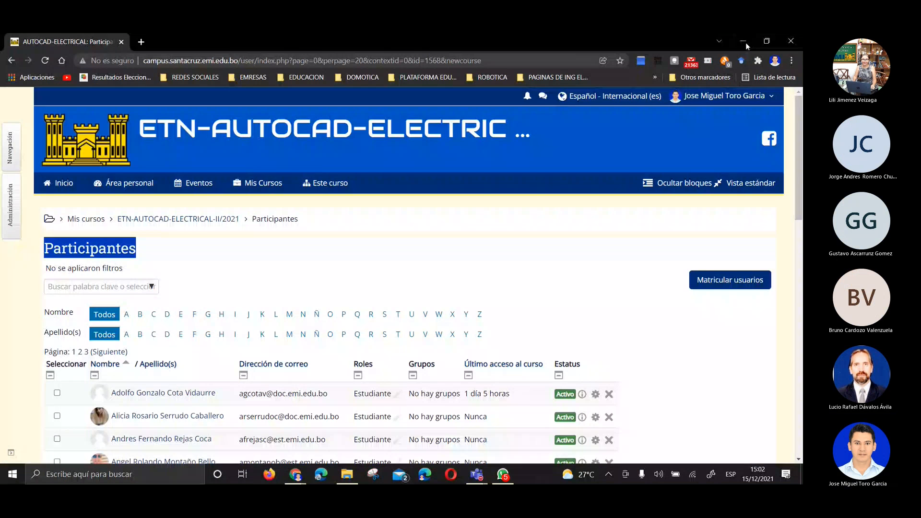
Minimize the open meeting, browser and file explorer windows and switch to AutoCAD Electrical
click(746, 42)
click(746, 42)
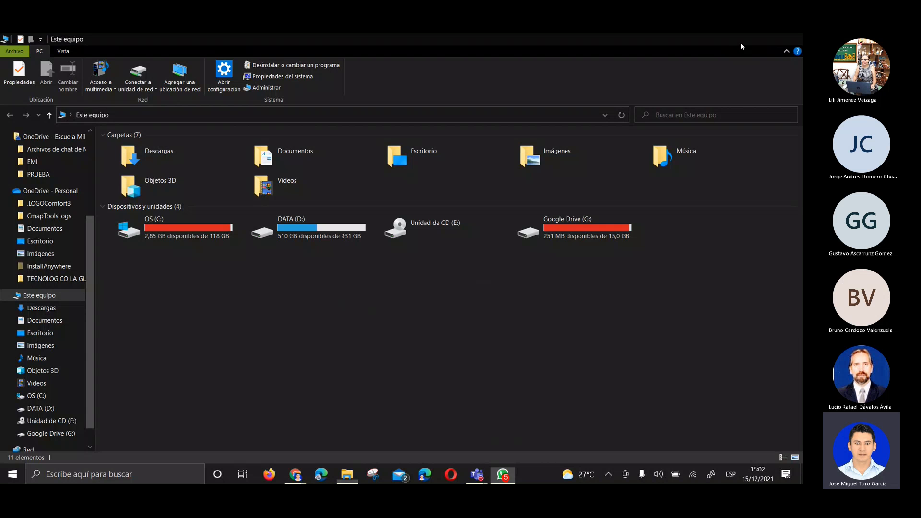
click(741, 42)
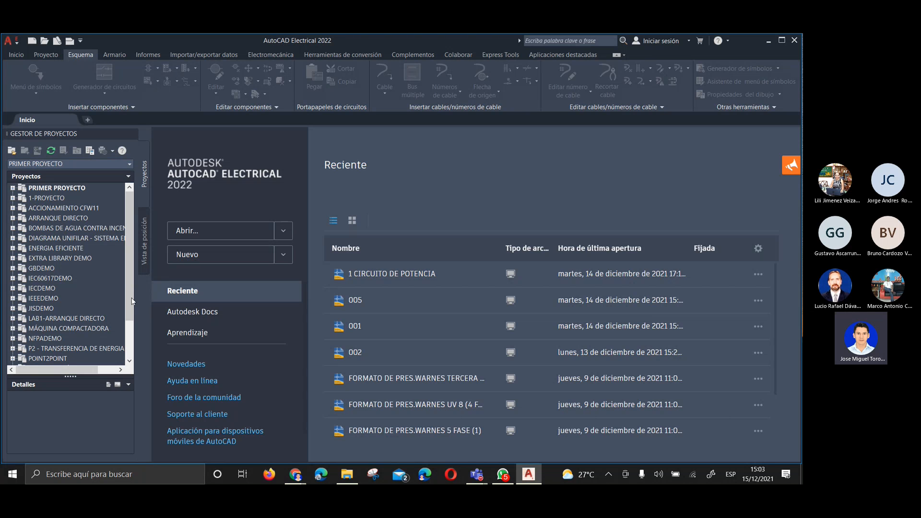
Activate the LAB1-ARRANQUE DIRECTO project in the project list
scroll(127, 288, down, 2)
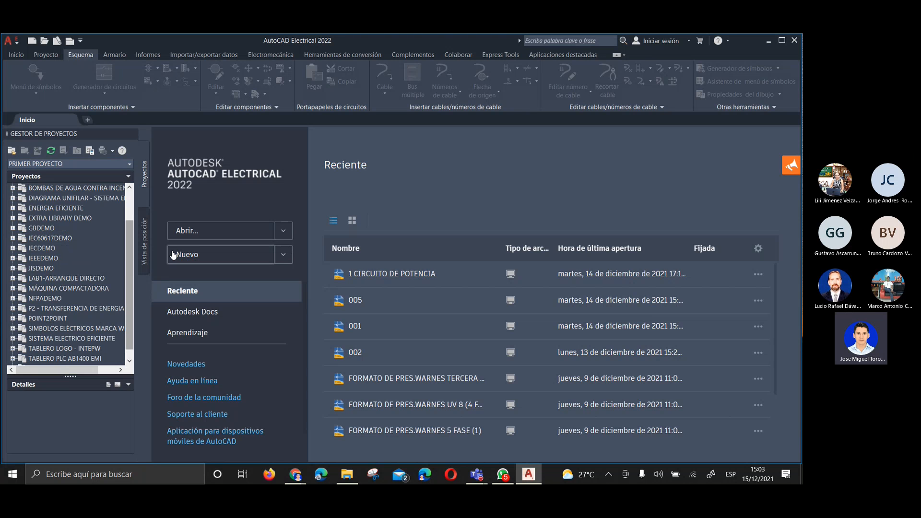
scroll(128, 248, up, 2)
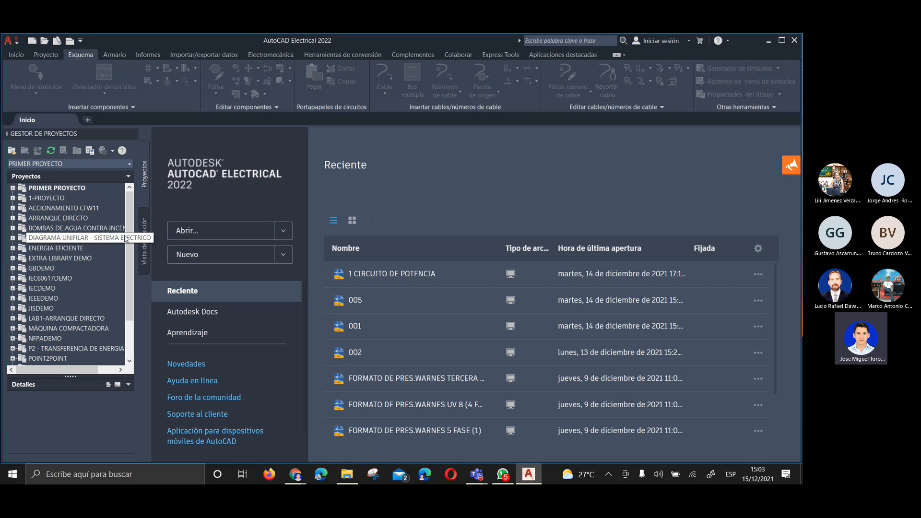
drag(128, 247, 139, 221)
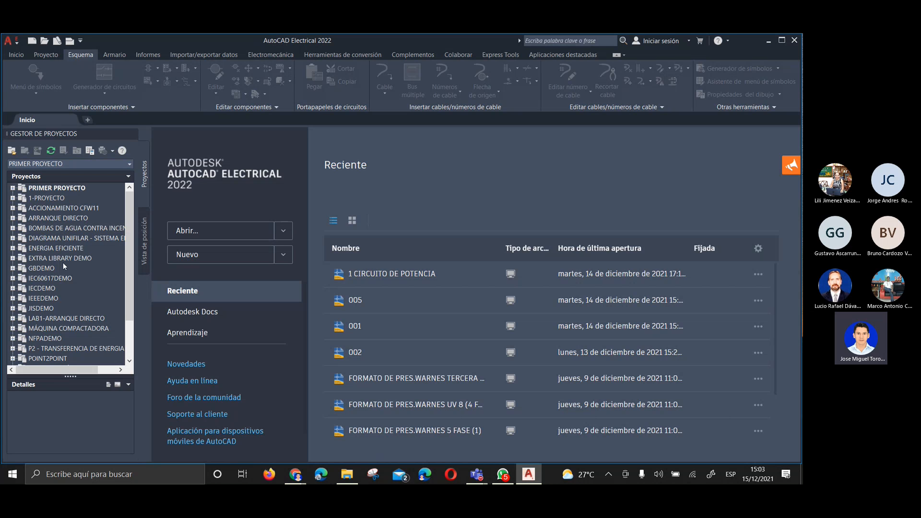
click(62, 320)
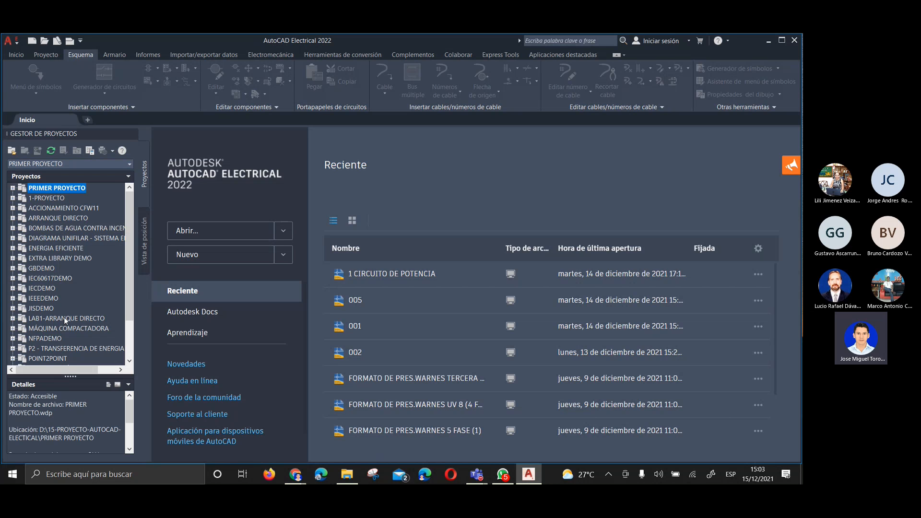
click(59, 318)
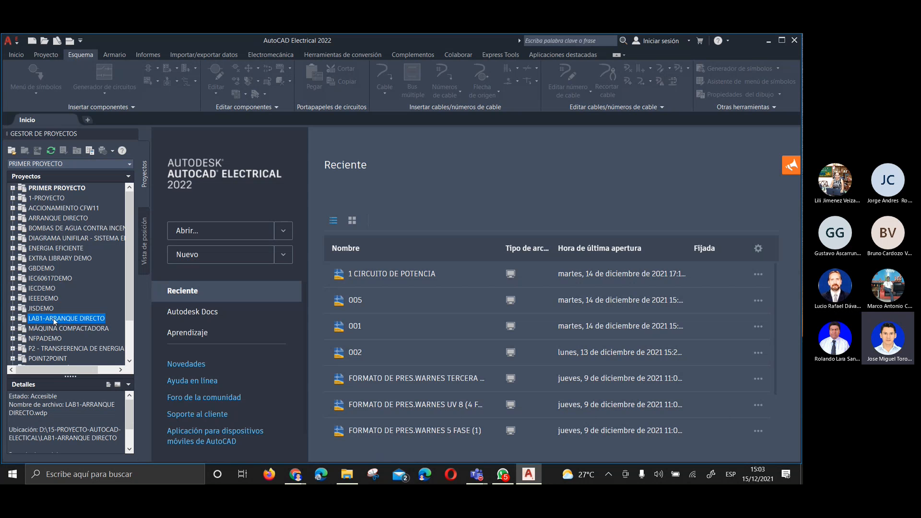
right_click(54, 320)
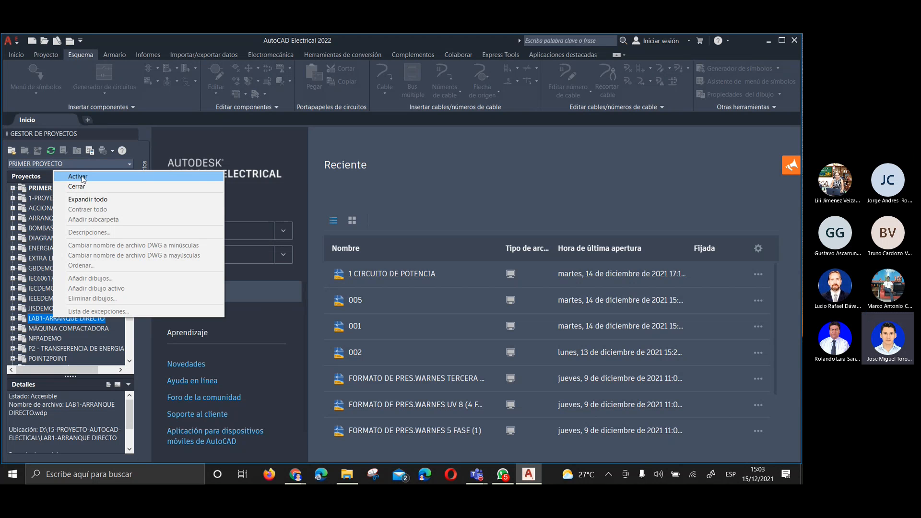
click(79, 177)
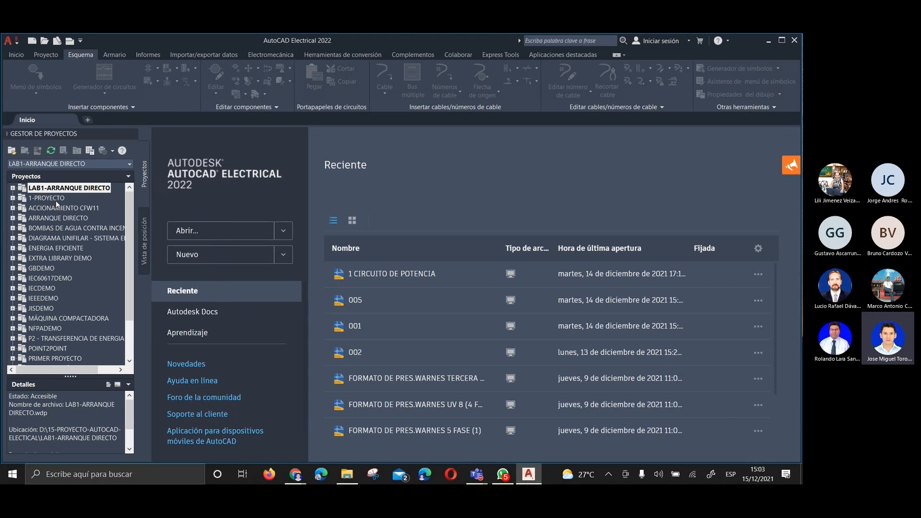
Look at the drawings in the ESQUEMAS ELECTRICOS folder of LAB1-ARRANQUE DIRECTO and collapse the project again
click(61, 208)
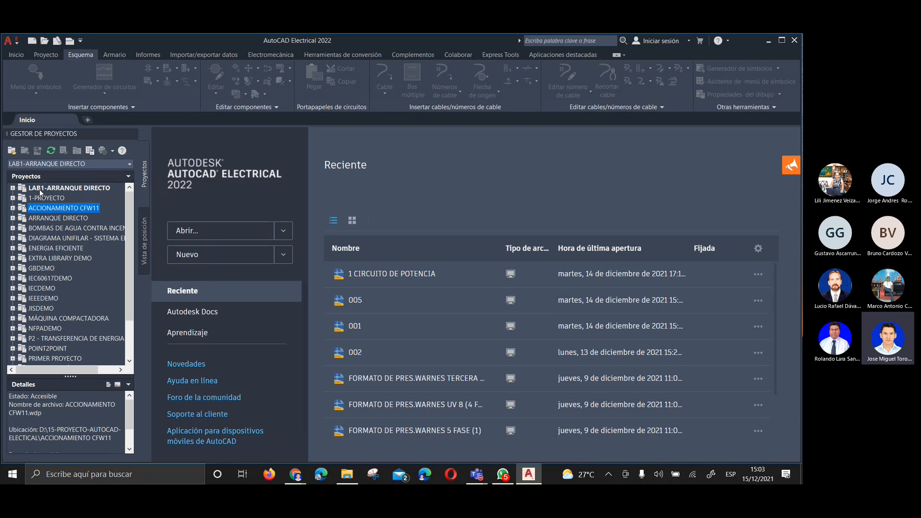
double_click(40, 189)
double_click(44, 199)
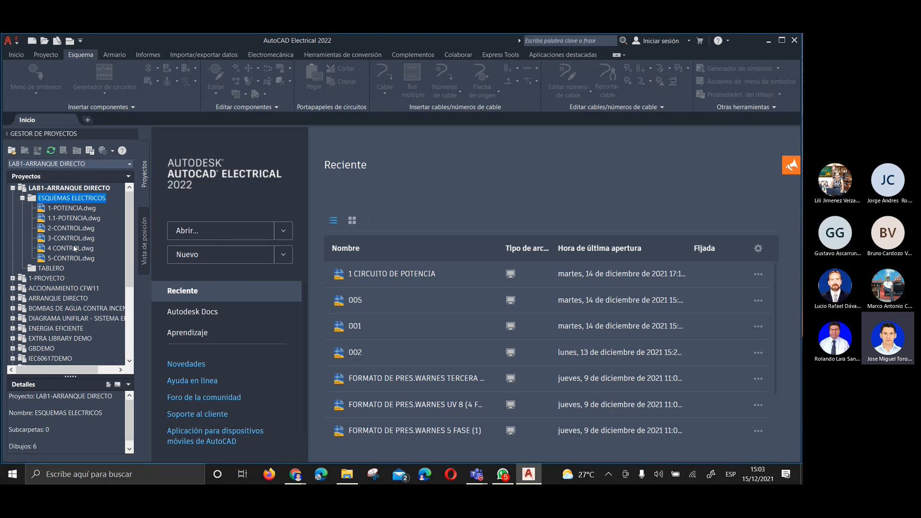
double_click(21, 189)
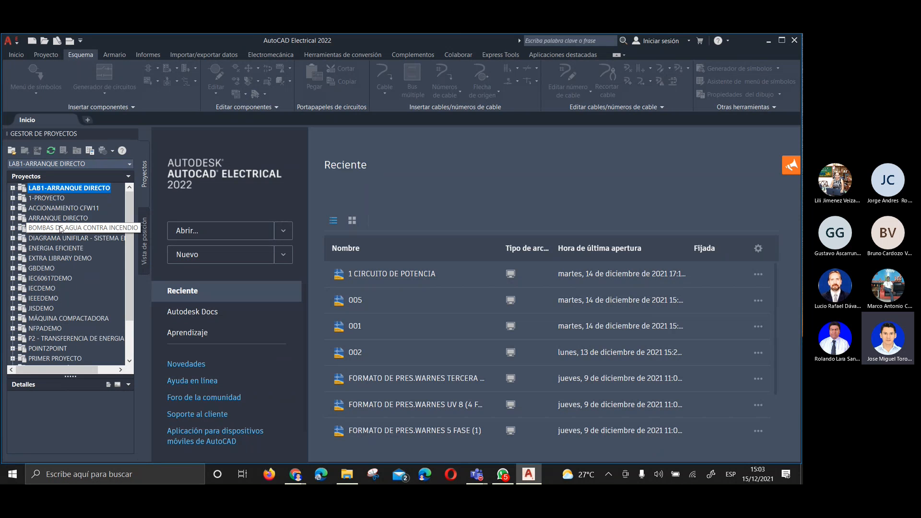
Make PRIMER PROYECTO the active project
scroll(68, 289, down, 2)
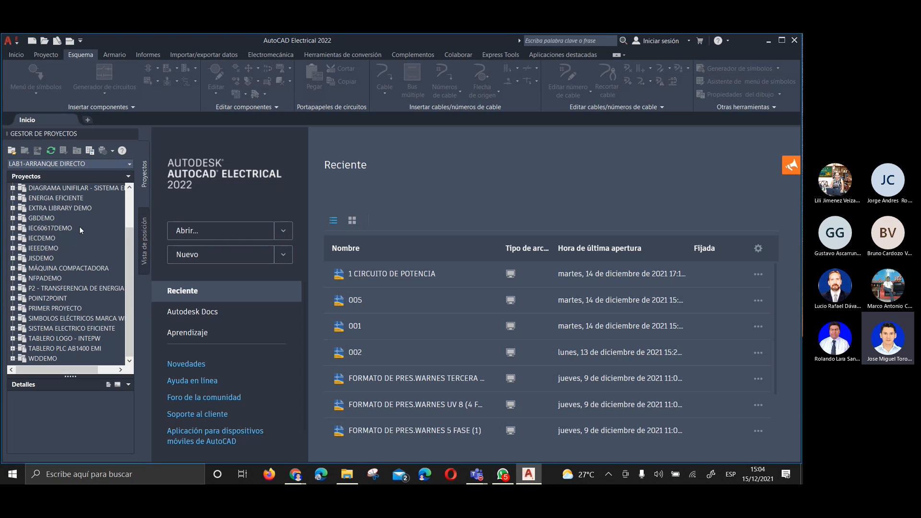
click(42, 309)
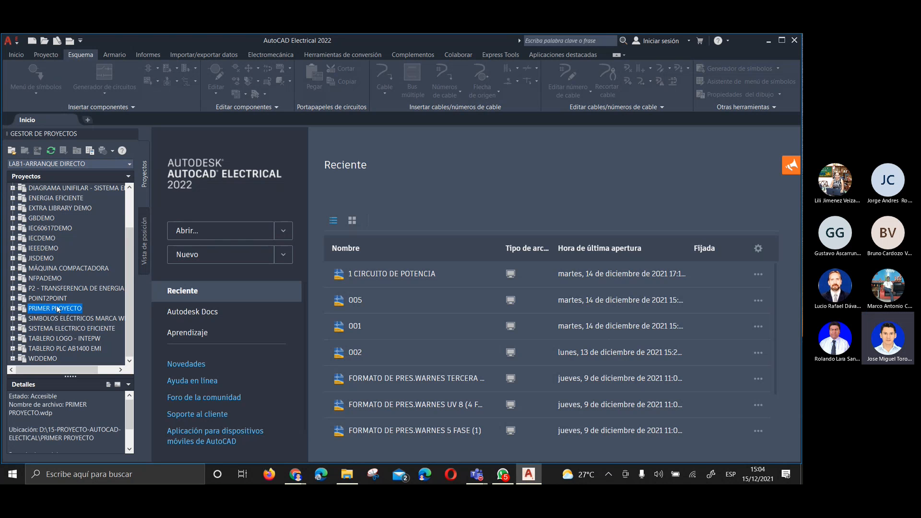
right_click(58, 309)
click(69, 314)
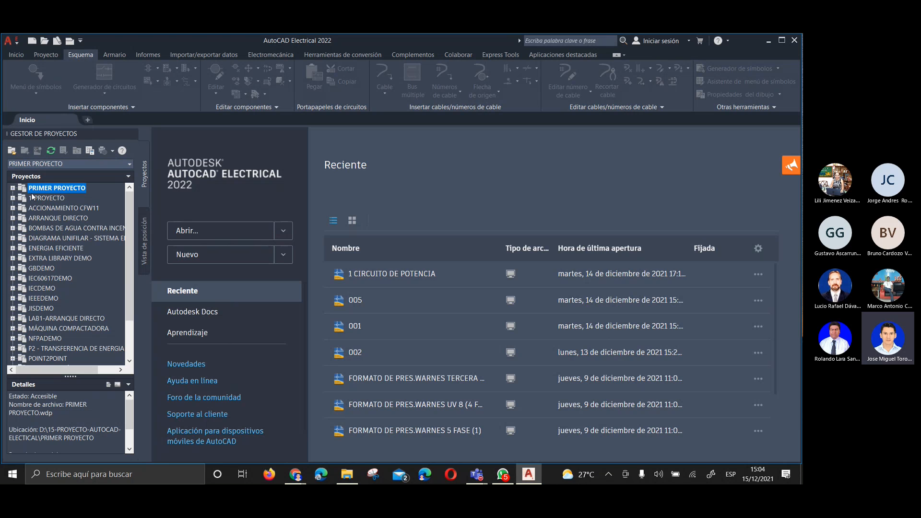
Open the drawing 2 CIRCUITO E CONTROL.dwg from the ESQUEMAS folder of PRIMER PROYECTO
click(13, 189)
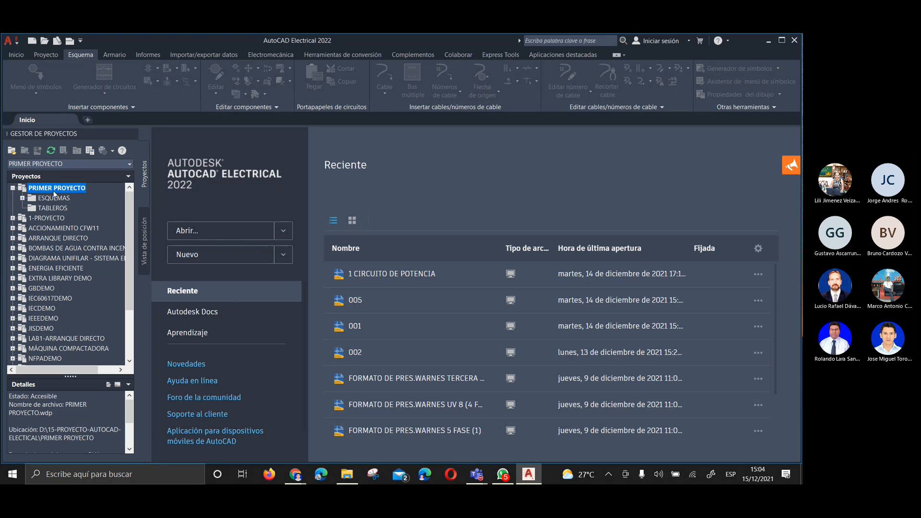
click(22, 198)
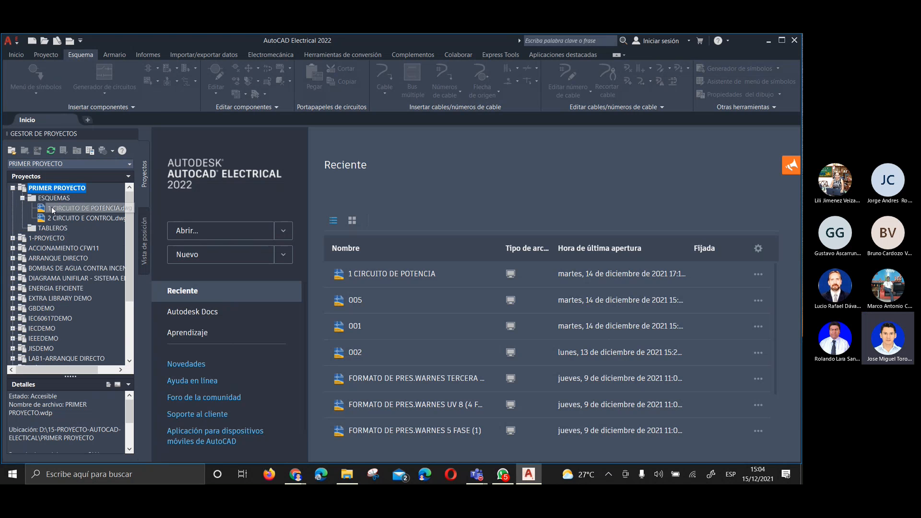
double_click(72, 219)
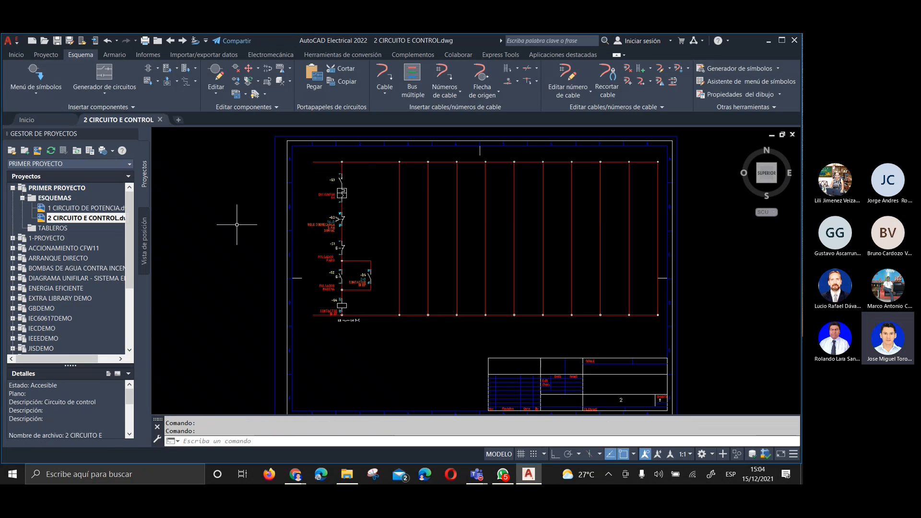
Examine the control circuit's first branch from circuit breaker Q3 down to the Q4 contactor coil
scroll(332, 188, up, 4)
middle_drag(333, 189, 343, 234)
scroll(343, 235, down, 4)
scroll(336, 230, up, 2)
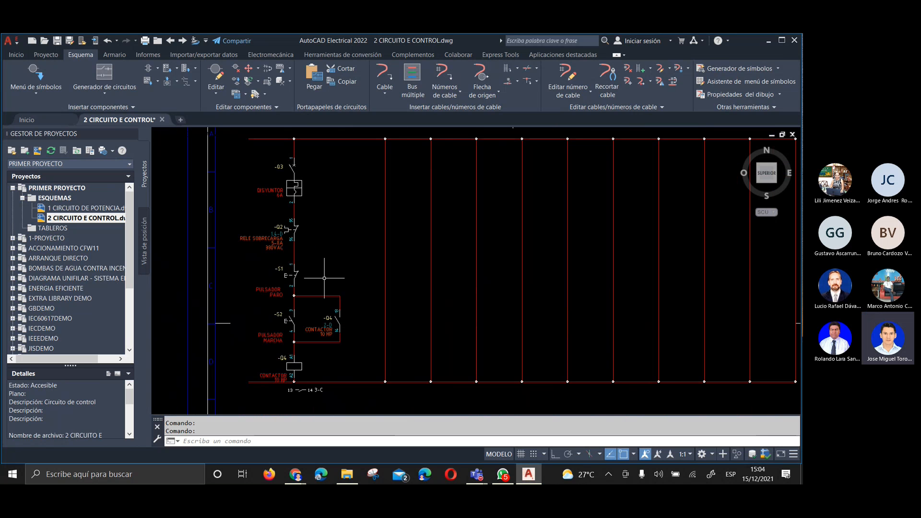
middle_drag(314, 316, 324, 305)
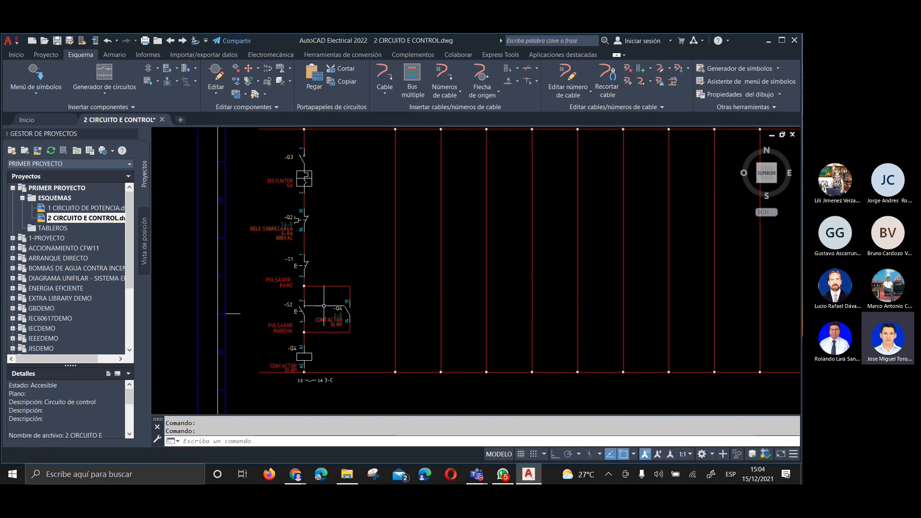
scroll(324, 306, down, 3)
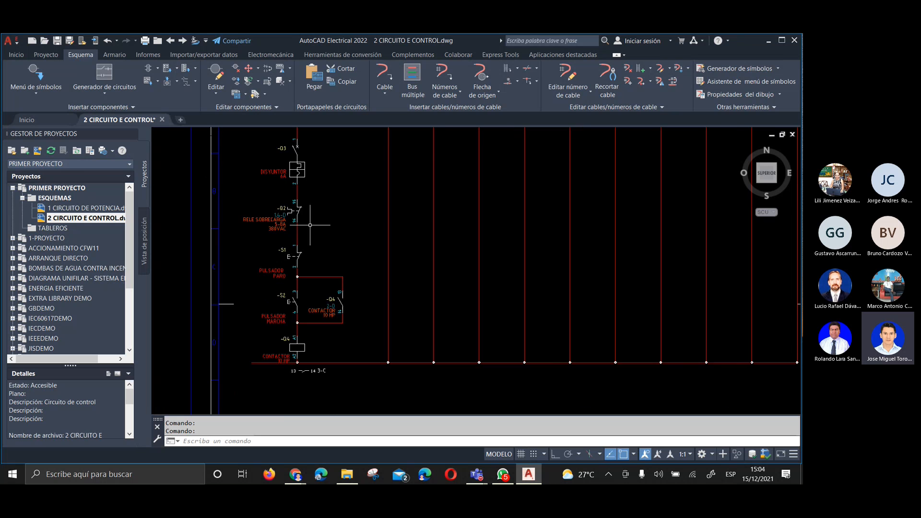
middle_drag(300, 247, 250, 267)
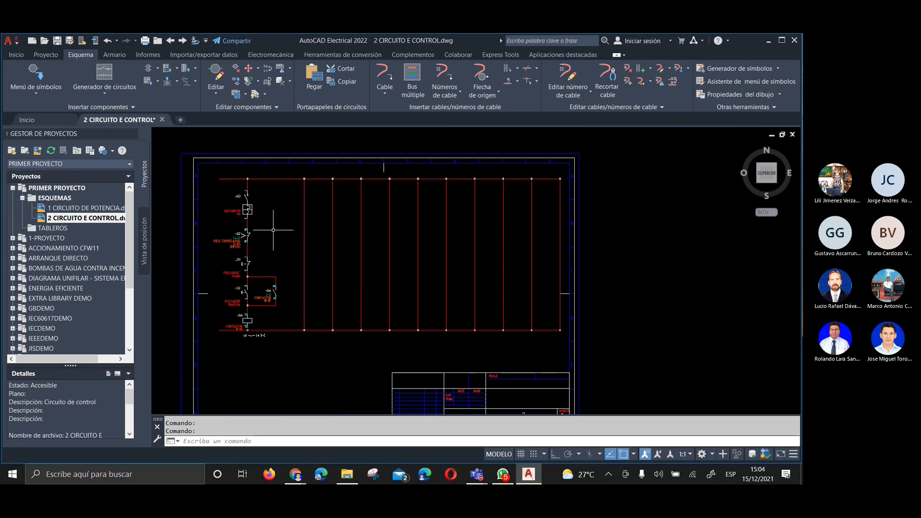
scroll(268, 259, up, 2)
scroll(286, 272, down, 2)
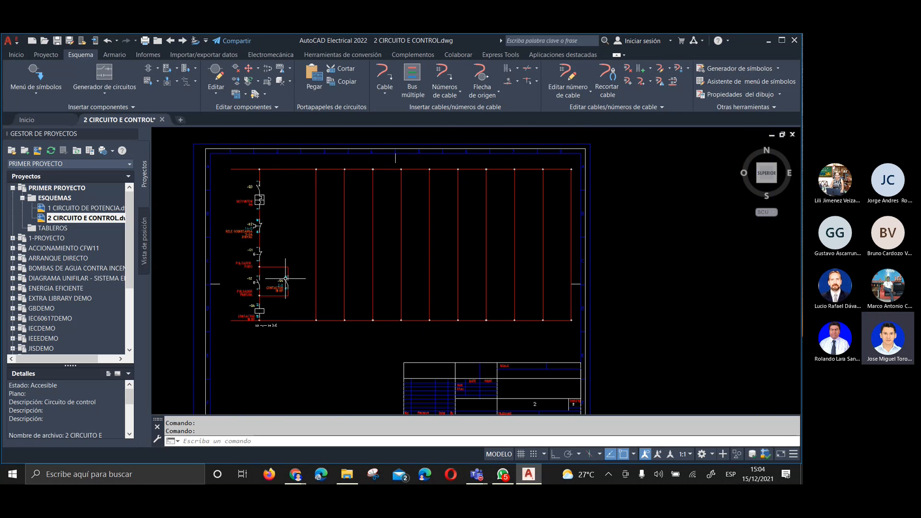
scroll(290, 302, up, 2)
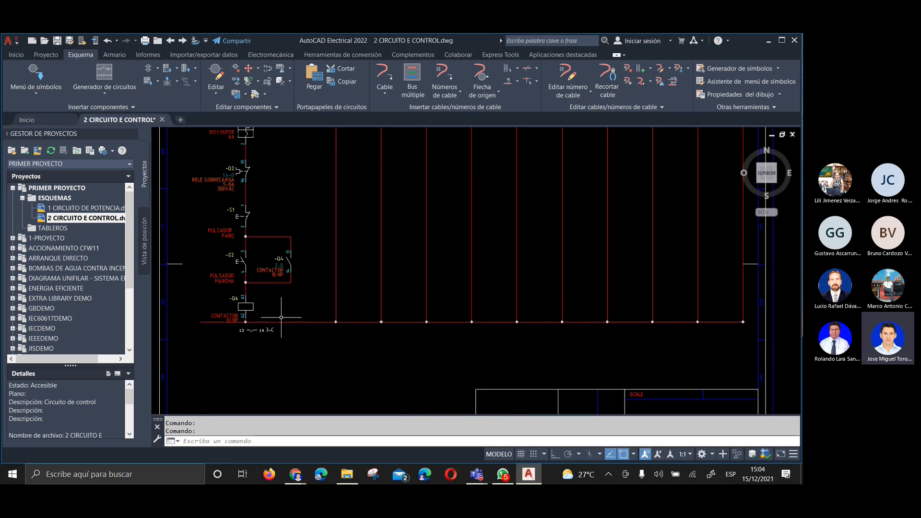
scroll(287, 305, down, 2)
mouse_move(329, 243)
middle_down()
mouse_move(345, 252)
mouse_move(342, 171)
mouse_move(347, 193)
middle_up()
scroll(343, 245, up, 3)
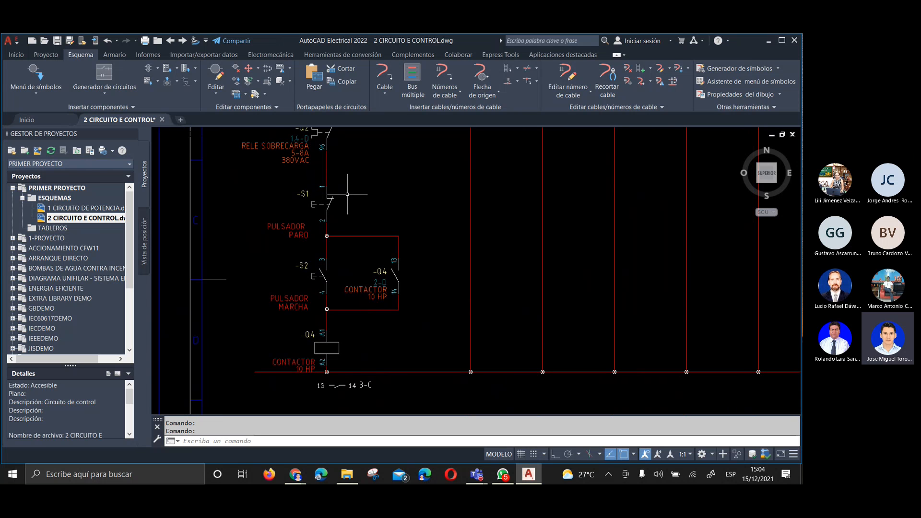
Inspect start pushbutton S2, the parallel Q4 auxiliary contact and the Q4 contactor coil up close
click(301, 277)
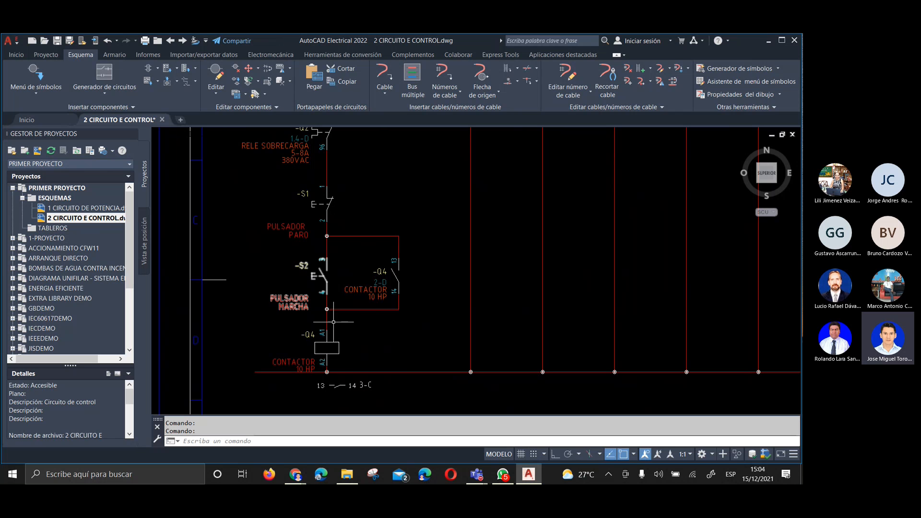
key(Escape)
middle_drag(383, 233, 350, 275)
scroll(350, 275, down, 2)
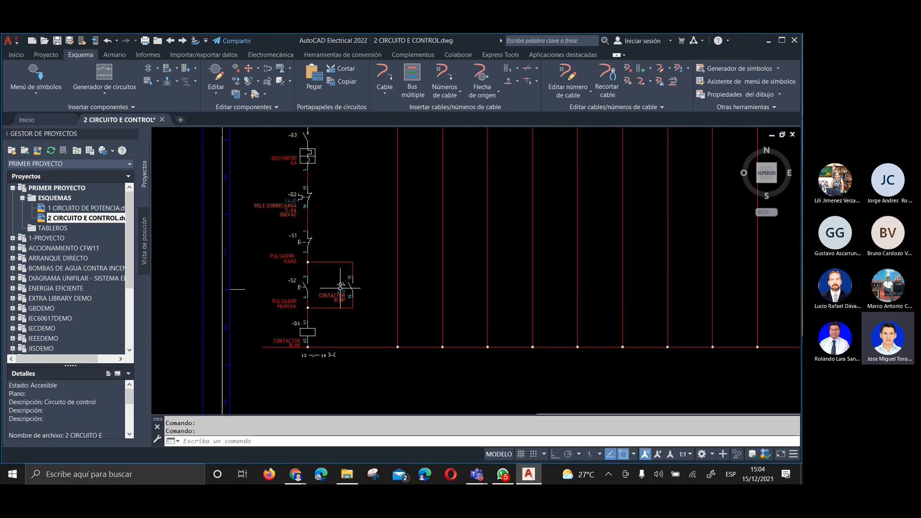
scroll(340, 288, up, 2)
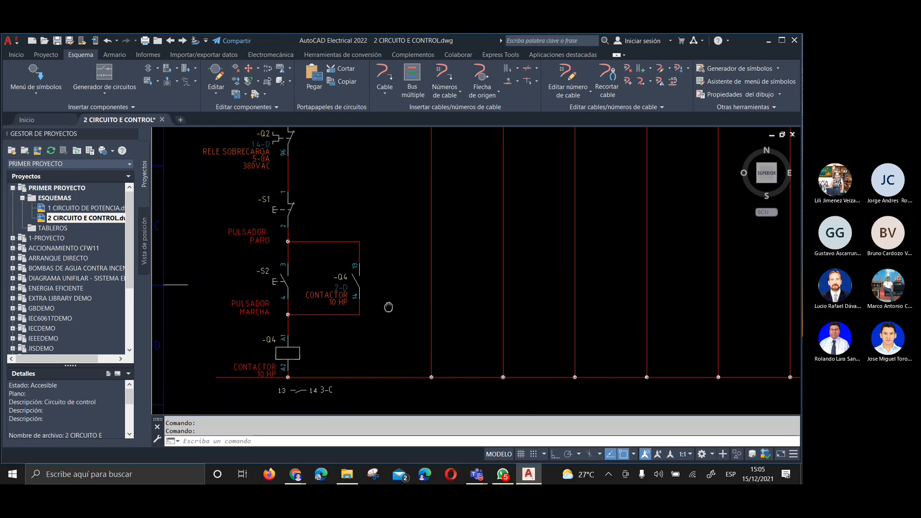
scroll(331, 324, down, 3)
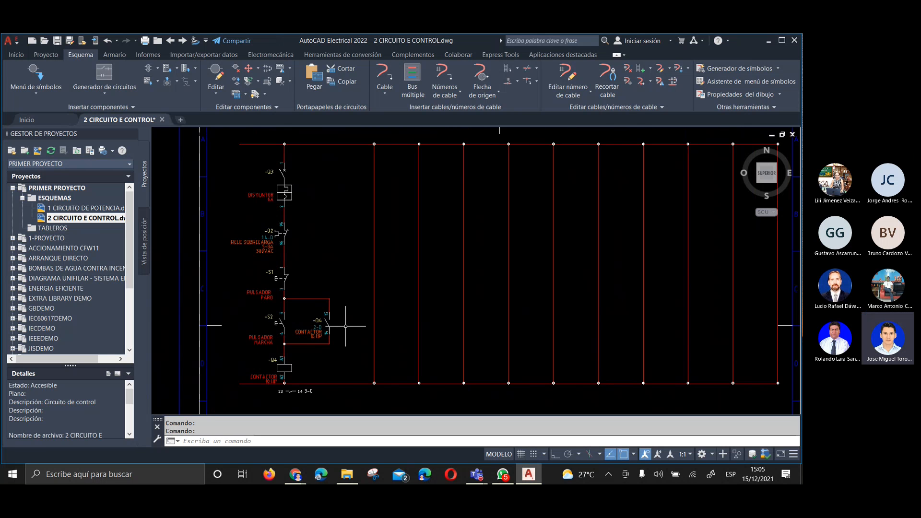
scroll(287, 297, up, 4)
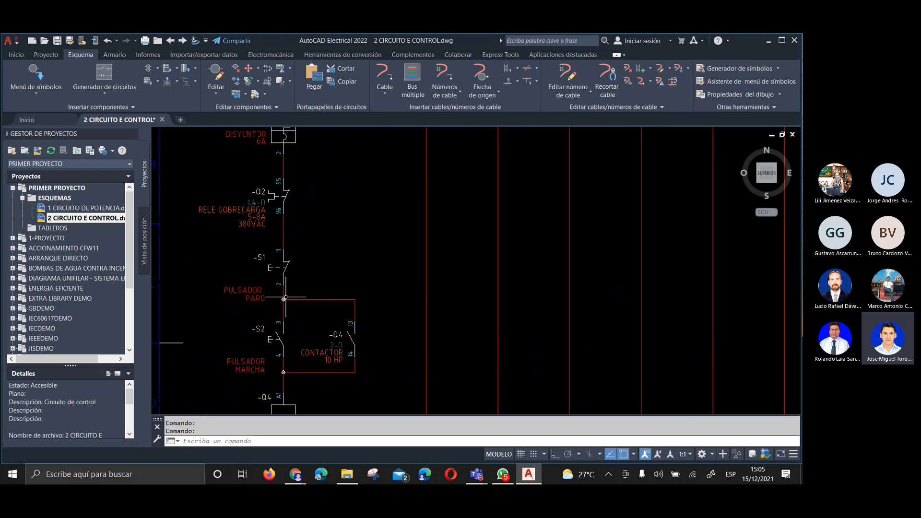
scroll(283, 268, down, 2)
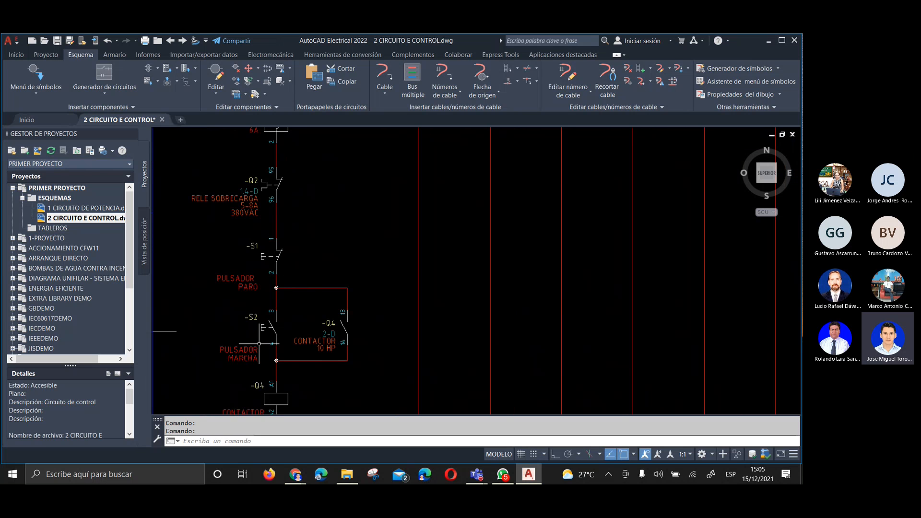
scroll(269, 307, up, 1)
scroll(265, 310, down, 3)
mouse_move(303, 239)
middle_down()
mouse_move(272, 296)
mouse_move(298, 233)
middle_up()
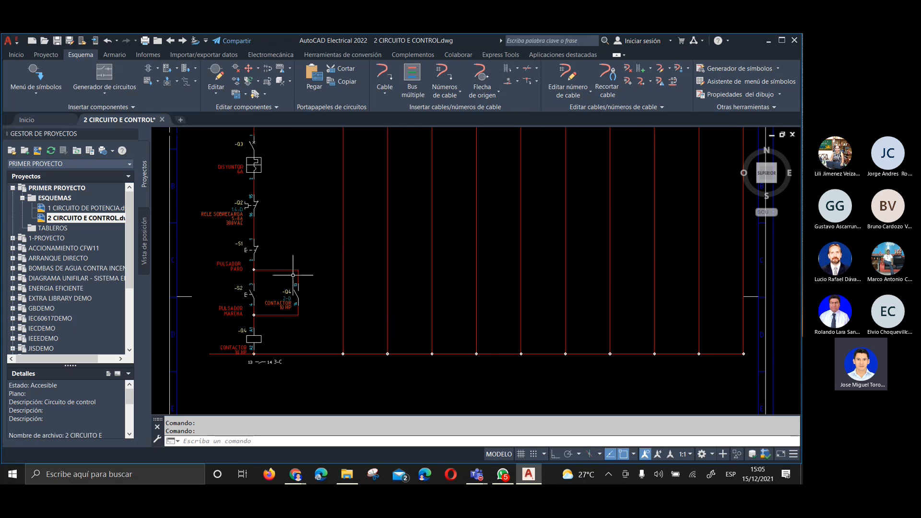
scroll(301, 329, up, 2)
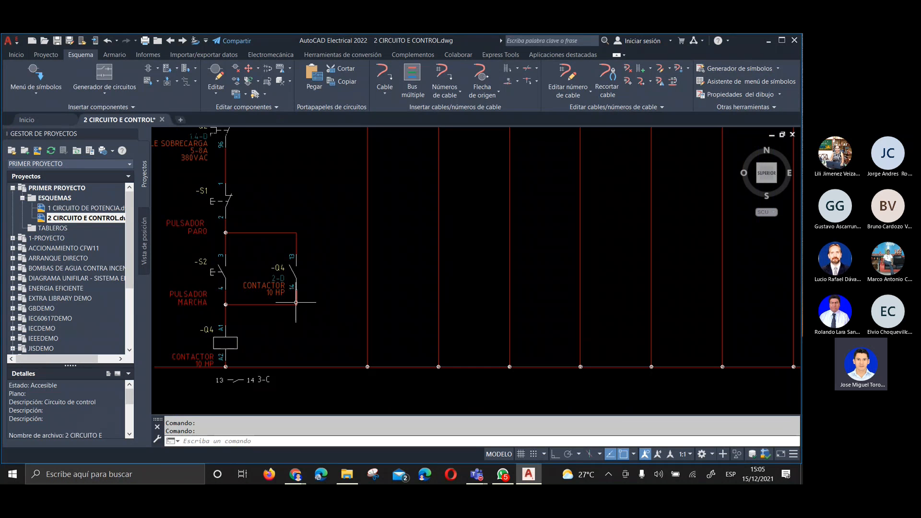
scroll(307, 311, down, 2)
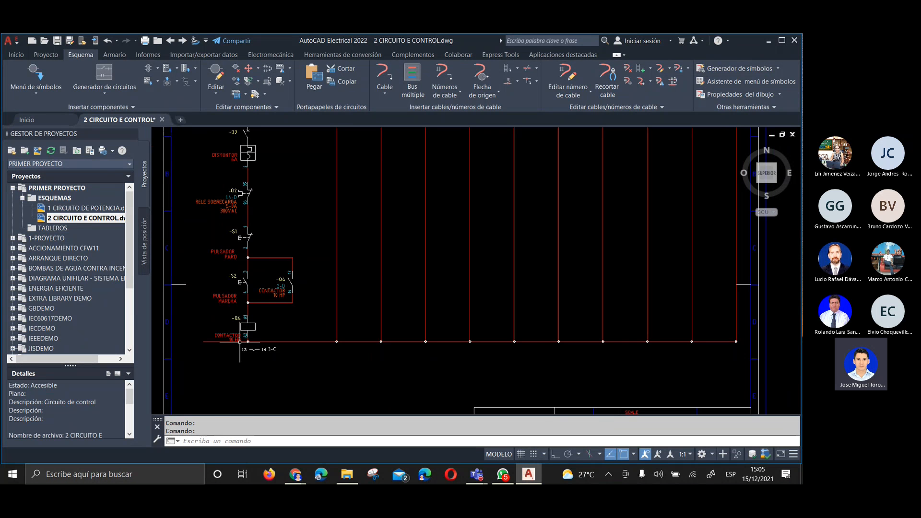
scroll(245, 336, up, 2)
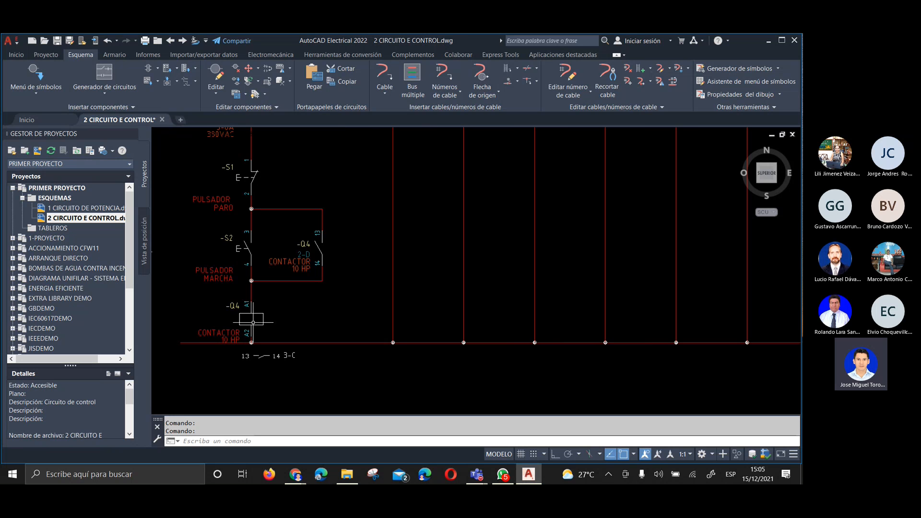
scroll(253, 322, down, 2)
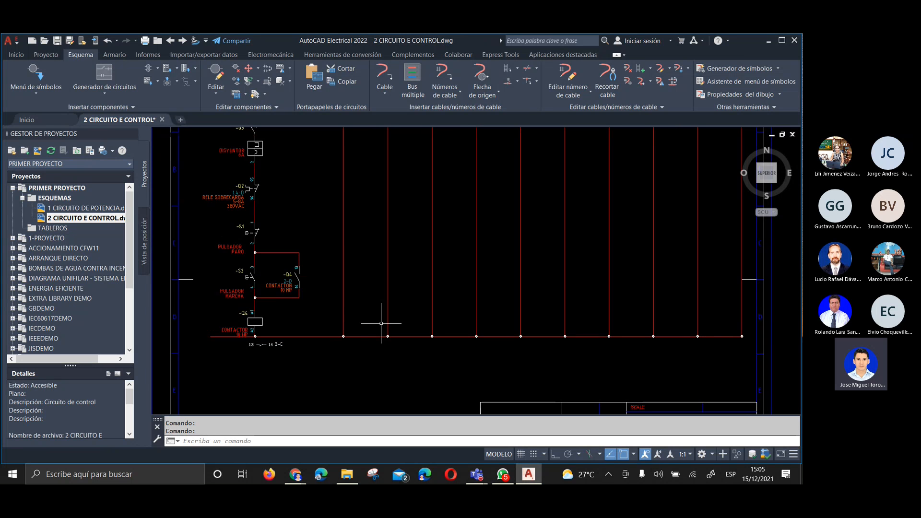
middle_drag(382, 323, 371, 341)
middle_drag(366, 307, 377, 353)
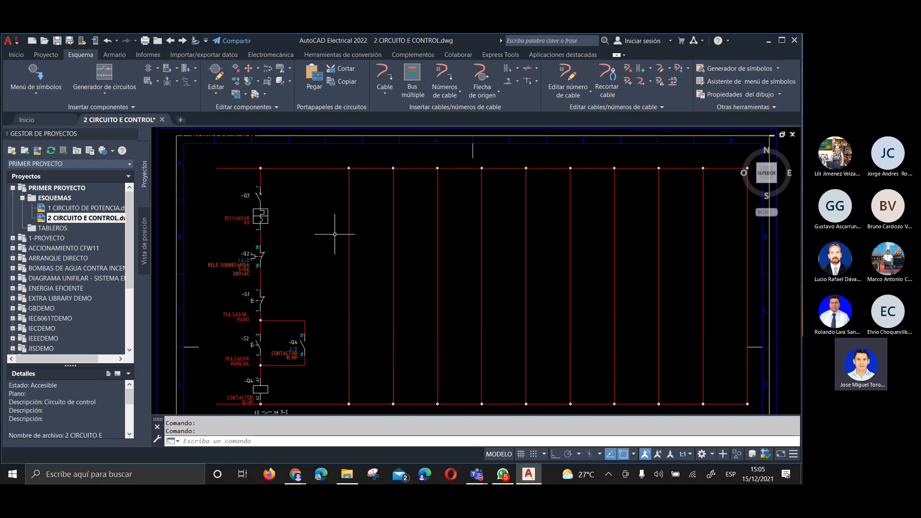
click(34, 72)
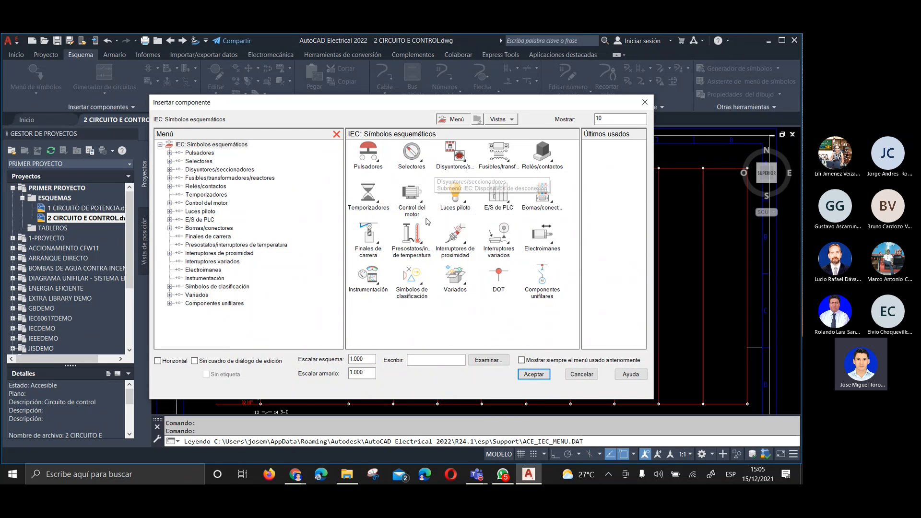
click(455, 193)
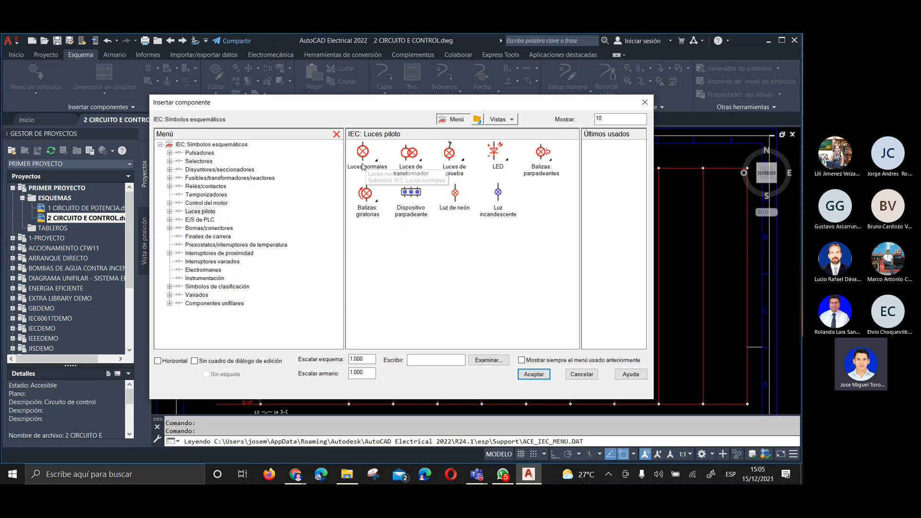
click(363, 163)
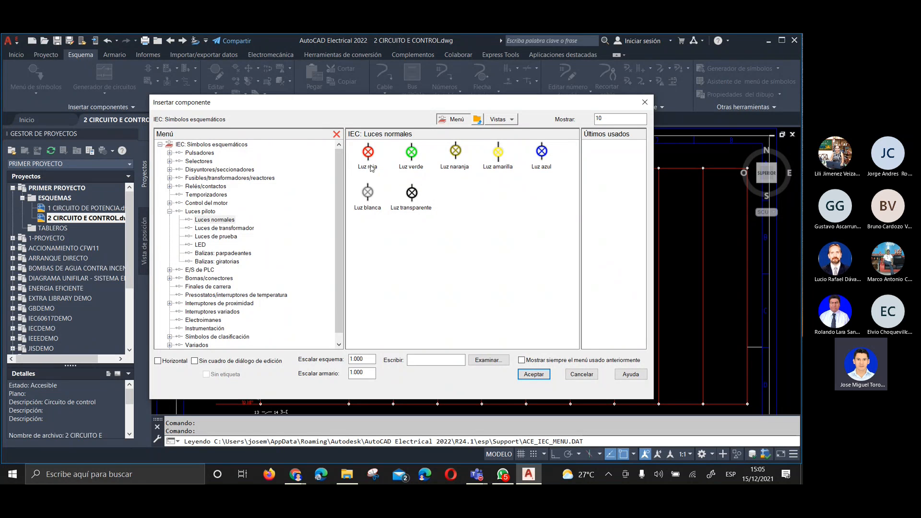
click(413, 154)
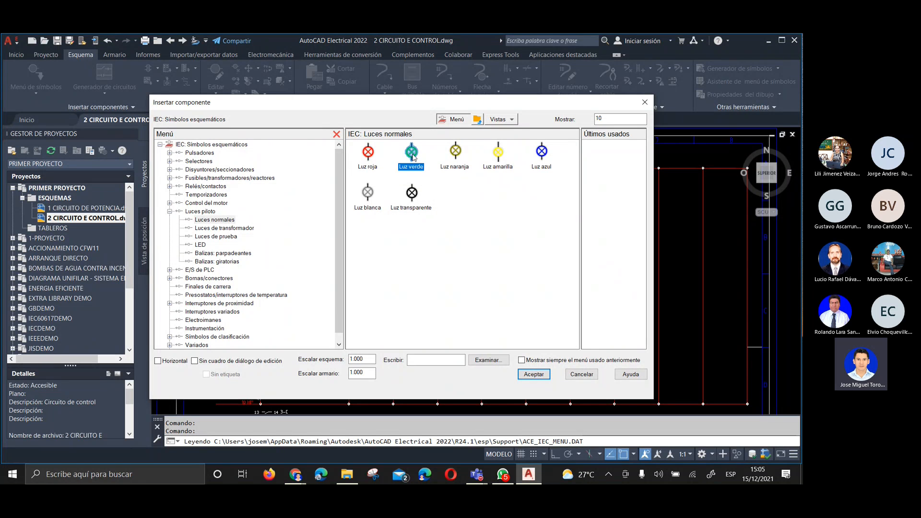
scroll(362, 272, up, 5)
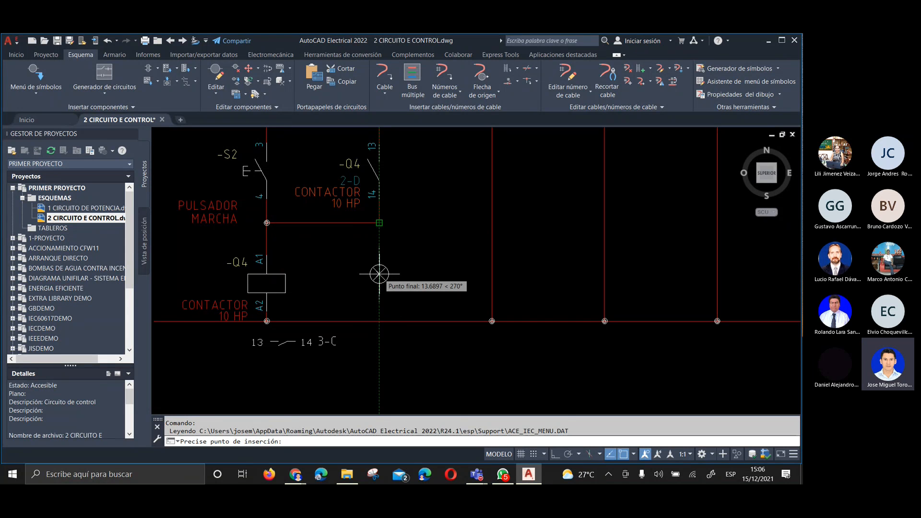
key(Escape)
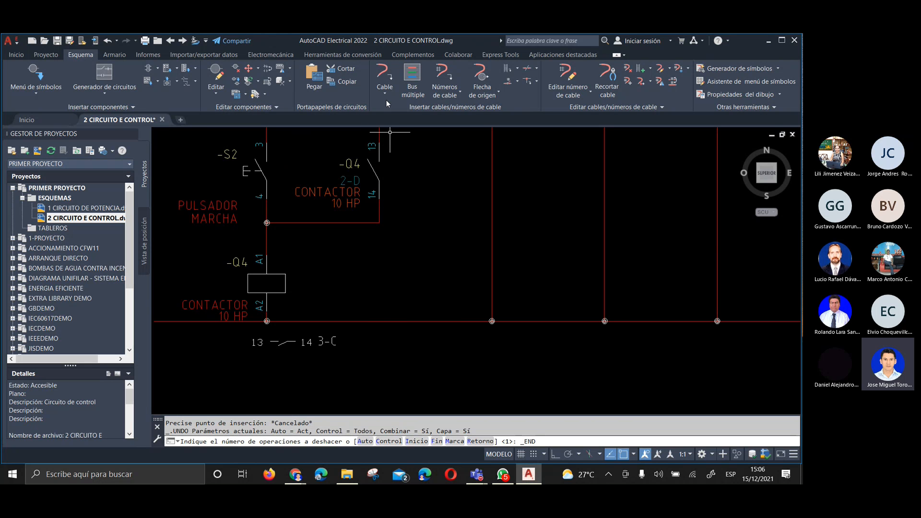
click(384, 75)
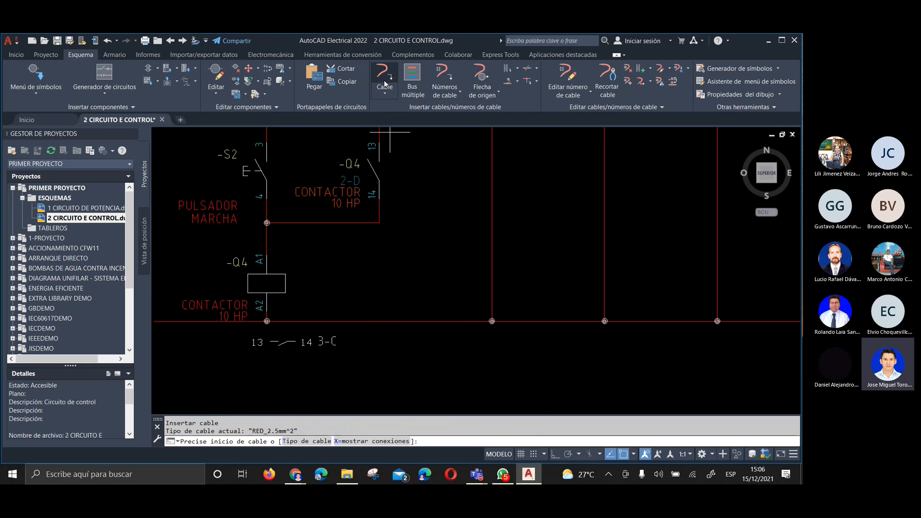
click(380, 224)
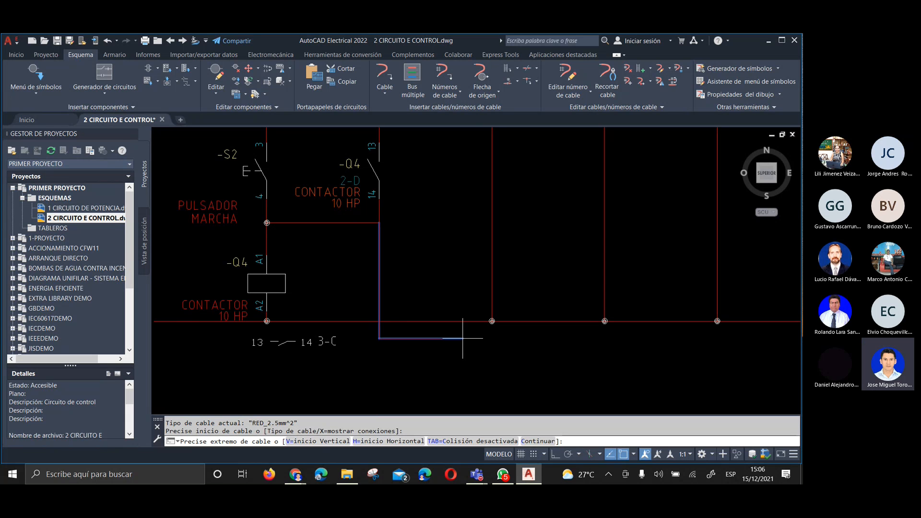
click(633, 455)
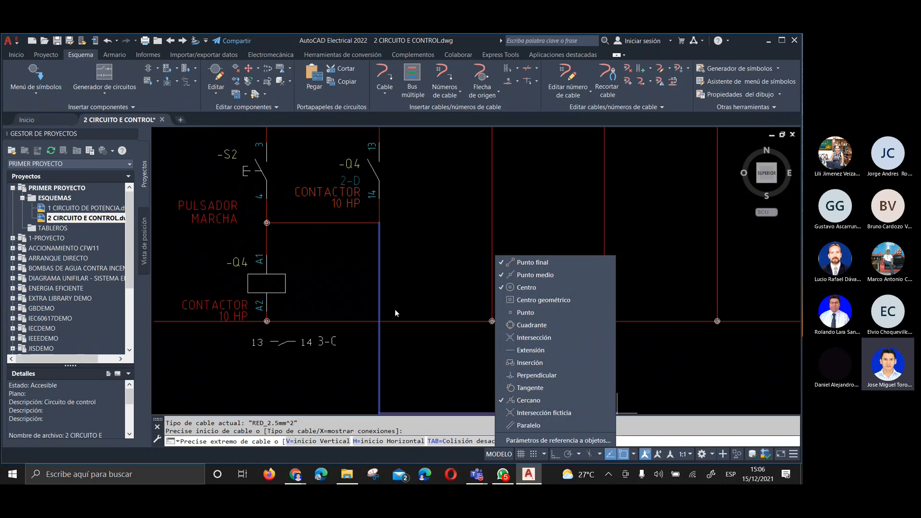
key(Escape)
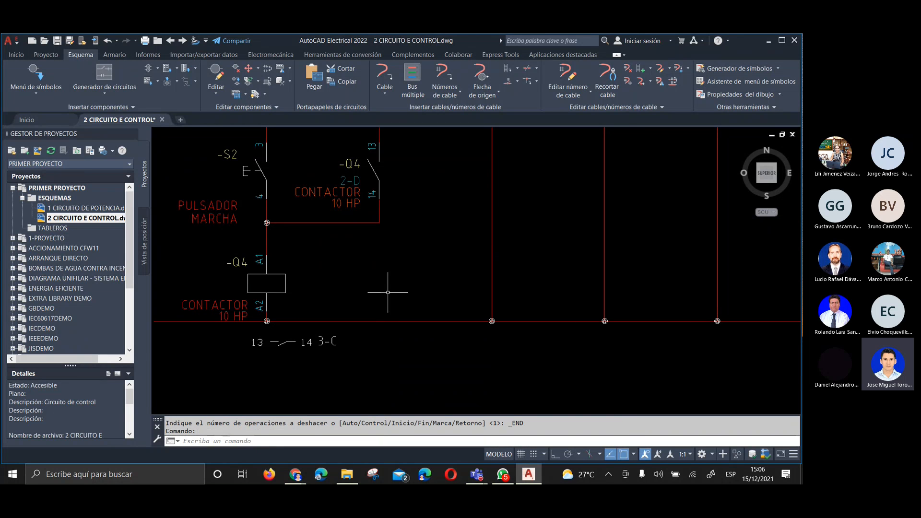
Draw a RED_2.5mm^2 wire from the corner below the Q4 auxiliary contact's terminal 14 straight down to the lower supply line
key(Return)
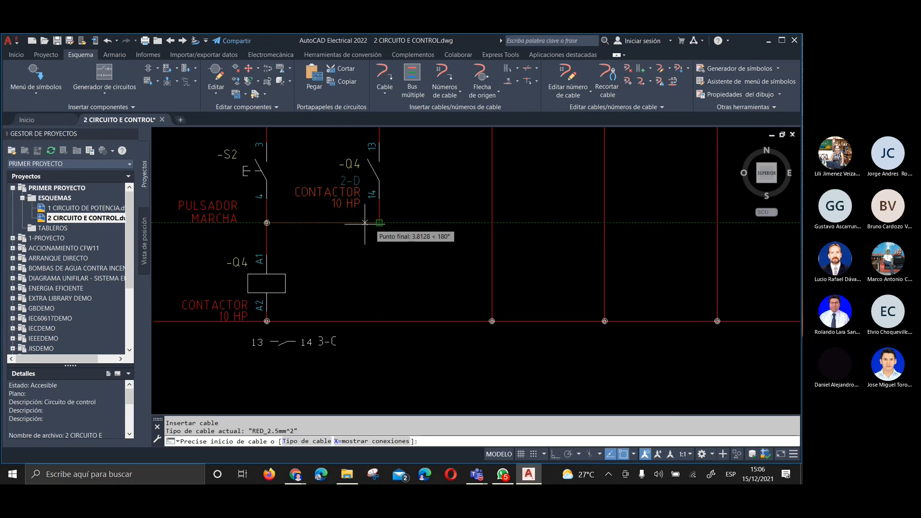
click(380, 222)
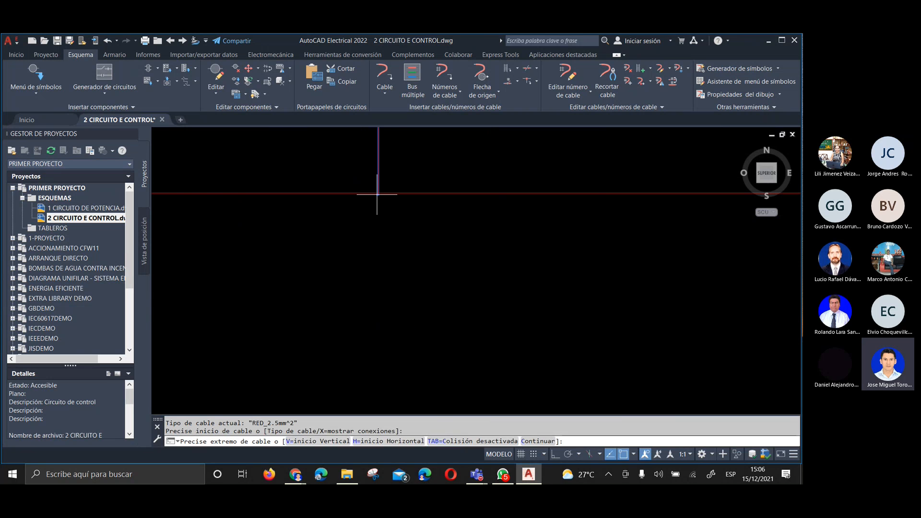
click(380, 193)
scroll(404, 306, down, 5)
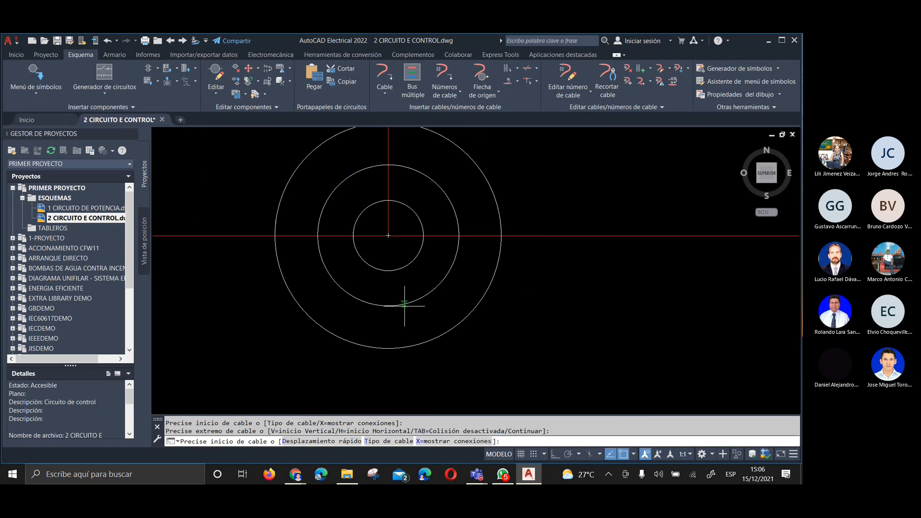
scroll(402, 308, down, 4)
scroll(402, 302, up, 5)
scroll(355, 243, down, 5)
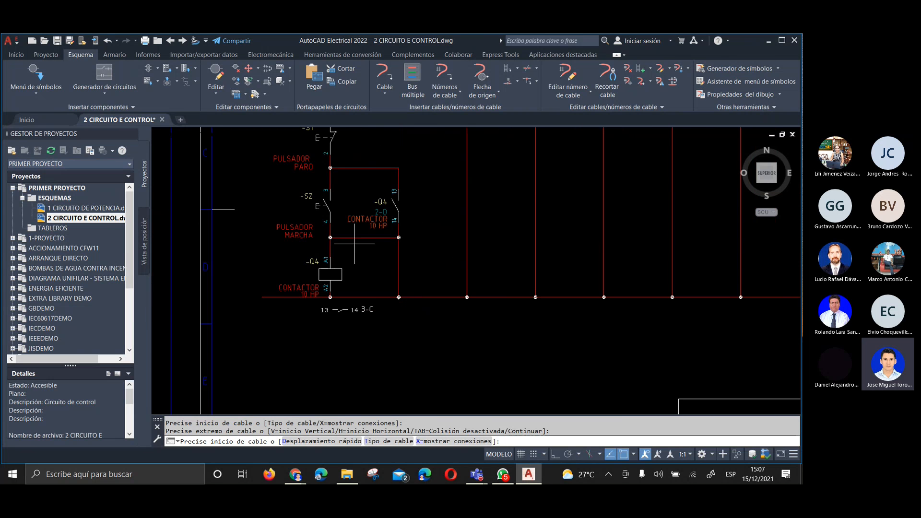
scroll(406, 299, up, 4)
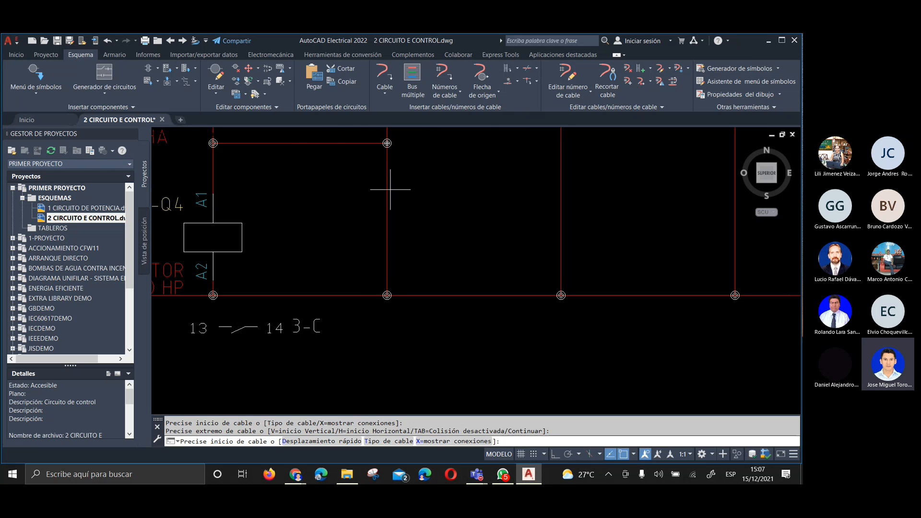
Insert a green pilot light on the new wire beside the Q4 contactor coil
scroll(373, 216, down, 2)
click(36, 73)
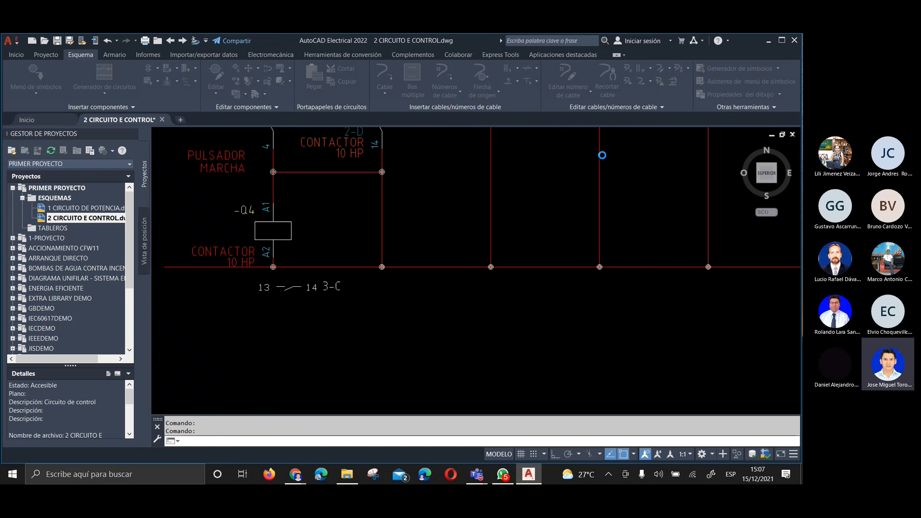
click(603, 154)
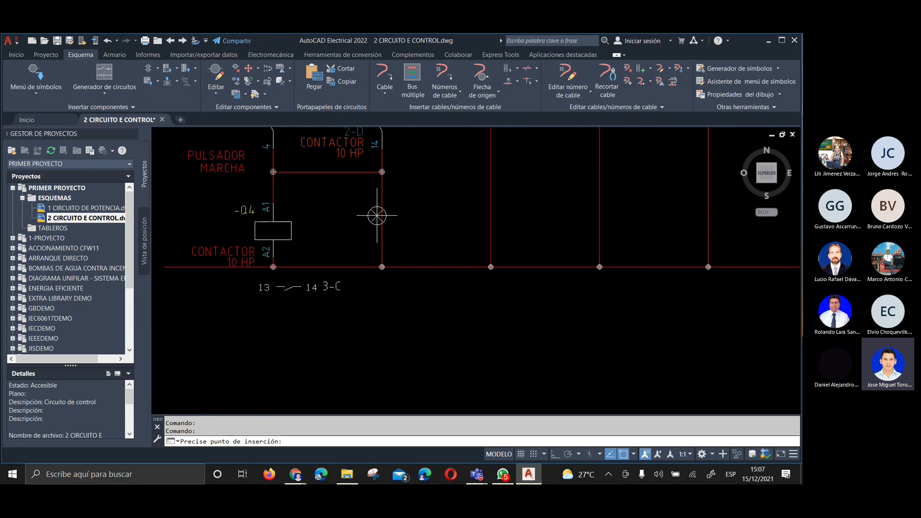
click(382, 226)
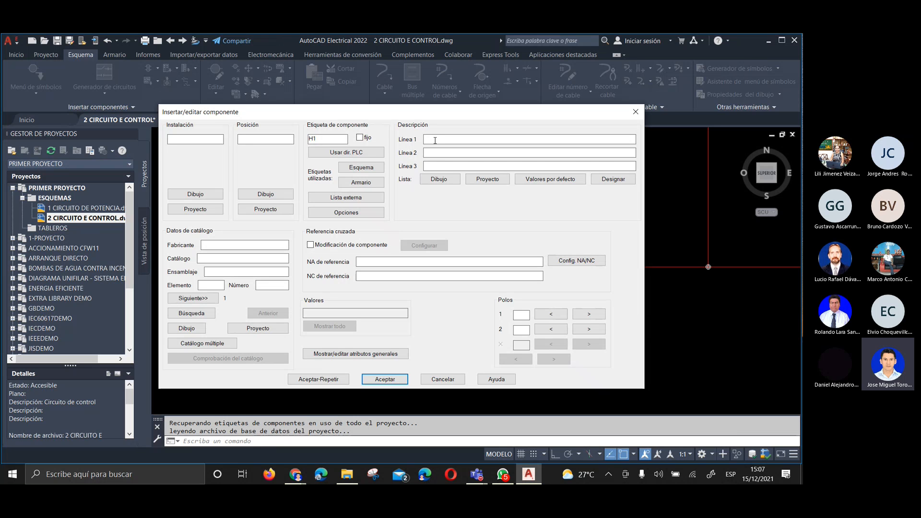
Describe the green pilot light as LAMPARA on line 1 and ENCENDIDO on line 2, with pins 1 and 2
click(435, 141)
text(LAMPARA)
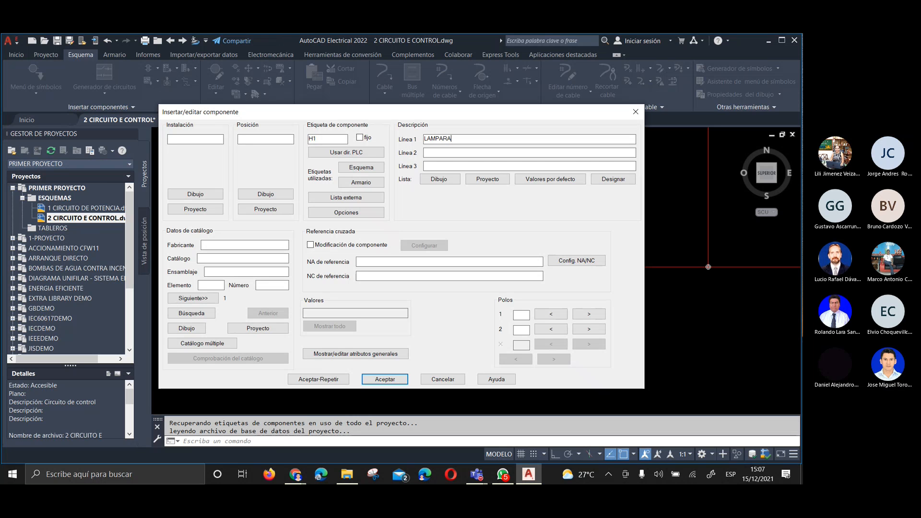
key(Tab)
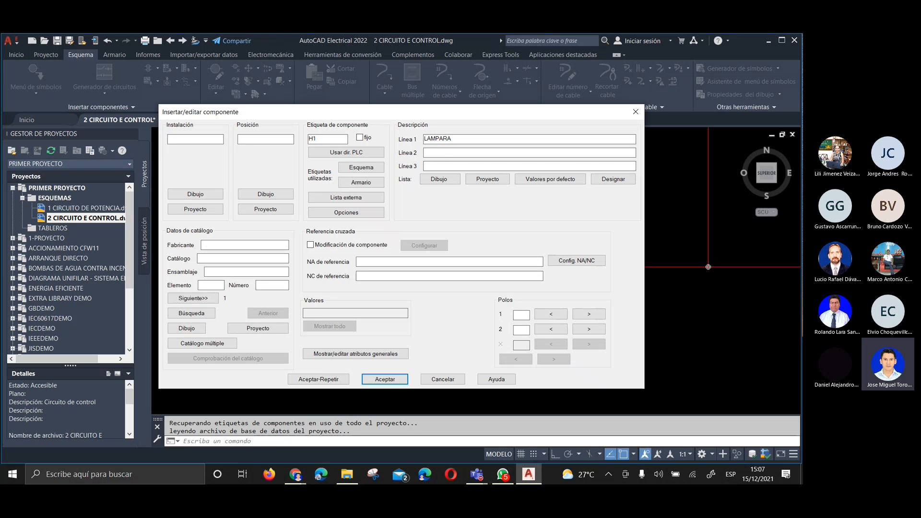
text(ENCEMNDIDO)
click(521, 314)
text(1)
click(523, 331)
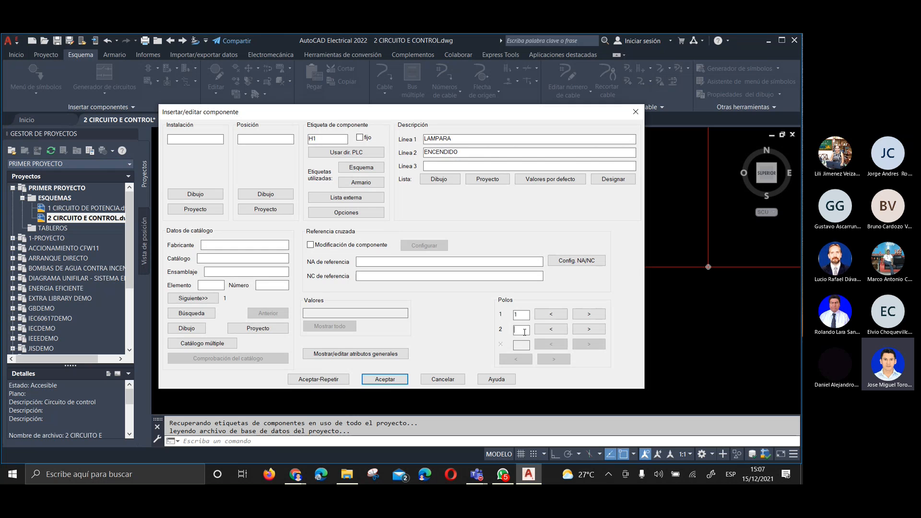
text(2)
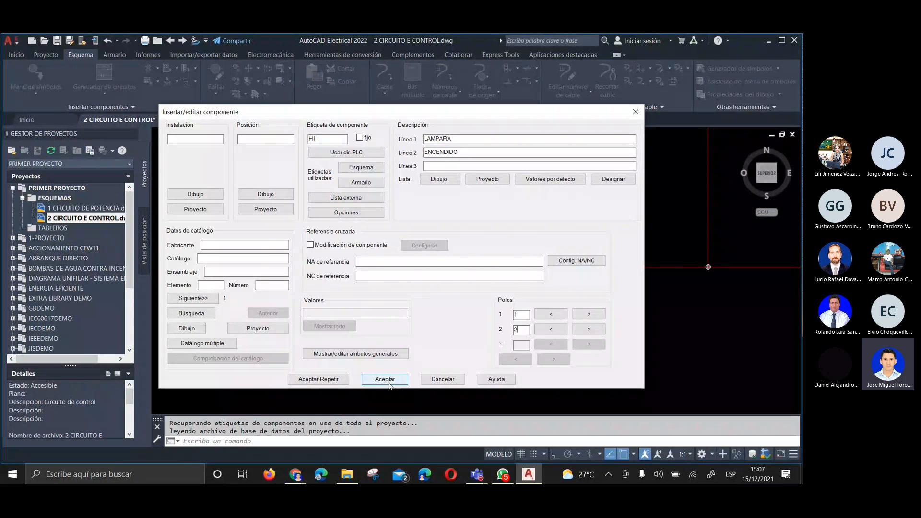
click(385, 380)
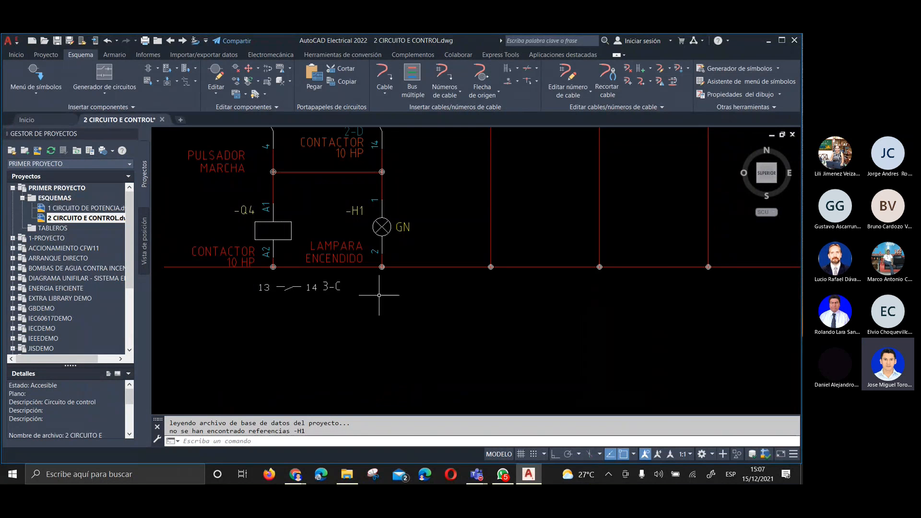
Insert a red pilot light on the vertical wire next to the green light H1, level with it
scroll(363, 259, up, 2)
middle_drag(363, 253, 382, 341)
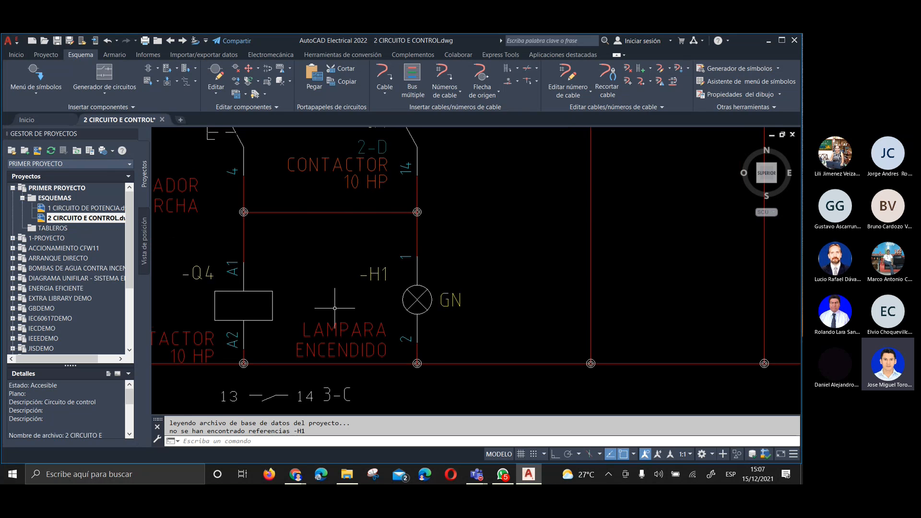
scroll(336, 312, down, 2)
scroll(310, 315, up, 2)
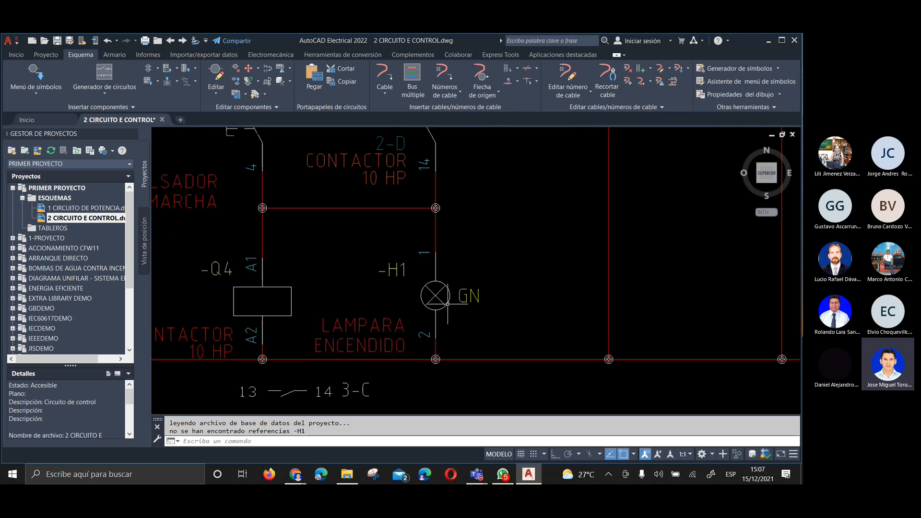
scroll(356, 270, down, 6)
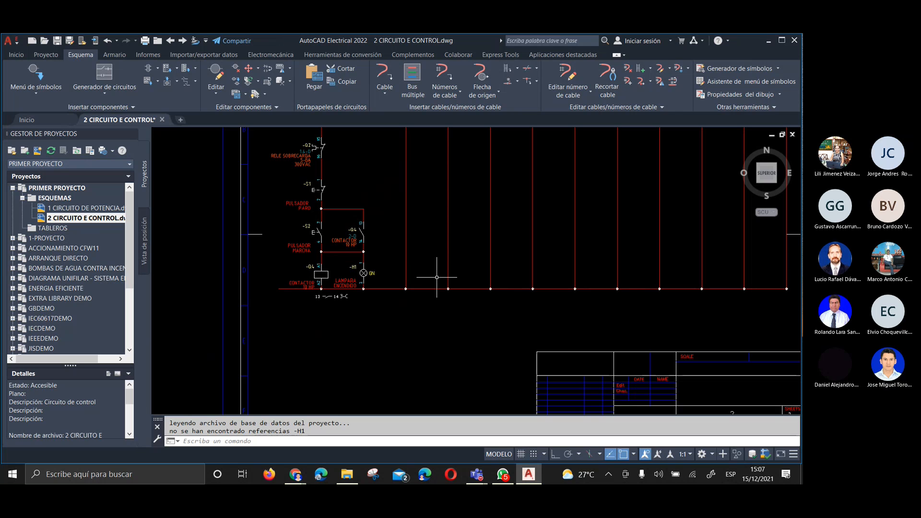
scroll(413, 260, up, 4)
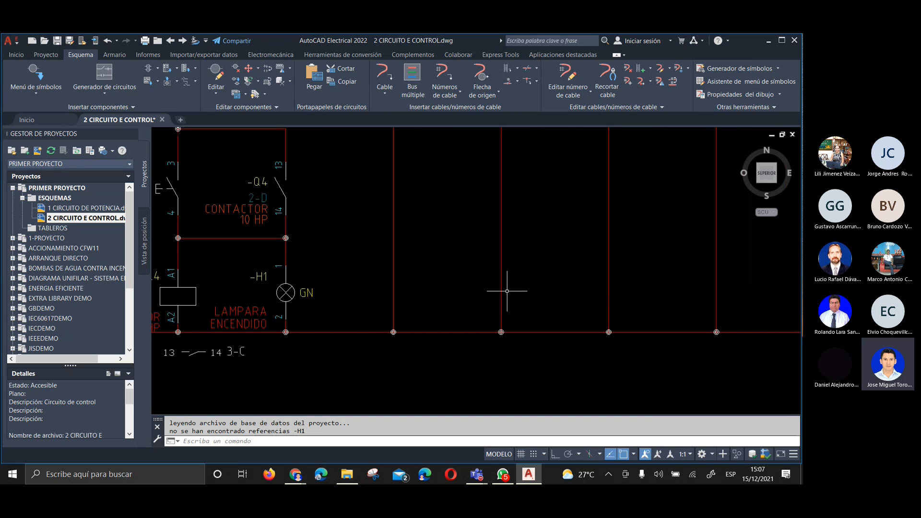
click(36, 77)
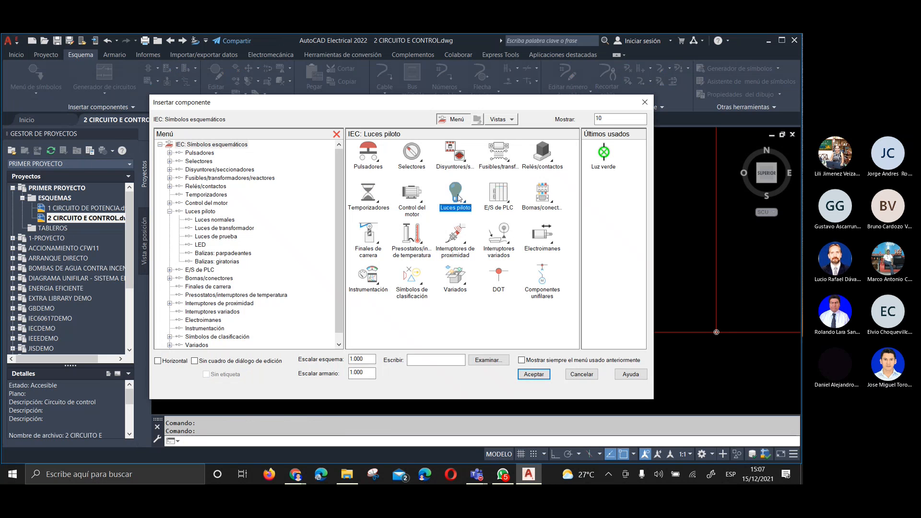
click(456, 197)
click(379, 166)
click(368, 153)
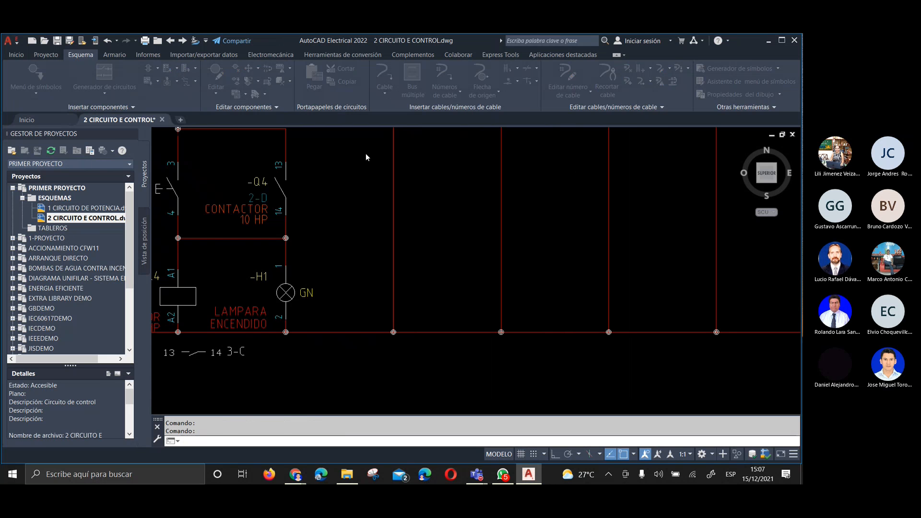
click(395, 294)
Enter LAMPARA as description line 1 of the red pilot light H2, uncovering its symbol to check which component is described
text(LAMPARA)
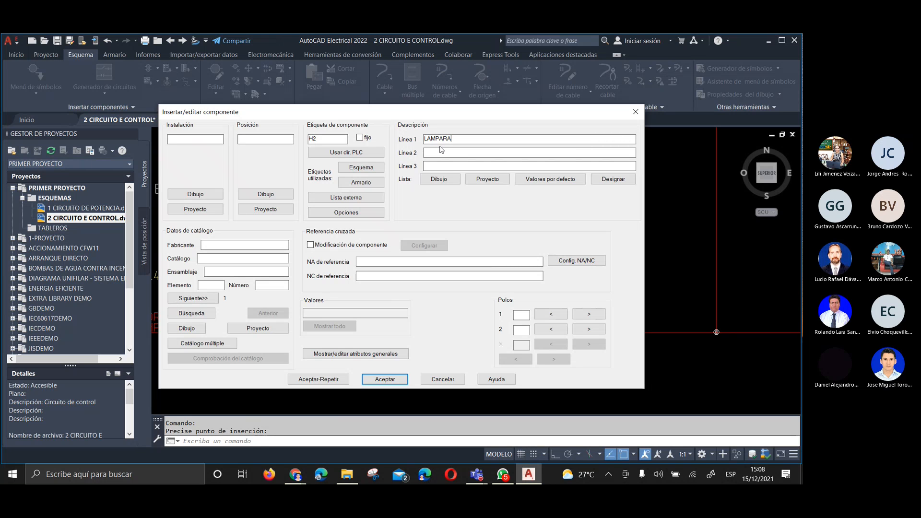
double_click(437, 140)
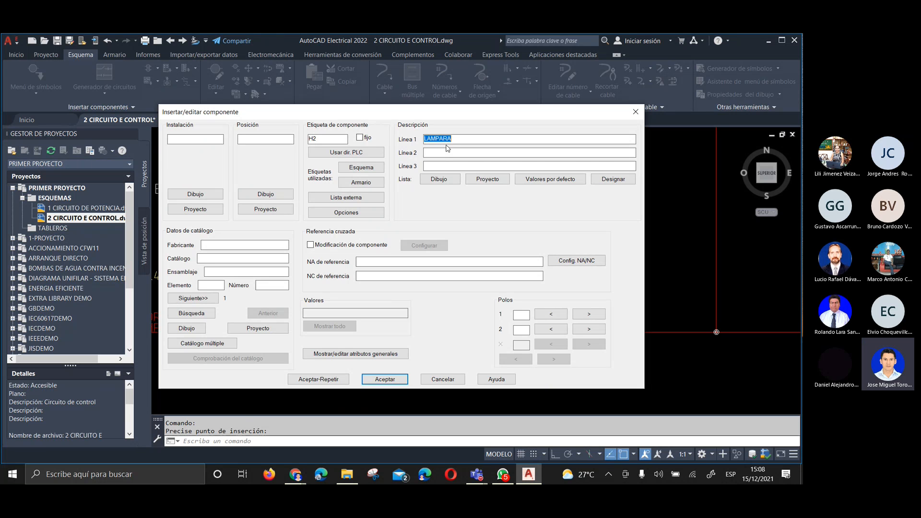
drag(445, 115, 473, 146)
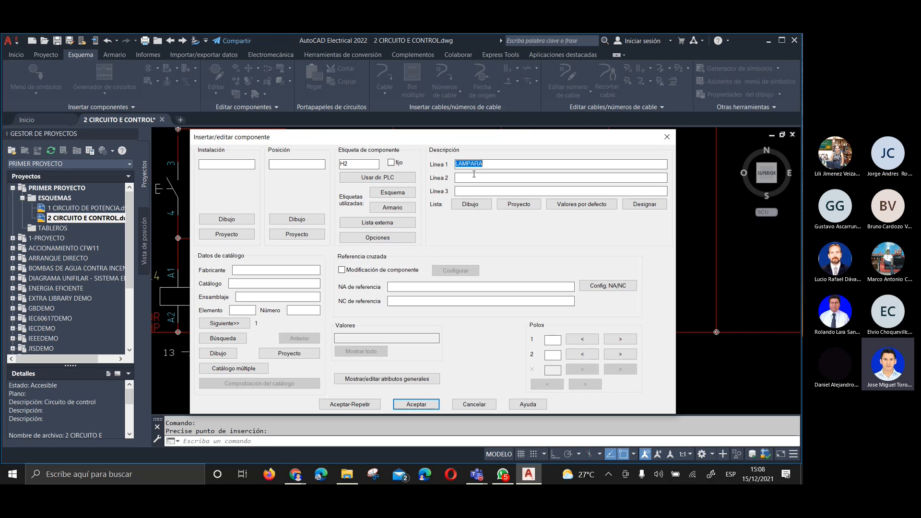
drag(473, 144, 434, 372)
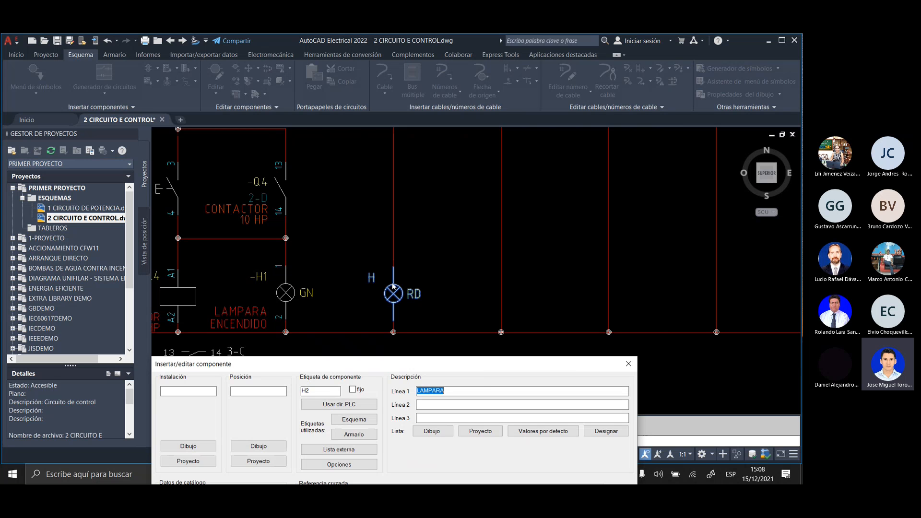
drag(418, 364, 458, 96)
Set the red pilot light's description line 2 to APAGADO and line 3 to SIEMENS
click(466, 135)
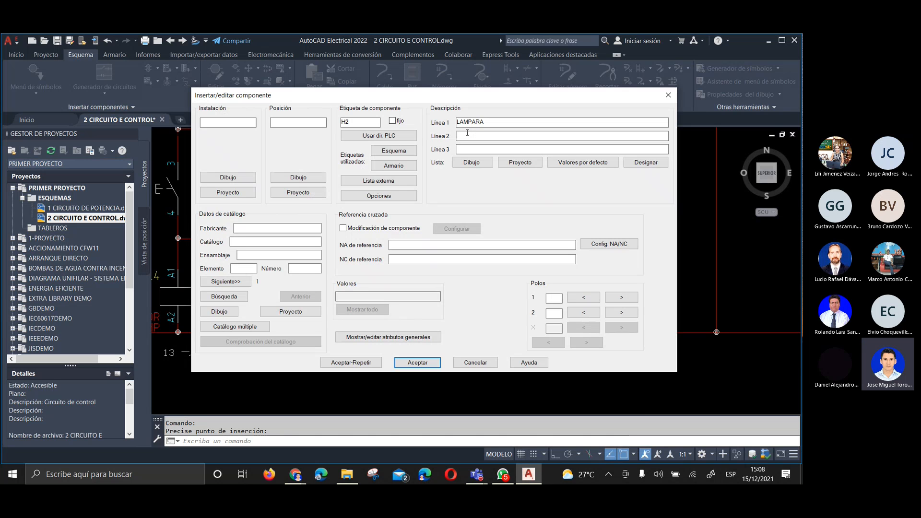
text(APAGADO)
text(SIEMNES)
key(BackSpace)
key(BackSpace)
key(BackSpace)
text(ENS)
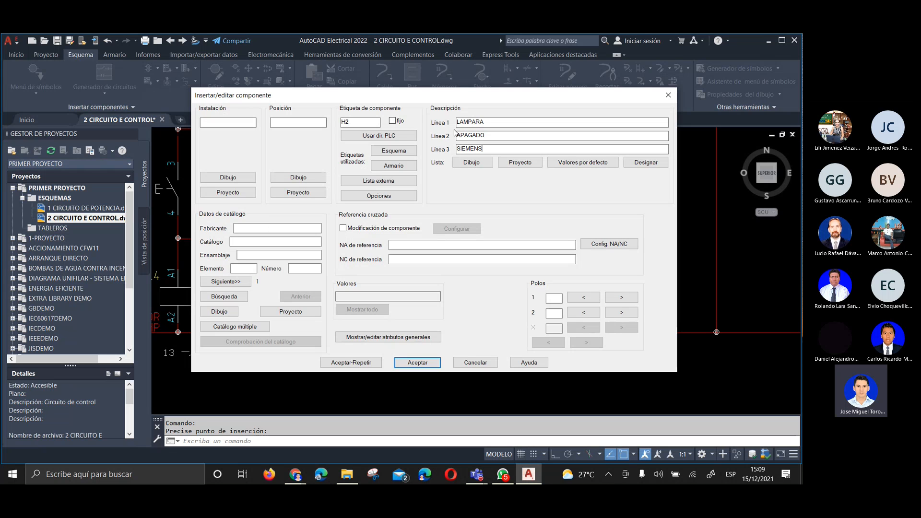
Assign pins 1 and 2 to the red pilot light, keep the tag H2 and accept the component data
click(554, 297)
text(1)
click(555, 311)
text(2)
click(409, 367)
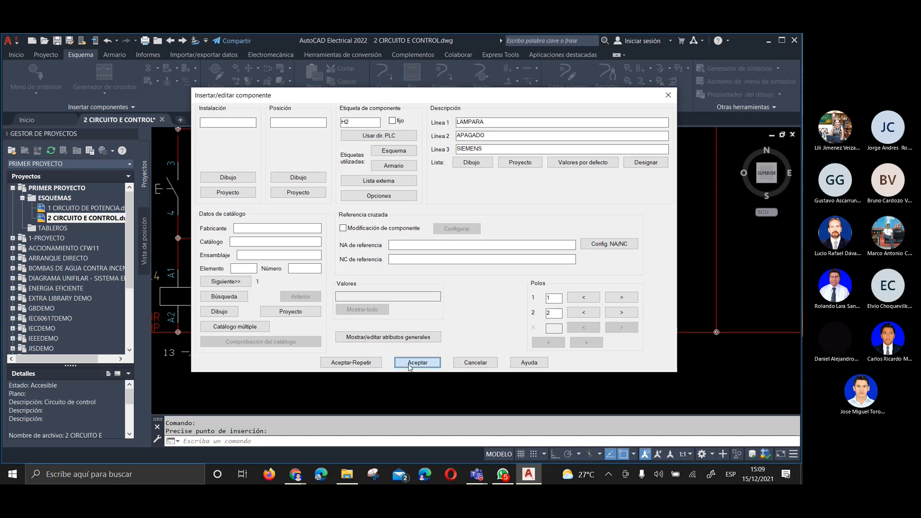
double_click(341, 121)
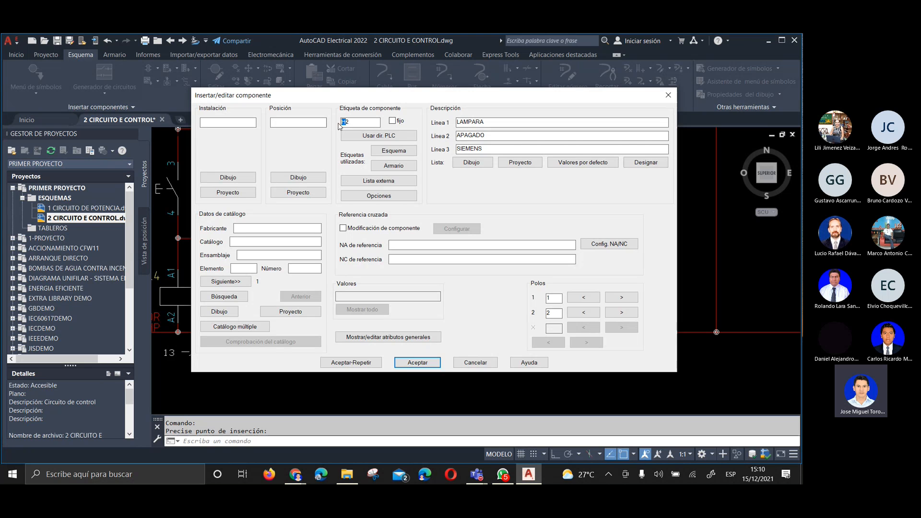
click(406, 359)
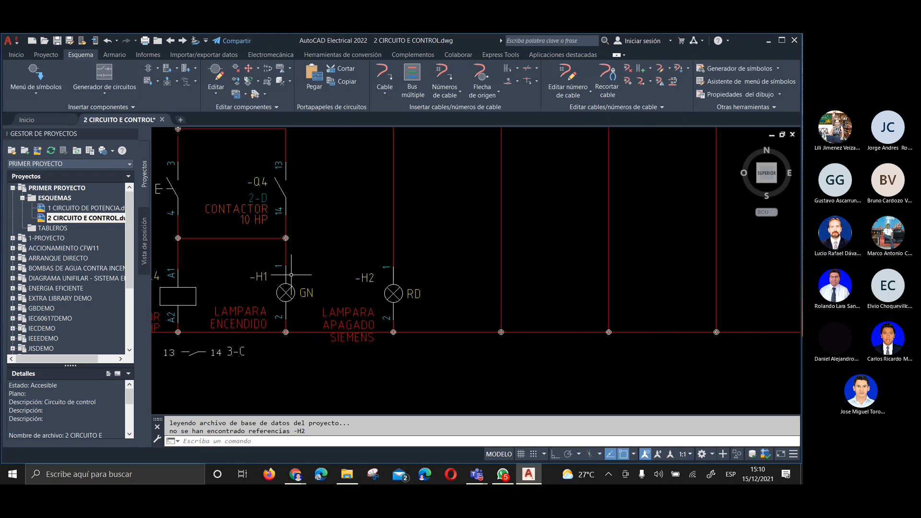
Examine the tags, pin numbers, colours and descriptions of pilot lights H1 and H2 against the neighbouring contactor symbols
scroll(264, 271, up, 2)
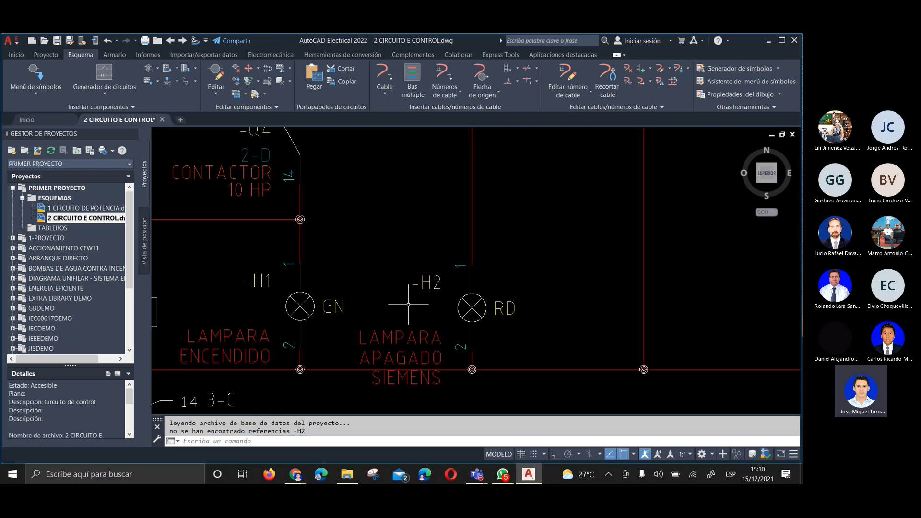
scroll(420, 271, down, 2)
scroll(466, 317, up, 2)
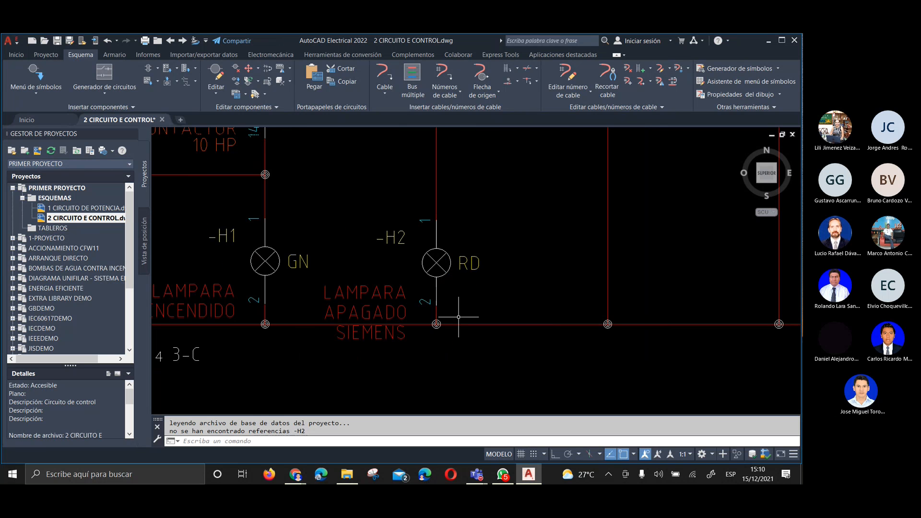
scroll(422, 288, up, 2)
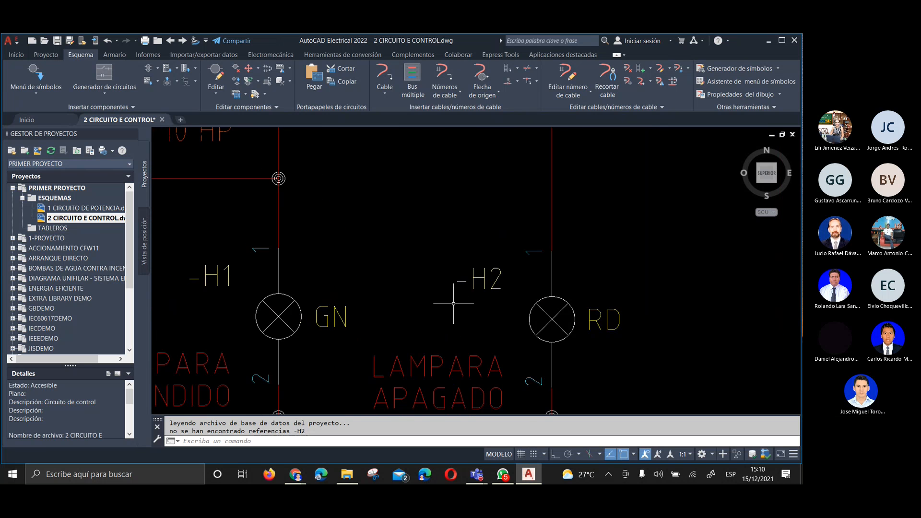
scroll(407, 302, down, 2)
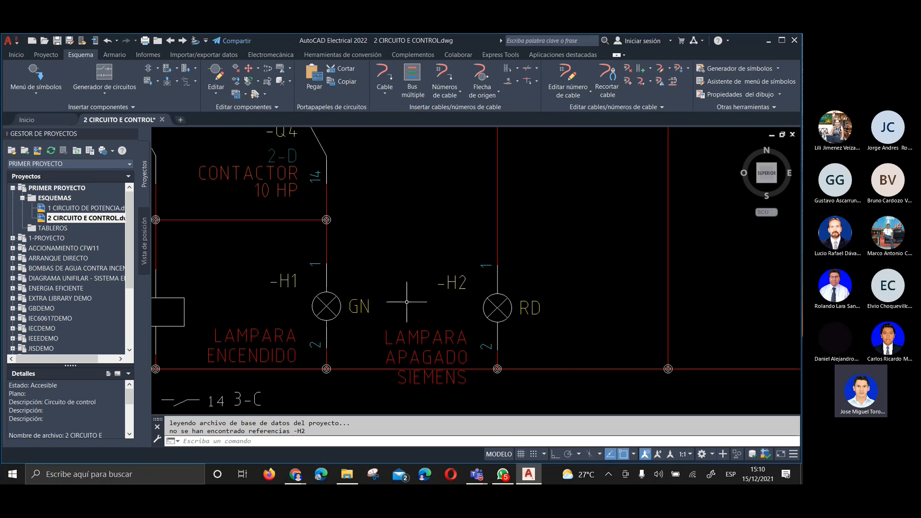
scroll(407, 302, down, 2)
scroll(286, 216, up, 2)
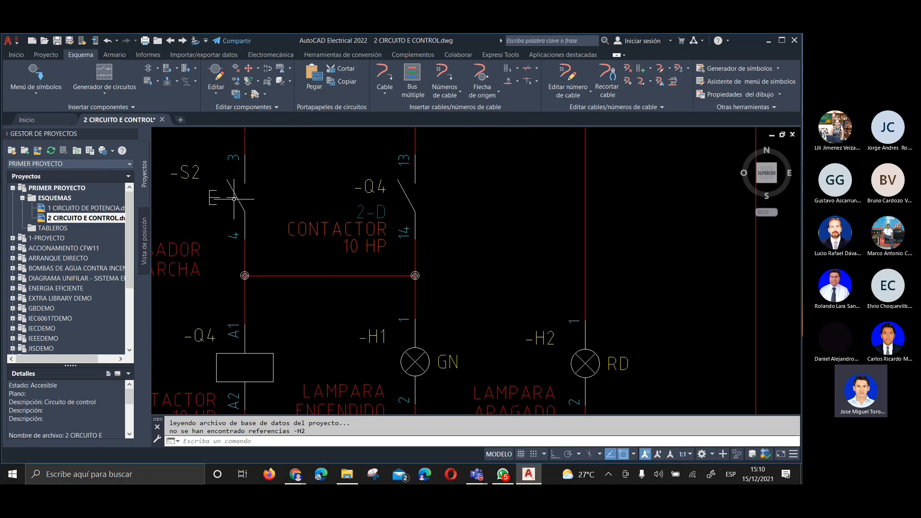
Switch to the AUTOCAD-ELECTRICAL window in Chrome and open the ETN-AUTOCAD-ELECTRICAL-II/2021 course page
click(305, 477)
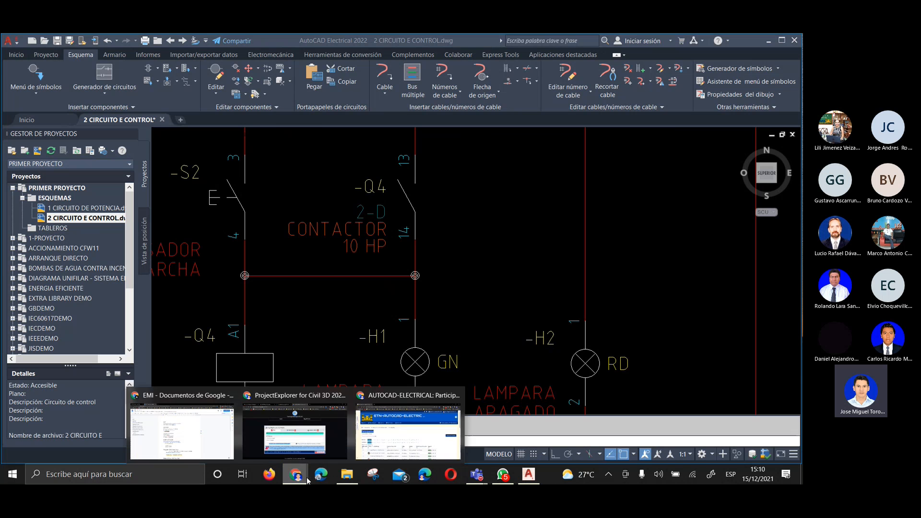
click(365, 454)
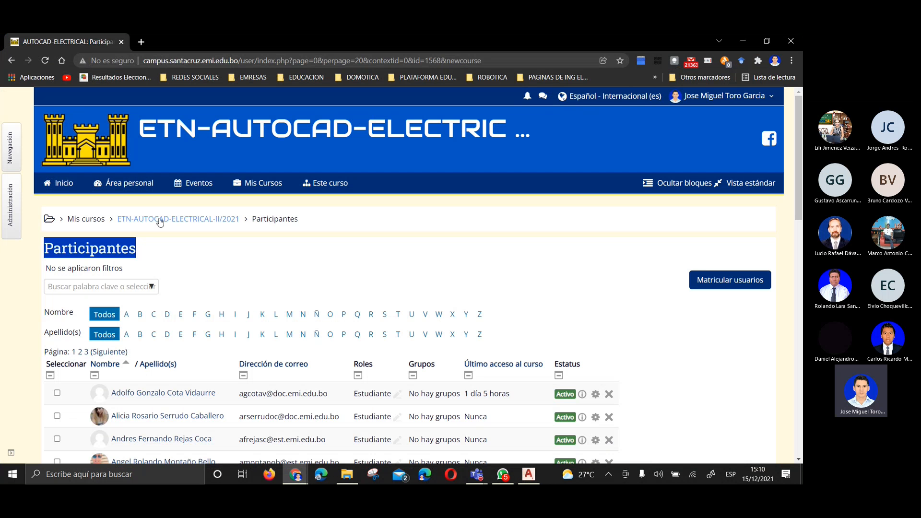
click(161, 220)
Open the course presentation ESQUEMAS DE AUTOMATISMOS and maximize its window
scroll(144, 254, down, 15)
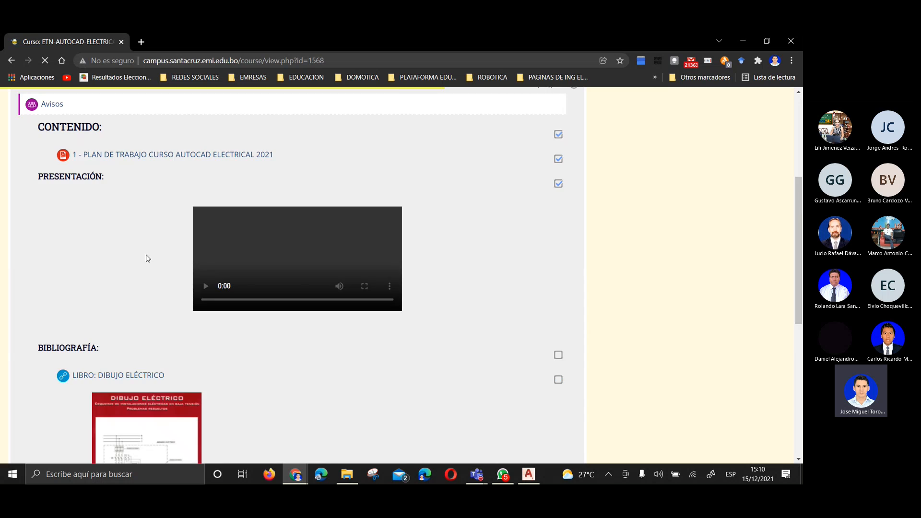
scroll(120, 272, down, 2)
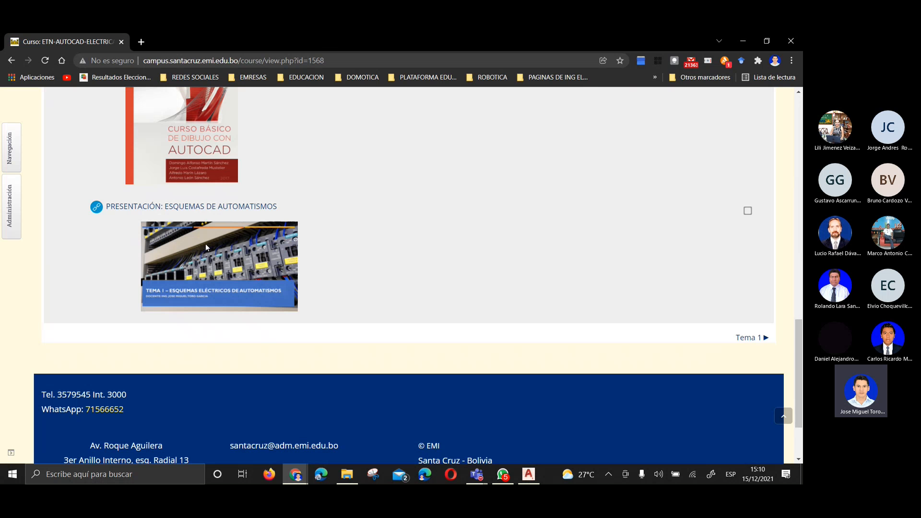
click(192, 207)
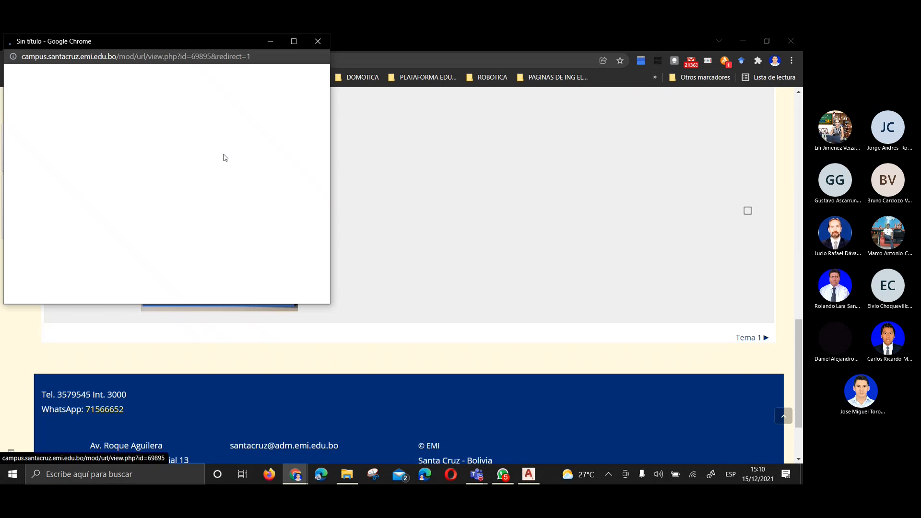
click(295, 41)
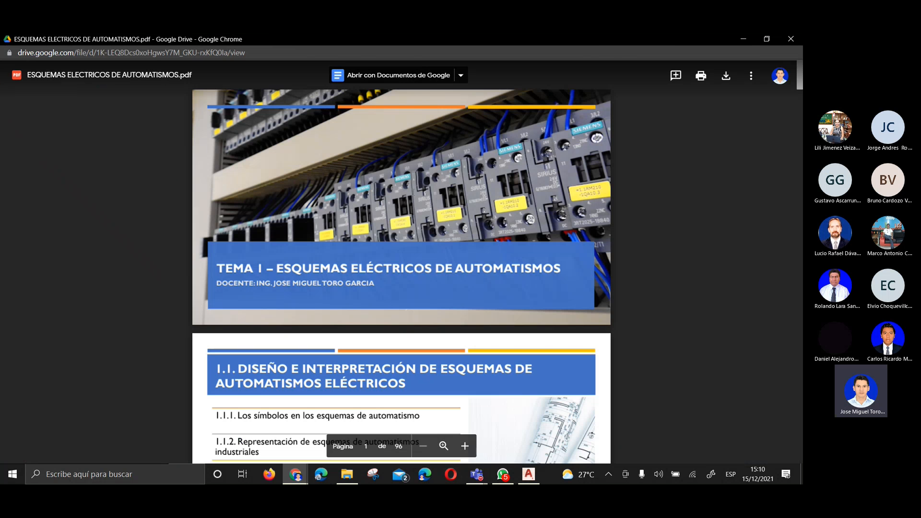
Find and enlarge the S4 switch example on page 4, showing the identifier, graphic symbol and terminal numbering
scroll(398, 218, down, 10)
scroll(398, 218, down, 8)
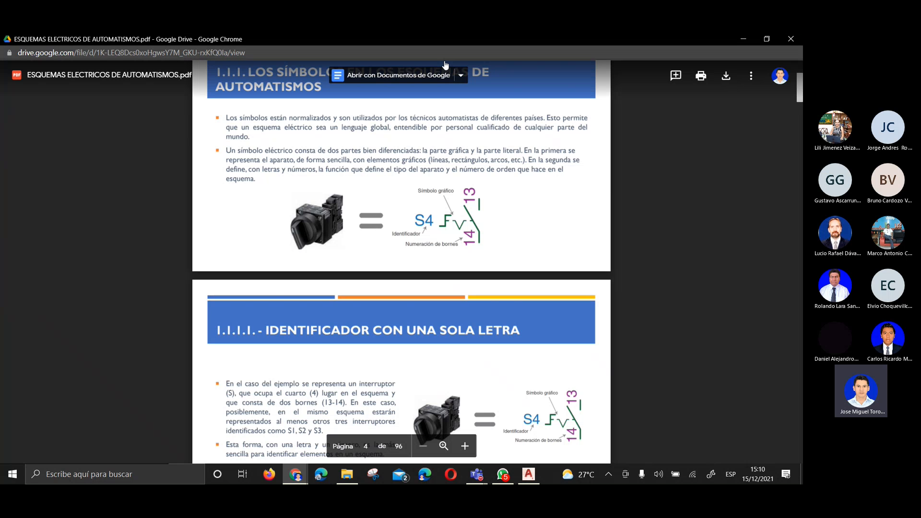
click(446, 447)
scroll(245, 267, up, 2)
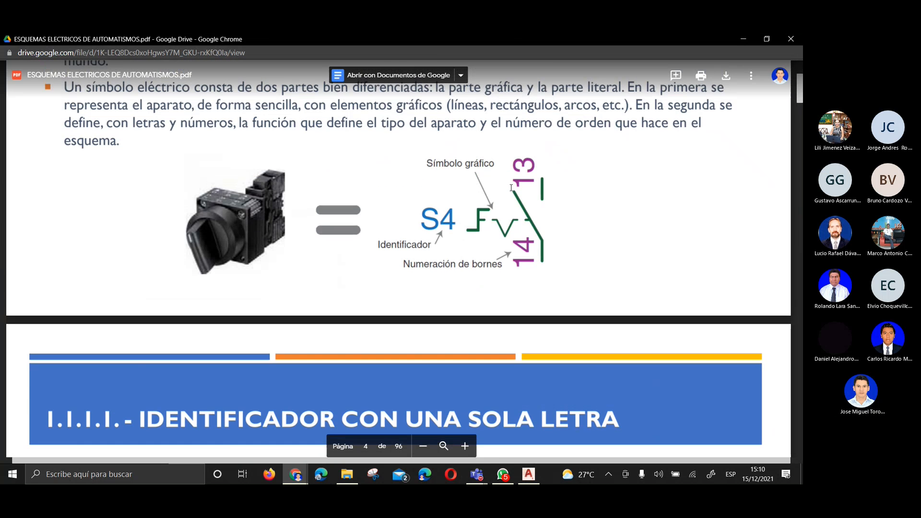
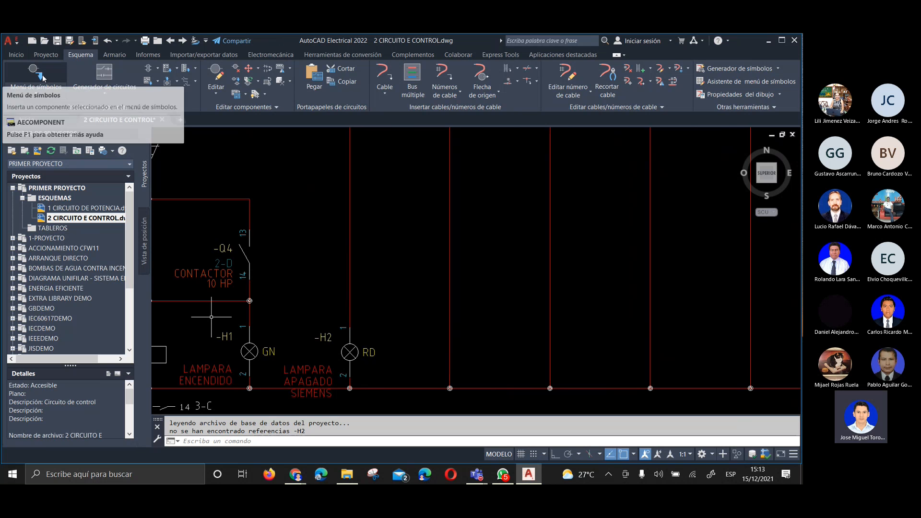
Insert a yellow normal pilot light on the vertical wire beside H2, level with the existing lamps
click(42, 78)
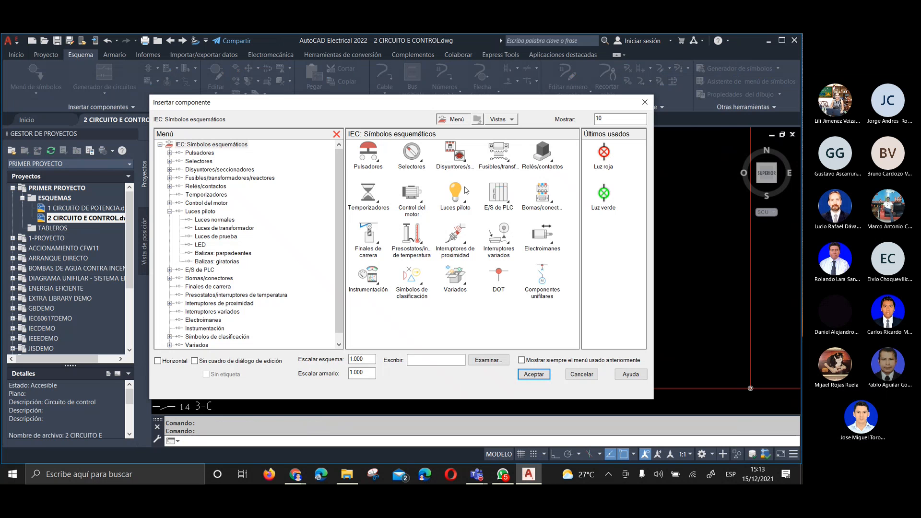
click(463, 191)
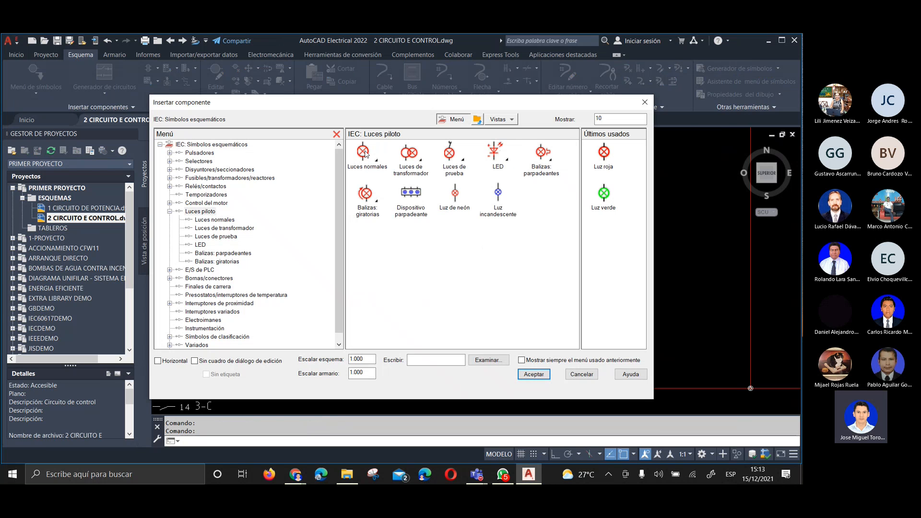
click(365, 153)
click(496, 152)
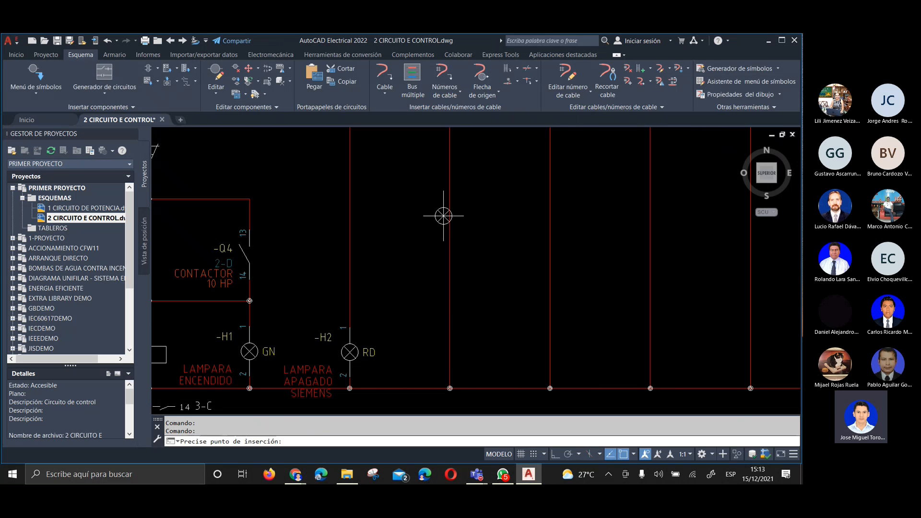
click(450, 352)
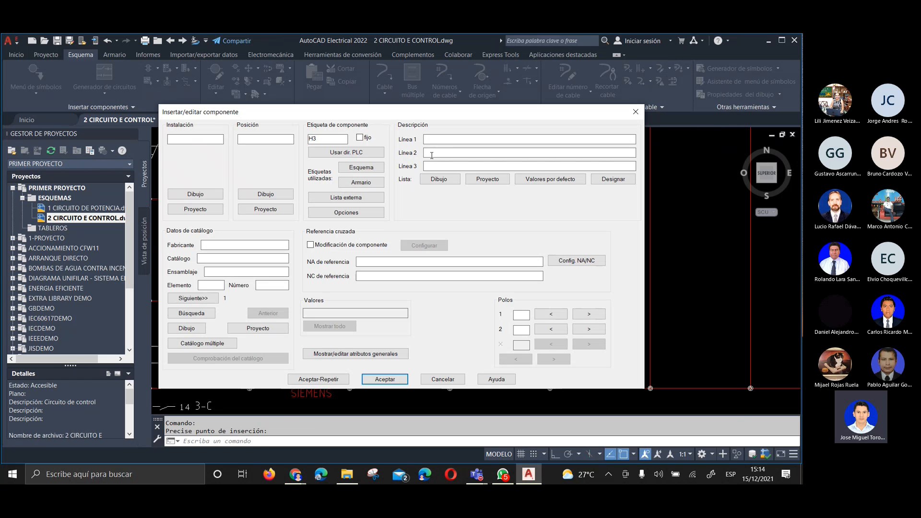
Describe pilot light H3 on three lines as LAMPARA, FALLA and SIEMENS
text(LA)
text(MPA)
key(BackSpace)
text(PAFALLA)
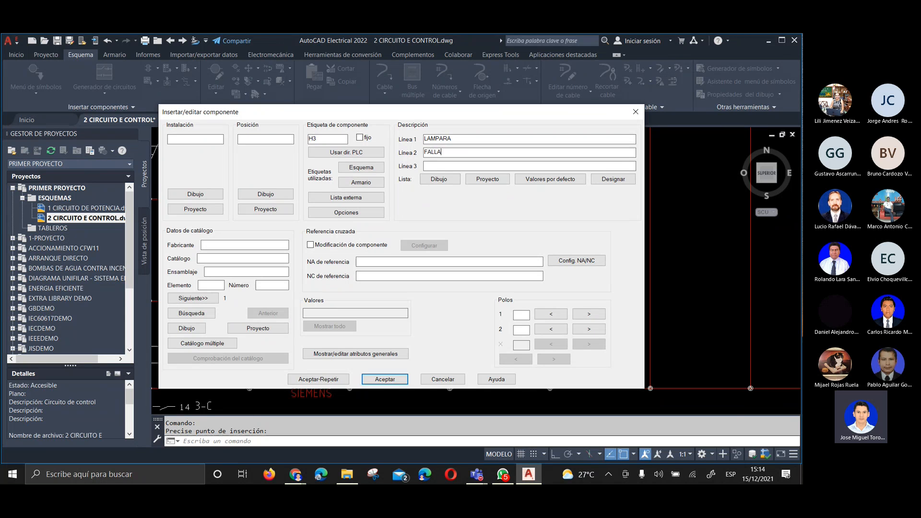
text(SISM)
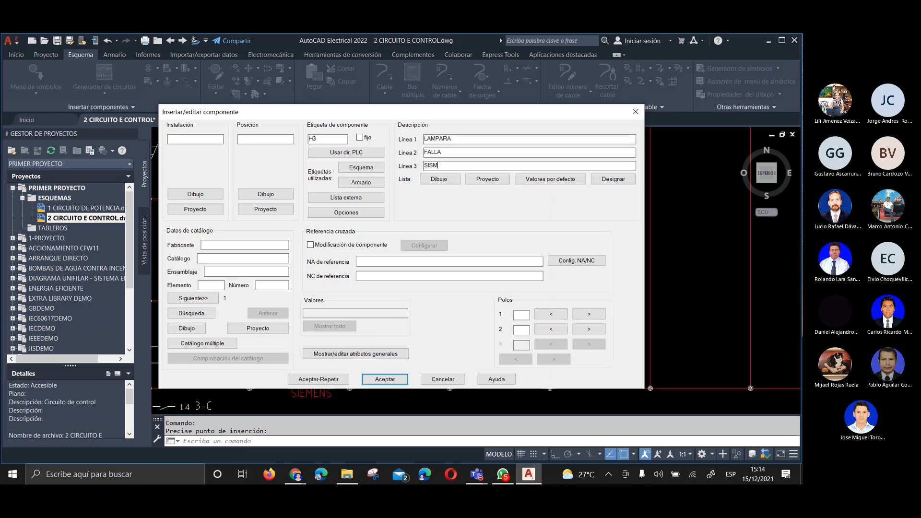
text(ENS)
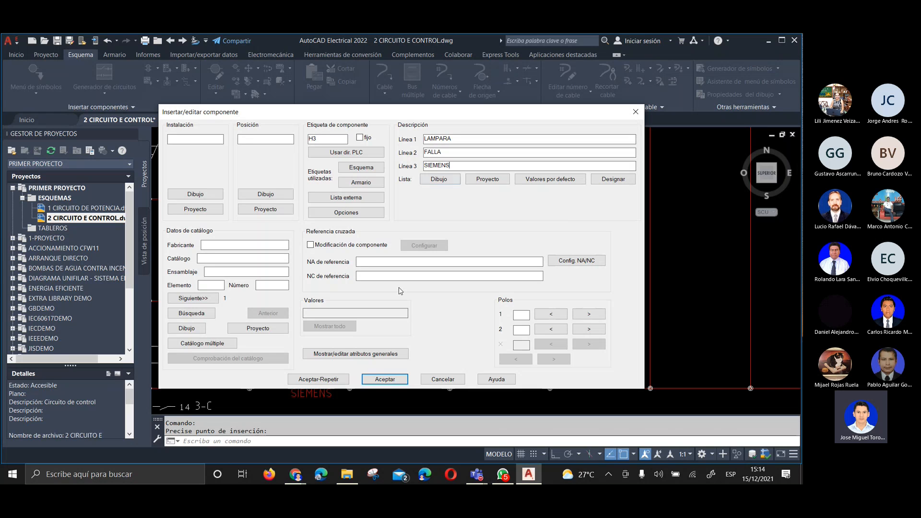
Number the poles of pilot light H3 as 1 and 2 and accept the component data
click(518, 317)
text(1)
click(518, 330)
text(2)
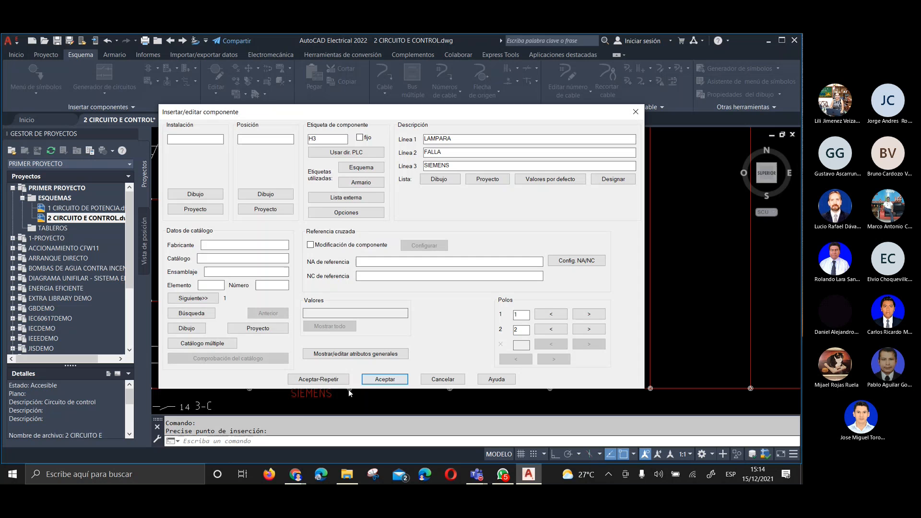
click(376, 385)
Examine how pilot lights H1, H2 and H3 line up with each other and with the Q4 contactor coil
scroll(546, 257, down, 4)
scroll(407, 305, up, 4)
middle_drag(516, 285, 470, 295)
scroll(335, 304, down, 2)
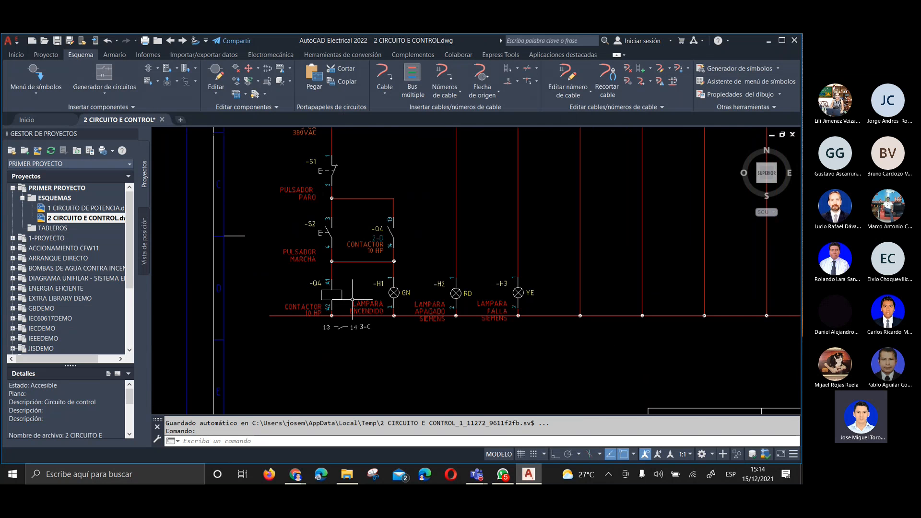
middle_drag(454, 263, 474, 295)
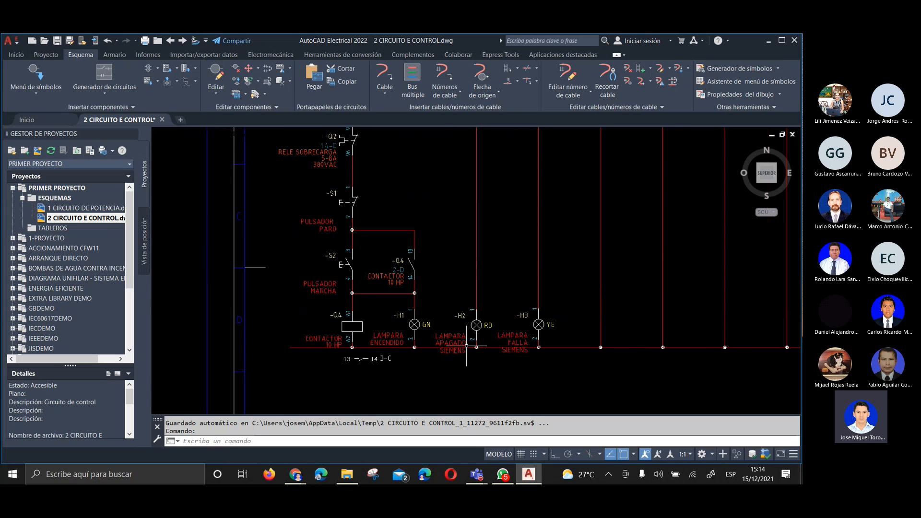
scroll(467, 345, up, 3)
scroll(342, 326, down, 4)
scroll(343, 327, up, 4)
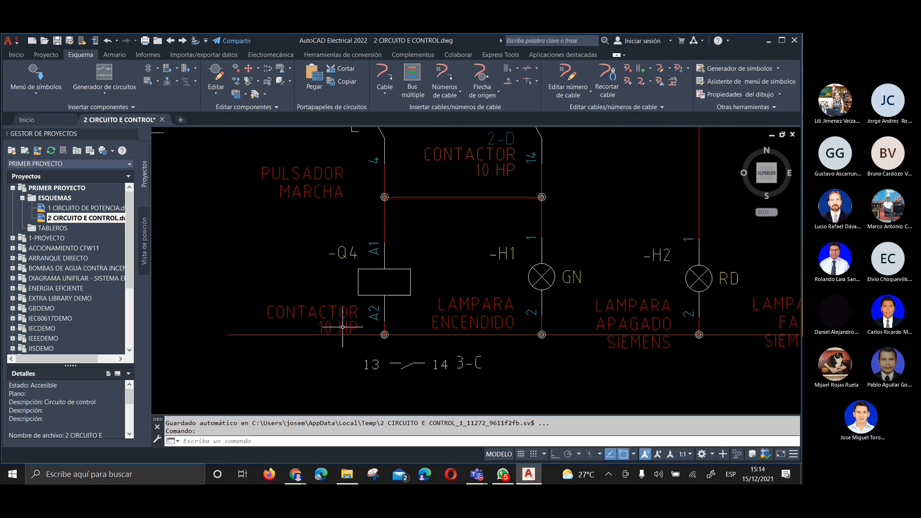
scroll(395, 309, down, 3)
scroll(607, 330, up, 3)
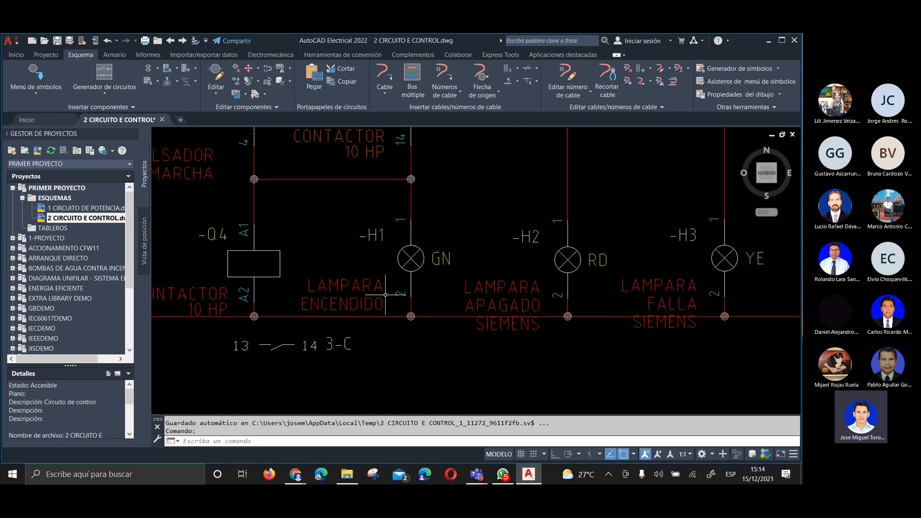
scroll(385, 294, down, 3)
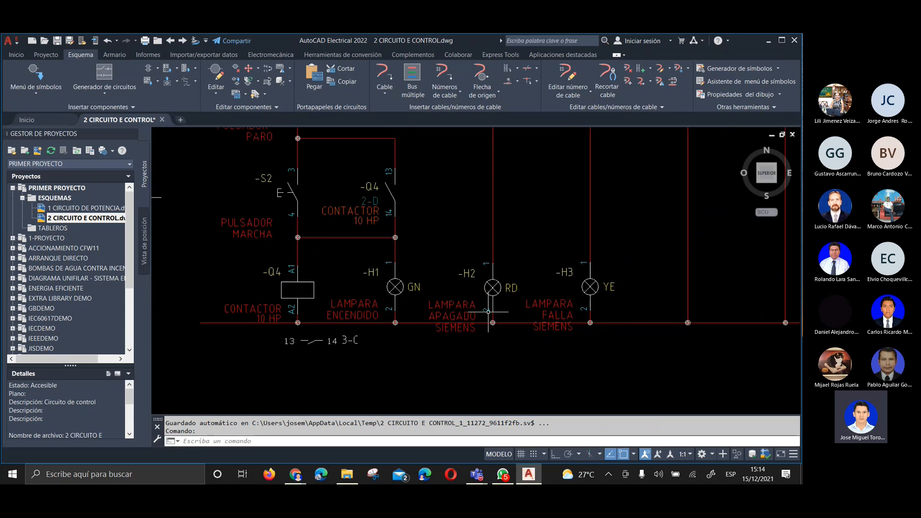
Shift pilot light H2 slightly up along its wire with Desplazamiento rápido, above the level of H1 and H3
scroll(484, 272, up, 4)
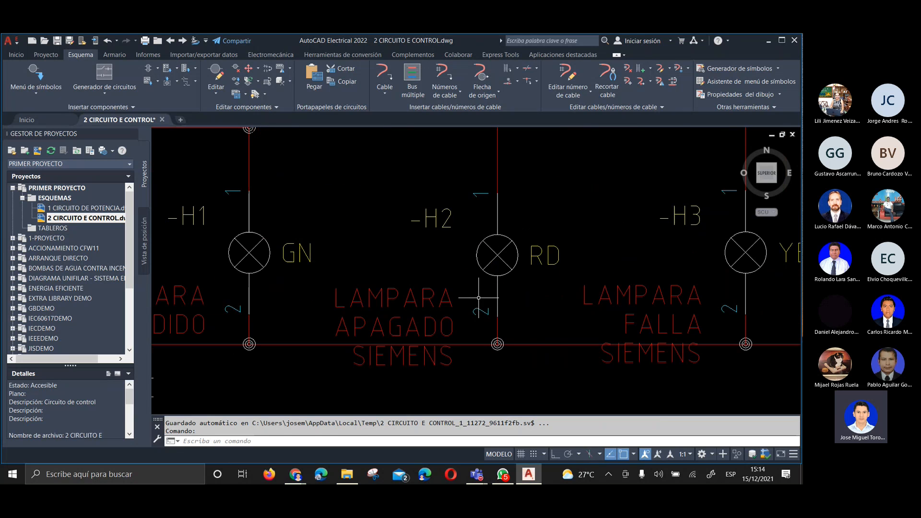
right_click(483, 272)
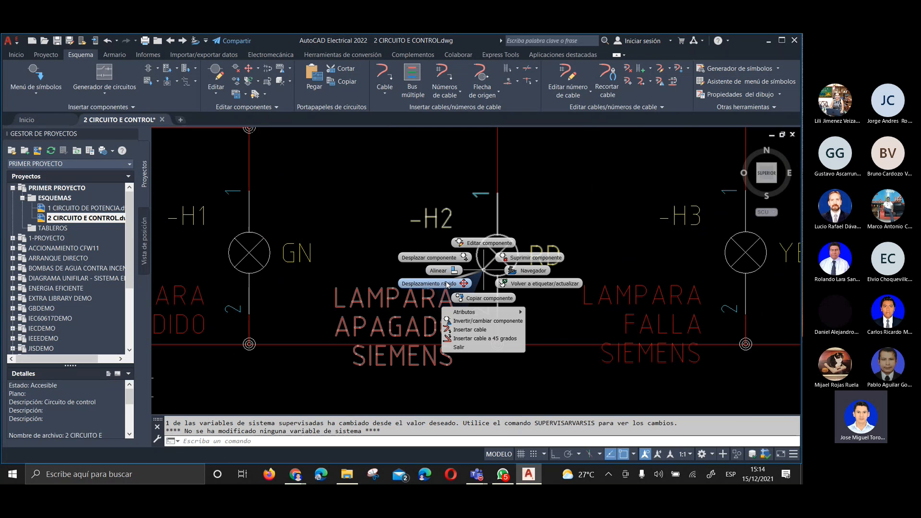
click(447, 283)
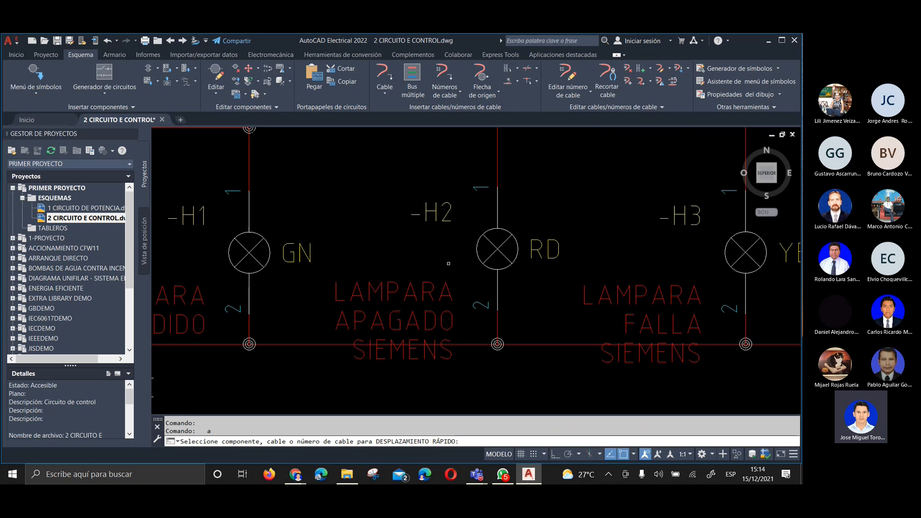
click(476, 217)
click(490, 221)
click(491, 217)
click(493, 209)
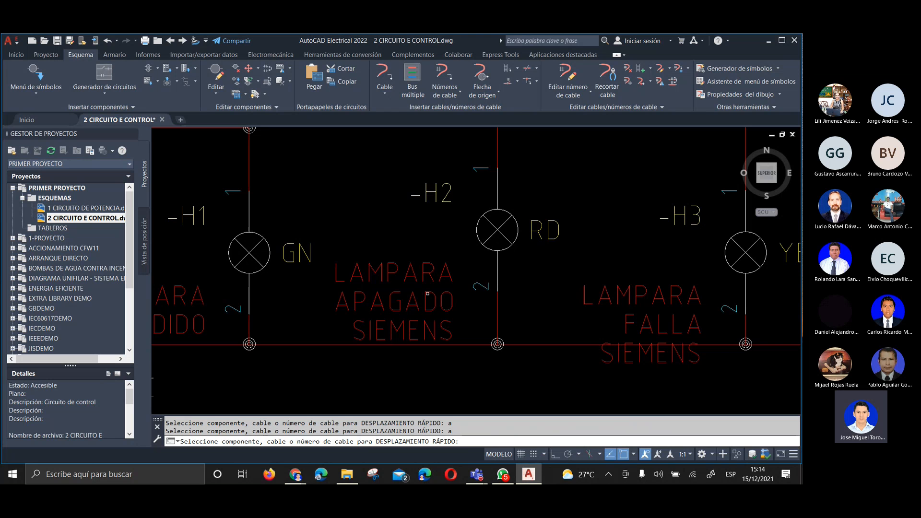
scroll(441, 342, down, 4)
scroll(419, 339, up, 2)
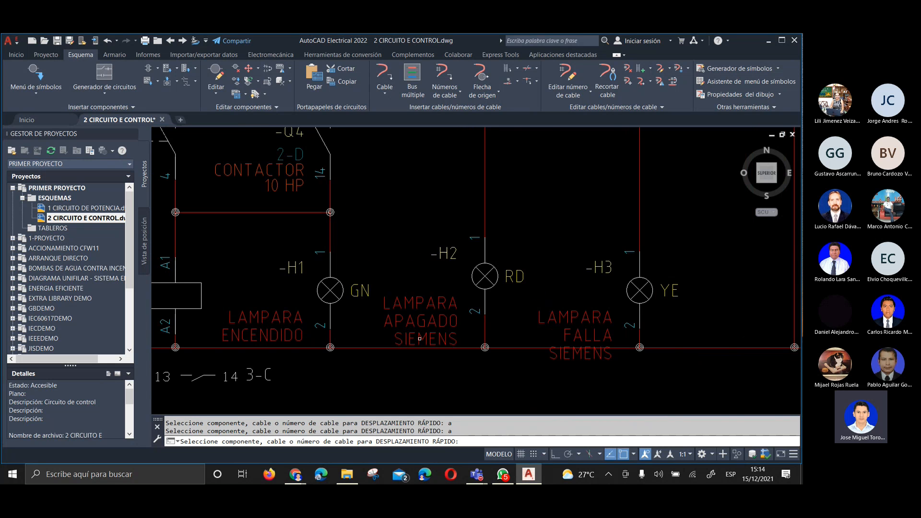
key(Escape)
Align pilot lights H1 and H3 and the Q4 contactor coil horizontally with pilot light H2
scroll(419, 339, down, 3)
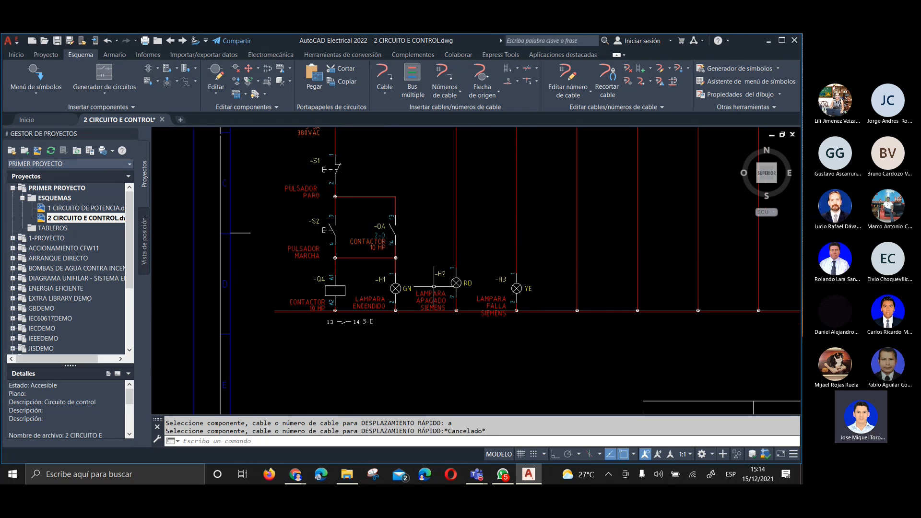
scroll(430, 293, up, 2)
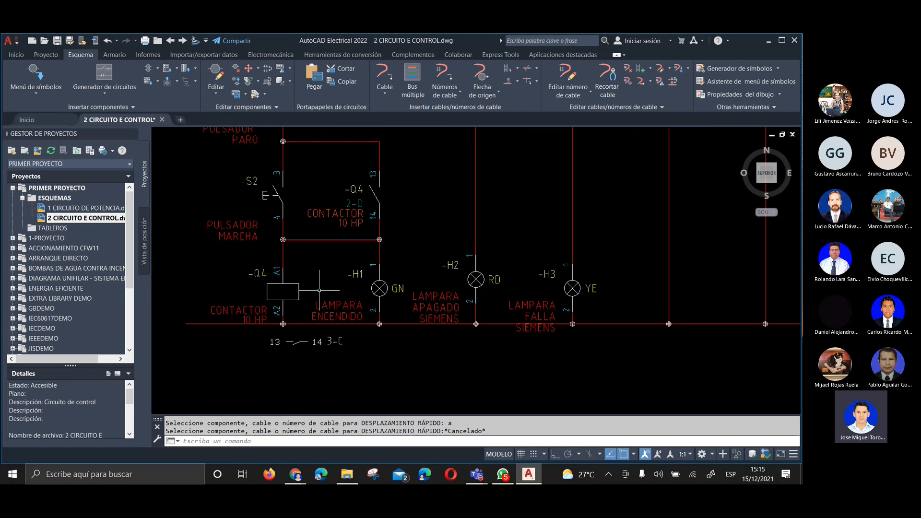
right_click(476, 279)
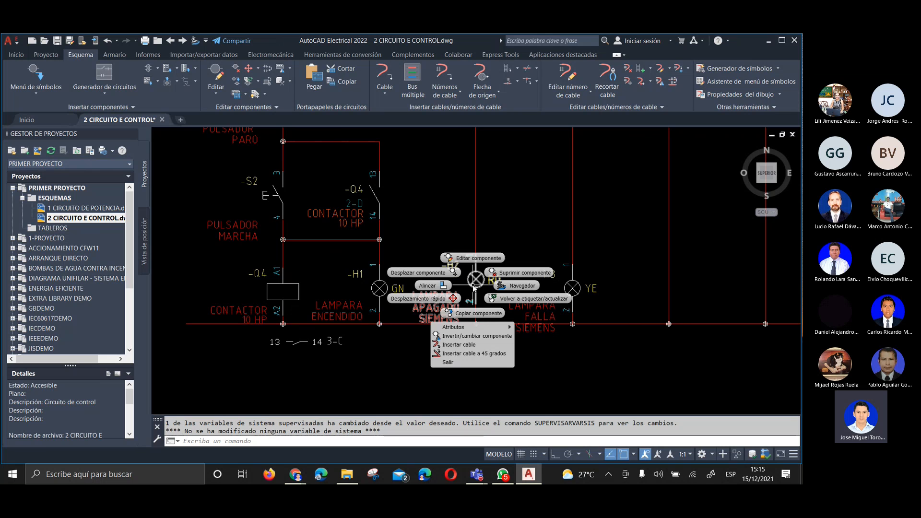
click(438, 286)
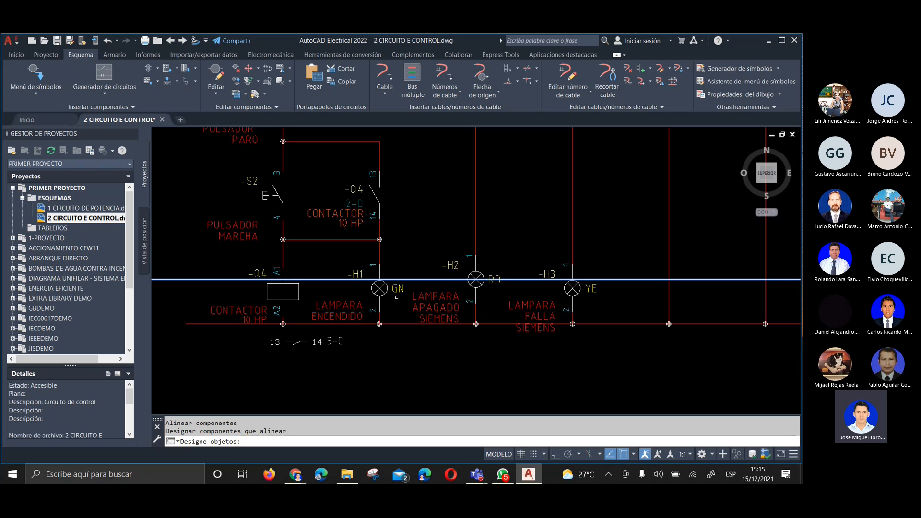
click(386, 294)
click(564, 289)
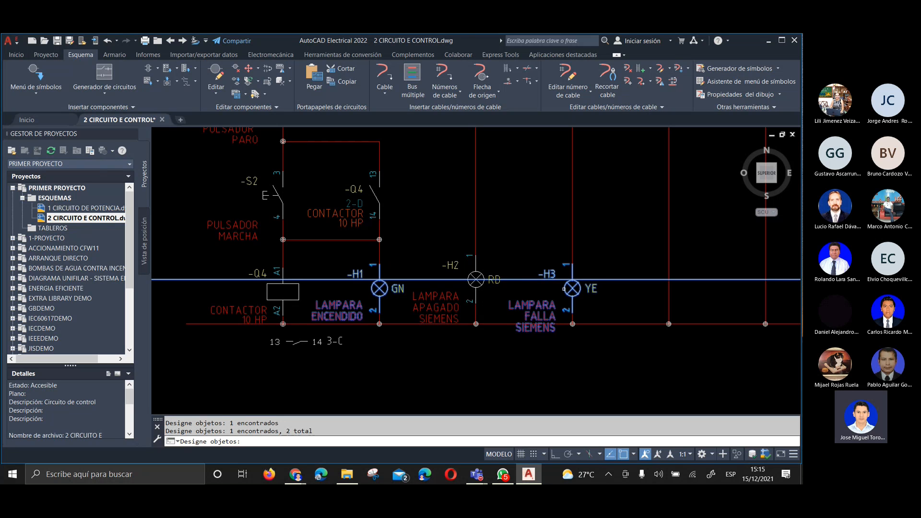
click(300, 290)
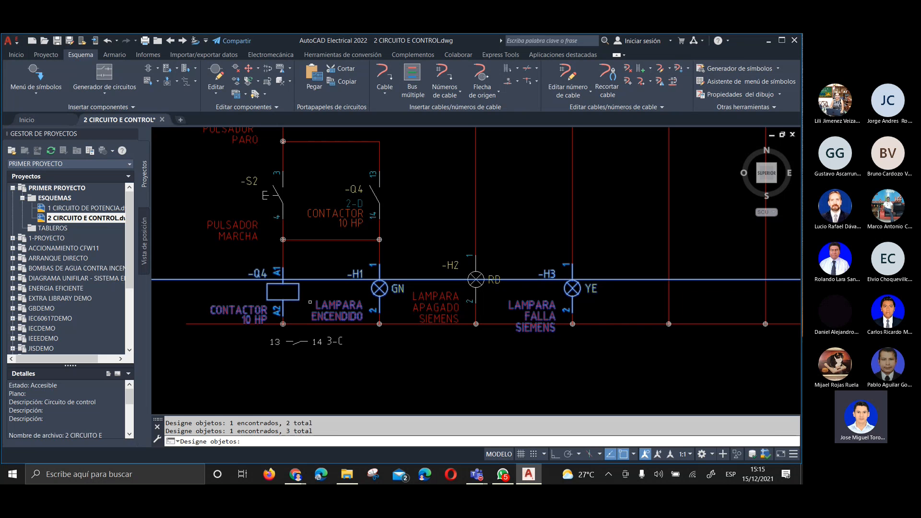
key(Return)
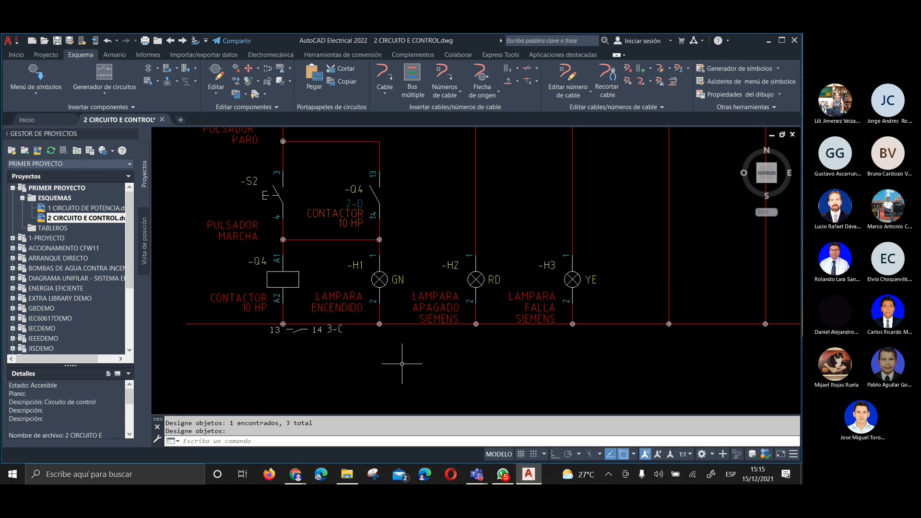
Examine the control circuit from the Q3 breaker to the aligned coil and lamps, including the empty wires above H2 and H3
scroll(406, 365, down, 4)
scroll(406, 366, up, 5)
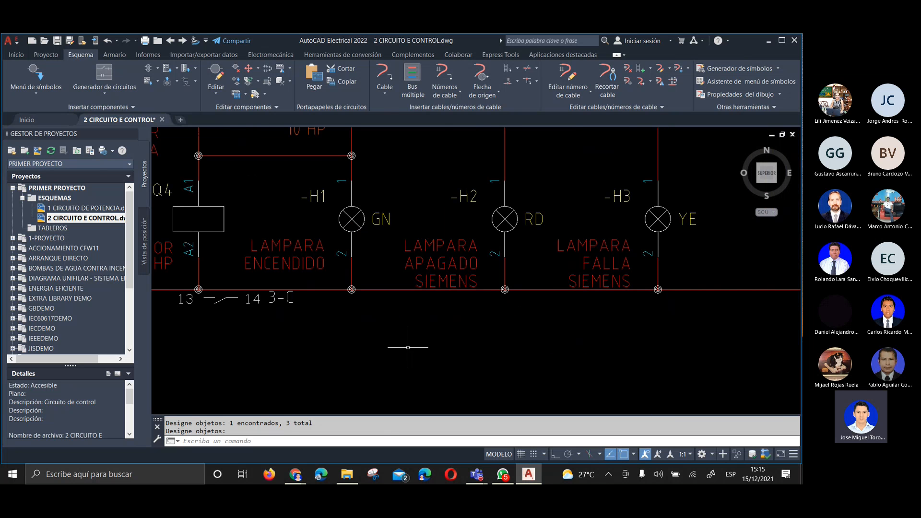
scroll(530, 324, down, 4)
scroll(413, 372, down, 2)
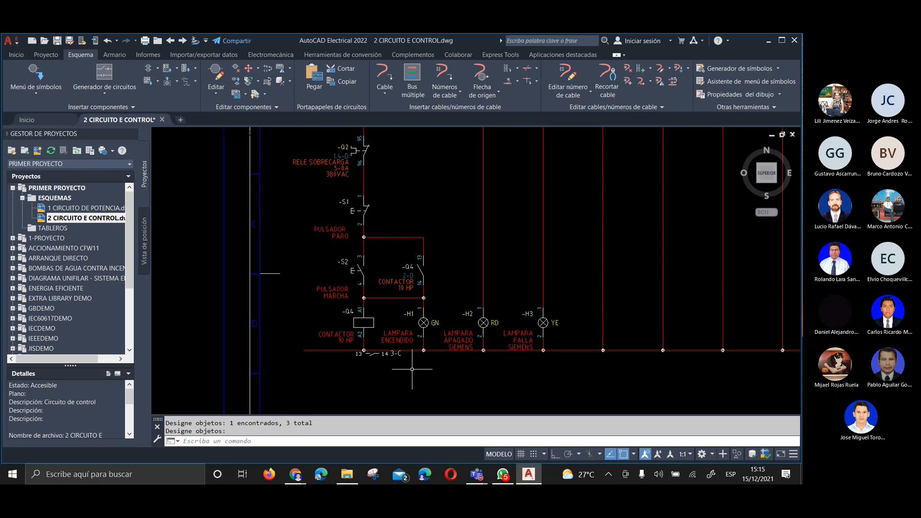
scroll(434, 303, down, 3)
scroll(439, 301, up, 1)
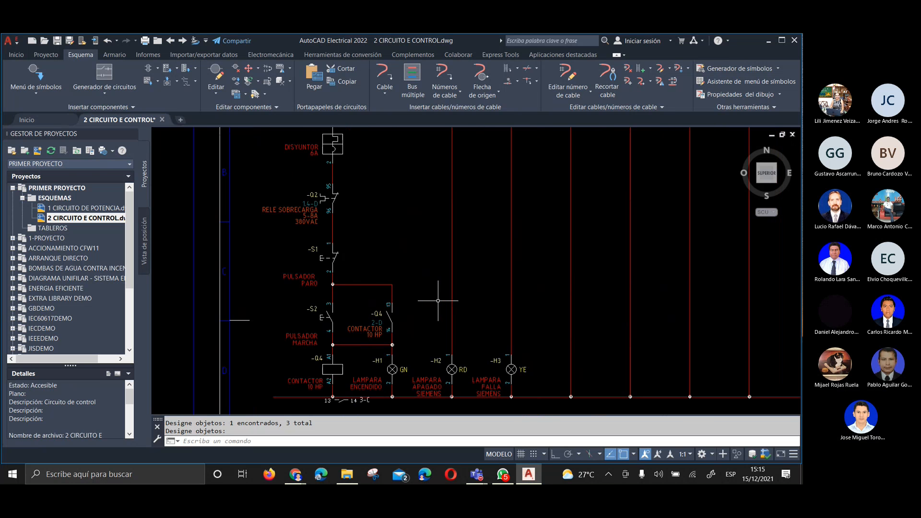
scroll(442, 319, up, 1)
scroll(428, 304, up, 1)
scroll(427, 353, up, 1)
scroll(449, 362, down, 2)
scroll(446, 323, up, 3)
scroll(446, 323, down, 4)
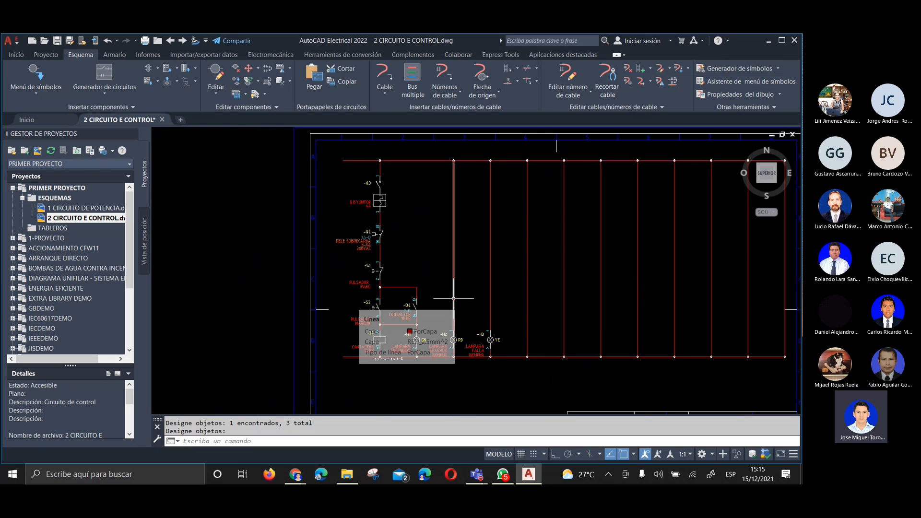
scroll(463, 346, up, 1)
middle_drag(457, 334, 458, 381)
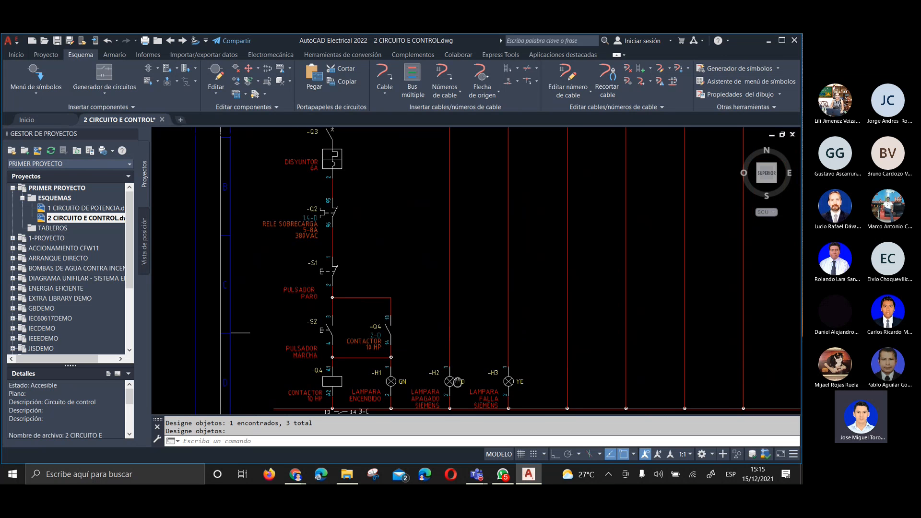
scroll(458, 381, down, 2)
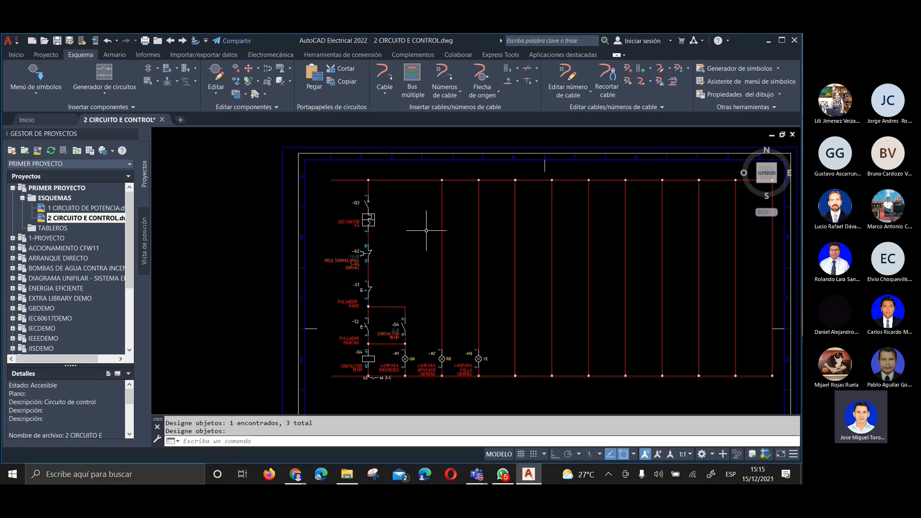
scroll(383, 375, up, 2)
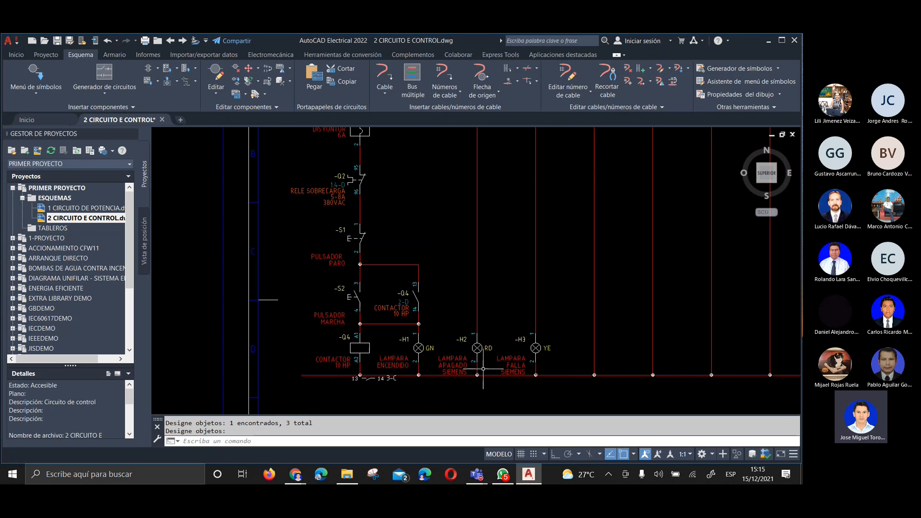
scroll(463, 235, up, 2)
middle_drag(463, 235, 449, 287)
scroll(449, 285, down, 2)
scroll(457, 289, down, 2)
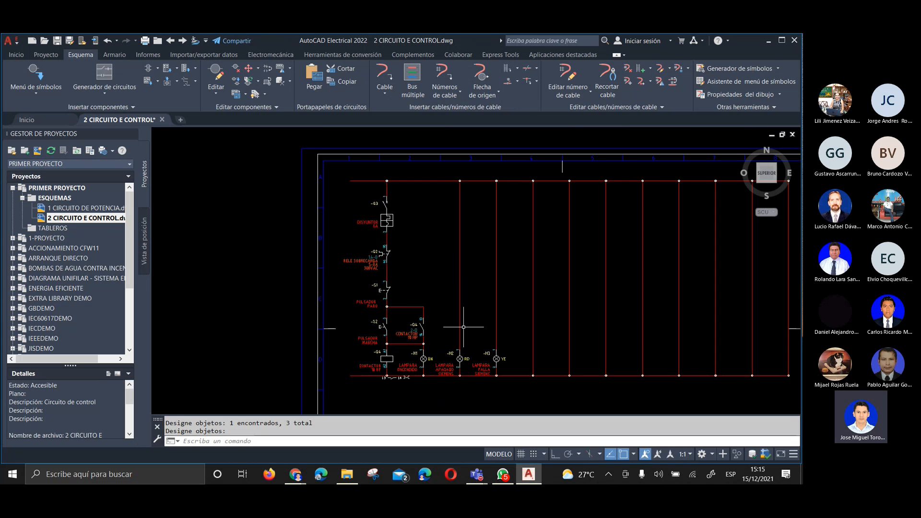
Insert a normally closed motor starter contact (Arranque del motor, 2+ N.C.) on the wire above pilot light H2, level with the existing Q4 contact
scroll(463, 327, up, 2)
click(46, 77)
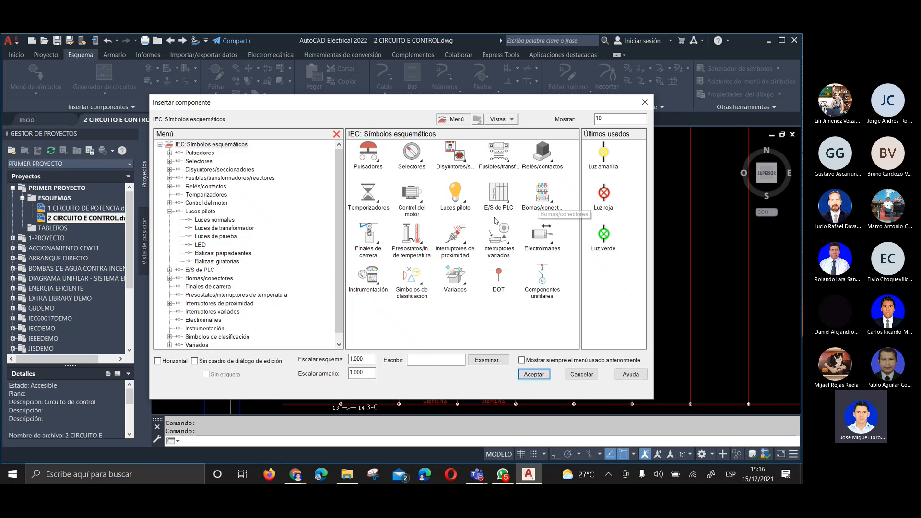
click(410, 204)
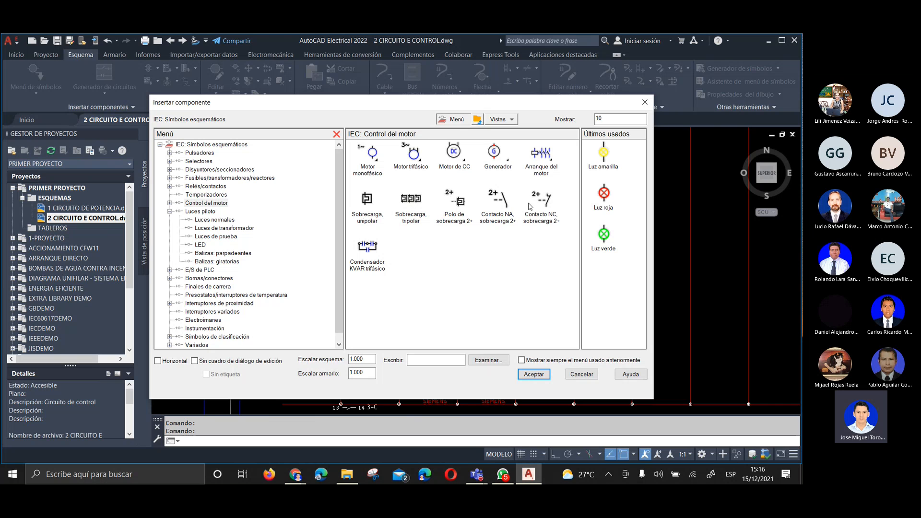
click(539, 156)
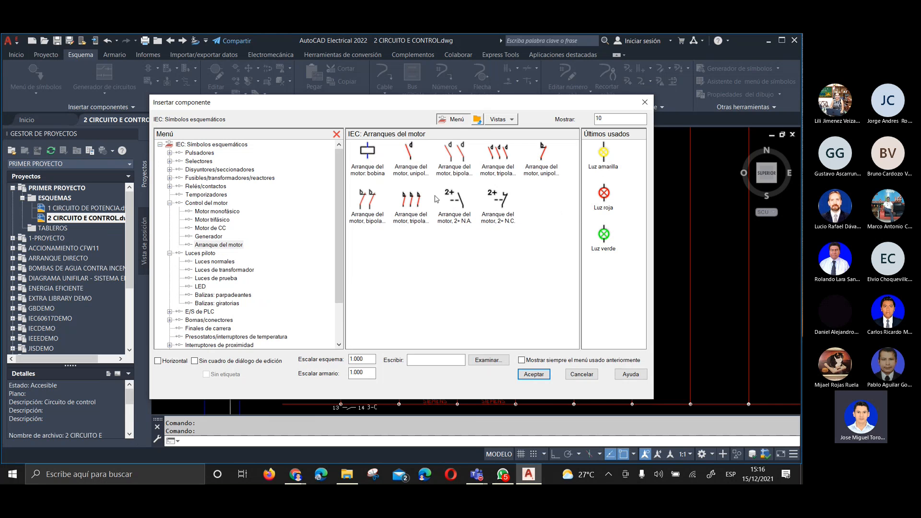
click(503, 198)
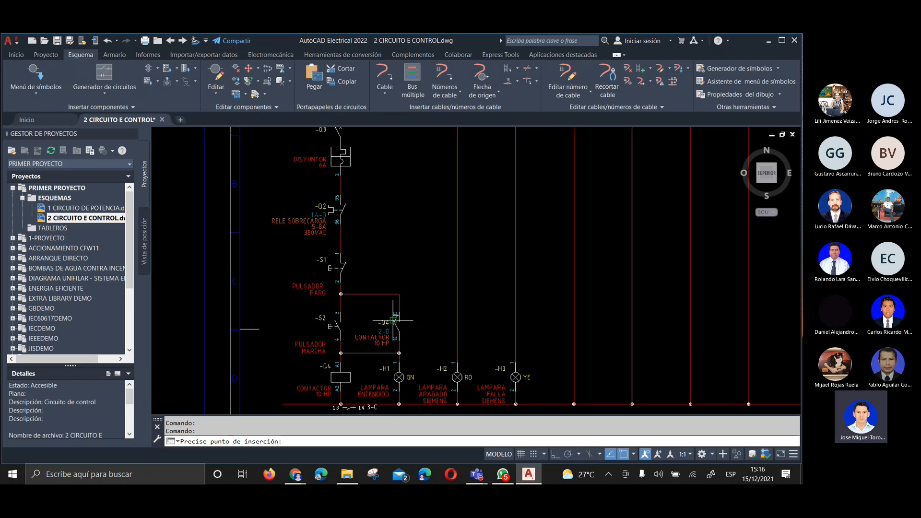
click(457, 329)
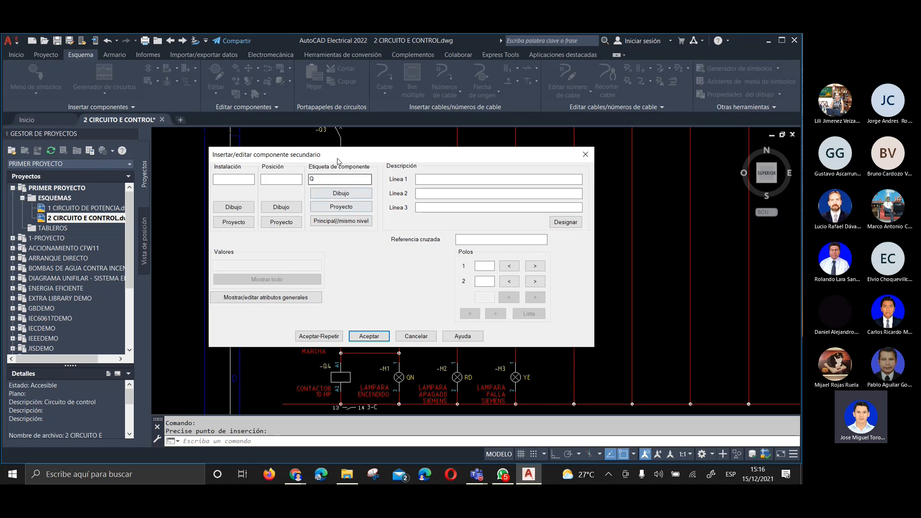
Check the active drawing's and the whole project's MS family tag lists for a parent of the new contact, leaving both without assigning one
click(325, 182)
drag(369, 155, 458, 42)
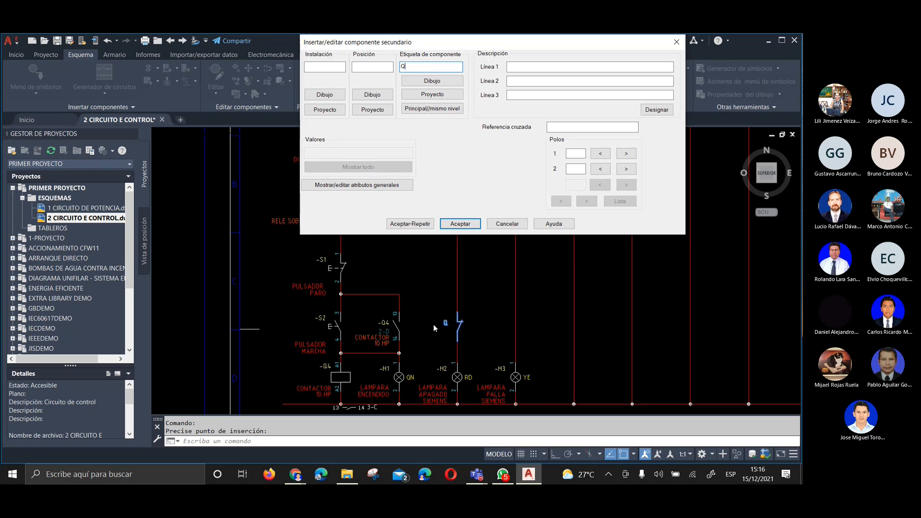
click(432, 82)
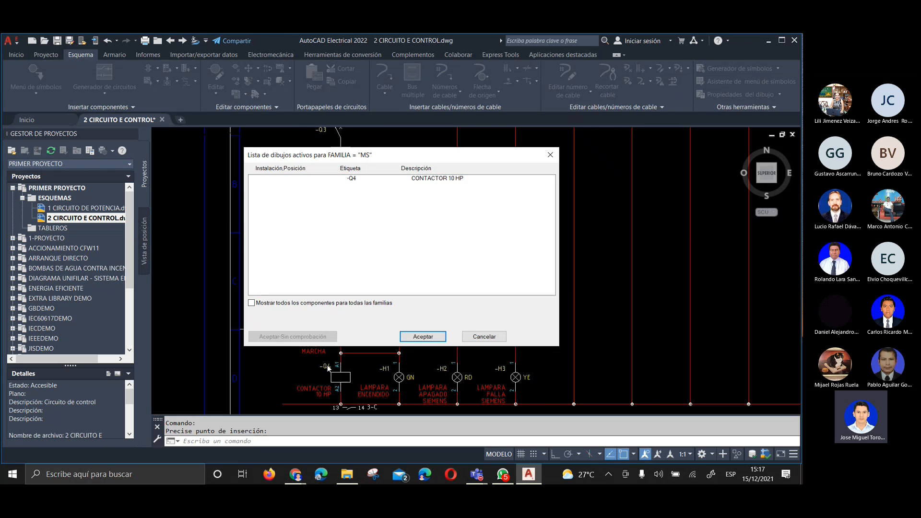
click(357, 178)
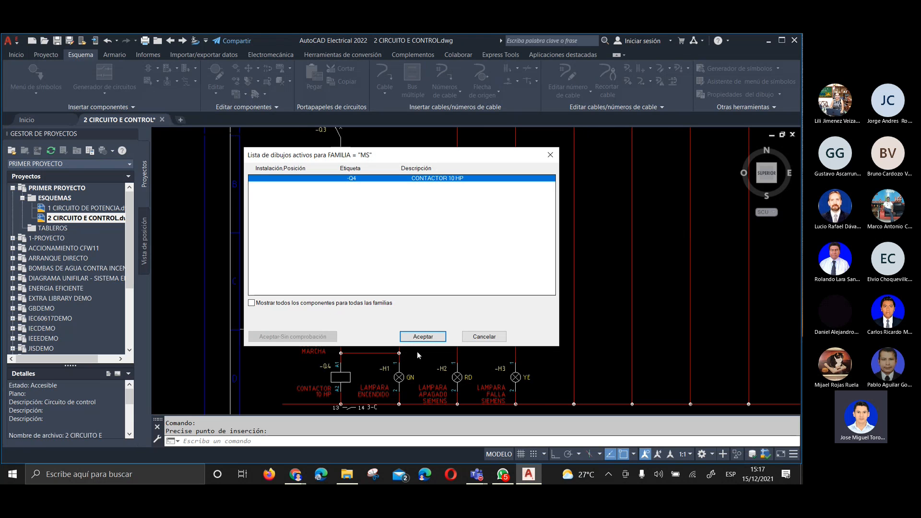
click(480, 338)
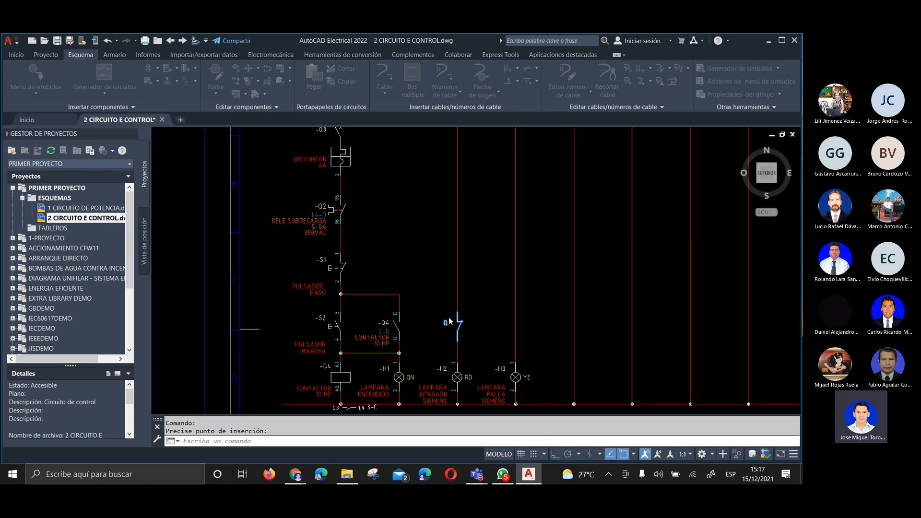
click(450, 322)
click(341, 207)
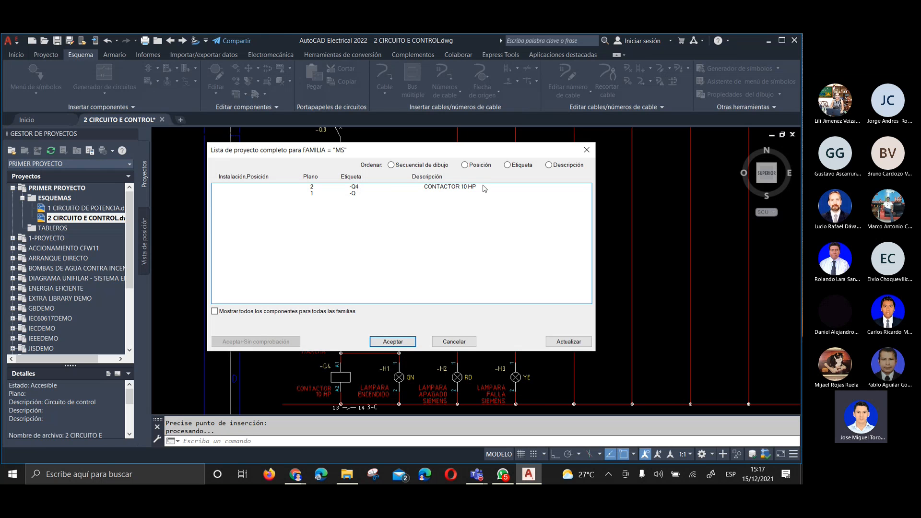
click(313, 188)
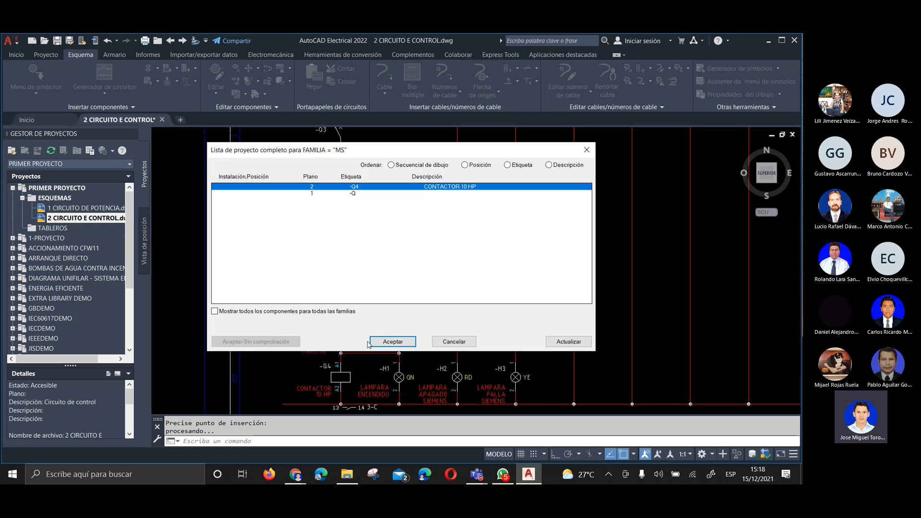
click(452, 342)
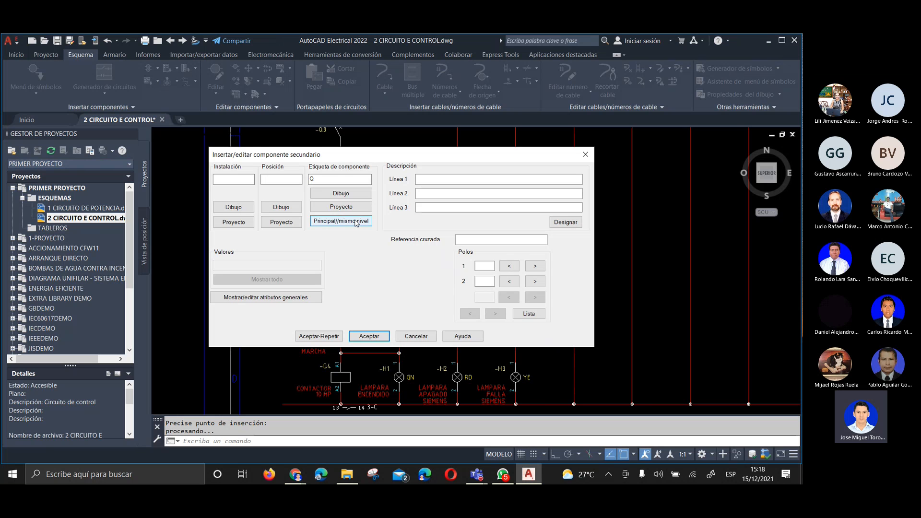
Link the new contact to the Q4 contactor coil as its parent and set its pole numbers to 11 and 12
click(335, 222)
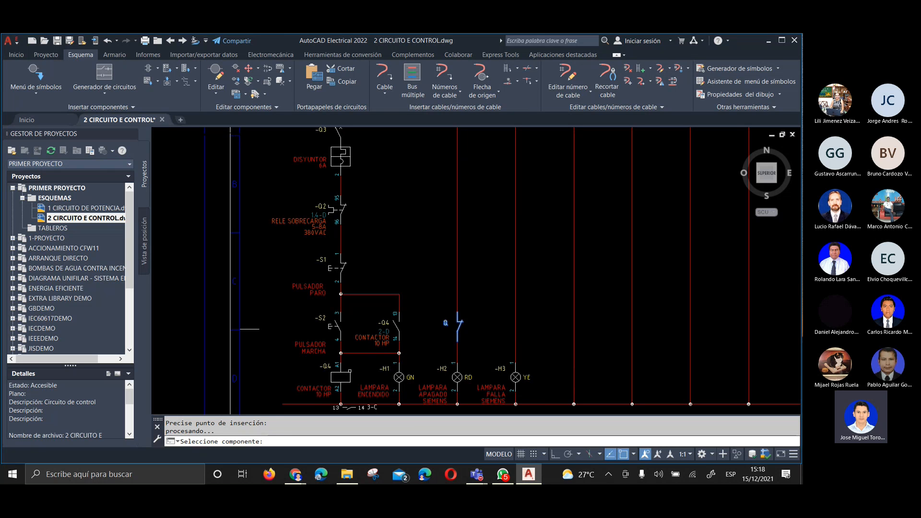
click(347, 377)
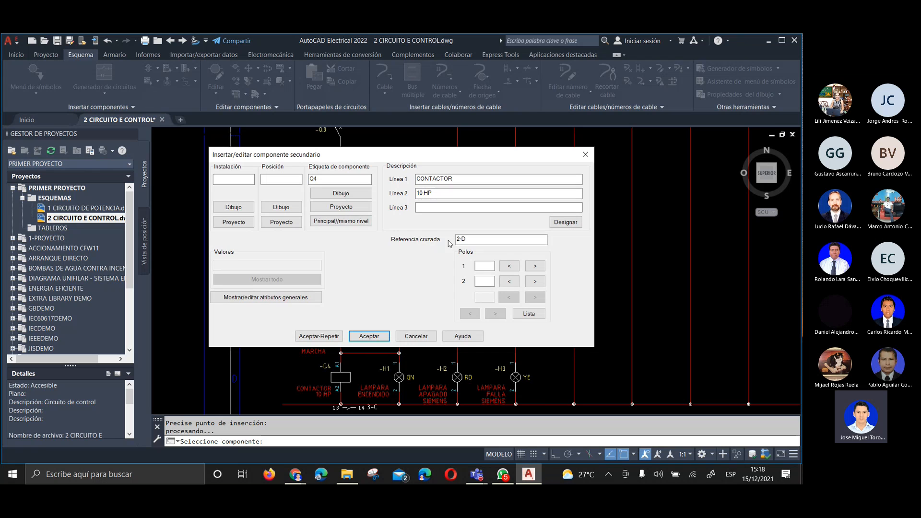
click(482, 265)
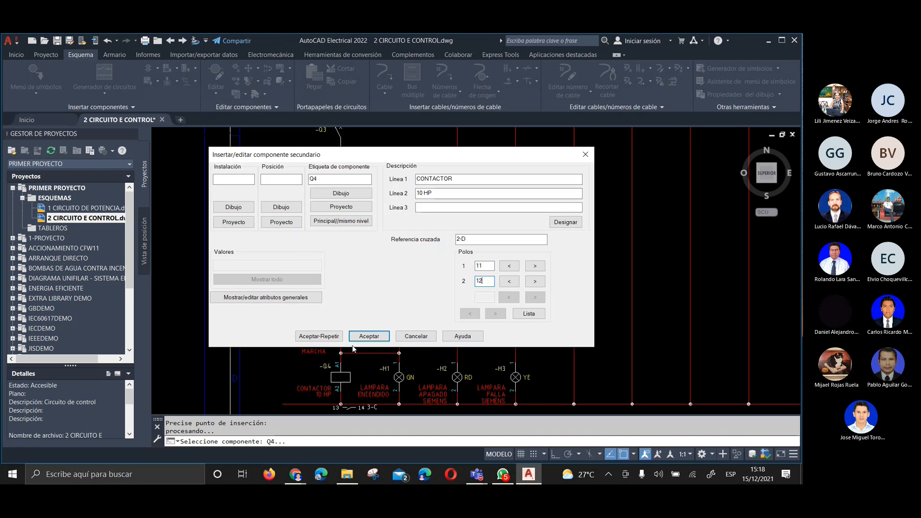
click(369, 336)
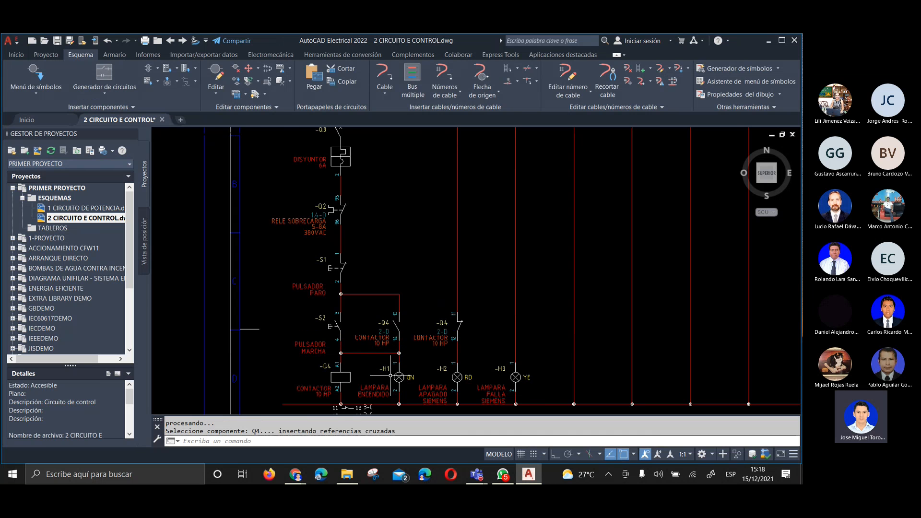
Examine the new Q4 contact's cross-reference against the drawing frame's zones, and the contact list under the Q4 coil
scroll(391, 376, up, 4)
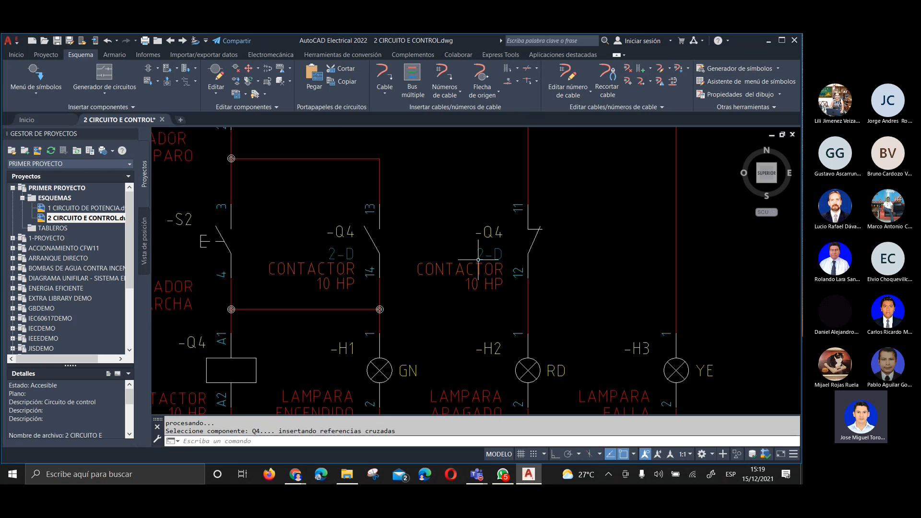
scroll(483, 268, up, 3)
scroll(522, 235, down, 8)
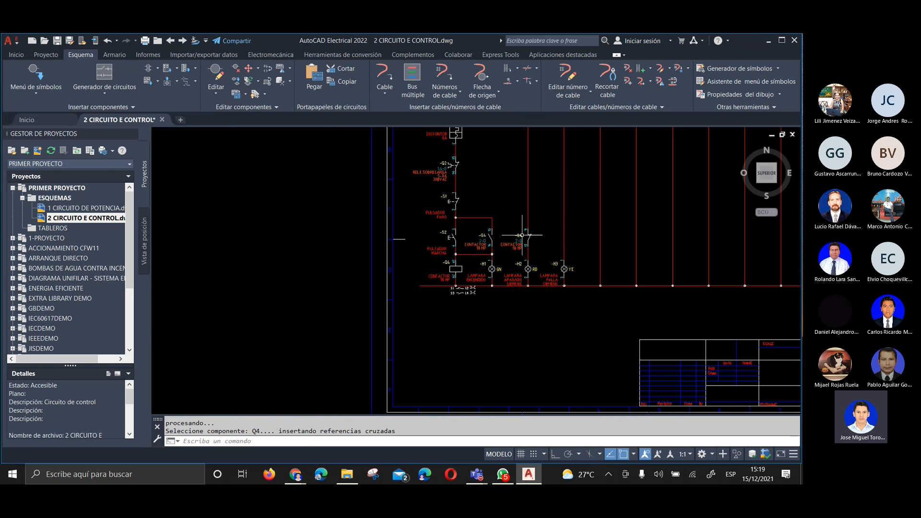
scroll(469, 256, up, 4)
scroll(299, 268, down, 4)
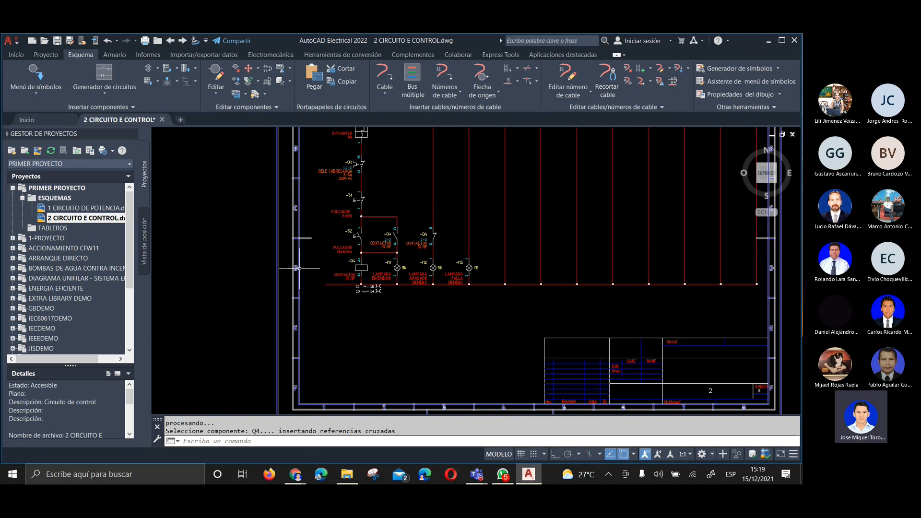
scroll(350, 268, up, 4)
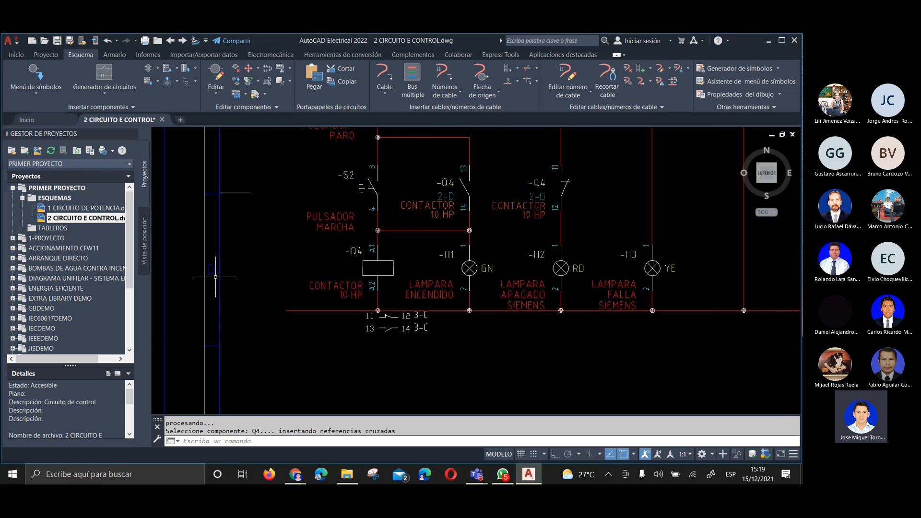
scroll(377, 159, down, 2)
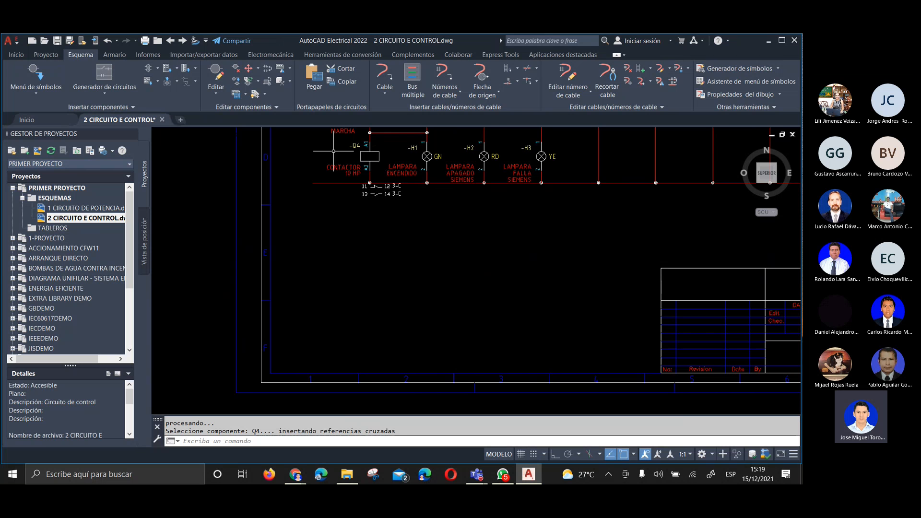
click(362, 380)
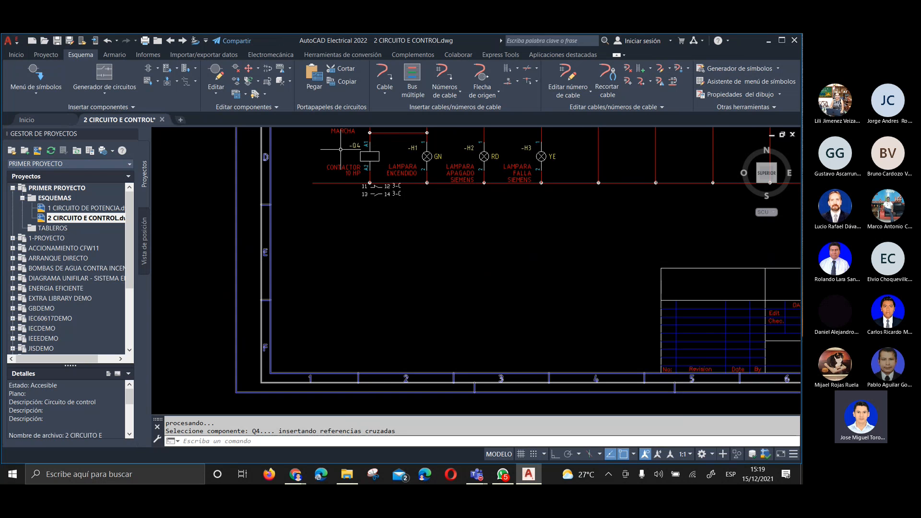
scroll(338, 220, down, 2)
middle_drag(399, 217, 369, 315)
scroll(384, 252, up, 8)
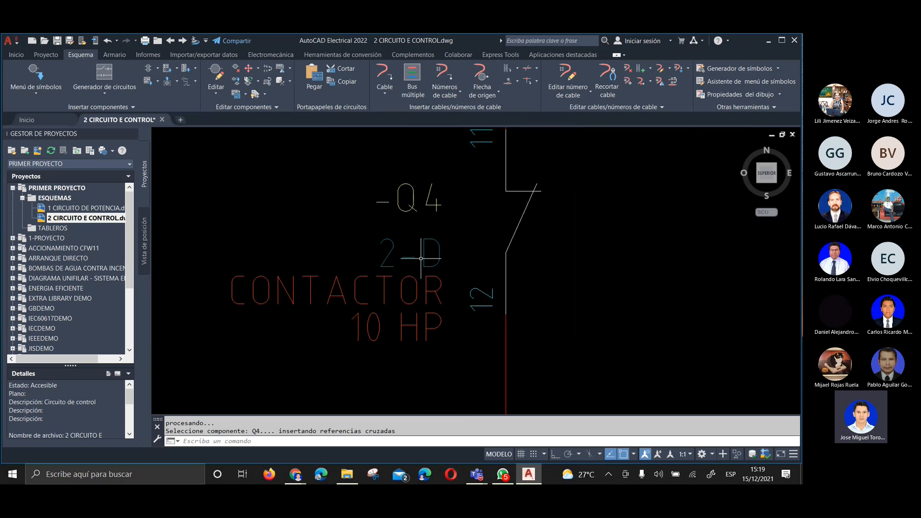
scroll(380, 245, down, 5)
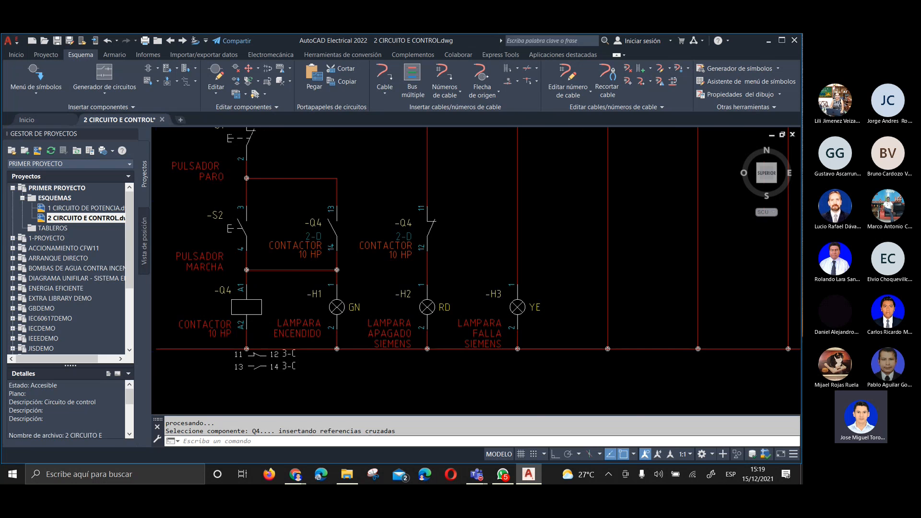
scroll(334, 319, up, 2)
scroll(335, 319, up, 2)
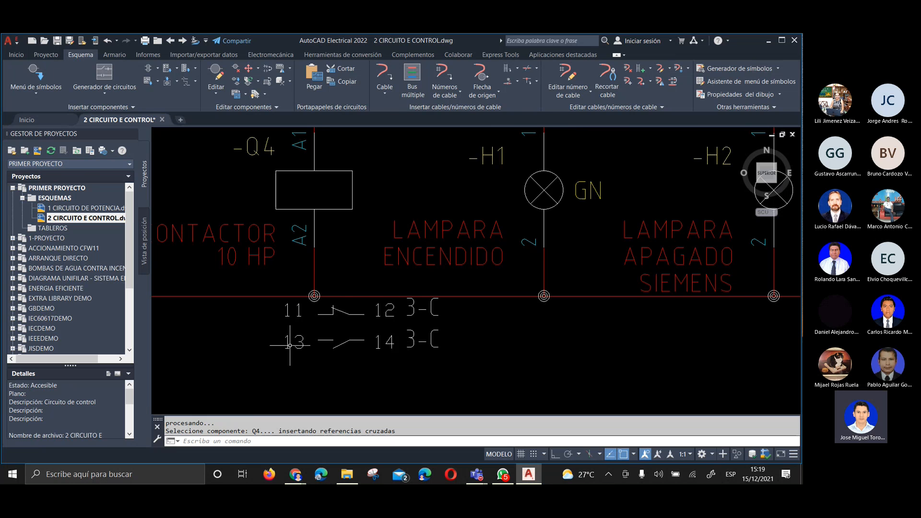
scroll(411, 343, down, 2)
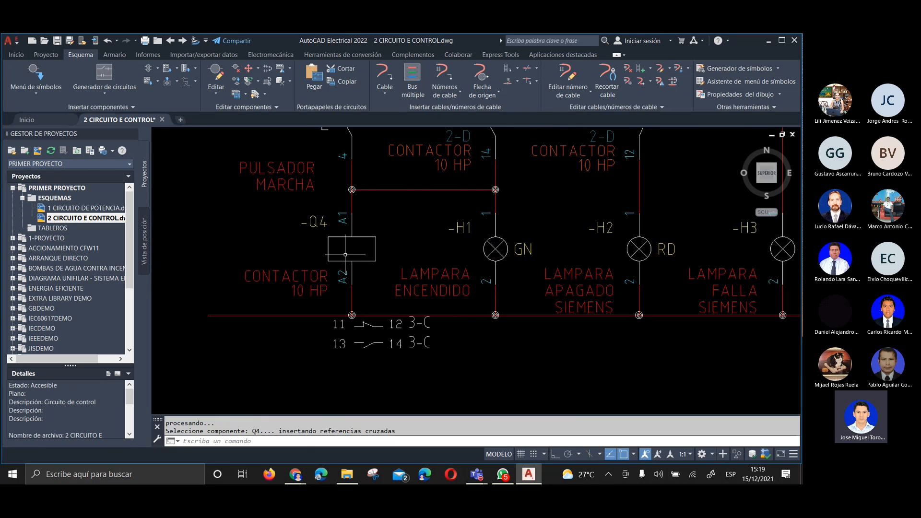
scroll(346, 245, down, 2)
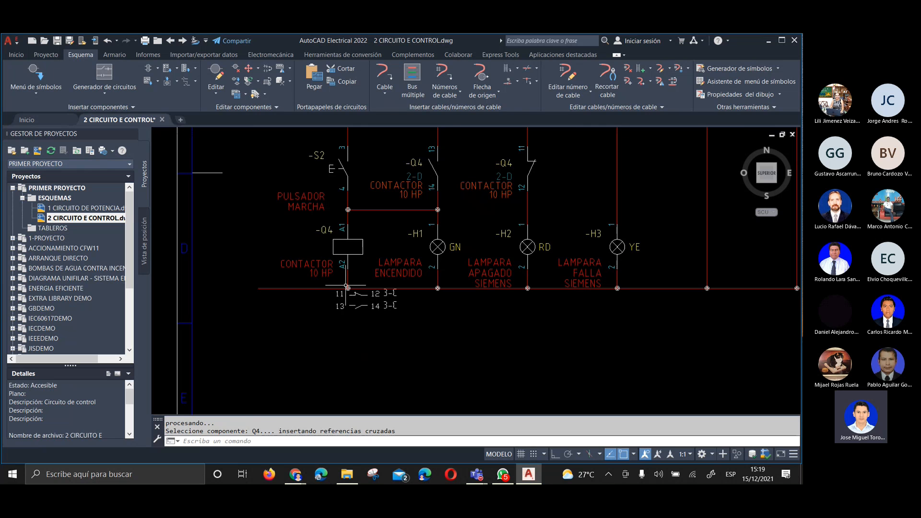
Examine pilot light H3 with the empty wire above it and the Q2 overload relay contact in the control circuit
scroll(380, 320, down, 2)
middle_drag(488, 265, 446, 326)
scroll(436, 319, down, 2)
scroll(470, 341, up, 4)
scroll(466, 338, up, 2)
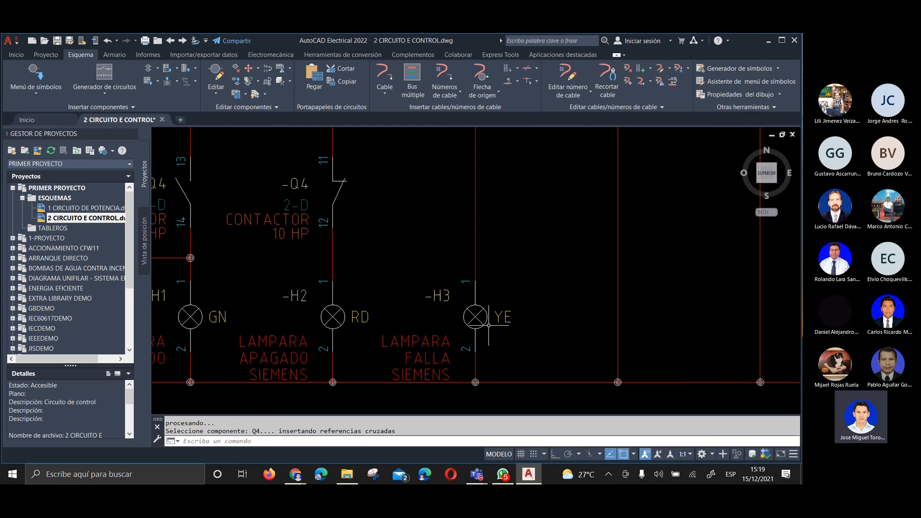
scroll(489, 325, down, 2)
scroll(473, 288, down, 3)
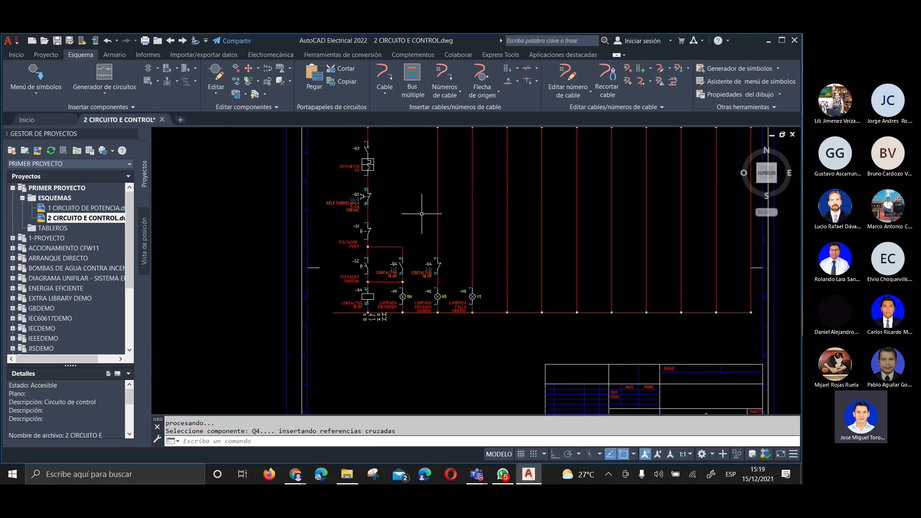
scroll(387, 182, up, 3)
scroll(269, 226, up, 2)
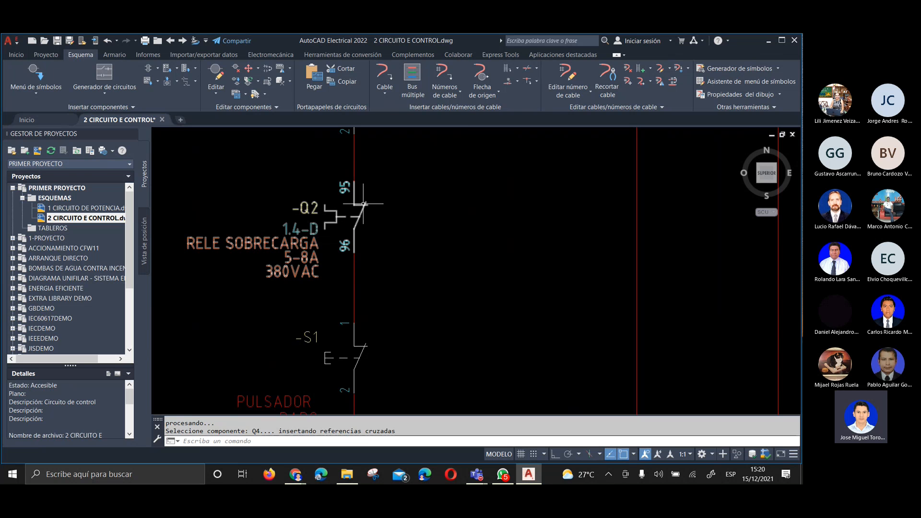
scroll(419, 197, down, 5)
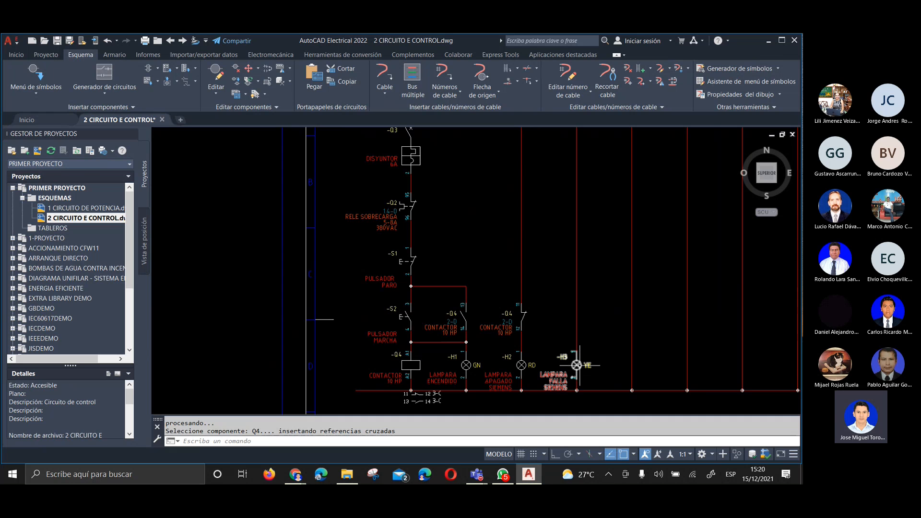
Insert a normally open overload contact (Contacto NA, sobrecarga 2+) on the wire above pilot light H3, level with the Q2 contact
middle_drag(575, 314, 511, 336)
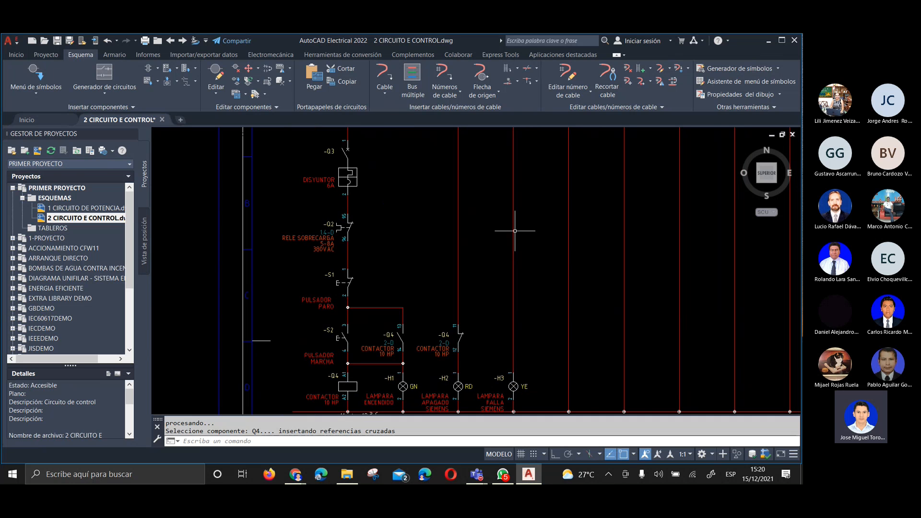
click(497, 213)
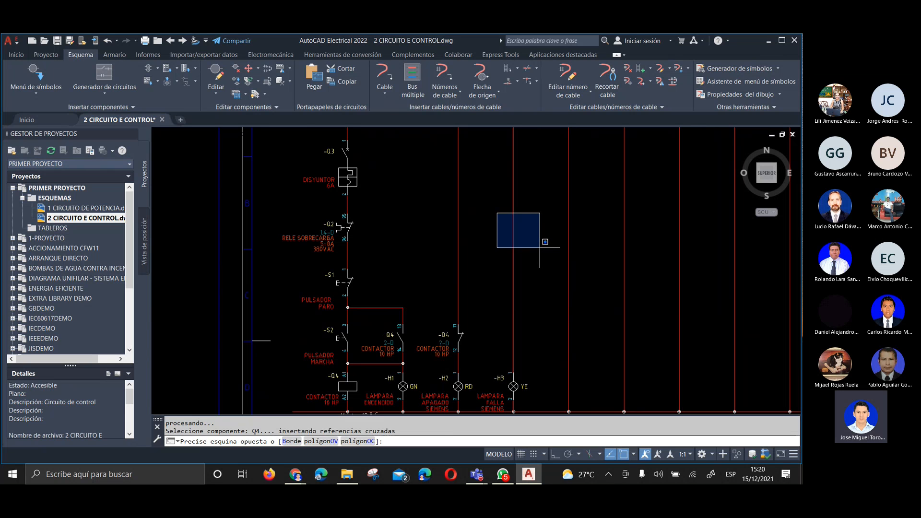
click(540, 248)
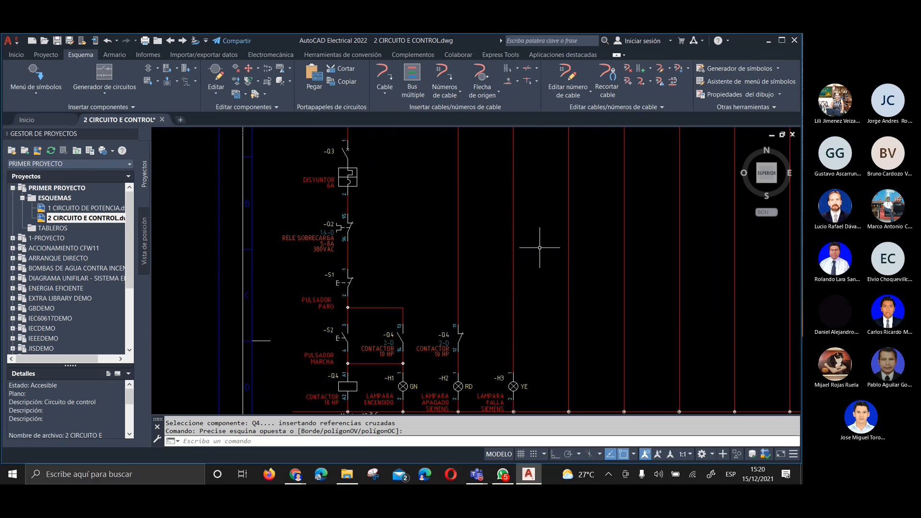
click(32, 73)
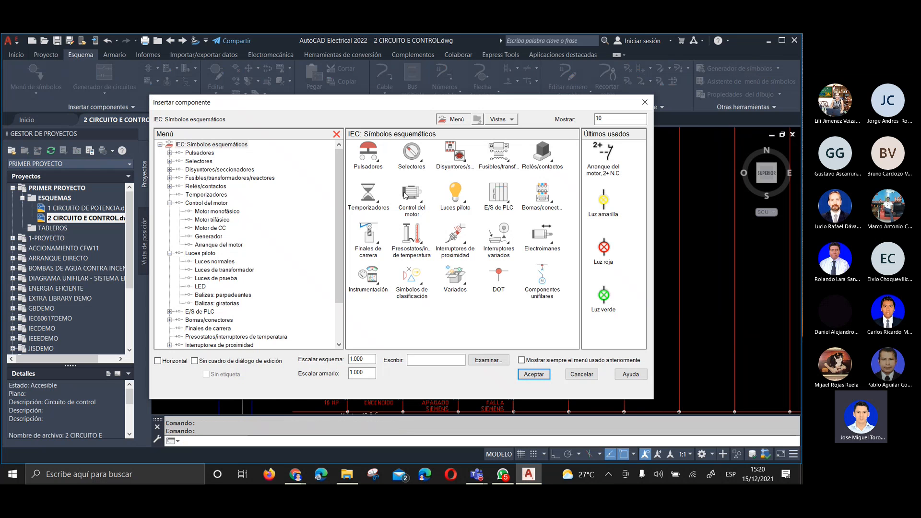
click(412, 196)
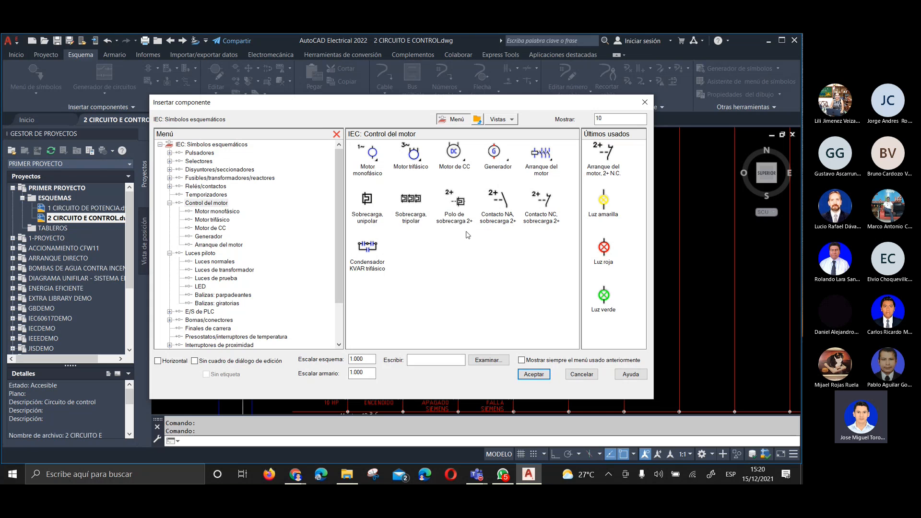
click(507, 201)
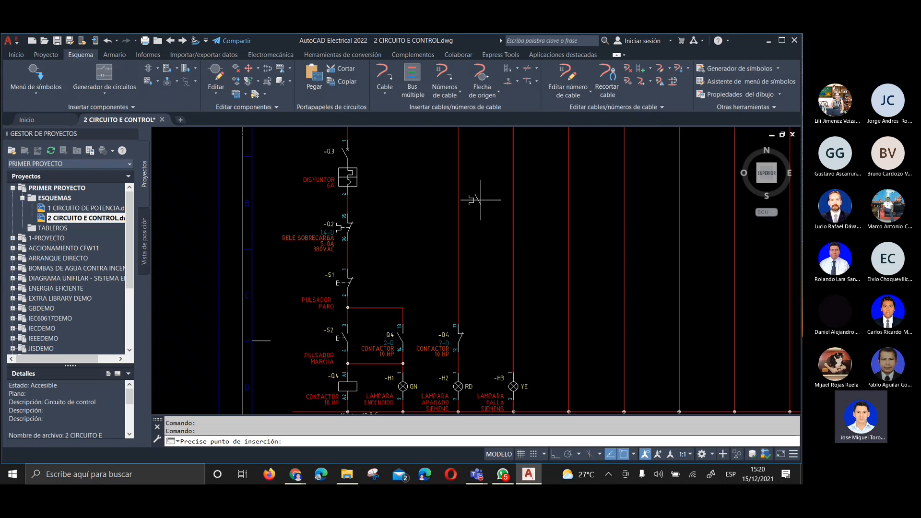
click(512, 224)
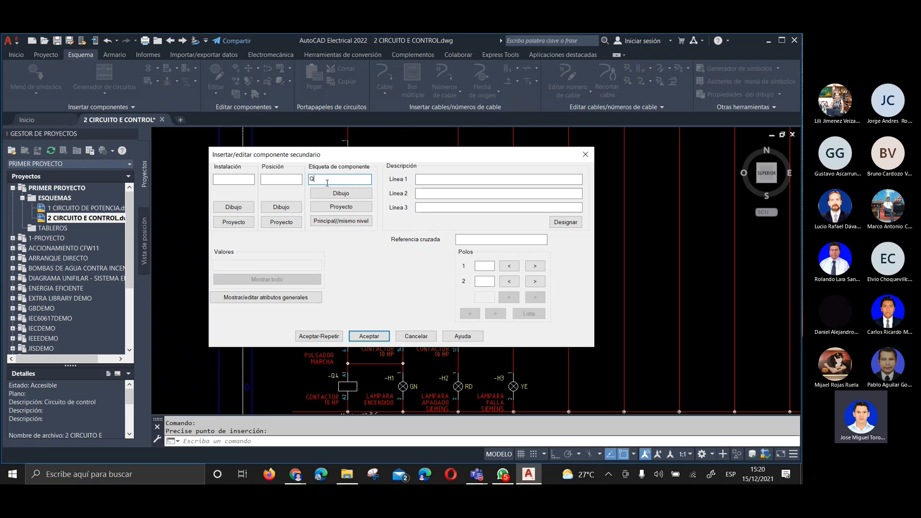
click(338, 222)
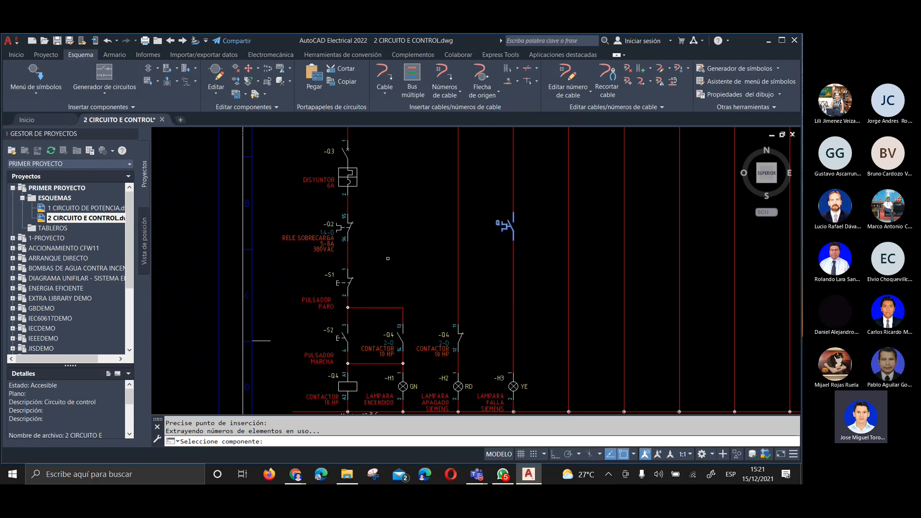
scroll(366, 204, down, 2)
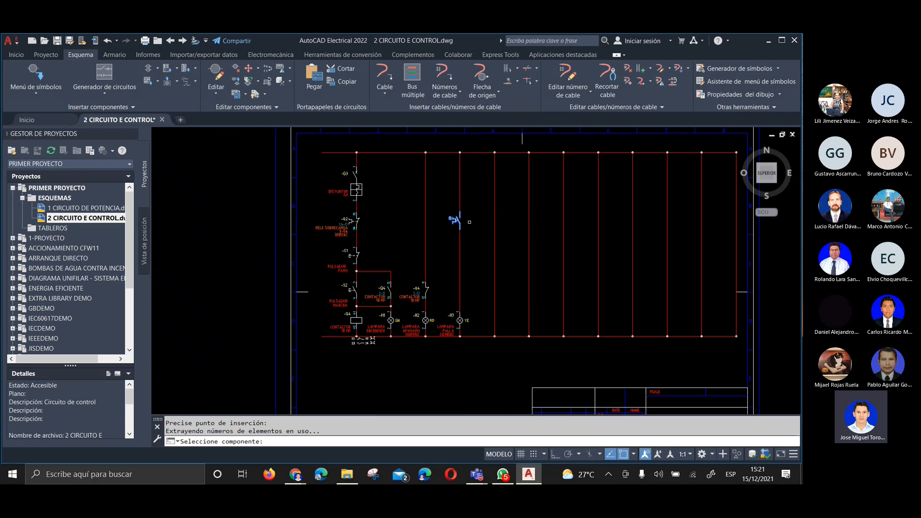
scroll(469, 222, up, 5)
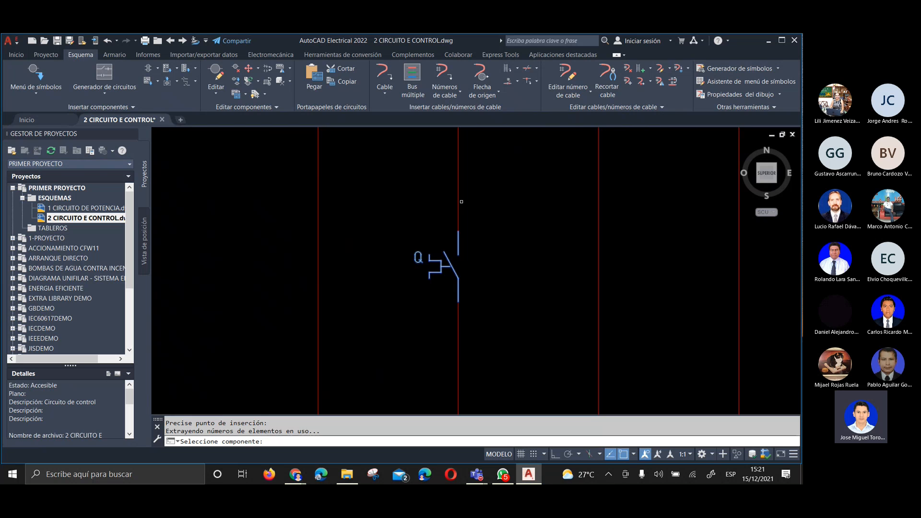
scroll(461, 201, down, 5)
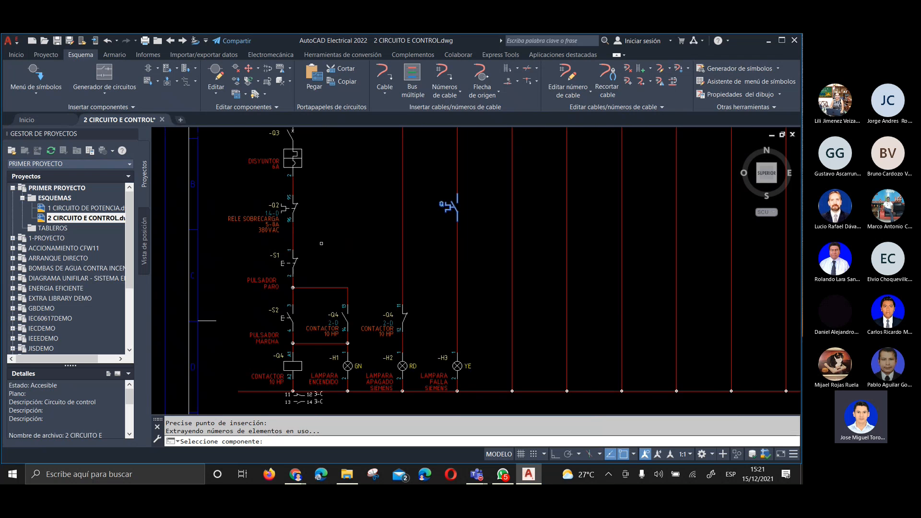
key(Escape)
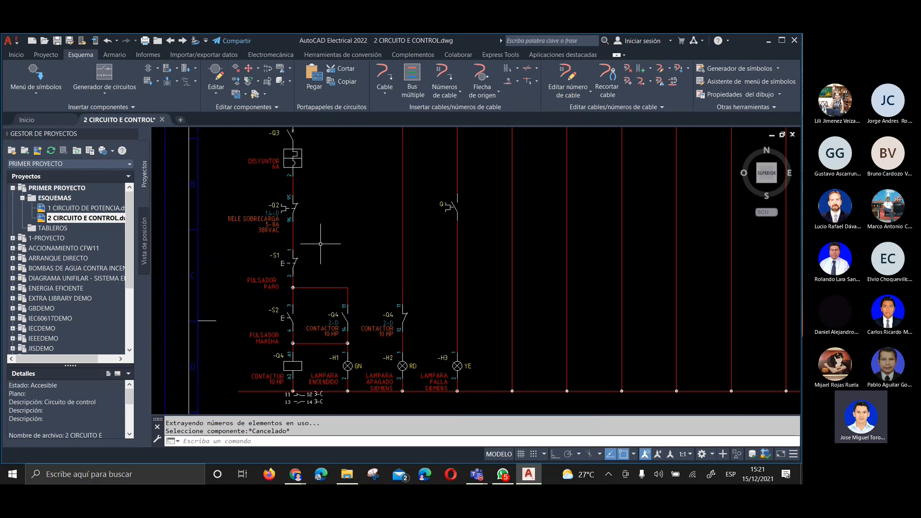
Check the active drawing's and the whole project's OL family tag lists for the overload contact's parent, leaving both without assigning one
right_click(452, 205)
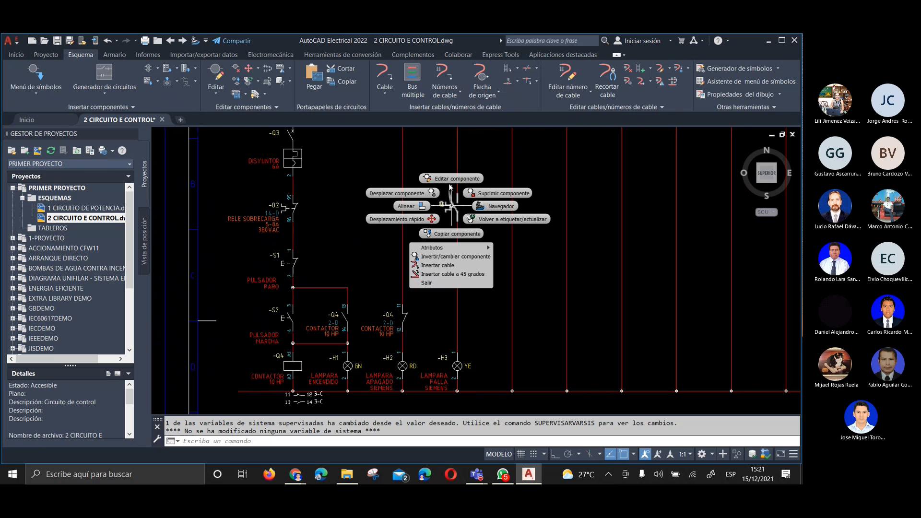
click(449, 179)
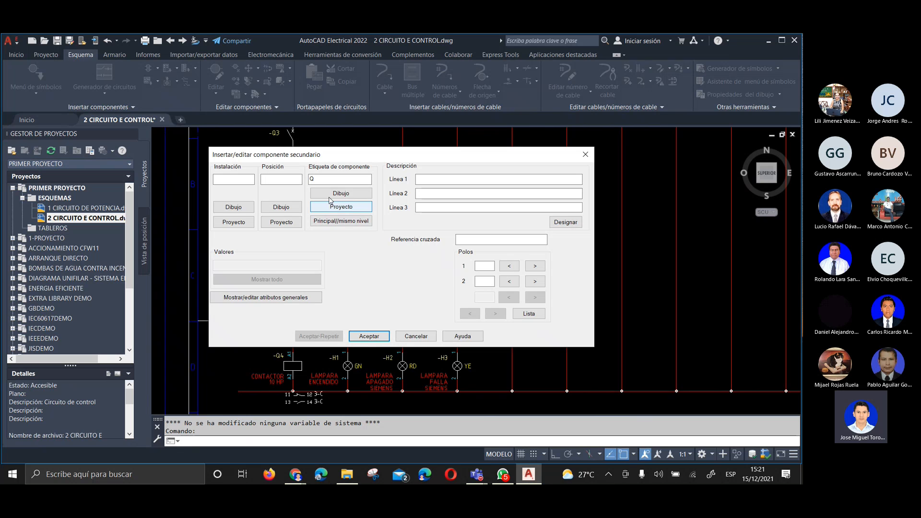
click(343, 198)
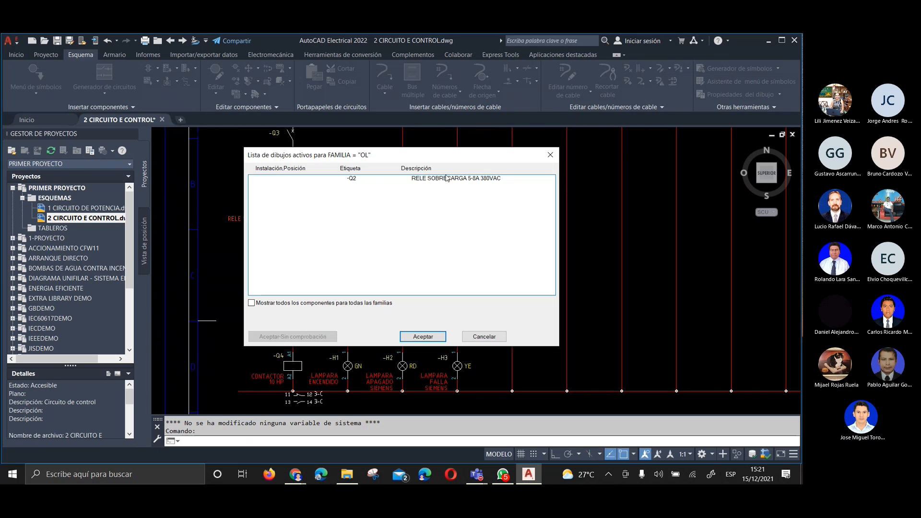
drag(374, 155, 532, 154)
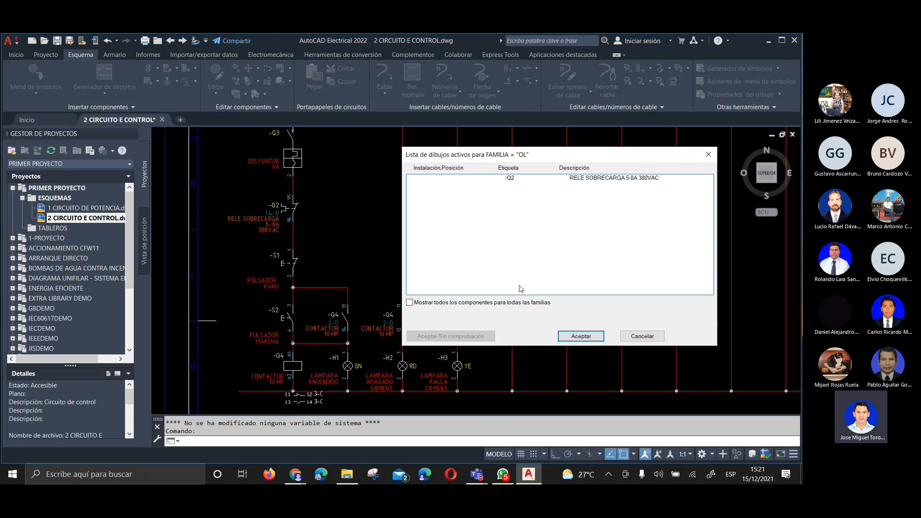
click(636, 336)
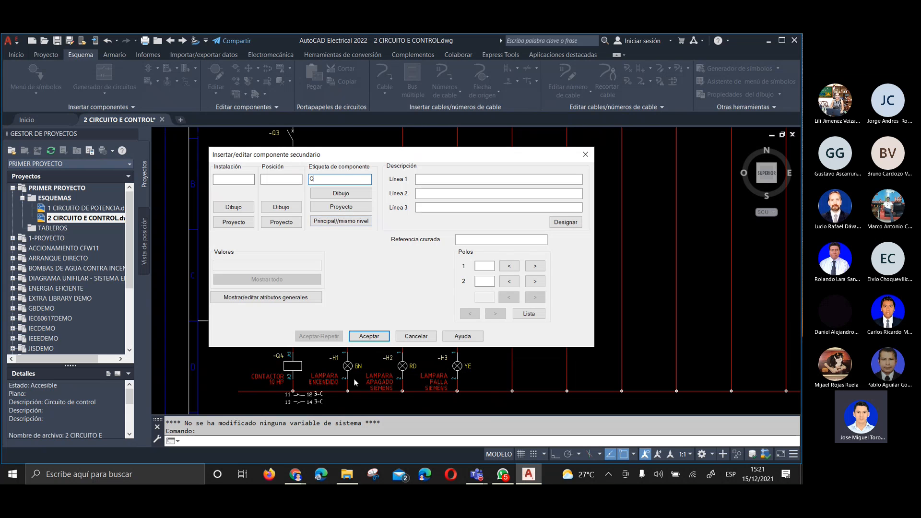
click(340, 212)
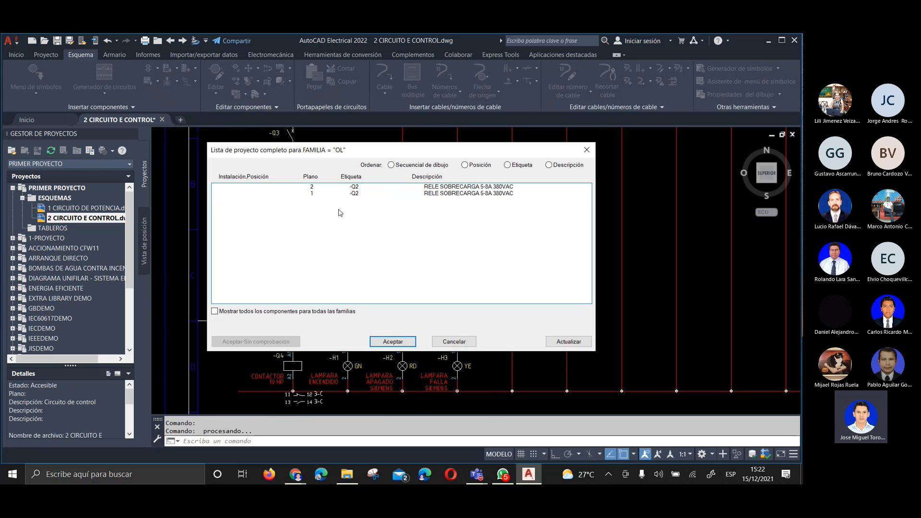
click(311, 194)
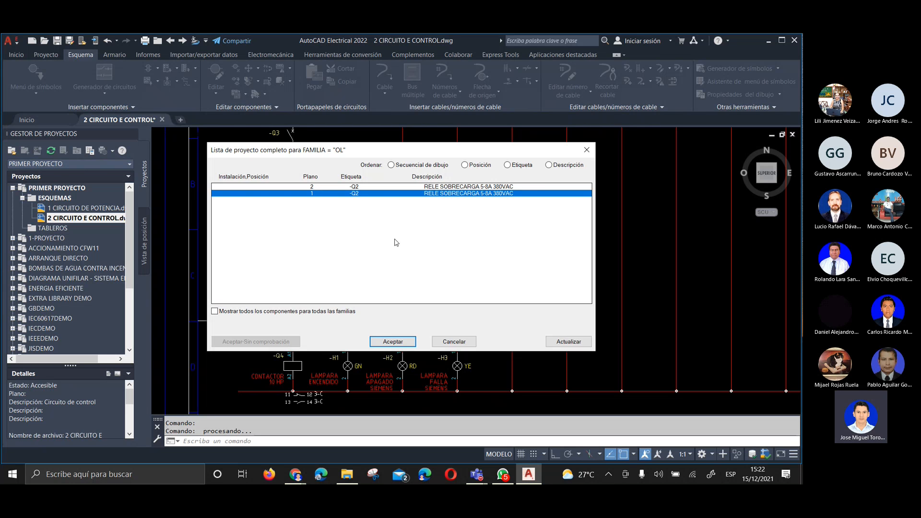
click(448, 344)
click(425, 337)
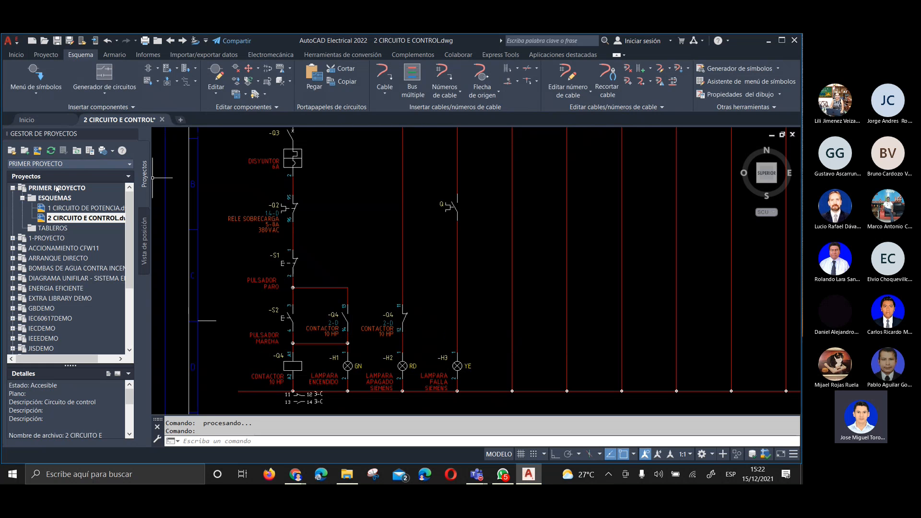
Open the 1 CIRCUITO DE POTENCIA drawing and examine the Q2 overload relay with its contact list
double_click(55, 209)
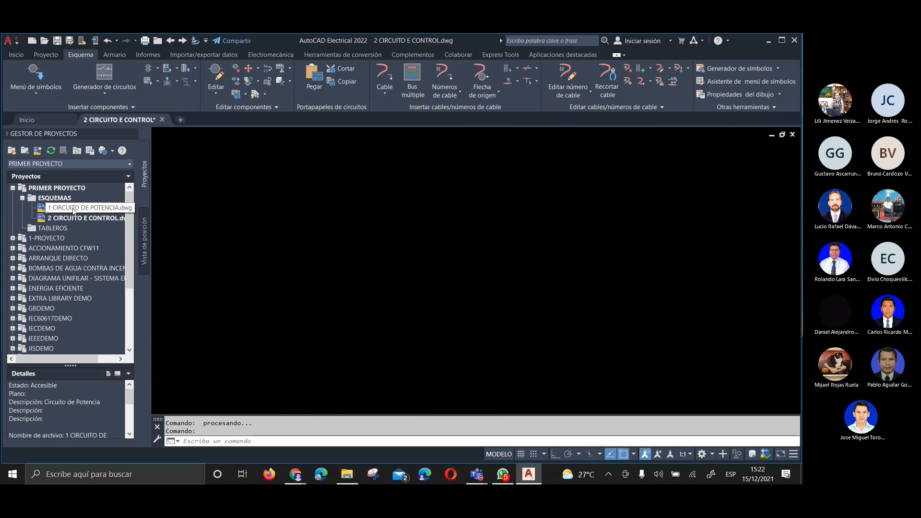
scroll(374, 310, up, 8)
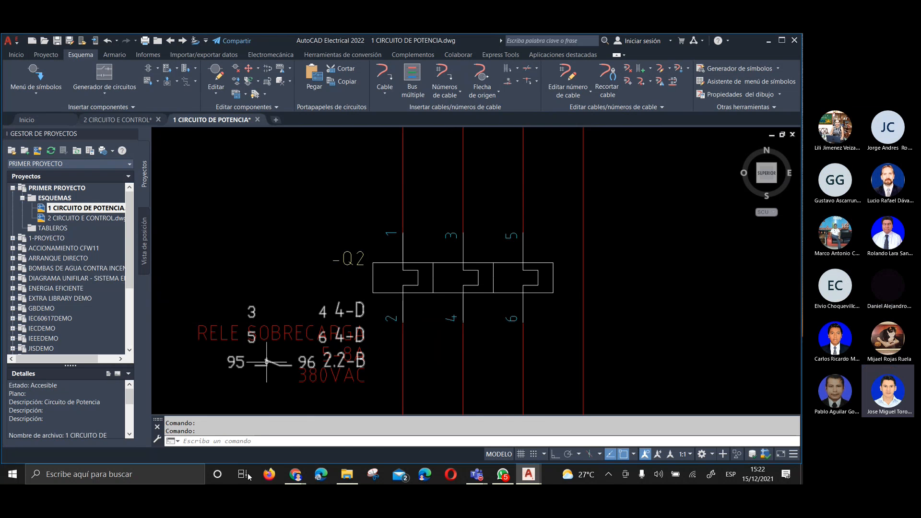
Switch to Chrome and search Google for RELE DE SOBRECARGA in a new tab
click(292, 475)
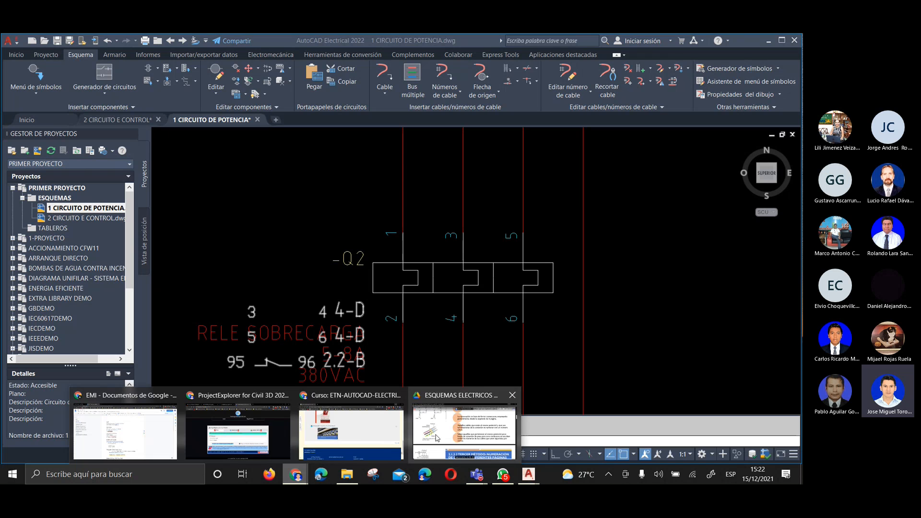
click(357, 434)
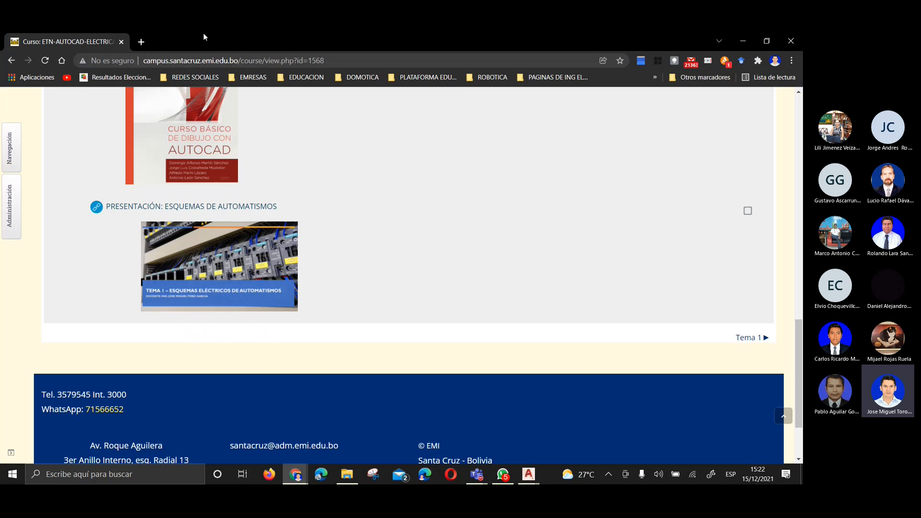
click(206, 40)
click(299, 253)
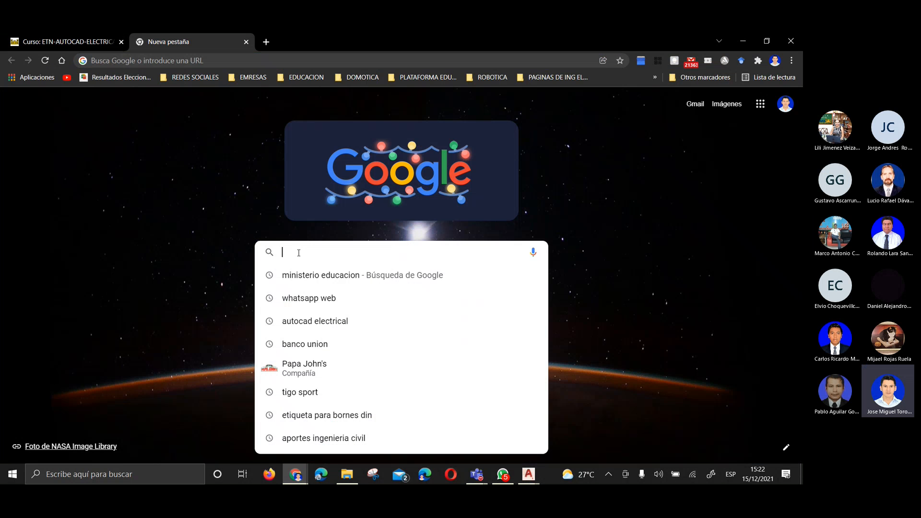
text(RELE DE SOBRECARGA)
key(Return)
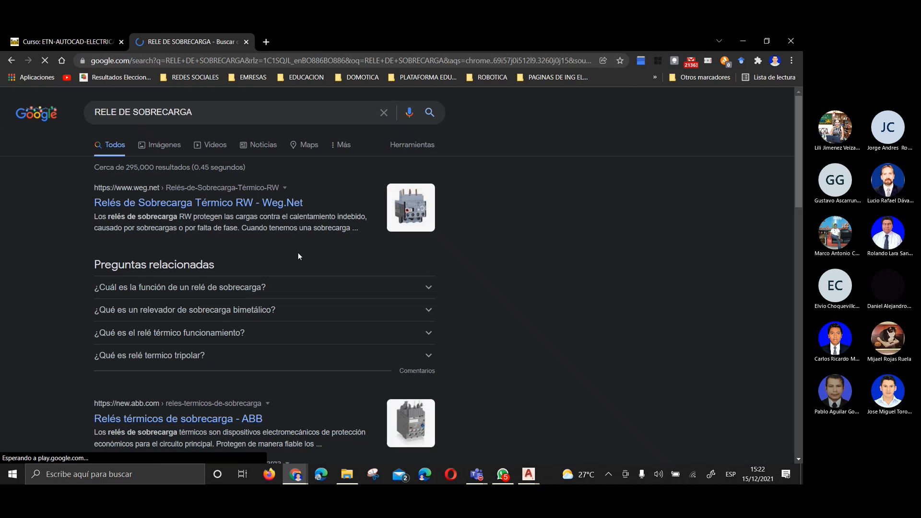
Examine the auxiliary contact numbering on the WEG RW17 overload relay in the image results, and return to AutoCAD Electrical
click(166, 148)
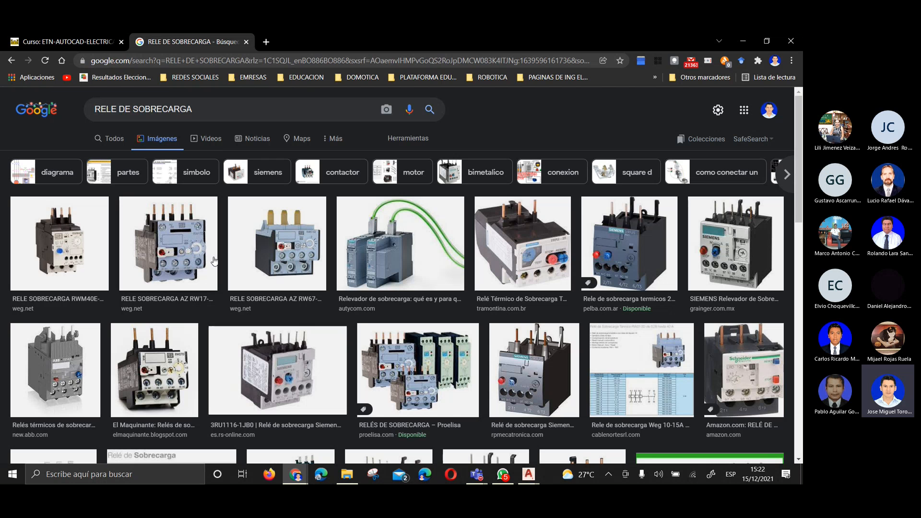
click(181, 251)
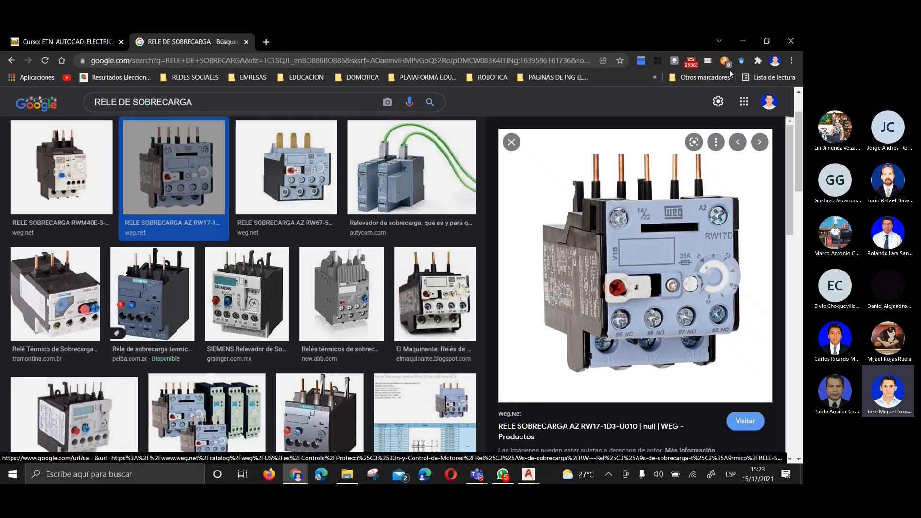
click(744, 43)
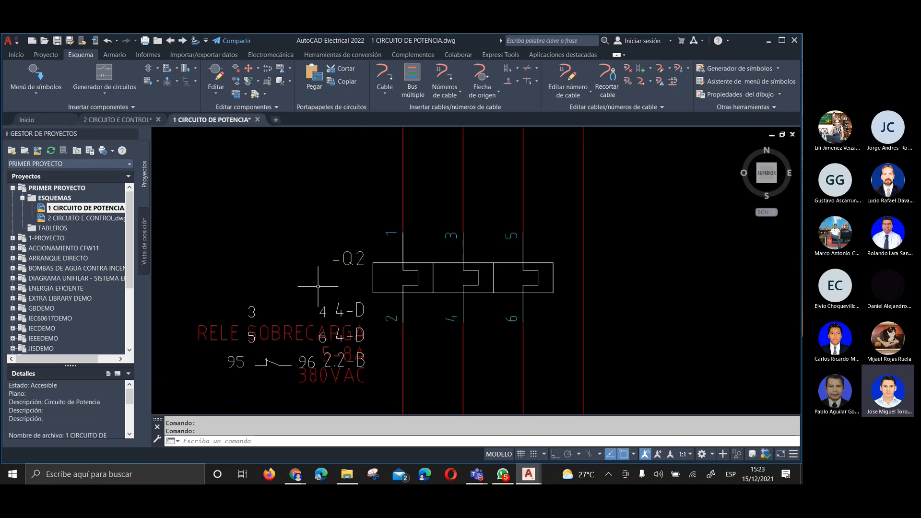
In 2 CIRCUITO E CONTROL, link the overload contact above H3 to the sheet 1 Q2 overload relay as its parent
click(94, 121)
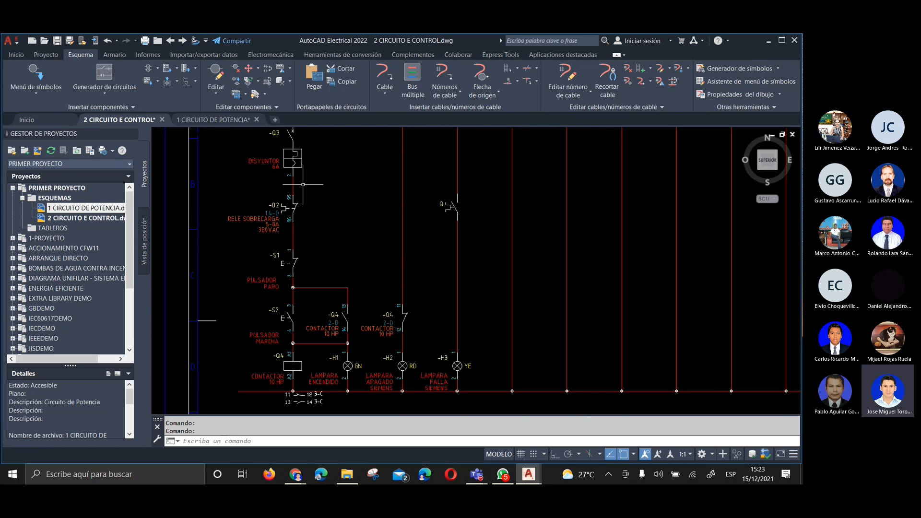
scroll(432, 202, up, 2)
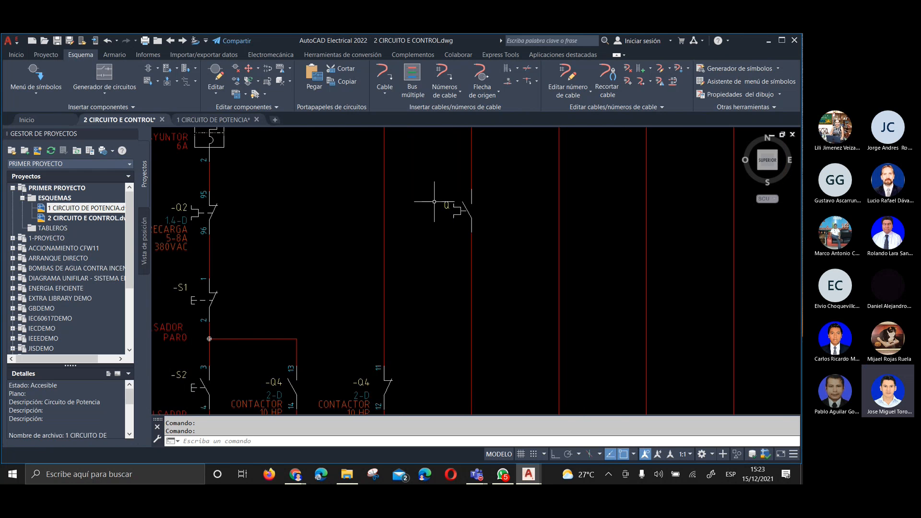
right_click(466, 209)
click(468, 182)
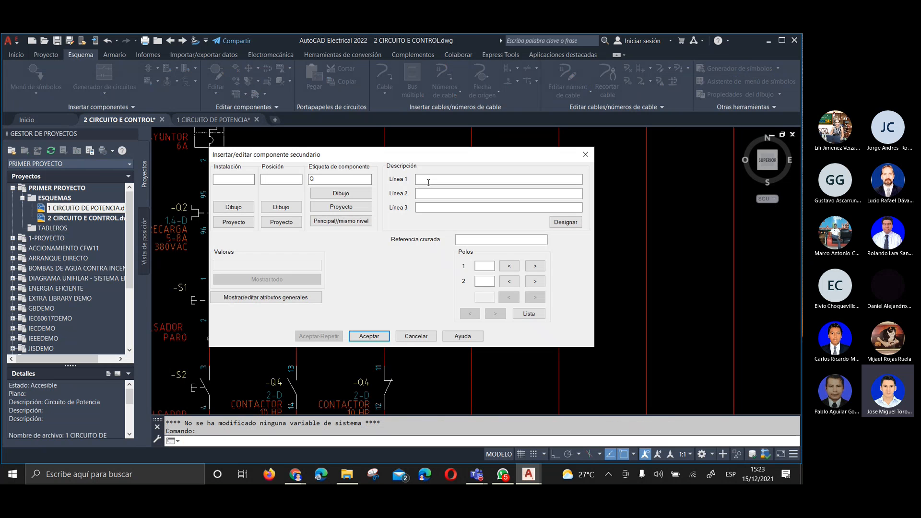
click(335, 211)
click(347, 194)
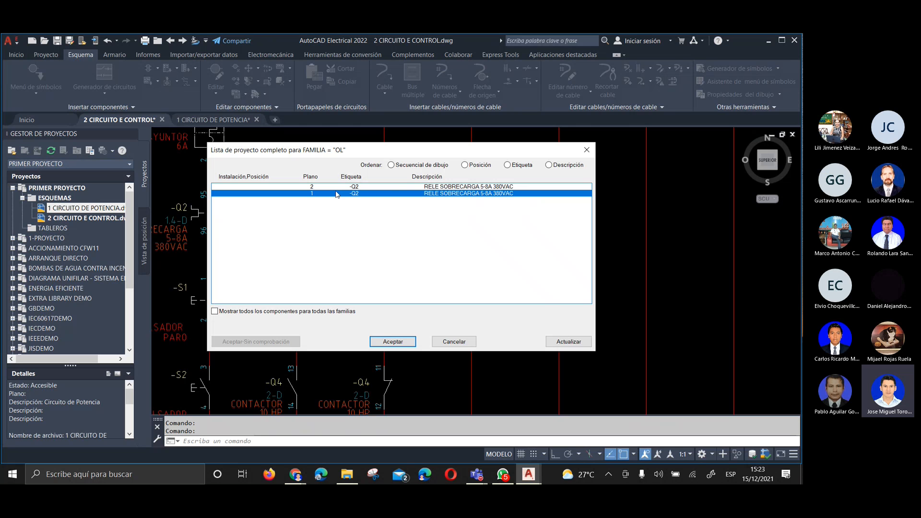
click(411, 338)
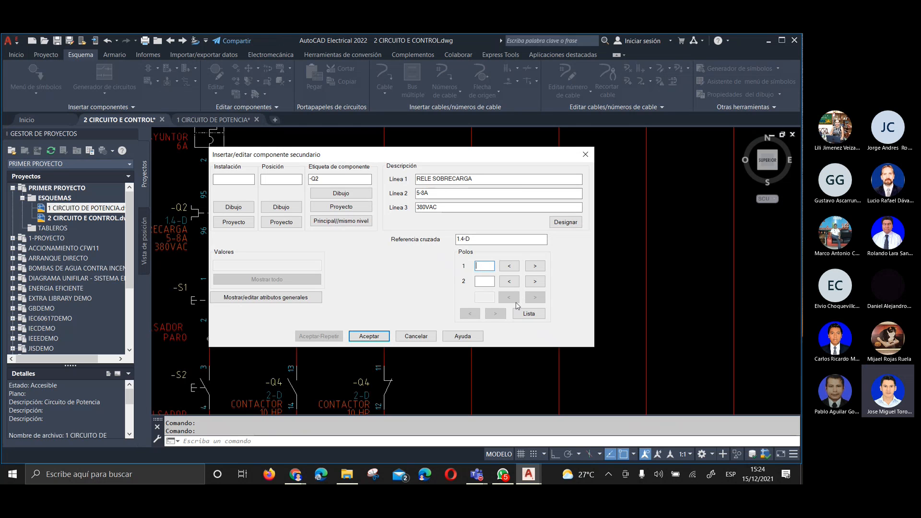
Set the new Q2 overload contact's pole numbers to 97 and 98
text(97)
key(Tab)
text(98)
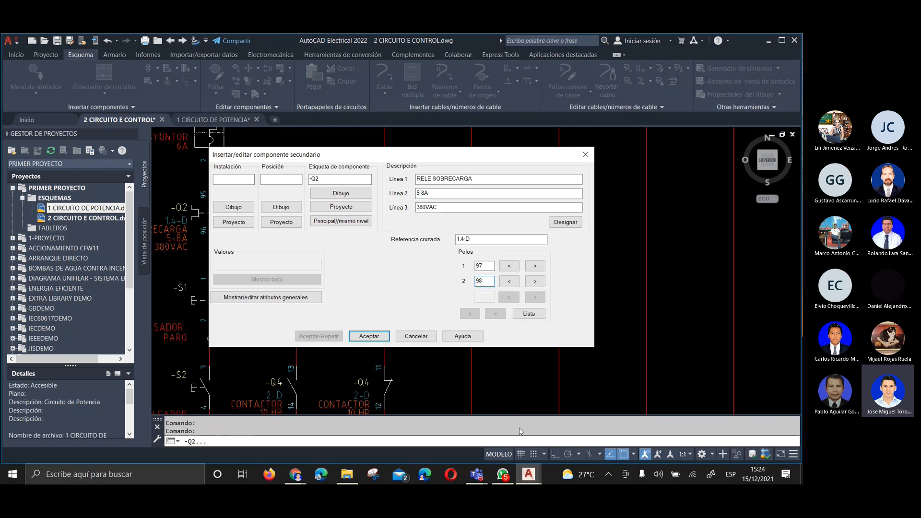
Recheck the auxiliary contact numbers on the WEG RW17 overload relay image in Chrome, and return to AutoCAD Electrical
click(295, 474)
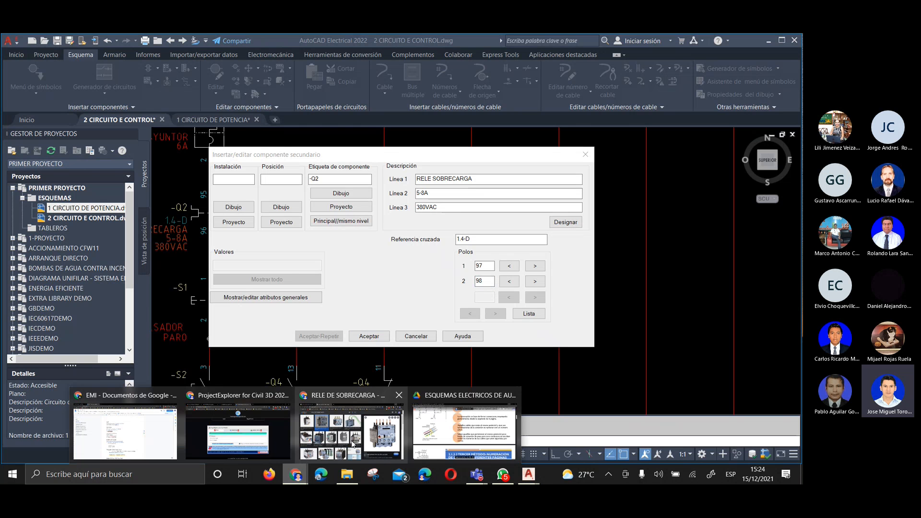
click(353, 444)
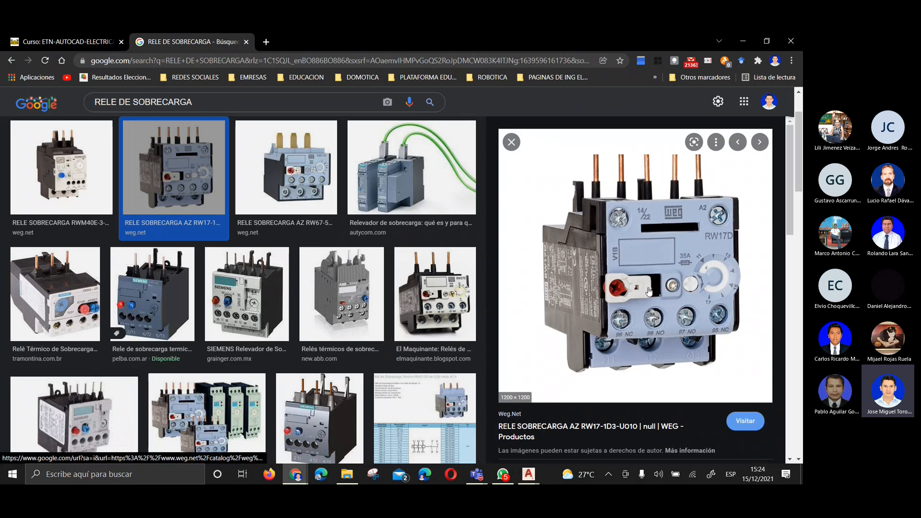
click(744, 40)
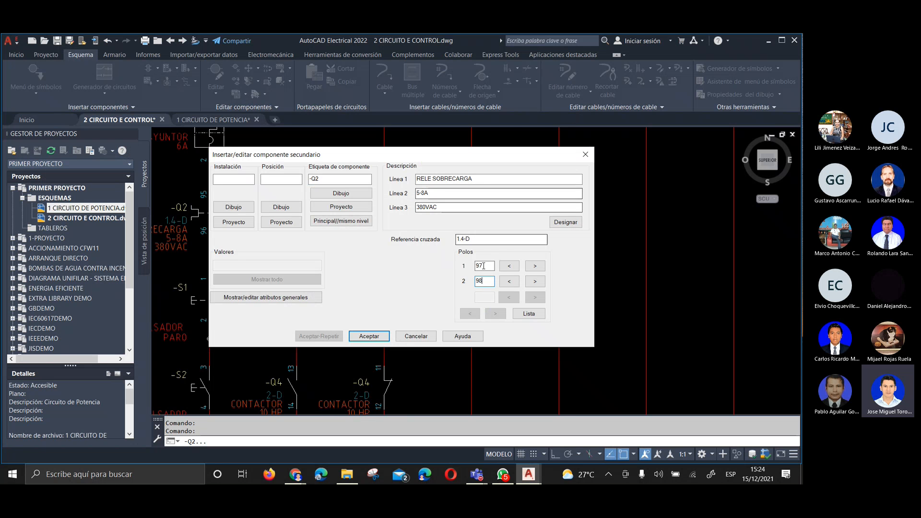
Accept the secondary component settings for the Q2 overload contact with poles 97 and 98
mouse_move(483, 265)
mouse_down()
mouse_move(468, 267)
mouse_move(466, 283)
mouse_move(475, 266)
mouse_move(480, 280)
mouse_up()
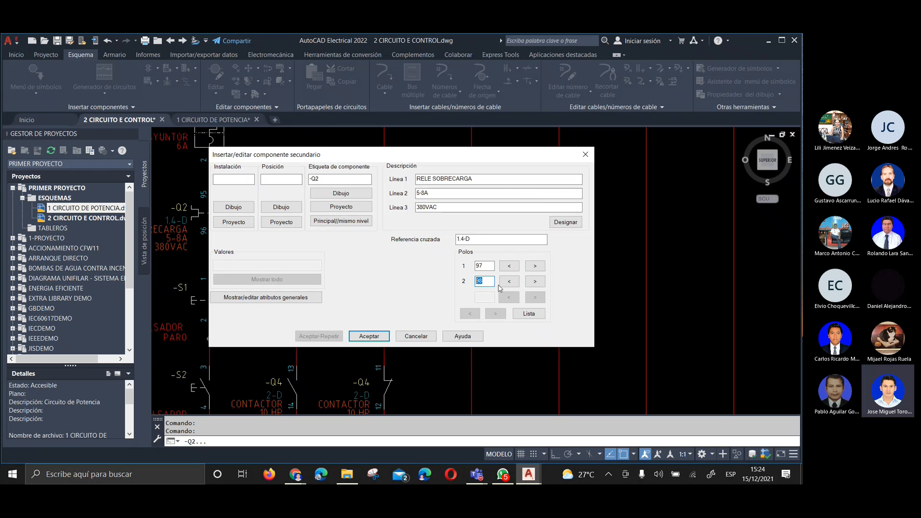
click(479, 266)
click(372, 336)
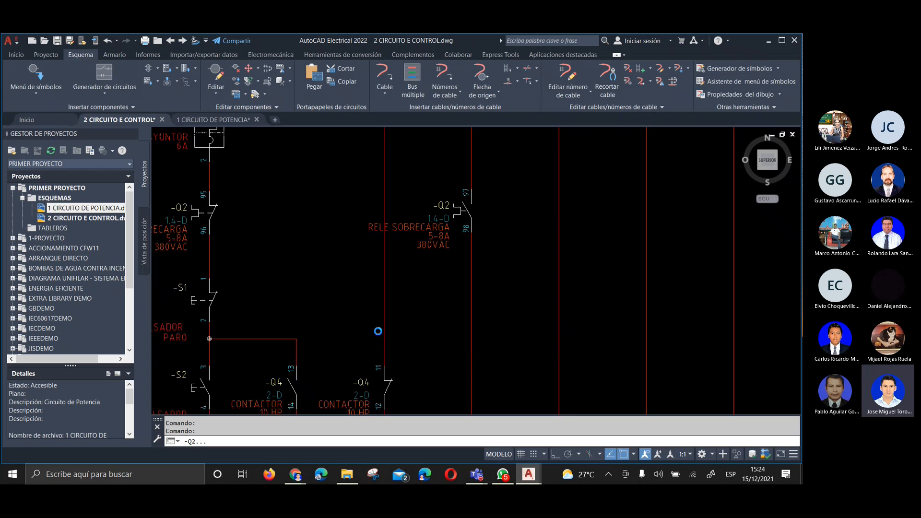
Examine the new Q2 overload contact above H3 and the neighbouring Q4 contact branches in the control circuit
scroll(424, 220, up, 4)
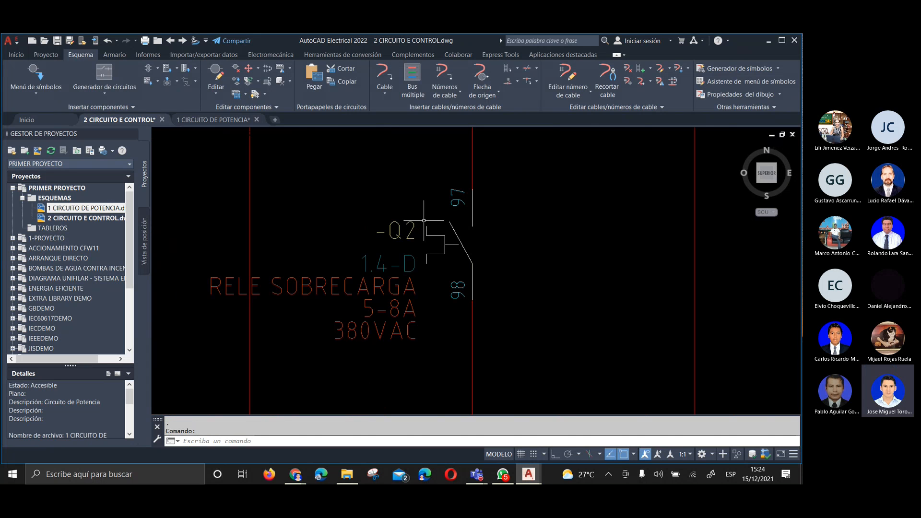
scroll(465, 195, down, 6)
scroll(452, 233, up, 3)
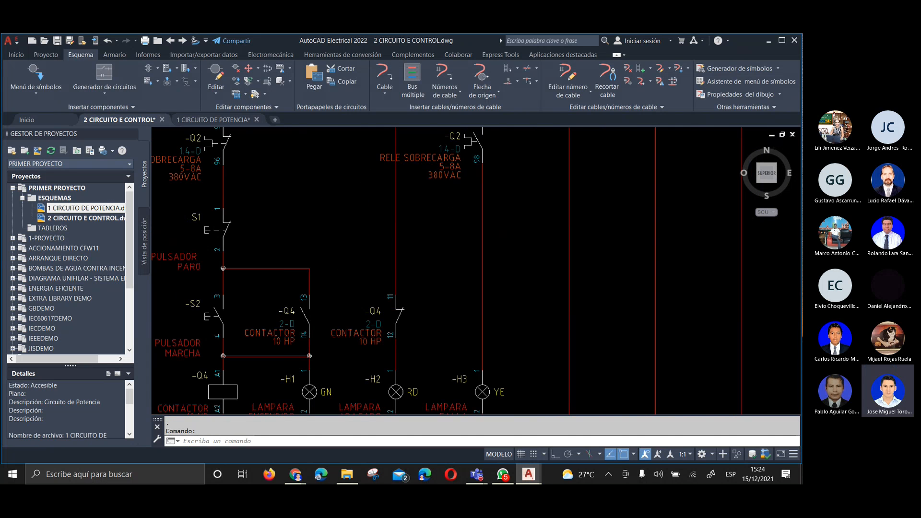
middle_drag(464, 141, 460, 188)
scroll(460, 188, down, 4)
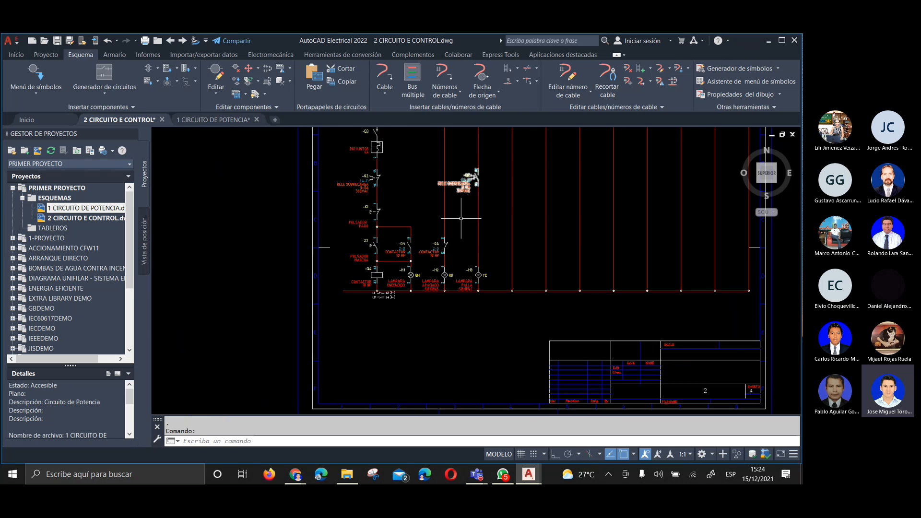
scroll(480, 267, up, 3)
scroll(484, 279, up, 2)
click(477, 269)
scroll(475, 269, down, 2)
middle_drag(466, 213, 527, 328)
scroll(508, 313, up, 1)
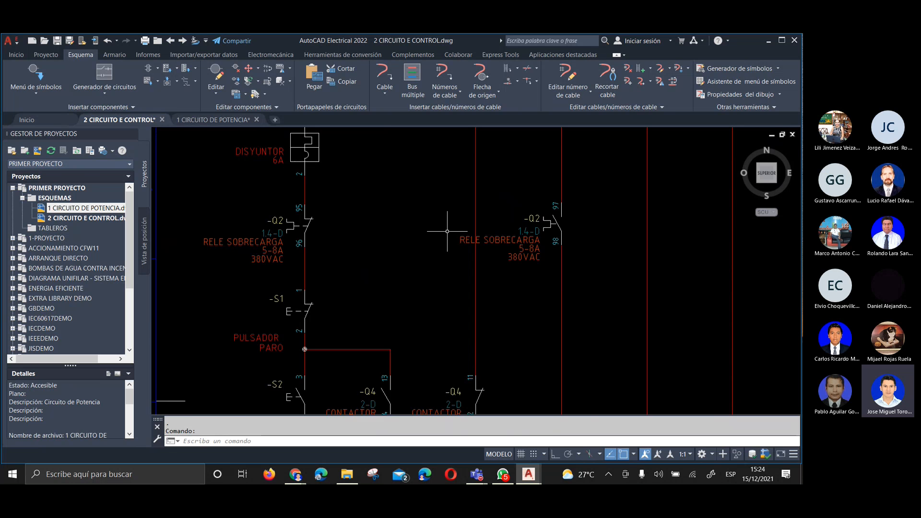
scroll(488, 249, up, 2)
scroll(485, 207, down, 2)
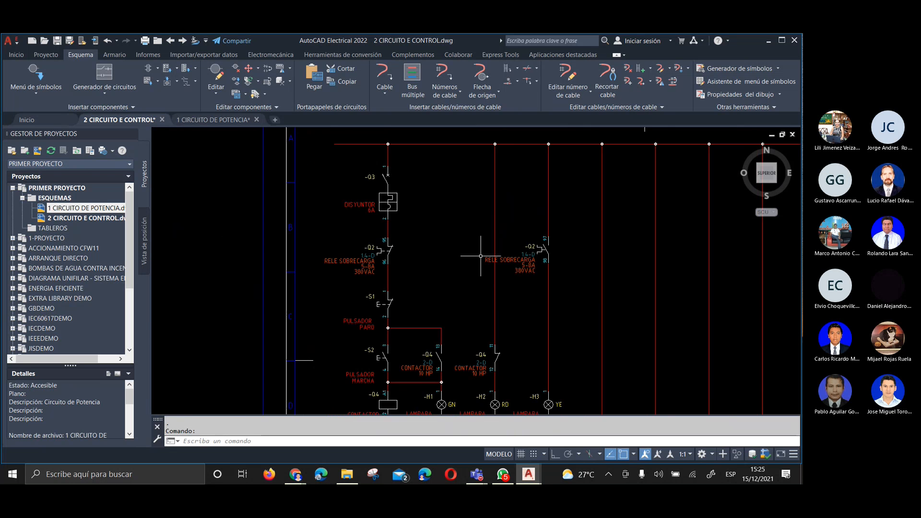
scroll(539, 241, up, 2)
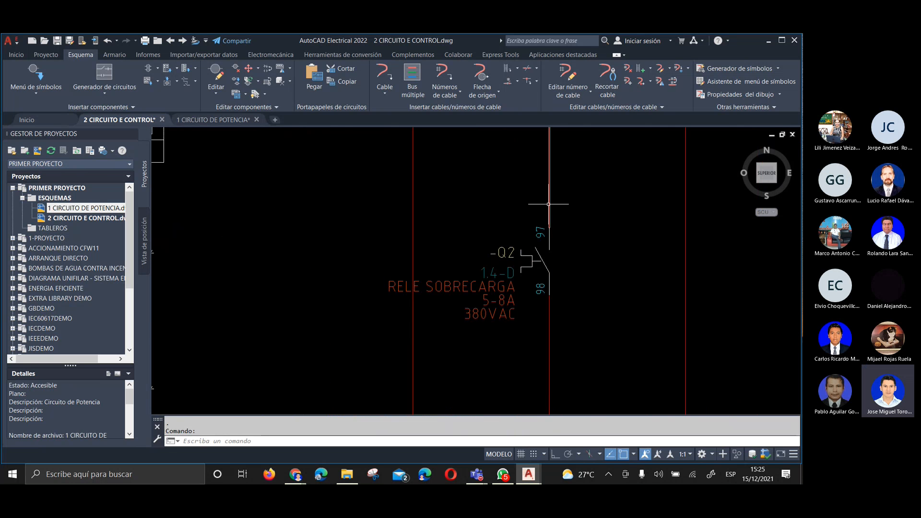
scroll(523, 231, down, 3)
scroll(481, 331, up, 1)
scroll(481, 331, up, 4)
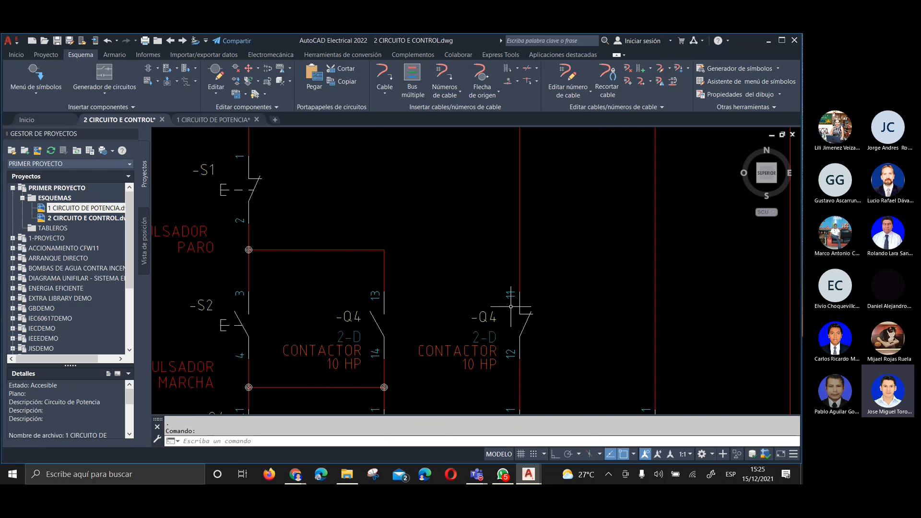
scroll(509, 297, down, 2)
With orthogonal mode on, insert a horizontal wire from the top of the Q4 13-14 branch to the H2 branch above terminal 11
scroll(452, 264, up, 2)
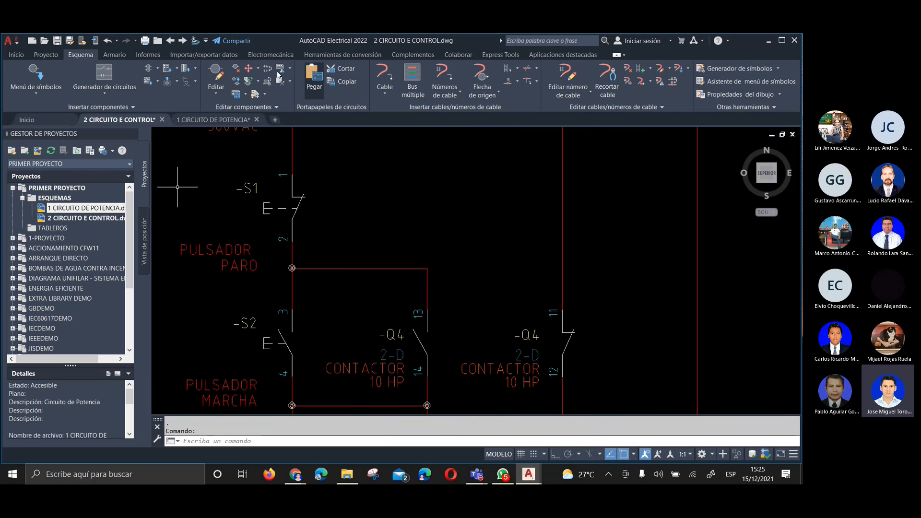
click(385, 75)
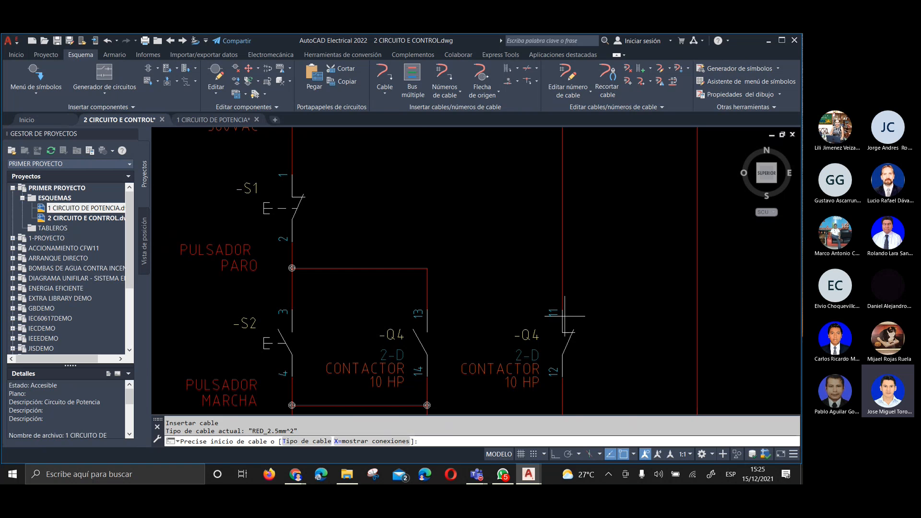
click(427, 269)
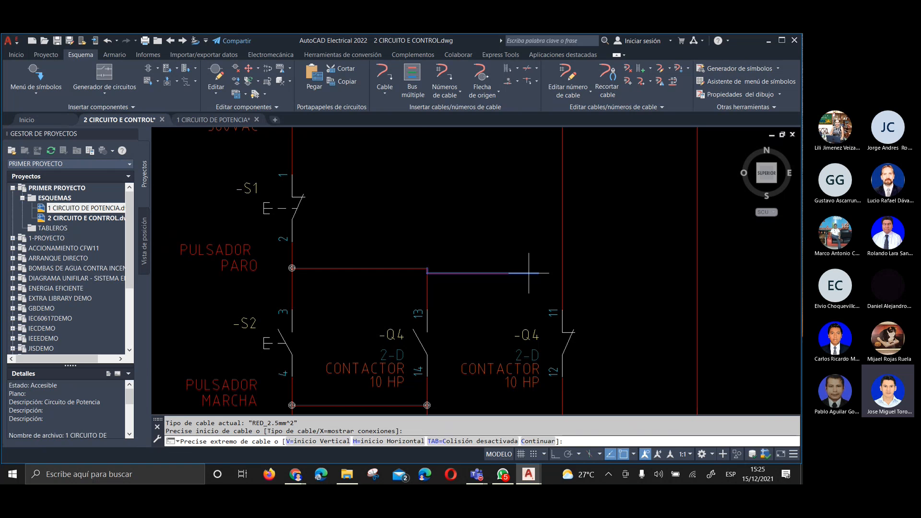
click(556, 454)
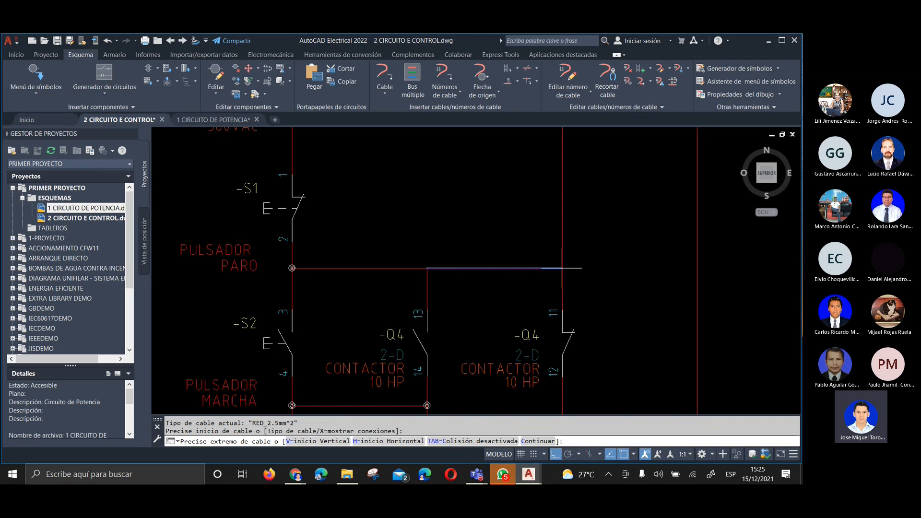
click(562, 268)
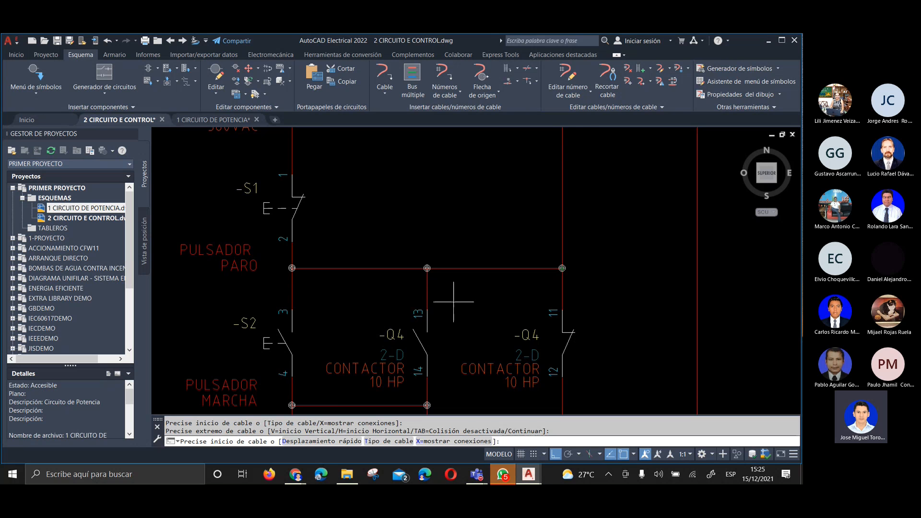
Insert a horizontal wire from the node between breaker Q3 and contact Q2 95-96 to the H3 branch above terminal 97
scroll(476, 233, down, 2)
middle_drag(486, 189, 458, 345)
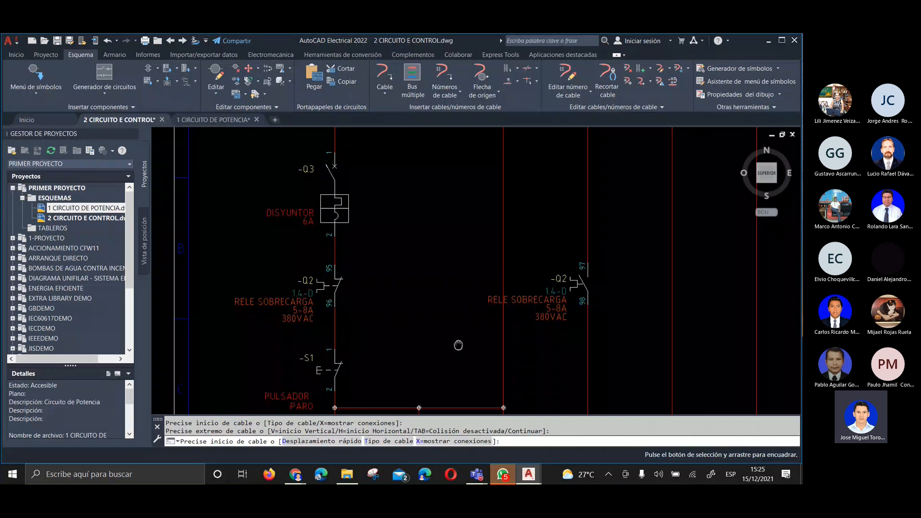
scroll(432, 264, down, 2)
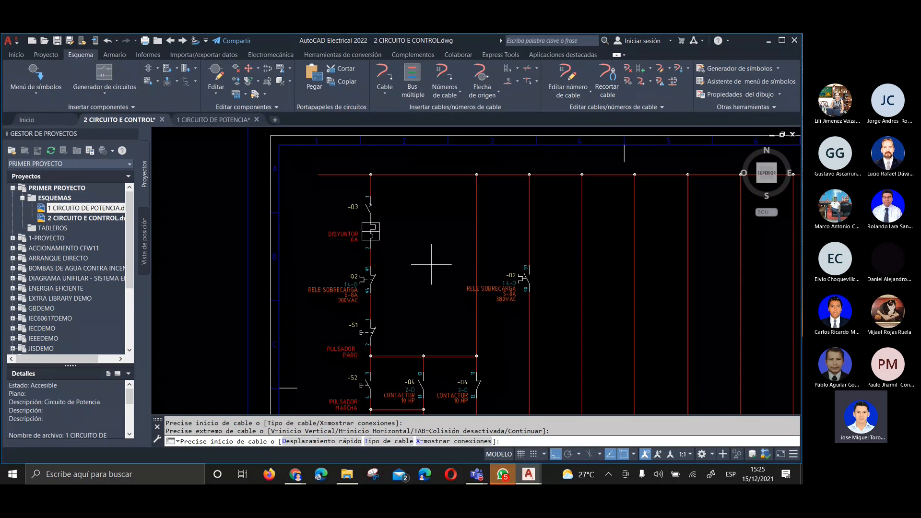
scroll(392, 257, up, 2)
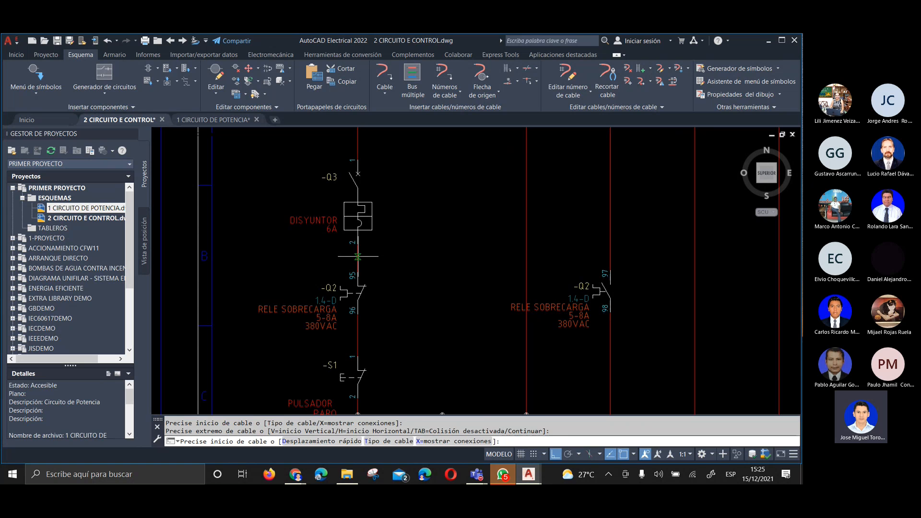
click(358, 257)
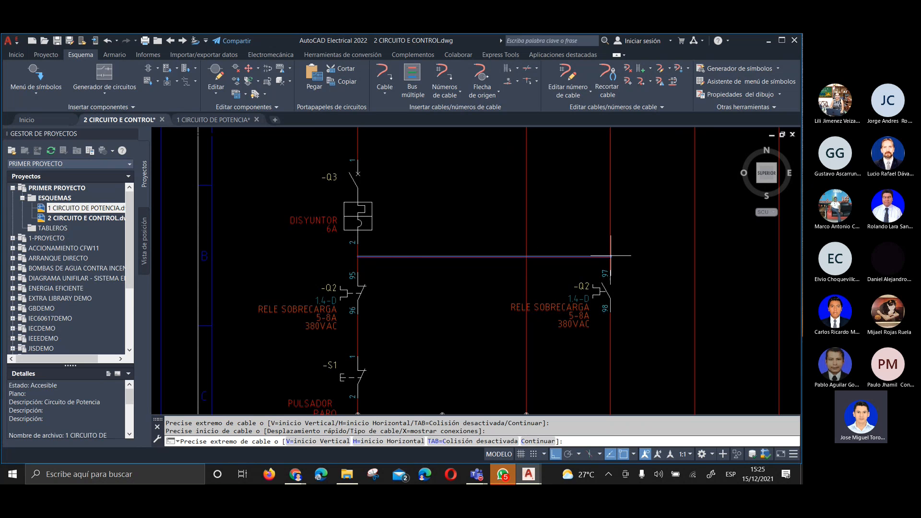
click(610, 255)
scroll(484, 240, down, 2)
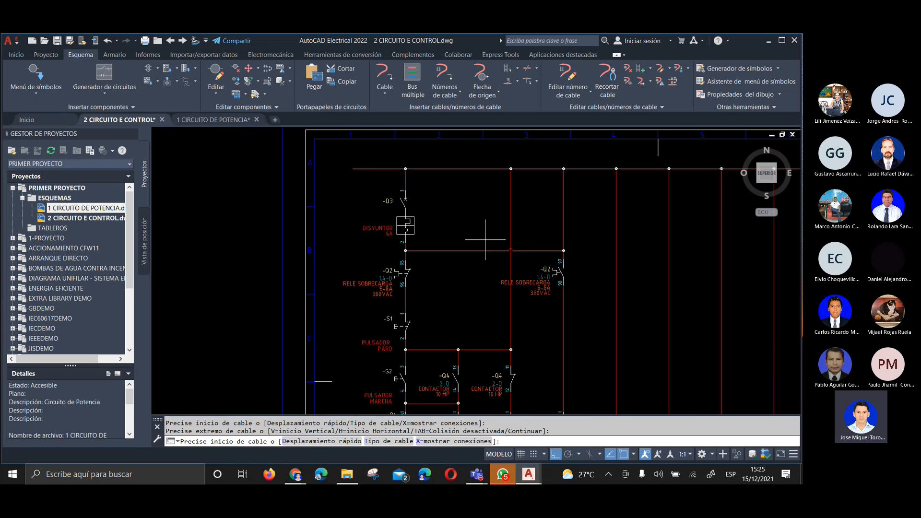
key(Return)
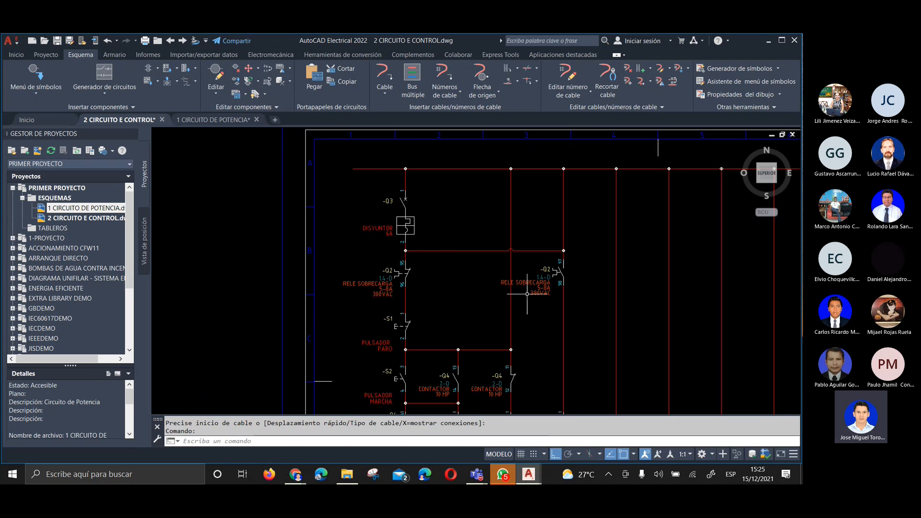
Inspect the new horizontal wires, their junctions and the crossing over the H2 branch
scroll(513, 270, up, 2)
scroll(468, 224, down, 2)
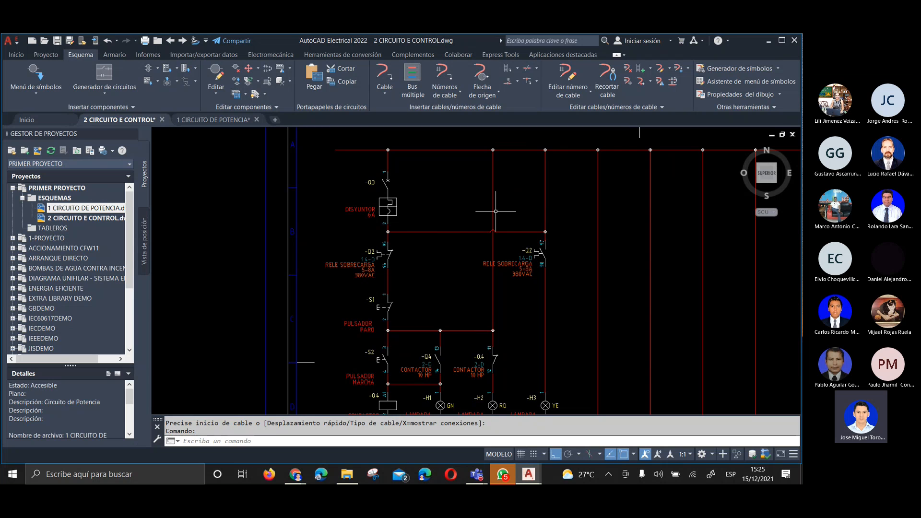
scroll(493, 299, up, 3)
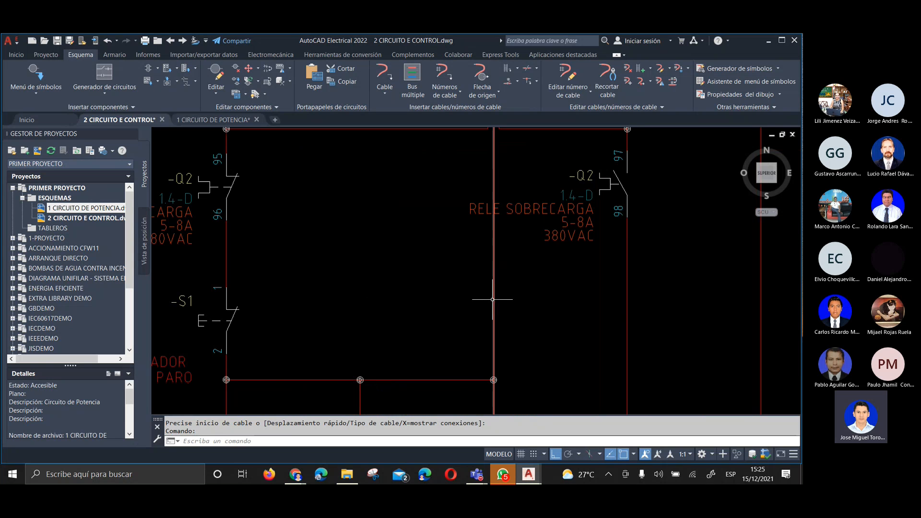
scroll(492, 299, down, 2)
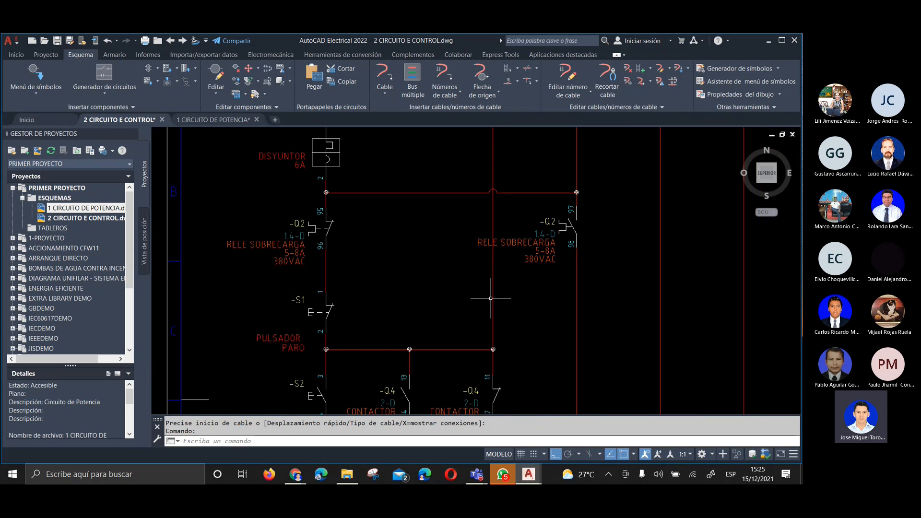
scroll(479, 183, up, 3)
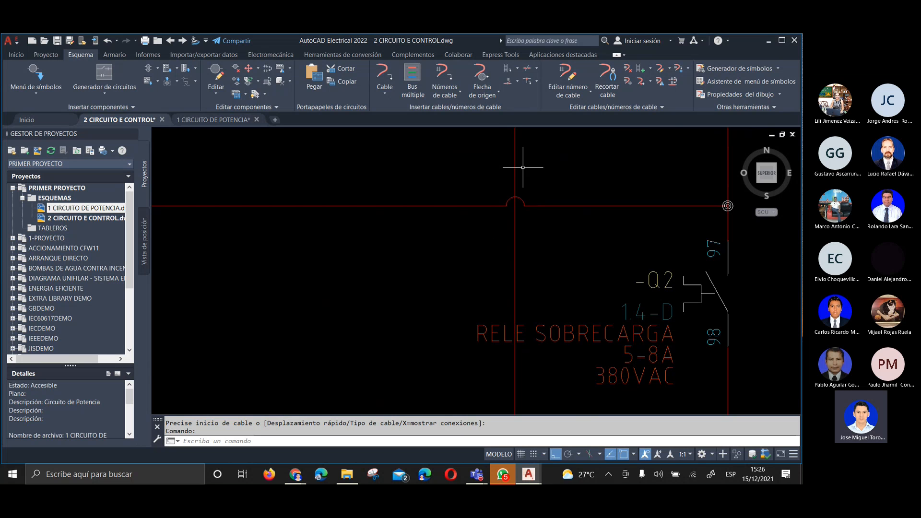
scroll(522, 194, down, 3)
scroll(617, 194, up, 6)
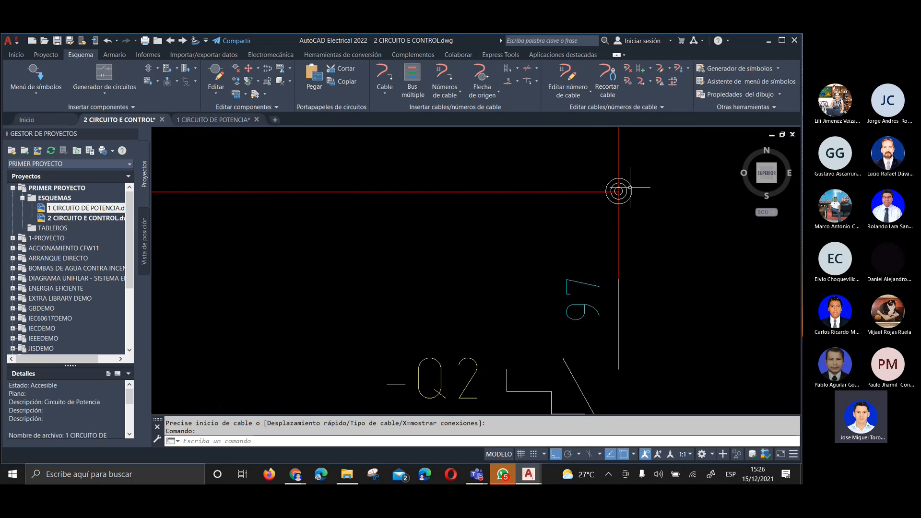
scroll(619, 190, down, 2)
scroll(617, 182, down, 1)
scroll(617, 179, up, 1)
scroll(611, 189, down, 3)
scroll(539, 210, up, 1)
scroll(499, 201, down, 2)
scroll(499, 238, up, 2)
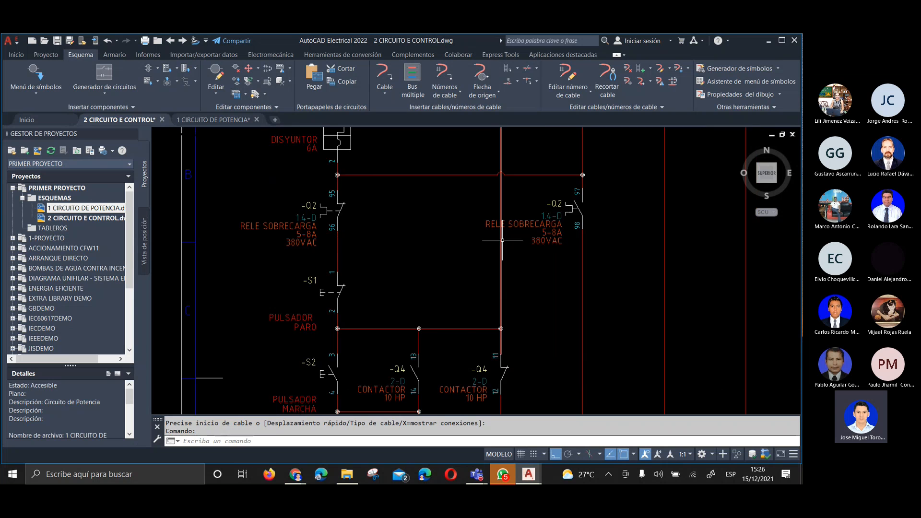
mouse_move(481, 252)
middle_down()
mouse_move(434, 322)
mouse_move(433, 302)
middle_up()
scroll(433, 321, down, 2)
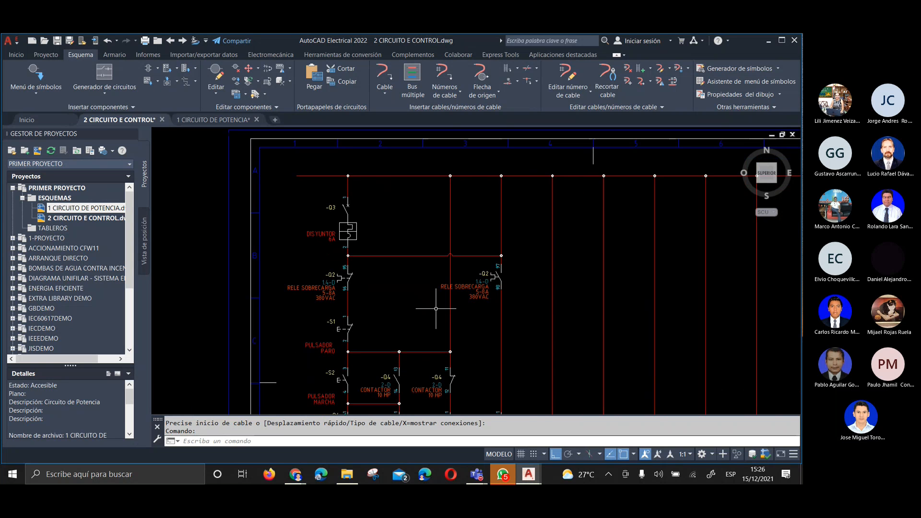
Trim the vertical H2 branch wire between the upper supply line and the junction above the Q4 11-12 contact
key(Escape)
click(450, 308)
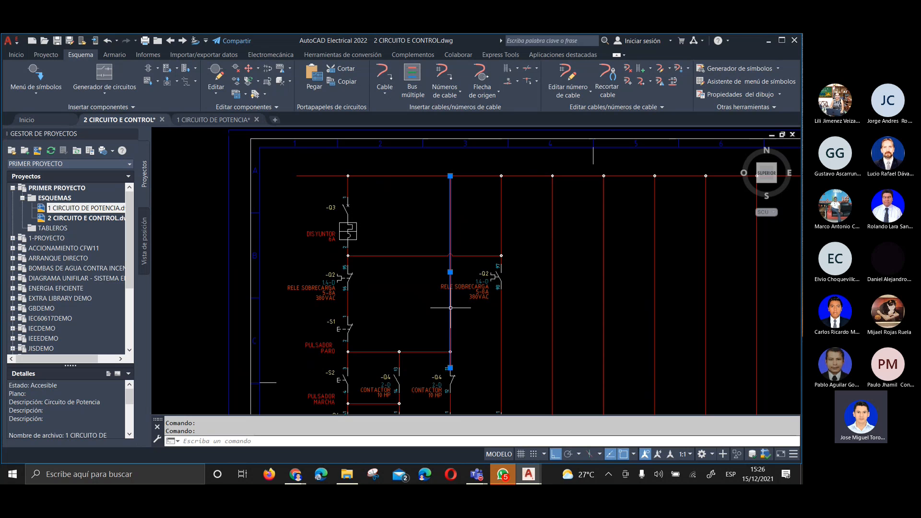
key(Escape)
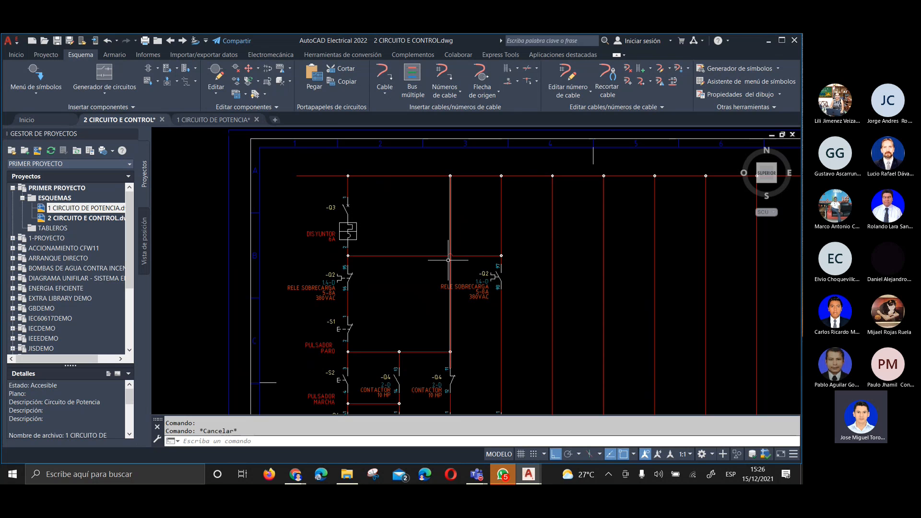
right_click(450, 303)
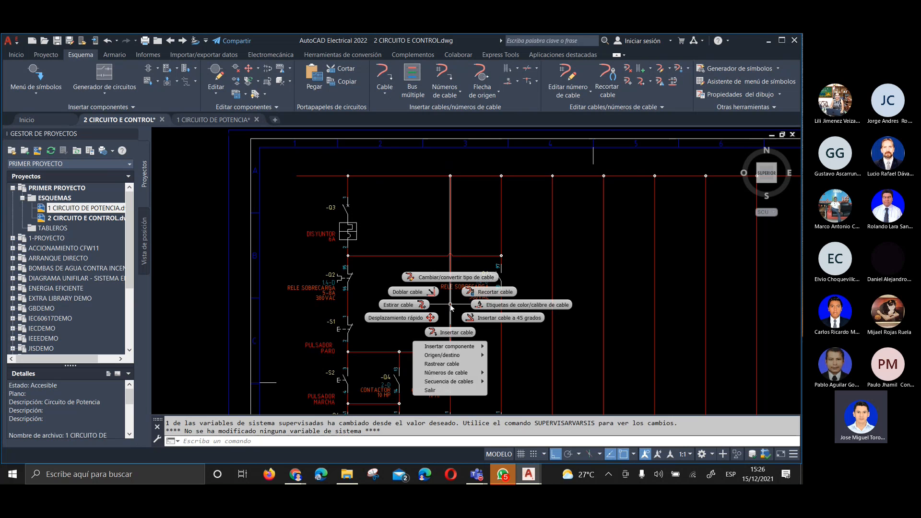
click(476, 297)
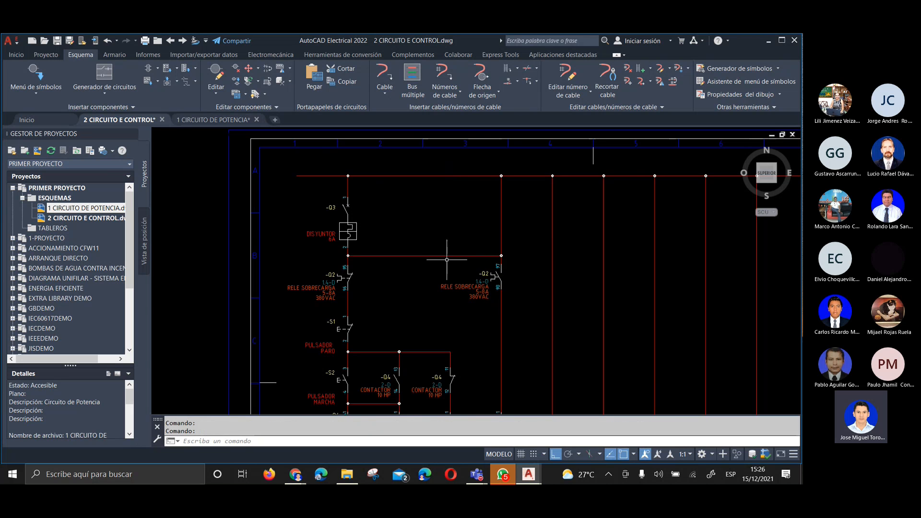
scroll(446, 259, up, 4)
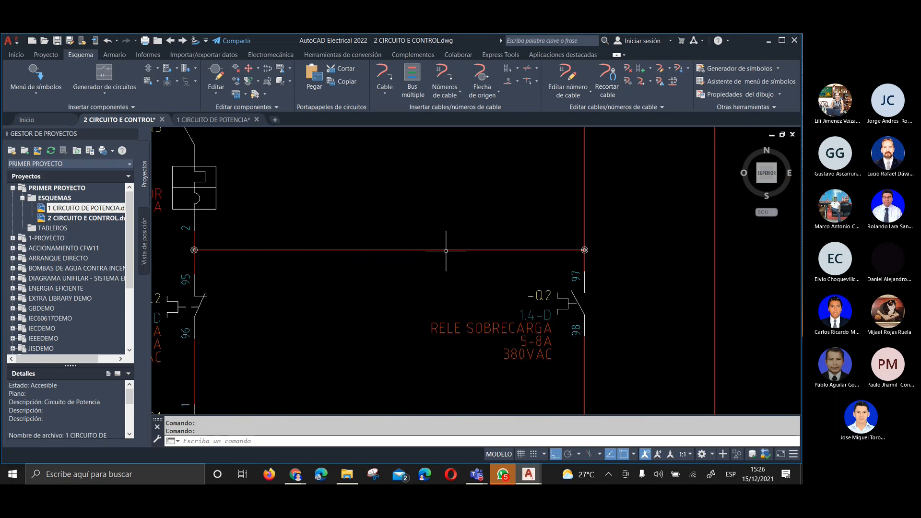
Trim the vertical H3 branch wire between the upper supply line and the junction above the Q2 97-98 contact
scroll(454, 248, down, 5)
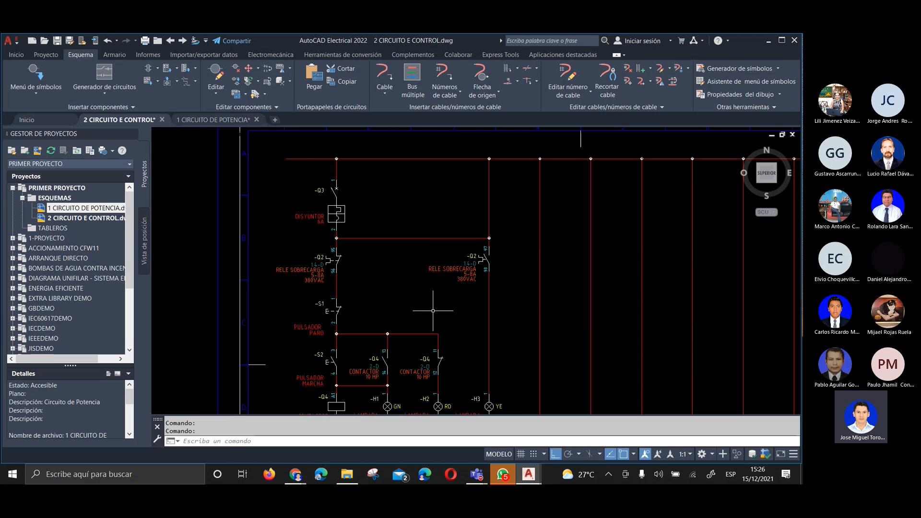
scroll(433, 319, up, 3)
scroll(433, 319, down, 2)
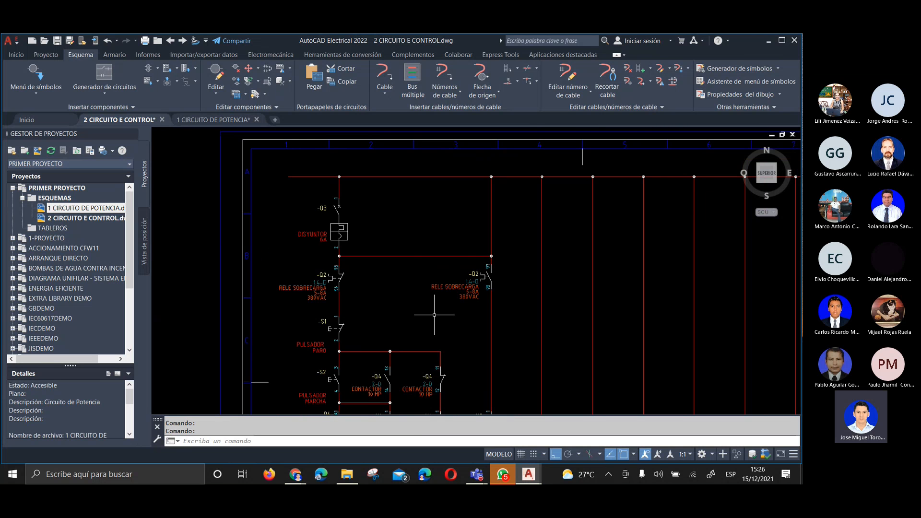
scroll(420, 343, up, 1)
scroll(411, 192, down, 1)
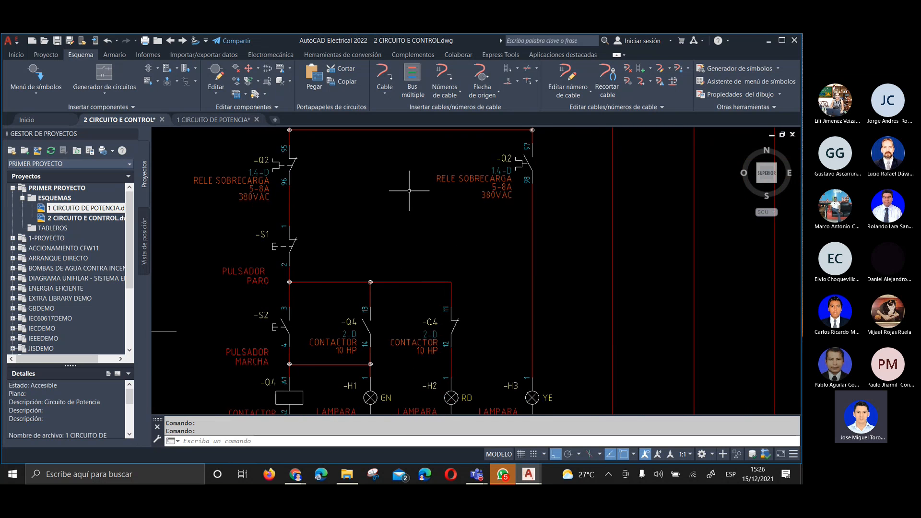
middle_drag(367, 212, 396, 312)
scroll(417, 250, up, 2)
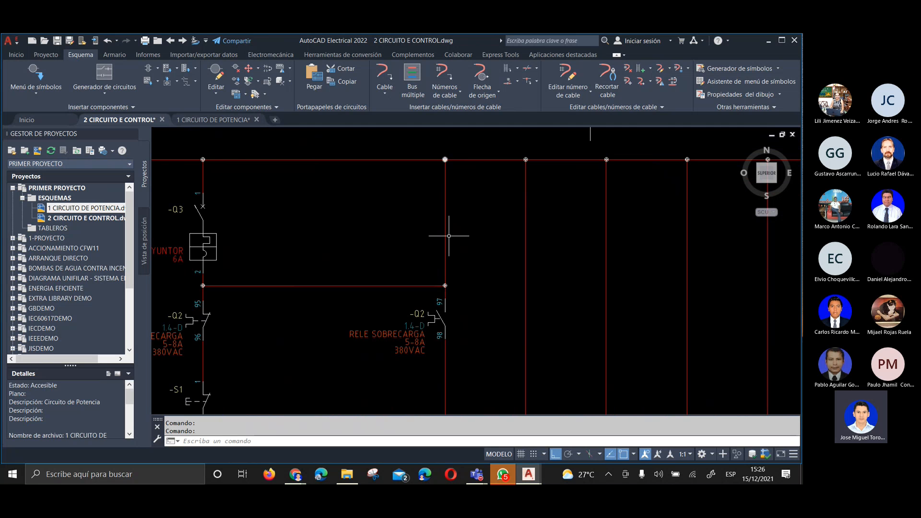
middle_drag(347, 228, 410, 218)
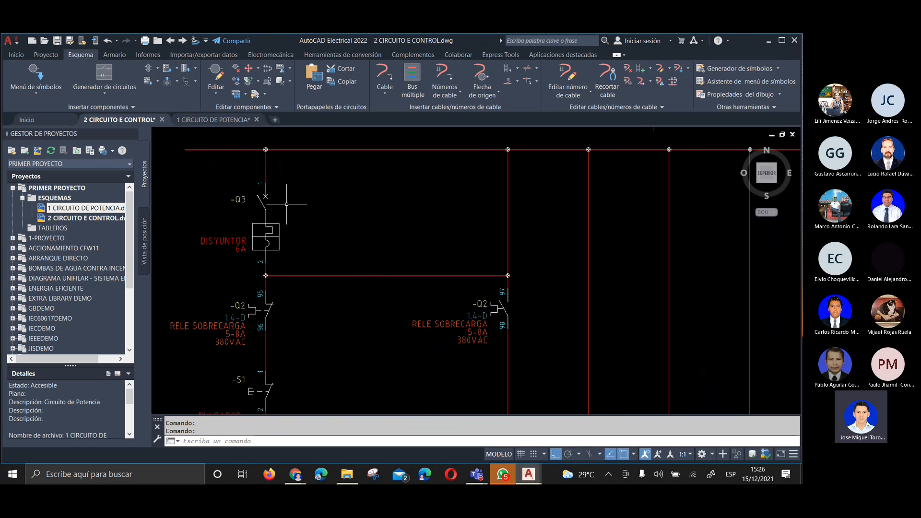
right_click(508, 216)
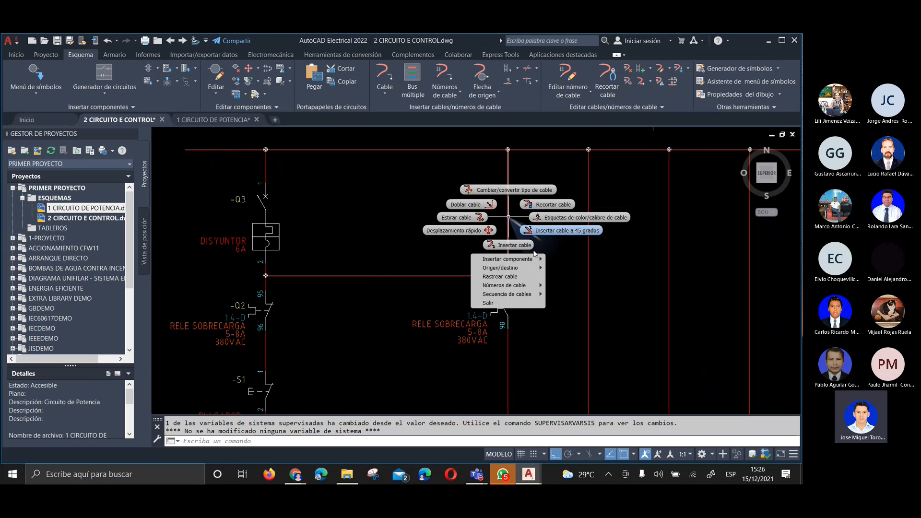
click(561, 205)
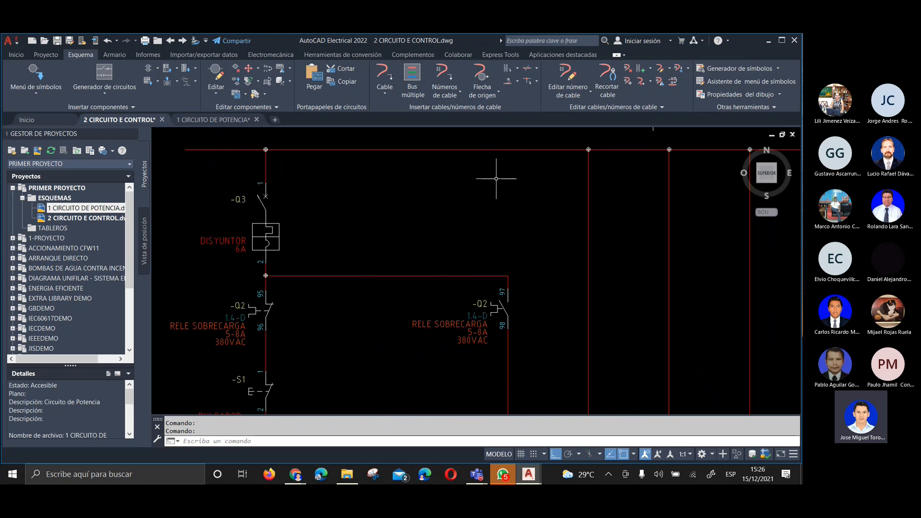
Examine the control circuit's Q3, H1, H2 and H3 branches, the unused vertical wires and the area cleared by trimming
scroll(496, 179, down, 3)
scroll(462, 251, up, 2)
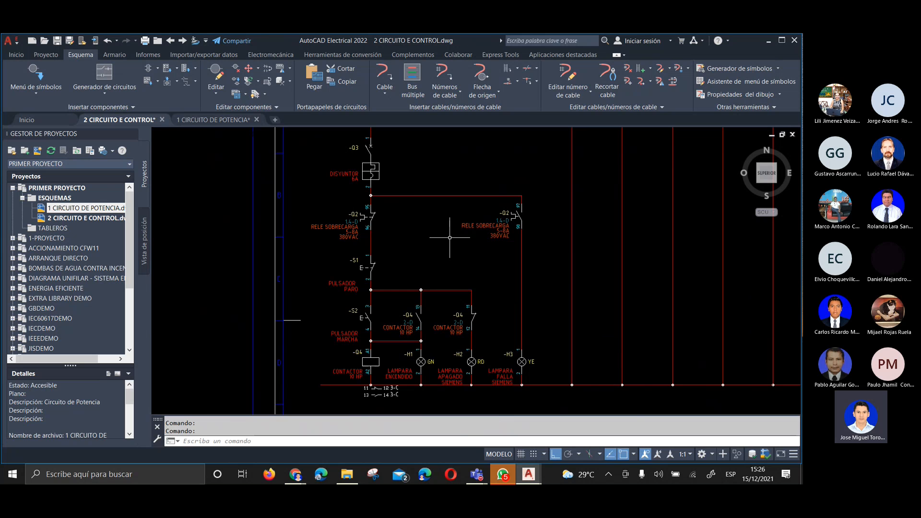
middle_drag(440, 221, 390, 257)
scroll(389, 257, down, 2)
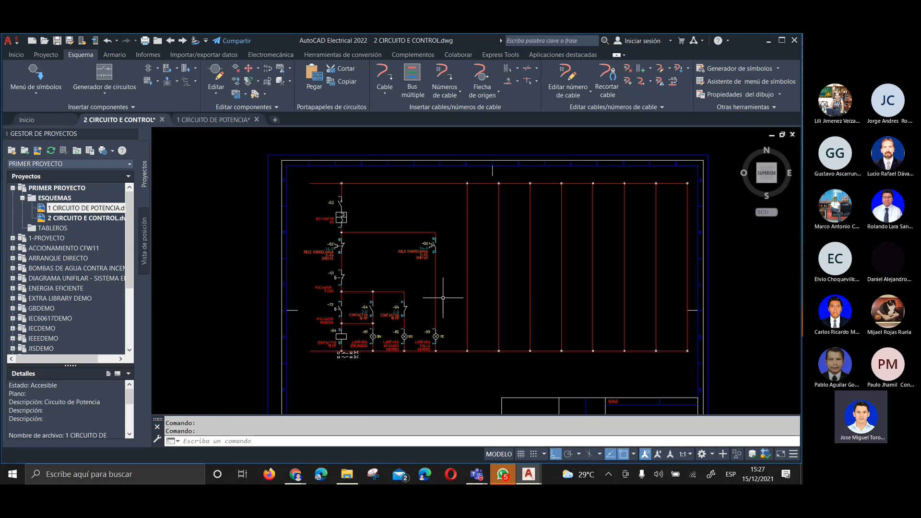
mouse_move(443, 298)
middle_down()
mouse_move(377, 253)
mouse_move(382, 266)
middle_up()
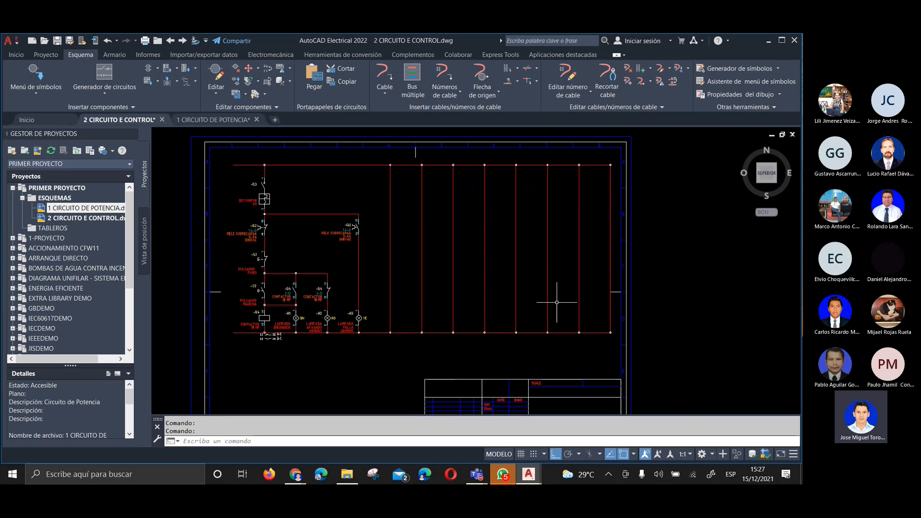
middle_drag(363, 255, 389, 265)
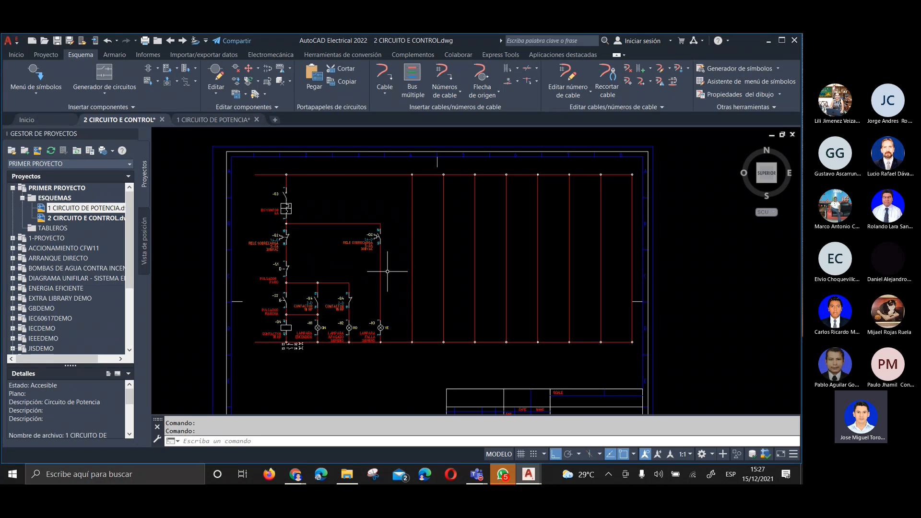
middle_drag(400, 308, 412, 318)
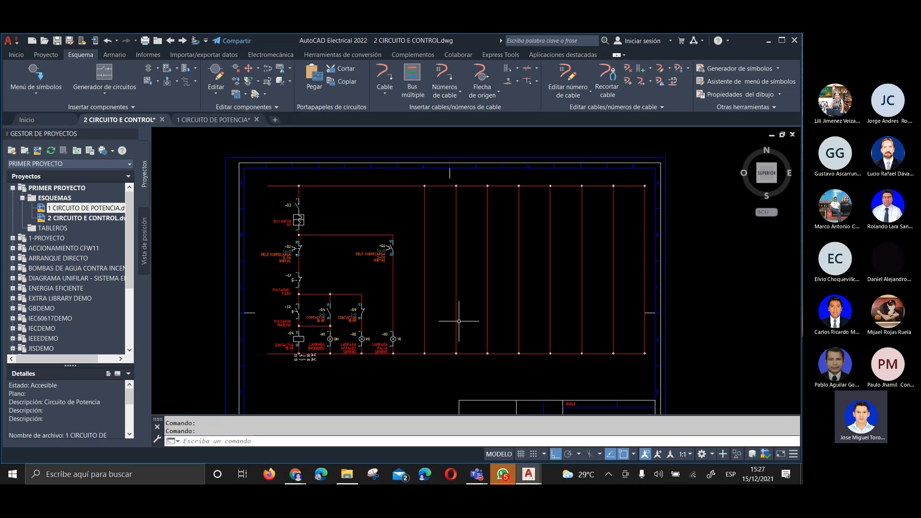
scroll(346, 317, up, 2)
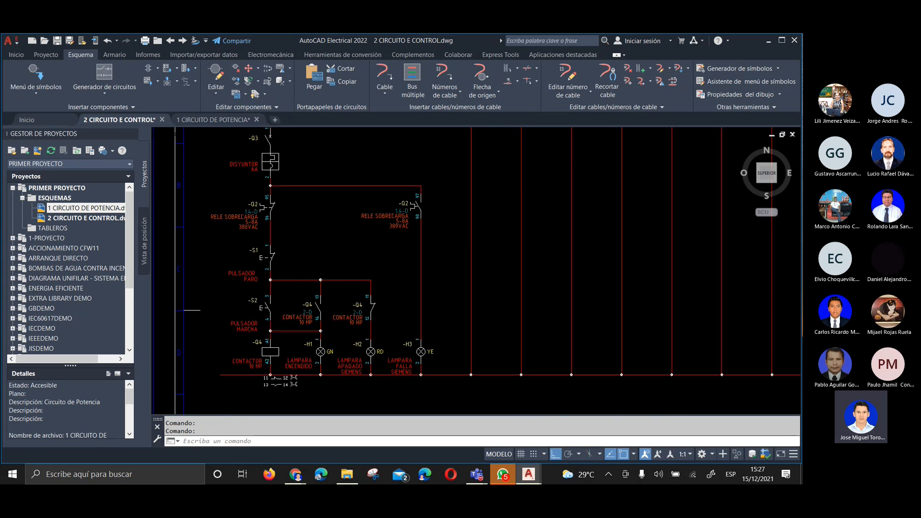
middle_drag(332, 229, 350, 296)
scroll(350, 296, up, 2)
scroll(328, 237, down, 2)
mouse_move(348, 188)
middle_down()
mouse_move(425, 196)
mouse_move(382, 173)
mouse_move(365, 222)
middle_up()
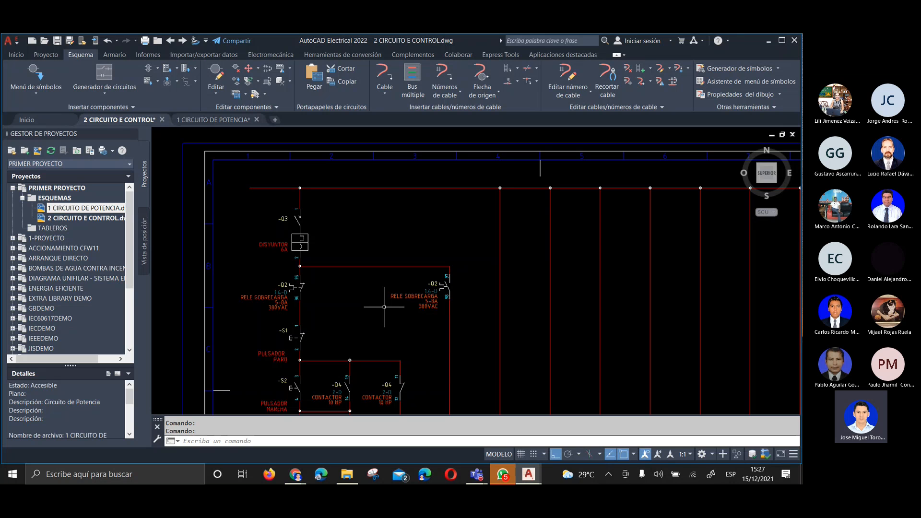
scroll(384, 307, down, 4)
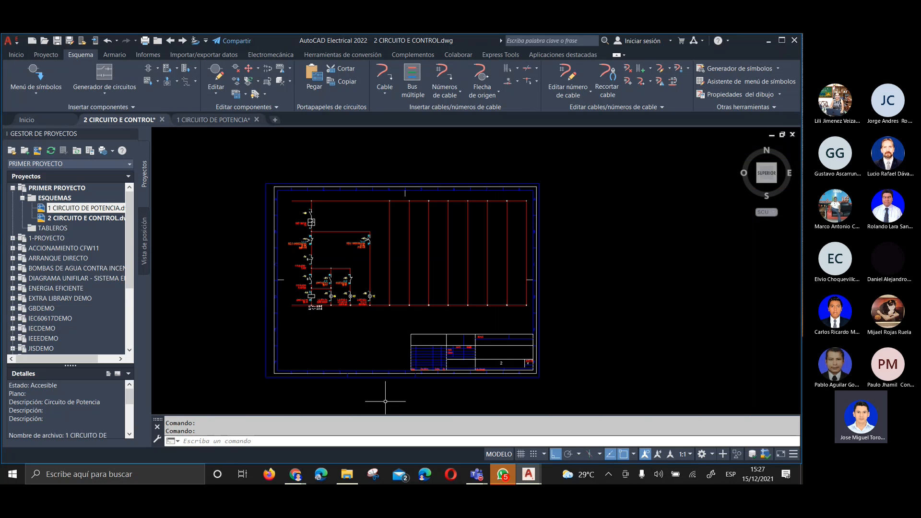
scroll(328, 214, up, 2)
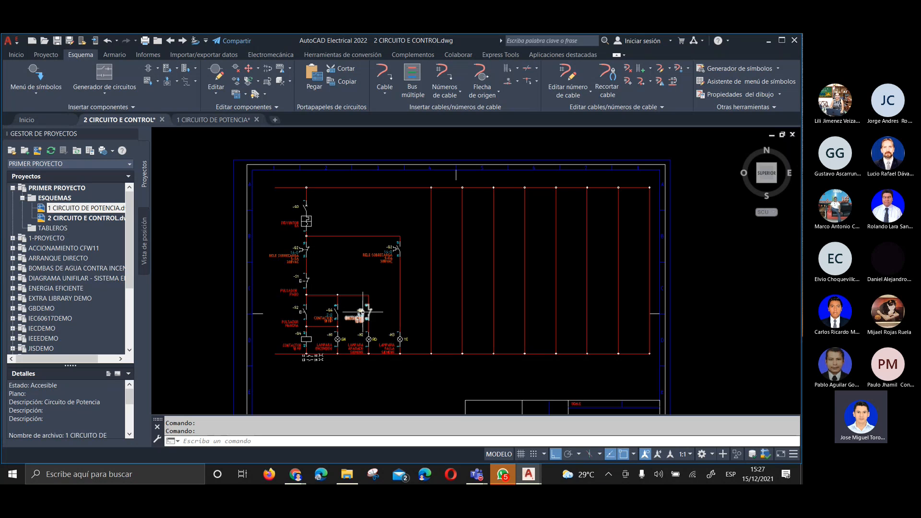
middle_drag(363, 312, 328, 299)
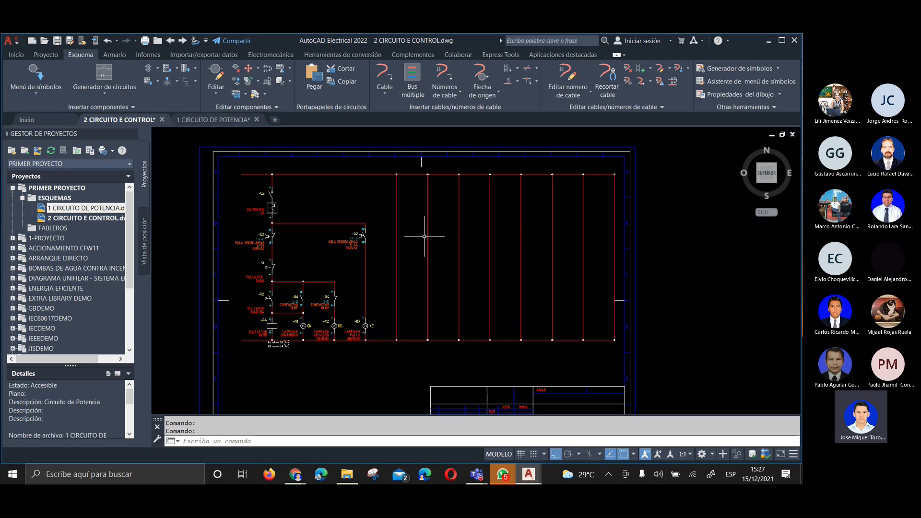
scroll(408, 216, up, 1)
scroll(385, 194, down, 1)
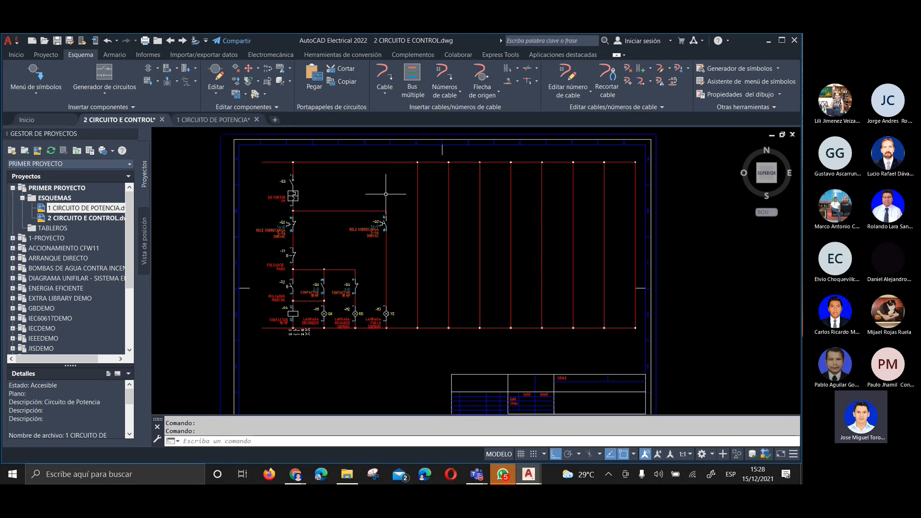
click(358, 174)
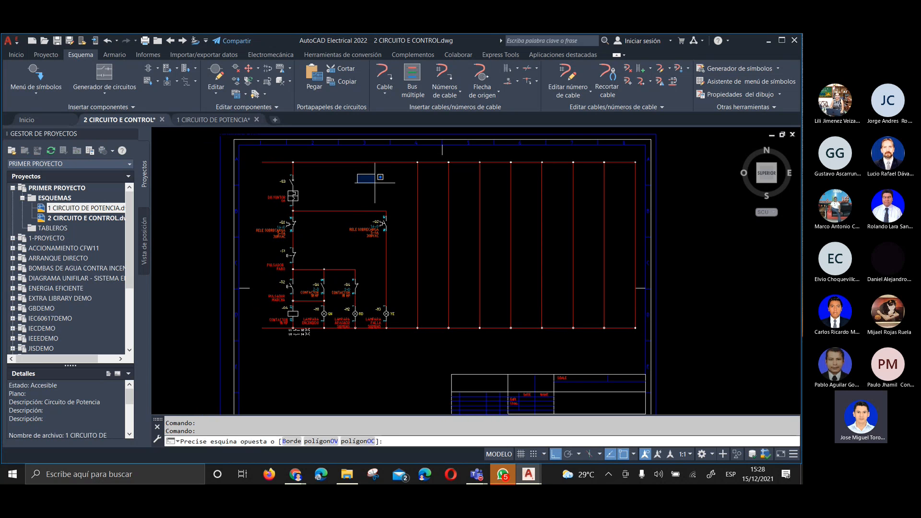
click(374, 182)
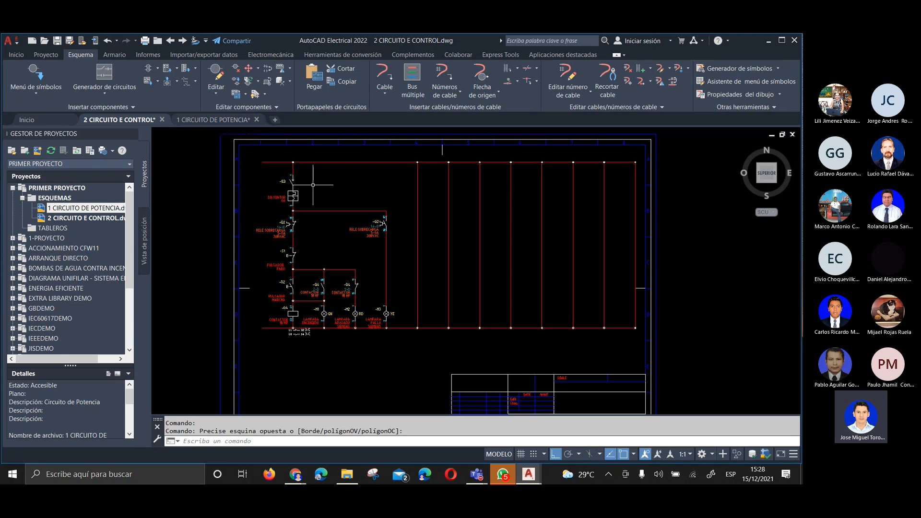
Inspect the open starting ends of the upper and lower supply lines beside the Q3 and Q4 branch
middle_drag(346, 180, 340, 211)
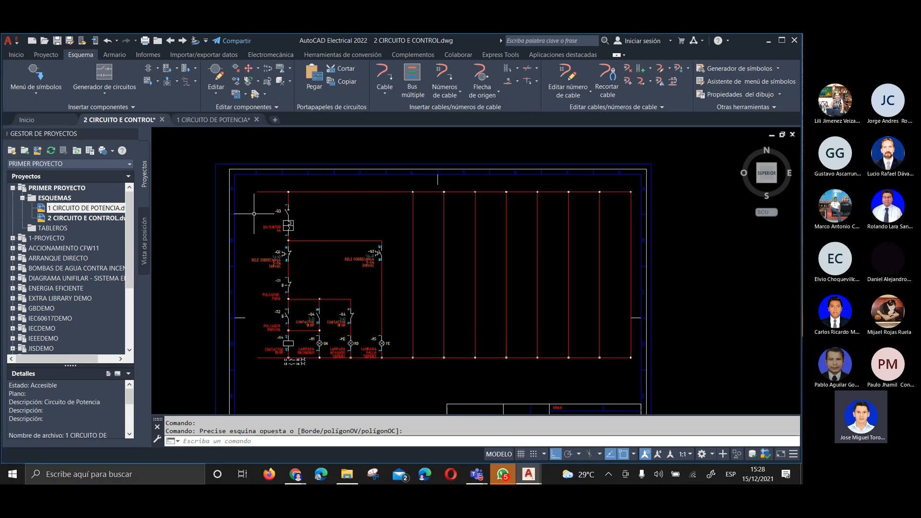
scroll(257, 191, up, 7)
middle_drag(257, 191, 268, 214)
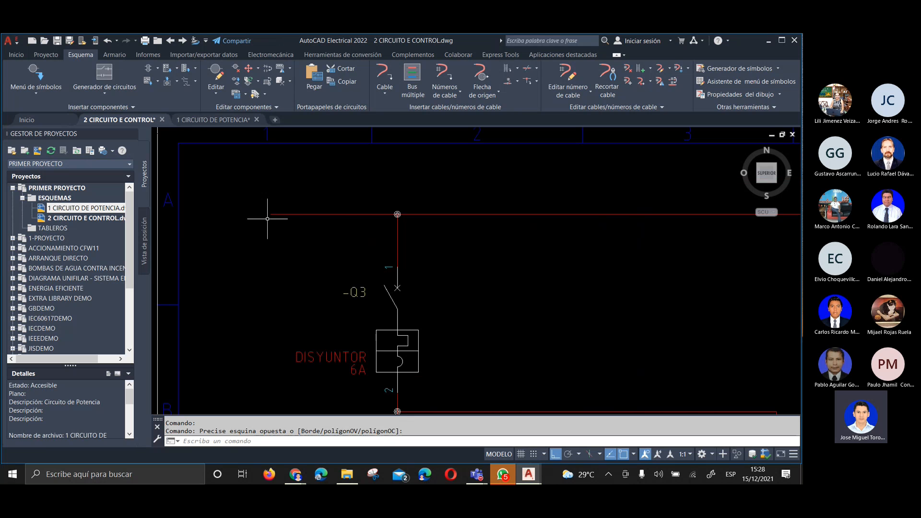
scroll(273, 190, down, 6)
scroll(273, 291, up, 2)
scroll(274, 292, up, 6)
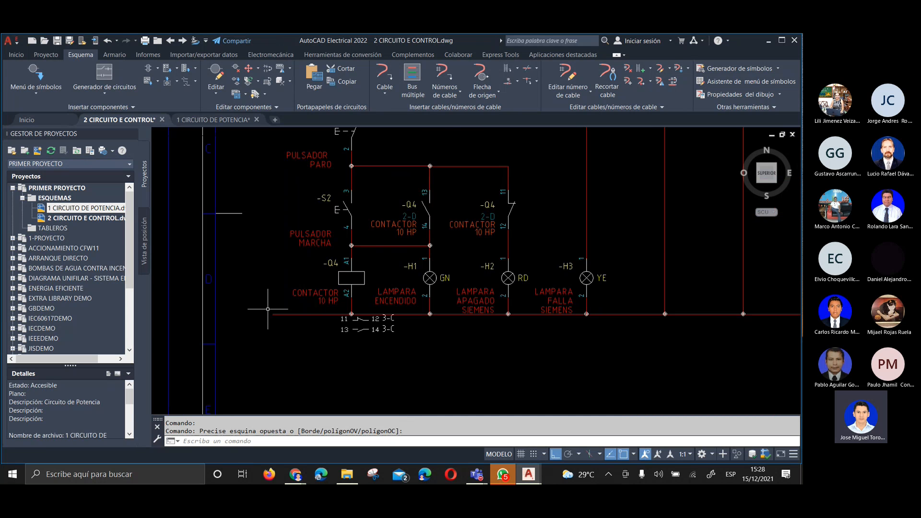
scroll(275, 315, down, 7)
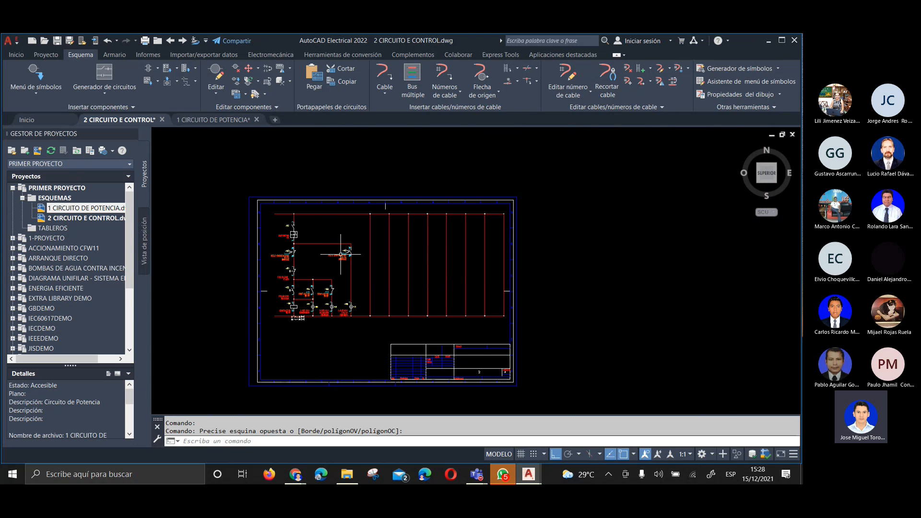
Open the 1 CIRCUITO DE POTENCIA drawing and examine its horizontal supply lines, including their free ends near column 8
click(191, 124)
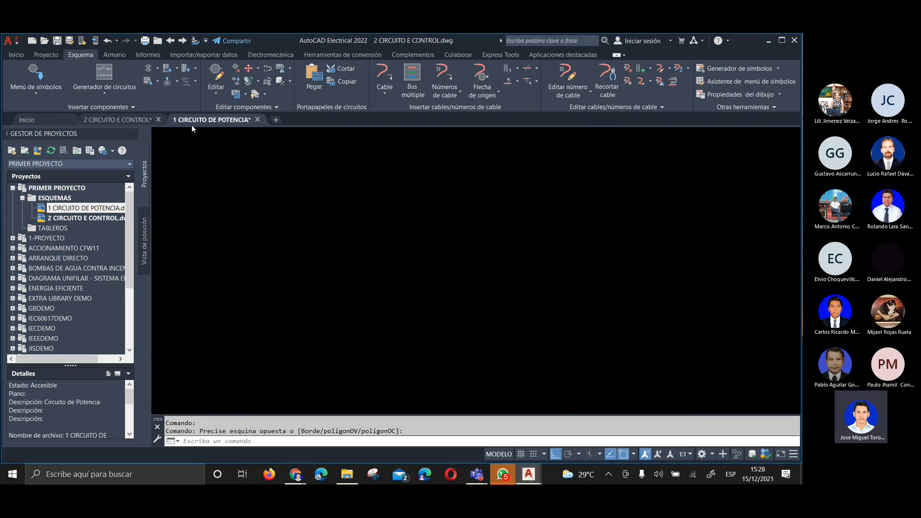
scroll(278, 212, down, 6)
scroll(263, 318, up, 1)
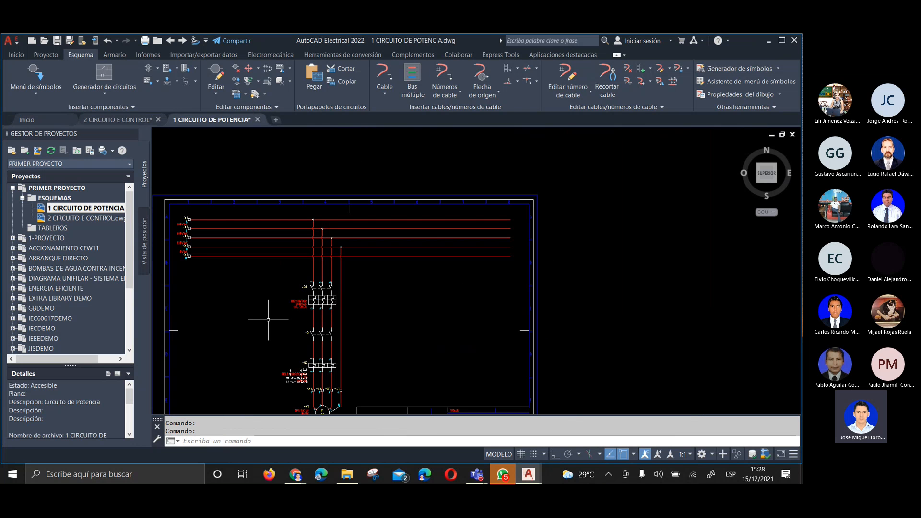
scroll(294, 241, down, 1)
scroll(295, 241, up, 5)
scroll(307, 245, down, 1)
scroll(310, 247, up, 1)
scroll(309, 247, down, 2)
scroll(269, 259, down, 2)
scroll(456, 244, up, 3)
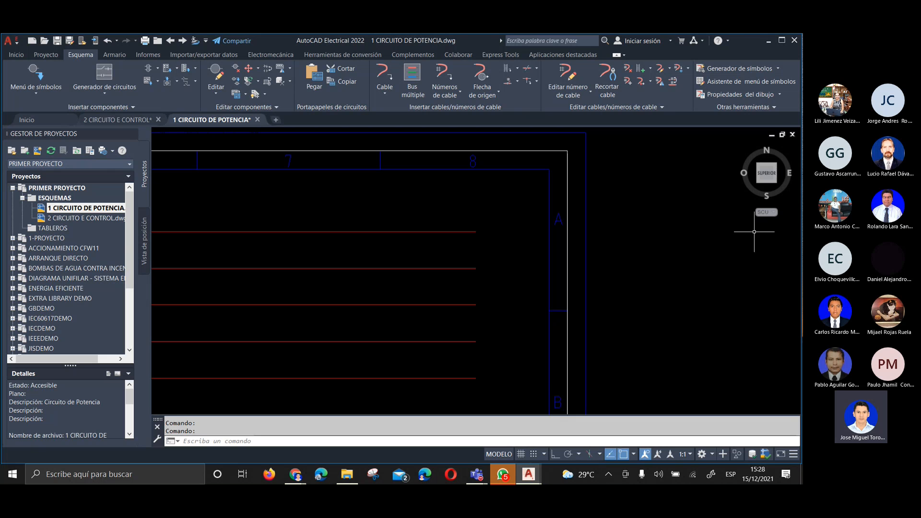
scroll(486, 196, down, 2)
scroll(411, 212, down, 2)
mouse_move(411, 211)
middle_down()
mouse_move(420, 255)
mouse_move(567, 206)
middle_up()
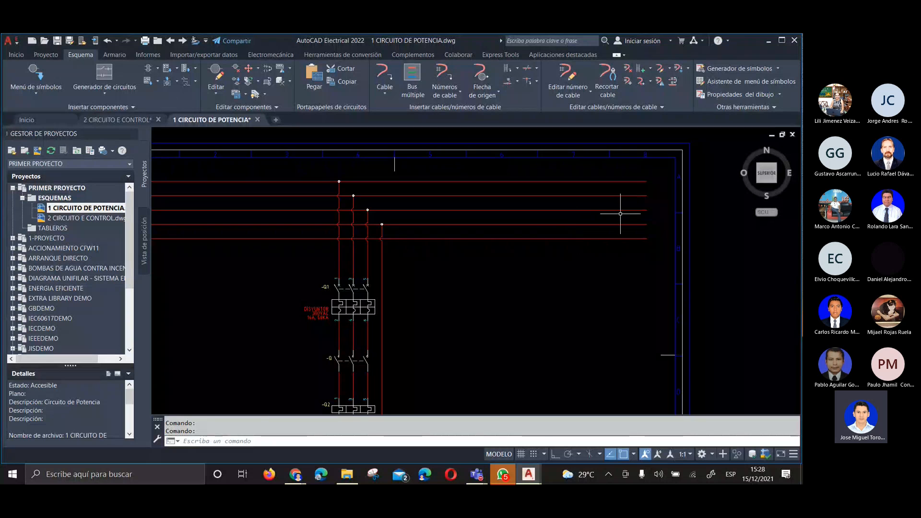
Return to the 2 CIRCUITO E CONTROL drawing and inspect its supply lines and pilot light branches
drag(118, 119, 190, 122)
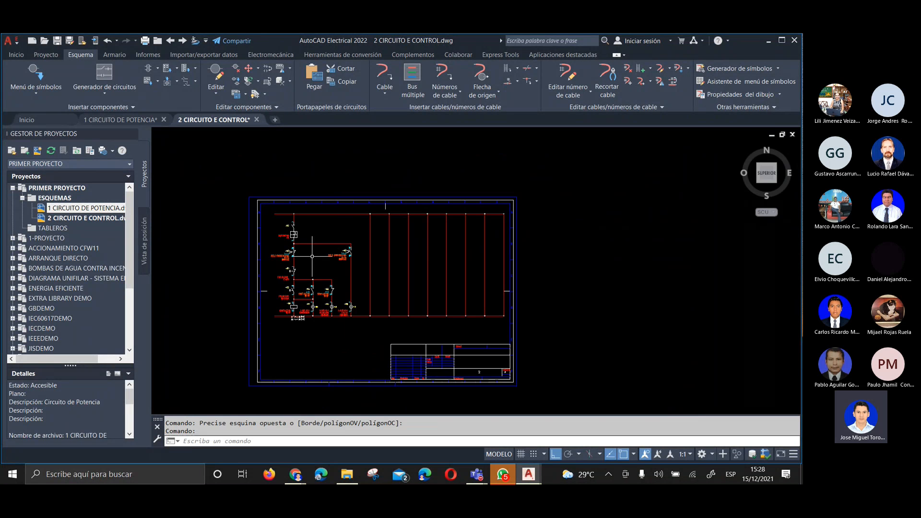
scroll(371, 250, up, 2)
scroll(329, 268, up, 2)
middle_click(330, 267)
middle_click(329, 267)
scroll(221, 214, up, 4)
middle_drag(364, 201, 137, 199)
scroll(248, 185, down, 2)
mouse_move(248, 185)
middle_down()
mouse_move(345, 249)
mouse_move(340, 232)
middle_up()
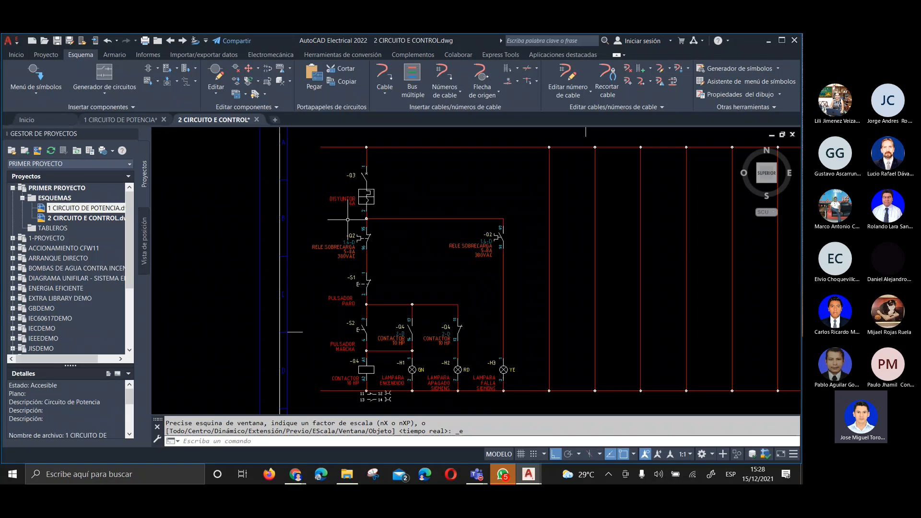
Switch to the Teams meeting, maximize its window and close the participant list
click(682, 416)
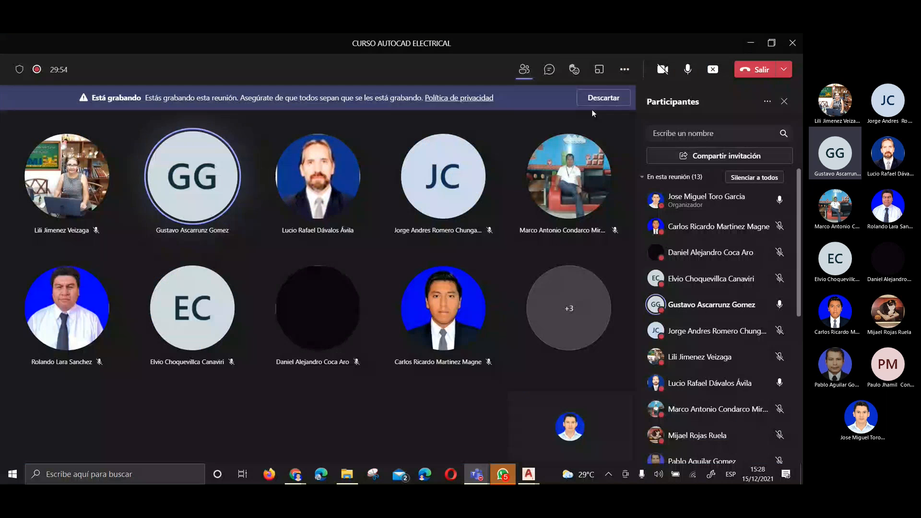
click(598, 99)
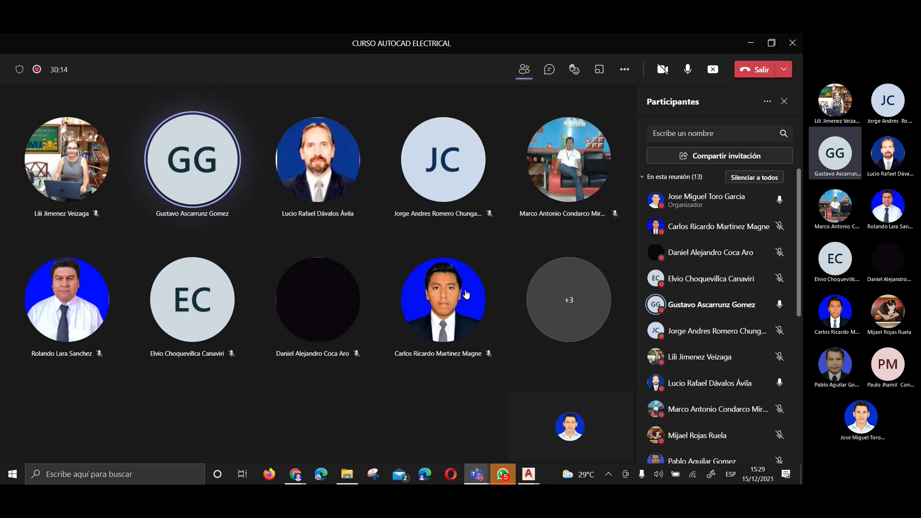
click(785, 103)
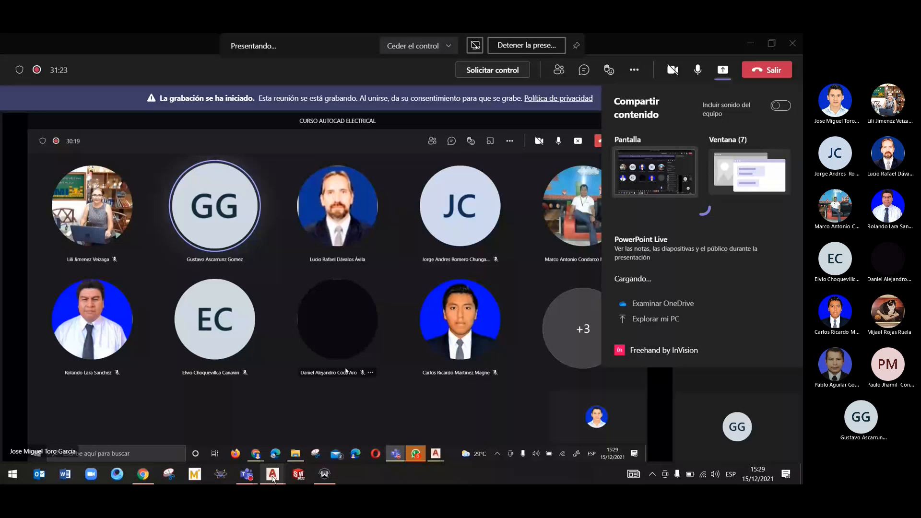
Switch to AutoCAD Electrical on the shared computer and view the 1 Circuito de control drawing's pilot light branches and supply lines
click(272, 475)
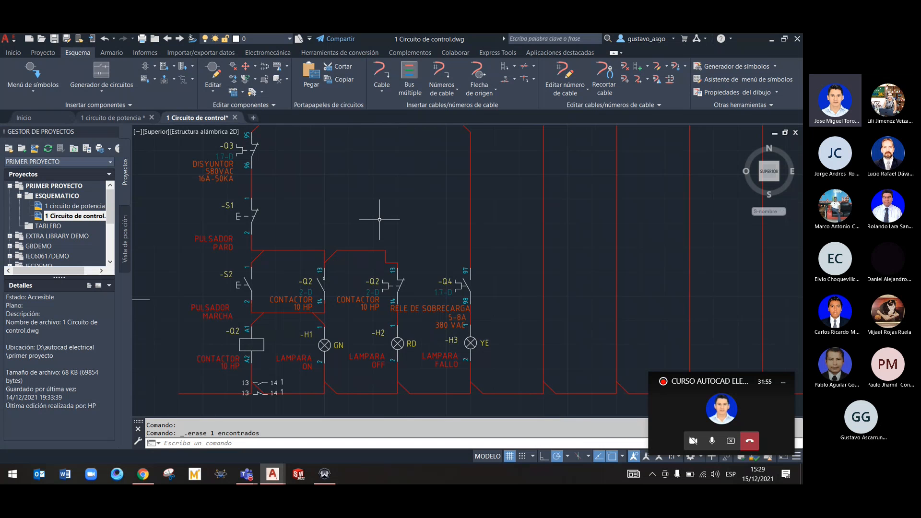
scroll(388, 212, down, 5)
scroll(354, 251, up, 3)
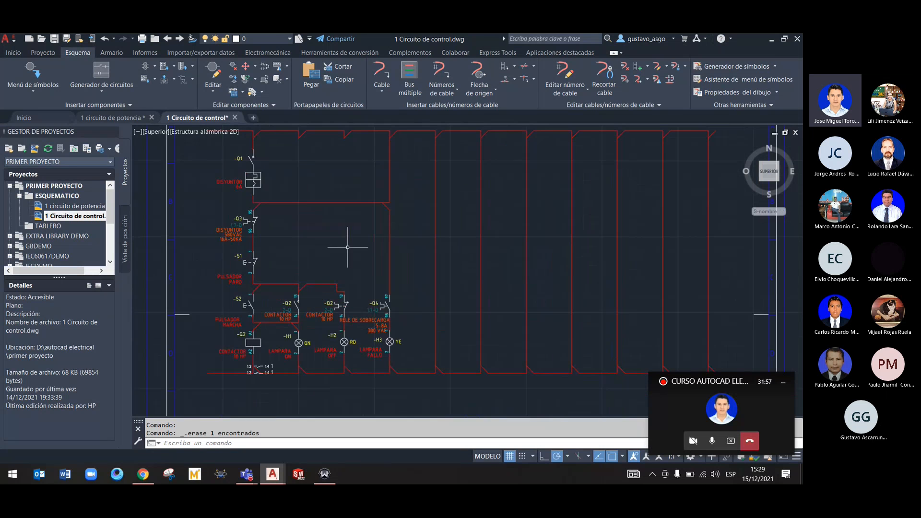
Set the T-wire connection style to Punto in the PRIMER PROYECTO project properties
scroll(319, 261, up, 2)
middle_drag(329, 274, 354, 202)
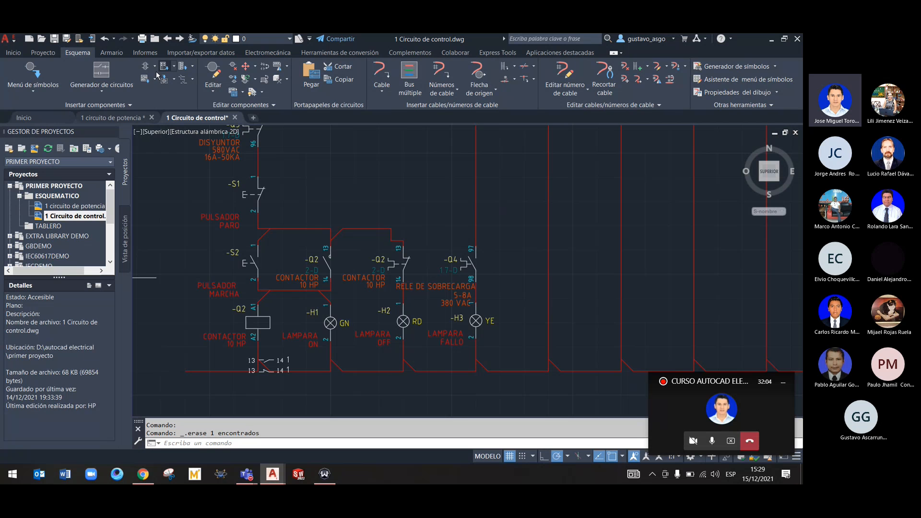
click(34, 188)
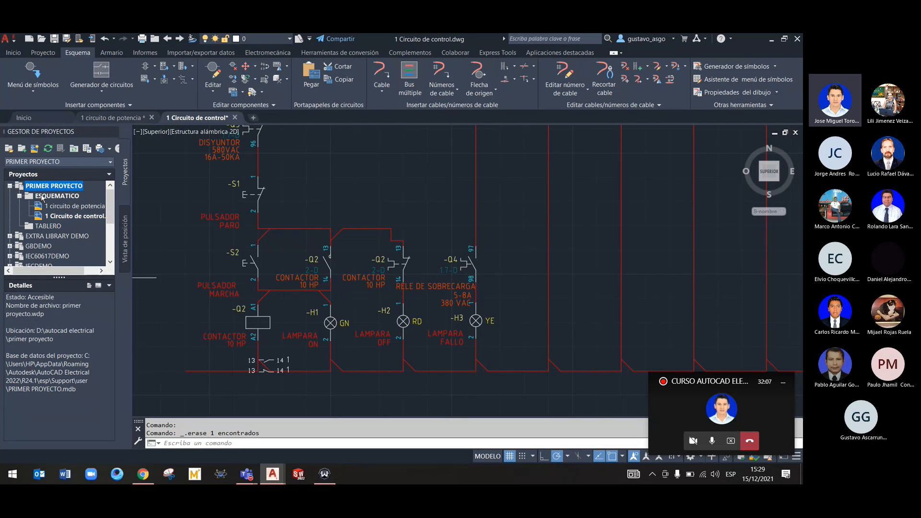
right_click(49, 187)
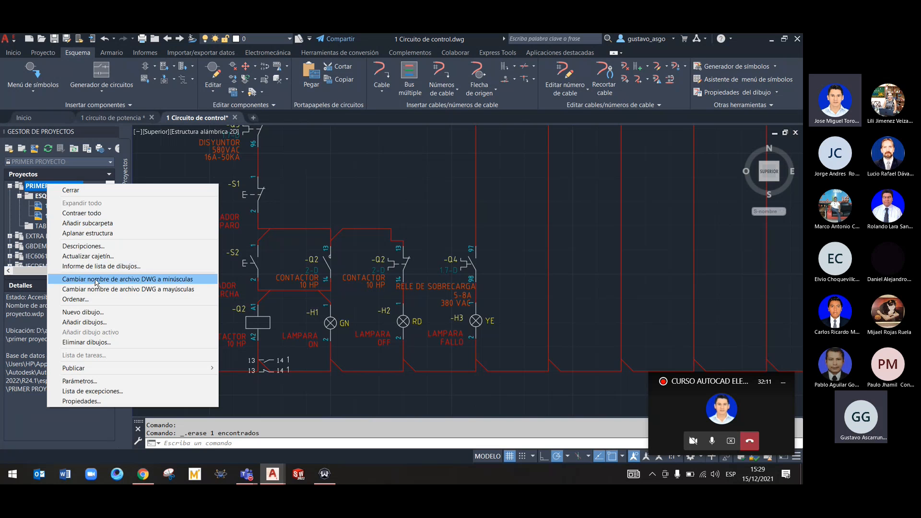
click(80, 402)
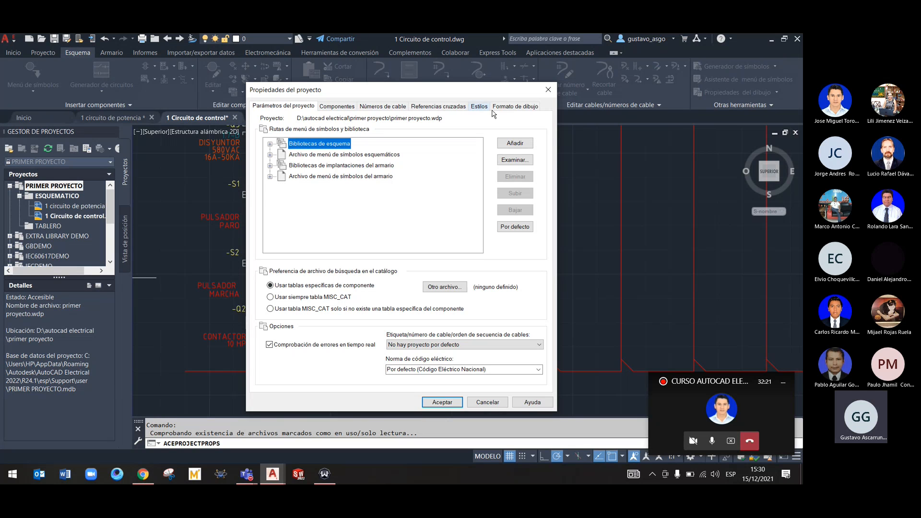
click(384, 108)
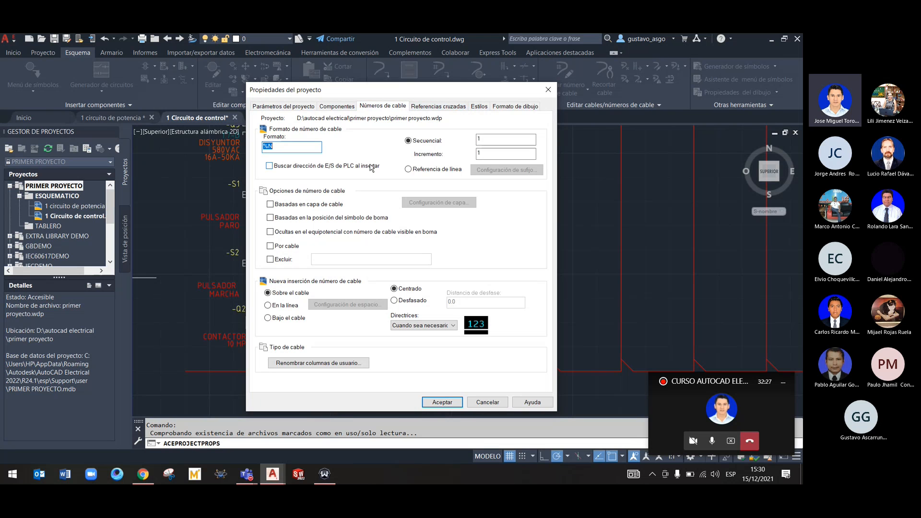
click(476, 111)
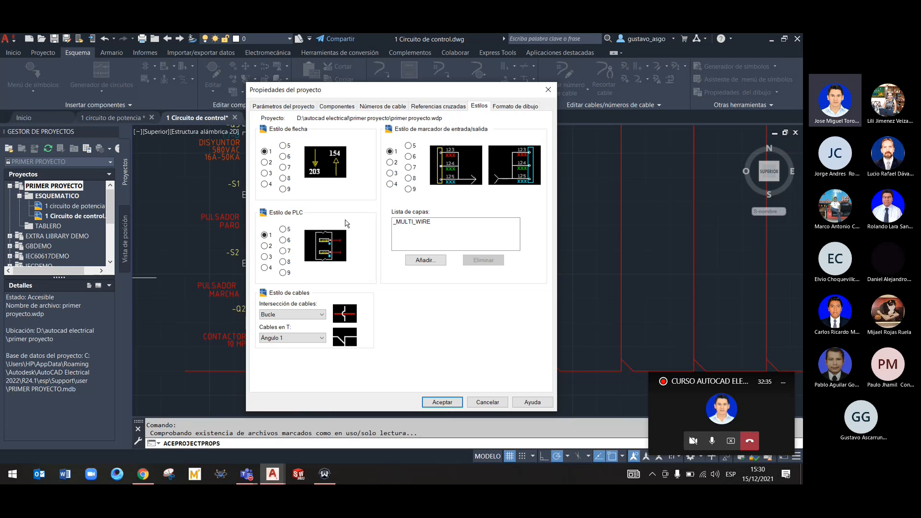
click(303, 338)
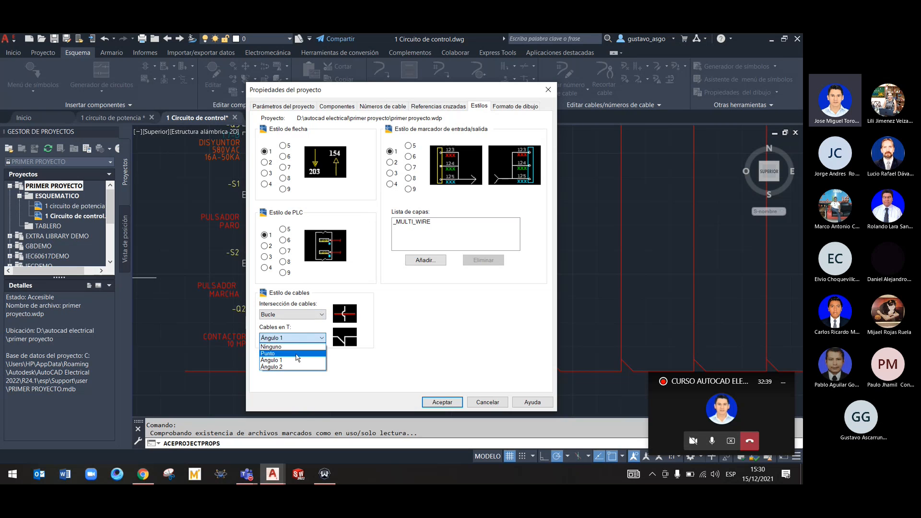
click(296, 354)
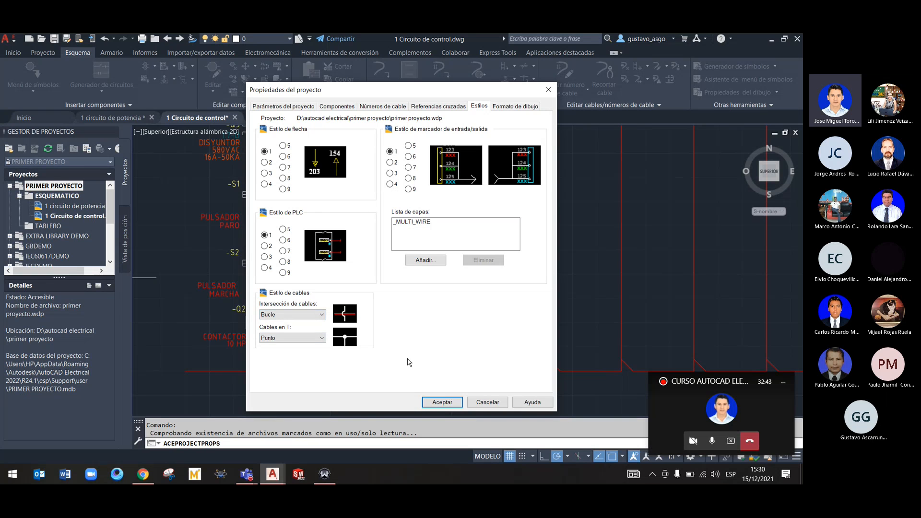
click(443, 402)
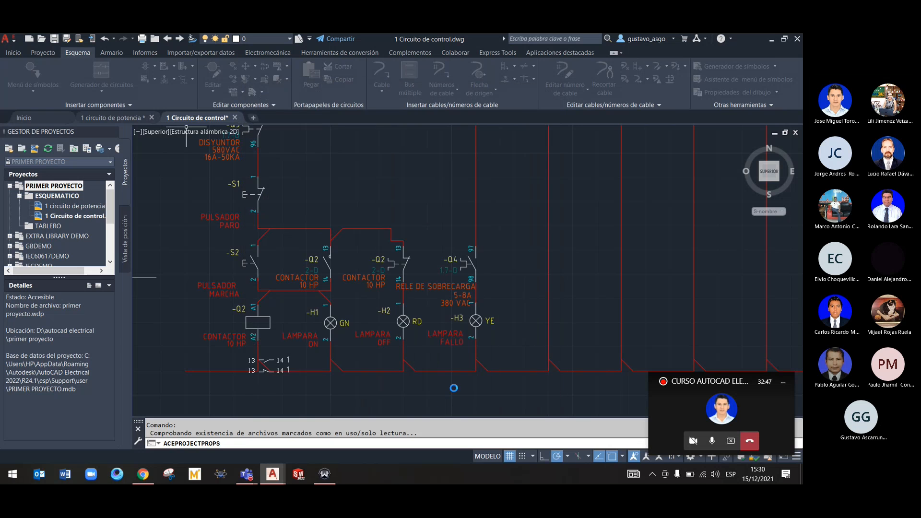
Try a horizontal wire between the Q3–S1 line and the Q4 branch, and undo it
click(382, 76)
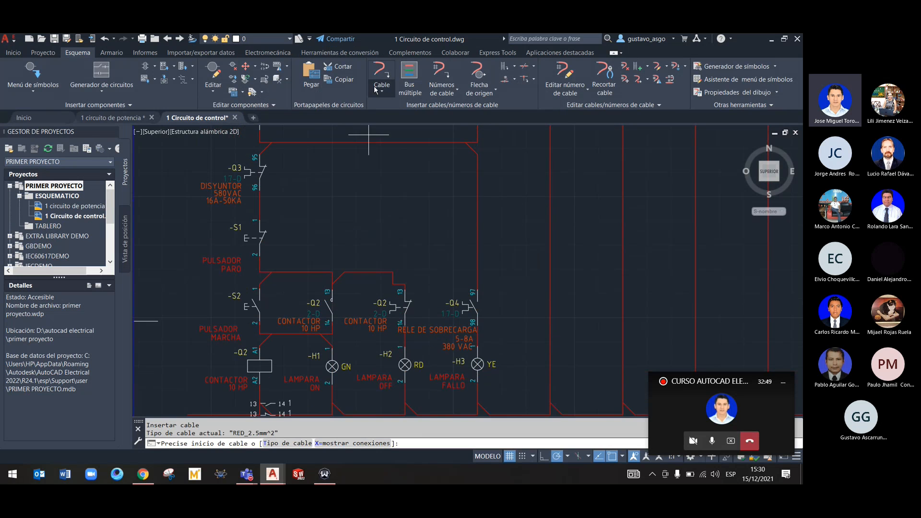
click(477, 203)
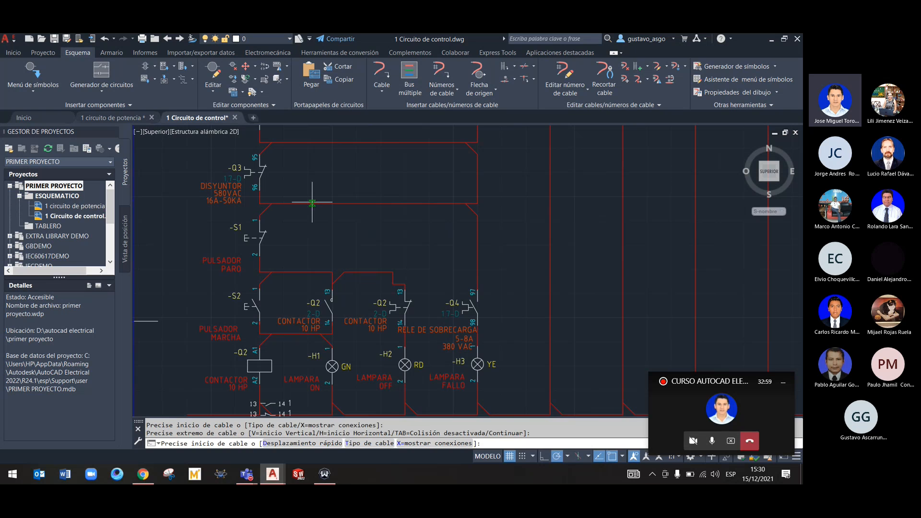
key(ctrl+z)
key(Escape)
text(|)
key(ctrl+z)
key(ctrl+z)
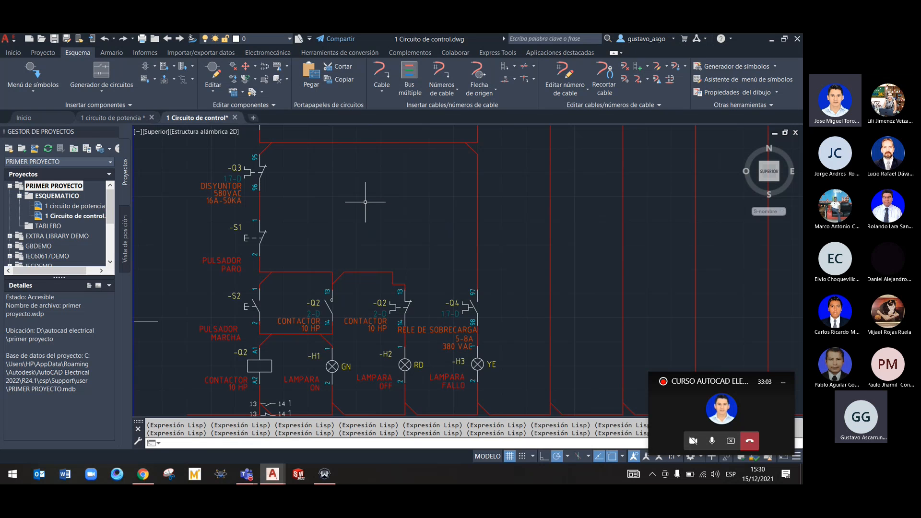
Set the T-wire connection style to Punto in the drawing properties of 1 Circuito de control
right_click(332, 205)
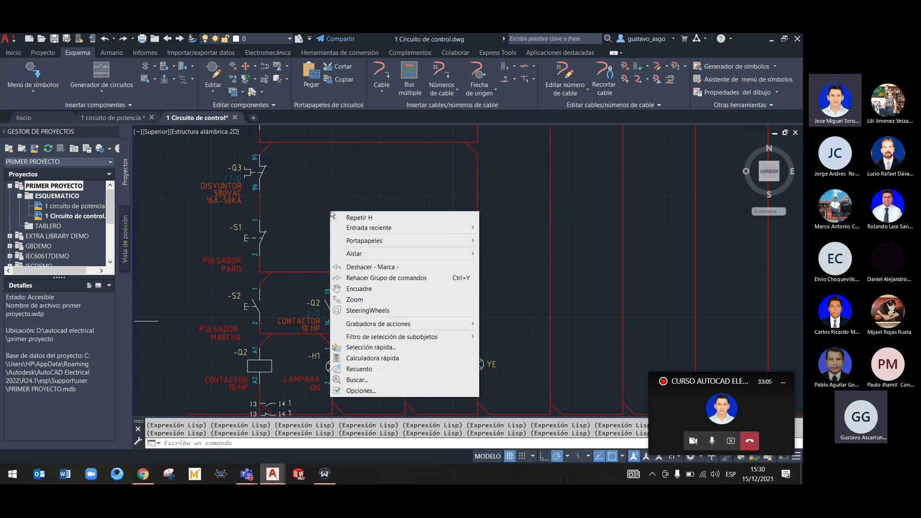
click(57, 186)
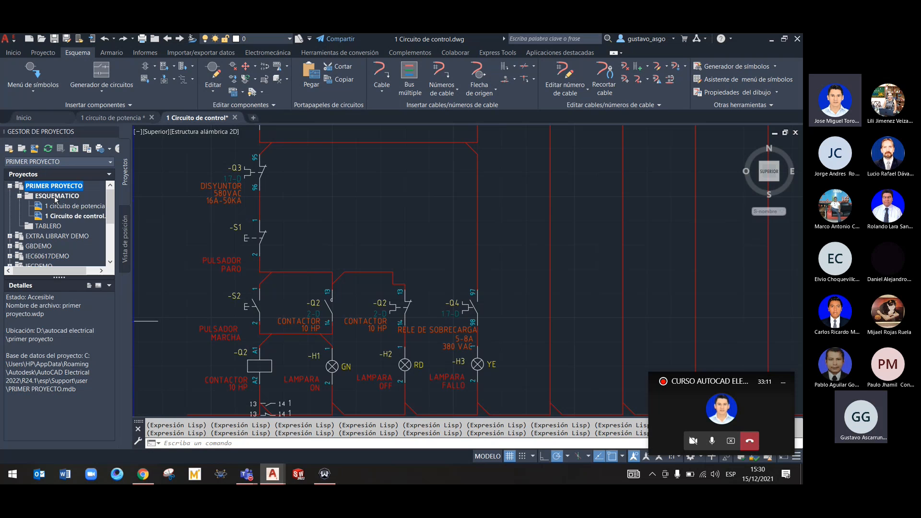
click(55, 196)
click(59, 217)
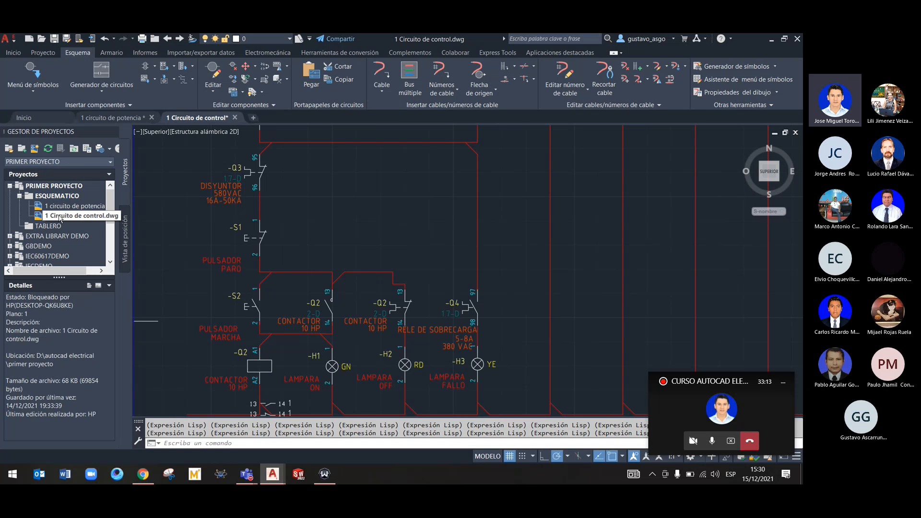
right_click(59, 216)
mouse_move(105, 291)
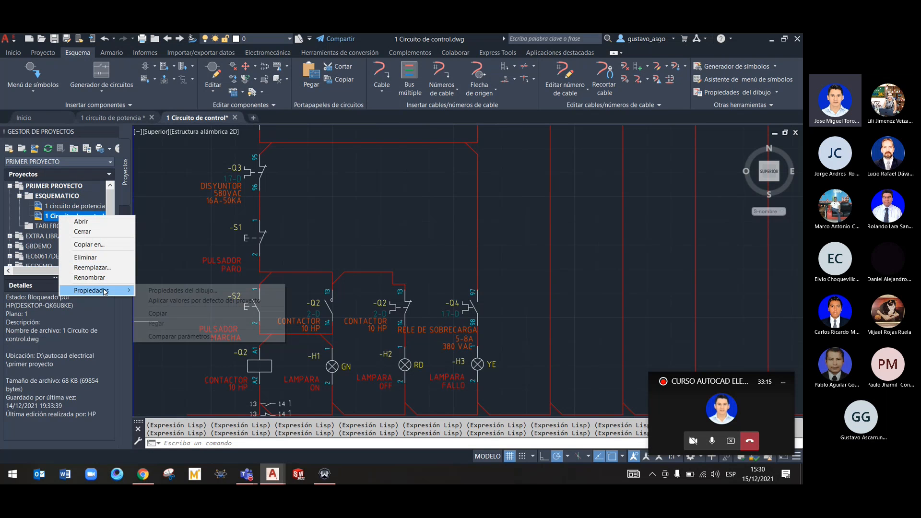
click(182, 291)
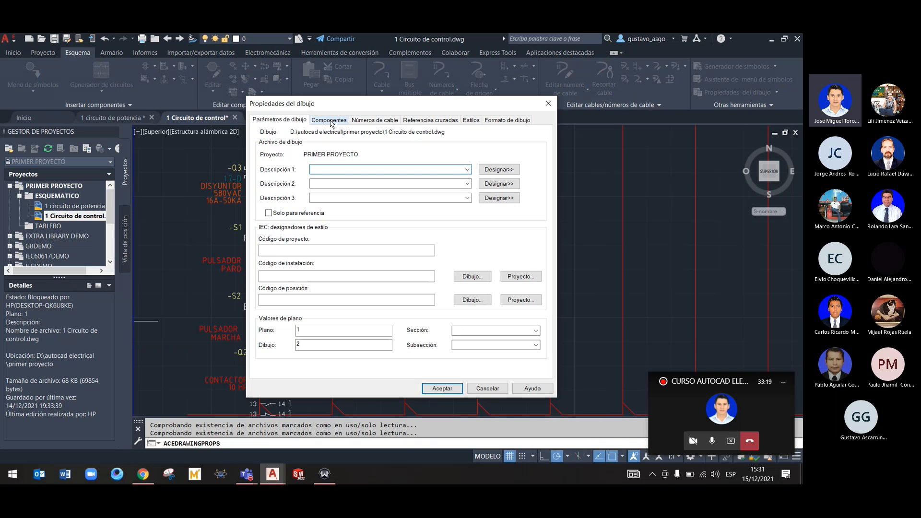
click(472, 120)
click(316, 353)
click(284, 375)
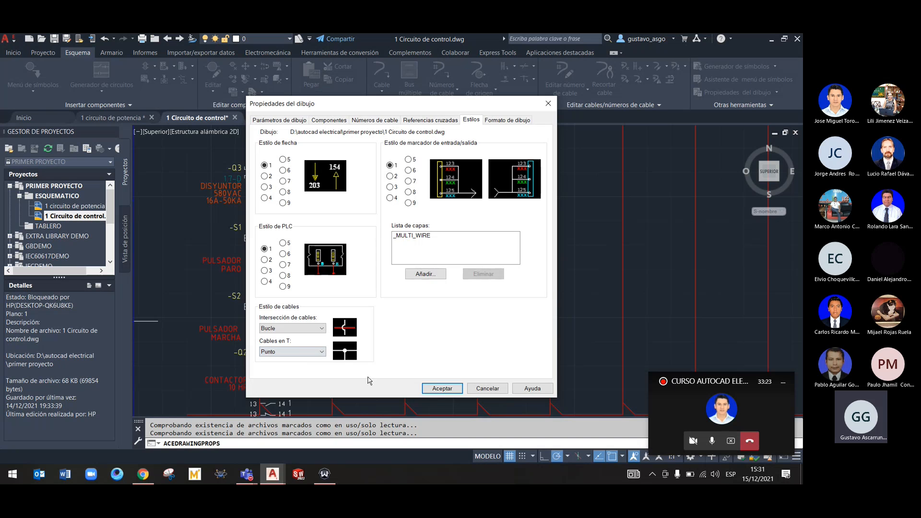
click(442, 388)
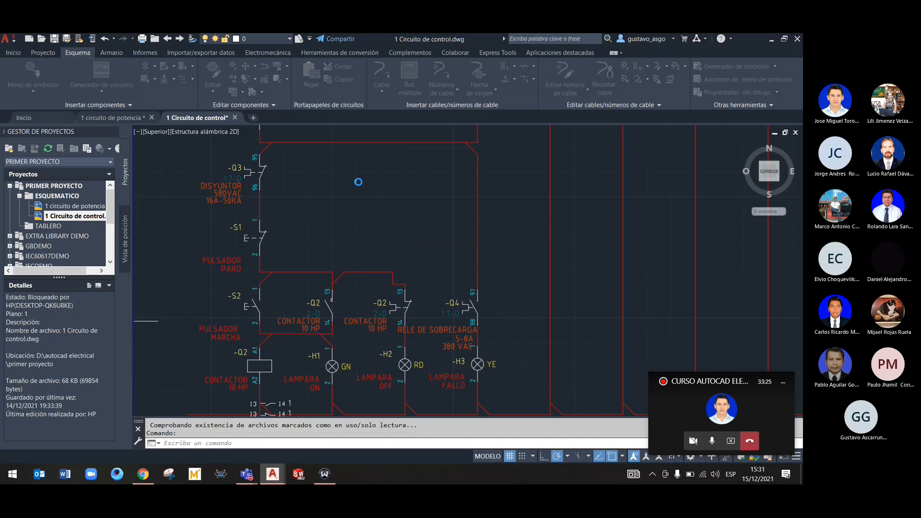
Insert a horizontal RED_2.5mm^2 wire from the line between Q3 and S1 to the Q4 branch's vertical wire
click(382, 72)
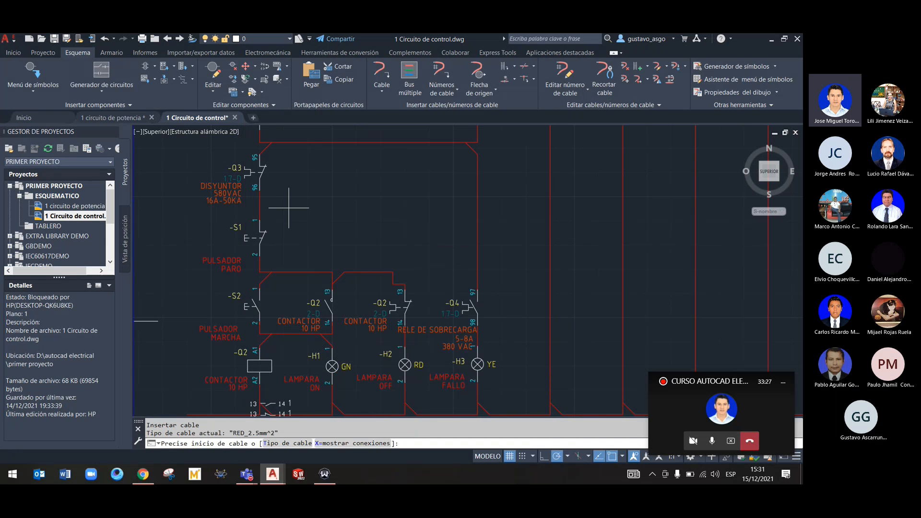
click(259, 205)
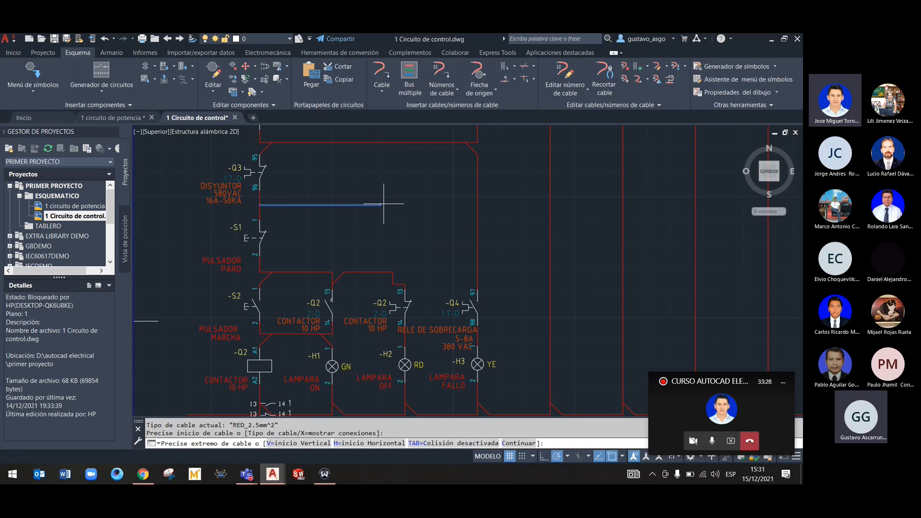
click(478, 205)
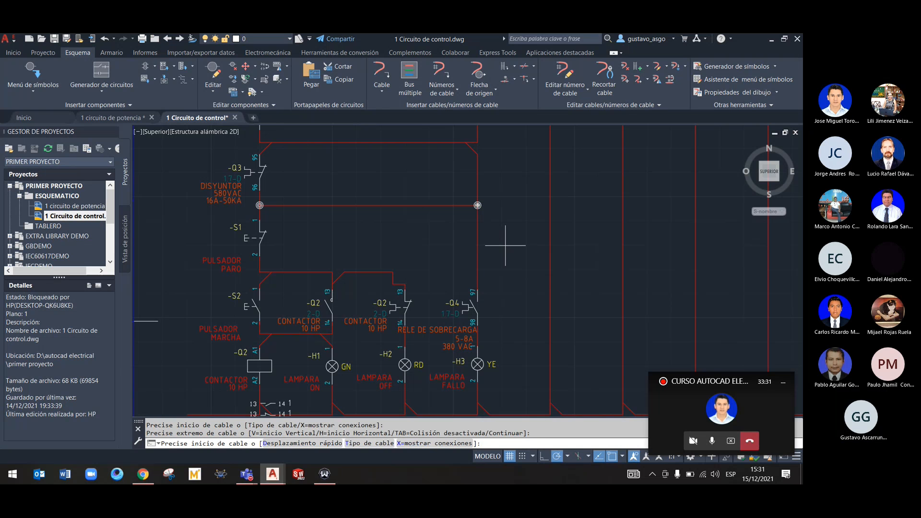
key(Return)
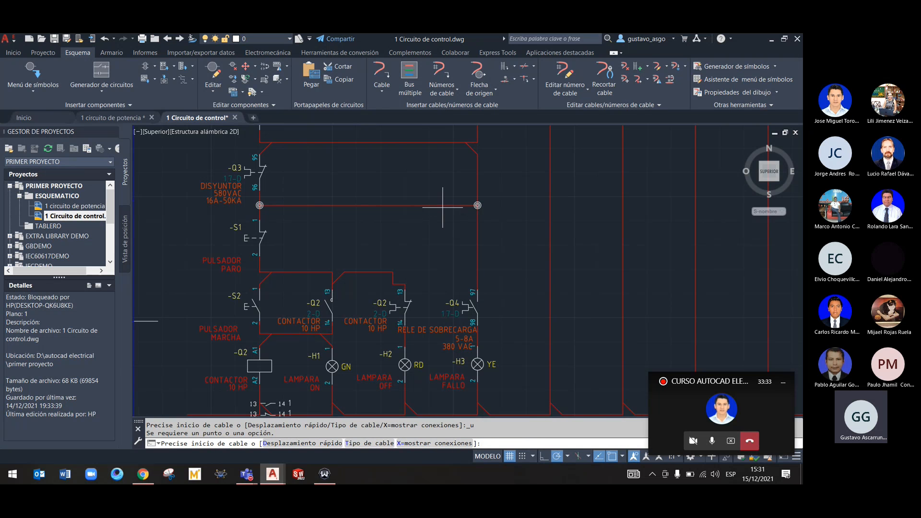
middle_drag(357, 188, 398, 219)
key(Escape)
key(Escape)
Inspect the Q3 auxiliary contact's component data and the project-wide tag list for its family, without changing anything
middle_drag(360, 210, 303, 186)
scroll(305, 243, up, 5)
middle_drag(305, 243, 396, 261)
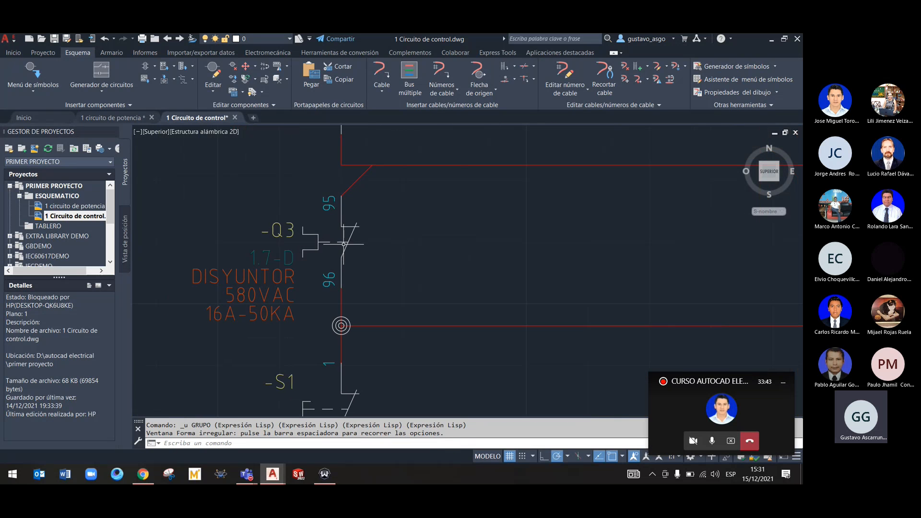
click(343, 253)
right_click(342, 253)
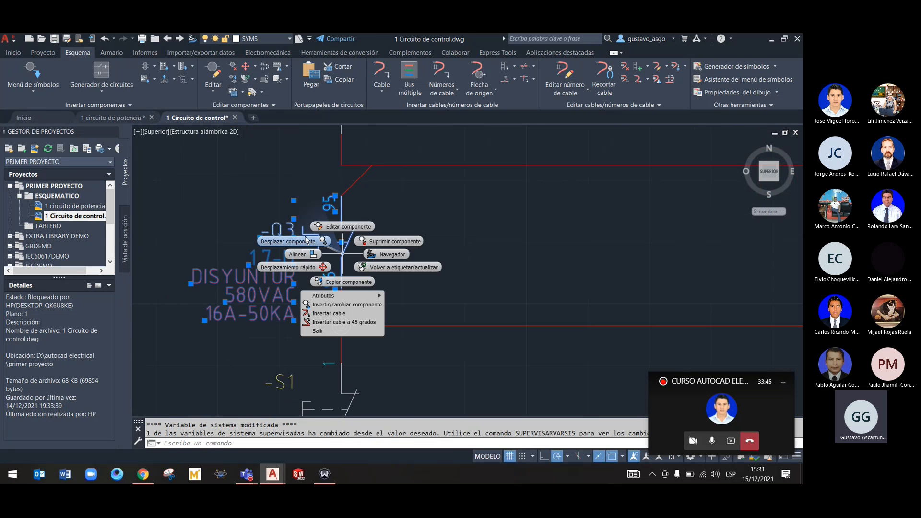
click(342, 227)
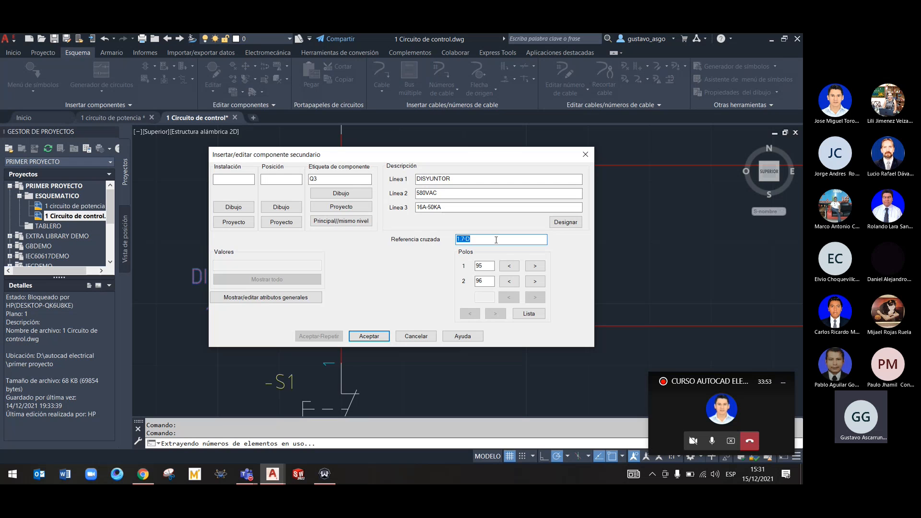
click(355, 208)
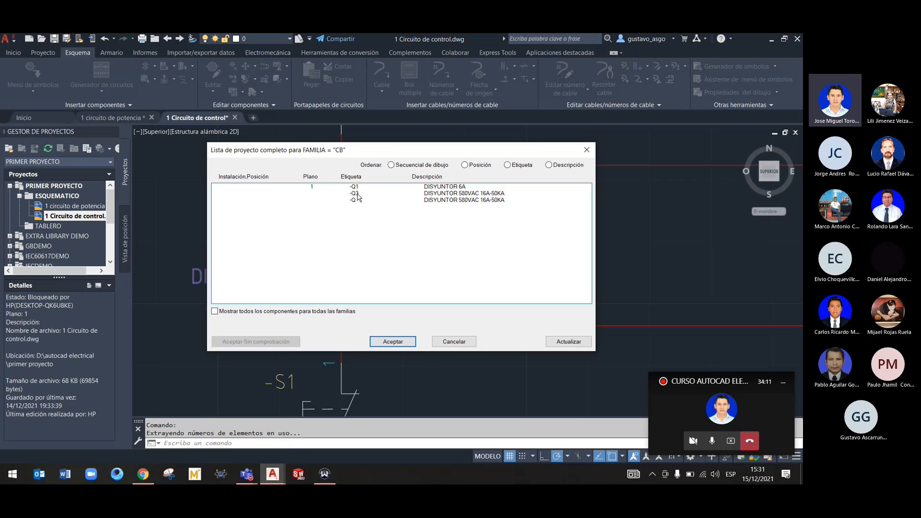
click(439, 342)
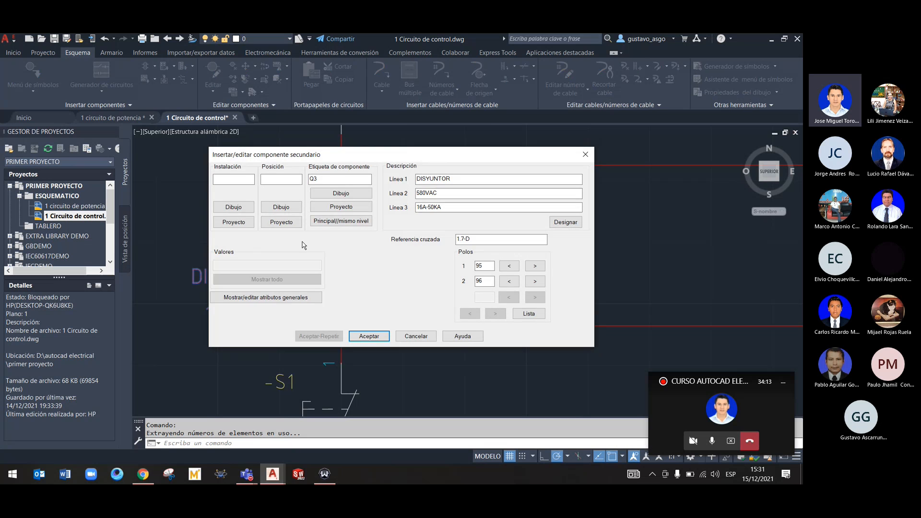
click(434, 339)
Switch to the 1 circuito de potencia drawing and examine the motor branch with breaker Q3, contactor Q and overload relay Q4
click(71, 206)
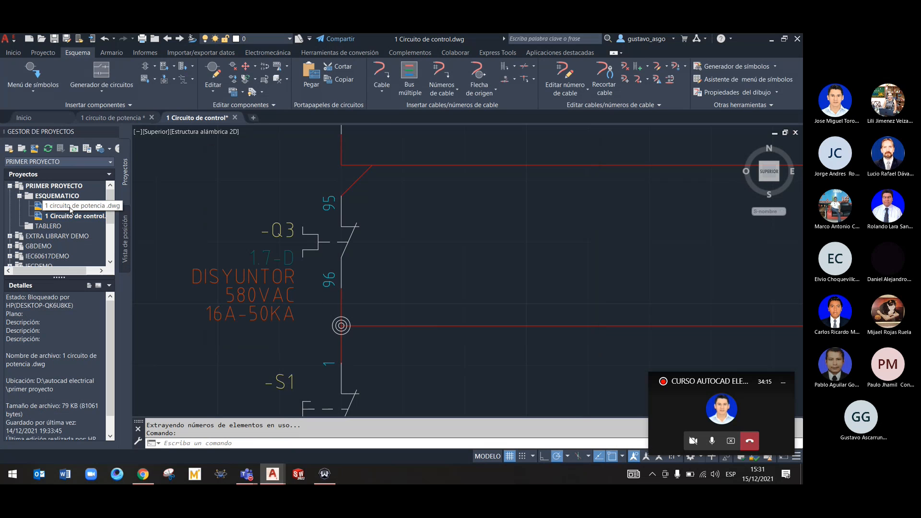
right_click(71, 207)
click(109, 118)
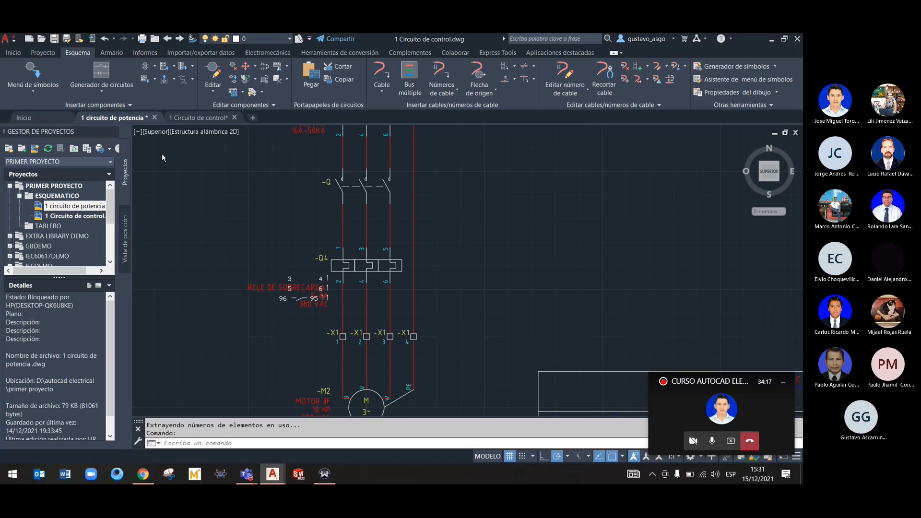
middle_drag(460, 255, 483, 304)
middle_drag(480, 267, 490, 315)
scroll(437, 234, down, 3)
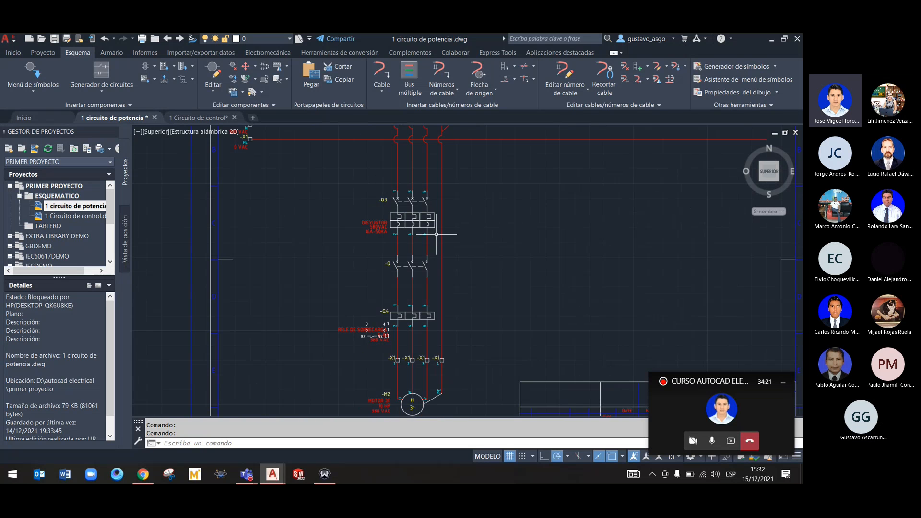
scroll(495, 285, down, 3)
scroll(513, 283, up, 2)
scroll(512, 285, down, 2)
Examine the title block of the 1 circuito de potencia drawing, including its SCALE, SHEETS and FILENAME fields
middle_drag(512, 286, 377, 230)
scroll(488, 316, up, 2)
middle_drag(487, 316, 418, 253)
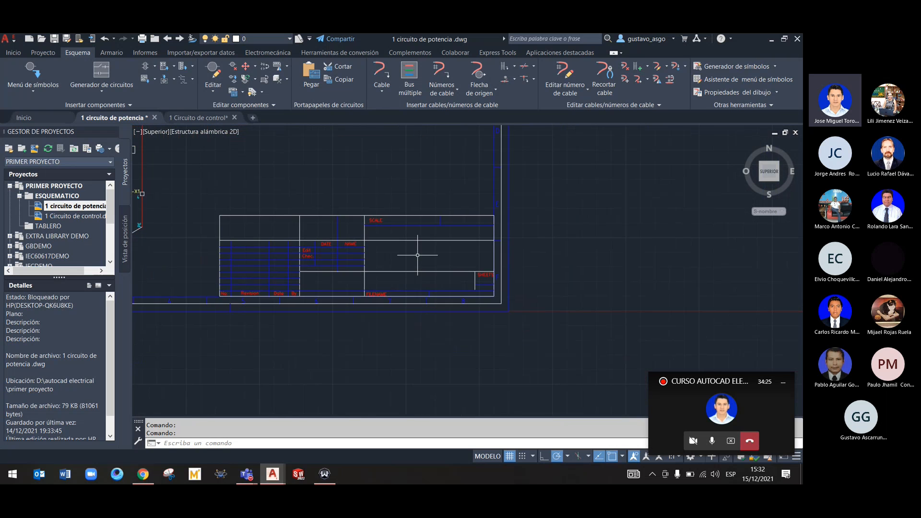
scroll(412, 256, up, 2)
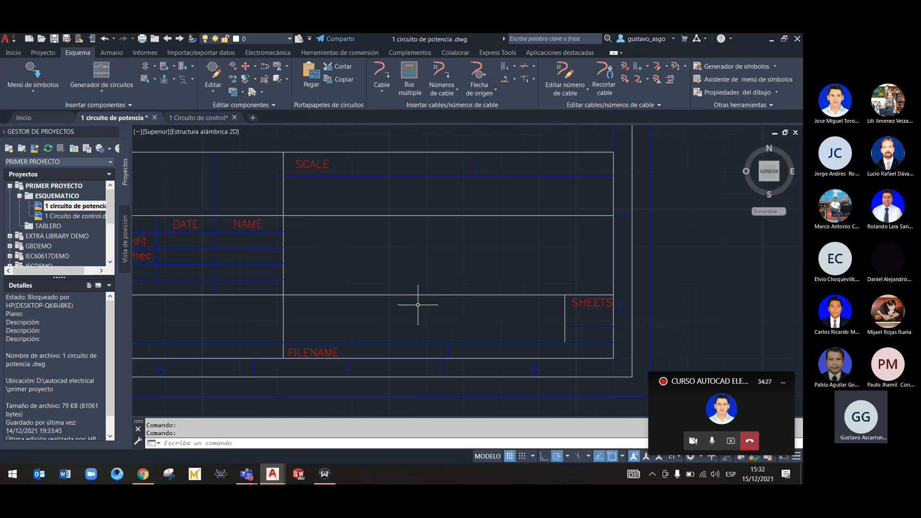
scroll(419, 306, down, 2)
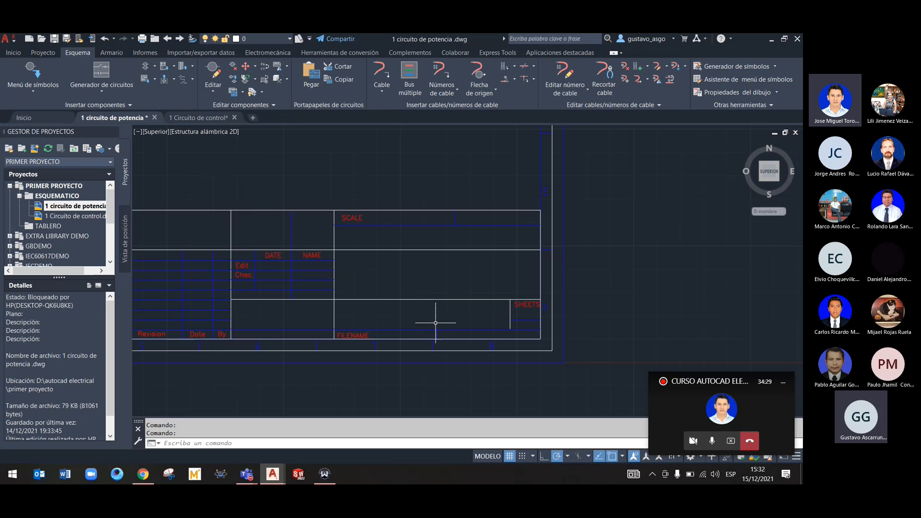
right_click(518, 307)
click(458, 271)
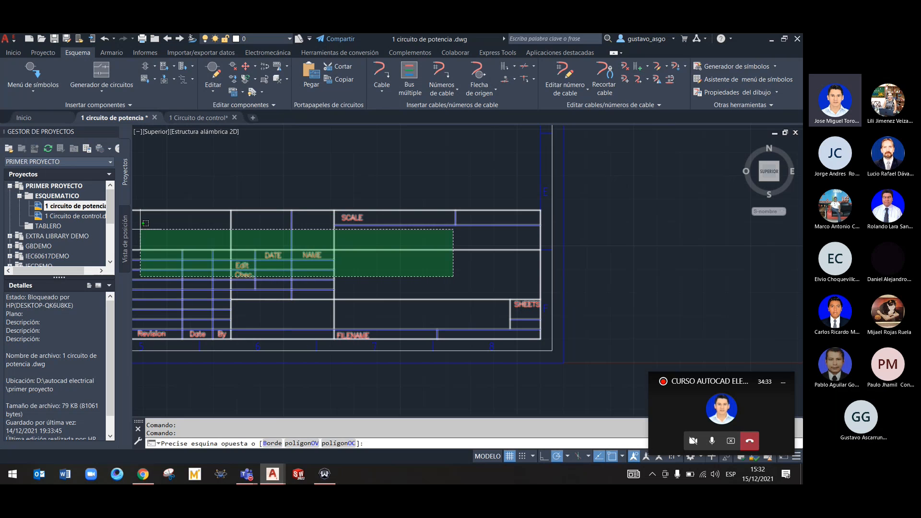
click(133, 147)
key(Escape)
Set both the Plano and Dibujo values to 1 in the drawing properties of 1 circuito de potencia
right_click(67, 206)
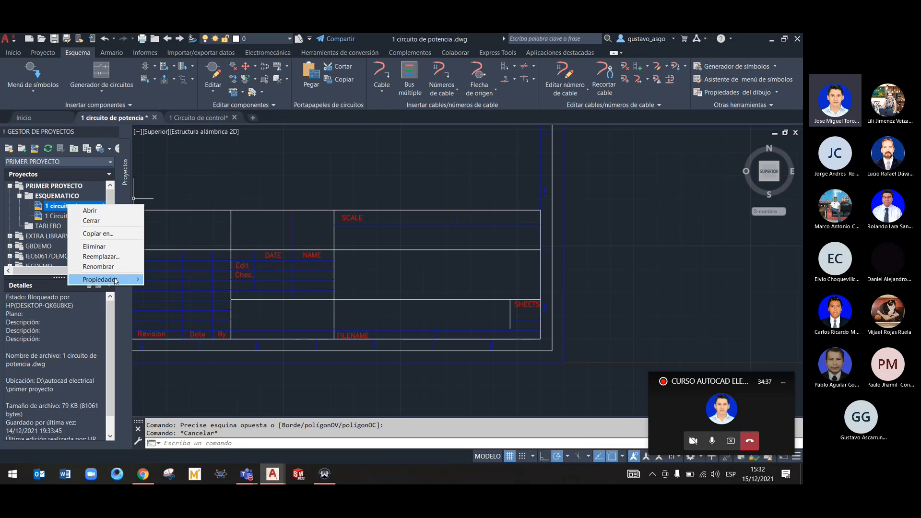
mouse_move(117, 280)
click(212, 283)
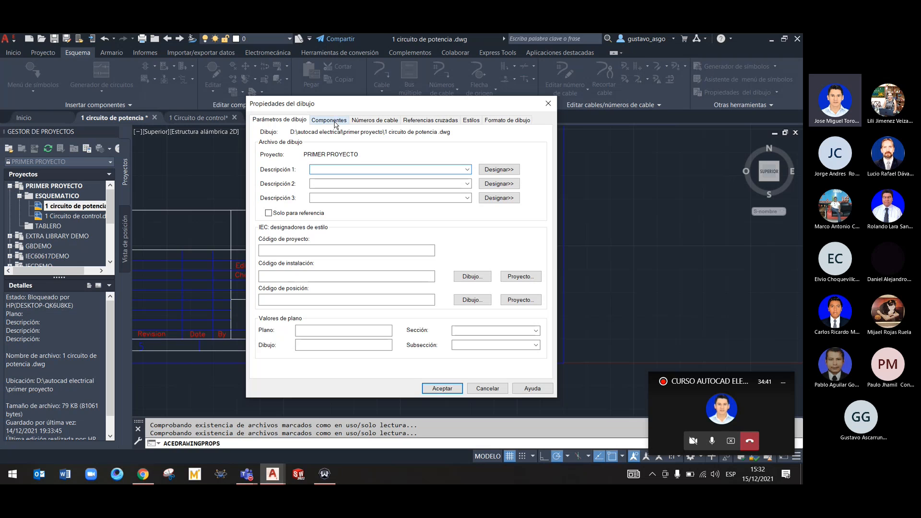
click(467, 330)
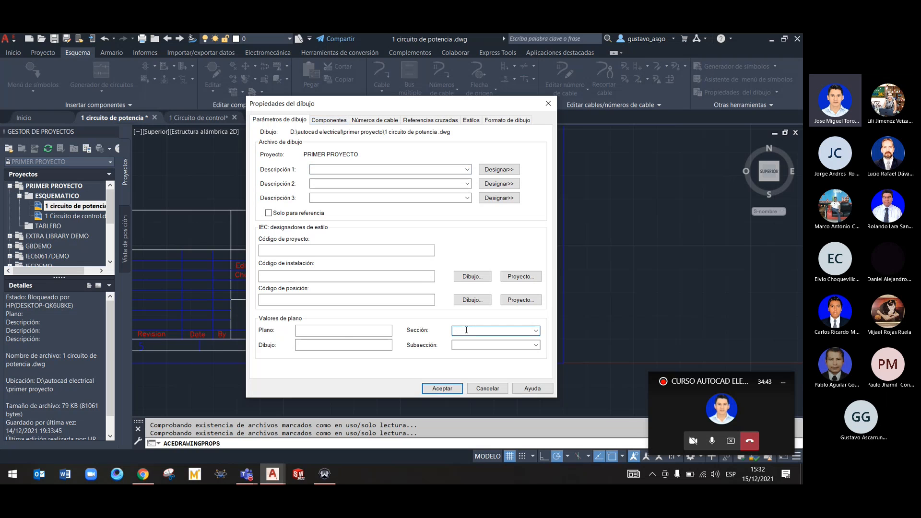
click(339, 333)
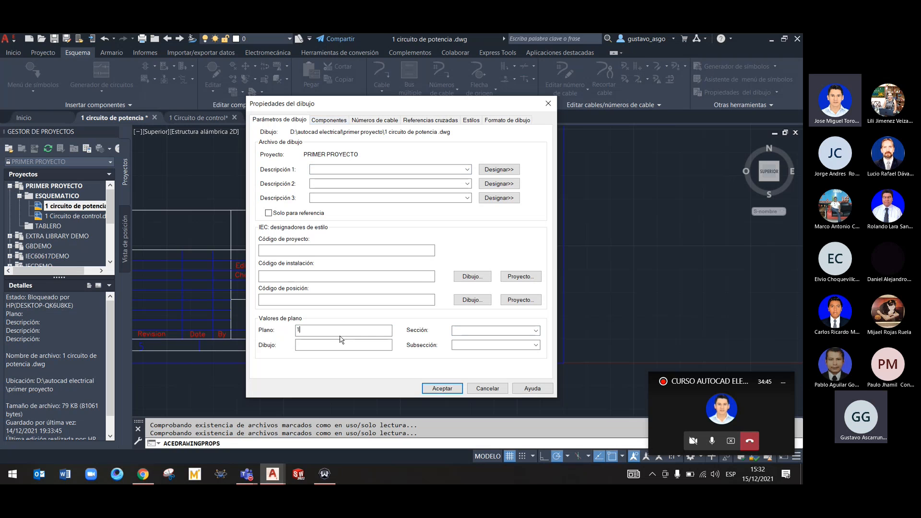
text(1)
click(338, 346)
text(1)
click(434, 388)
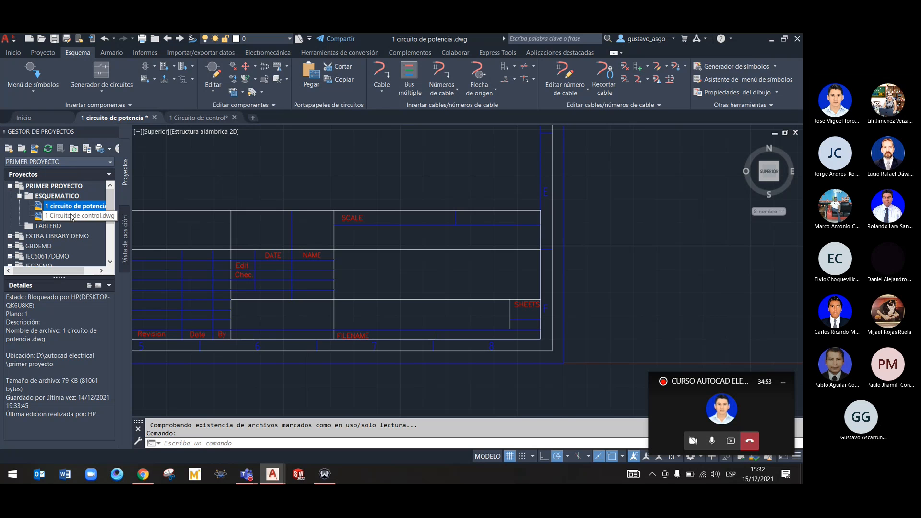
Set the Plano value to 2 in the drawing properties of 1 Circuito de control
right_click(70, 216)
mouse_move(111, 288)
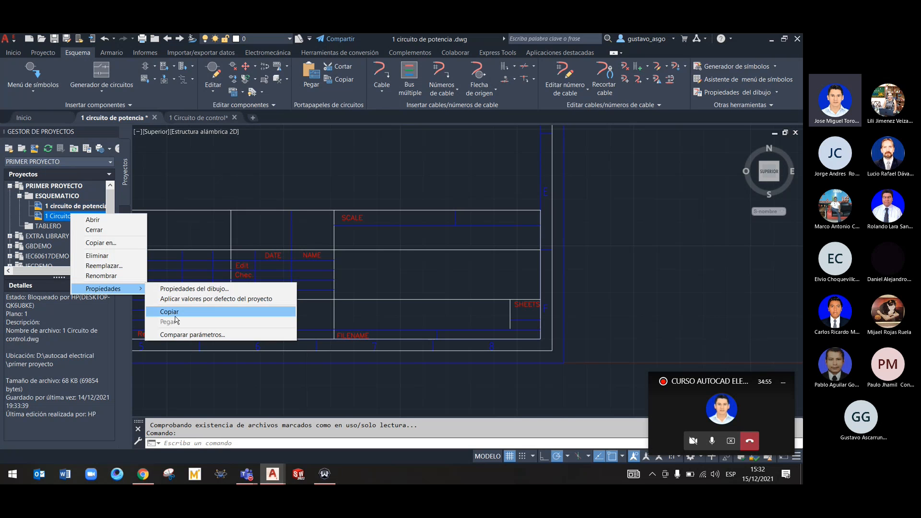
click(200, 289)
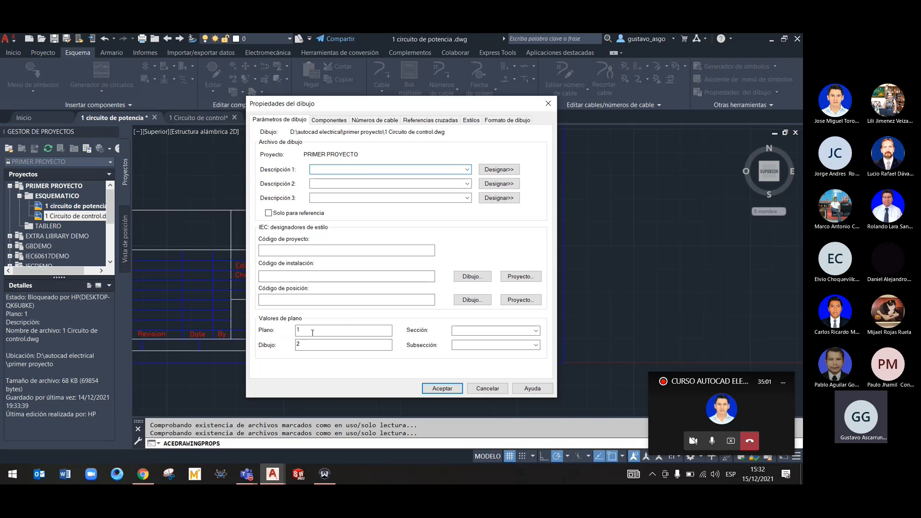
click(312, 332)
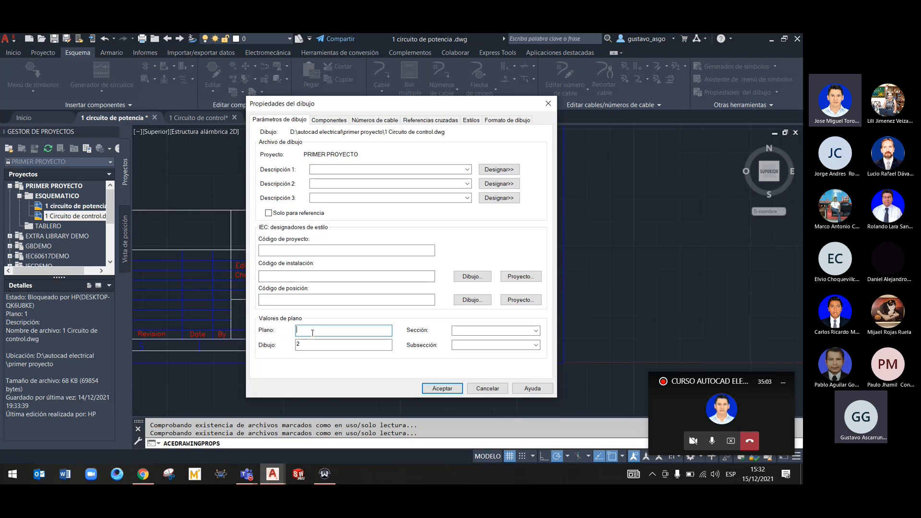
click(448, 387)
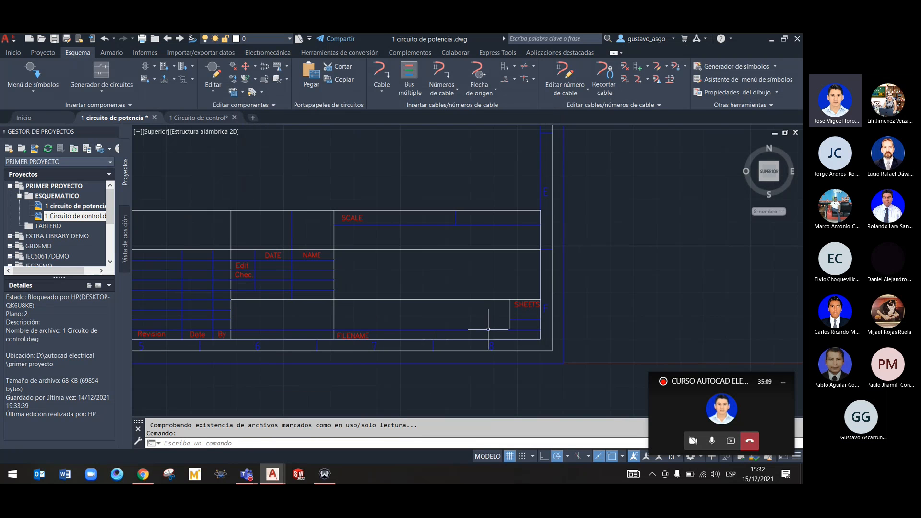
Switch to the 1 Circuito de control drawing and bring its ladder circuit into view
scroll(304, 197, down, 4)
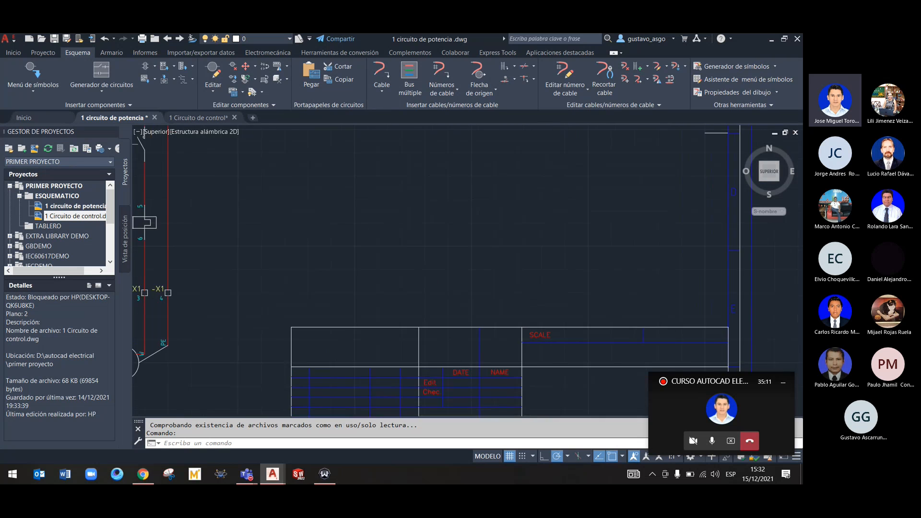
click(197, 118)
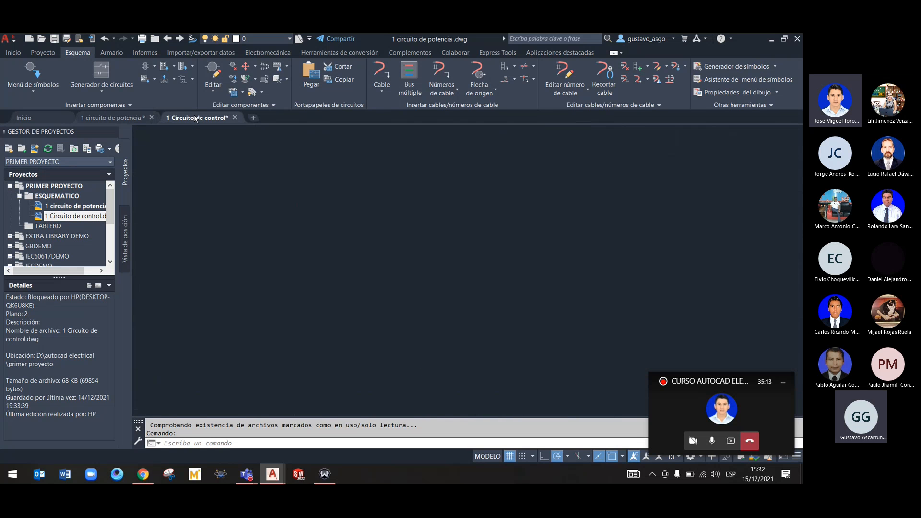
scroll(411, 268, down, 4)
scroll(454, 271, down, 1)
middle_drag(455, 272, 360, 237)
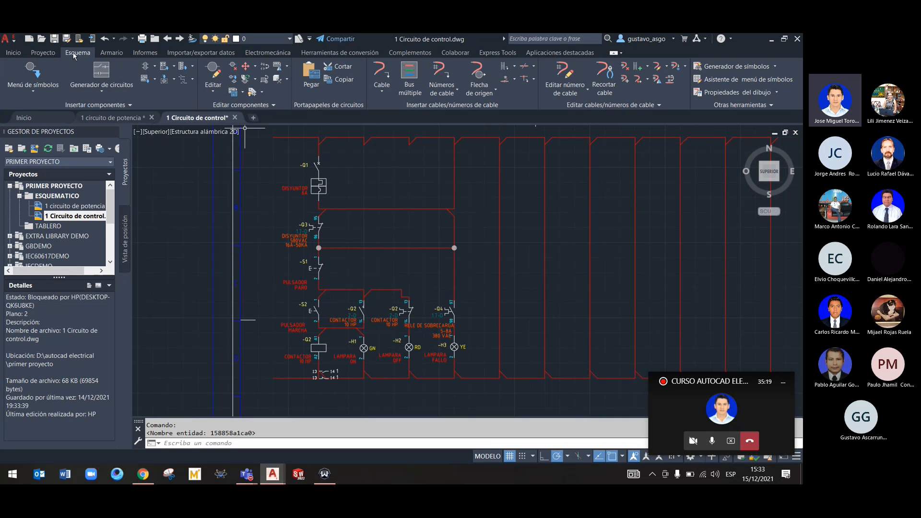
Configure a project-wide update with a new Plano (%S) sequence starting at 1 and the Dibujo (%D) value enabled but blank
click(43, 53)
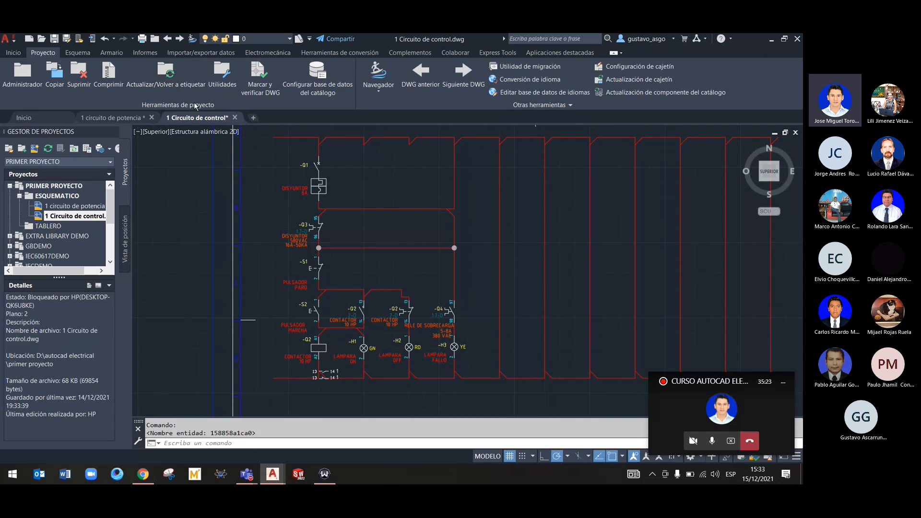
click(157, 87)
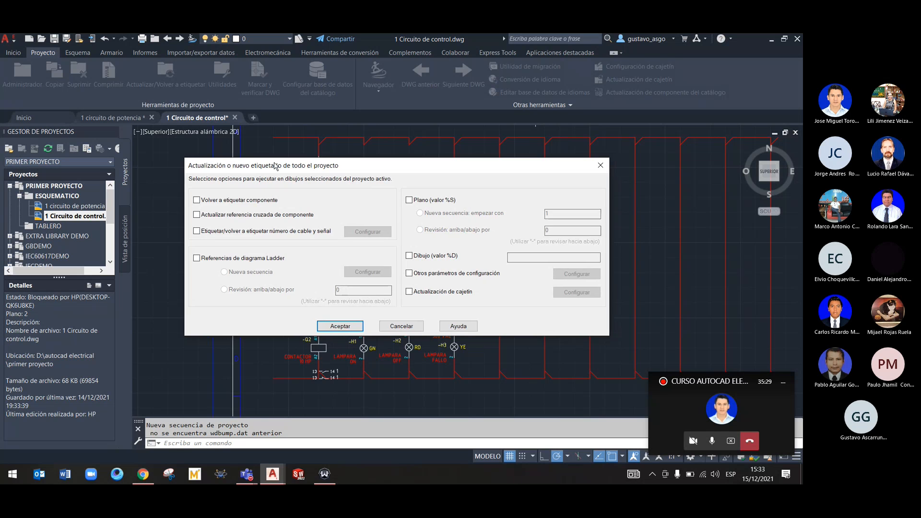
drag(276, 160, 270, 139)
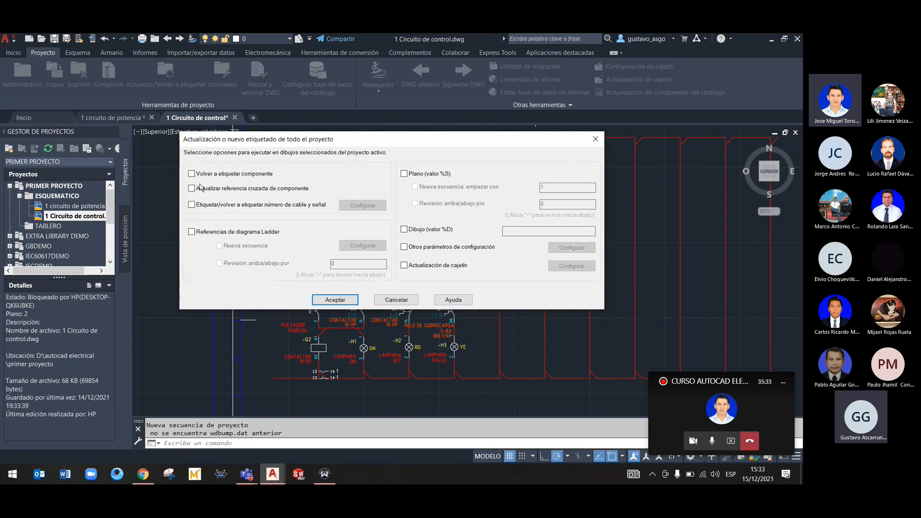
click(405, 174)
click(404, 174)
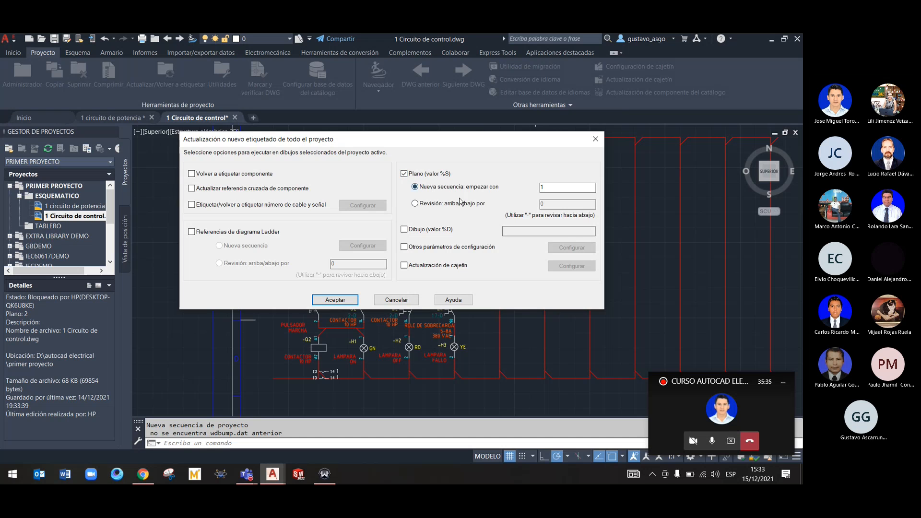
drag(546, 143, 482, 140)
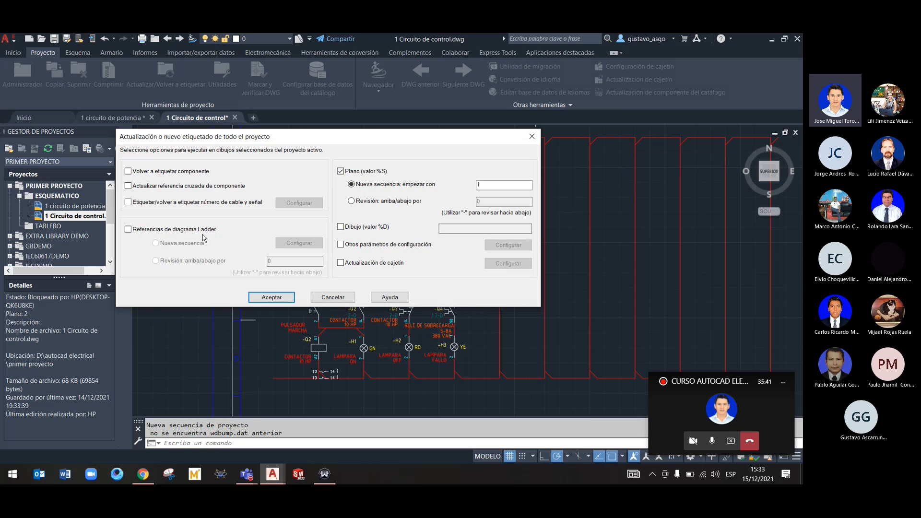
click(341, 227)
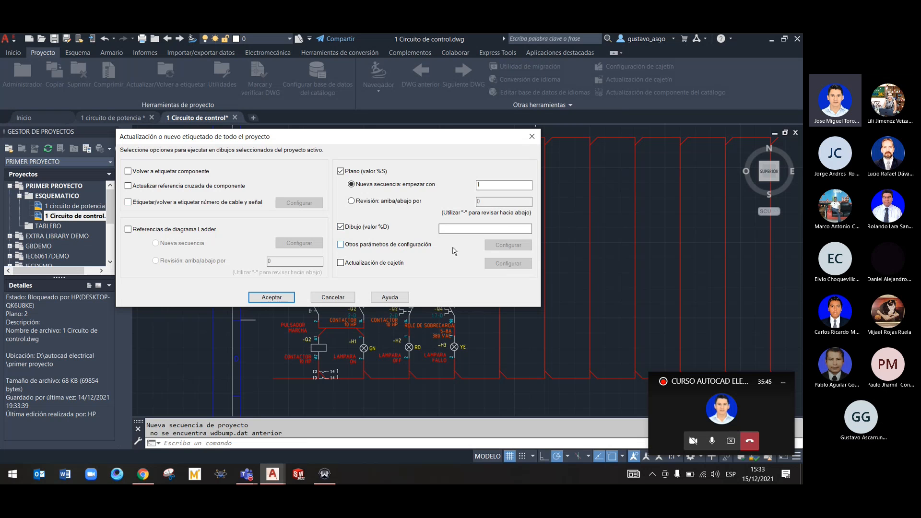
Run the project-wide update on all drawings of PRIMER PROYECTO
click(281, 298)
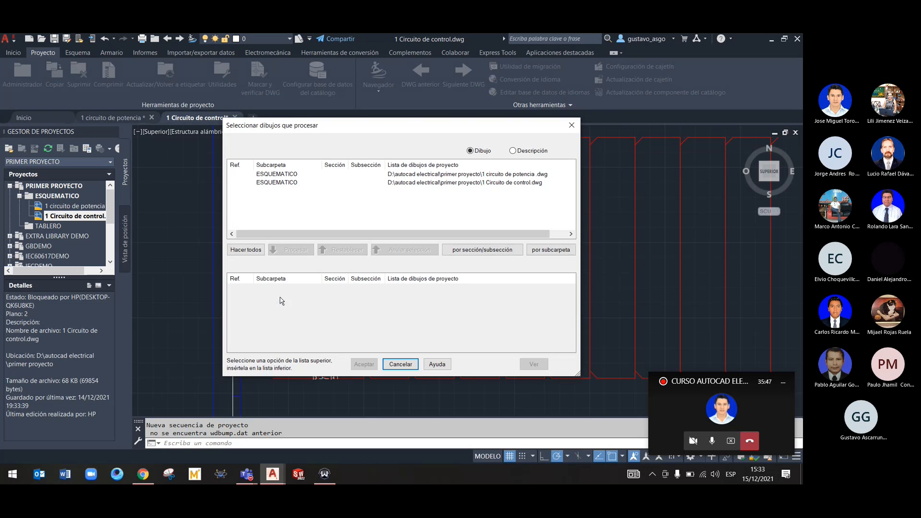
drag(407, 126, 379, 120)
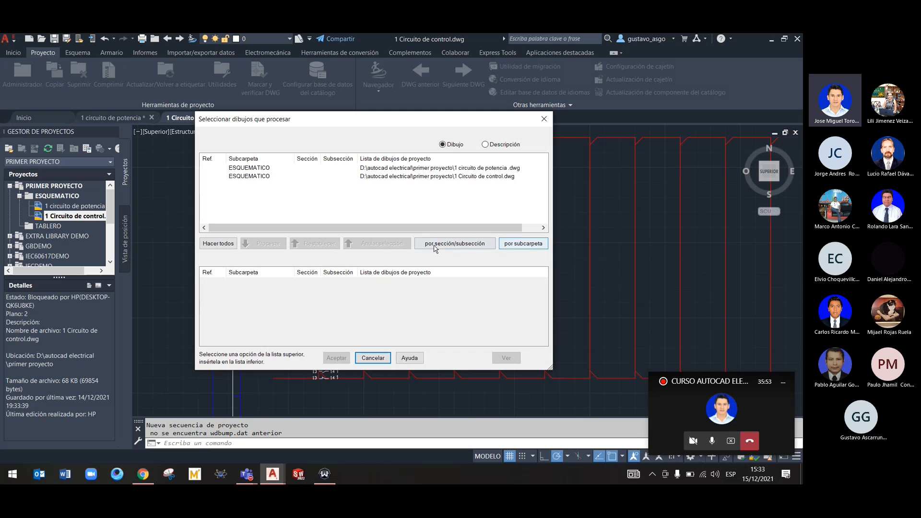
click(215, 245)
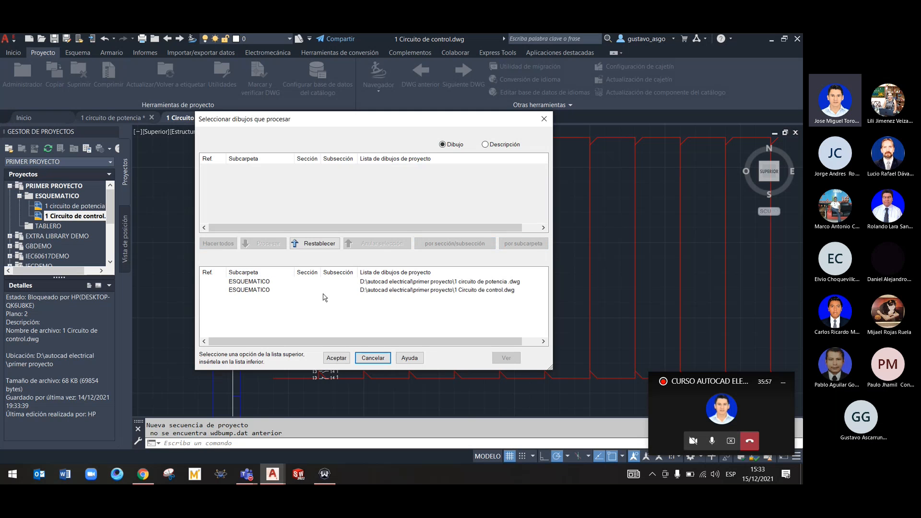
click(336, 358)
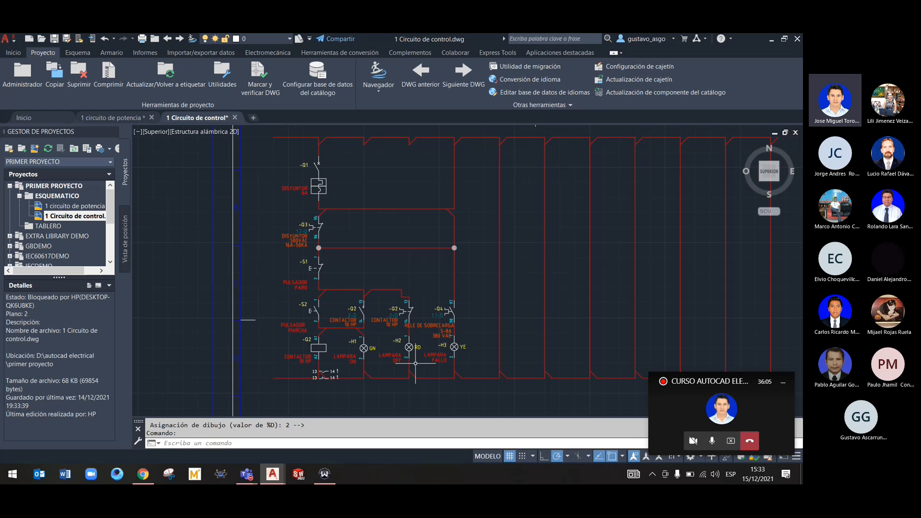
Set up a title block update covering Descripción de dibujo, Dibujo (%D), Plano (%S) and a Máximo de plano of 2
mouse_move(416, 363)
middle_down()
mouse_move(319, 257)
mouse_move(336, 254)
middle_up()
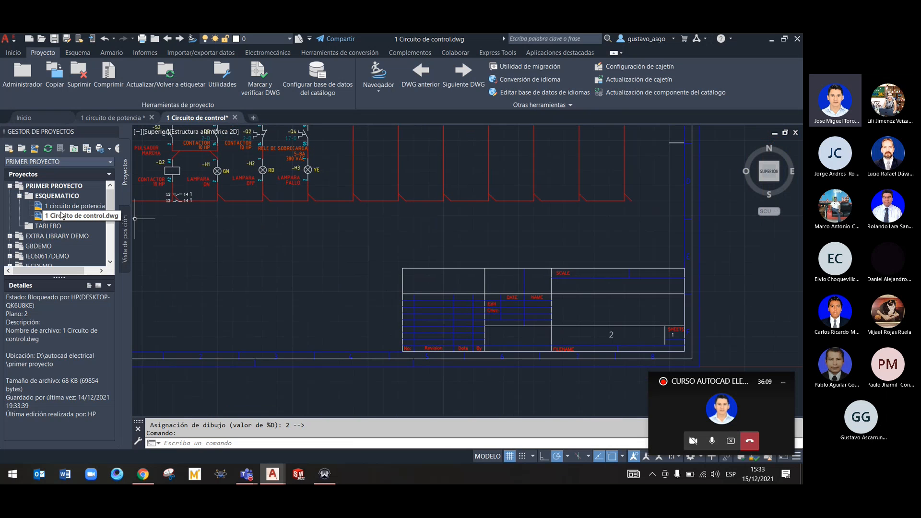
right_click(46, 186)
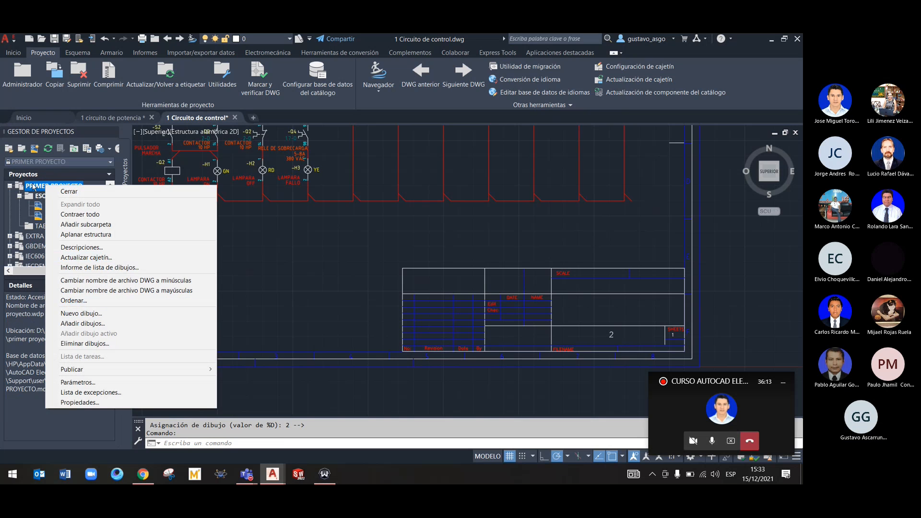
click(33, 184)
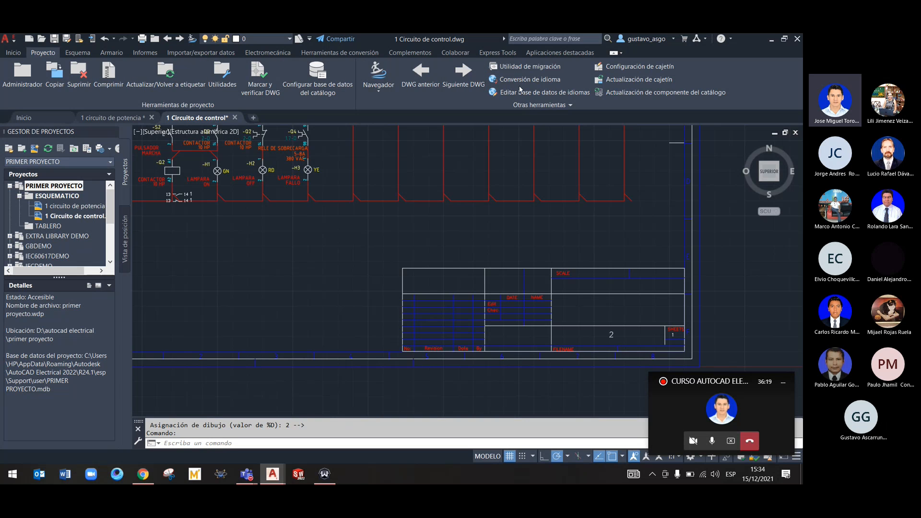
click(635, 79)
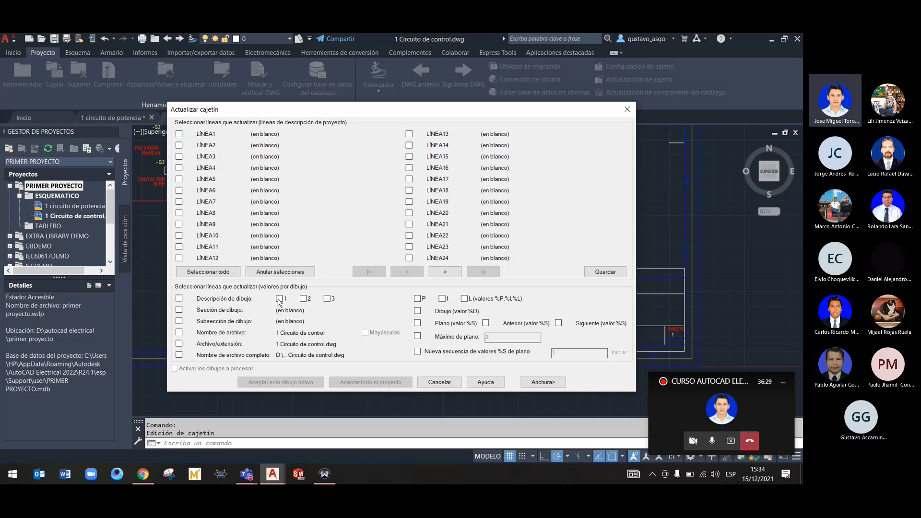
click(180, 299)
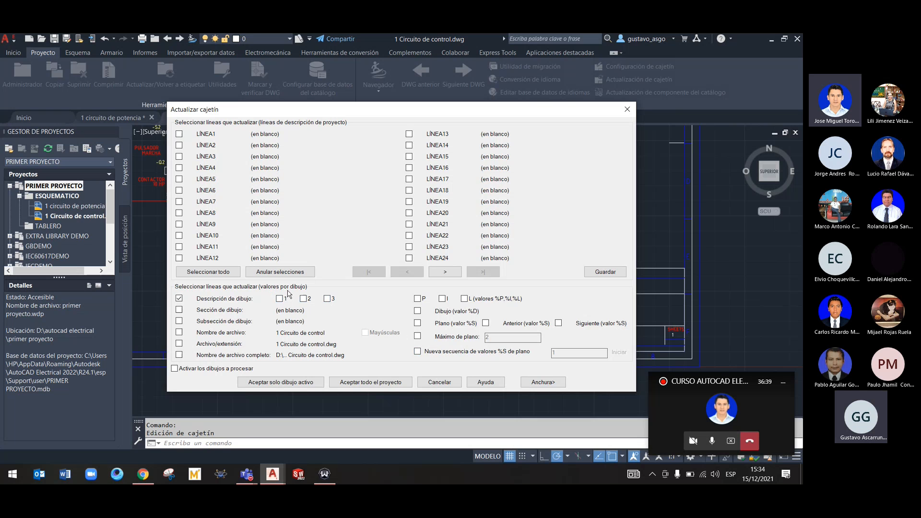
mouse_move(303, 109)
mouse_down()
mouse_move(237, 96)
mouse_move(193, 99)
mouse_move(290, 112)
mouse_up()
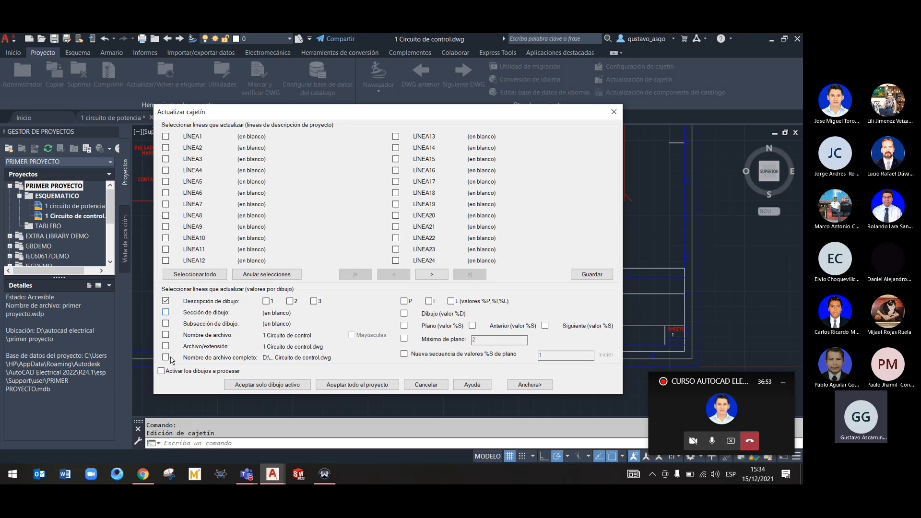
click(161, 372)
click(162, 371)
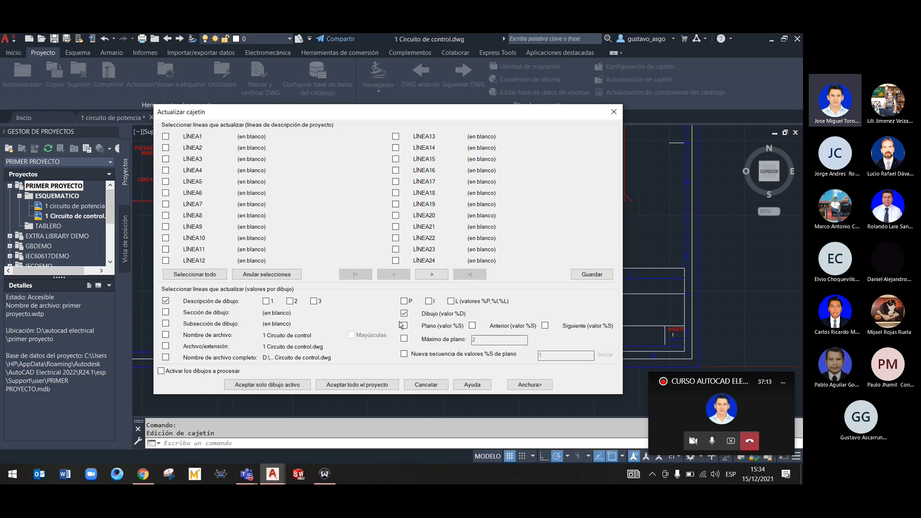
click(404, 327)
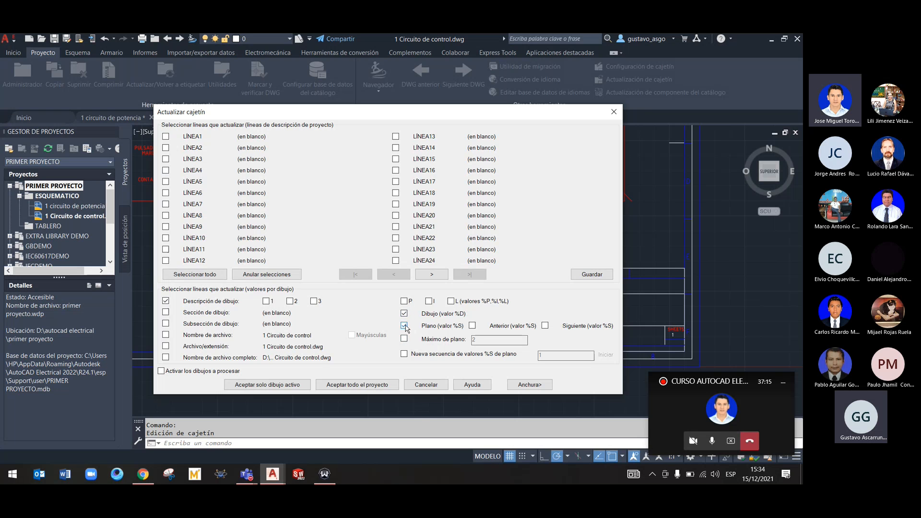
click(407, 342)
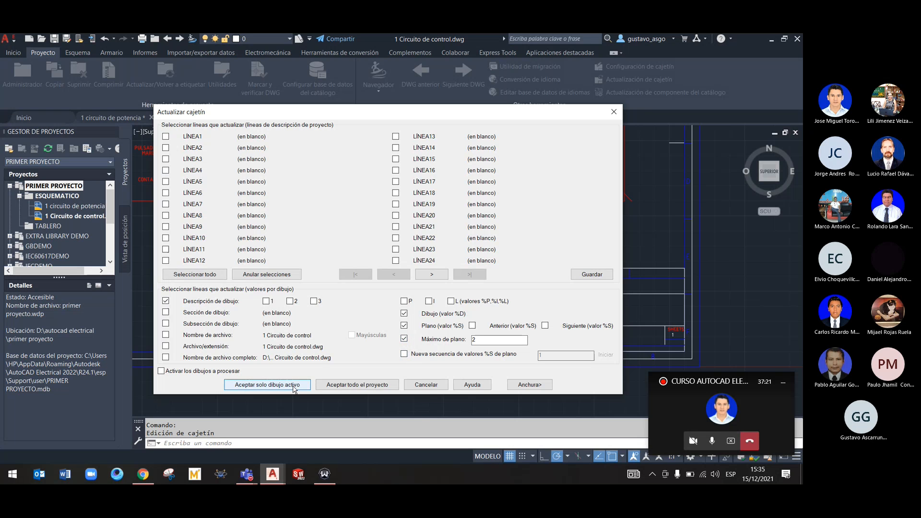
Run the title block update on all drawings of the project and check the title block of 1 circuito de potencia
click(340, 385)
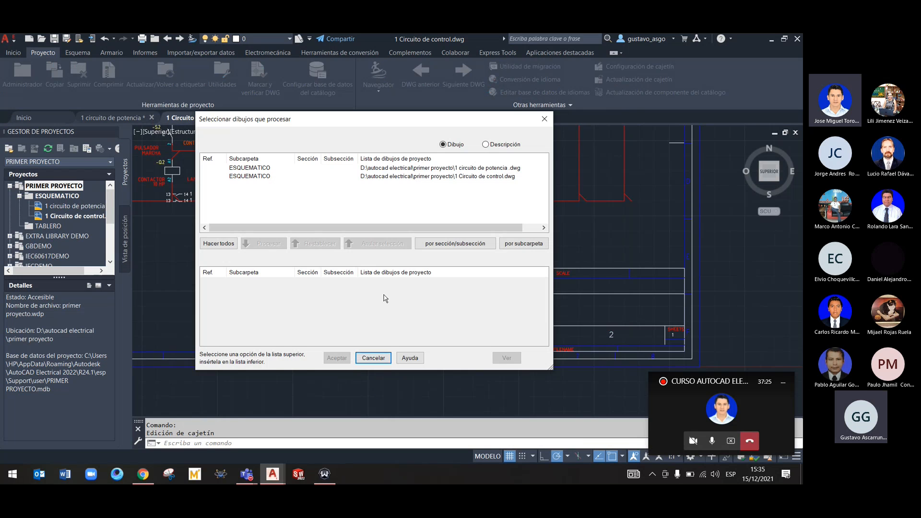
click(218, 243)
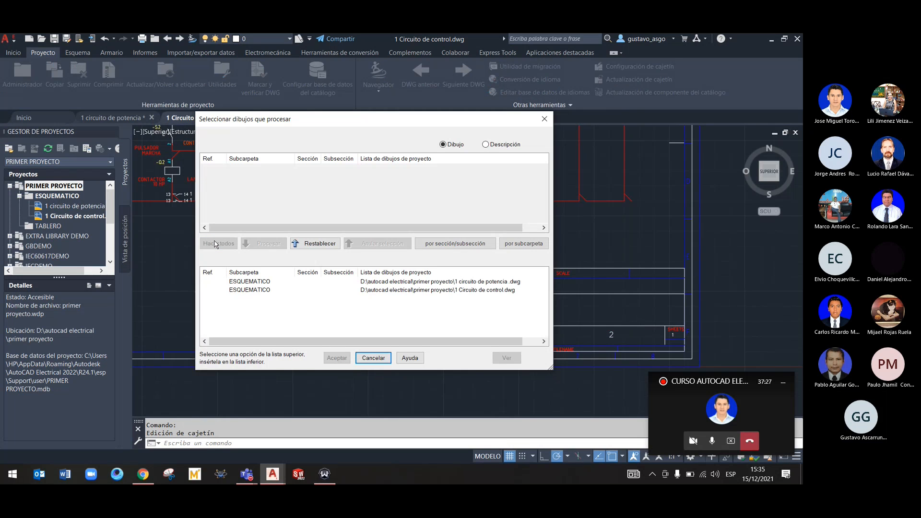
click(342, 358)
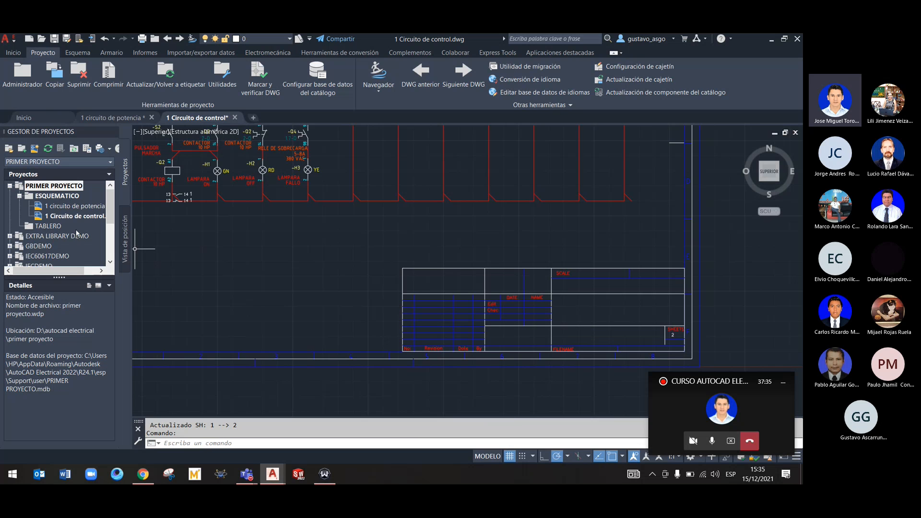
double_click(72, 206)
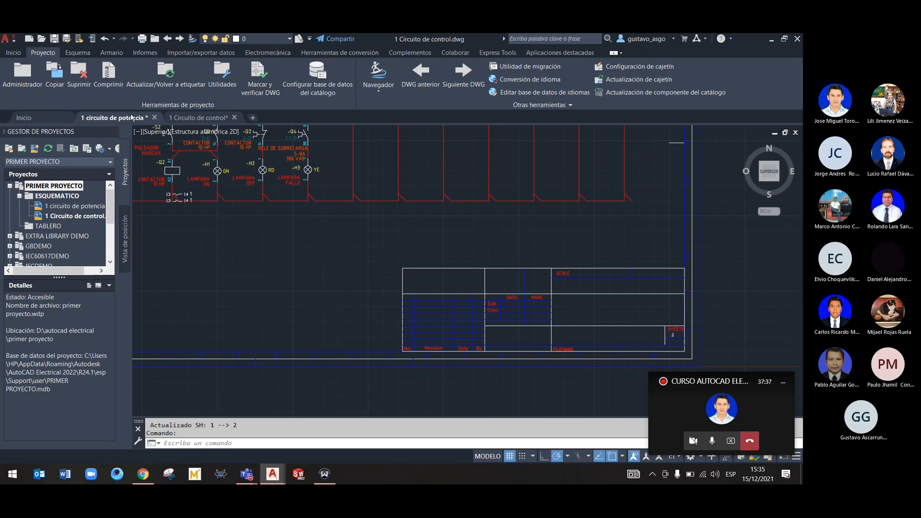
scroll(449, 309, up, 5)
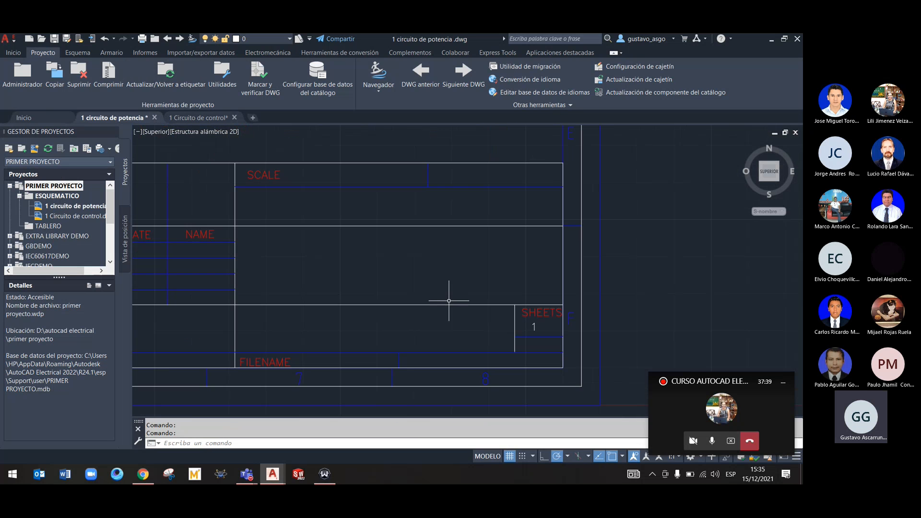
Switch to 1 Circuito de control and open the 580VAC DISYUNTOR auxiliary contact for editing
click(197, 117)
mouse_move(335, 264)
middle_down()
mouse_move(327, 261)
mouse_move(422, 397)
mouse_move(204, 311)
mouse_move(369, 410)
middle_up()
scroll(234, 190, up, 2)
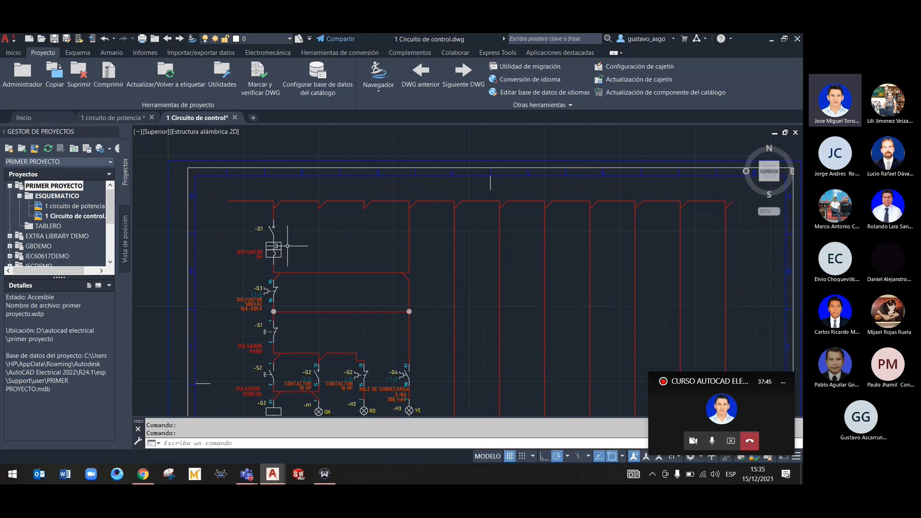
scroll(307, 241, up, 4)
scroll(306, 242, down, 4)
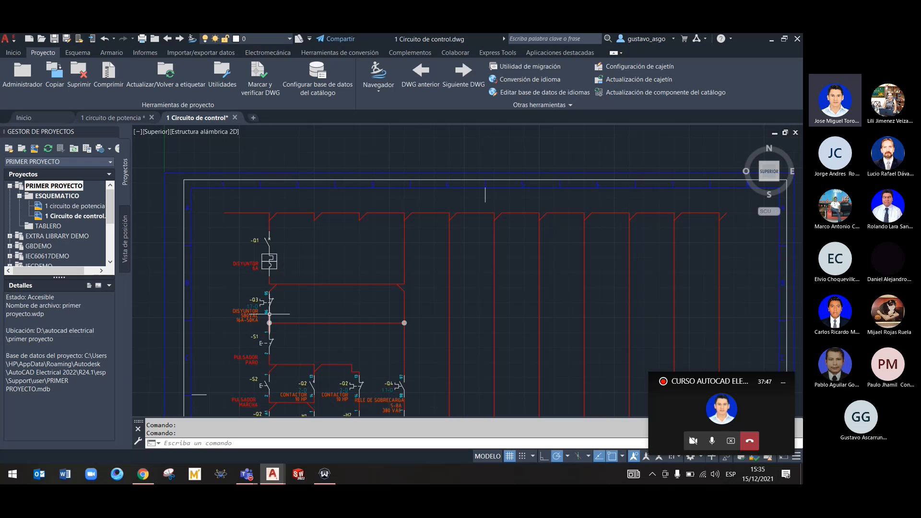
right_click(259, 304)
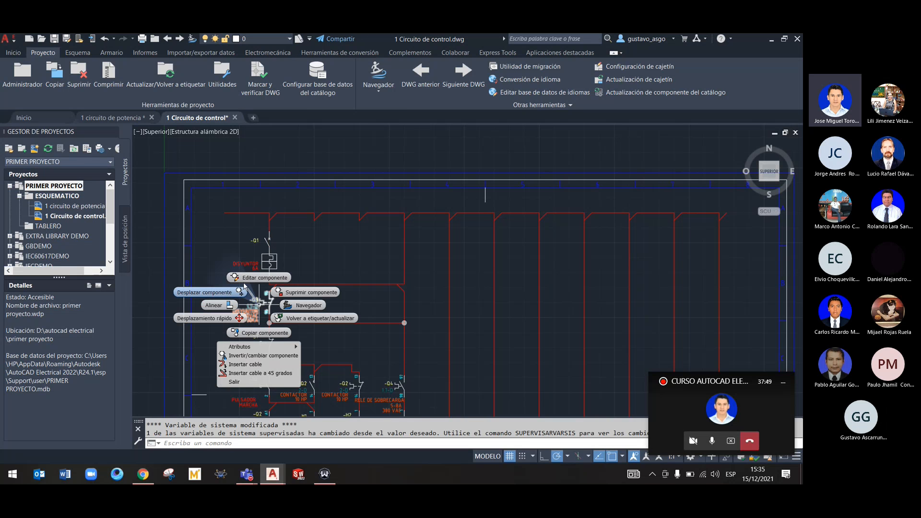
click(251, 277)
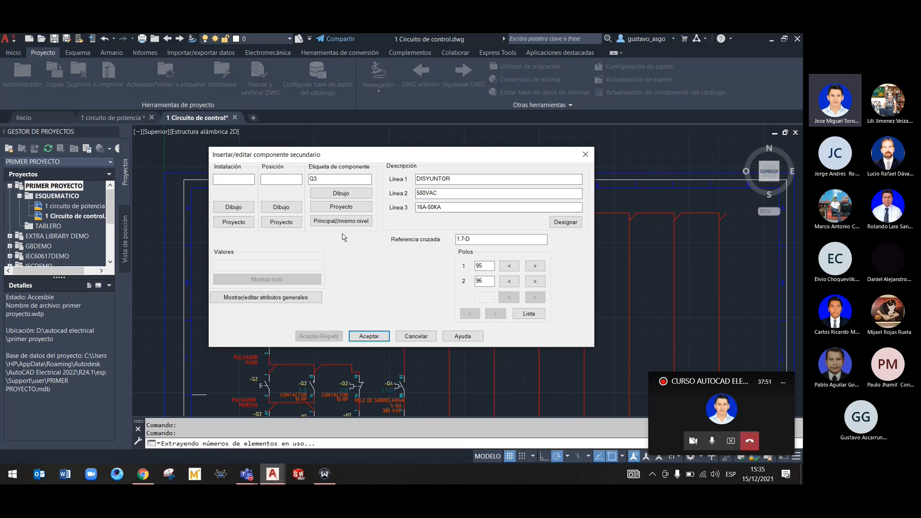
Assign the -Q3 tag from the project's component list to the DISYUNTOR contact and clear its cross-reference
click(349, 207)
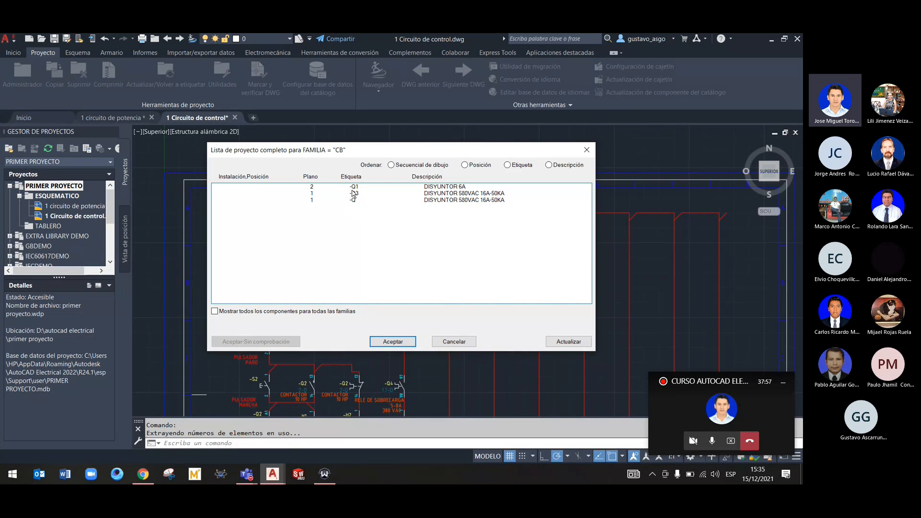
click(364, 194)
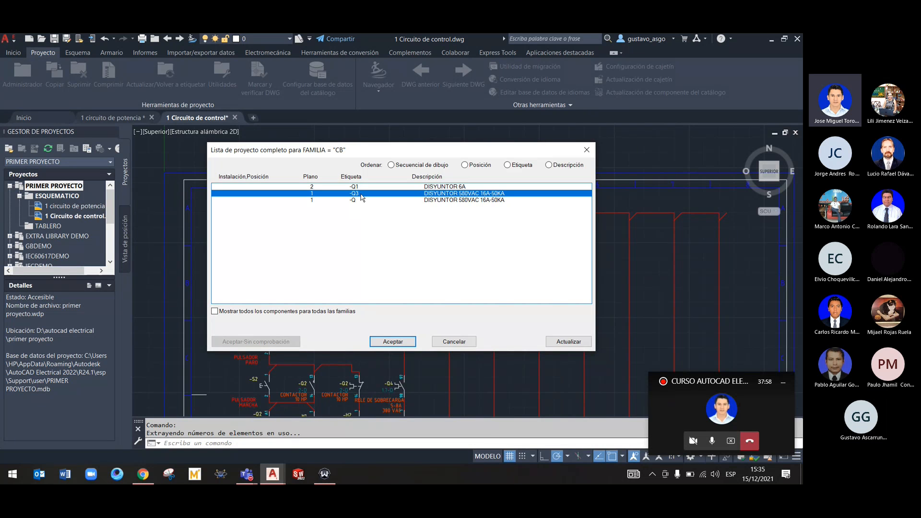
click(406, 343)
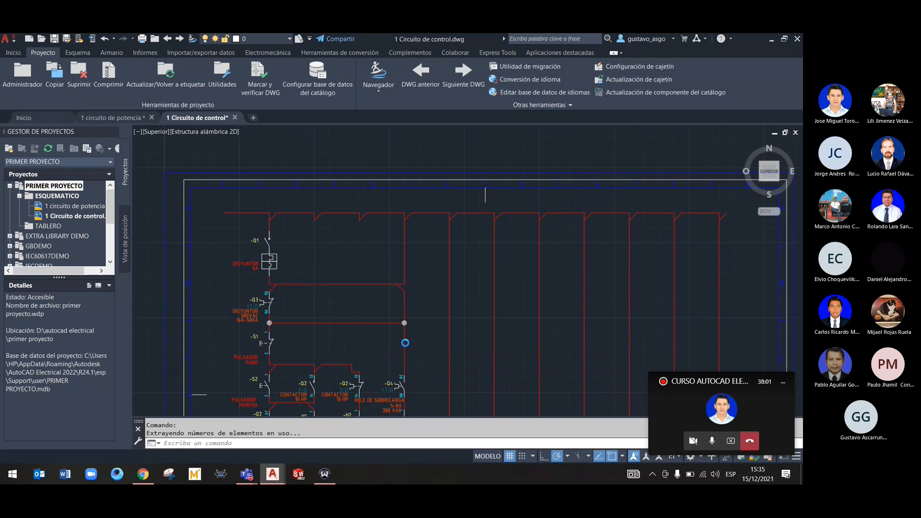
click(481, 240)
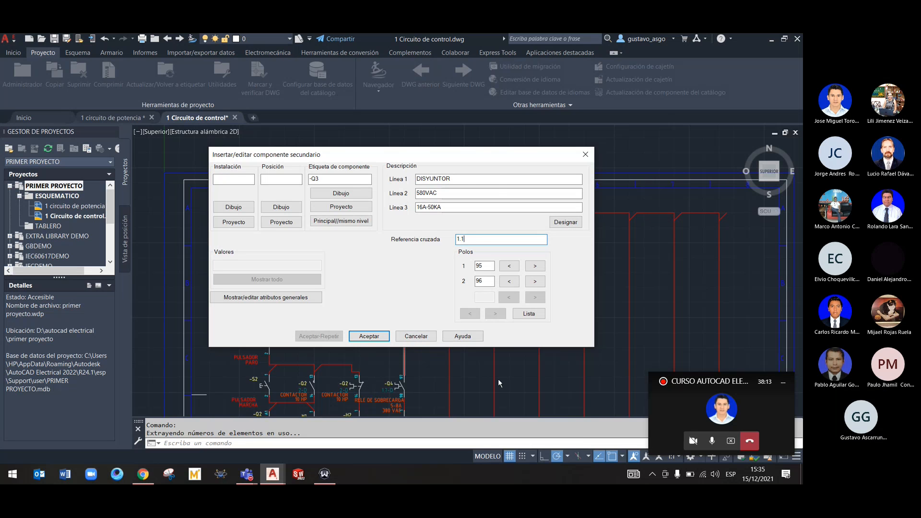
mouse_move(432, 155)
mouse_down()
mouse_move(466, 153)
mouse_move(505, 120)
mouse_up()
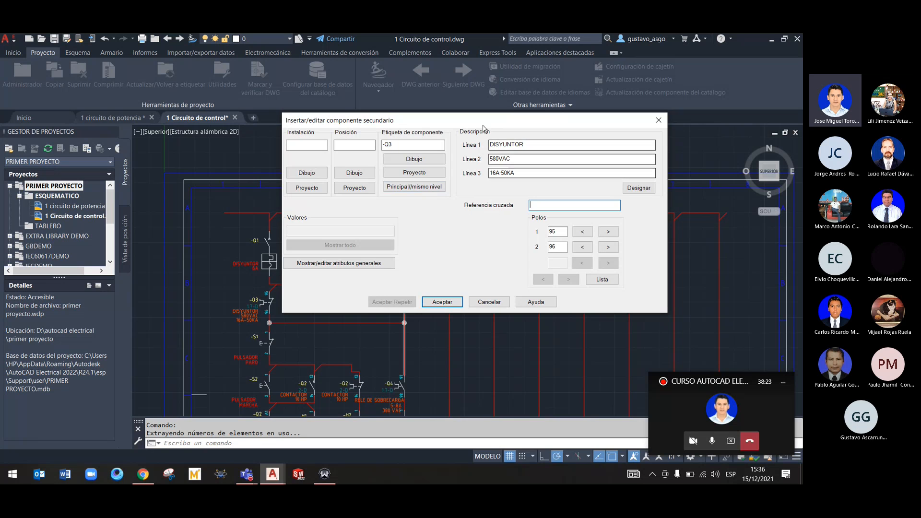
Assign the -Q DISYUNTOR tag from the project's component list to the auxiliary contact and apply the edit
click(414, 173)
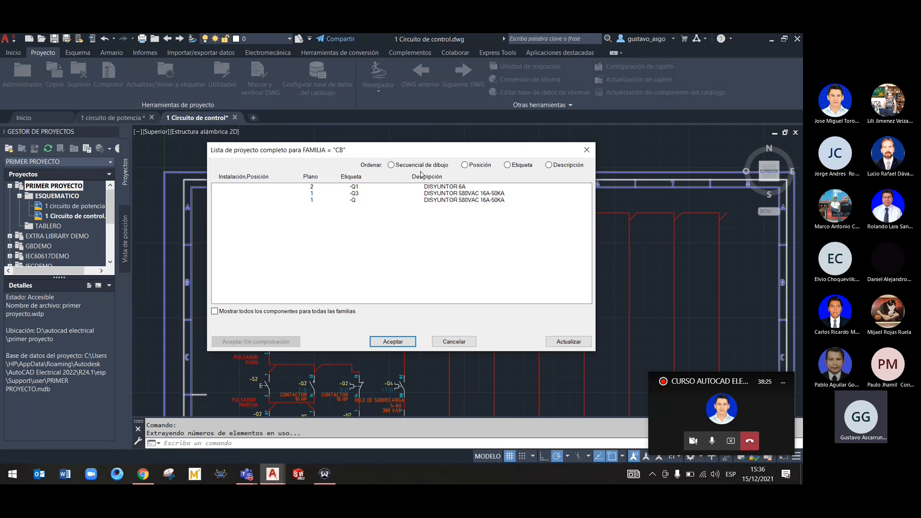
click(368, 194)
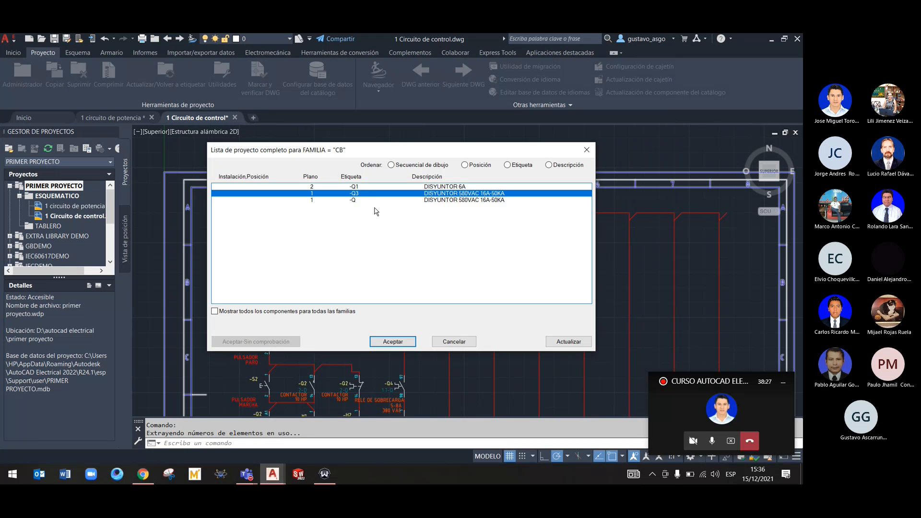
mouse_move(342, 151)
mouse_down()
mouse_move(589, 204)
mouse_move(470, 172)
mouse_up()
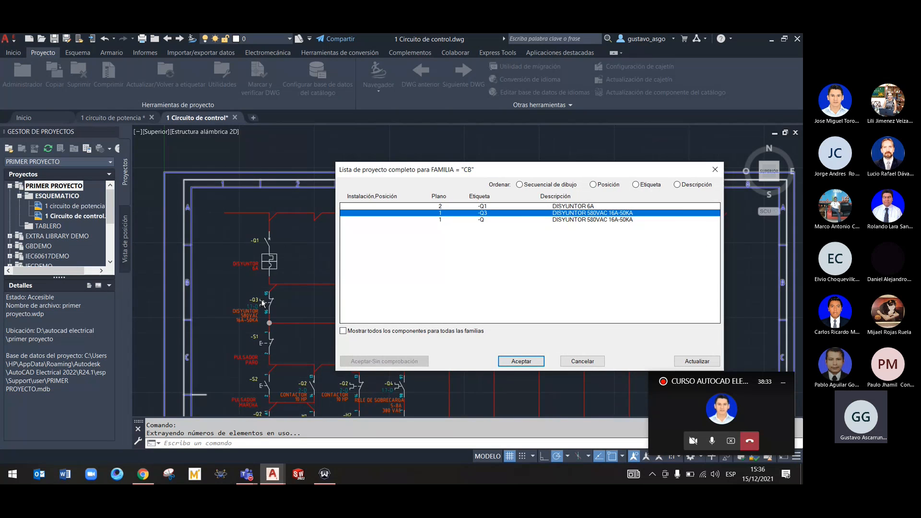
click(467, 220)
drag(502, 170, 419, 159)
click(439, 350)
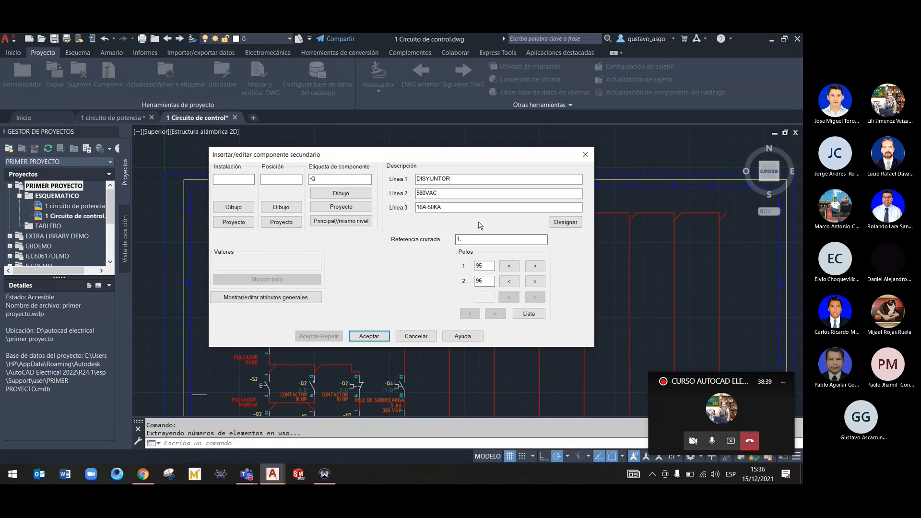
drag(483, 153, 492, 128)
click(524, 219)
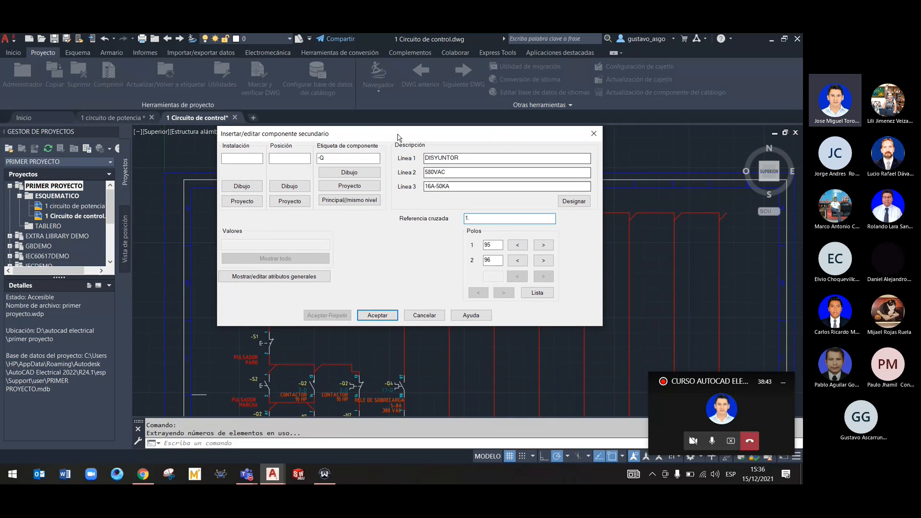
drag(373, 137, 436, 141)
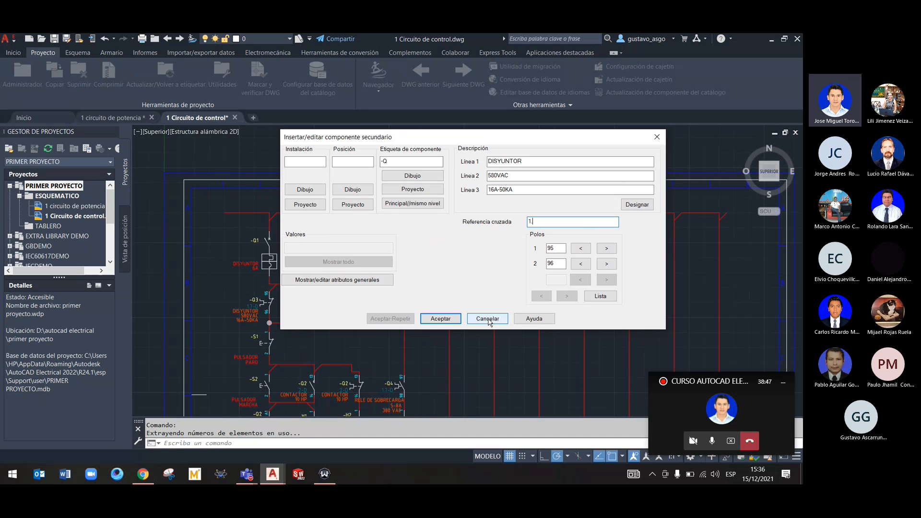
click(441, 318)
Compare the auxiliary contact's tag and cross-reference with the three-pole DISYUNTOR in the 1 circuito de potencia drawing
middle_drag(332, 305, 414, 274)
scroll(369, 281, up, 4)
scroll(369, 281, down, 4)
scroll(369, 280, up, 4)
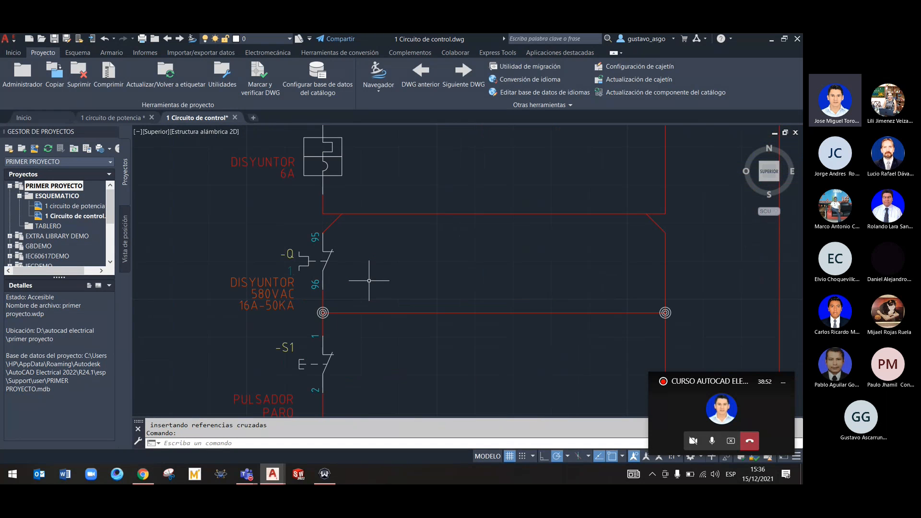
click(113, 116)
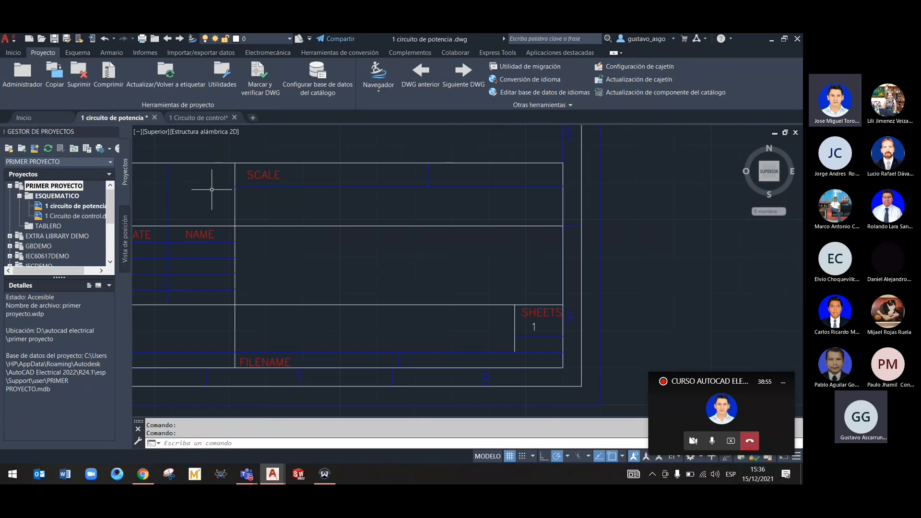
scroll(360, 298, up, 5)
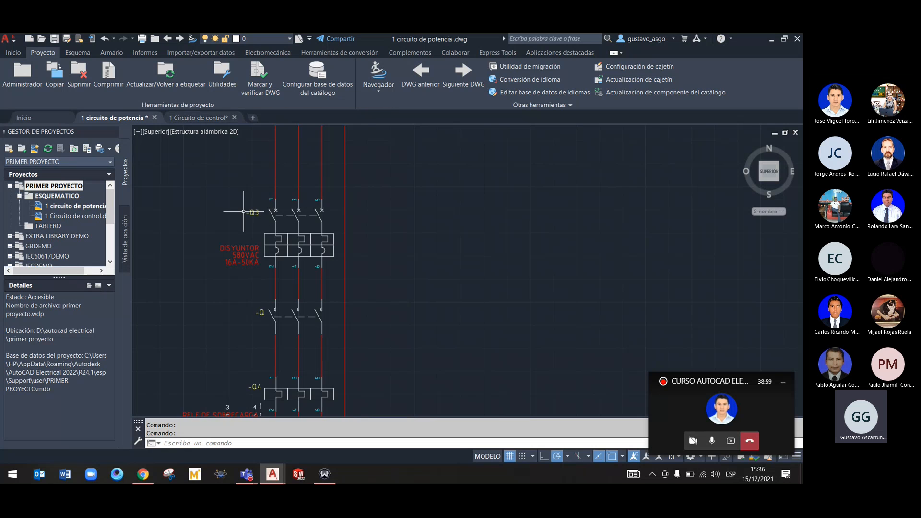
scroll(270, 229, up, 2)
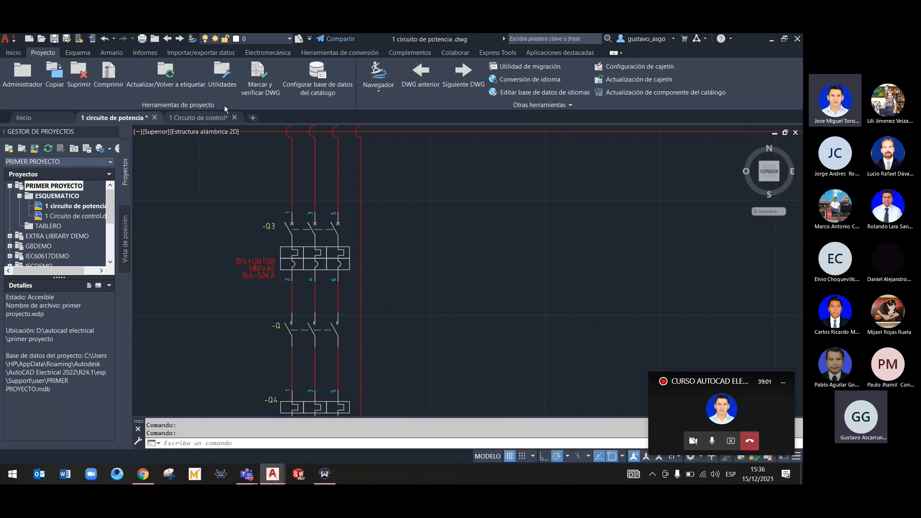
Check the DISYUNTOR auxiliary contact's tag and cross-reference in 1 Circuito de control, and examine the -Q4 overload relay in 1 circuito de potencia
click(207, 119)
right_click(316, 254)
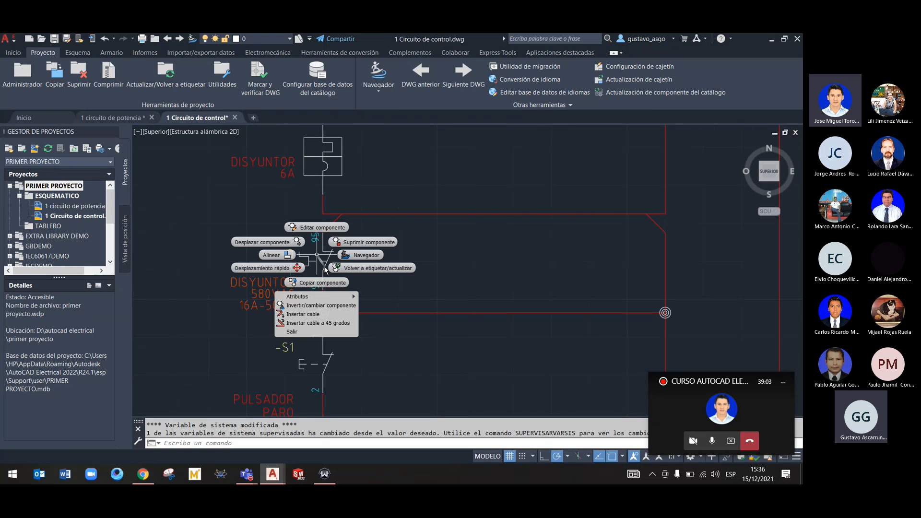
click(311, 229)
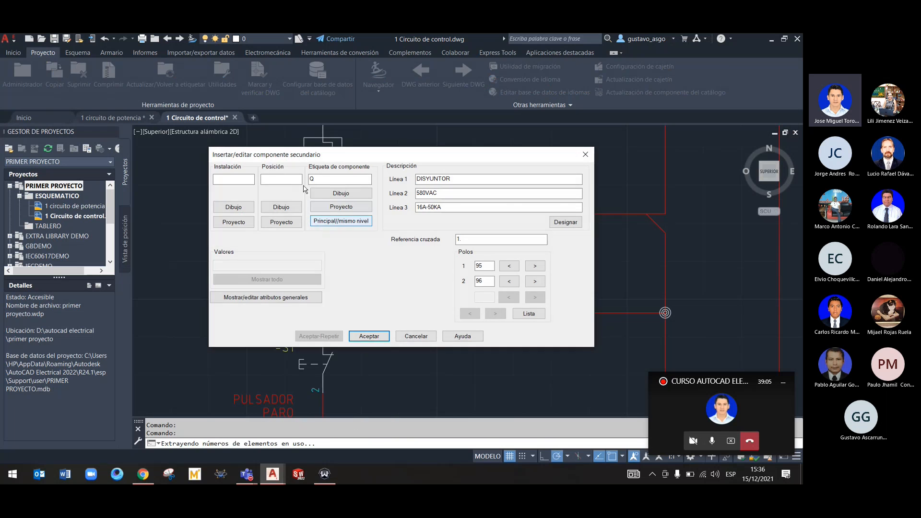
click(409, 338)
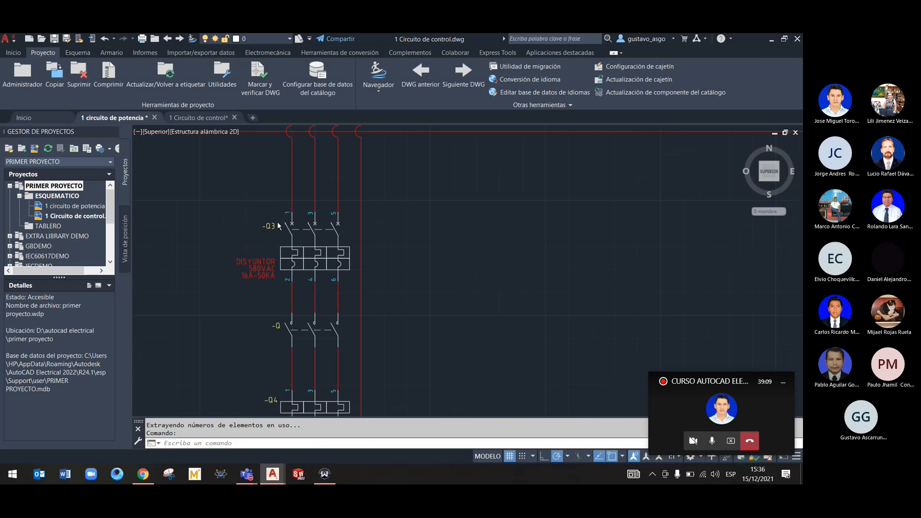
middle_drag(330, 403, 348, 316)
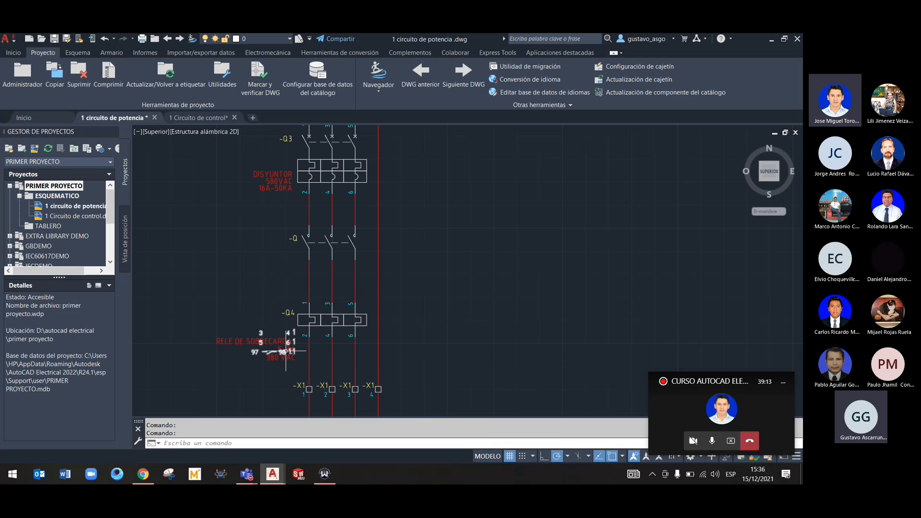
right_click(276, 352)
click(244, 245)
Reopen the 1 Circuito de control auxiliary contact for editing, refresh its project component list while saving the drawing, and show components of all families
click(202, 113)
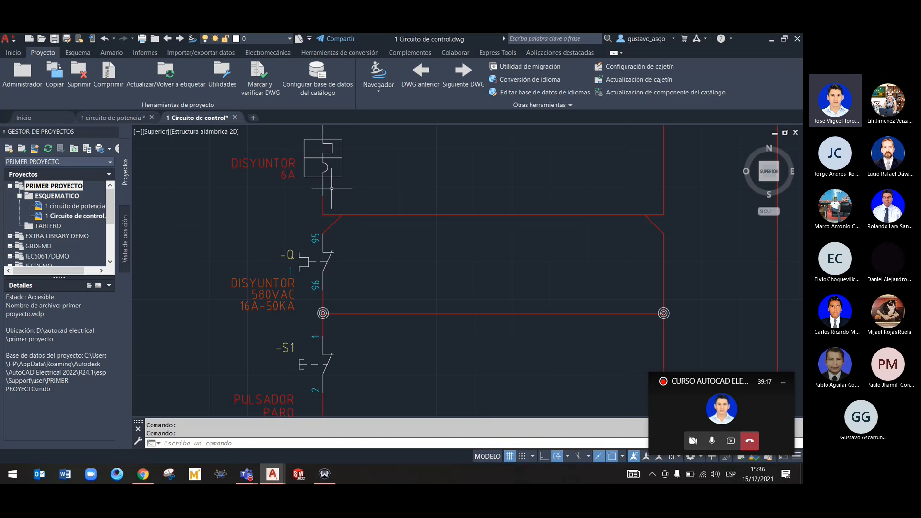
right_click(324, 267)
click(323, 237)
click(350, 206)
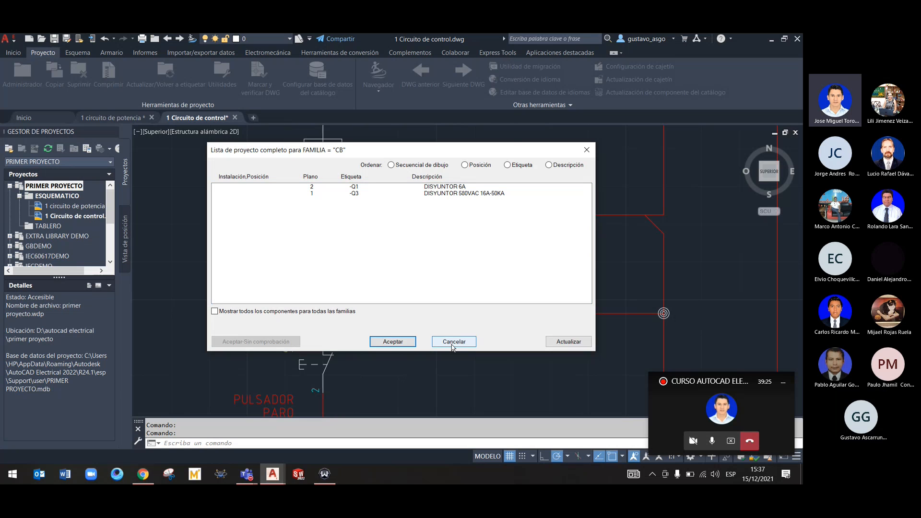
click(574, 343)
key(Return)
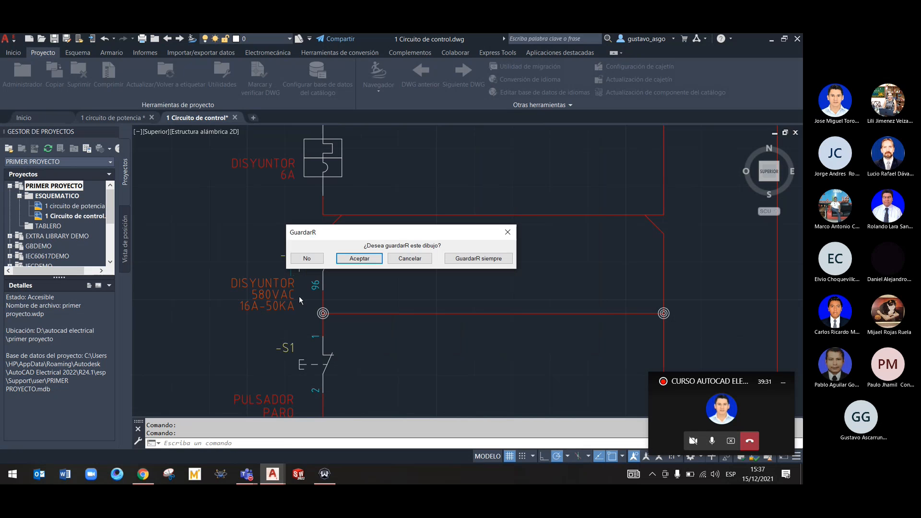
click(367, 259)
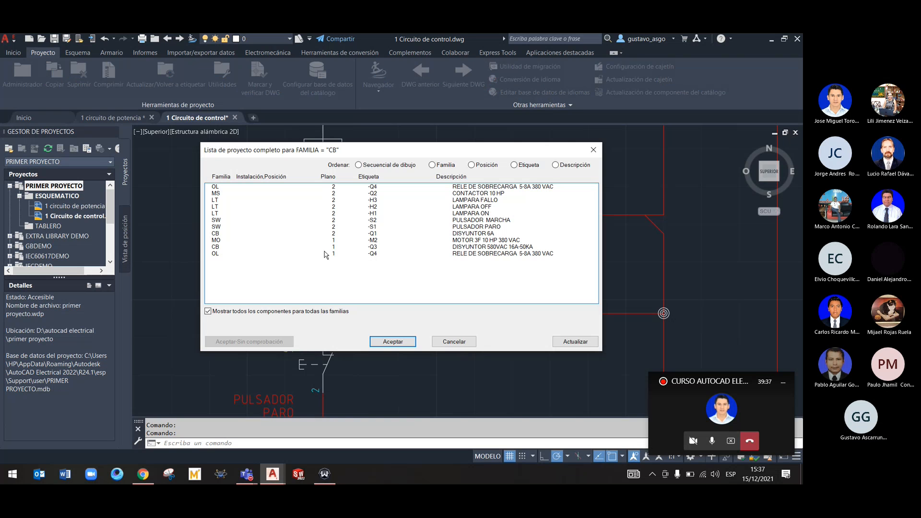
Assign the sheet 1 -Q4 RELE DE SOBRECARGA tag to the auxiliary contact, accept the family code change to OL, and apply the edit
click(375, 254)
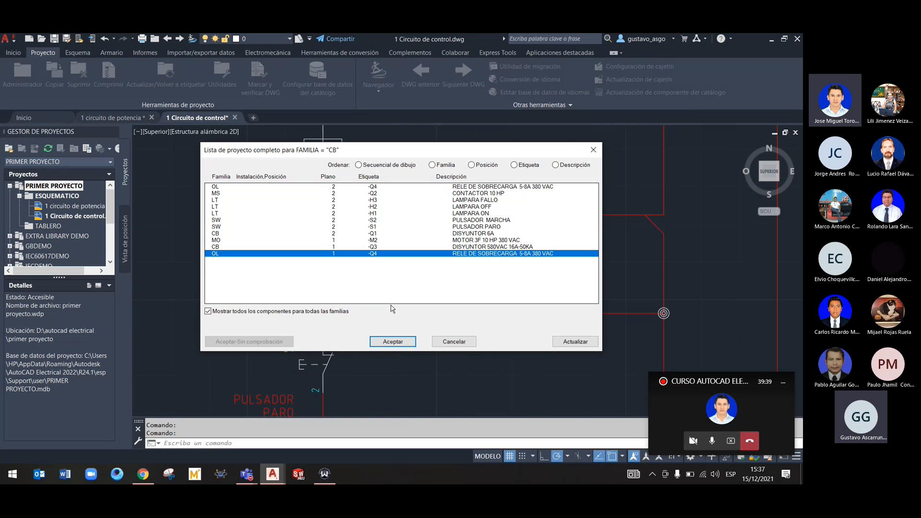
click(393, 342)
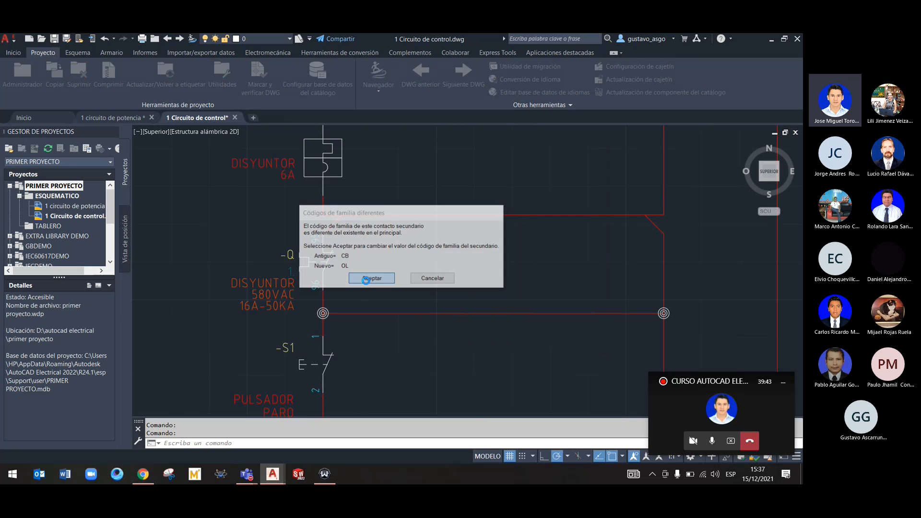
click(370, 279)
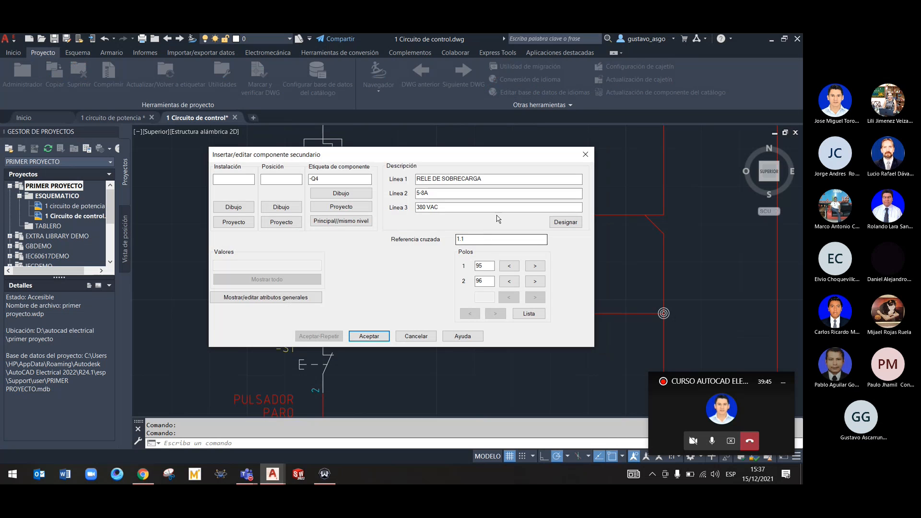
drag(452, 158, 430, 130)
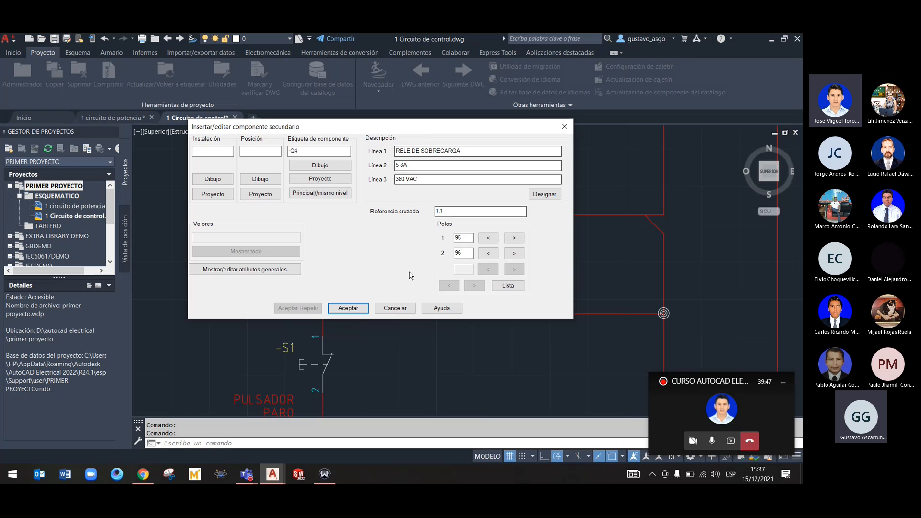
click(349, 308)
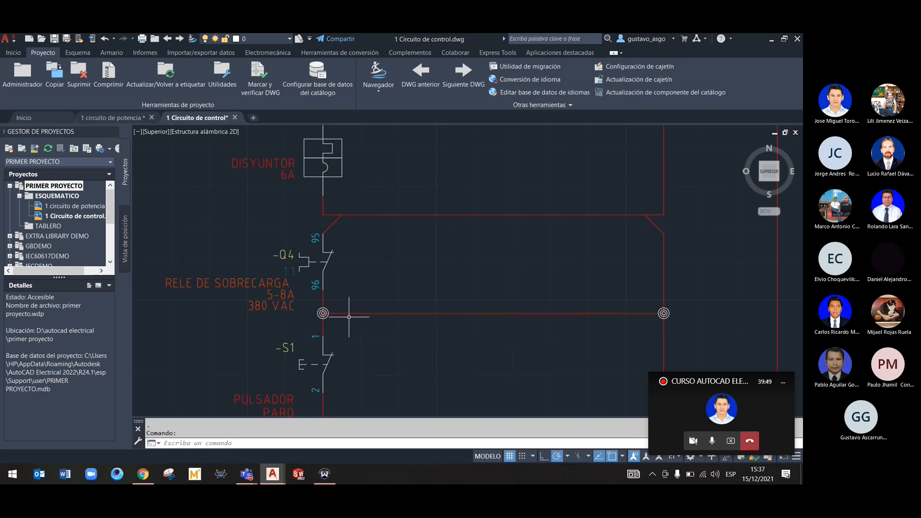
scroll(387, 302, down, 4)
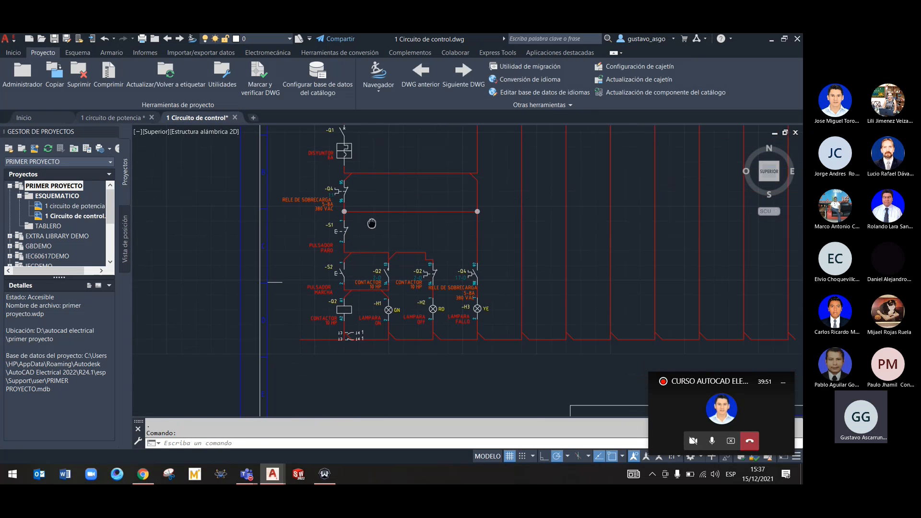
scroll(381, 267, up, 4)
middle_drag(342, 270, 362, 201)
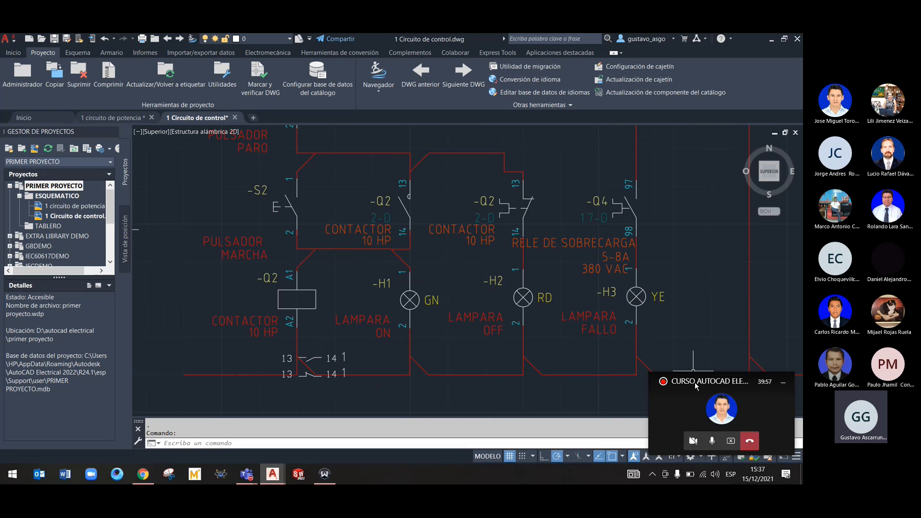
Switch to the floating Teams meeting controls, toggle the microphone and stop sharing the screen
drag(694, 374, 670, 211)
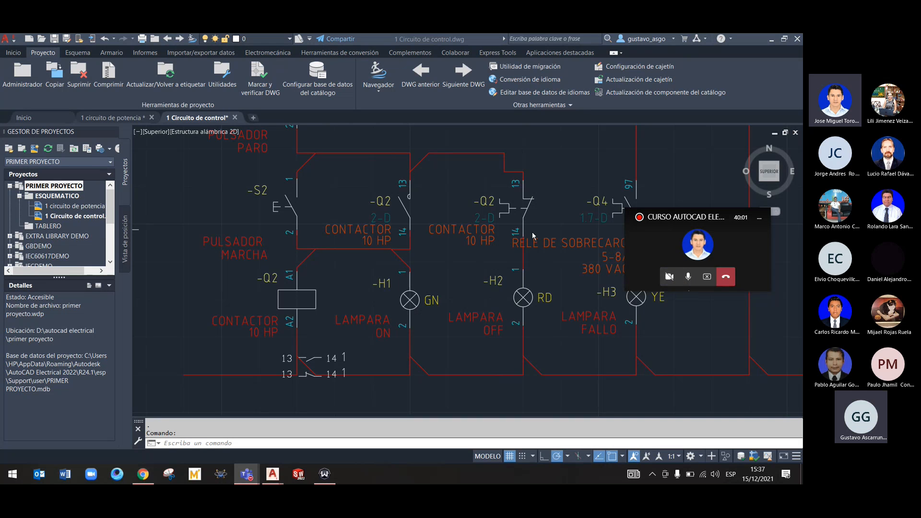
click(689, 278)
click(707, 278)
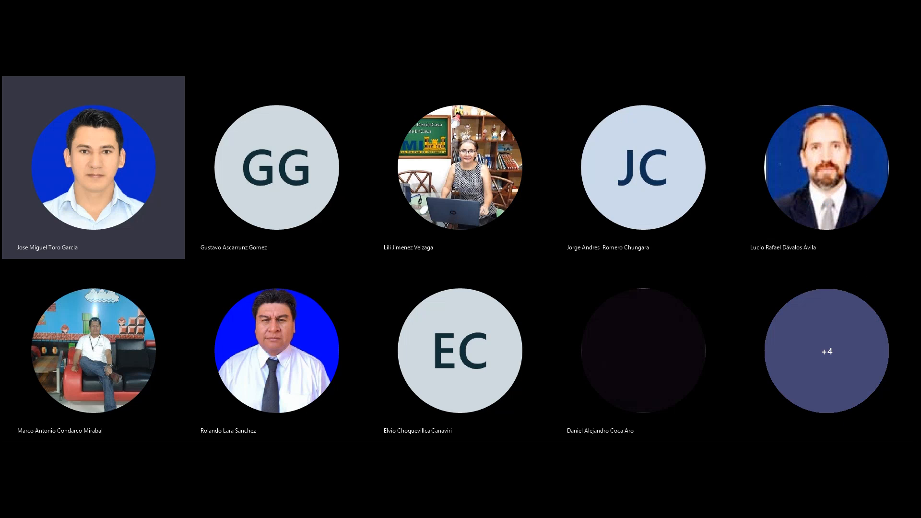
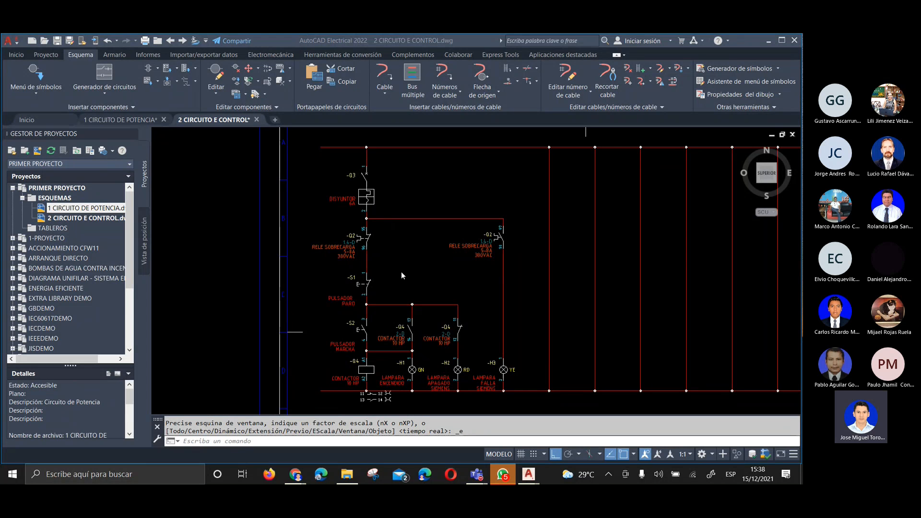
Return to the drawing 2 CIRCUITO E CONTROL and examine the upper supply line, breaker -Q3 and the -Q2 overload contacts
scroll(375, 250, down, 4)
scroll(425, 260, up, 2)
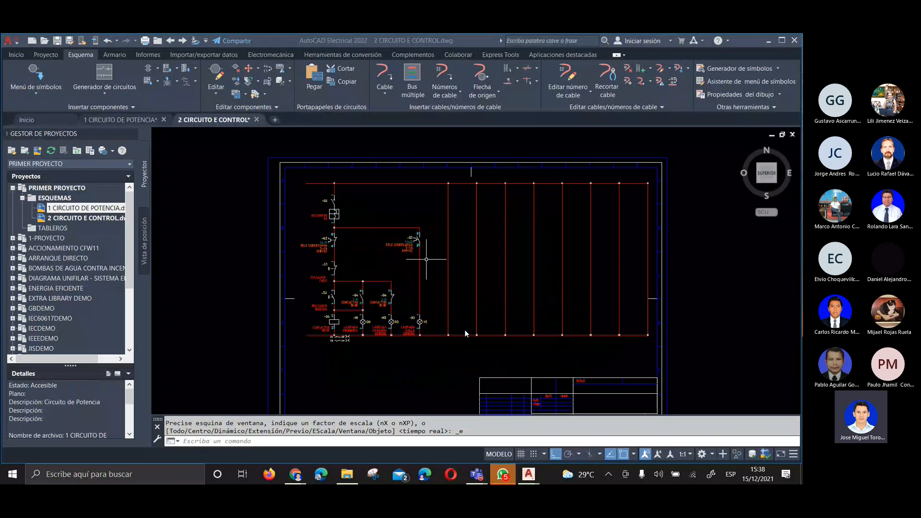
click(529, 475)
middle_drag(408, 269, 403, 272)
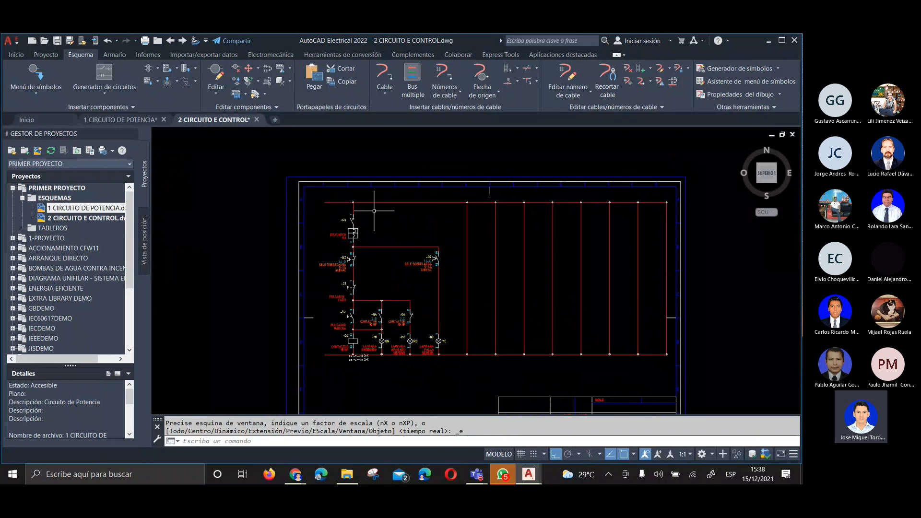
scroll(358, 185, up, 4)
scroll(352, 198, up, 5)
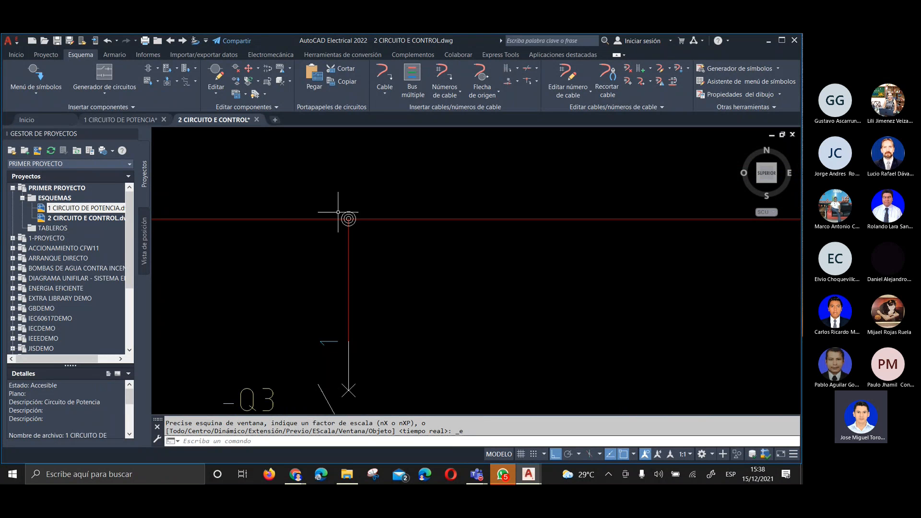
scroll(348, 216, down, 3)
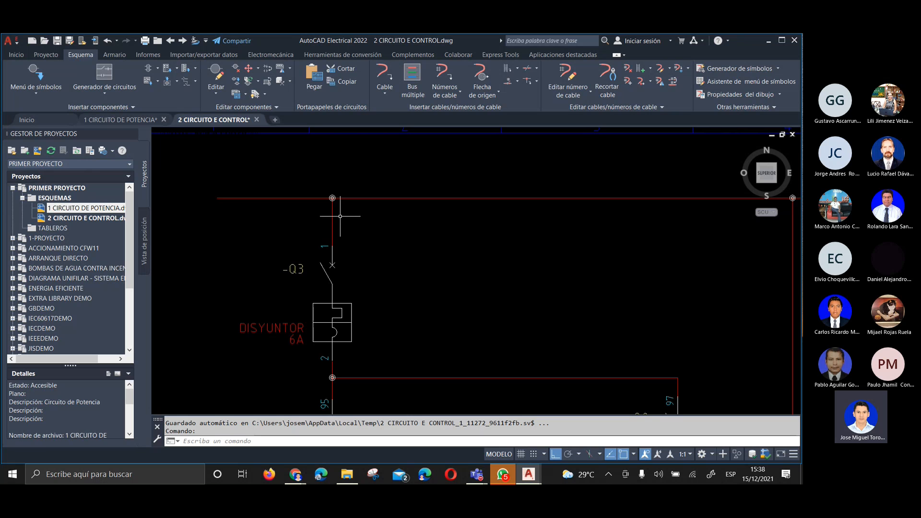
scroll(326, 211, down, 2)
scroll(288, 224, up, 6)
scroll(243, 220, down, 4)
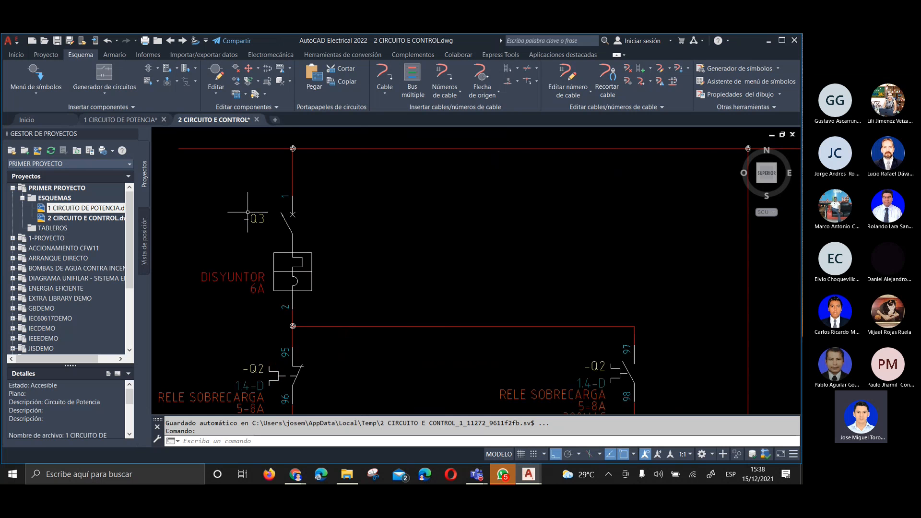
Examine the control circuit's pushbuttons, -Q4 coil and contacts, and signal lamps, ending at the upper supply line
scroll(248, 212, down, 2)
middle_drag(280, 299, 319, 190)
scroll(370, 286, down, 2)
middle_drag(367, 293, 322, 190)
scroll(358, 259, up, 4)
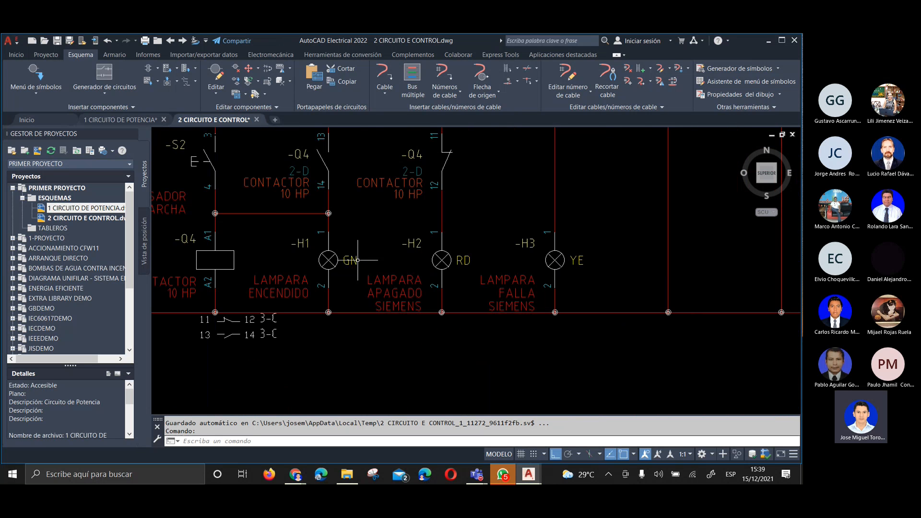
middle_drag(399, 243, 409, 306)
middle_drag(359, 277, 516, 330)
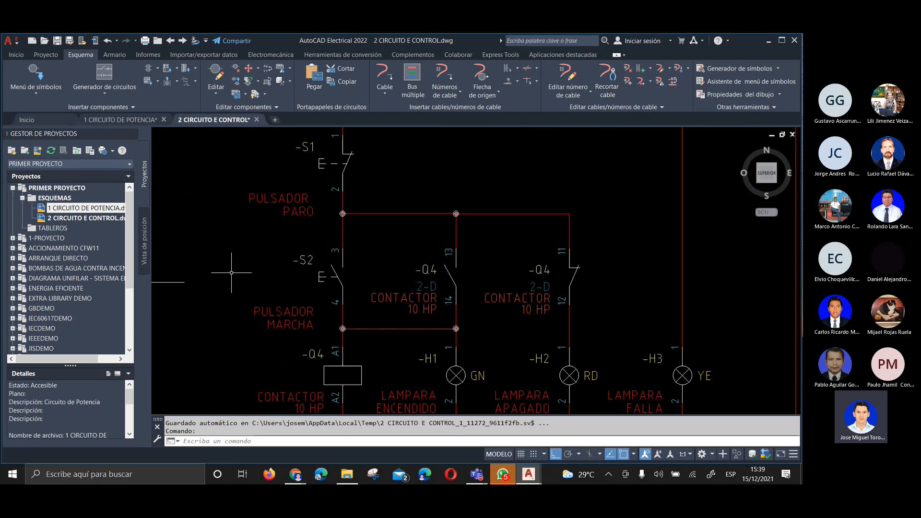
scroll(232, 272, down, 2)
middle_drag(371, 211, 361, 219)
scroll(361, 219, down, 4)
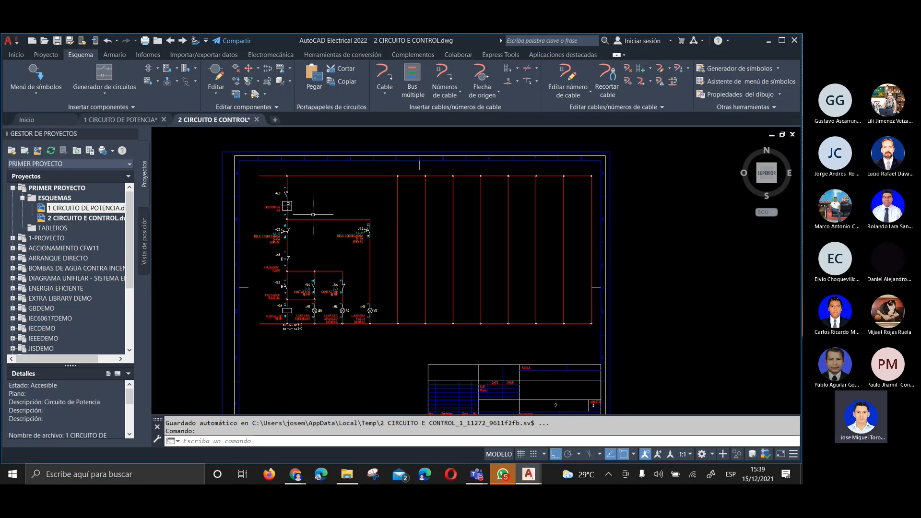
scroll(220, 176, up, 4)
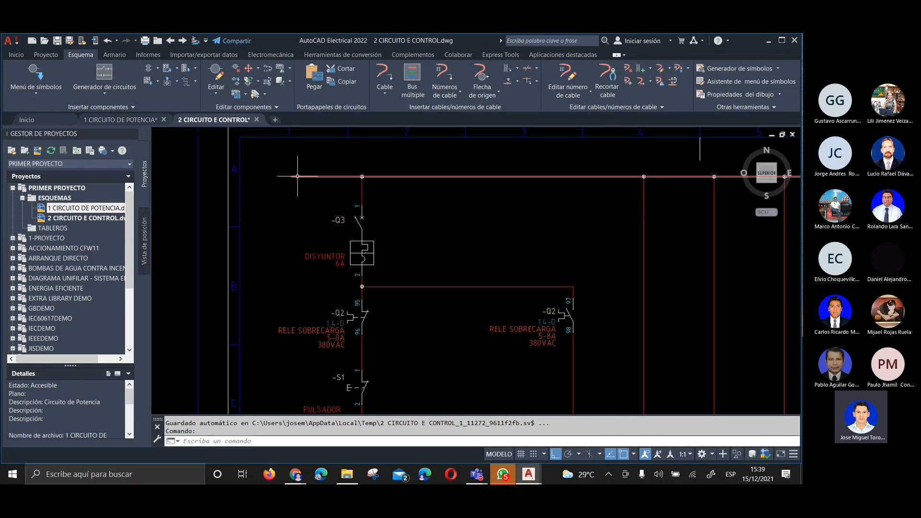
Switch to the drawing 1 CIRCUITO DE POTENCIA and examine both ends of its horizontal supply lines
click(134, 120)
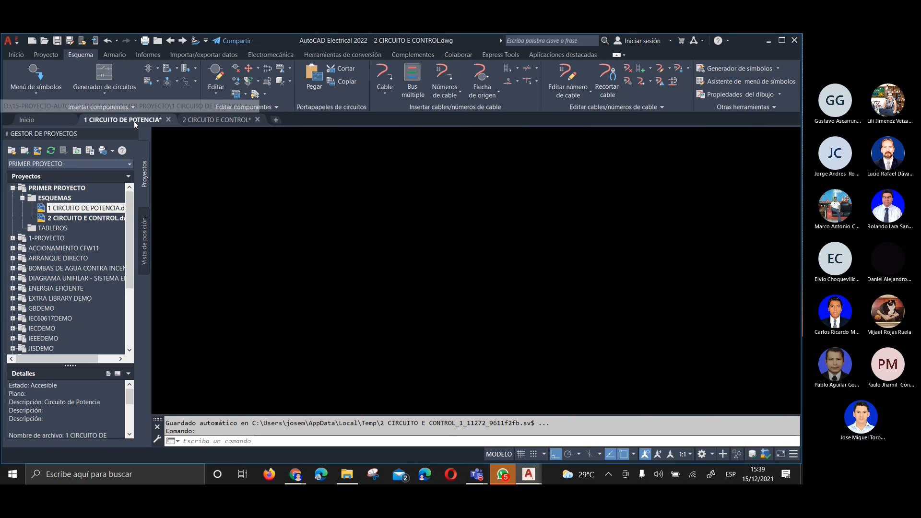
scroll(483, 186, down, 2)
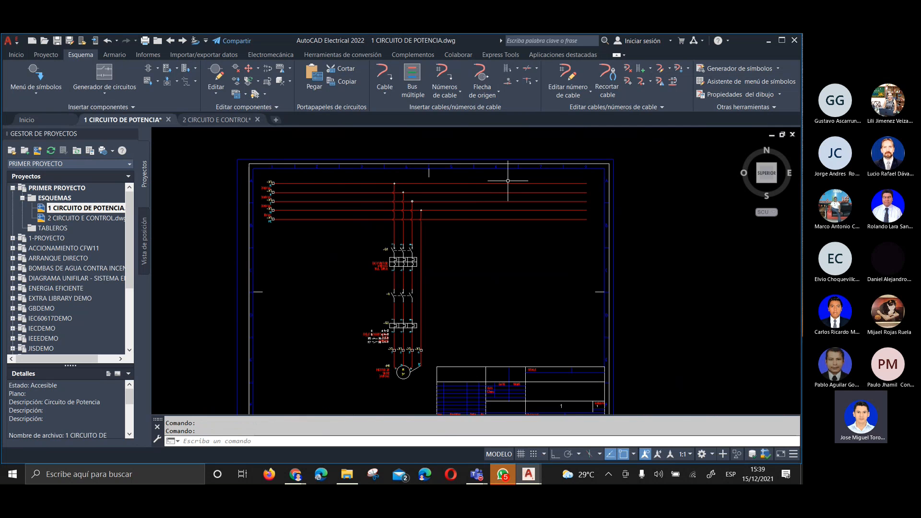
scroll(586, 181, up, 2)
middle_drag(586, 181, 606, 185)
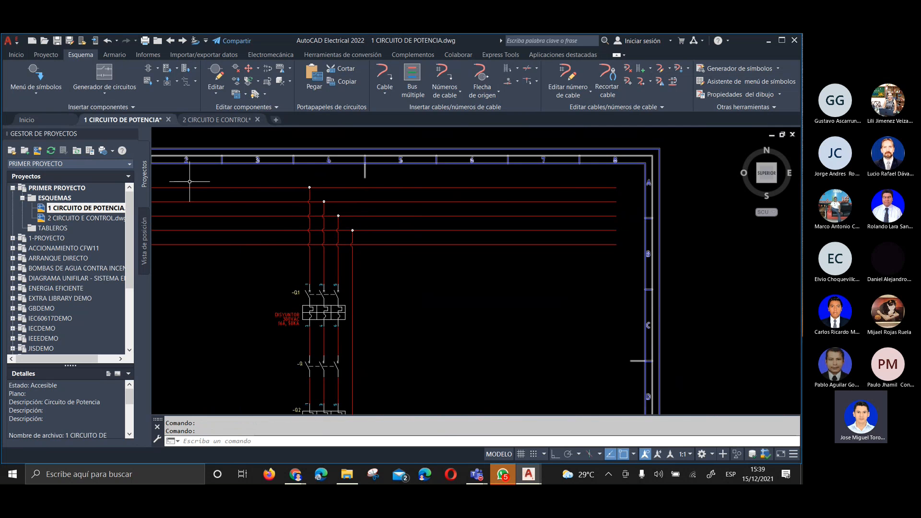
middle_drag(265, 206, 369, 206)
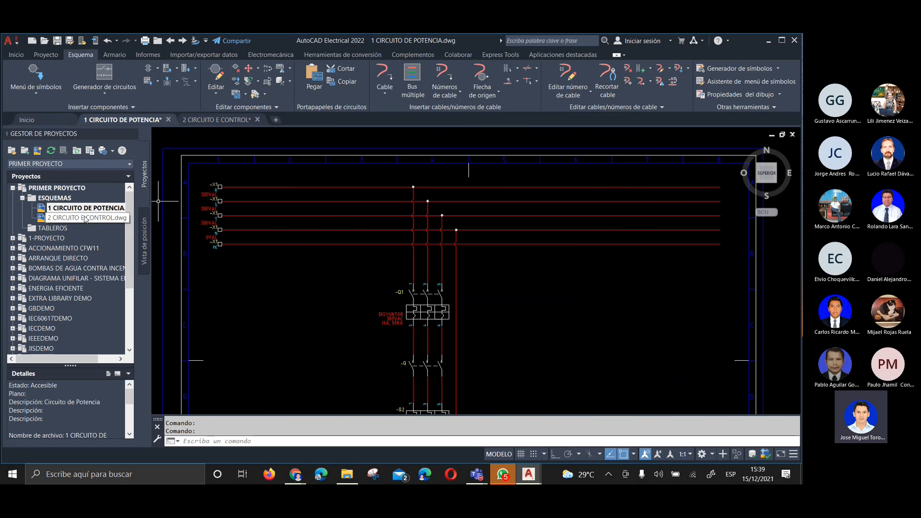
Compare the power and control drawings by alternating between them, finishing on 2 CIRCUITO E CONTROL
click(194, 121)
click(145, 120)
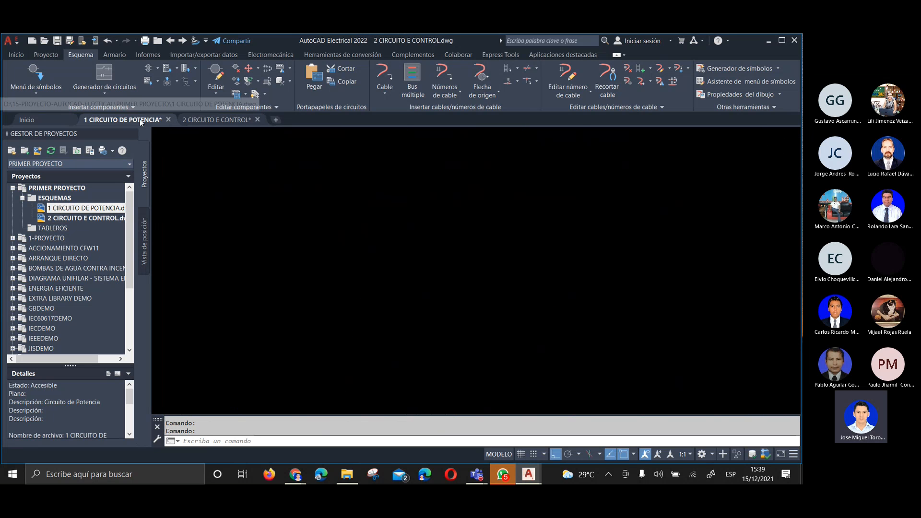
click(185, 120)
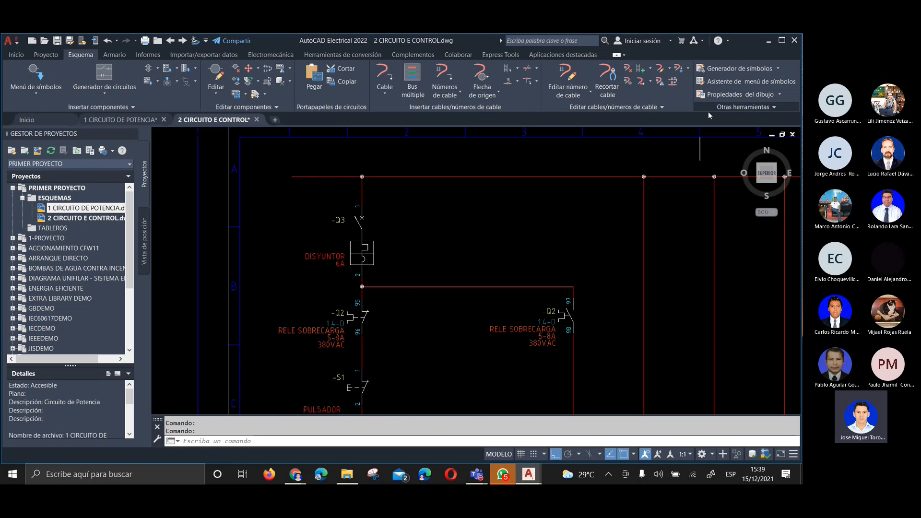
click(111, 120)
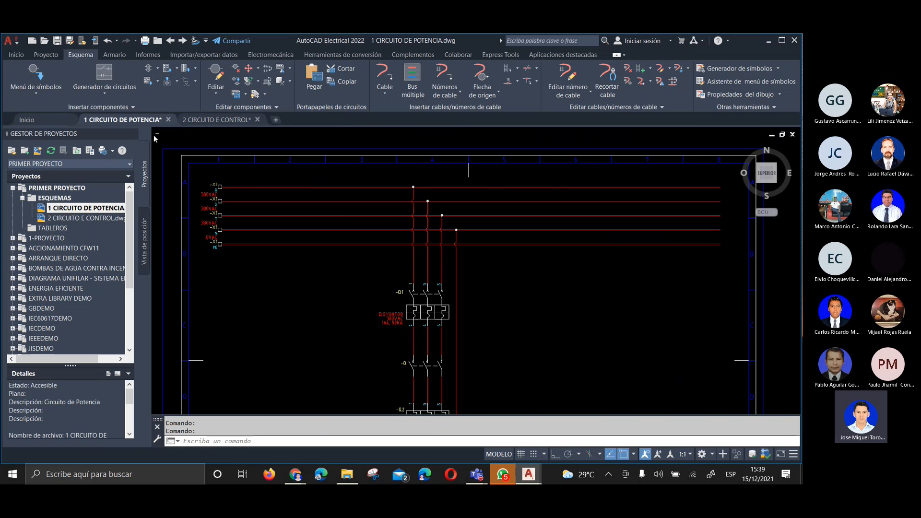
click(214, 119)
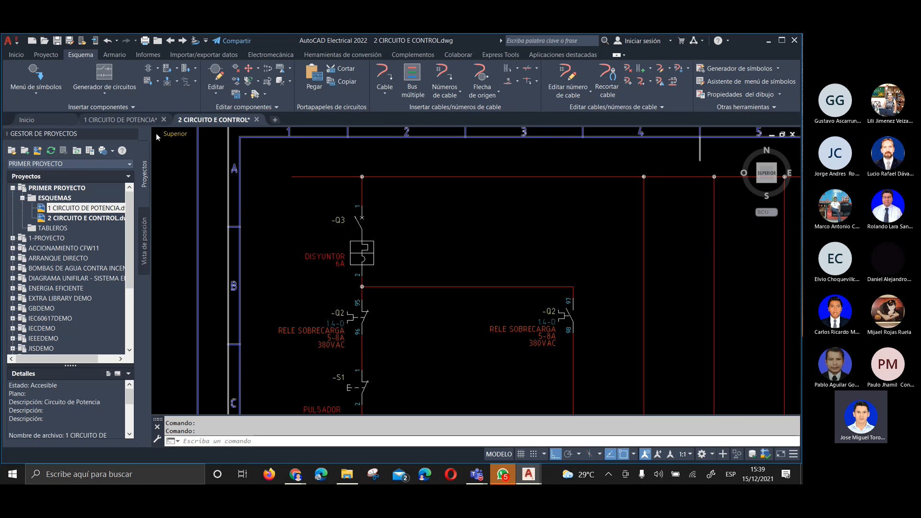
click(127, 120)
click(234, 121)
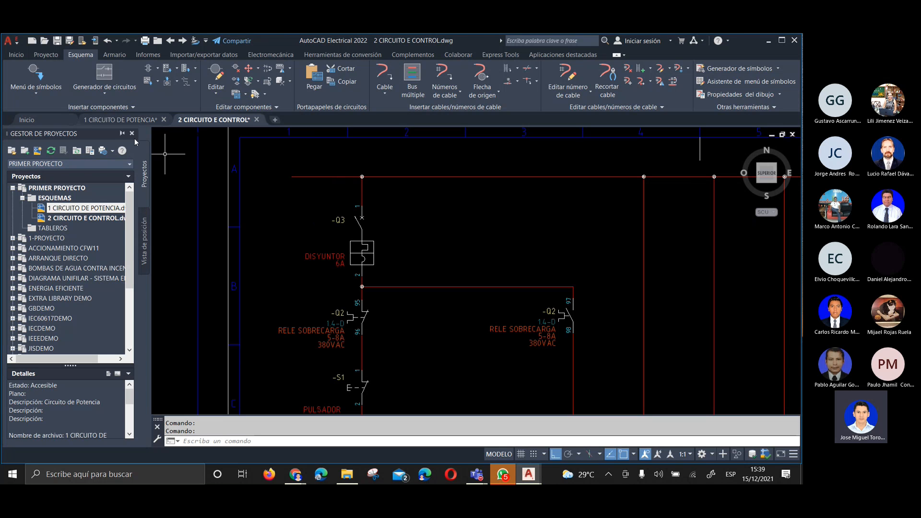
Expand the ACCIONAMIENTO CFW11 project and open its 1 POTENCIA.dwg drawing
click(37, 238)
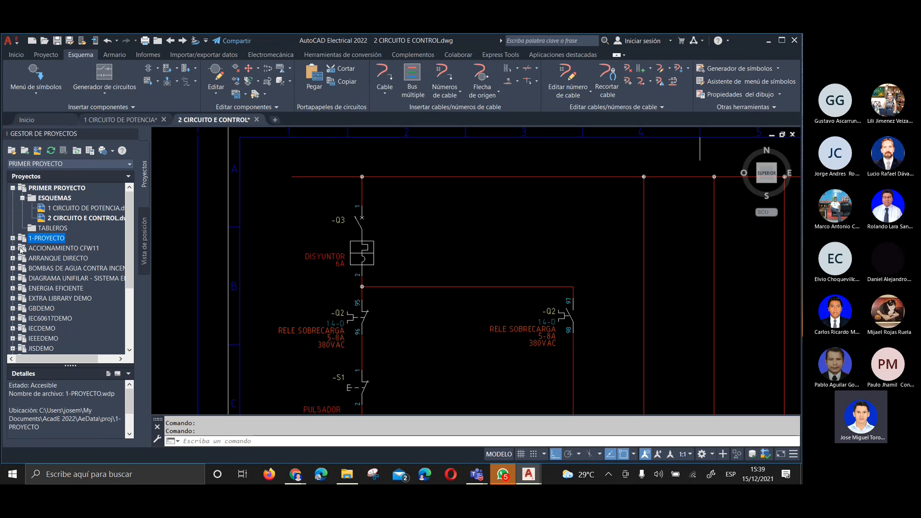
double_click(22, 249)
double_click(39, 267)
double_click(41, 268)
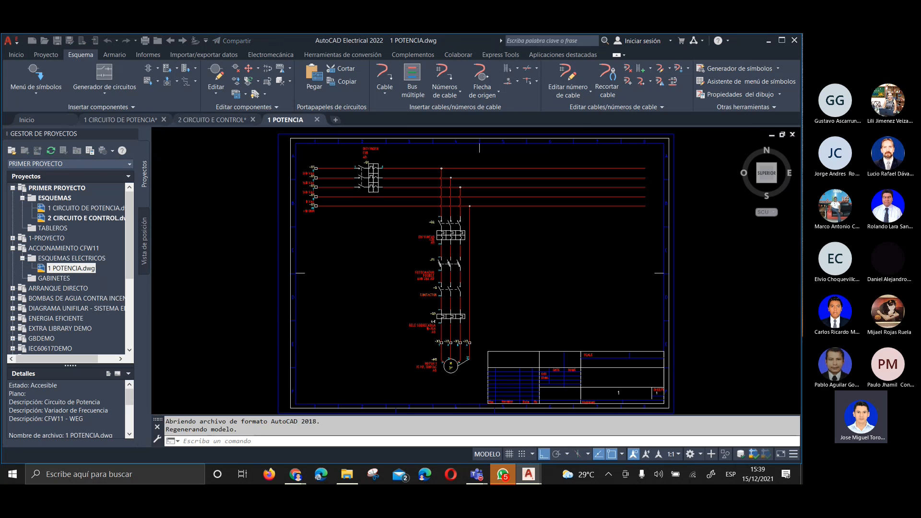
Open 1 ARRANCADORES SUAVE.dwg from the SIMBOLOS ELÉCTRICOS MARCA WEG project, bring its symbols into view and dismiss the external references
scroll(66, 310, down, 5)
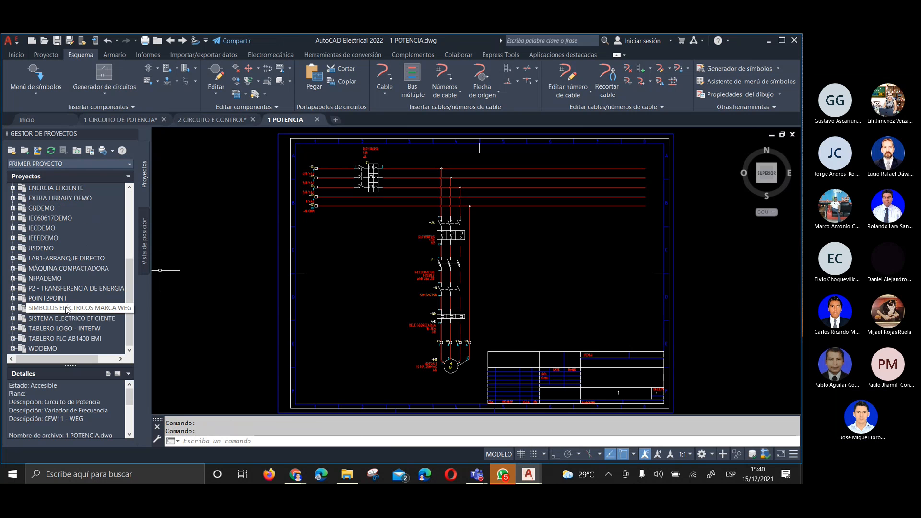
double_click(58, 310)
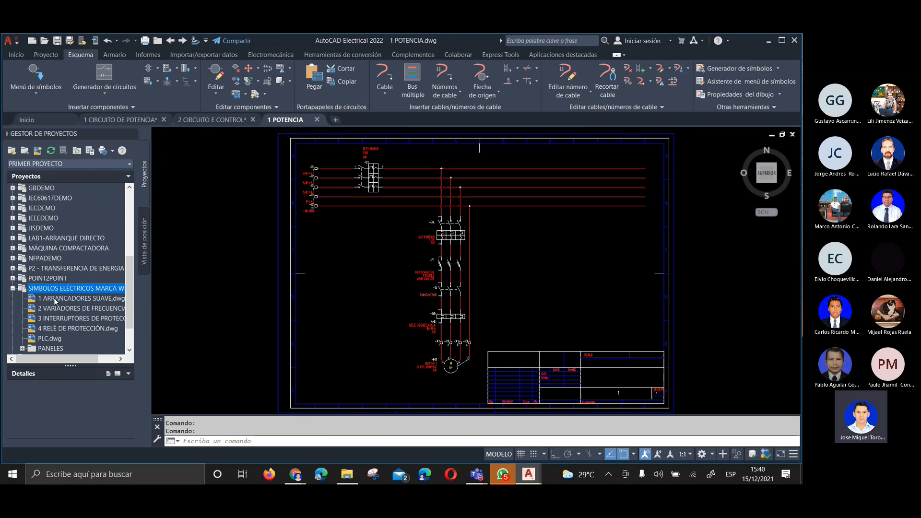
click(56, 299)
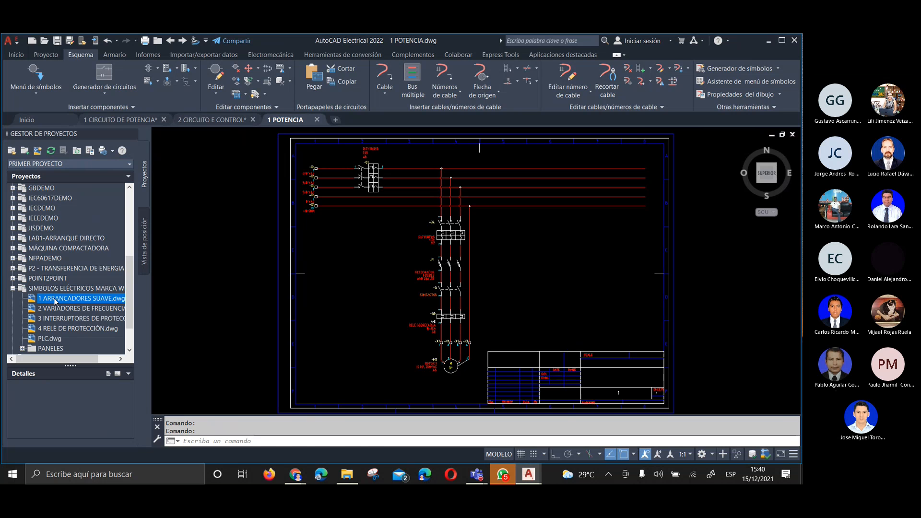
double_click(55, 300)
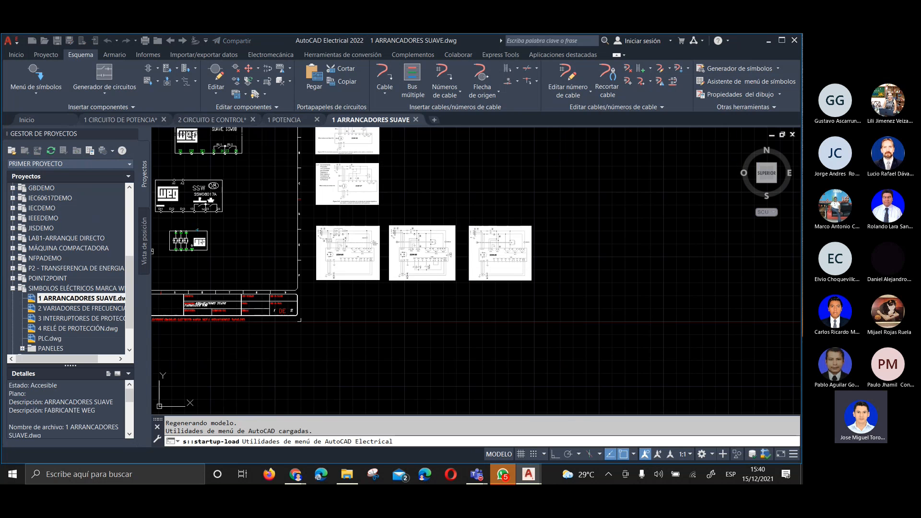
mouse_move(284, 199)
middle_down()
mouse_move(432, 243)
mouse_move(473, 244)
middle_up()
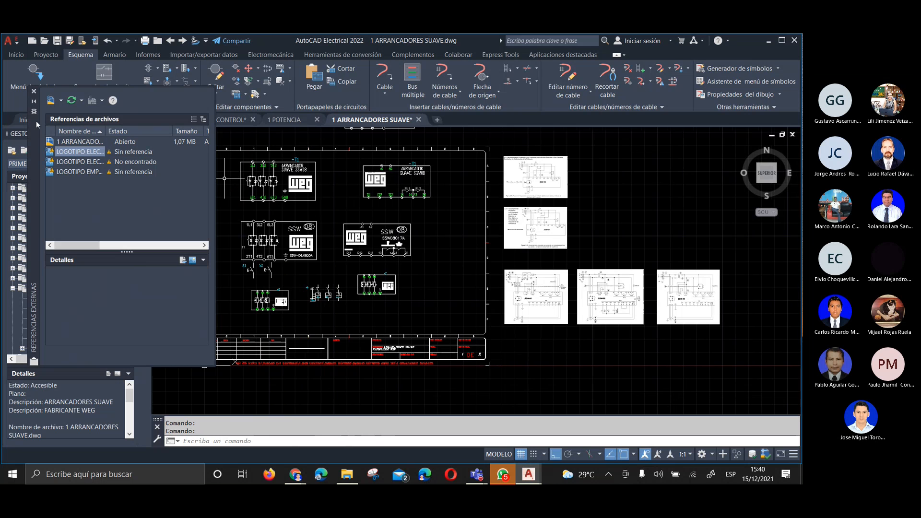
click(33, 91)
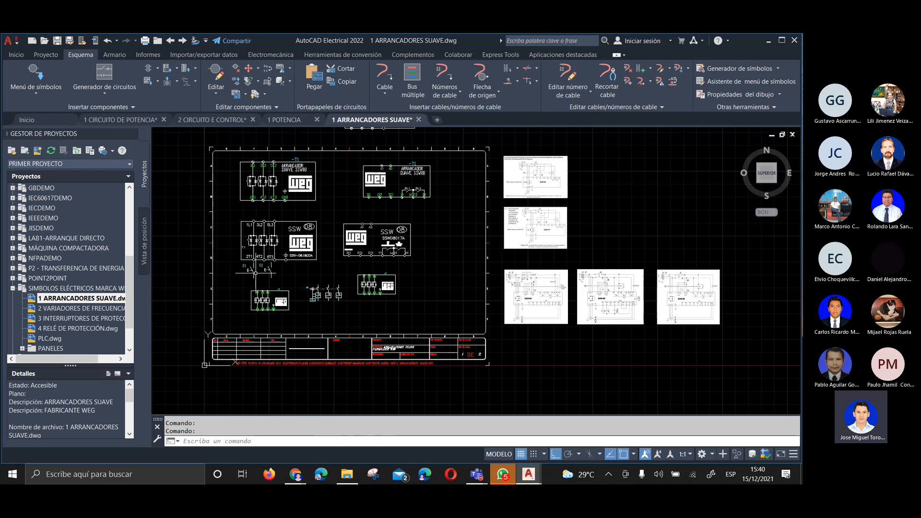
Close the drawings 1 ARRANCADORES SUAVE, 1 POTENCIA and 2 CIRCUITO E CONTROL, and collapse the ACCIONAMIENTO CFW11 project
click(419, 119)
click(428, 285)
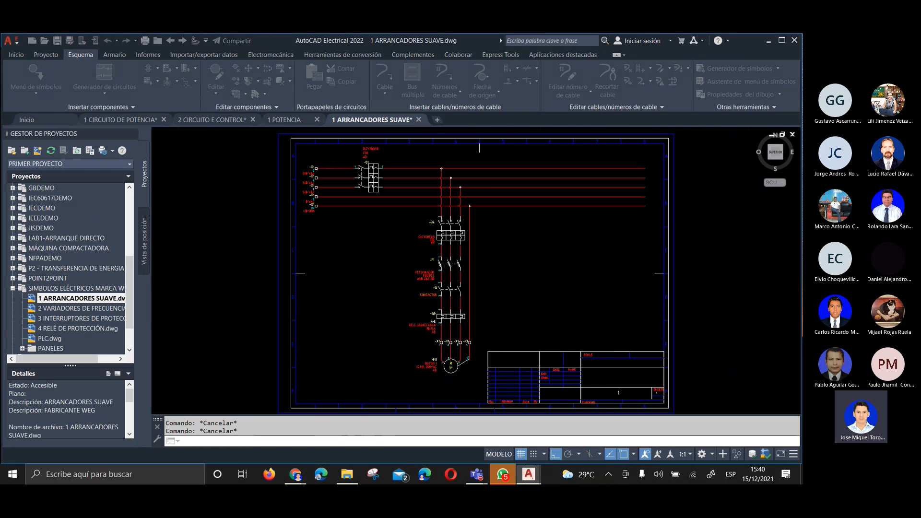
click(317, 119)
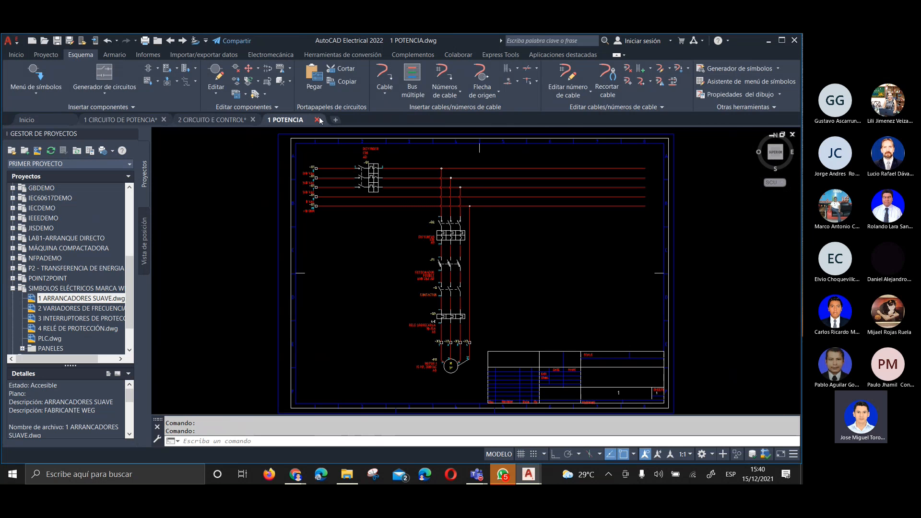
click(257, 119)
click(379, 279)
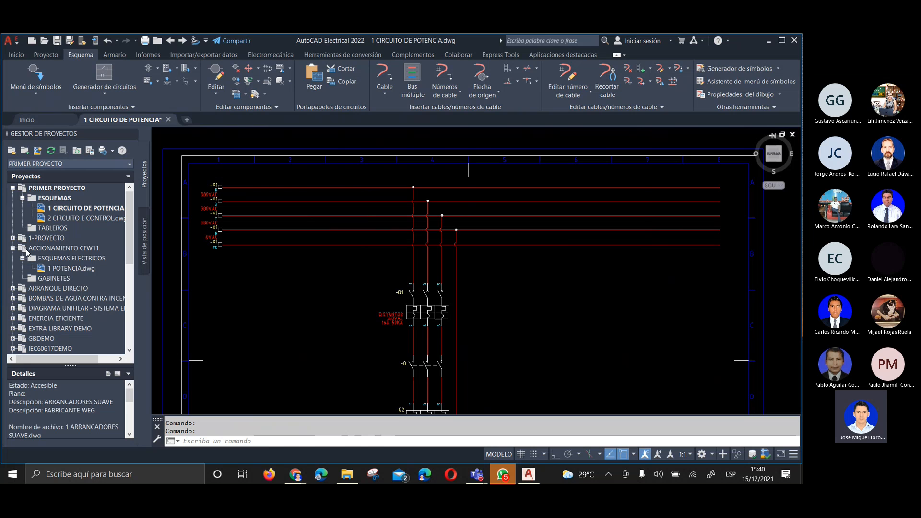
double_click(27, 251)
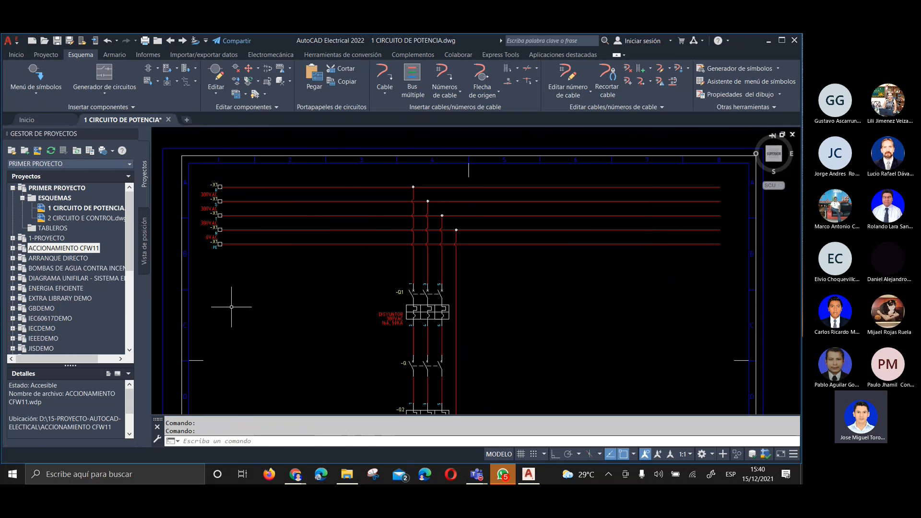
Fit the whole power circuit sheet in view and go to the project's next drawing, 2 CIRCUITO E CONTROL
scroll(300, 228, down, 1)
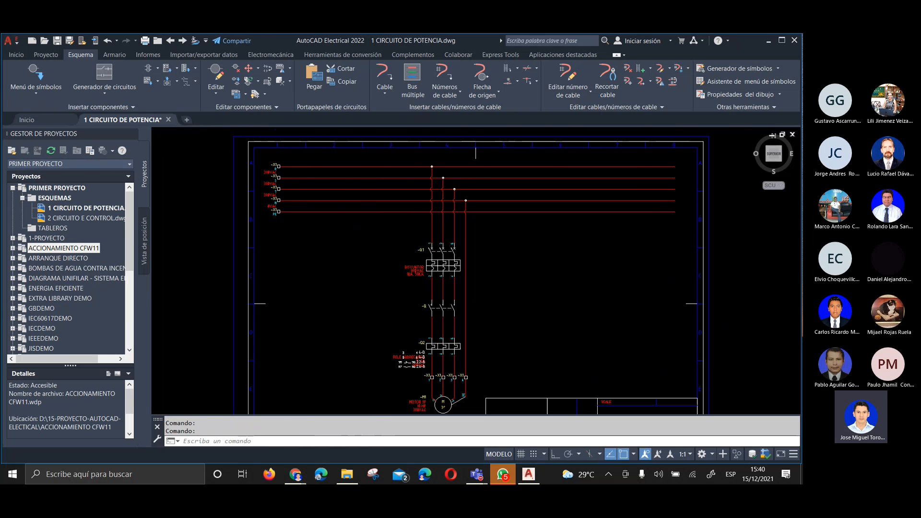
middle_click(320, 238)
middle_click(320, 238)
click(320, 239)
key(Escape)
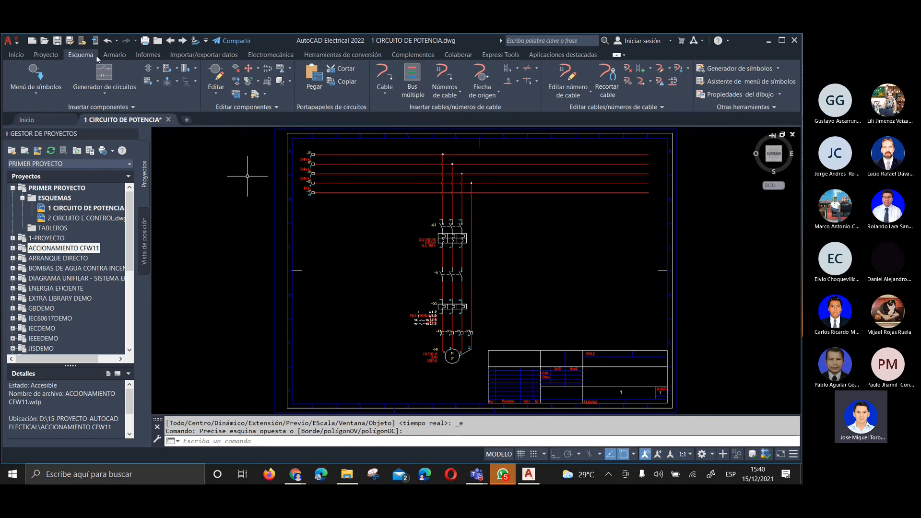
click(51, 55)
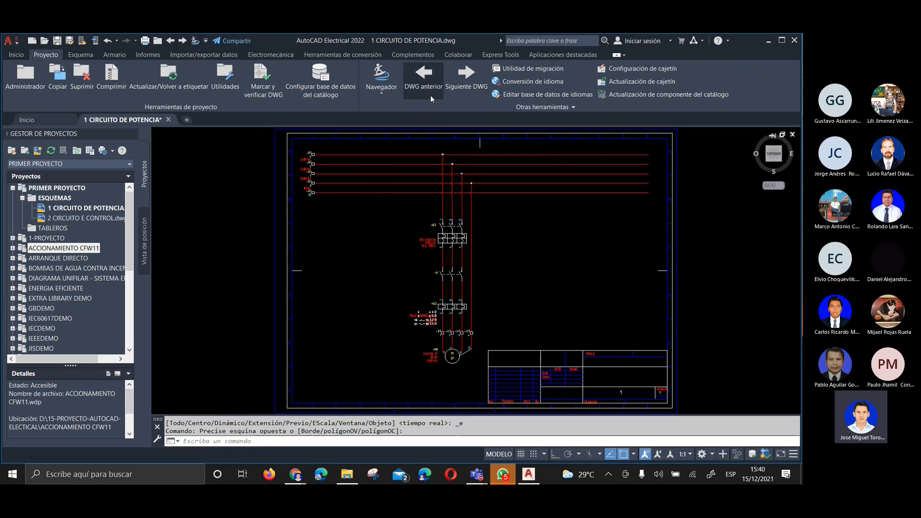
click(463, 81)
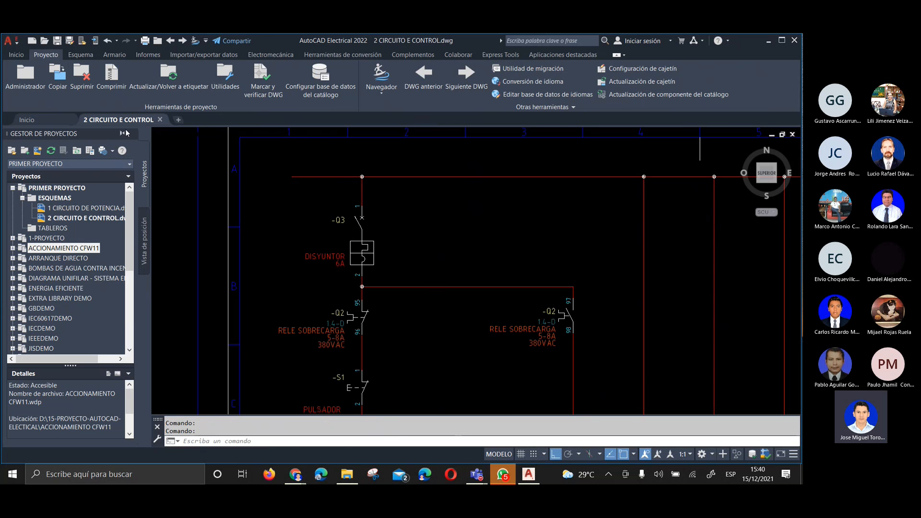
mouse_move(129, 120)
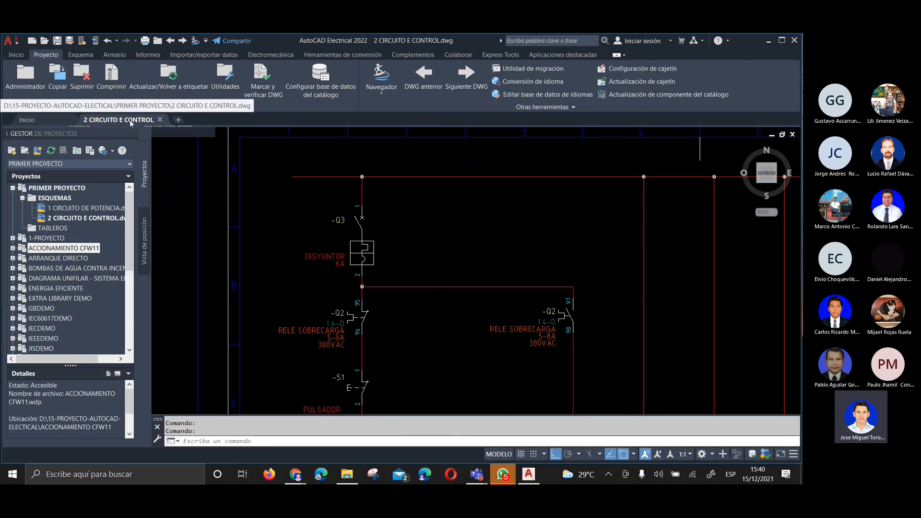
Move back and forth between the project's two drawings with the previous and next drawing commands, ending on 1 CIRCUITO DE POTENCIA
click(472, 75)
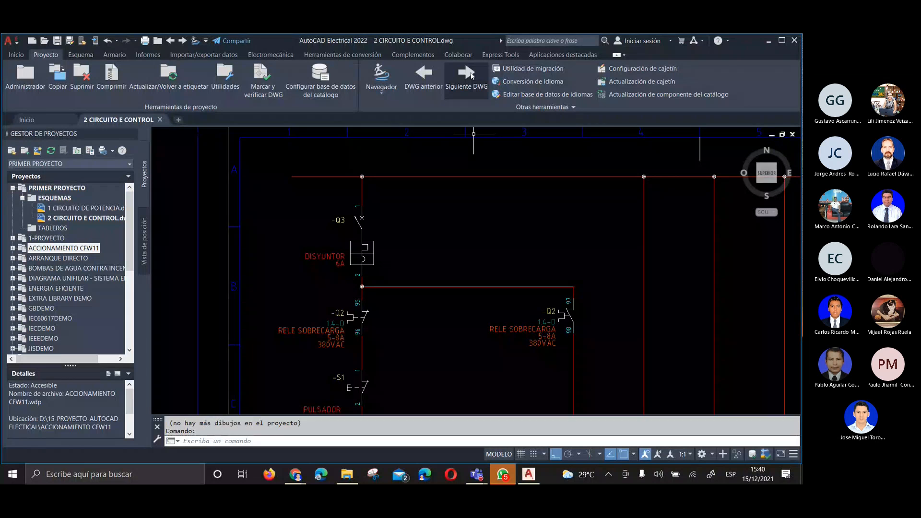
click(422, 76)
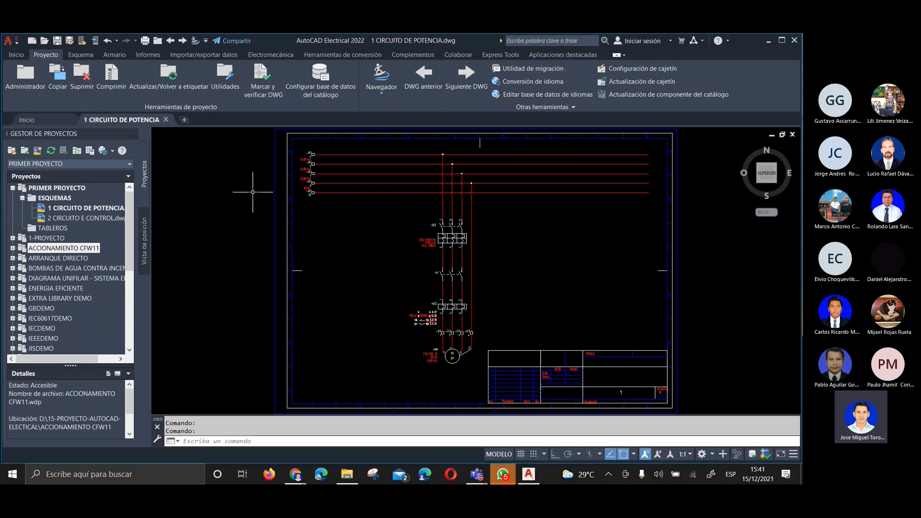
click(462, 81)
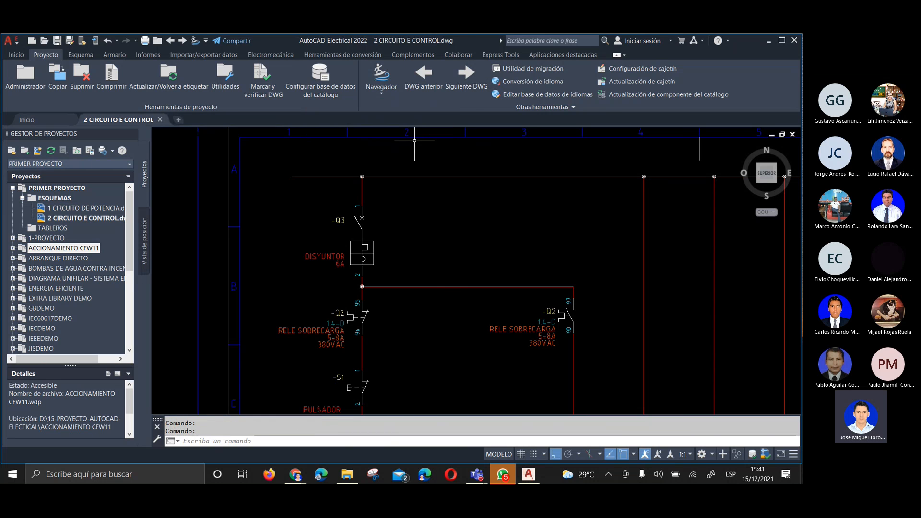
click(423, 77)
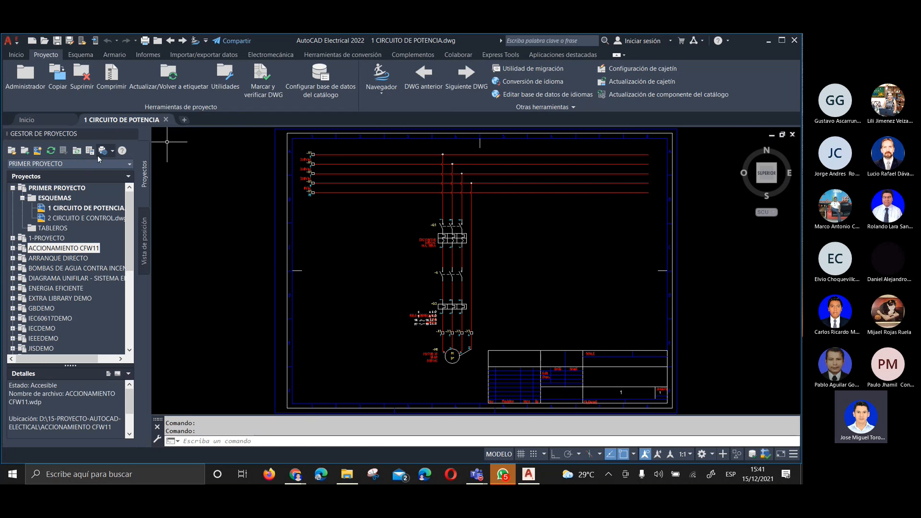
Open 2 CIRCUITO E CONTROL from the project alongside the power drawing, switch between both open drawings and view the whole control circuit
double_click(72, 218)
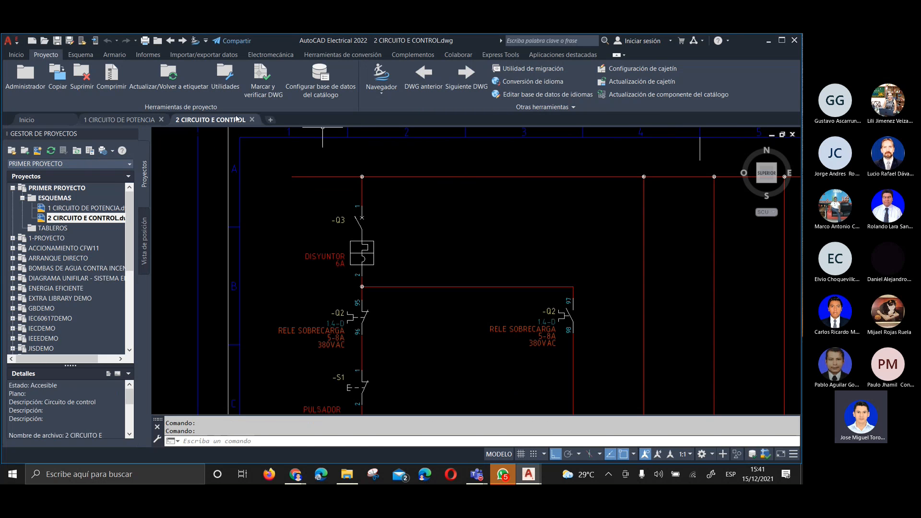
click(125, 120)
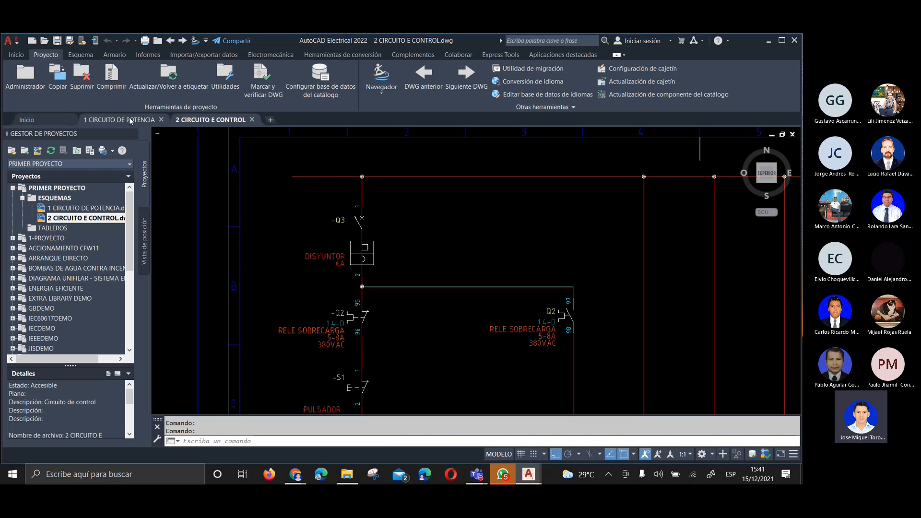
click(205, 122)
scroll(364, 204, down, 3)
middle_drag(384, 217, 313, 174)
scroll(312, 174, up, 2)
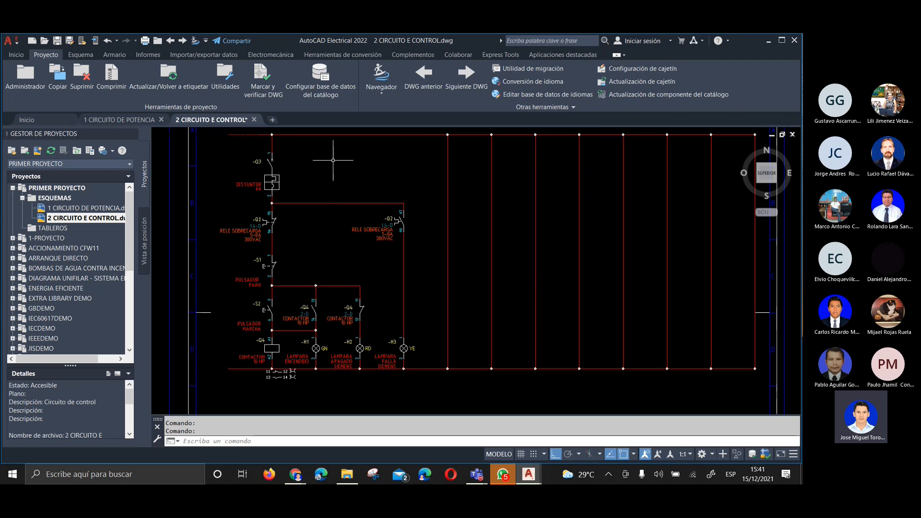
scroll(331, 161, up, 3)
scroll(405, 214, down, 3)
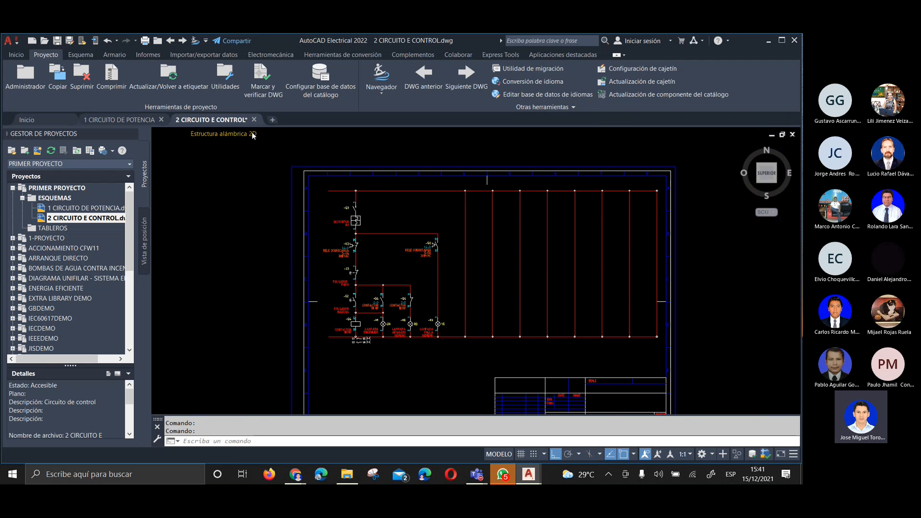
Go back to the 1 CIRCUITO DE POTENCIA drawing and bring the free ends of the horizontal supply wires into close view
click(152, 123)
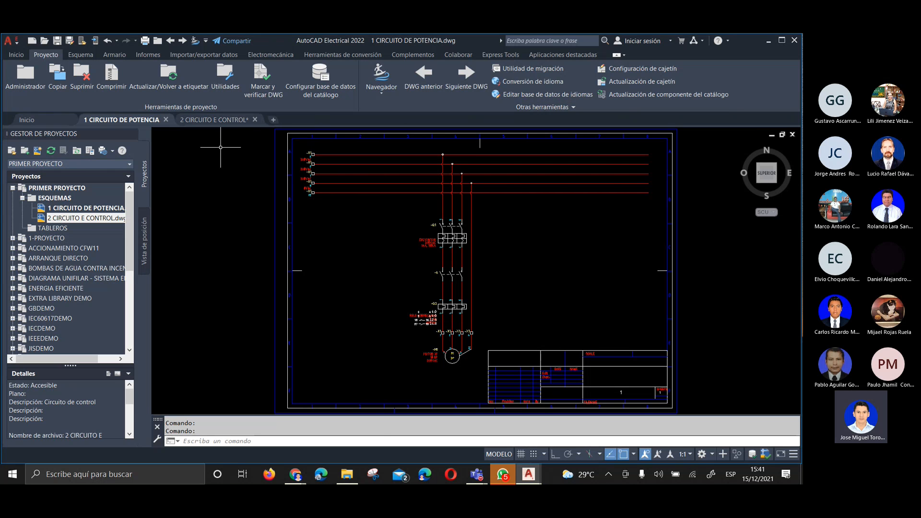
click(331, 262)
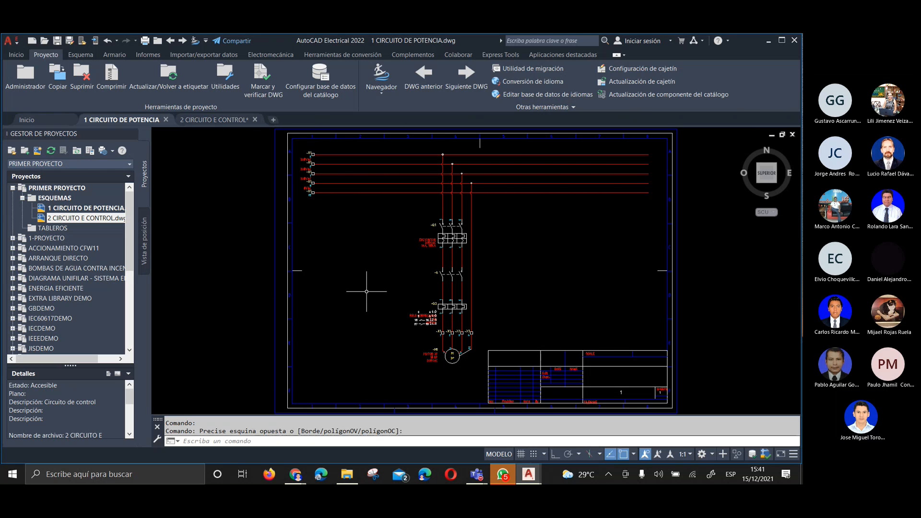
scroll(585, 208, up, 3)
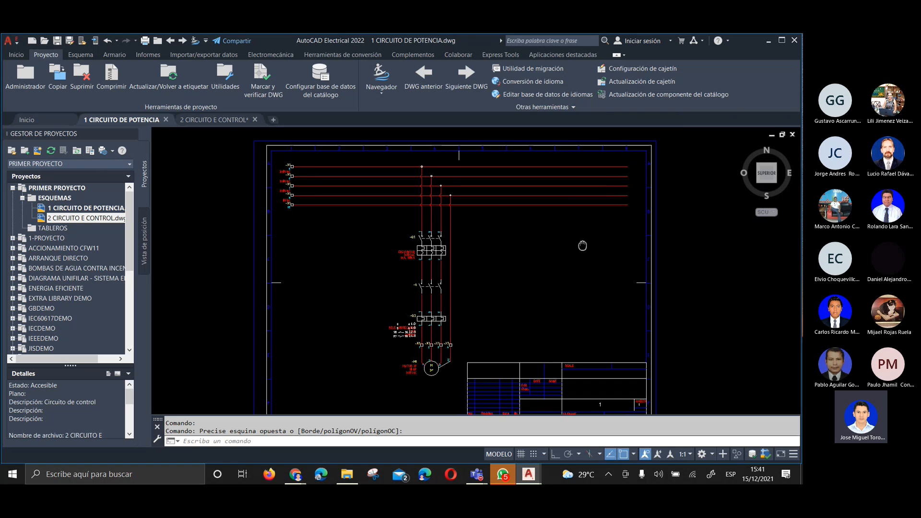
middle_drag(383, 177, 170, 205)
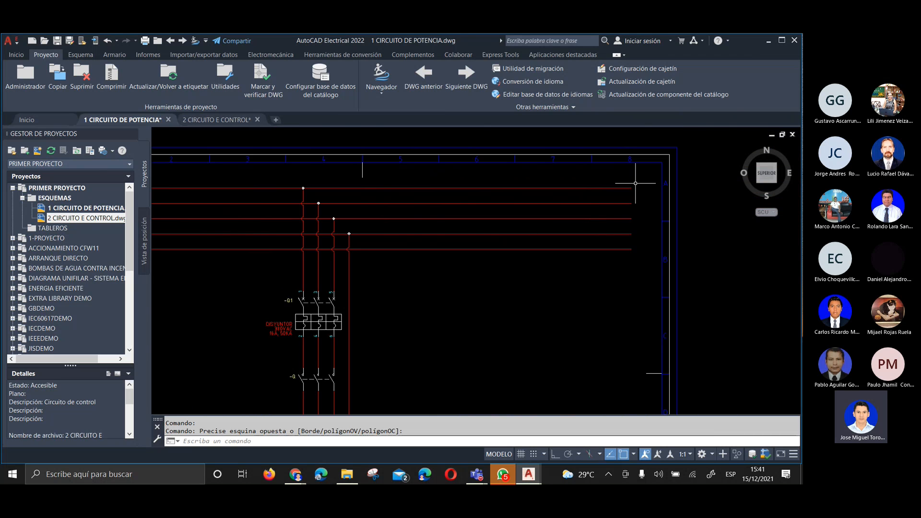
scroll(639, 183, up, 3)
scroll(631, 194, up, 2)
middle_drag(613, 200, 463, 200)
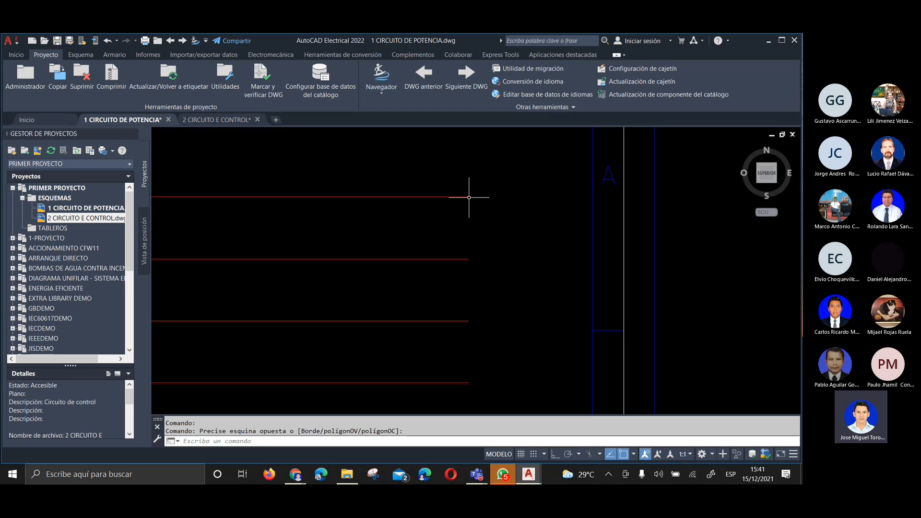
Insert a source signal arrow at the free end of the uppermost supply wire with code SIG000 and description FASE R, without matching destination arrows
right_click(469, 196)
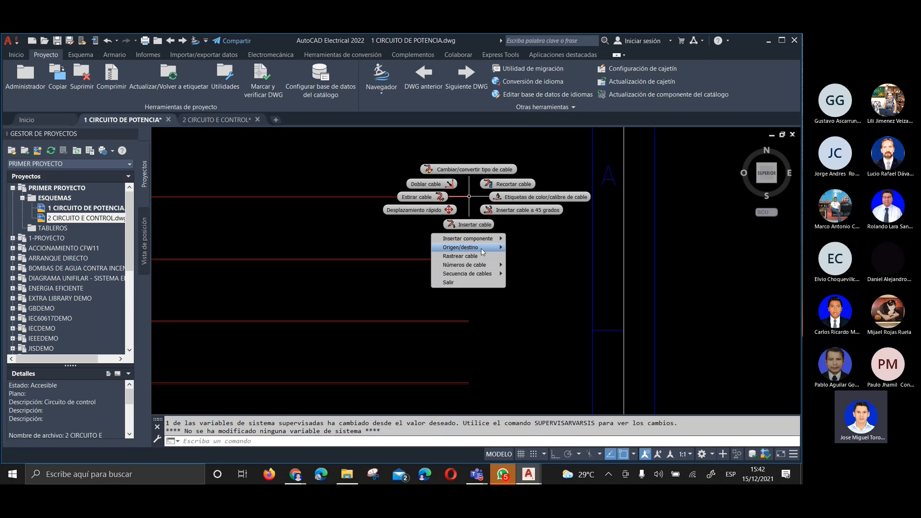
mouse_move(491, 251)
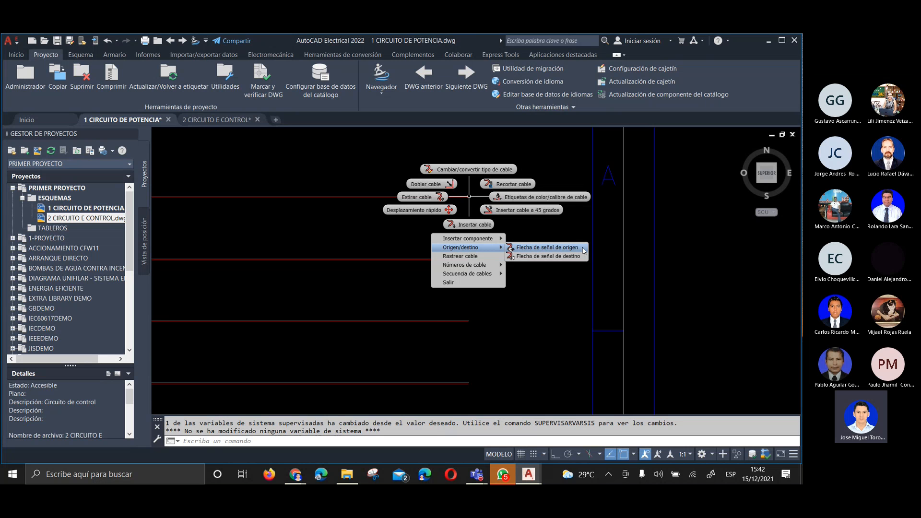
click(583, 249)
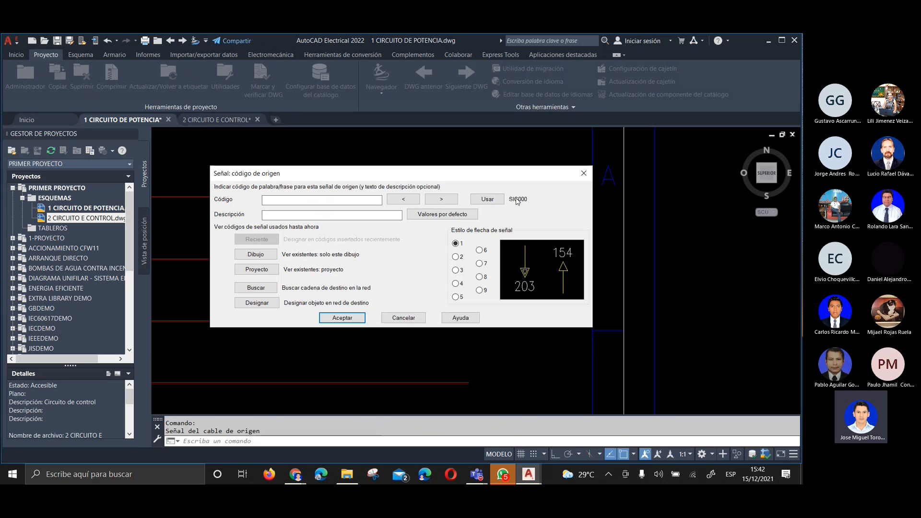
click(497, 202)
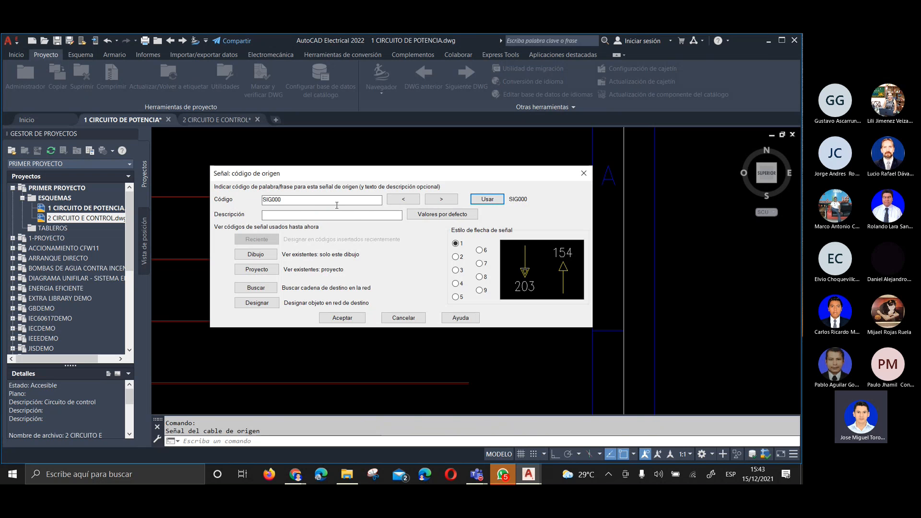
click(293, 214)
text(FASE R)
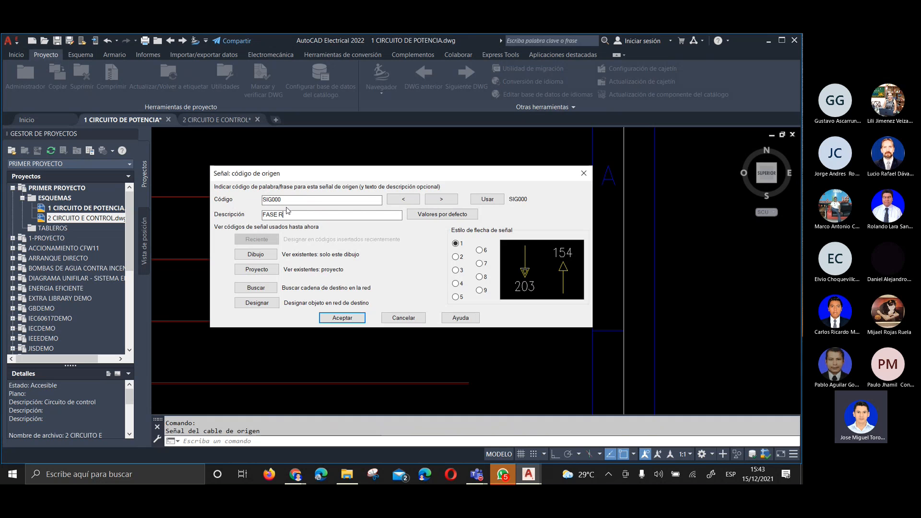
click(347, 318)
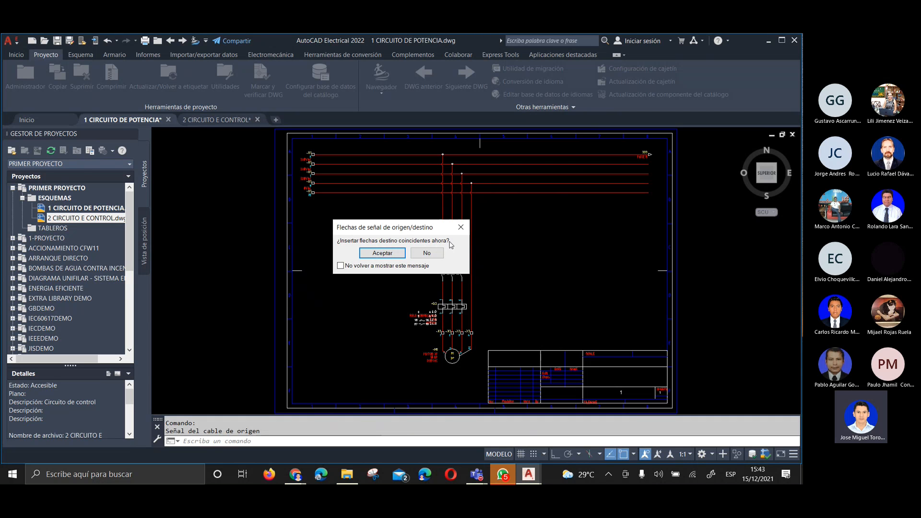
click(427, 254)
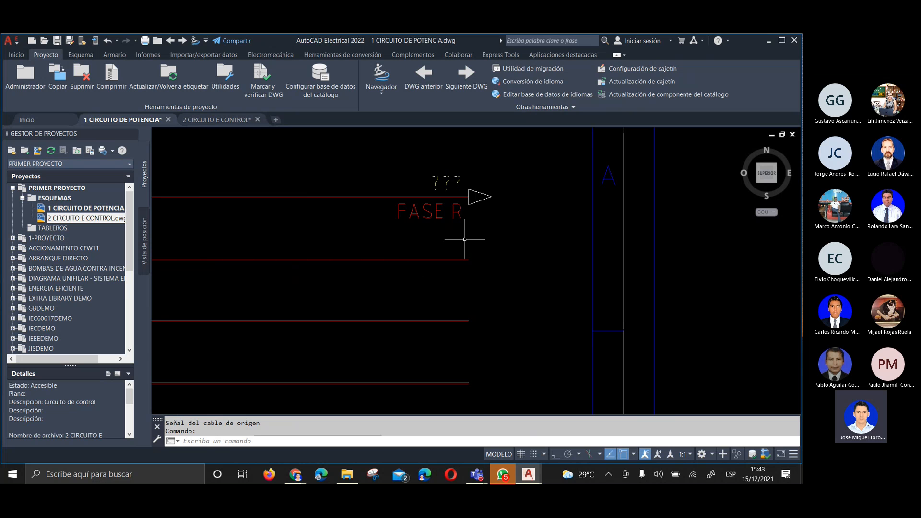
Examine the FASE R source arrow and its cross-reference text at the end of the uppermost supply wire
scroll(480, 160, up, 1)
scroll(480, 180, up, 1)
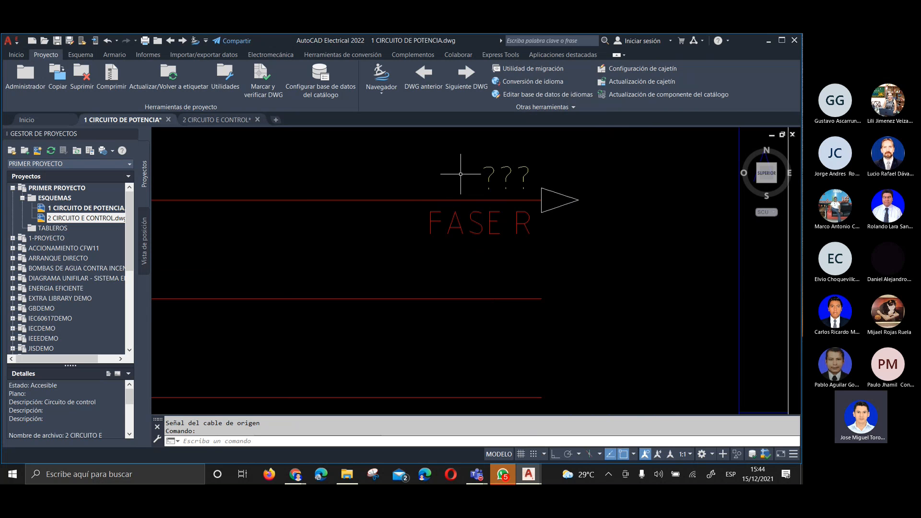
scroll(511, 156, up, 2)
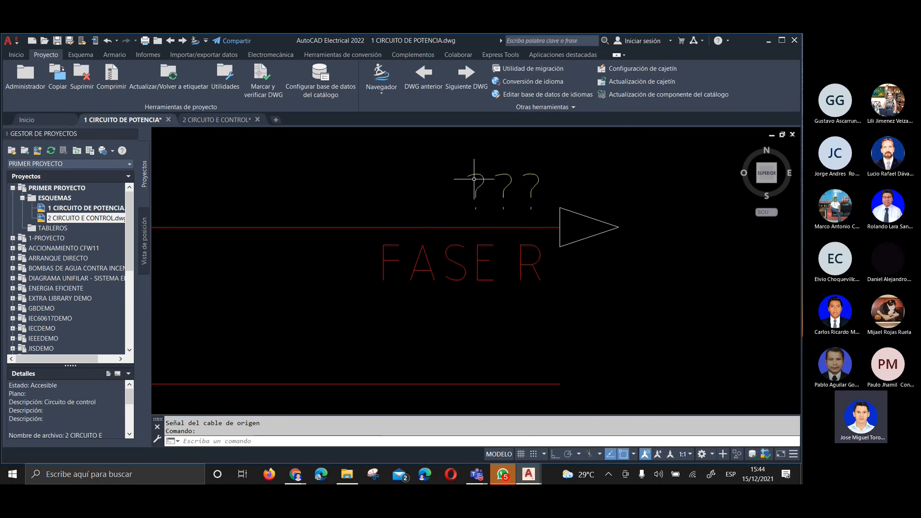
scroll(468, 191, down, 3)
middle_drag(345, 210, 443, 231)
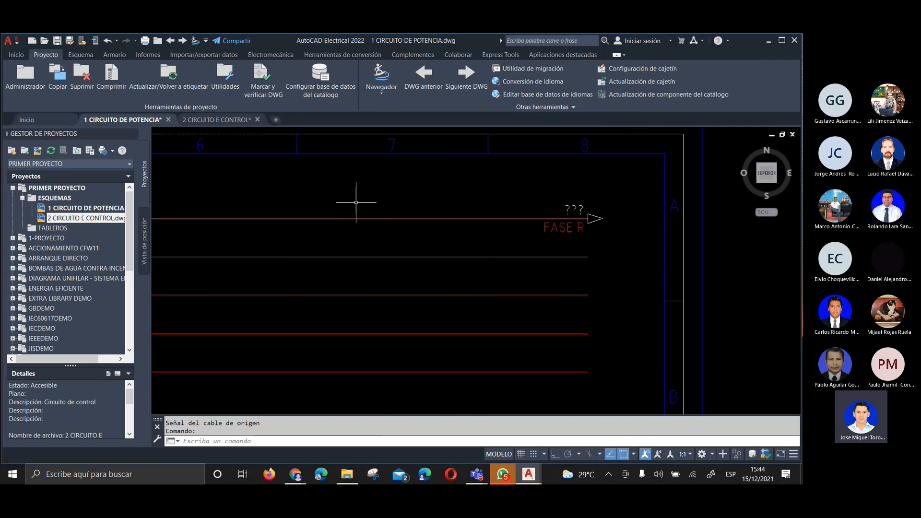
mouse_move(308, 214)
middle_down()
mouse_move(360, 224)
mouse_move(368, 216)
middle_up()
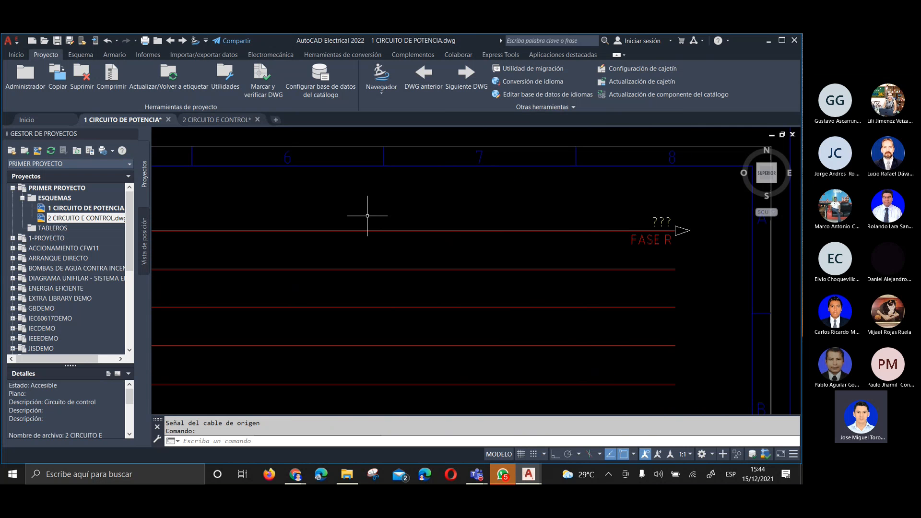
scroll(609, 238, up, 6)
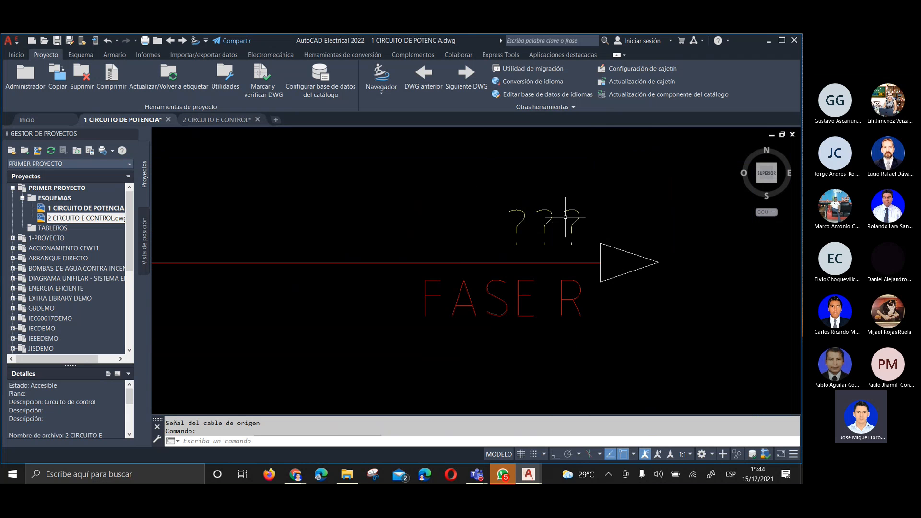
scroll(418, 201, down, 6)
scroll(420, 210, down, 4)
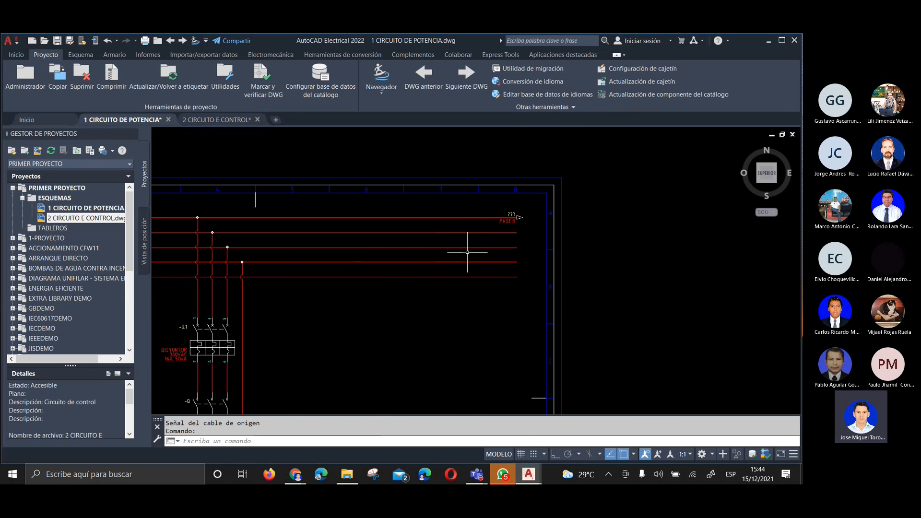
scroll(548, 227, up, 5)
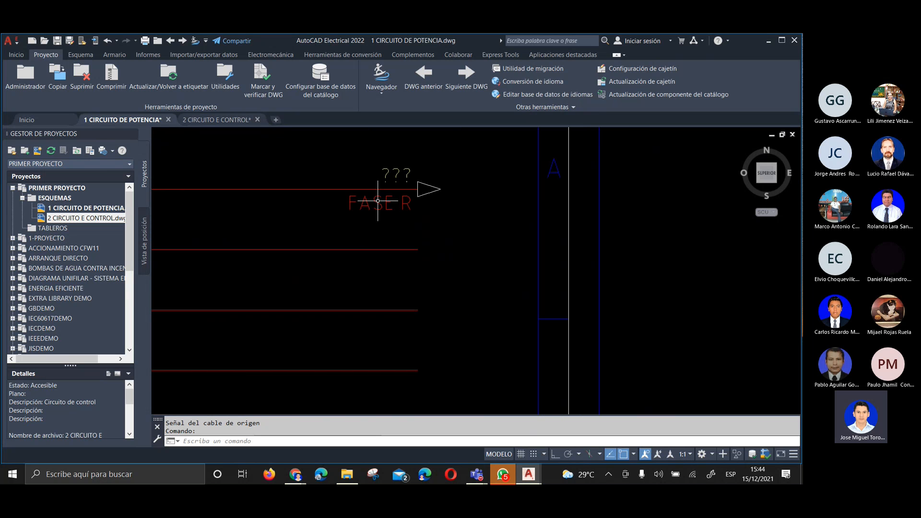
scroll(590, 191, down, 4)
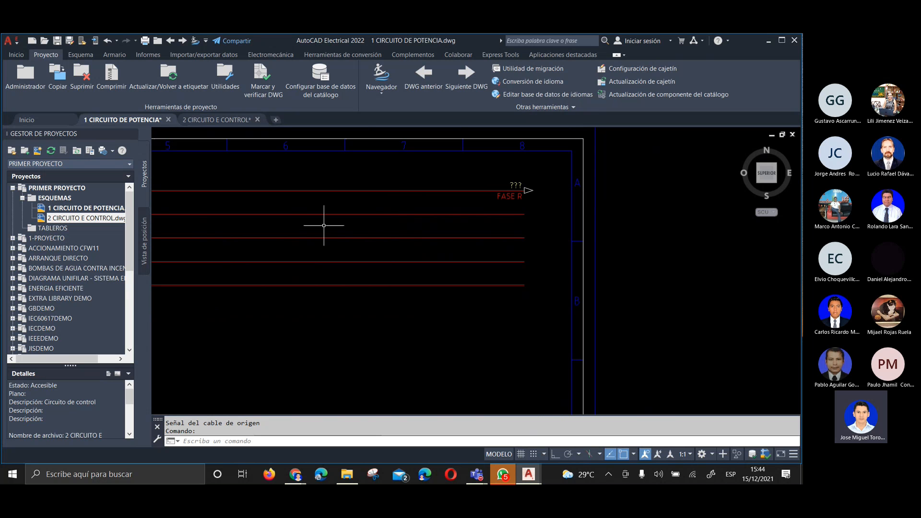
Check the X1 terminal labels at the start of the supply wires and follow the N terminal's wire to its free end
scroll(471, 222, down, 2)
scroll(432, 222, down, 3)
scroll(237, 227, up, 4)
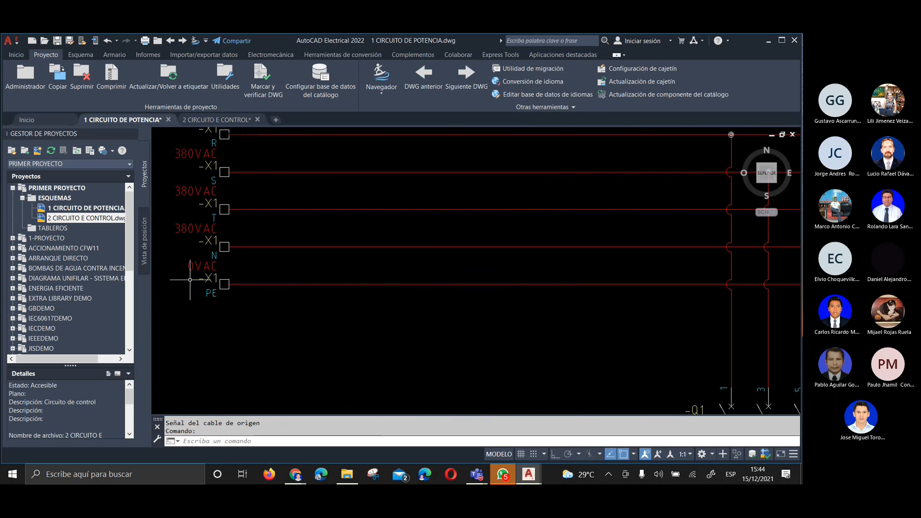
scroll(238, 292, down, 3)
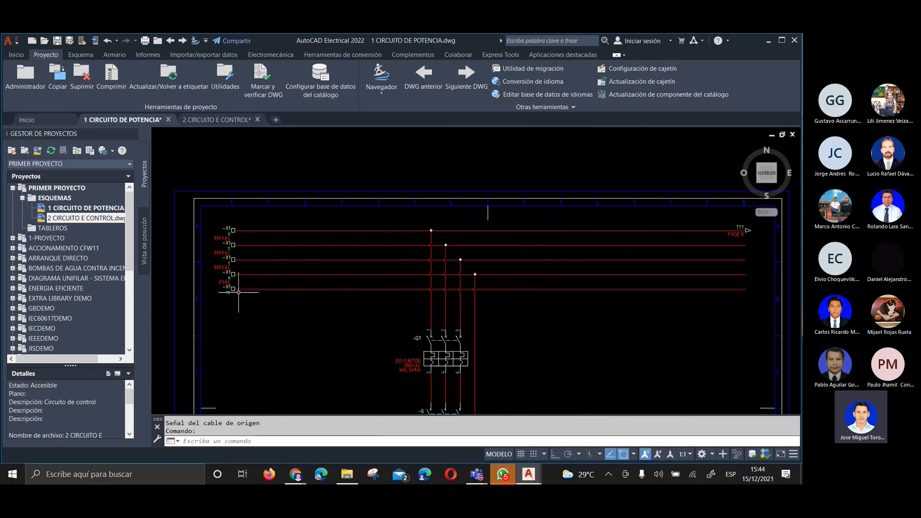
scroll(238, 291, up, 3)
scroll(243, 259, up, 2)
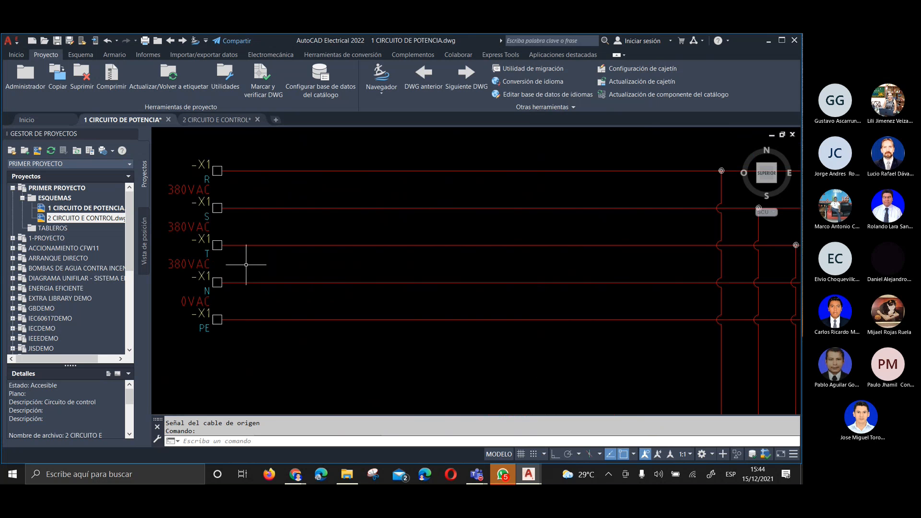
scroll(239, 281, down, 3)
scroll(384, 274, up, 4)
scroll(397, 276, up, 2)
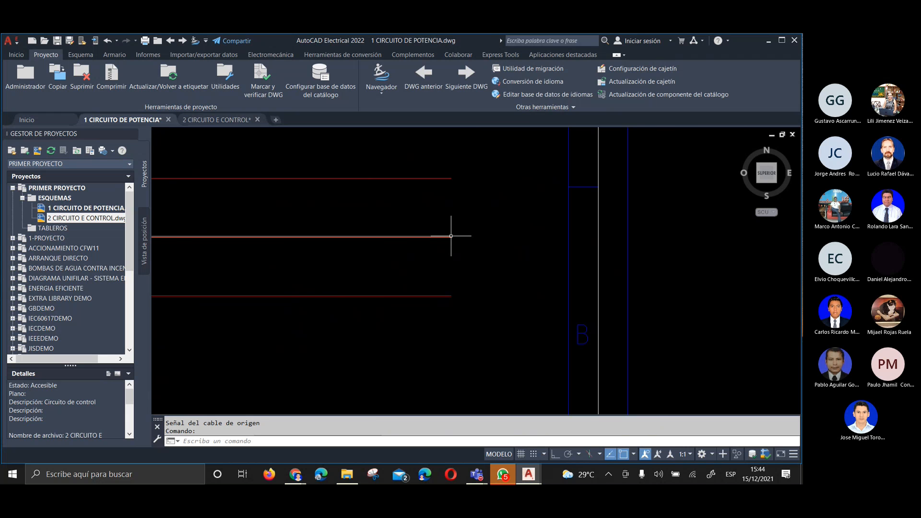
Insert a source signal arrow at the free end of the N supply wire with code SIG001 and description NEUTRO, without matching destination arrows
right_click(451, 236)
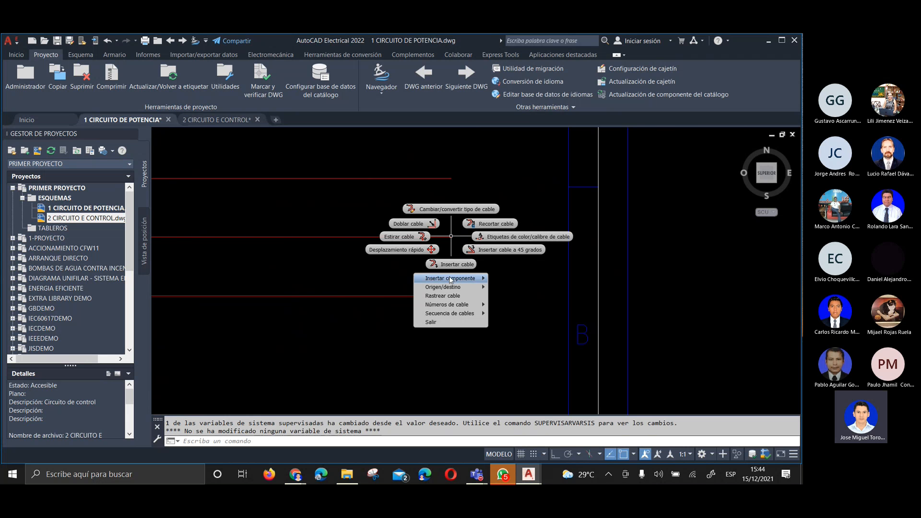
mouse_move(453, 290)
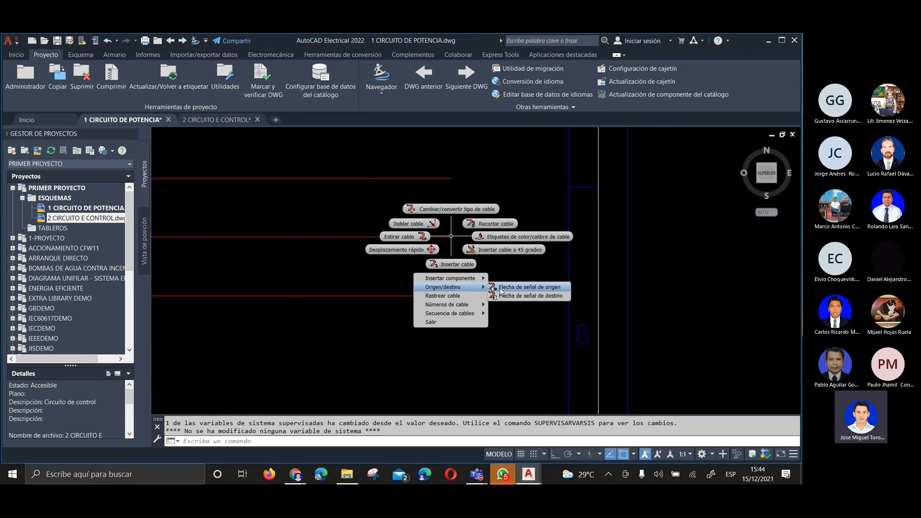
click(545, 288)
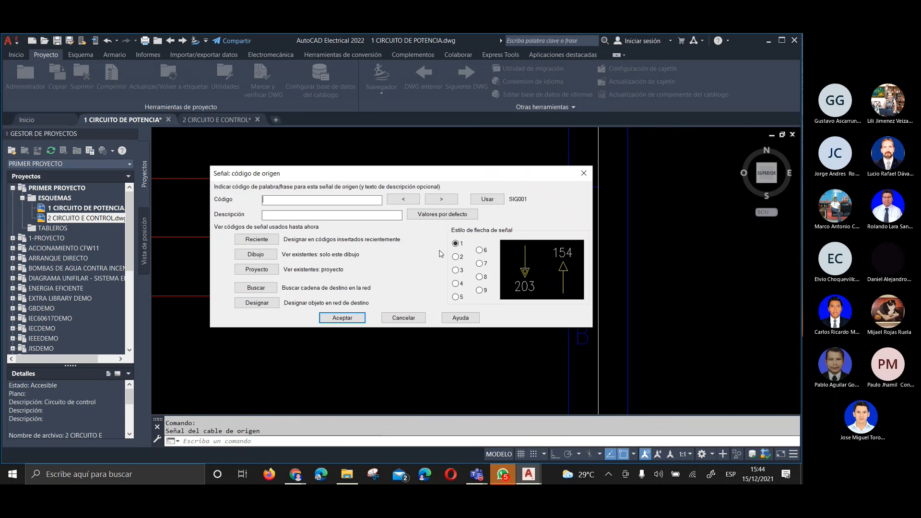
click(487, 199)
click(293, 214)
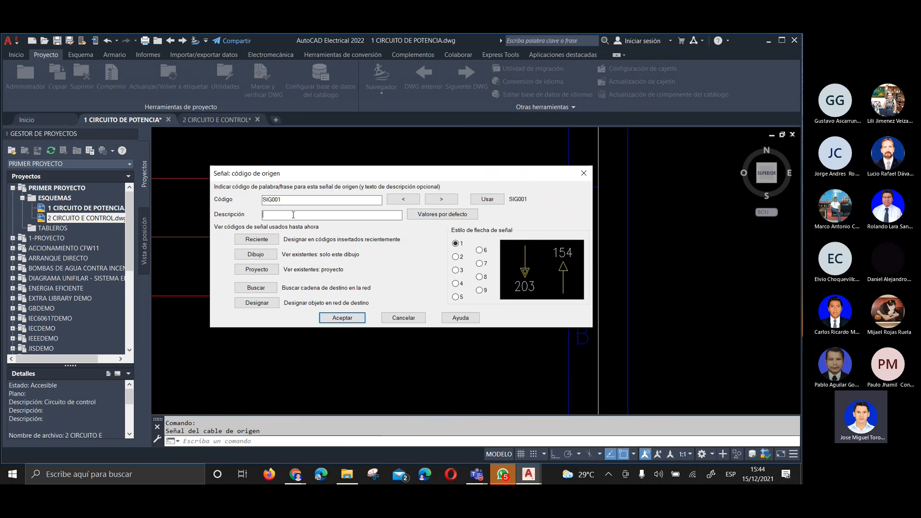
text(NU)
key(BackSpace)
text(EUTRO)
double_click(277, 215)
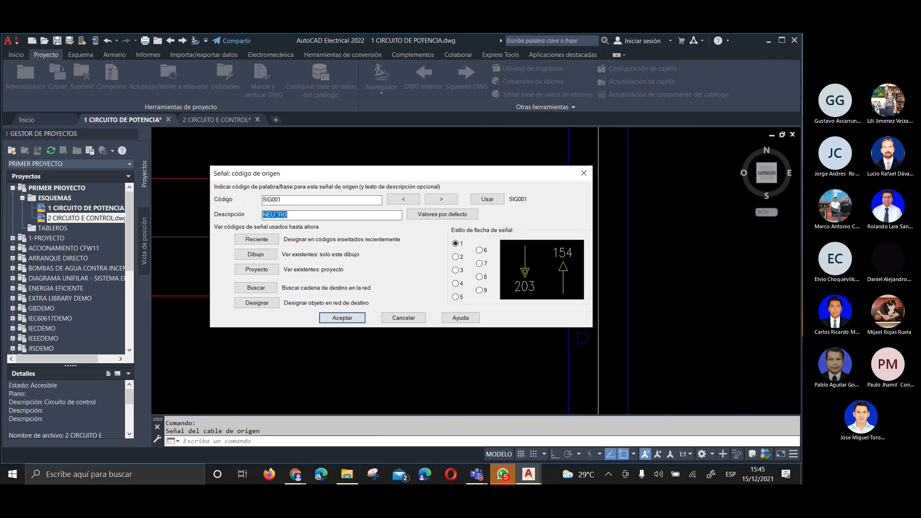
click(334, 217)
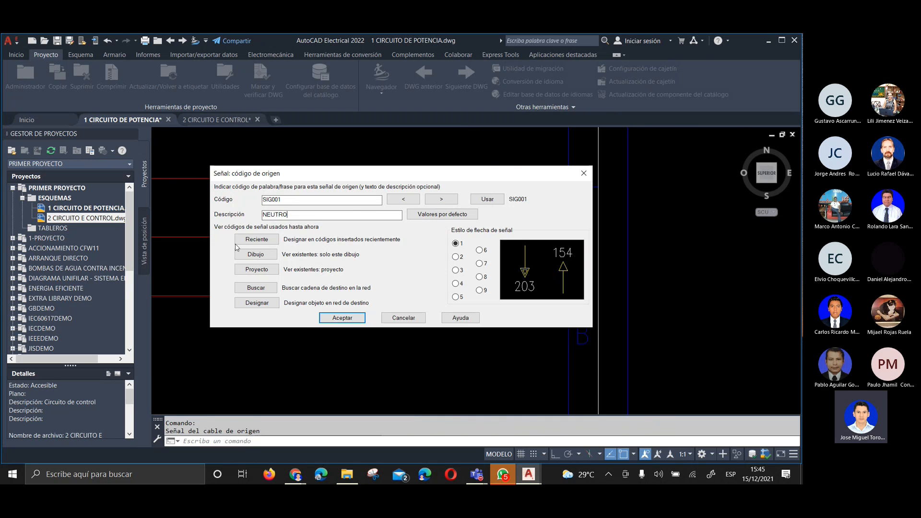
click(338, 318)
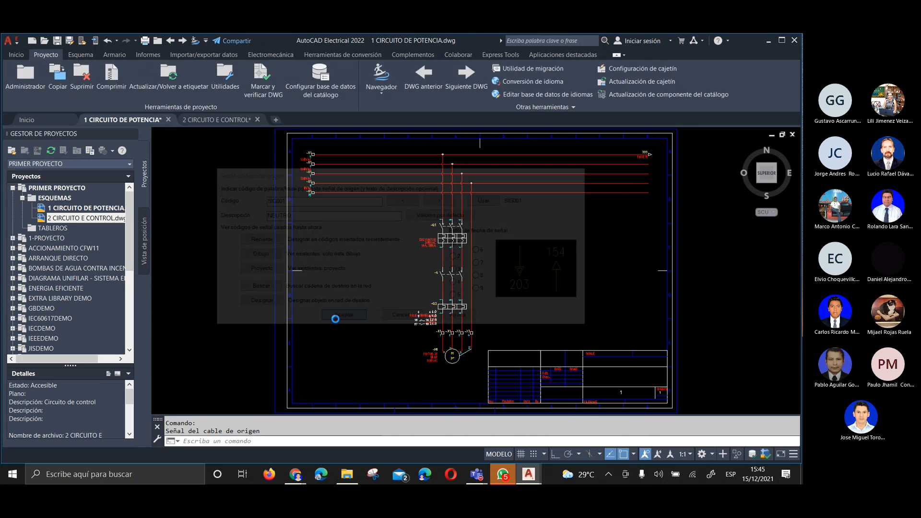
click(382, 253)
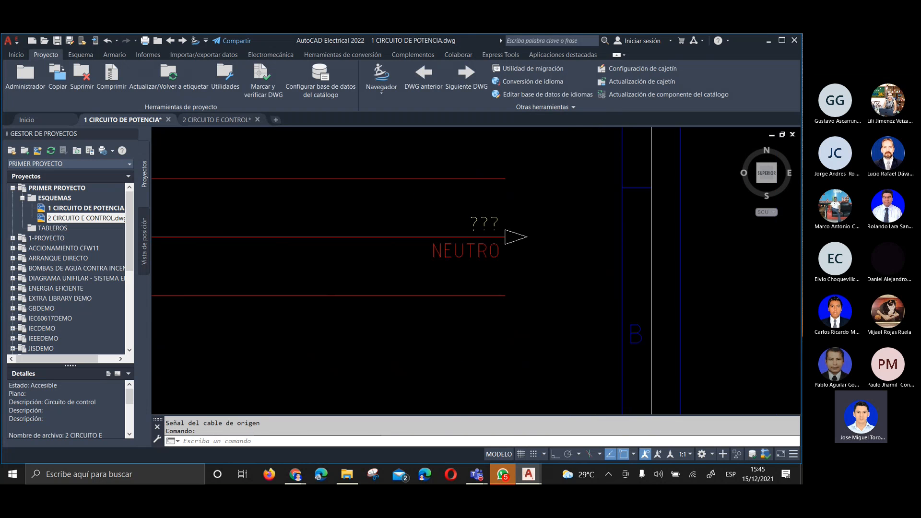
Examine the FASE R and NEUTRO source arrows and the supply wires feeding the power circuit
scroll(516, 182, up, 2)
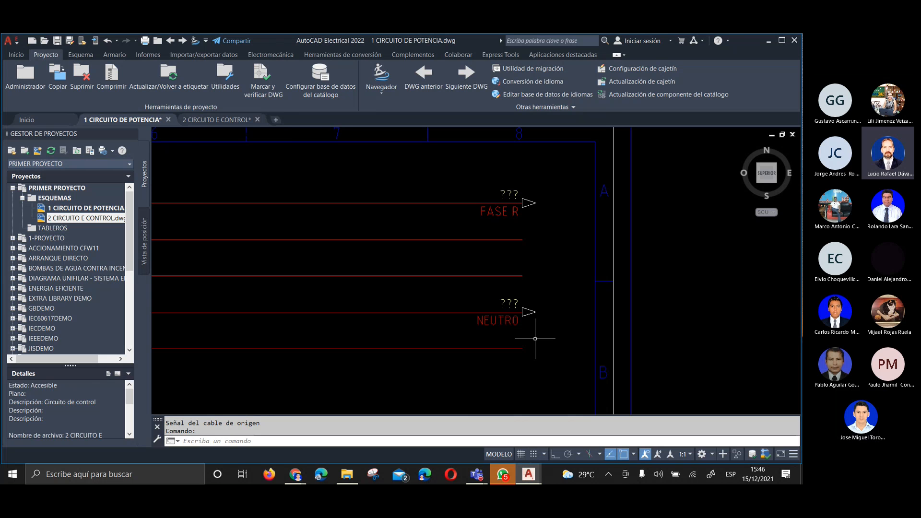
scroll(571, 313, down, 4)
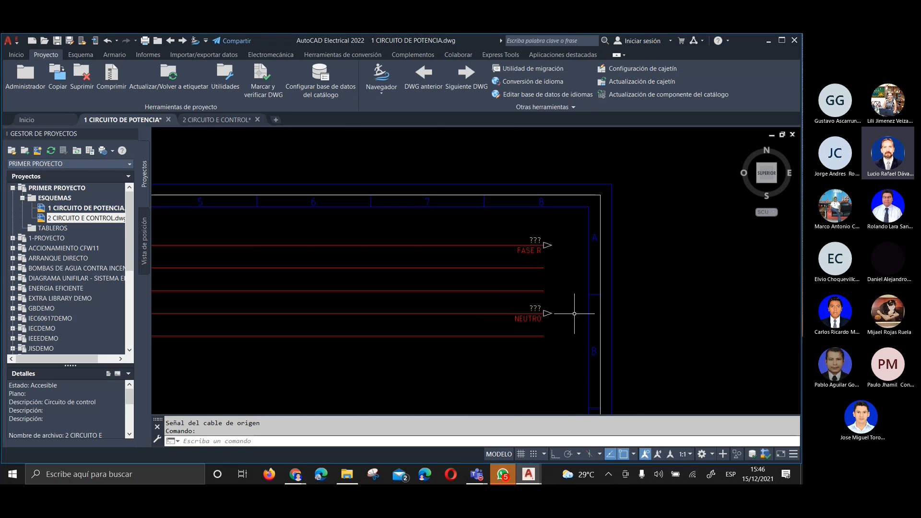
mouse_move(446, 374)
middle_down()
mouse_move(444, 350)
mouse_move(474, 274)
middle_up()
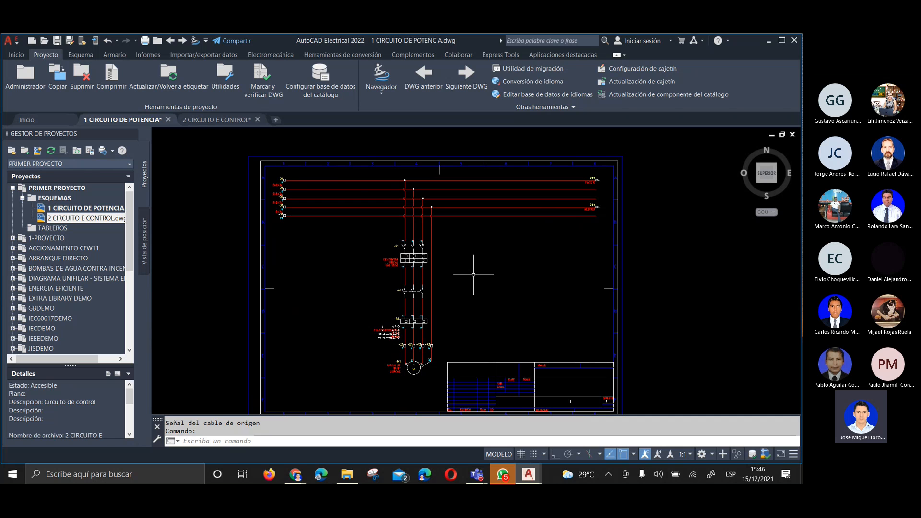
click(17, 56)
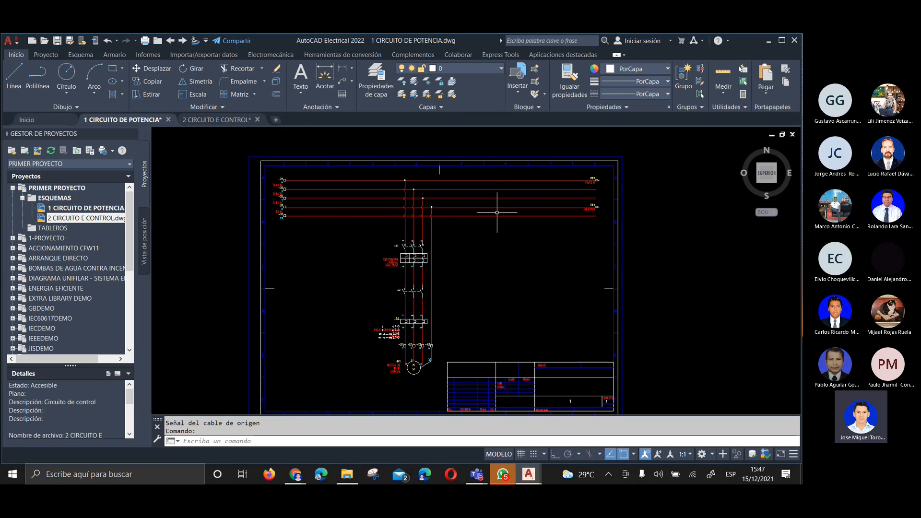
scroll(498, 212, up, 3)
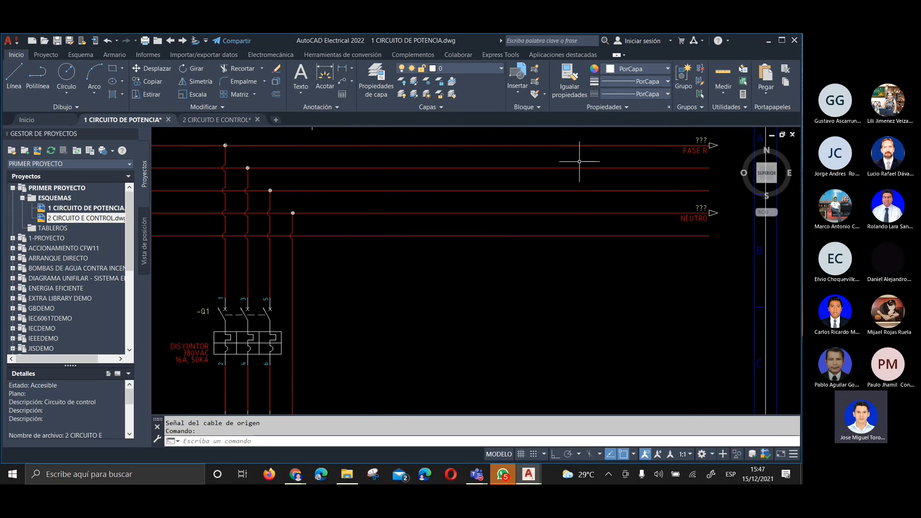
scroll(580, 150, down, 2)
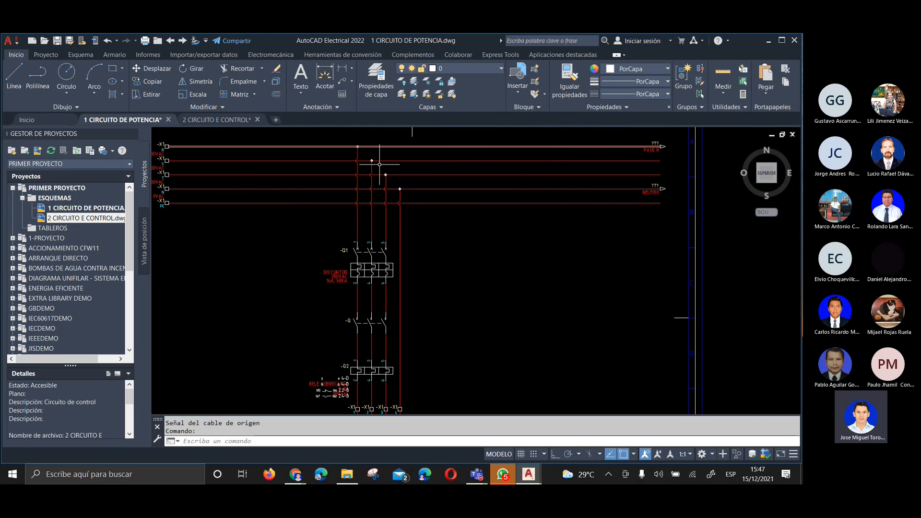
scroll(542, 165, down, 2)
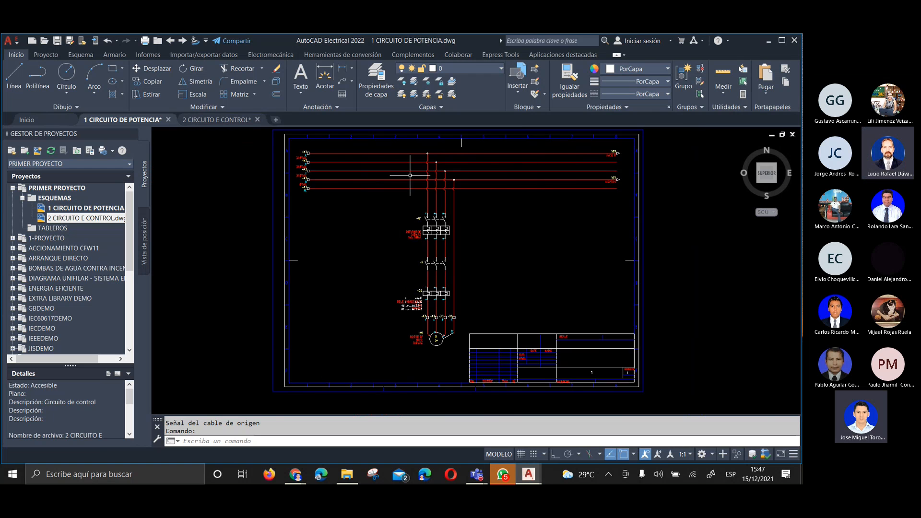
scroll(361, 171, up, 2)
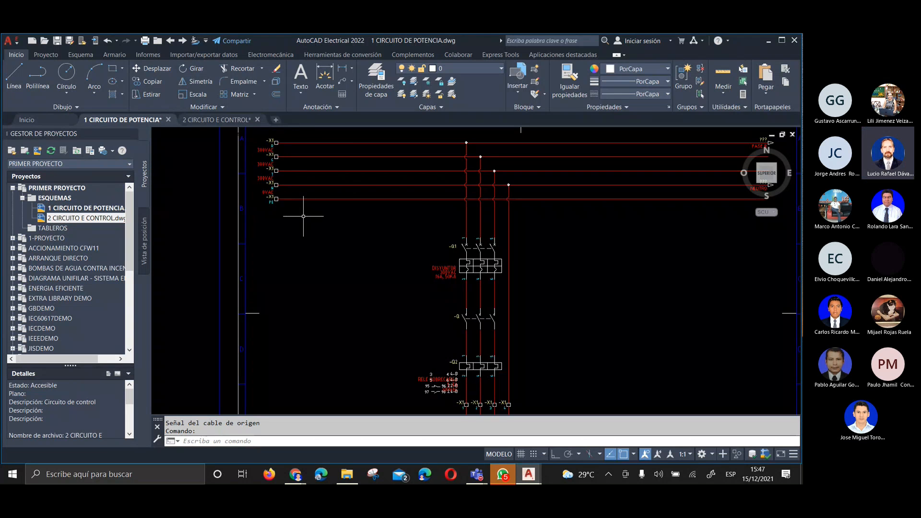
scroll(299, 214, down, 2)
scroll(534, 167, up, 2)
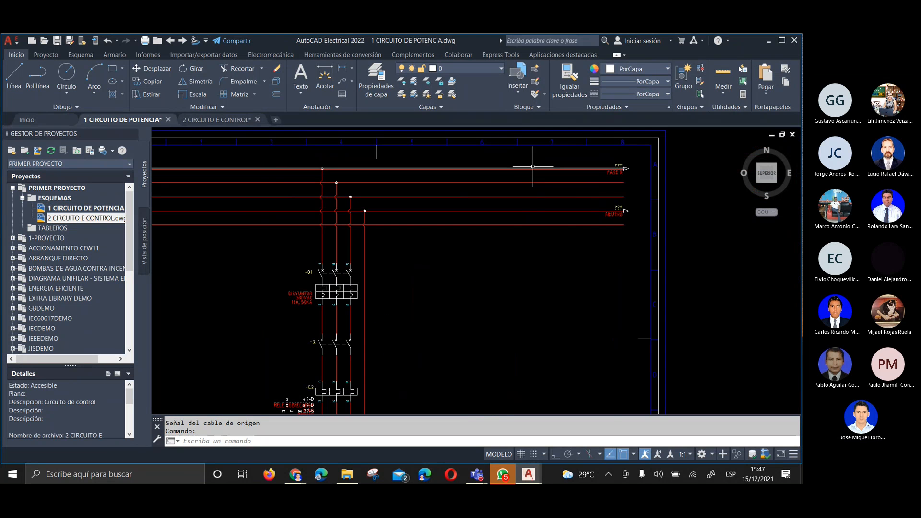
scroll(582, 163, up, 2)
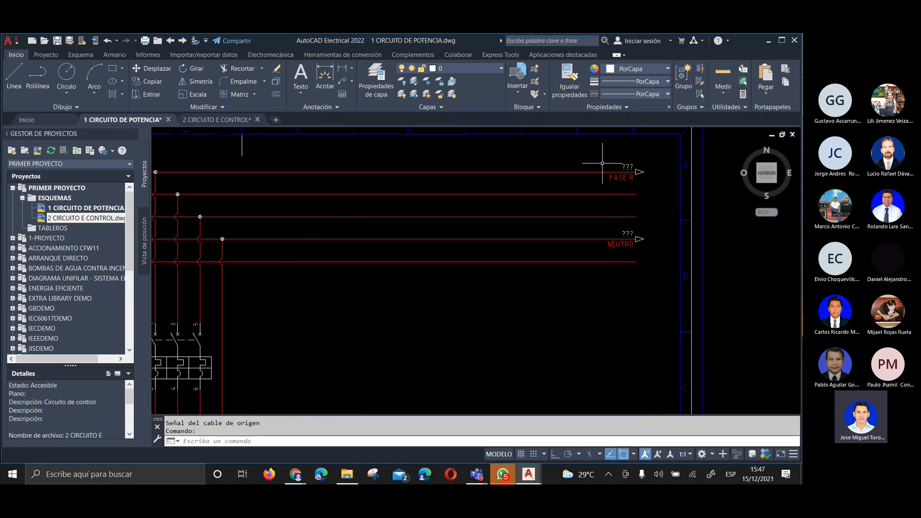
scroll(585, 180, down, 2)
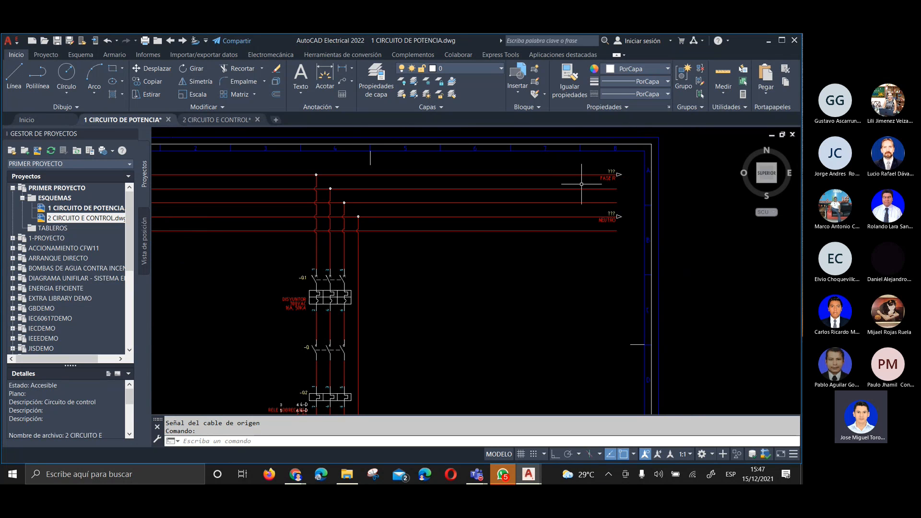
scroll(585, 183, up, 2)
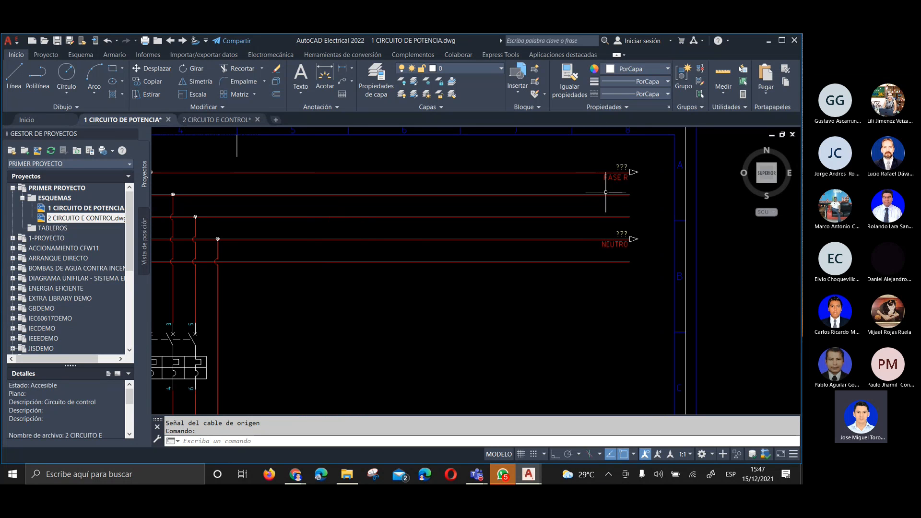
Try shortening the second supply wire by moving its free end back along the line, and undo the stretch
click(624, 195)
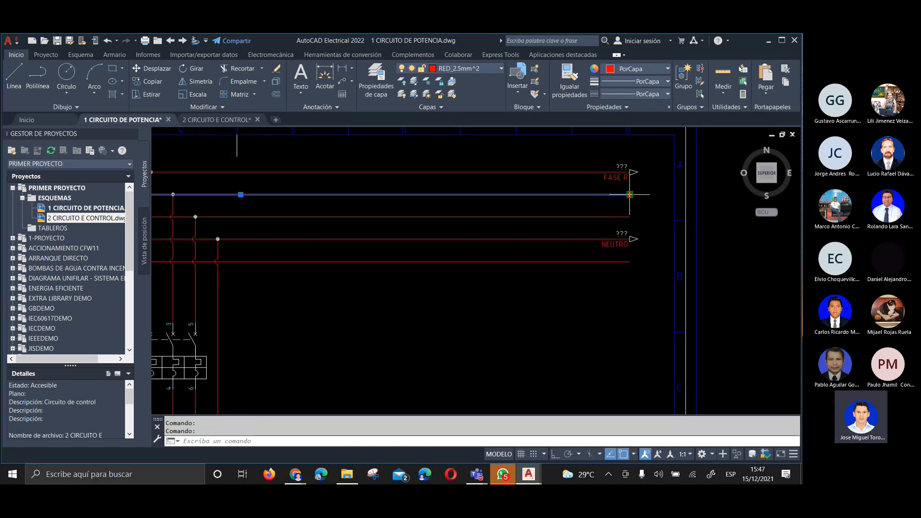
click(630, 194)
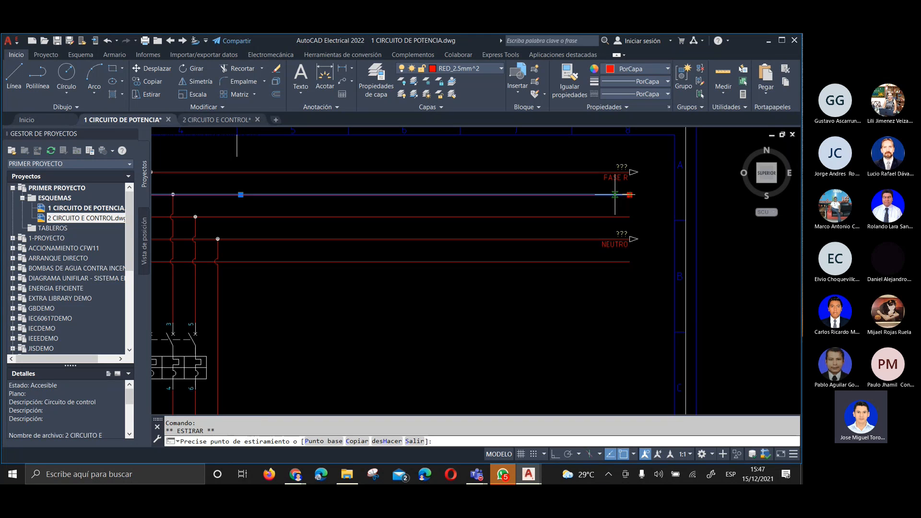
click(518, 195)
mouse_move(518, 195)
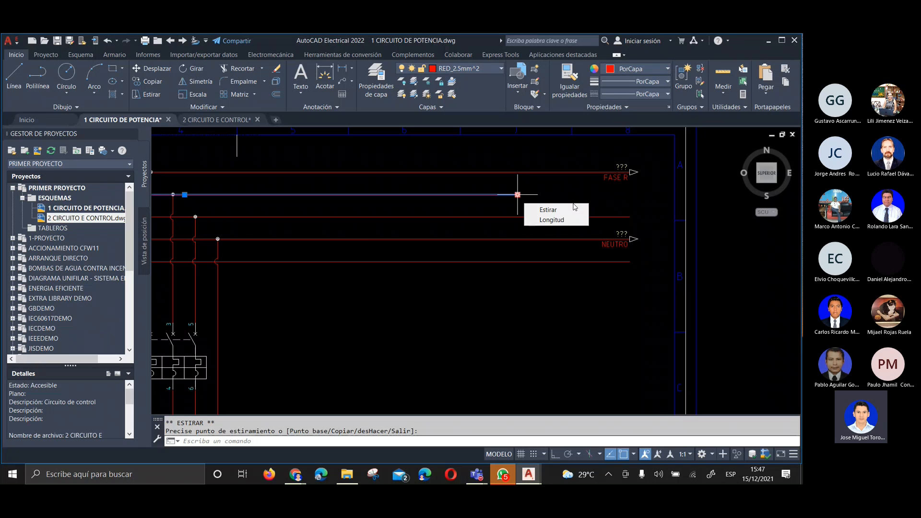
key(ctrl+z)
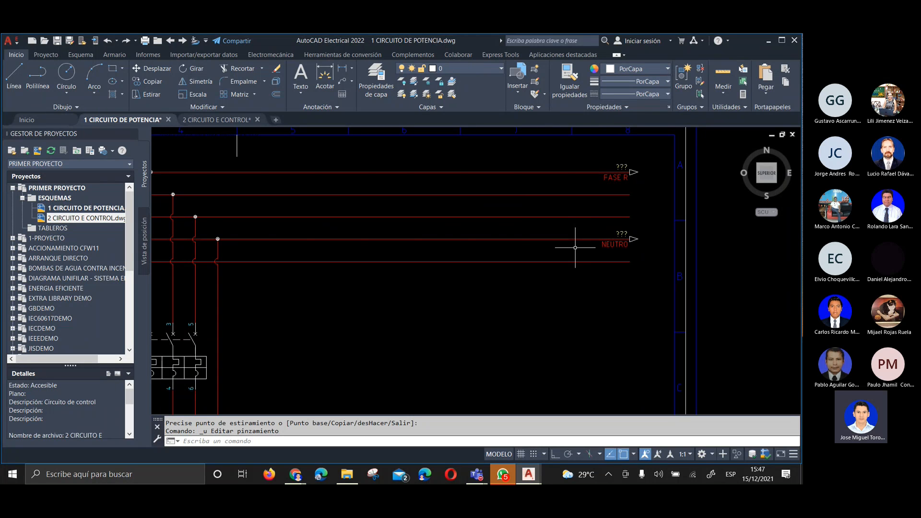
click(658, 153)
click(589, 286)
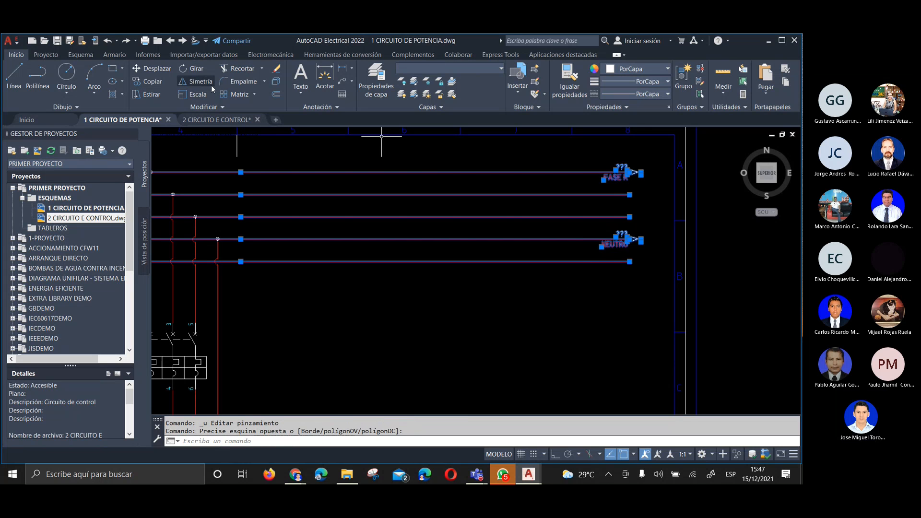
click(628, 195)
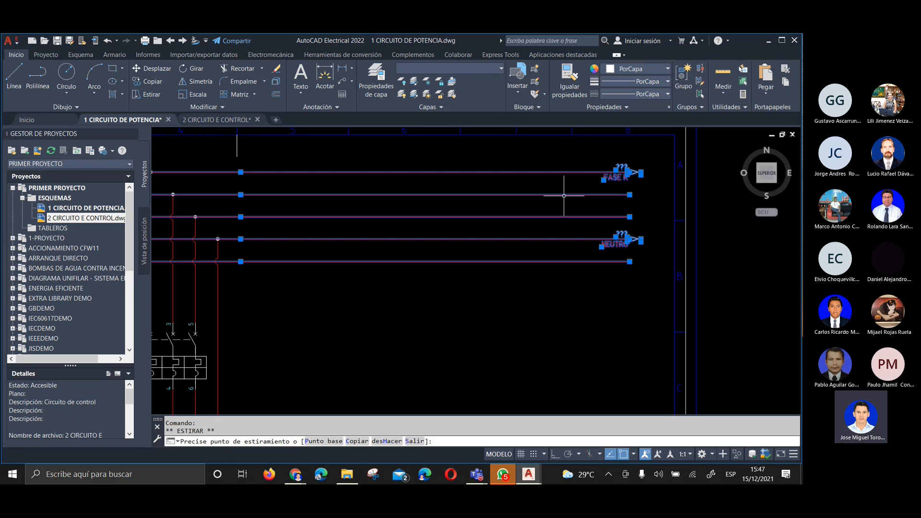
key(Escape)
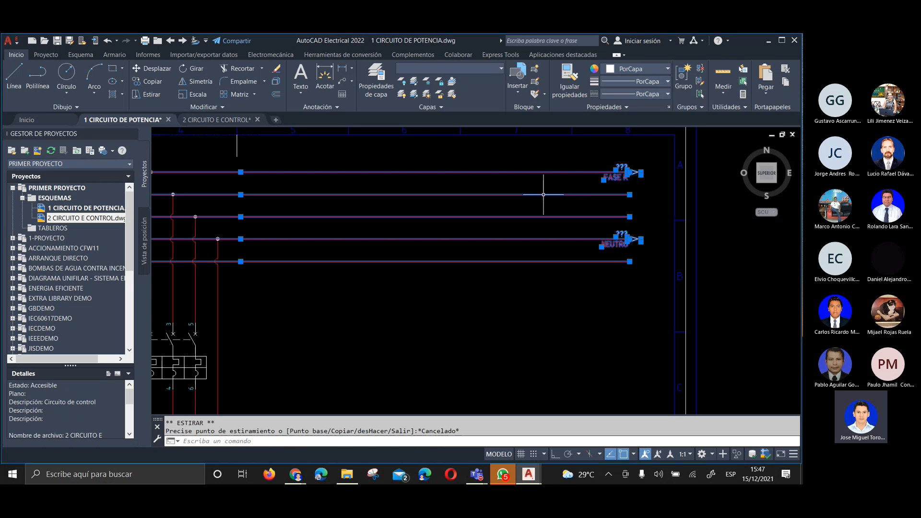
click(161, 94)
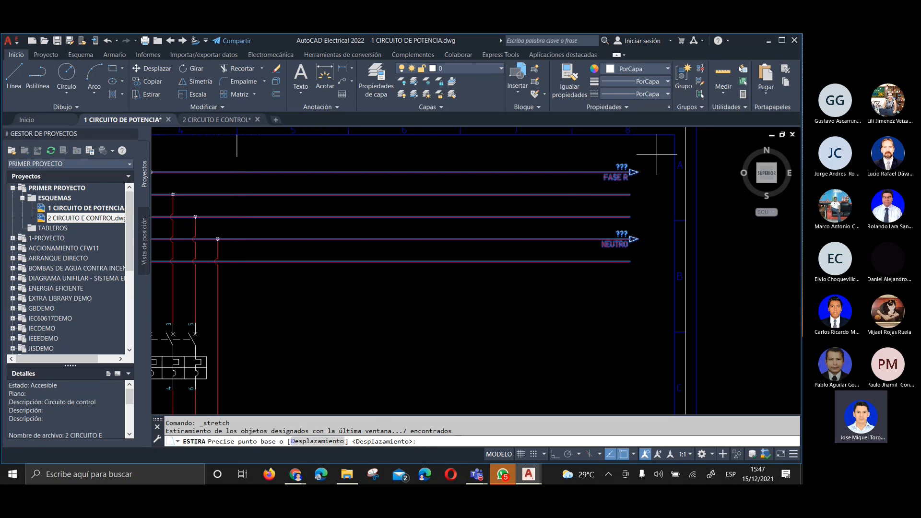
key(Escape)
key(Escape)
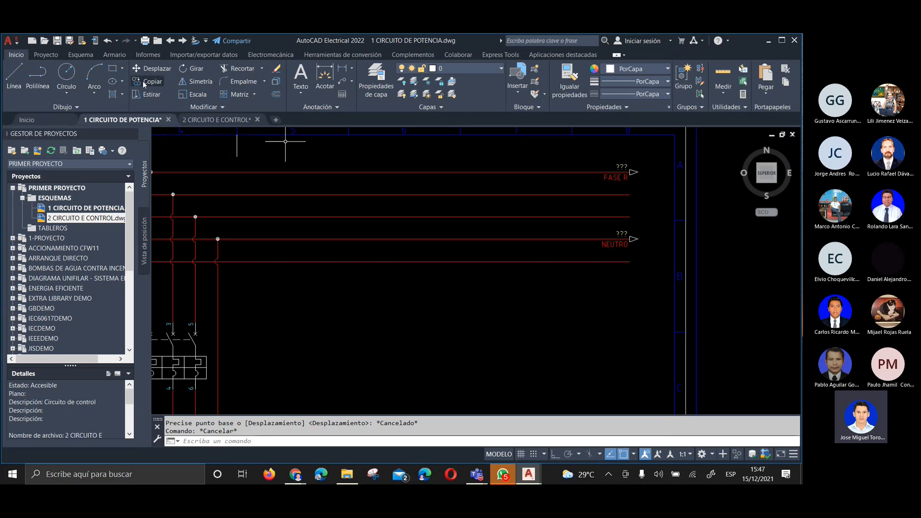
Stretch the free ends of all five supply wires with their arrows about 100 units back toward the circuit, constrained orthogonally
click(149, 95)
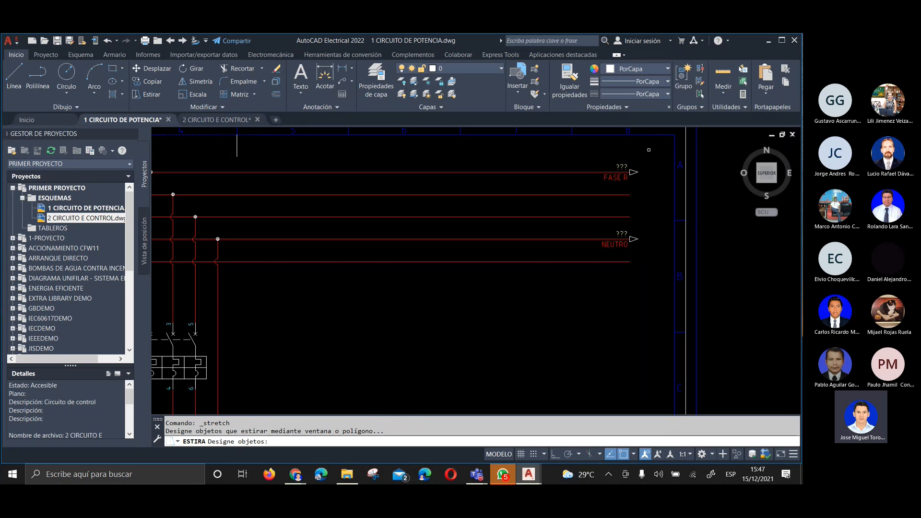
click(654, 147)
click(571, 303)
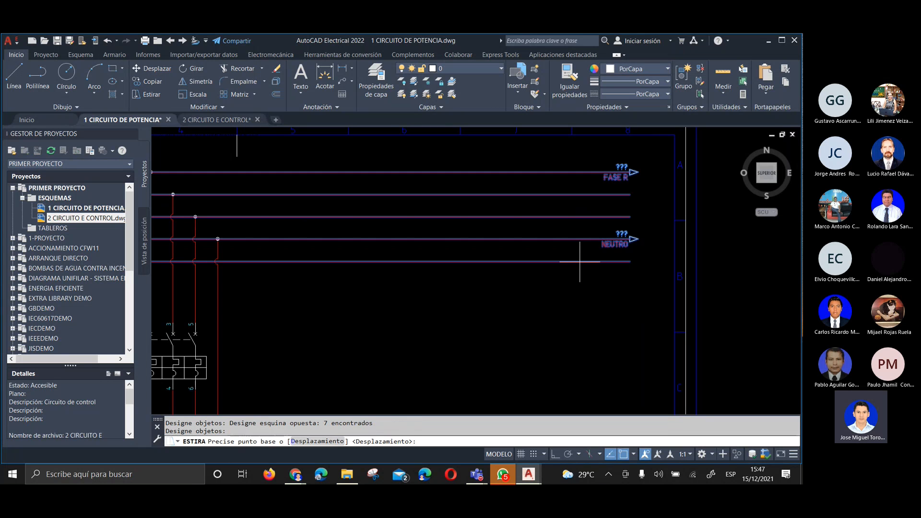
click(631, 195)
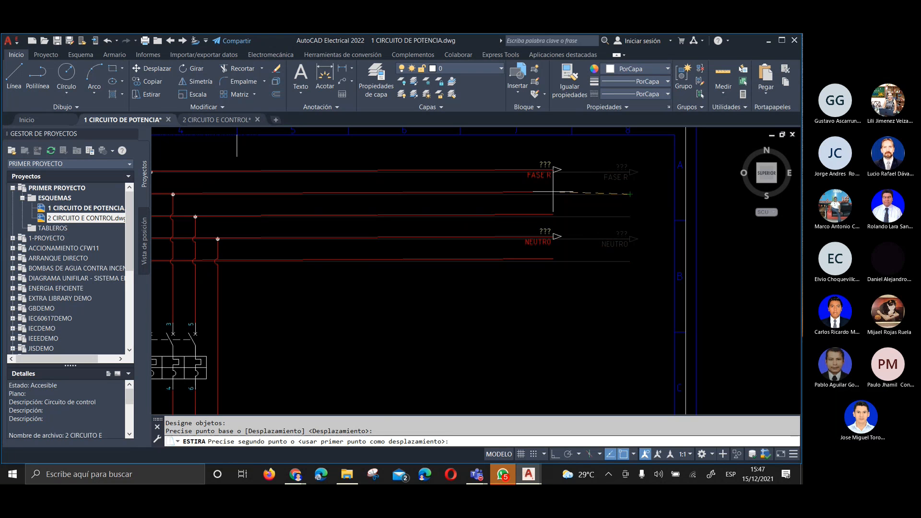
click(556, 456)
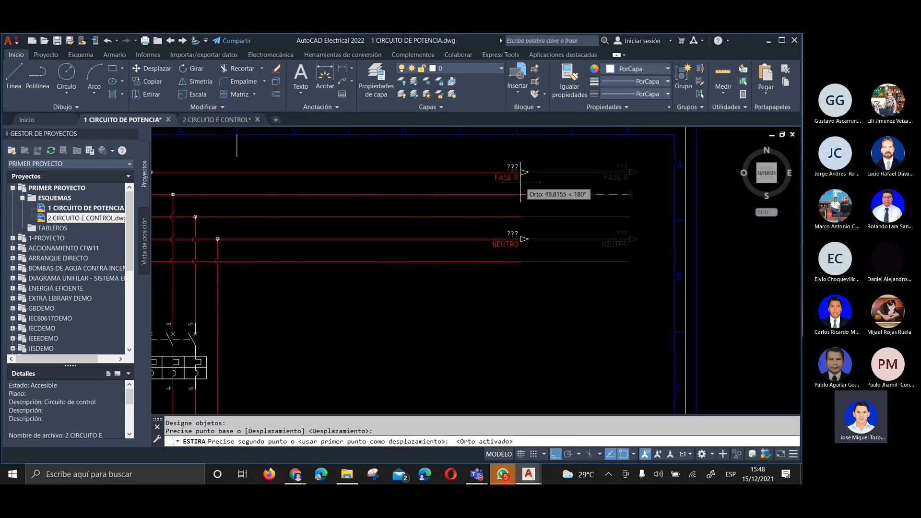
scroll(516, 183, down, 4)
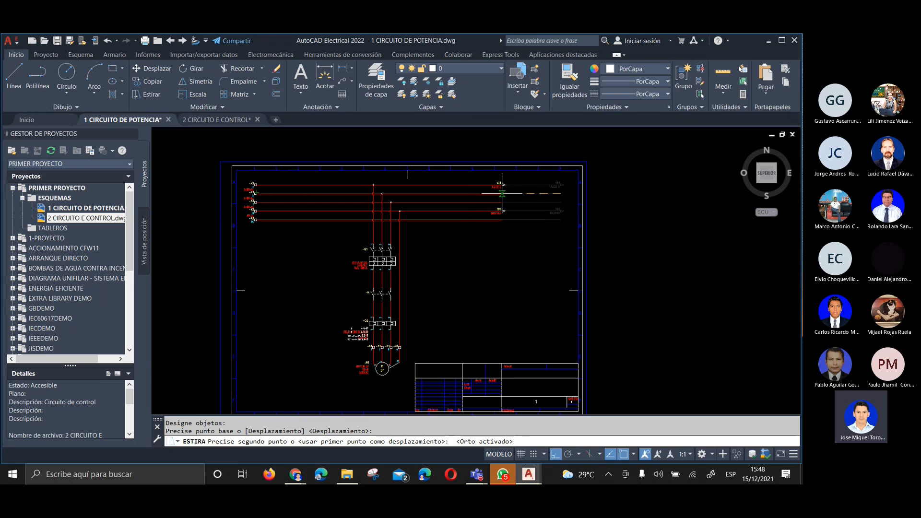
scroll(512, 197, up, 2)
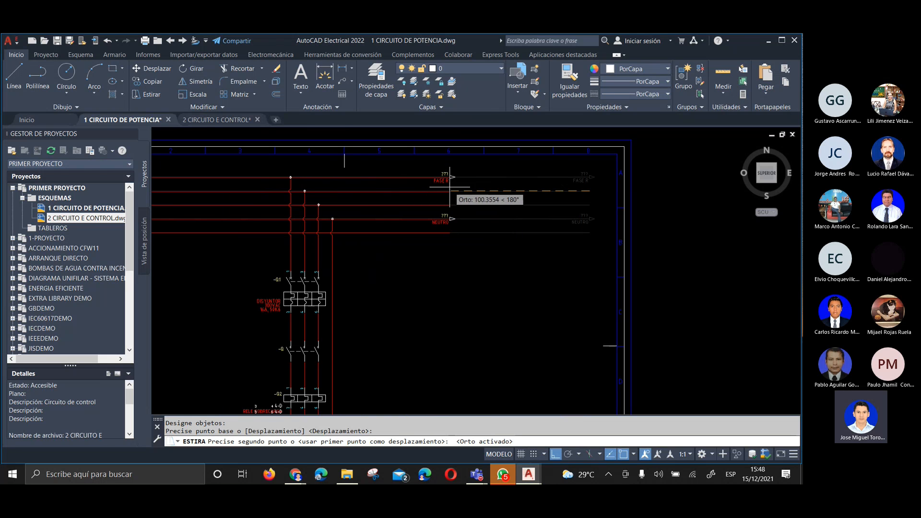
click(450, 191)
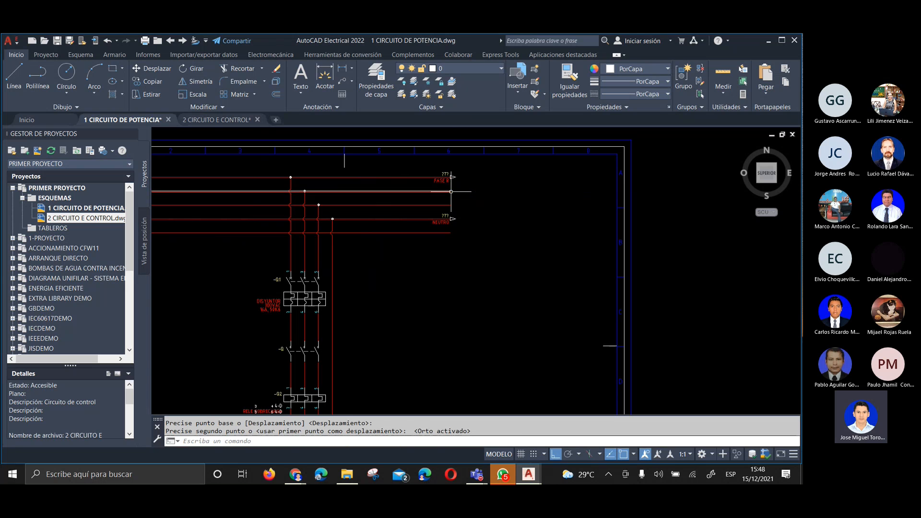
Stretch the five supply wire ends and both source arrows horizontally outward until they align with frame column 7
scroll(568, 172, down, 2)
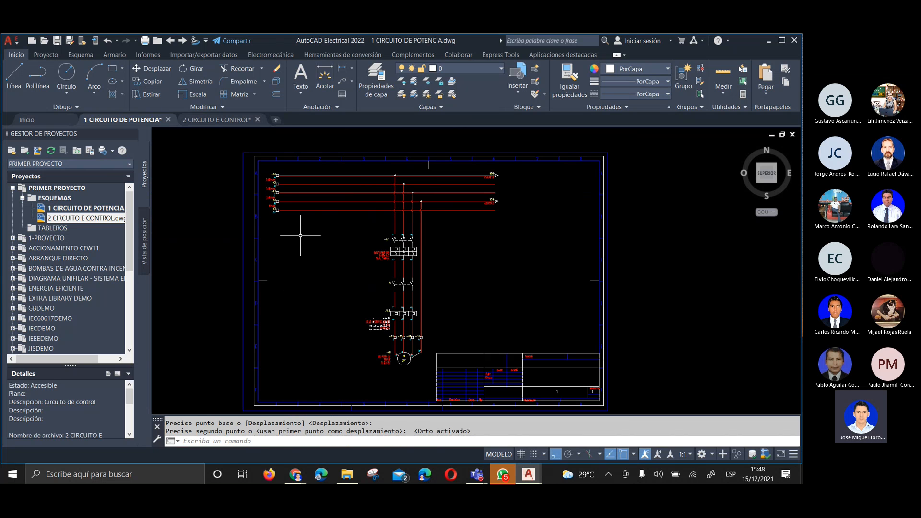
scroll(454, 192, up, 2)
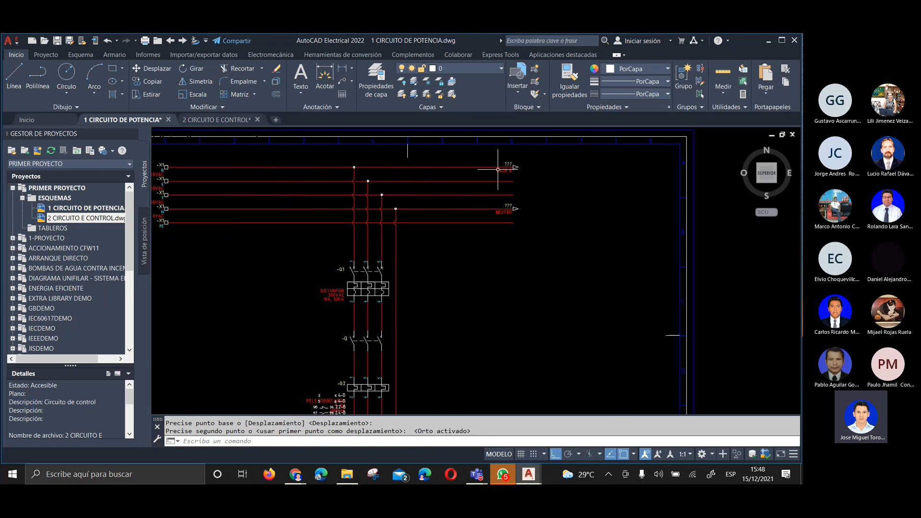
click(547, 156)
click(474, 228)
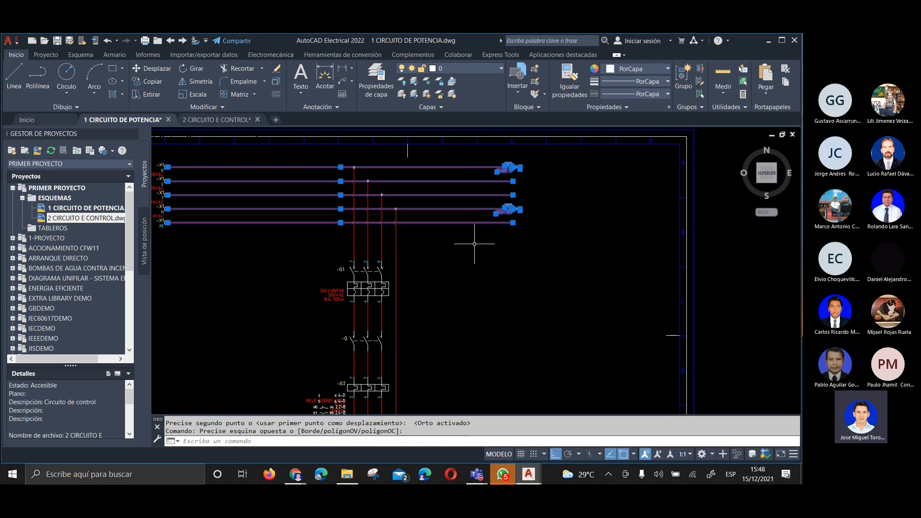
key(Escape)
click(147, 94)
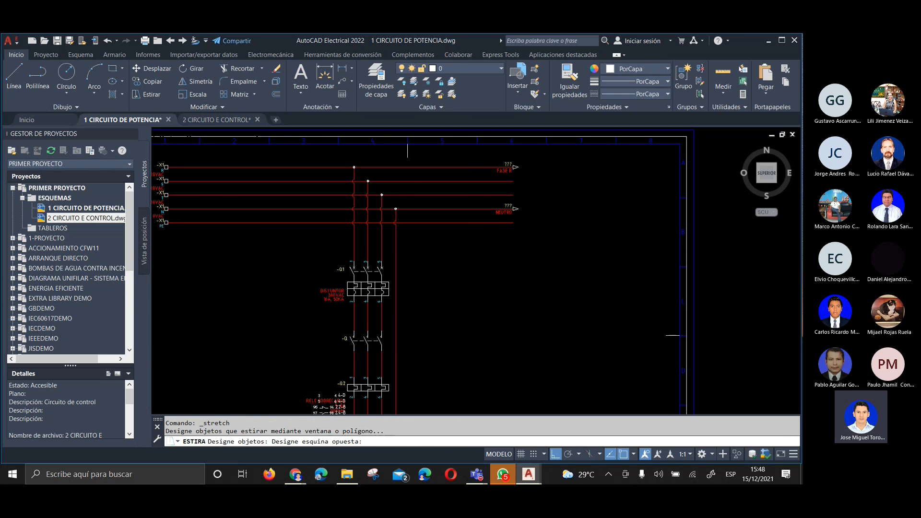
click(546, 157)
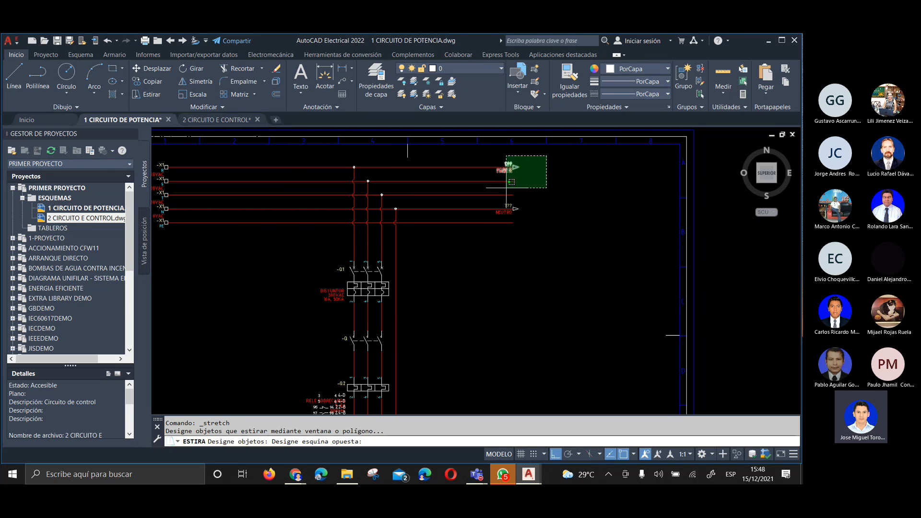
click(478, 236)
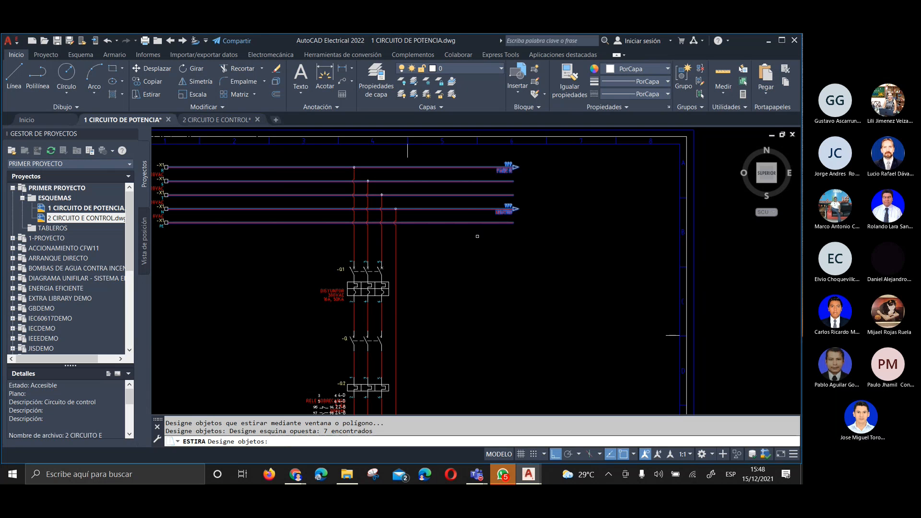
key(Return)
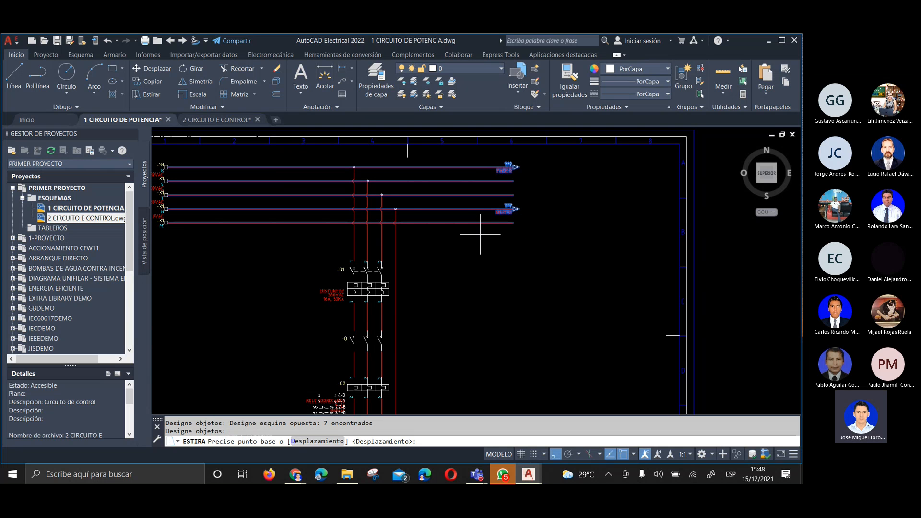
click(513, 181)
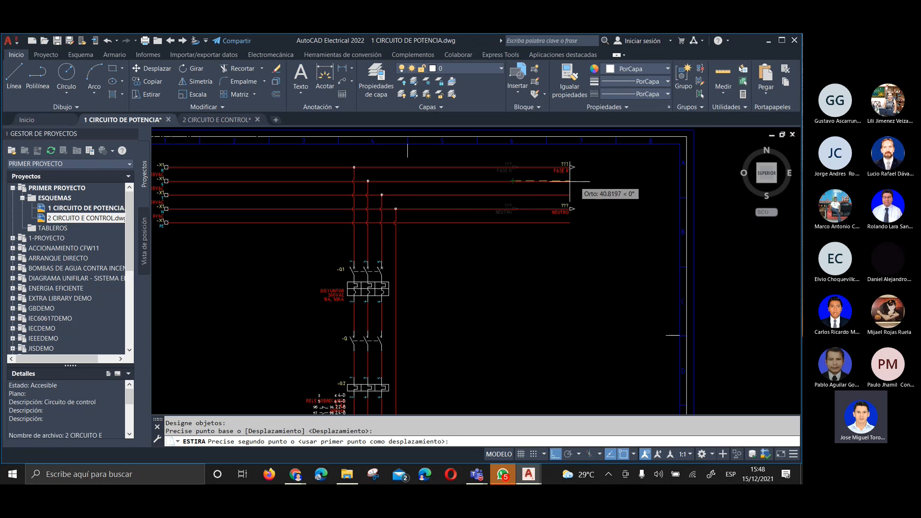
click(582, 181)
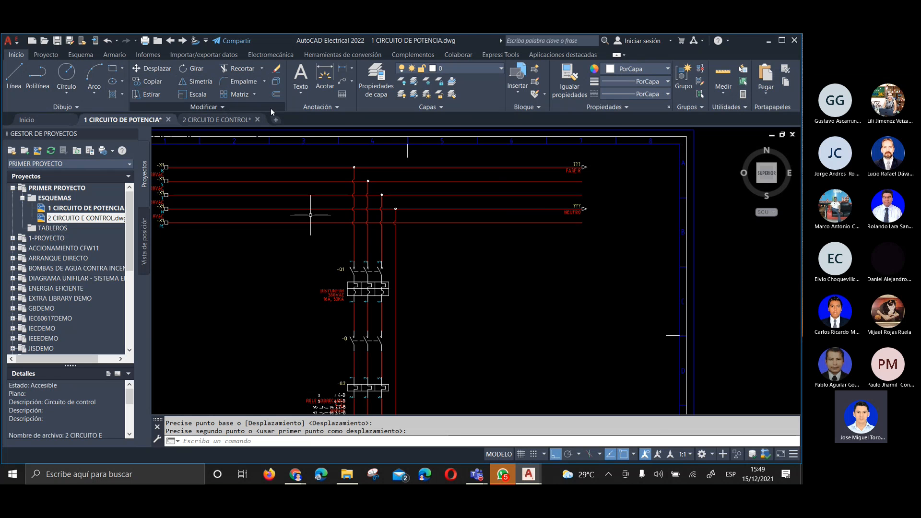
Extend the five supply wire ends and their FASE R and NEUTRO arrows farther outward, between frame columns 7 and 8
click(605, 158)
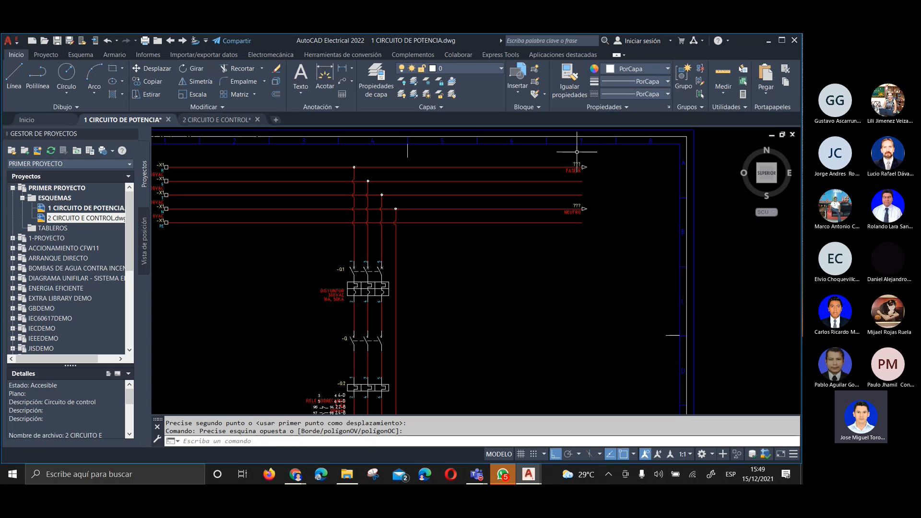
click(155, 95)
click(624, 154)
click(559, 220)
key(Return)
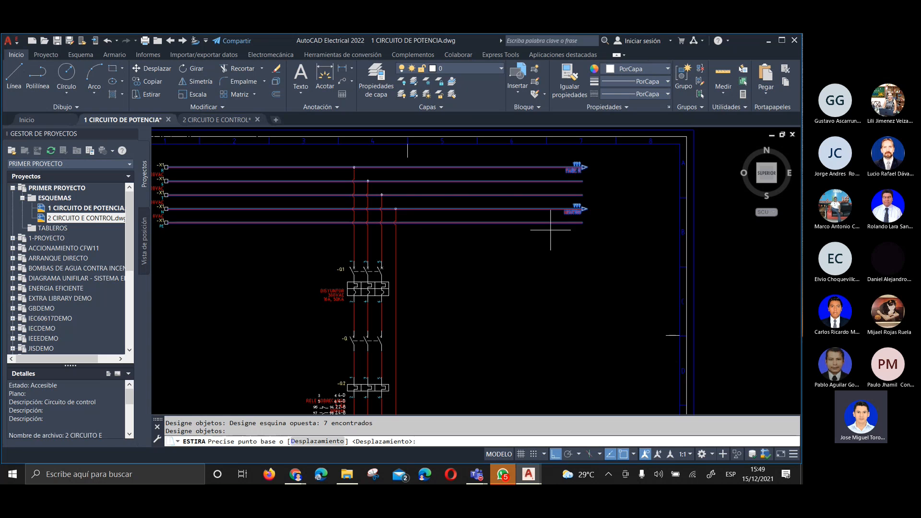
click(582, 194)
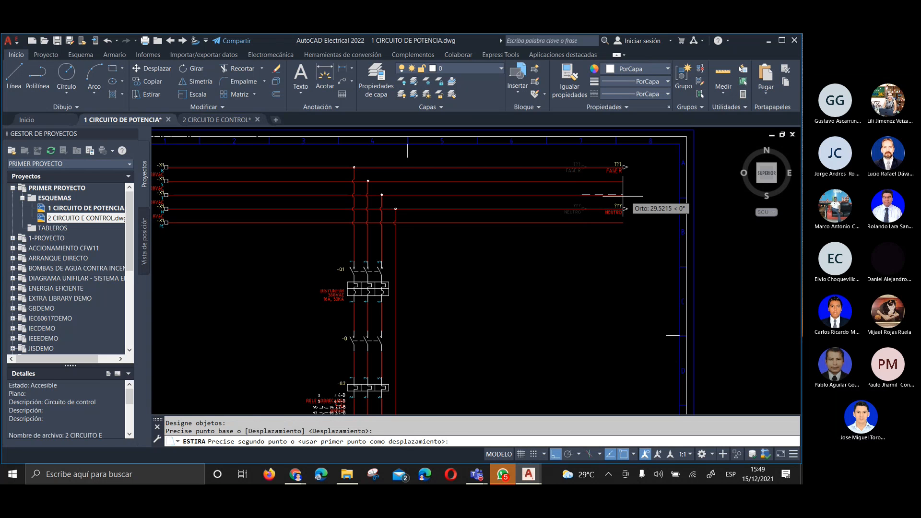
click(637, 195)
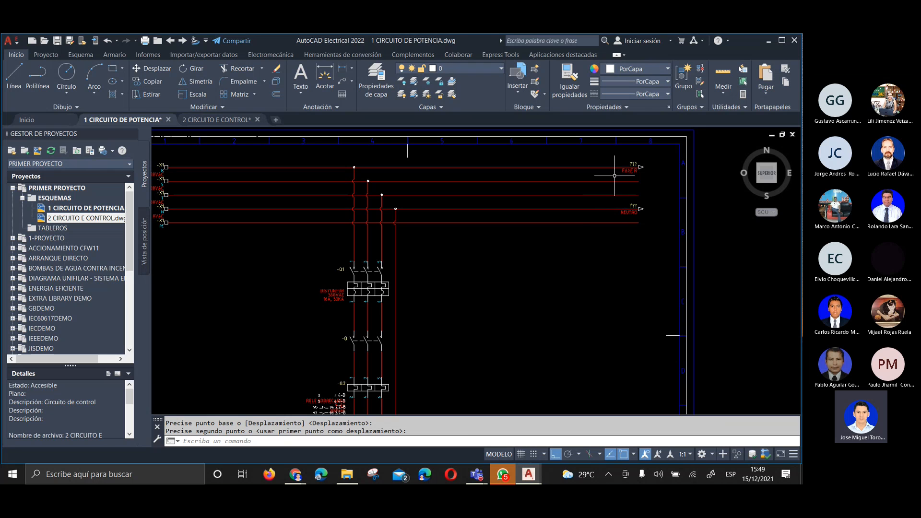
Inspect the extended supply wire ends and the overlapping description and contact cross-reference text beside overload relay Q2
scroll(610, 193, up, 4)
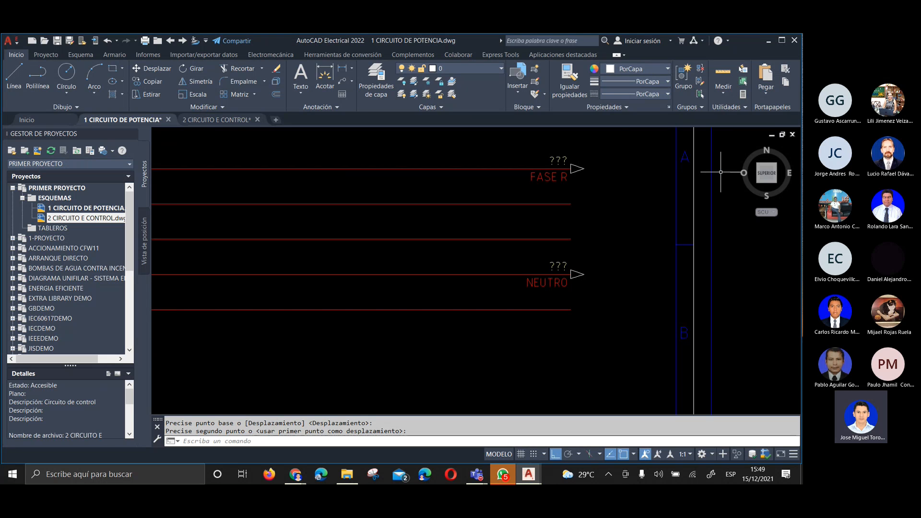
scroll(636, 182, down, 4)
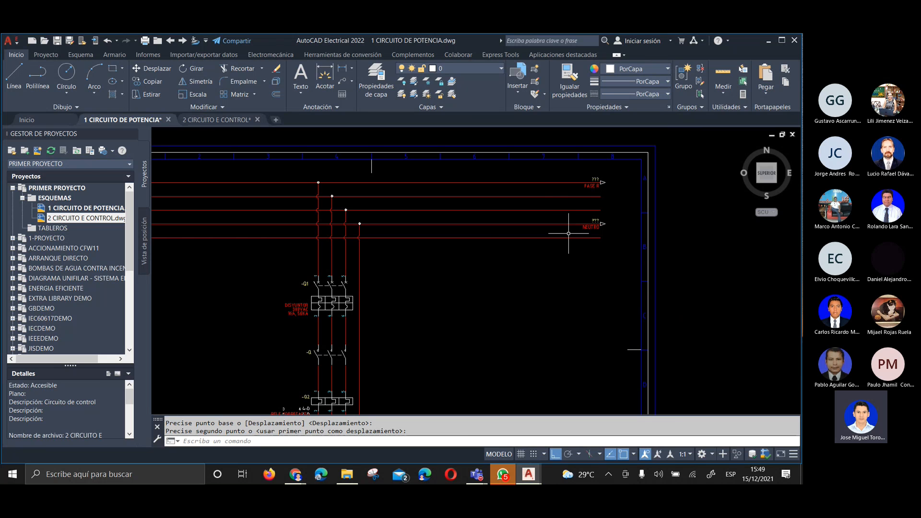
mouse_move(411, 336)
middle_down()
mouse_move(494, 151)
mouse_move(473, 291)
middle_up()
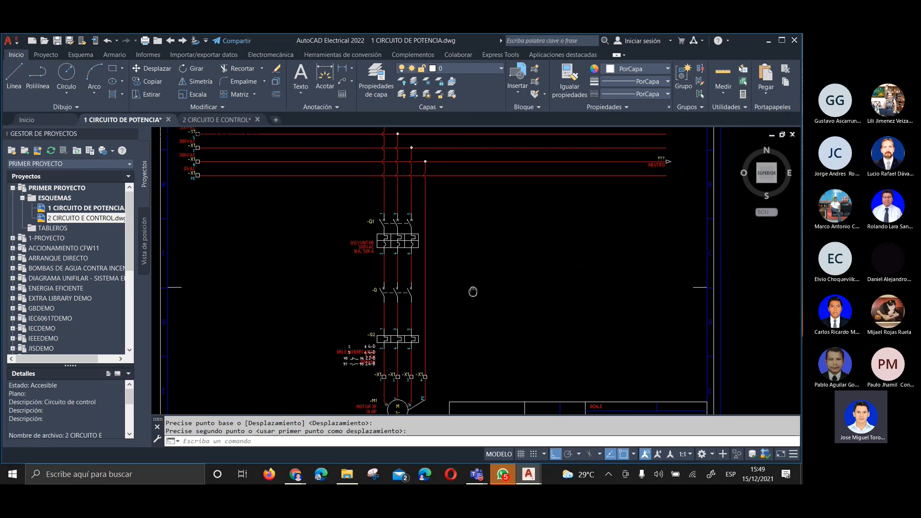
scroll(372, 286, up, 6)
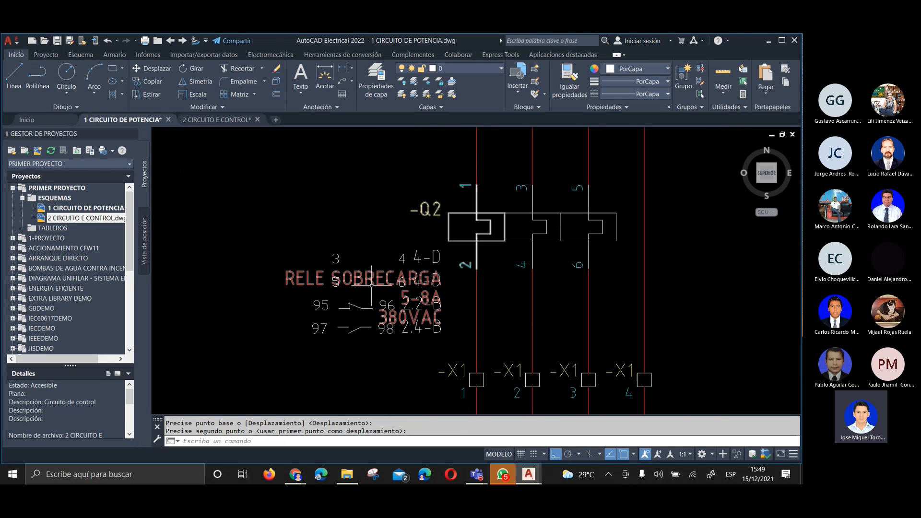
middle_drag(370, 293, 389, 284)
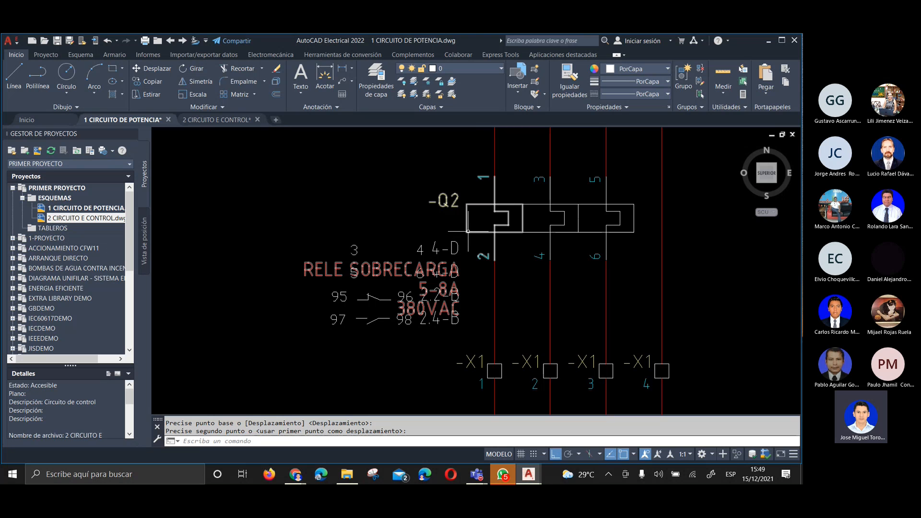
scroll(468, 231, down, 2)
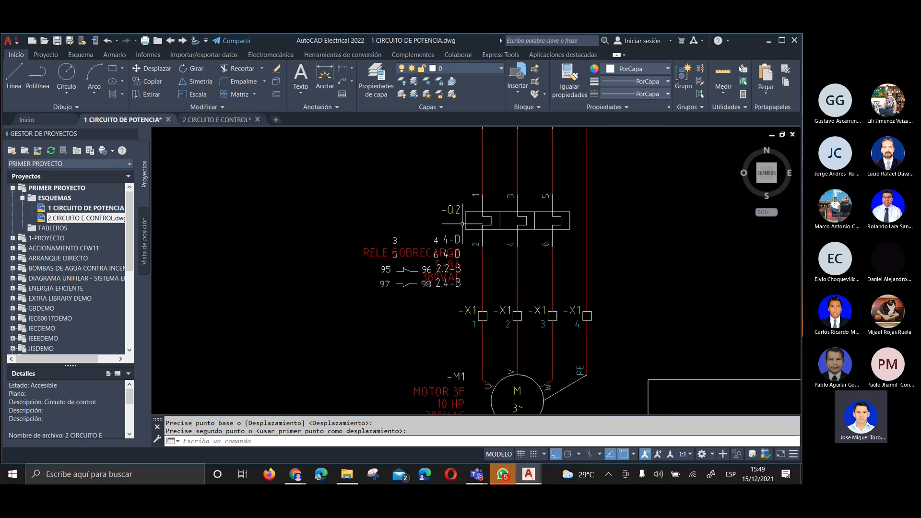
Select overload relay Q2 and check which grips control its tag, description, and rating texts
click(363, 251)
scroll(363, 251, up, 2)
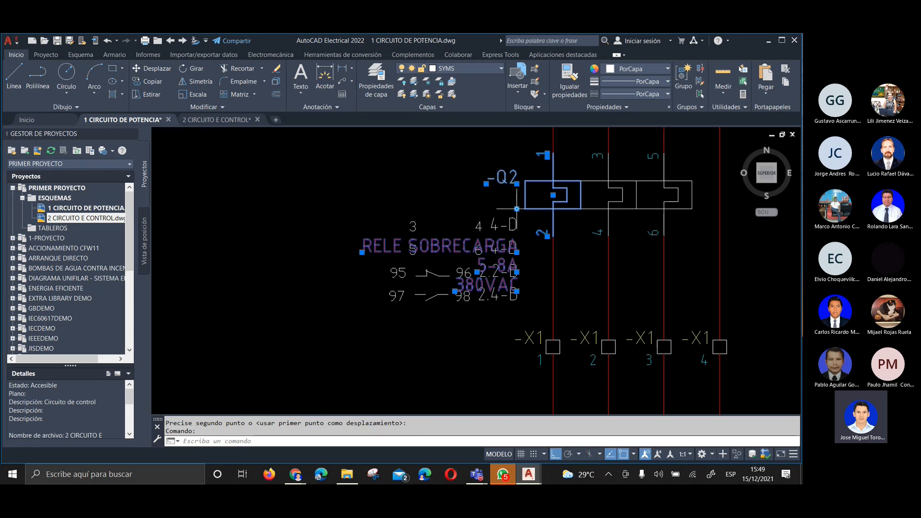
click(517, 209)
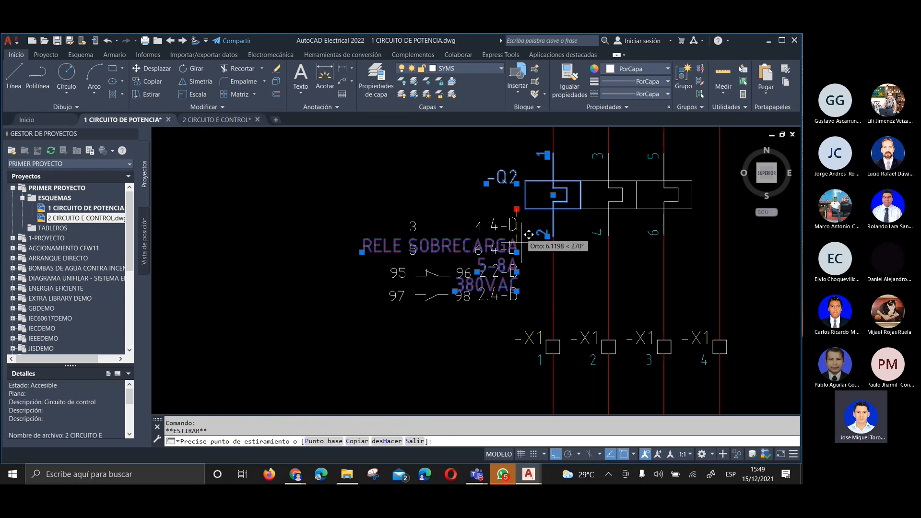
key(Escape)
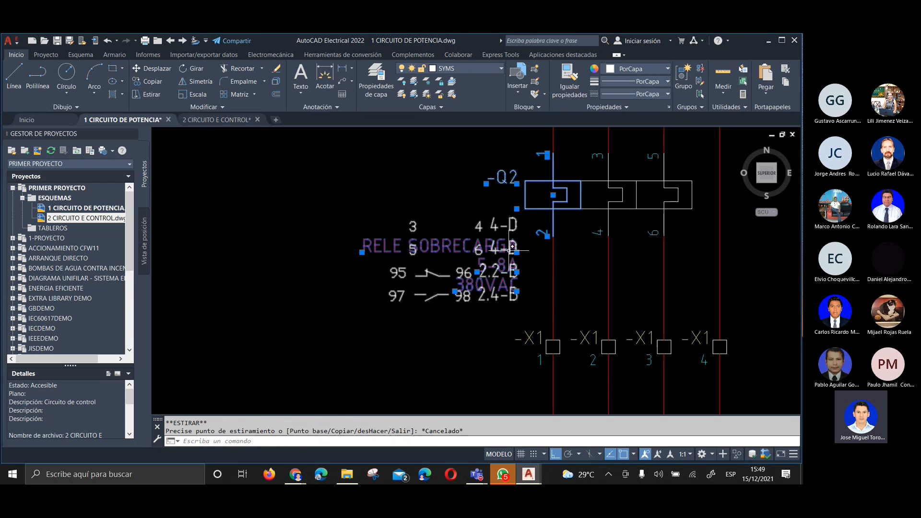
click(518, 251)
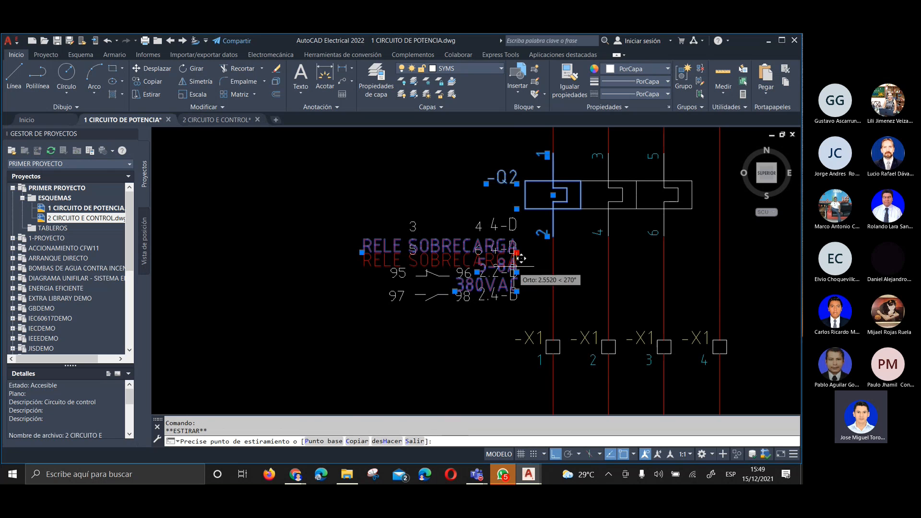
key(Escape)
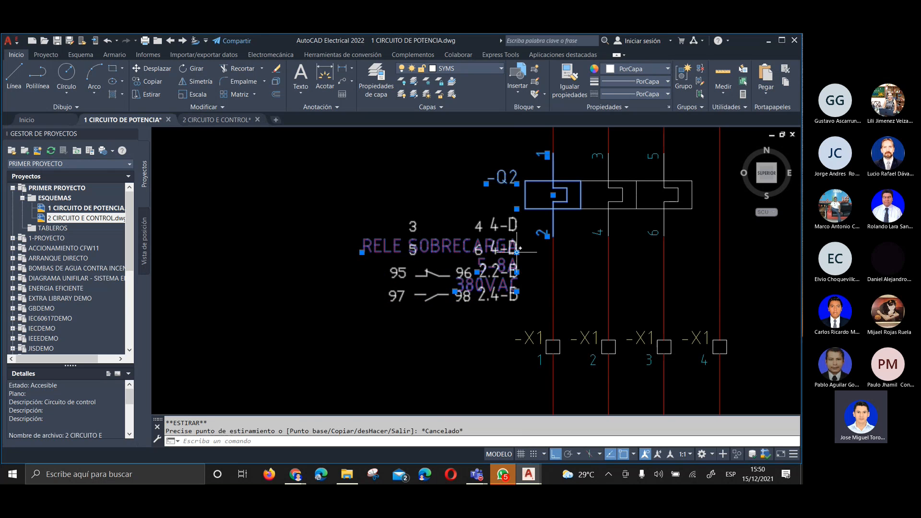
click(455, 290)
key(Escape)
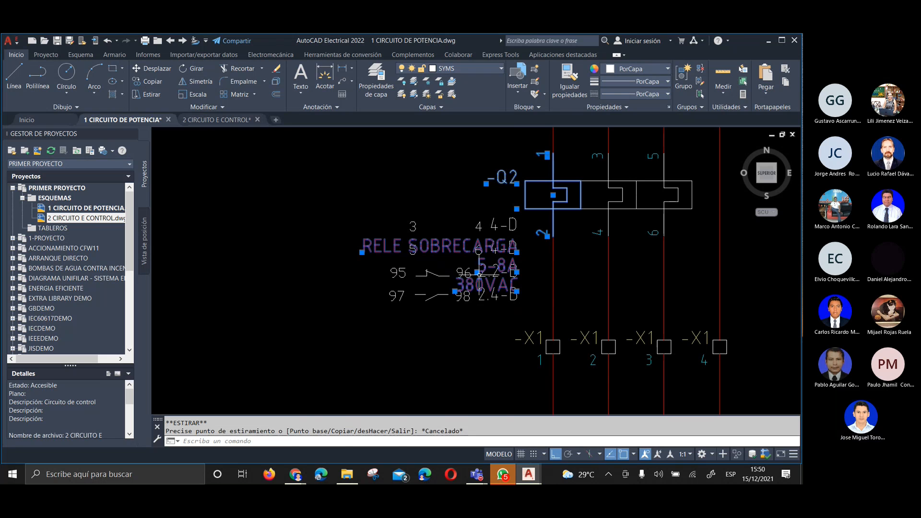
click(517, 291)
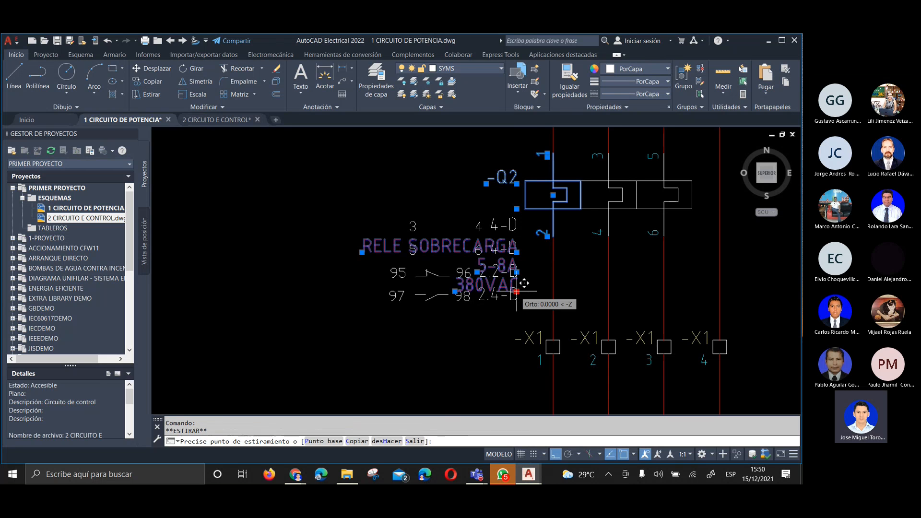
key(Escape)
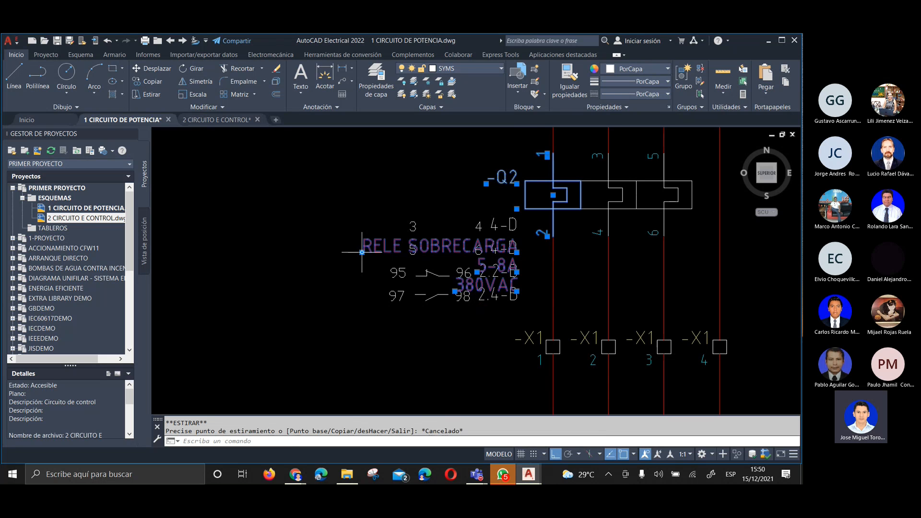
click(486, 183)
key(Escape)
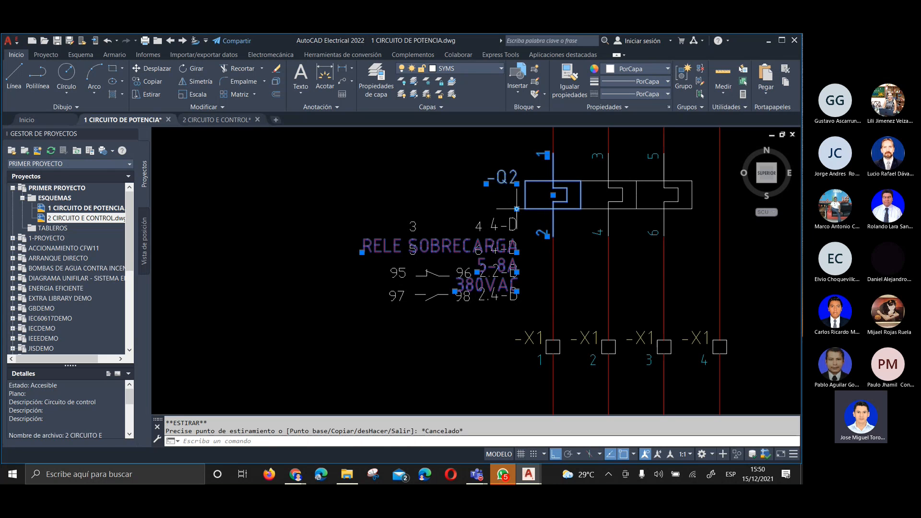
click(517, 209)
key(Escape)
Stretch relay Q2's RELE SOBRECARGA, 5-8A, and 380VAC texts vertically down below its contact cross-reference list
click(517, 252)
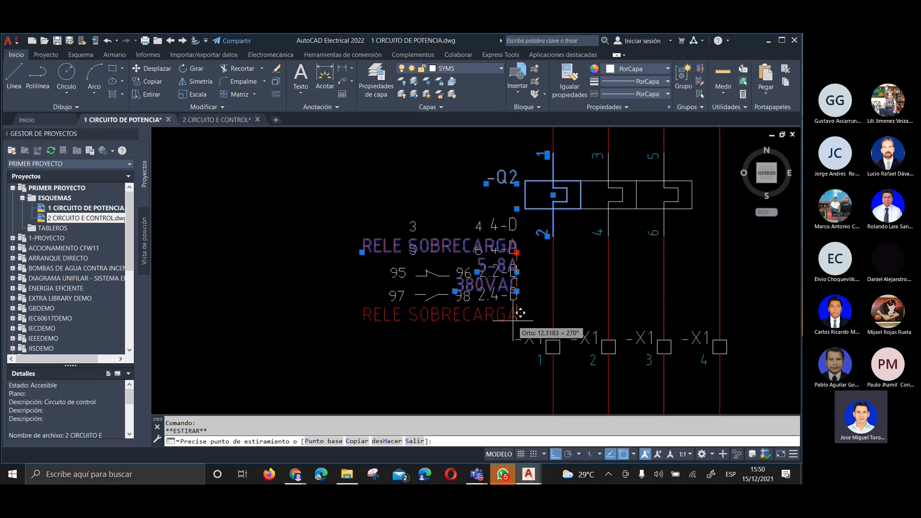
click(521, 313)
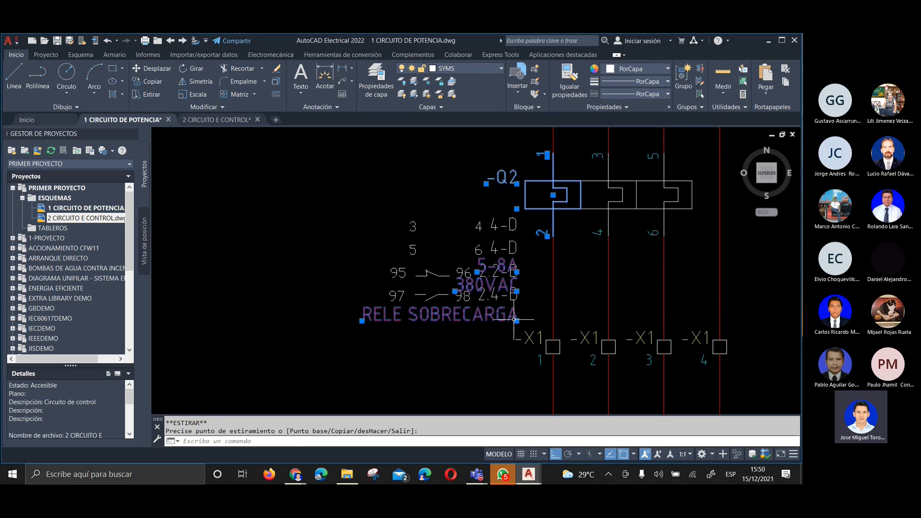
click(517, 272)
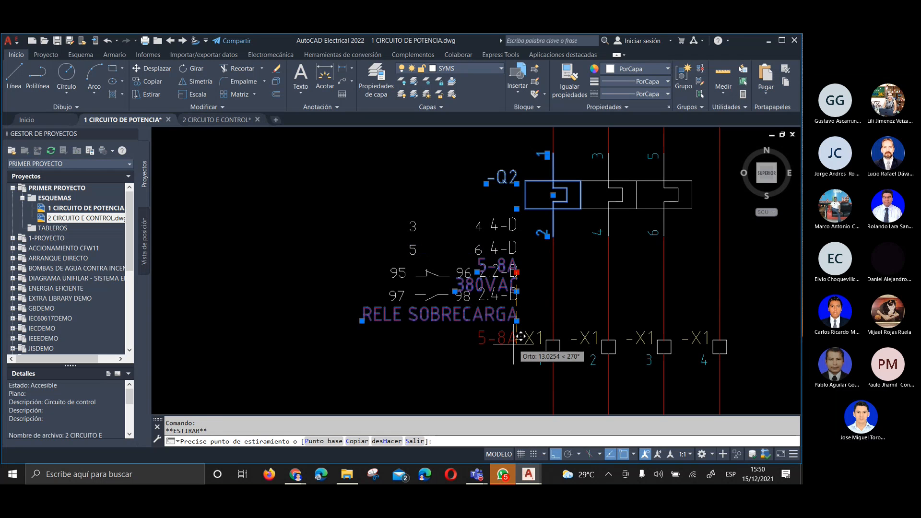
click(521, 337)
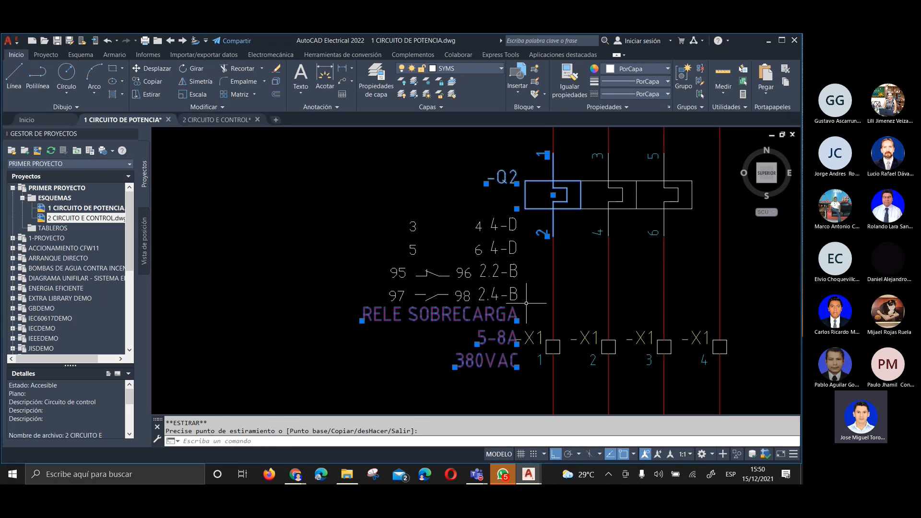
key(Escape)
Scoot overload relay Q2 with its linked poles upward along the motor wires, away from the X1 terminals
scroll(492, 242, down, 2)
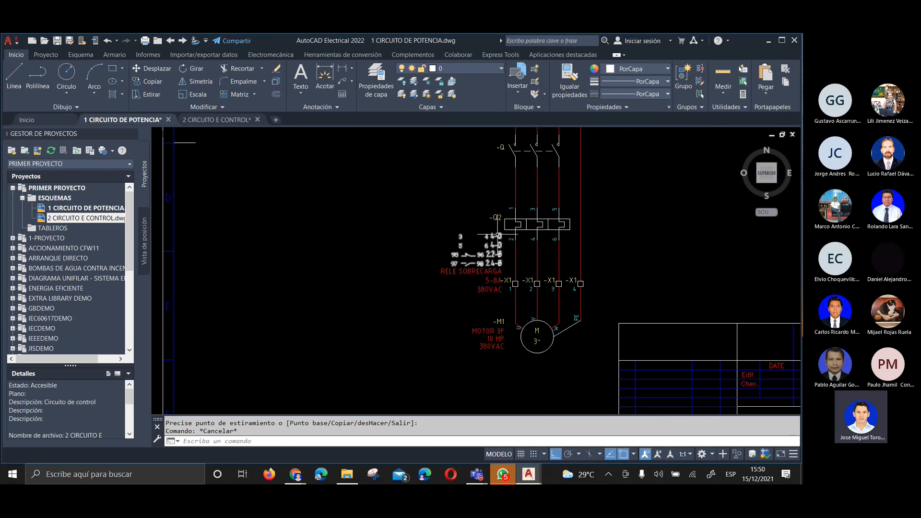
scroll(496, 245, up, 2)
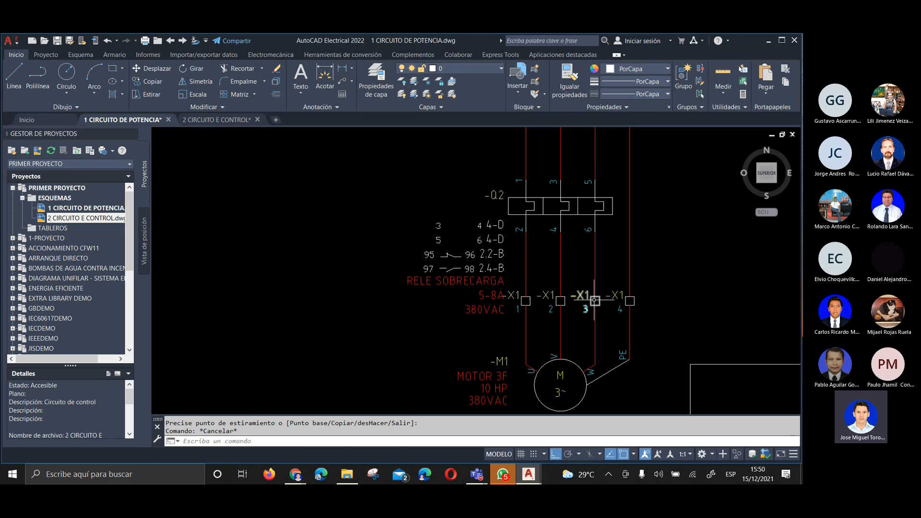
scroll(514, 295, down, 2)
scroll(506, 238, up, 2)
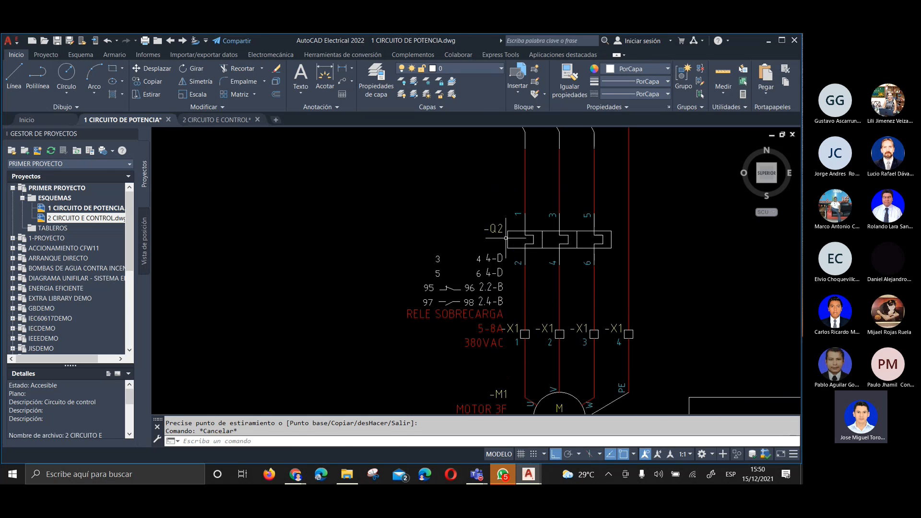
right_click(506, 238)
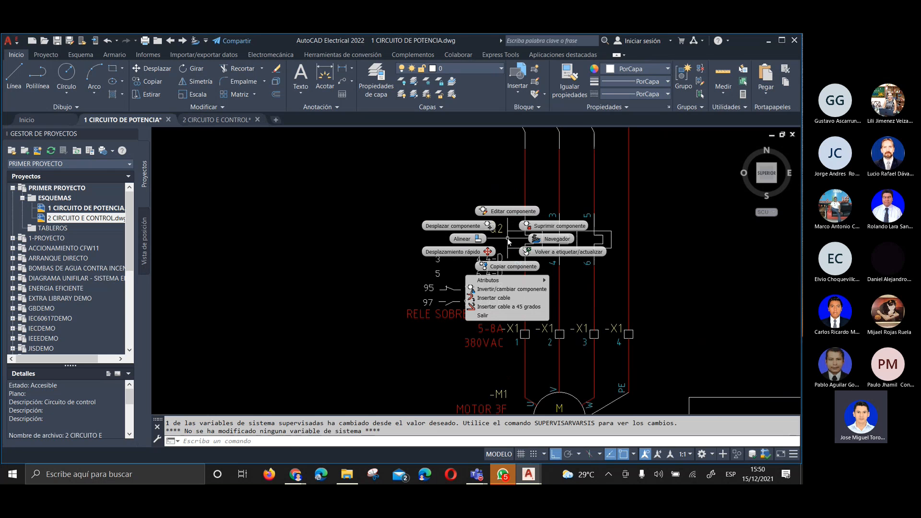
click(472, 246)
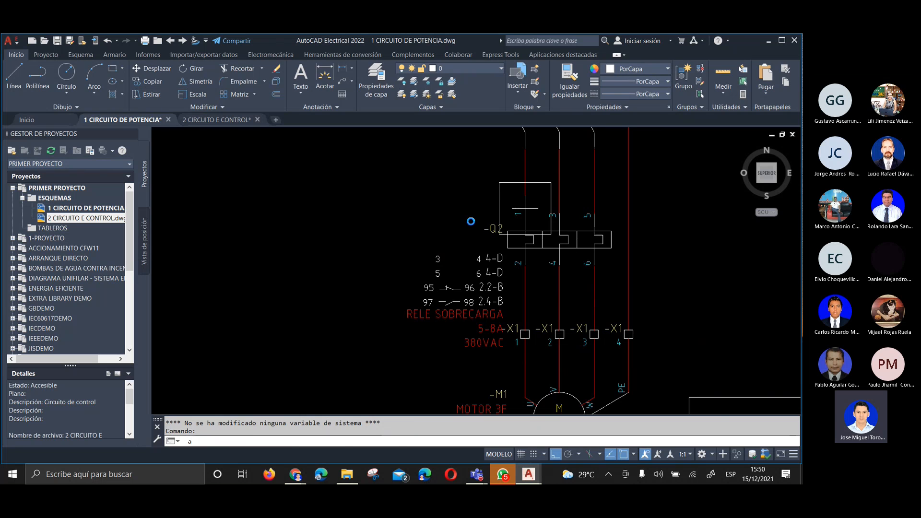
click(472, 221)
click(383, 258)
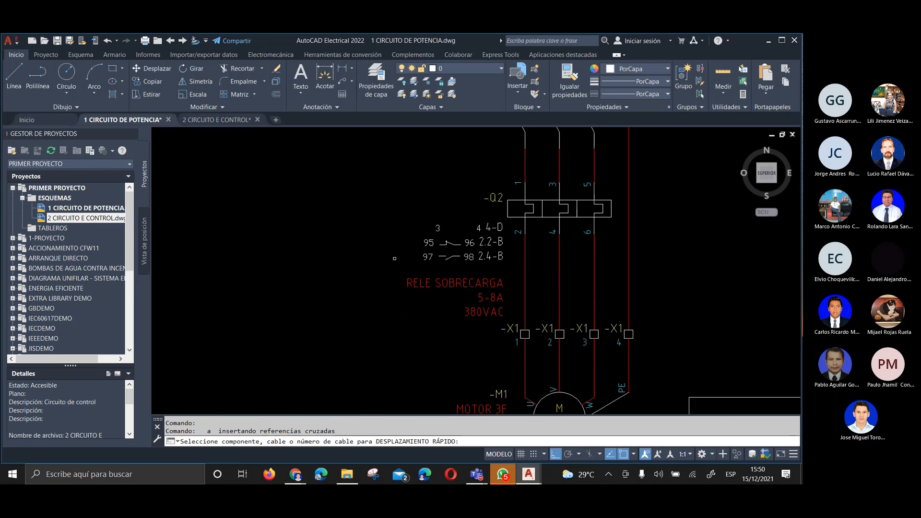
Scoot contactor Q with its linked poles upward along the wires toward circuit breaker Q1
scroll(442, 192, down, 2)
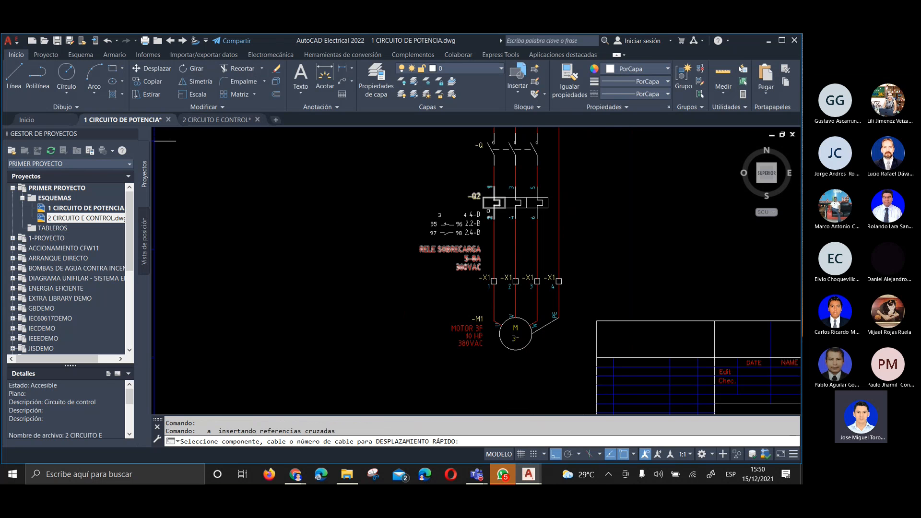
scroll(483, 290, up, 2)
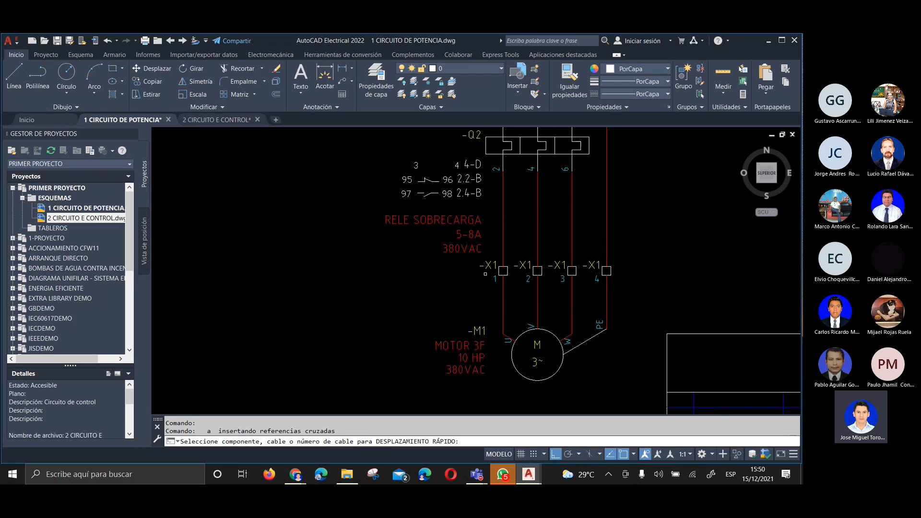
scroll(344, 319, down, 3)
scroll(365, 297, up, 3)
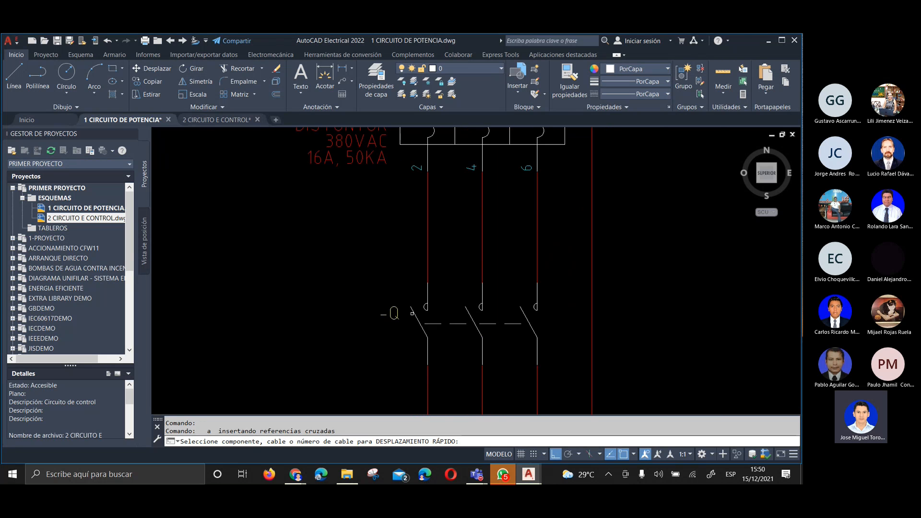
click(413, 315)
click(397, 261)
Scoot relay Q2 farther up toward contactor Q, including its linked components
scroll(455, 115, down, 4)
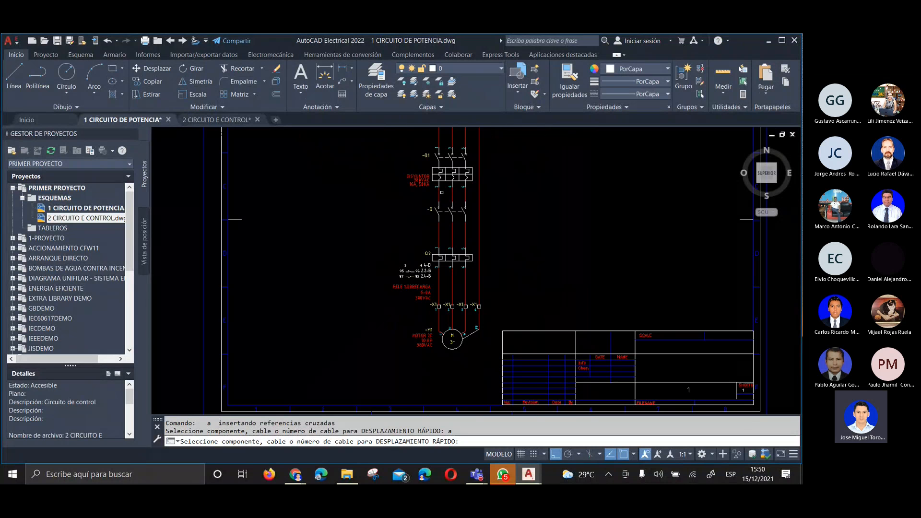
click(445, 246)
click(446, 227)
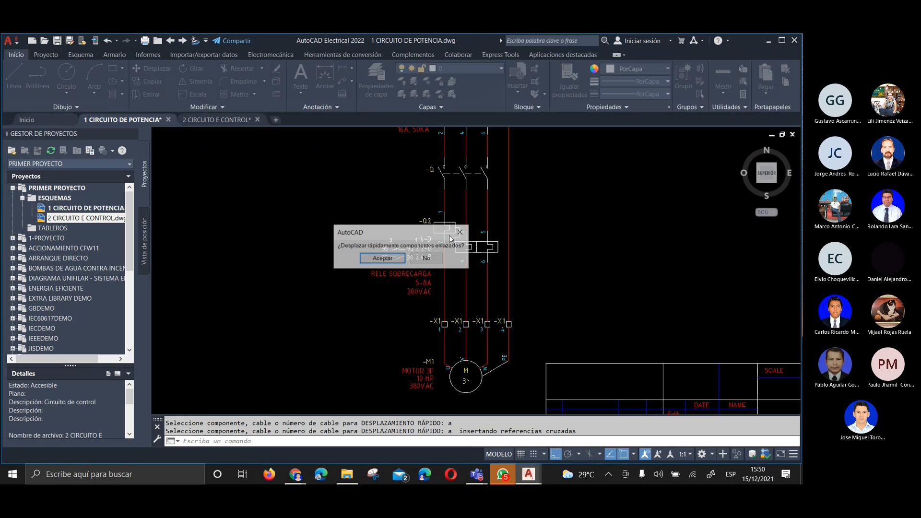
click(398, 257)
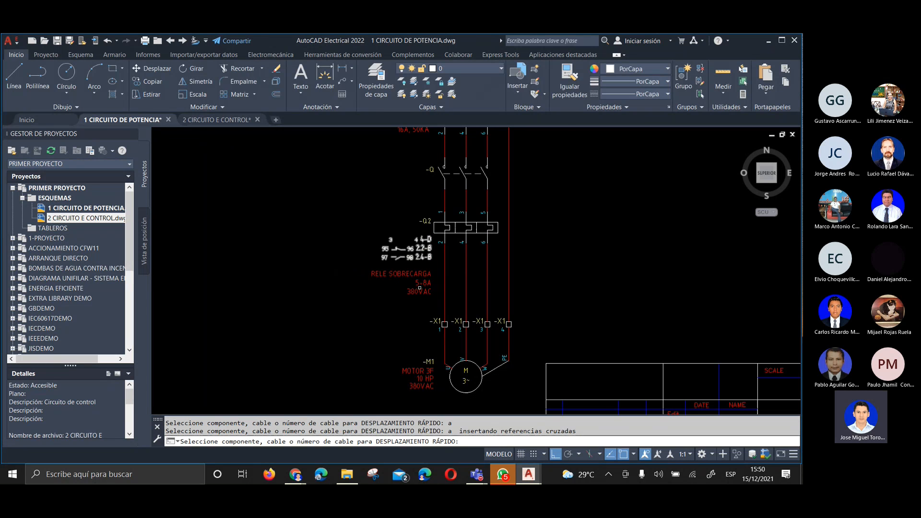
Check the text spacing around relay Q2 and terminals X1, and examine the FASE R and NEUTRO source arrows
scroll(429, 317, up, 4)
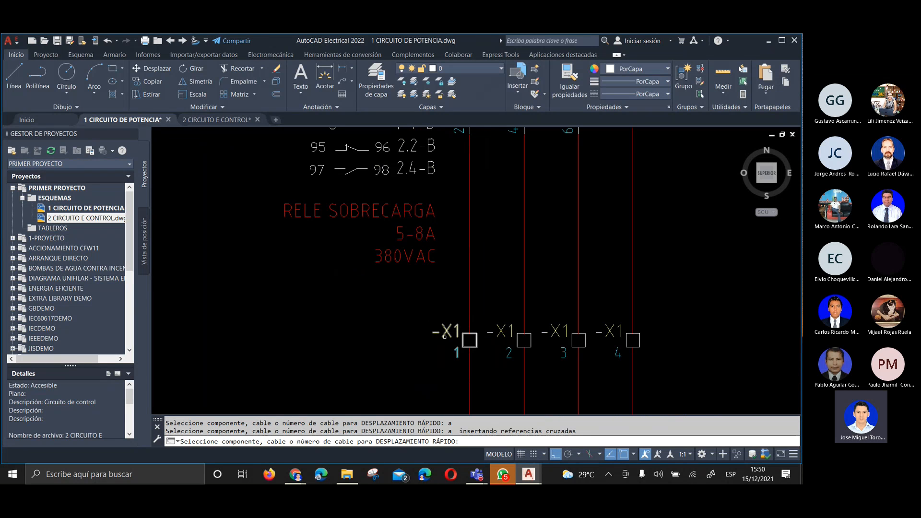
scroll(444, 336, down, 2)
scroll(436, 188, up, 2)
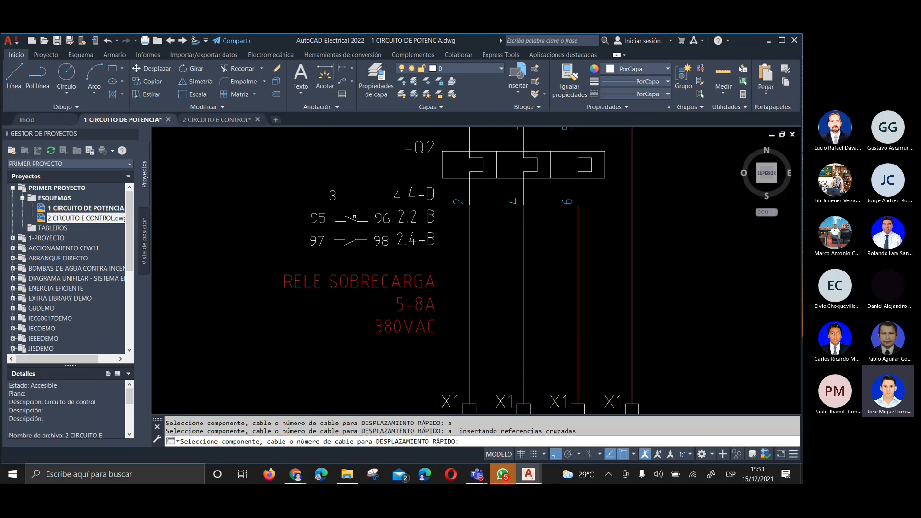
scroll(359, 310, down, 2)
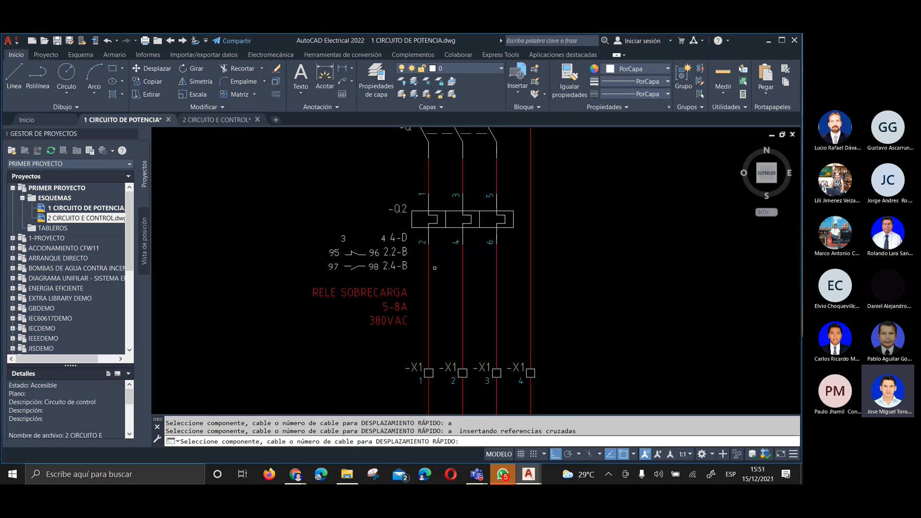
key(Escape)
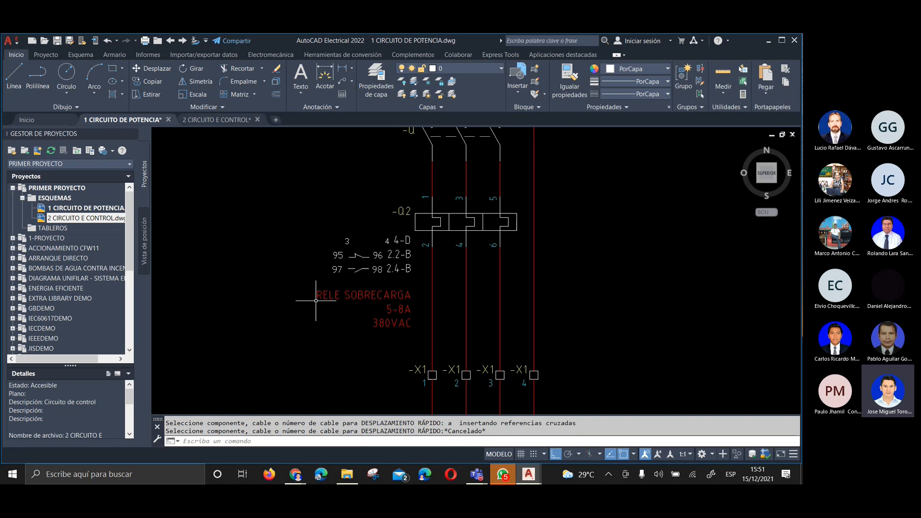
scroll(316, 301, down, 2)
middle_drag(315, 271, 333, 366)
middle_drag(334, 302, 321, 362)
scroll(327, 342, down, 2)
mouse_move(334, 321)
middle_down()
mouse_move(387, 319)
mouse_move(364, 248)
mouse_move(323, 294)
middle_up()
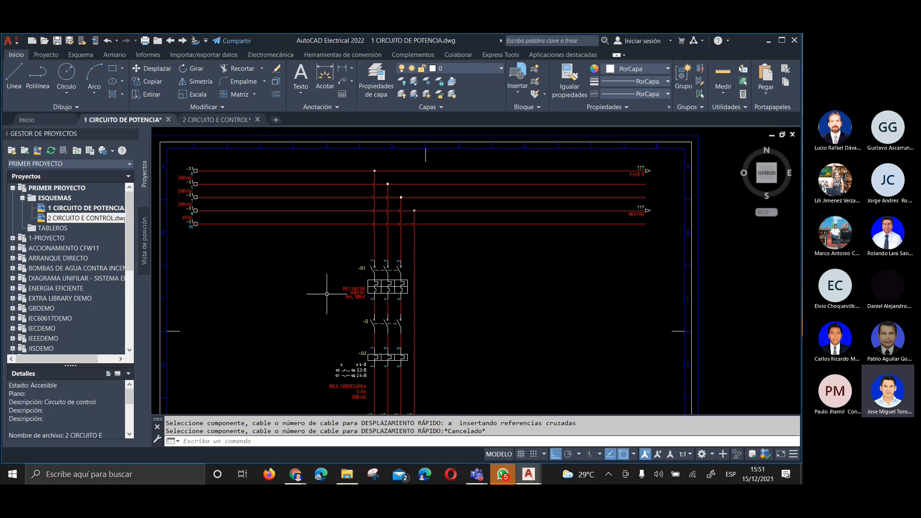
scroll(566, 171, up, 3)
scroll(689, 197, up, 2)
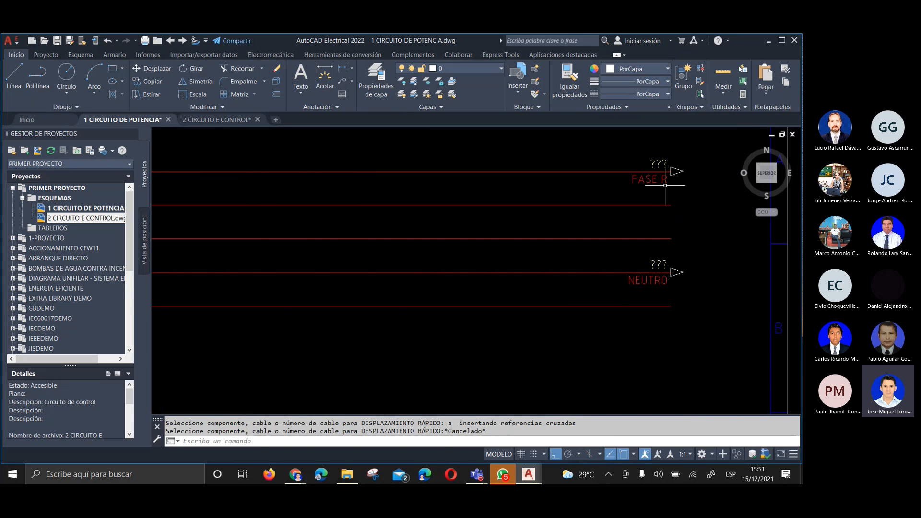
Scoot the X1 supply terminals R, T and N inward along their wires by different distances, leaving them staggered
scroll(645, 242, down, 5)
middle_drag(334, 288, 516, 263)
scroll(404, 226, up, 5)
middle_drag(335, 227, 295, 284)
scroll(333, 231, up, 2)
scroll(331, 229, down, 2)
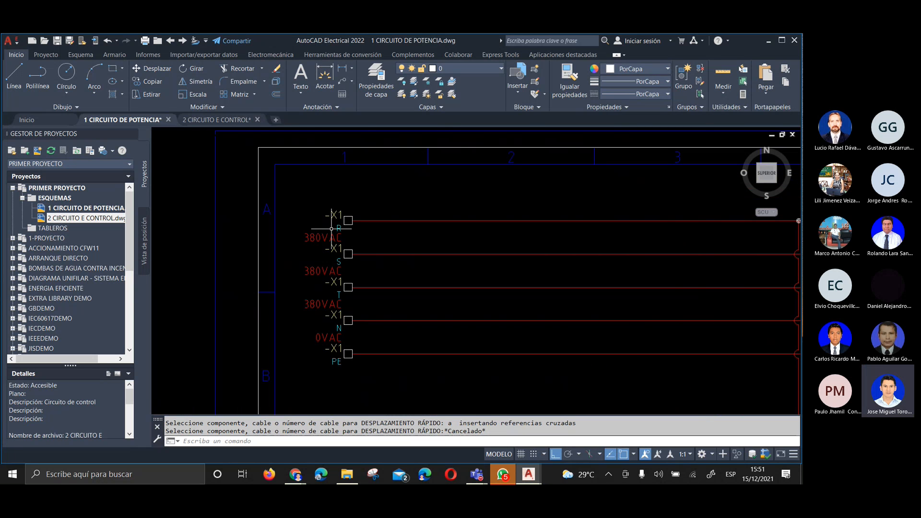
right_click(347, 228)
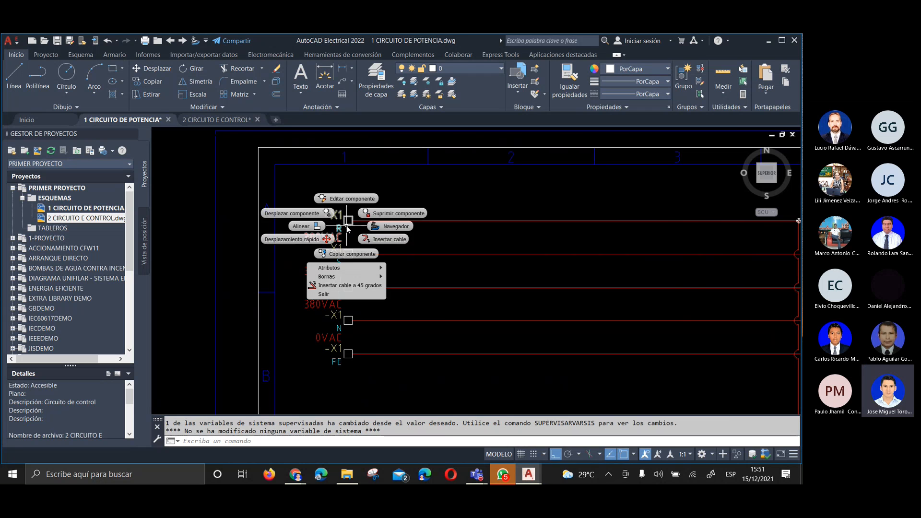
click(292, 239)
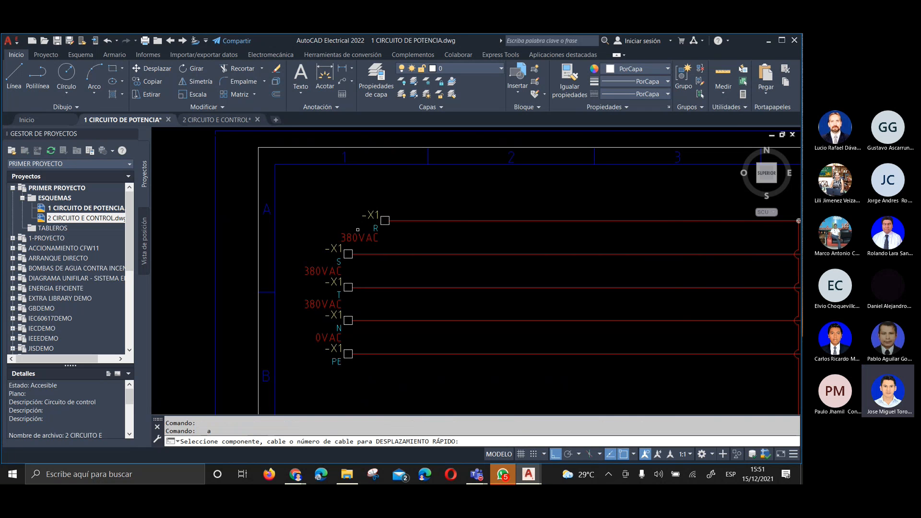
click(351, 285)
click(363, 287)
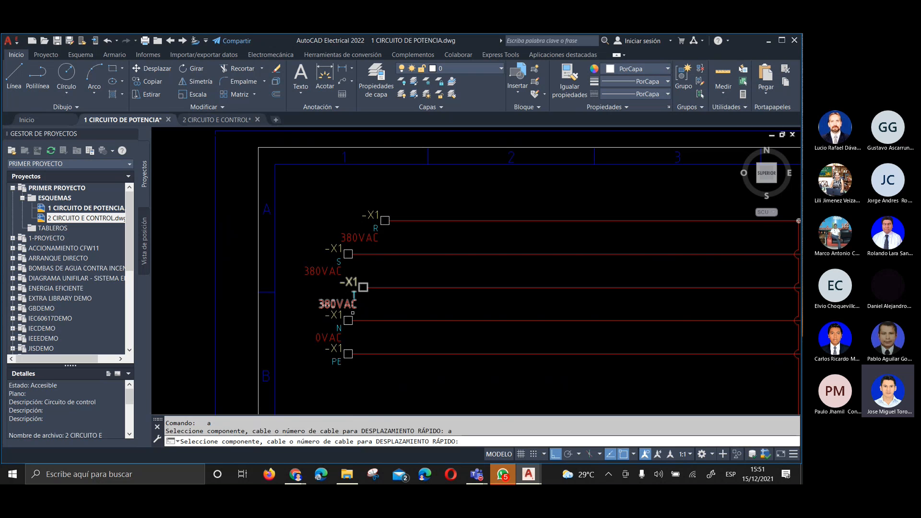
click(349, 319)
click(392, 321)
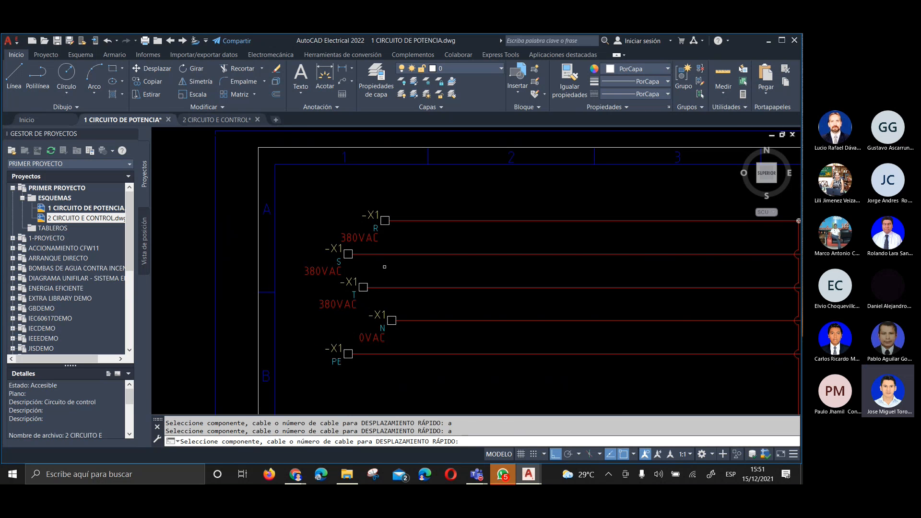
key(Return)
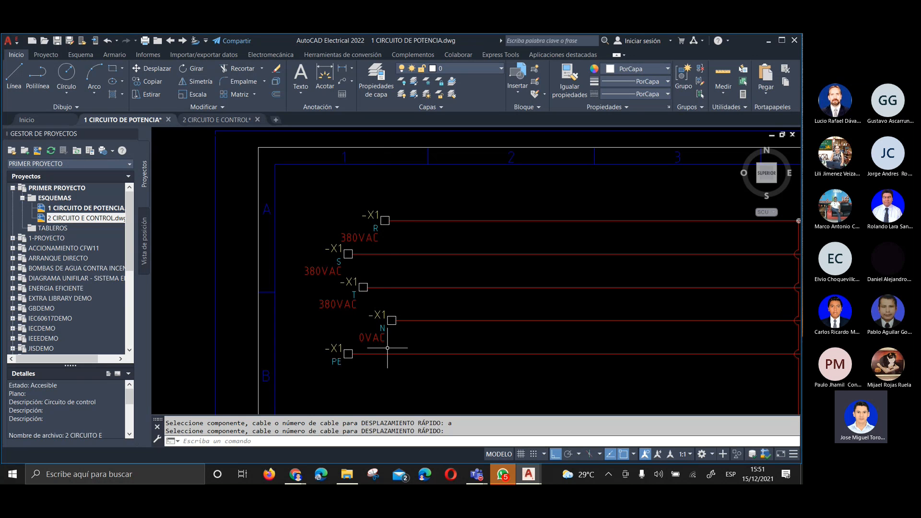
Align supply terminals S, T, N and PE vertically with terminal R
right_click(386, 223)
click(356, 226)
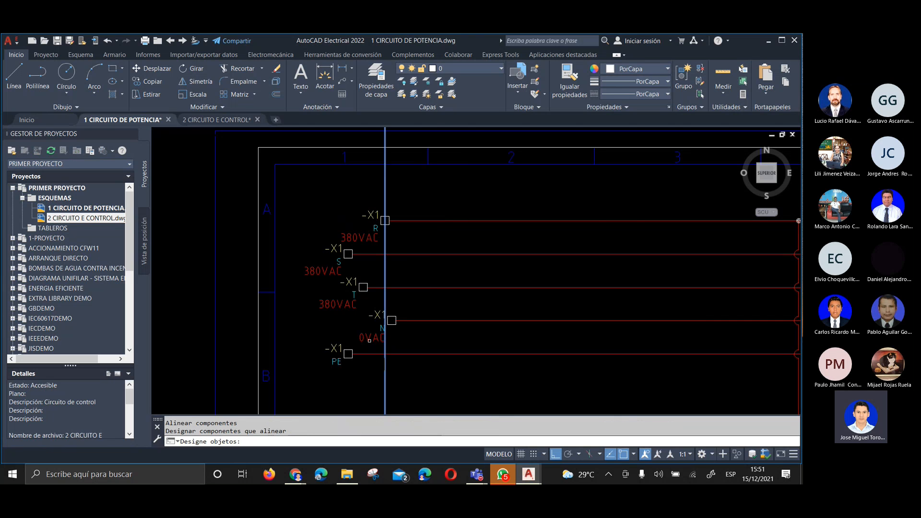
click(344, 255)
click(363, 287)
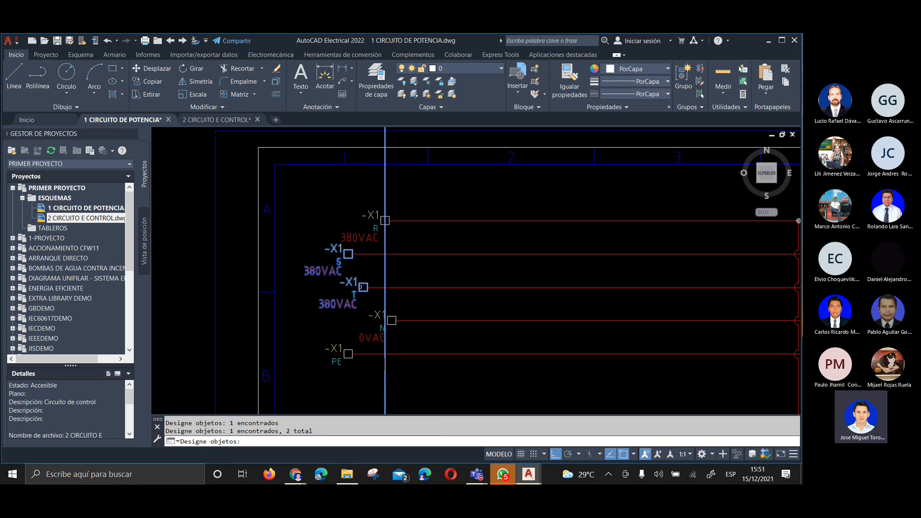
click(392, 320)
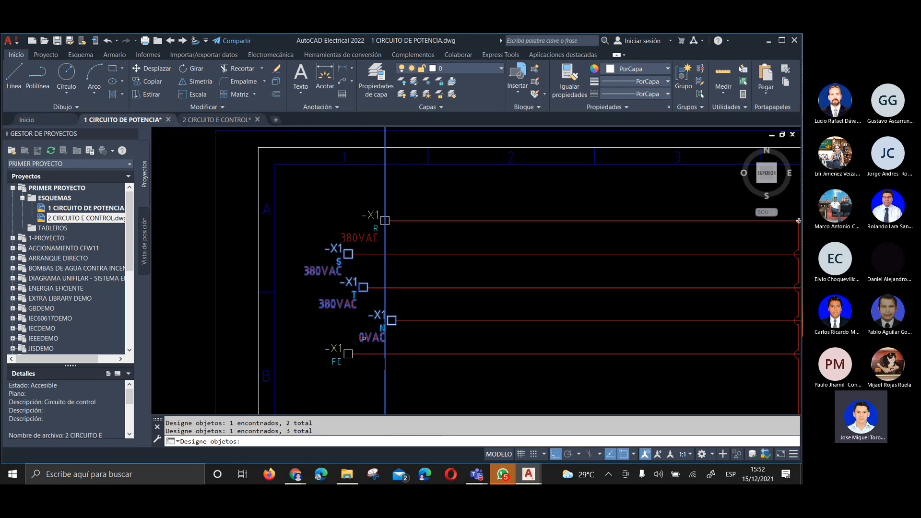
click(348, 350)
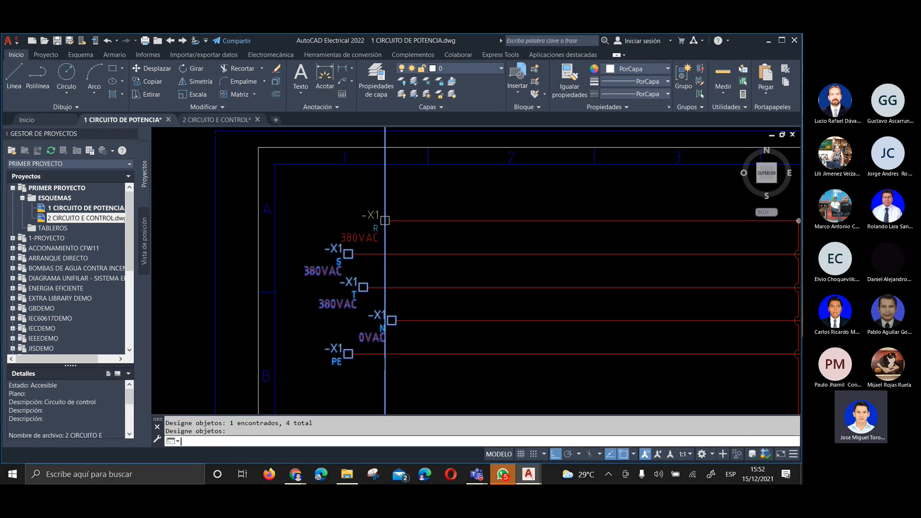
key(Return)
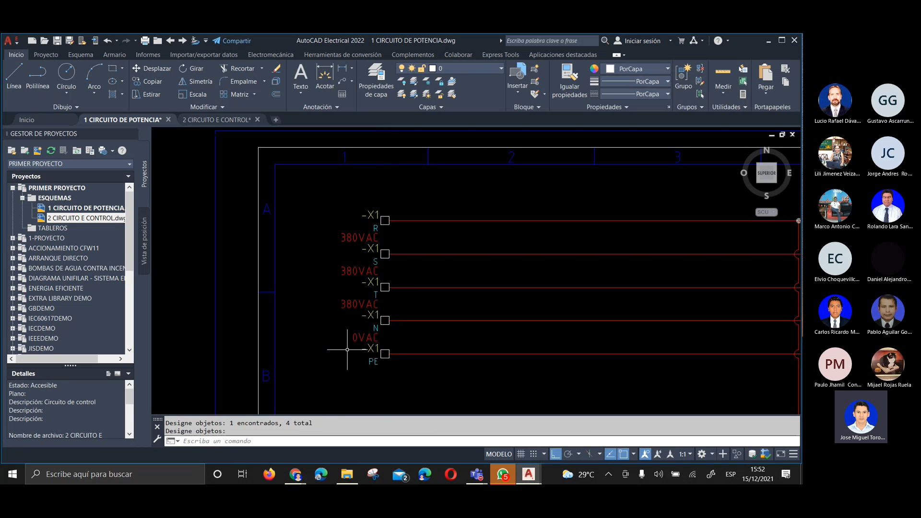
Scoot supply terminal R outward along its wire to the drawing frame beside zone A
right_click(381, 221)
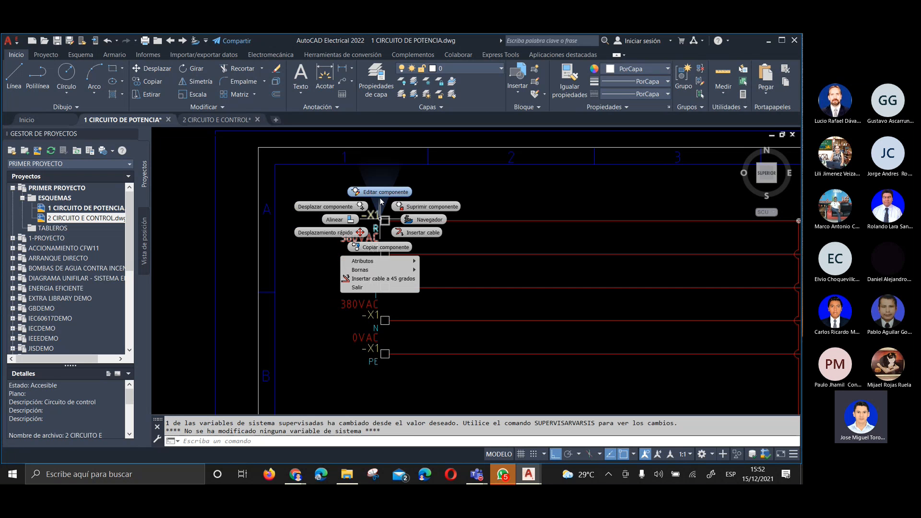
click(359, 232)
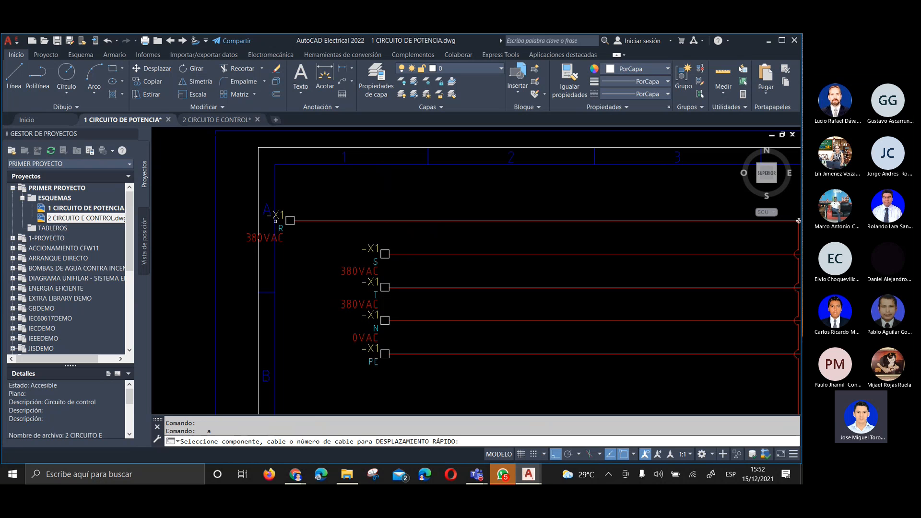
click(276, 220)
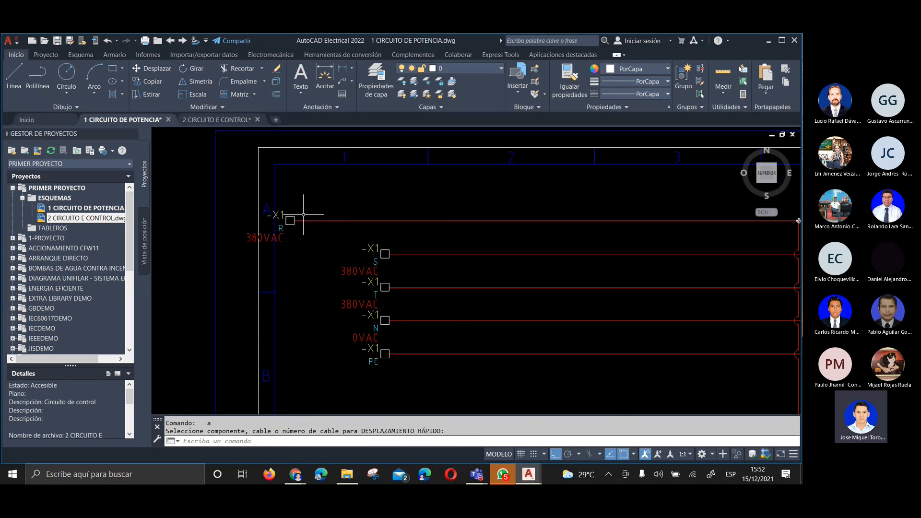
Align supply terminals S, T, N and PE with terminal R at the drawing frame's edge
scroll(269, 234, down, 2)
scroll(269, 235, up, 2)
right_click(272, 221)
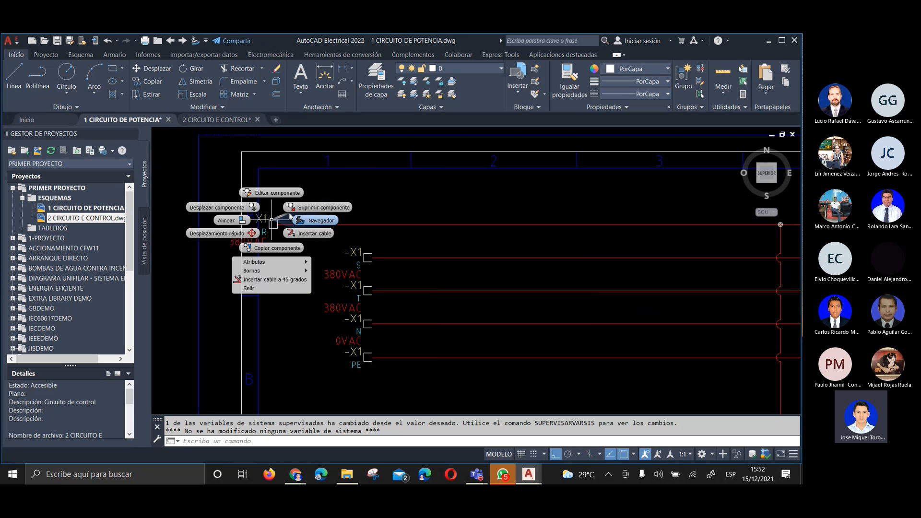
click(242, 221)
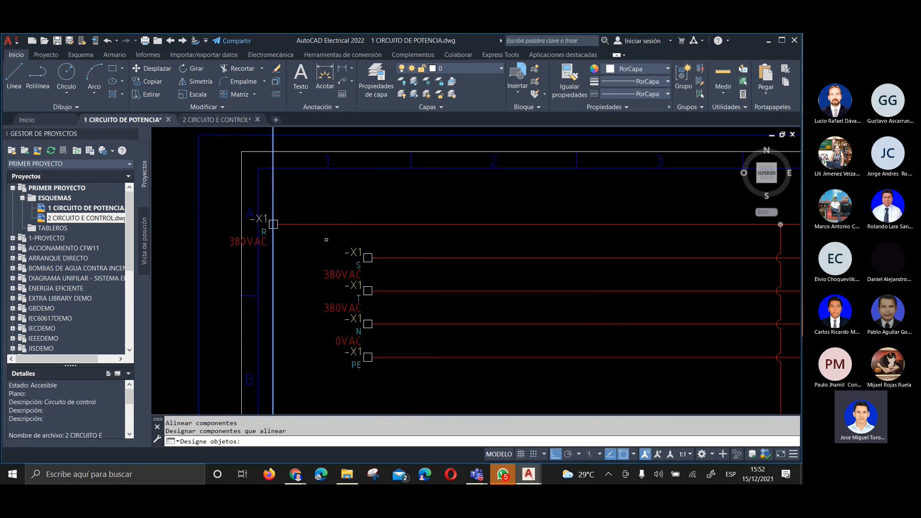
click(368, 258)
click(366, 287)
click(365, 320)
click(365, 354)
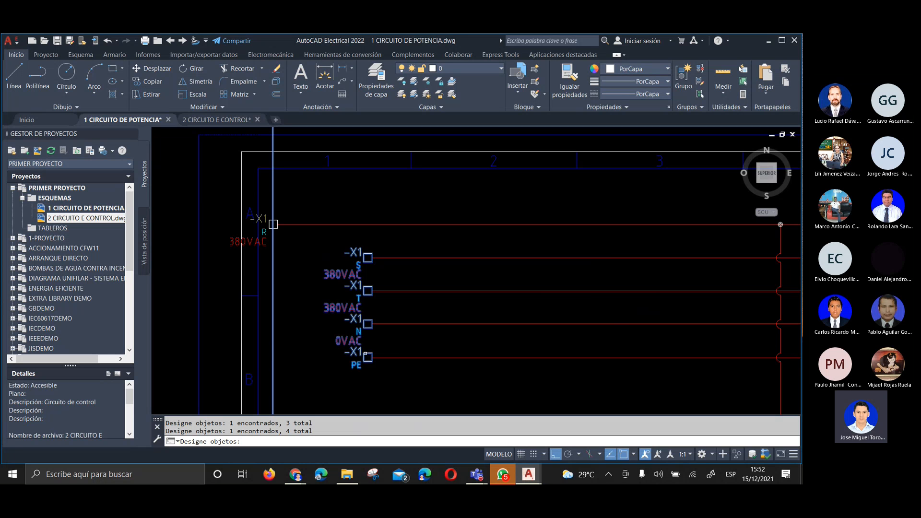
key(Return)
scroll(366, 354, down, 1)
scroll(260, 198, down, 3)
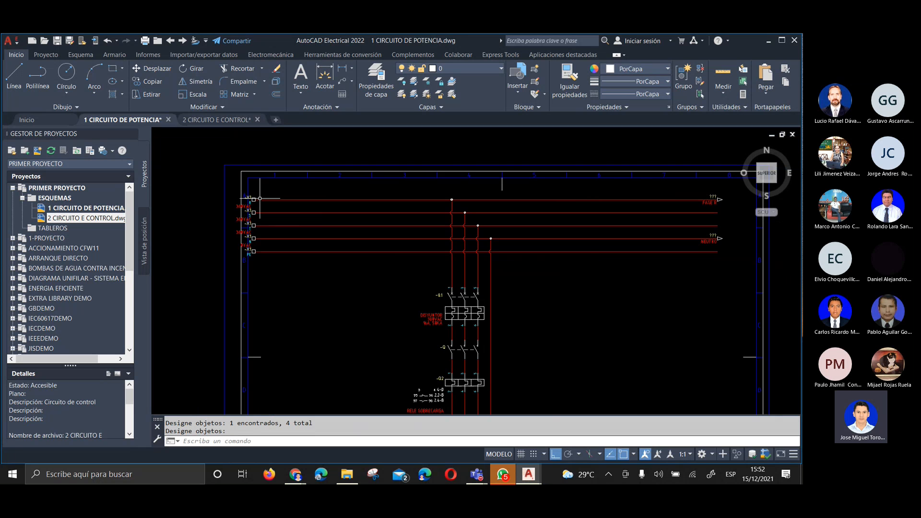
scroll(259, 198, up, 5)
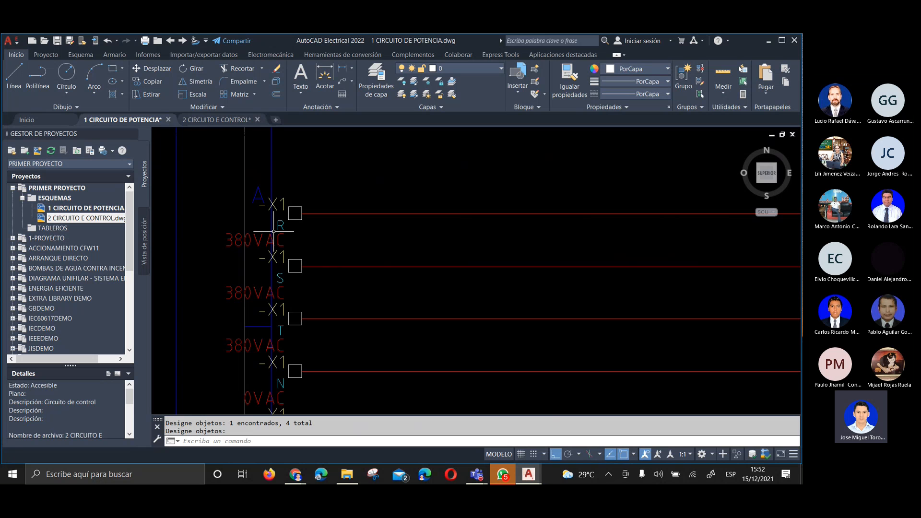
scroll(274, 231, down, 3)
scroll(288, 223, up, 2)
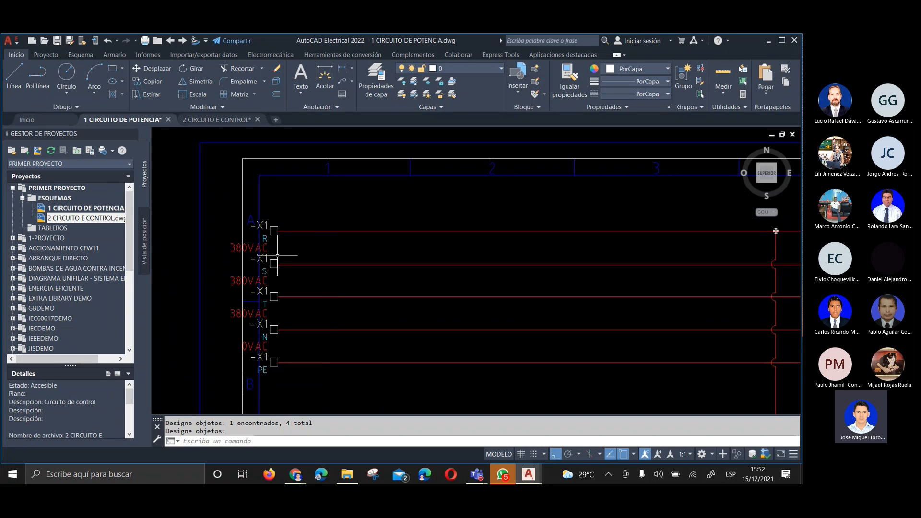
click(146, 94)
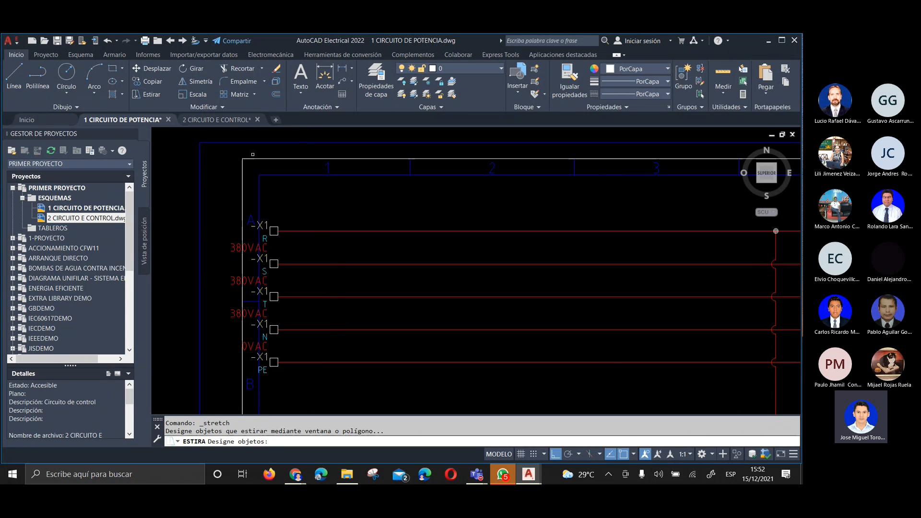
scroll(292, 165, down, 2)
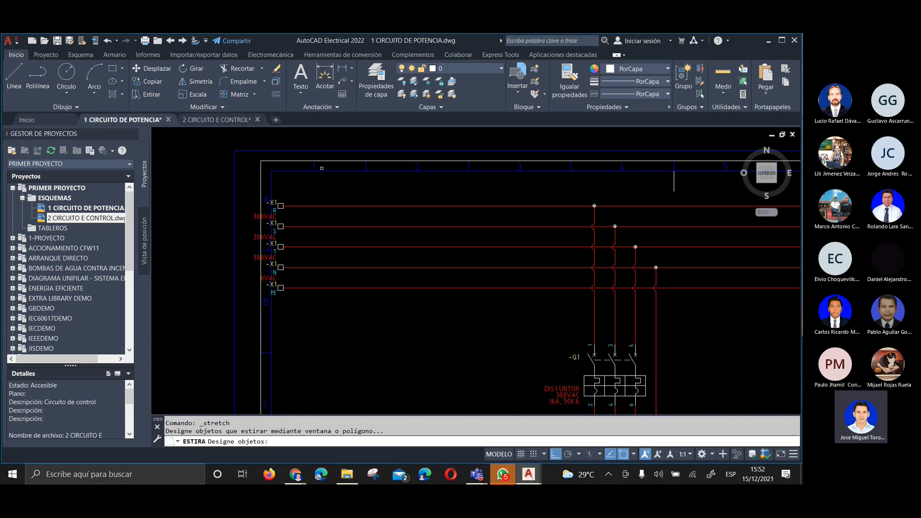
key(Escape)
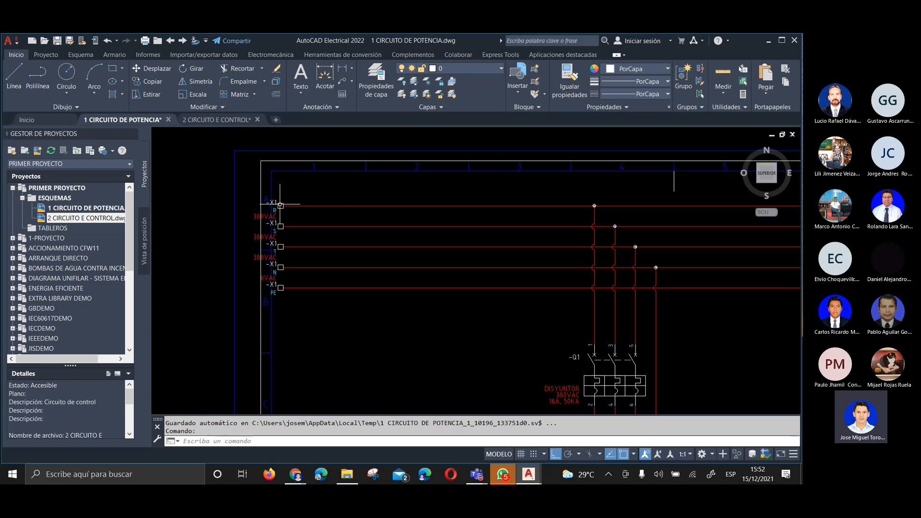
Scoot supply terminal R back along its wire so its X1 and 380VAC text clears the drawing frame
text(a)
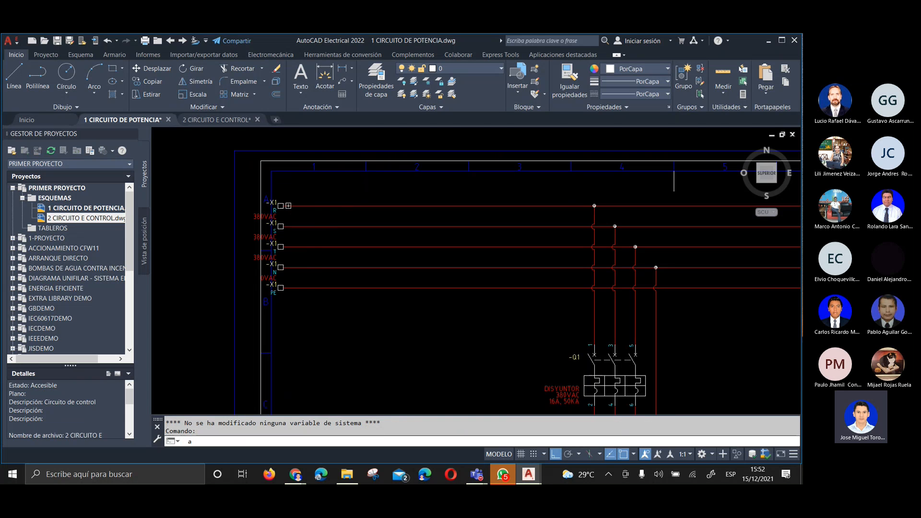
click(314, 206)
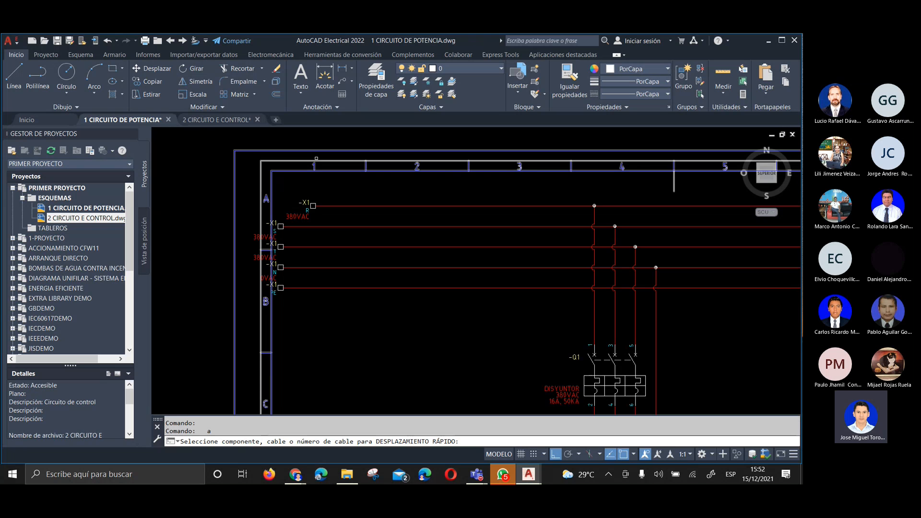
key(Escape)
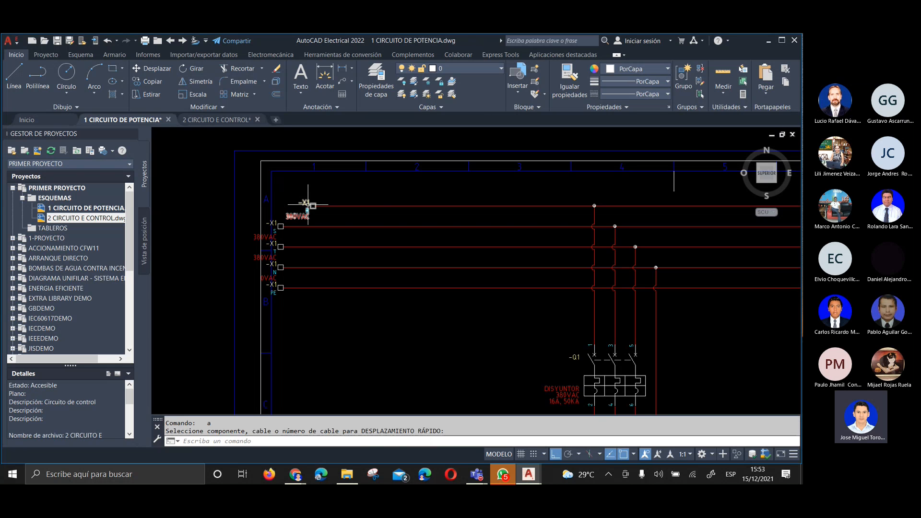
Align the S, T, N and PE terminals with terminal R's position inside the drawing frame
right_click(313, 206)
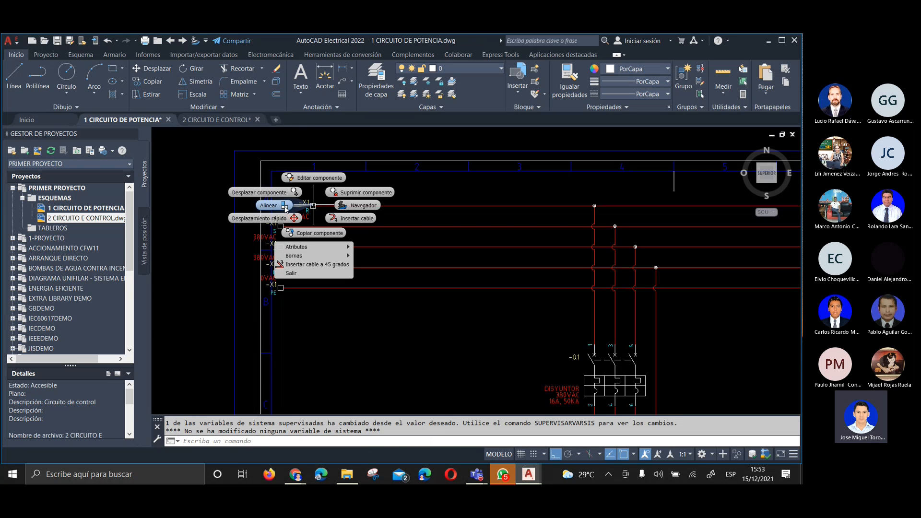
click(287, 208)
click(280, 226)
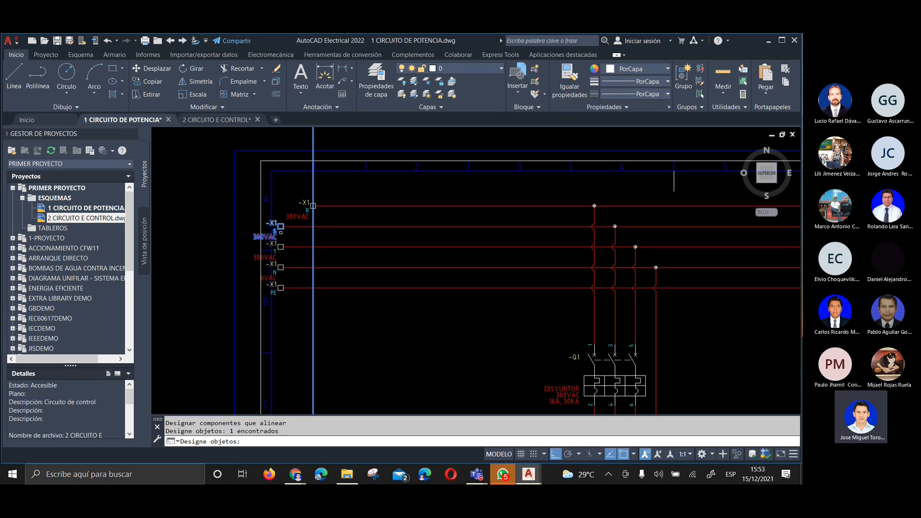
click(280, 247)
click(285, 269)
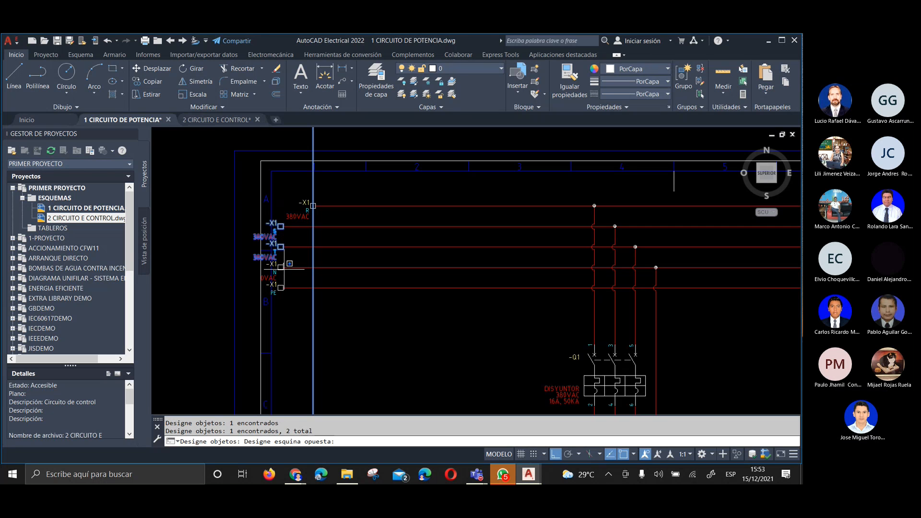
click(281, 266)
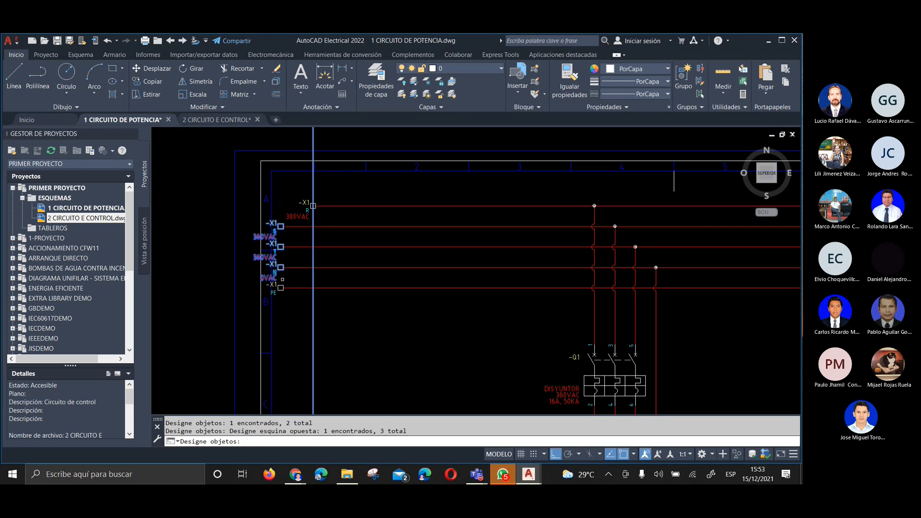
click(281, 287)
key(Return)
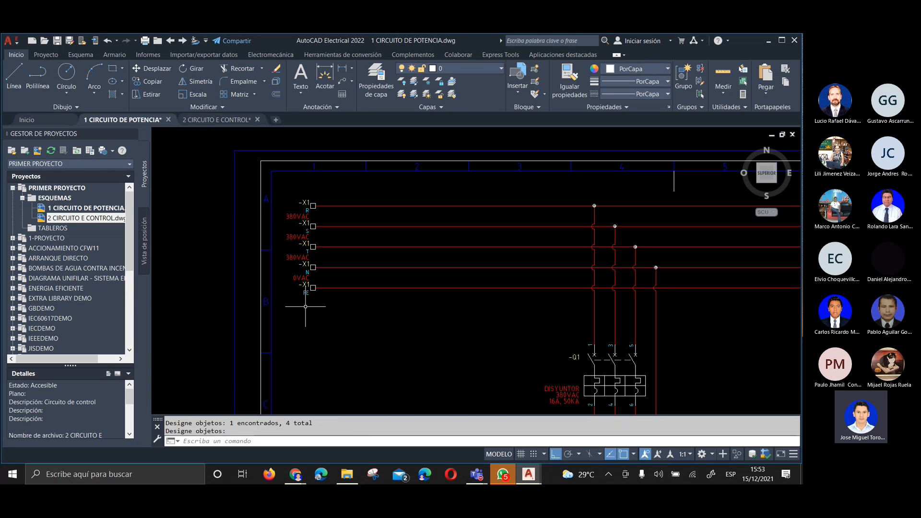
mouse_move(735, 299)
middle_down()
mouse_move(570, 285)
mouse_move(329, 290)
middle_up()
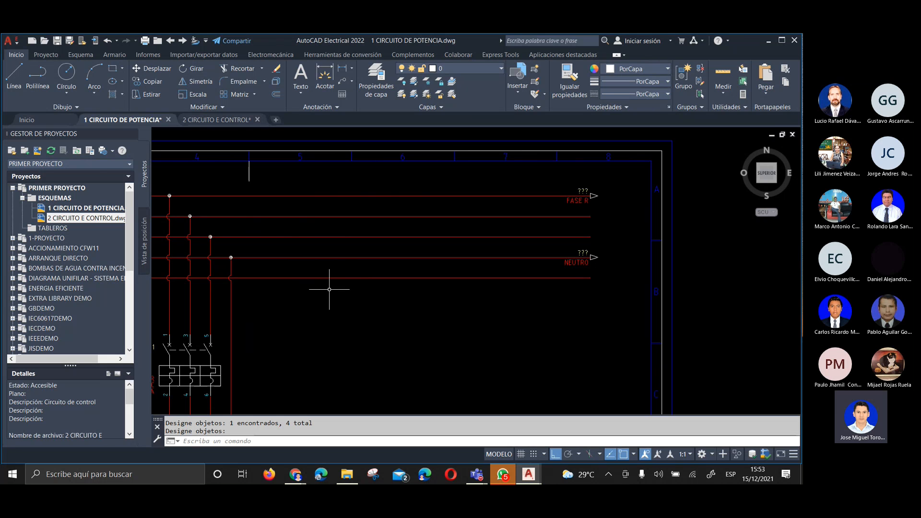
scroll(370, 257, down, 2)
mouse_move(391, 282)
middle_down()
mouse_move(412, 298)
mouse_move(558, 282)
middle_up()
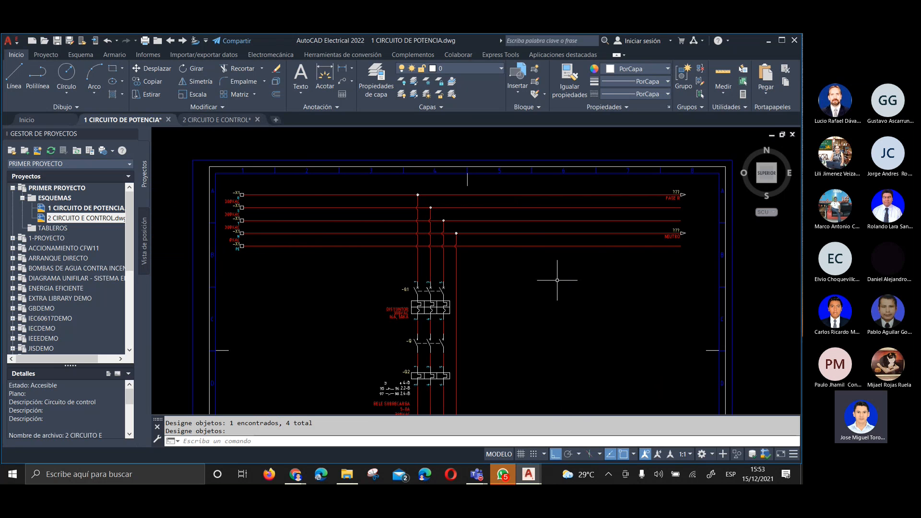
middle_drag(558, 281, 488, 255)
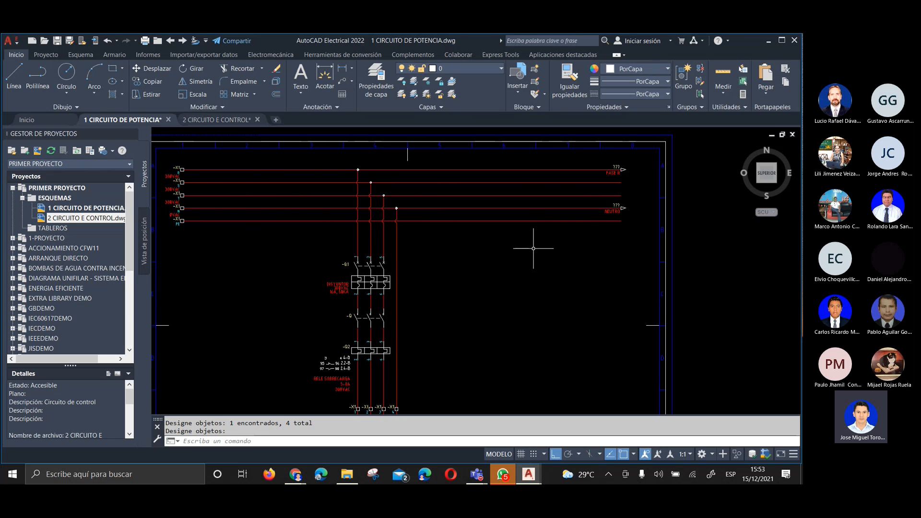
mouse_move(545, 278)
middle_down()
mouse_move(497, 249)
mouse_move(525, 251)
middle_up()
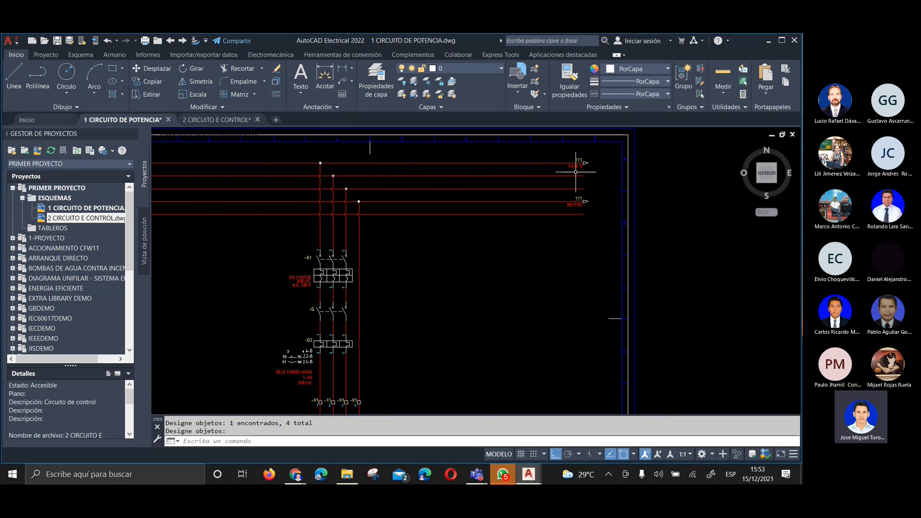
In the 2 CIRCUITO E CONTROL drawing, insert a destination signal arrow at the upper rail's open end, linked to project source code SIG000, FASE R
scroll(592, 154, up, 2)
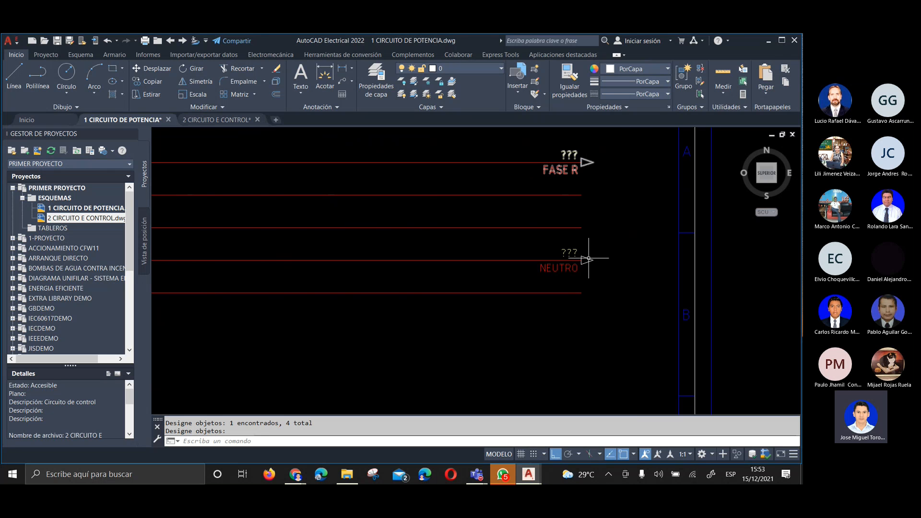
click(190, 120)
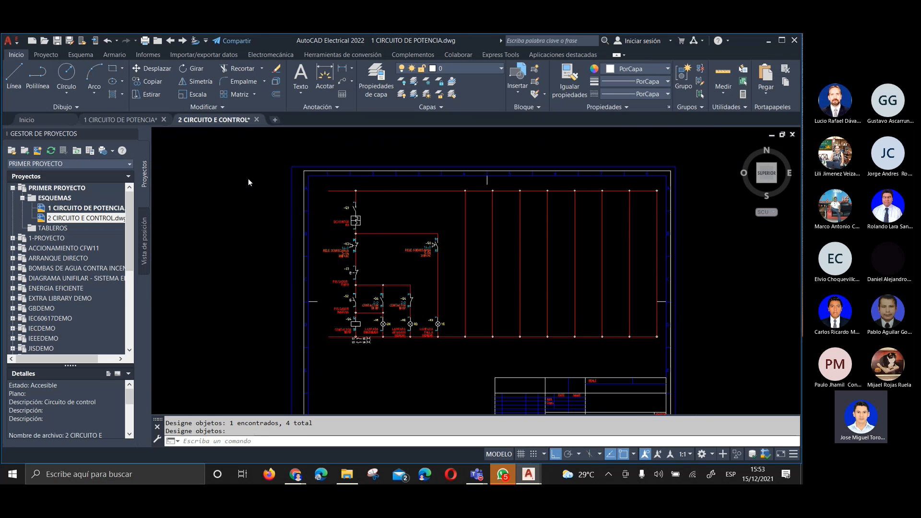
scroll(316, 184, up, 4)
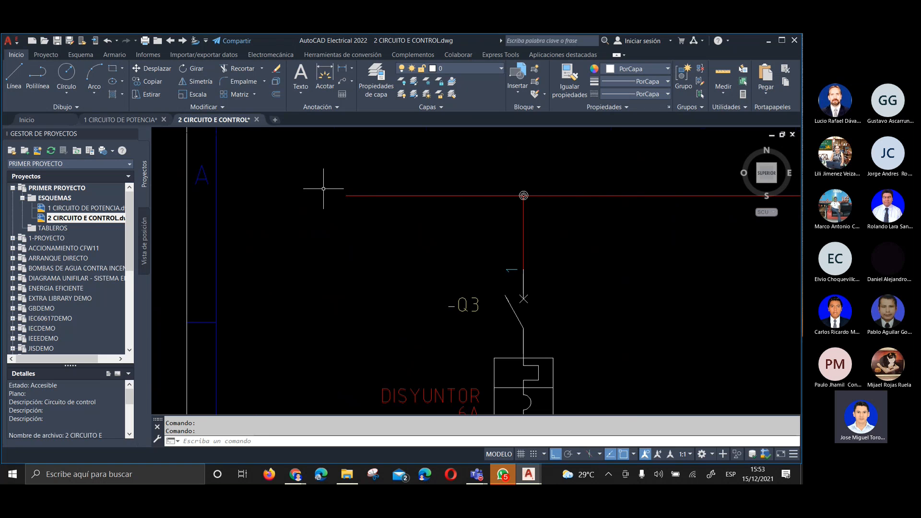
scroll(324, 189, down, 2)
scroll(339, 194, up, 2)
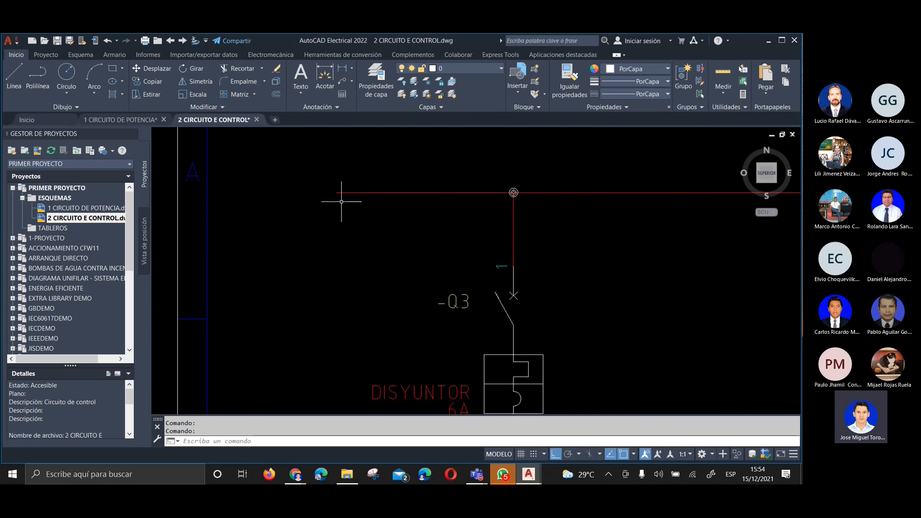
right_click(336, 193)
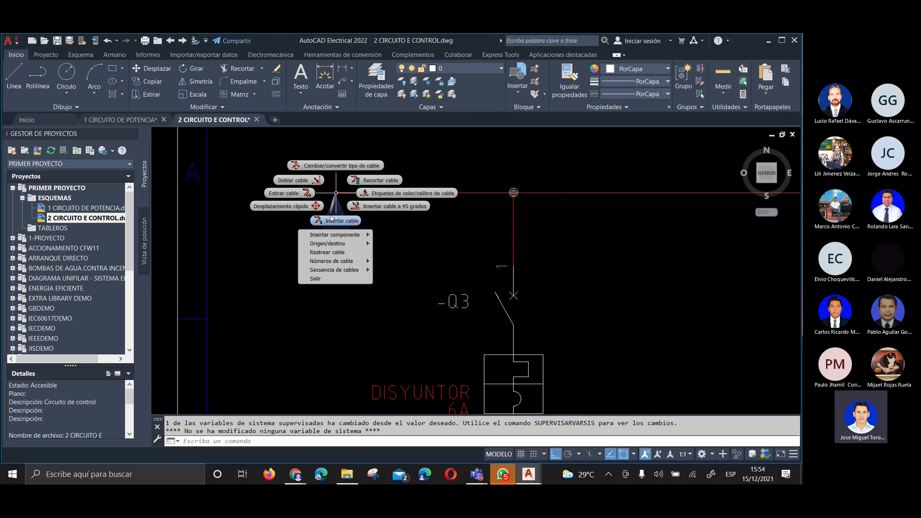
mouse_move(329, 245)
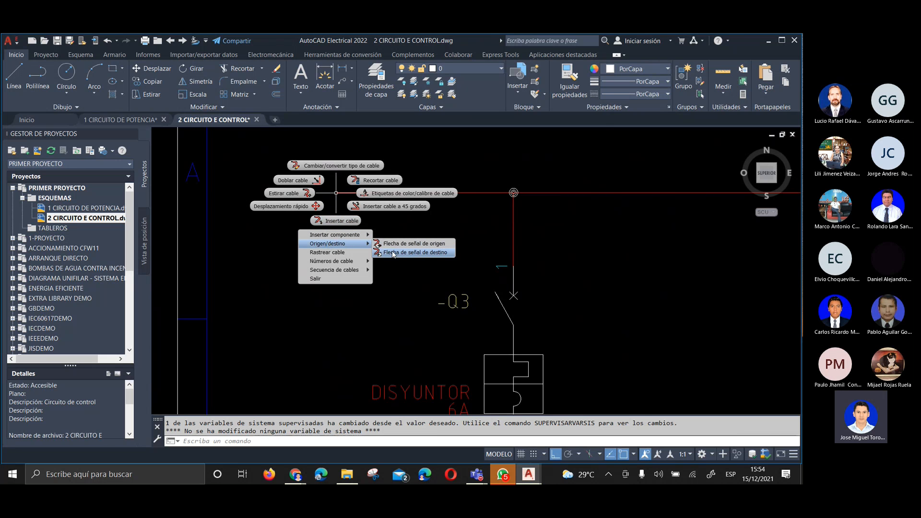
click(441, 253)
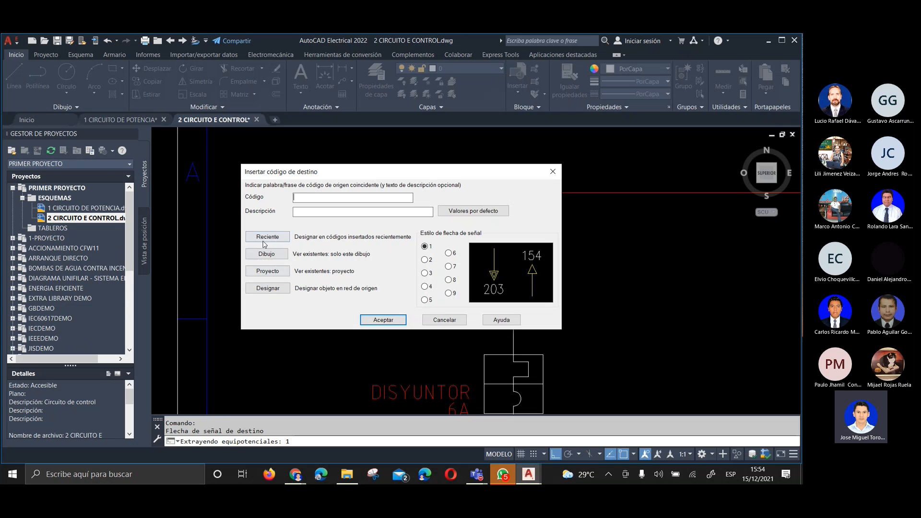
click(274, 274)
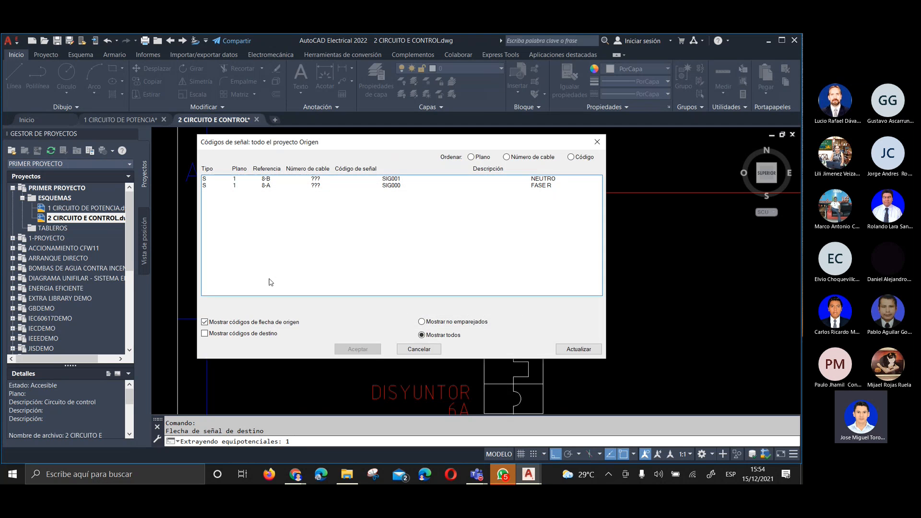
click(266, 185)
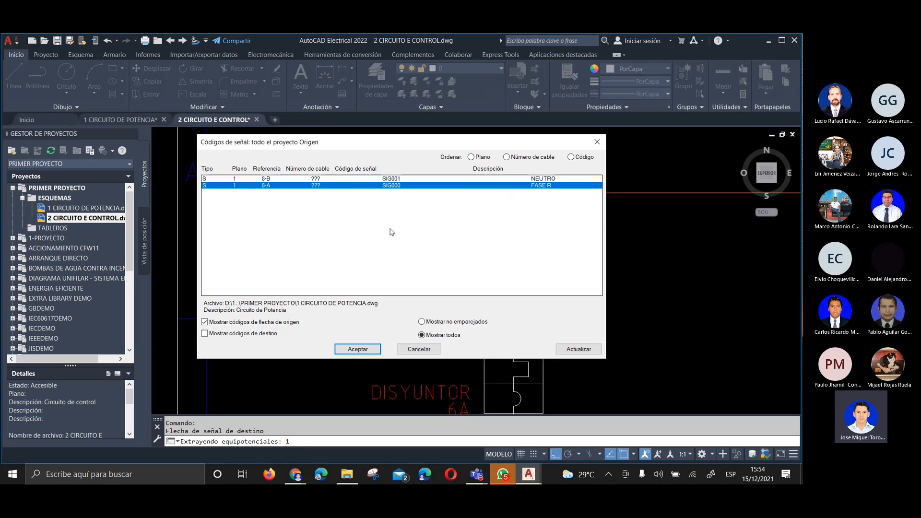
click(358, 348)
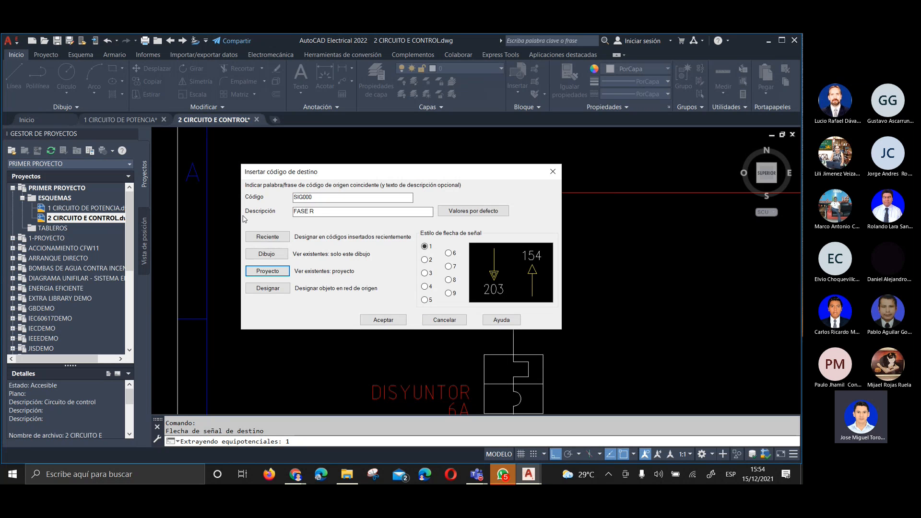
click(381, 319)
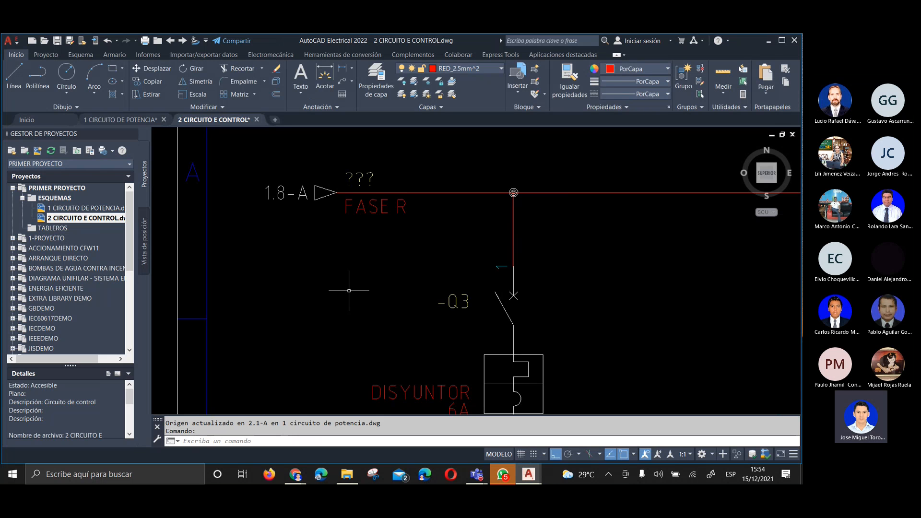
Compare the new FASE R destination arrow with its source arrow in 1 CIRCUITO DE POTENCIA, examining the cross-reference, sheet number and zone grid
middle_drag(354, 199, 396, 228)
scroll(342, 218, up, 2)
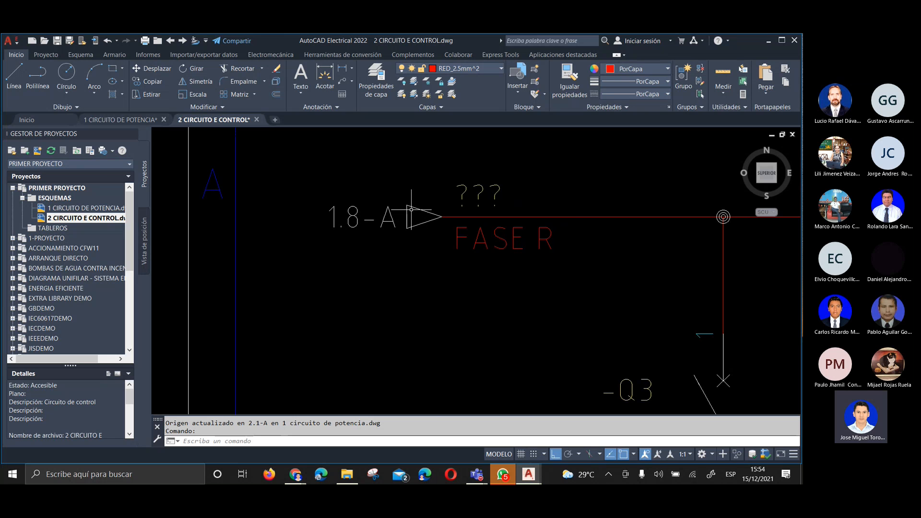
click(144, 119)
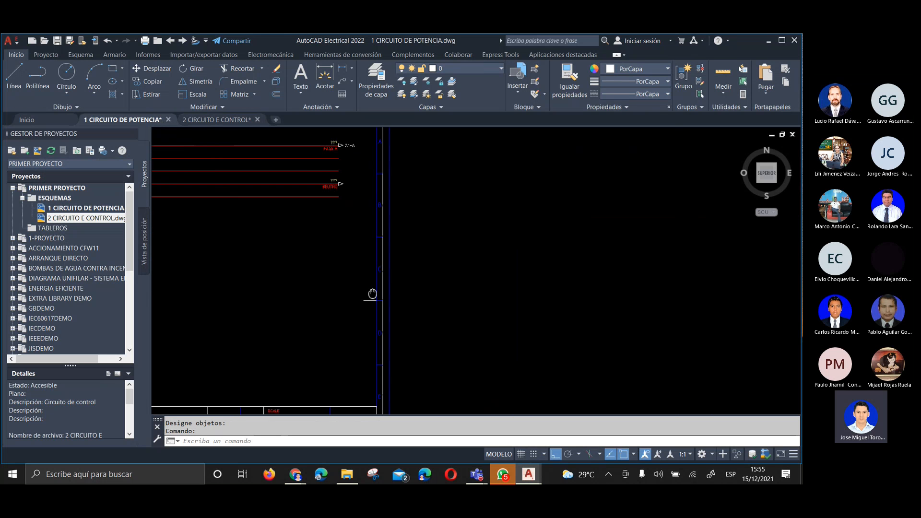
scroll(474, 311, up, 5)
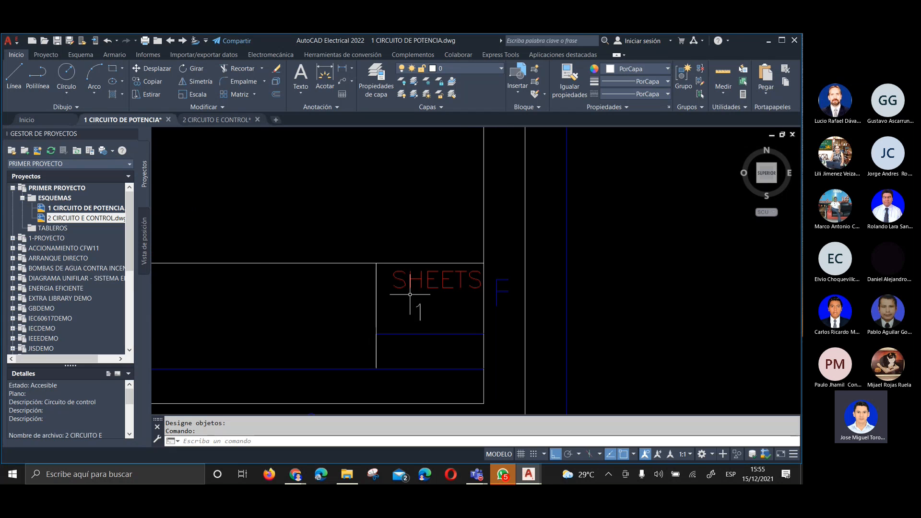
scroll(412, 309, down, 3)
scroll(358, 262, down, 5)
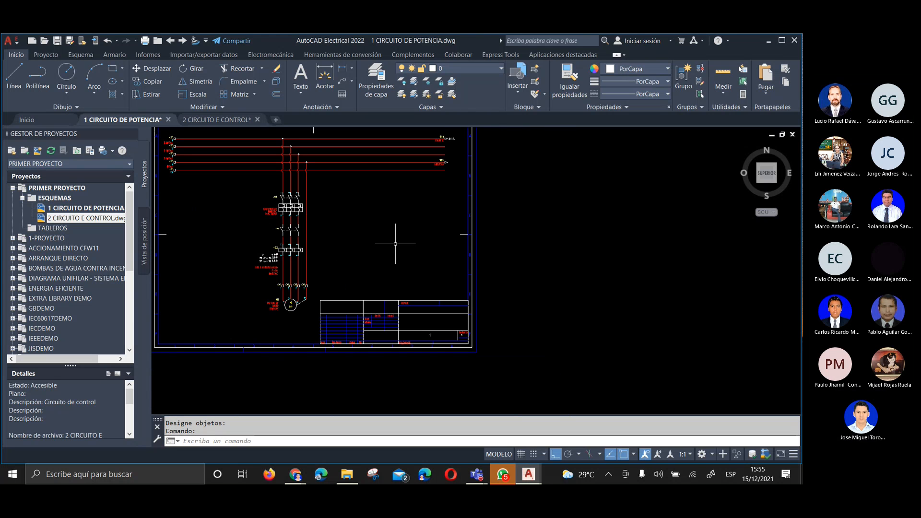
scroll(397, 243, up, 1)
scroll(465, 237, up, 5)
middle_drag(487, 200, 482, 267)
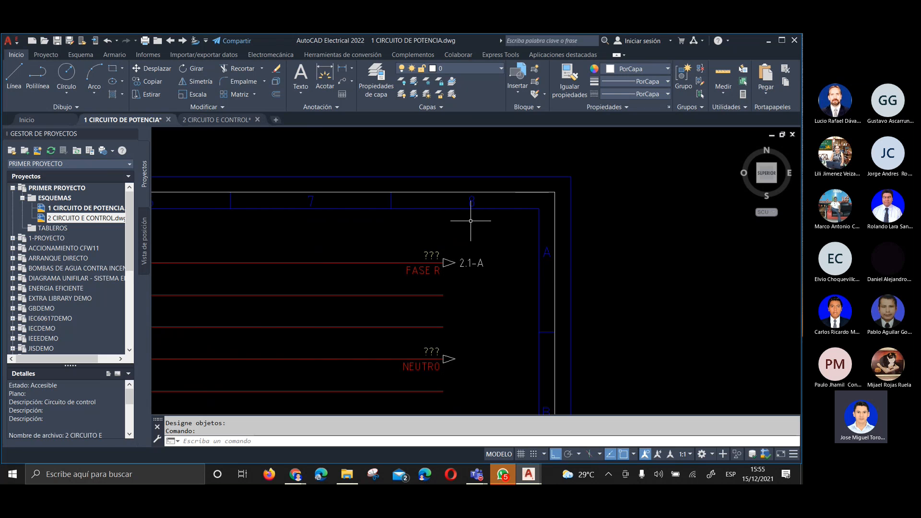
scroll(451, 262, up, 2)
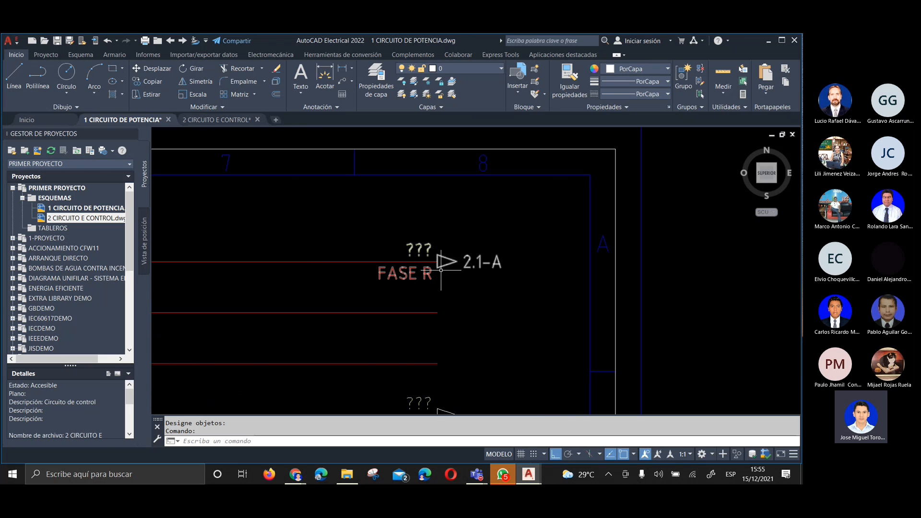
scroll(432, 214, down, 1)
scroll(446, 239, up, 3)
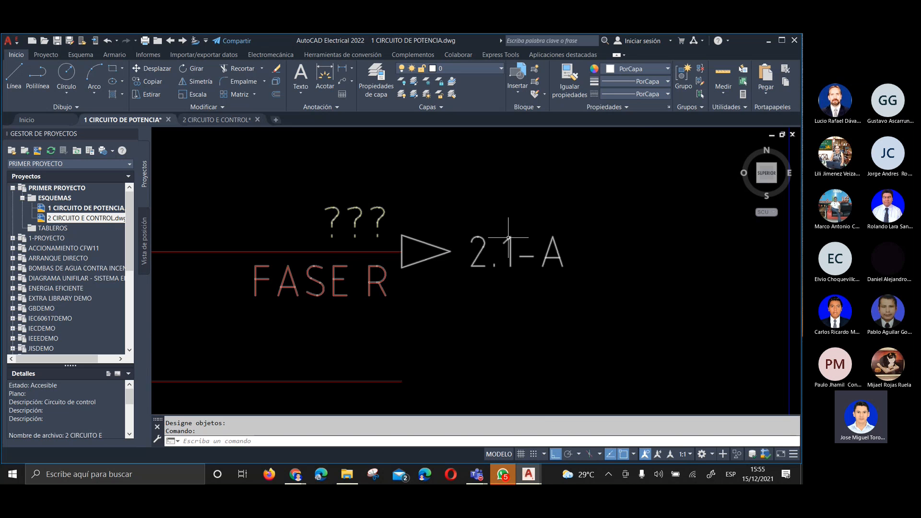
Return to the 2 CIRCUITO E CONTROL drawing and examine the FASE R arrow's cross-reference, the title block and both rails' open ends
click(207, 120)
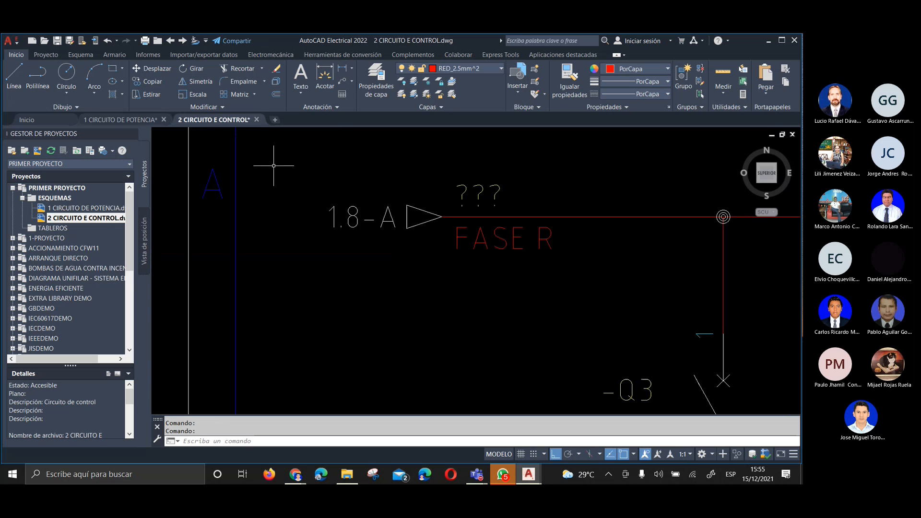
scroll(322, 225, down, 10)
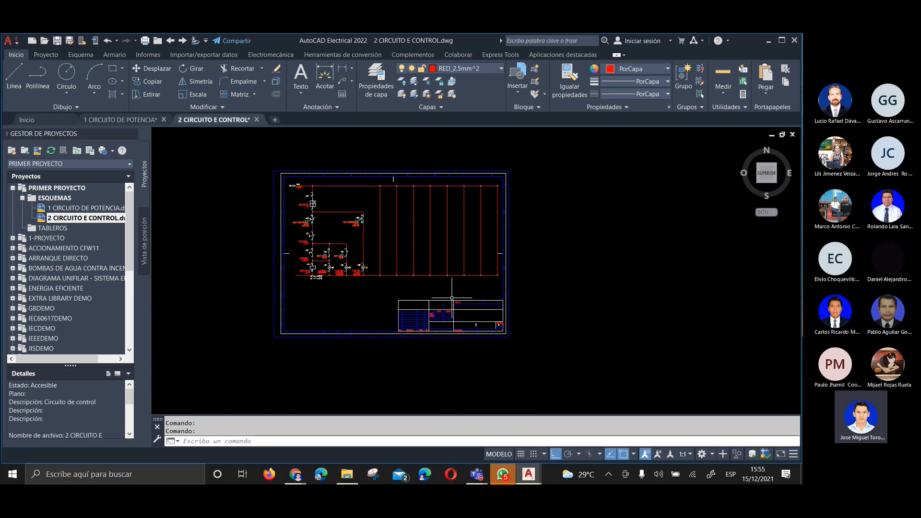
scroll(479, 322, up, 8)
scroll(471, 206, down, 9)
middle_drag(389, 193, 416, 294)
scroll(400, 246, up, 8)
middle_drag(330, 212, 348, 288)
scroll(360, 252, up, 2)
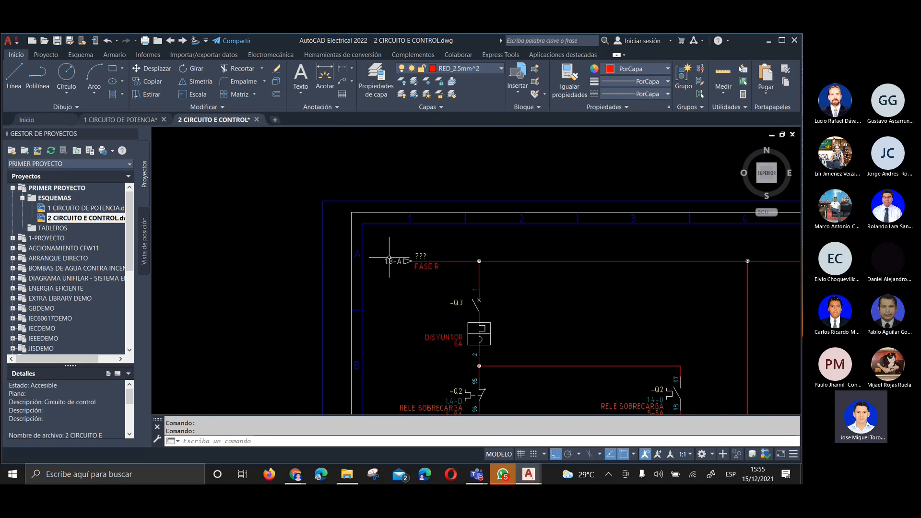
scroll(389, 257, up, 3)
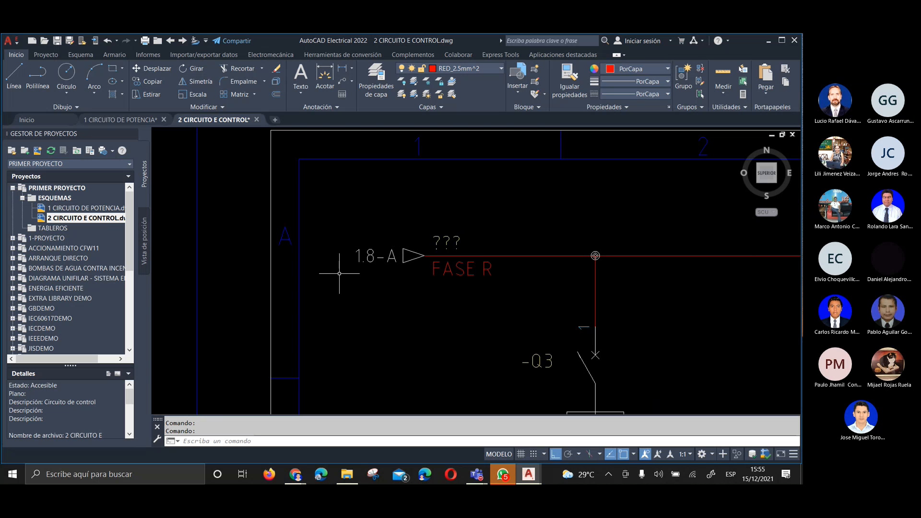
scroll(339, 273, down, 8)
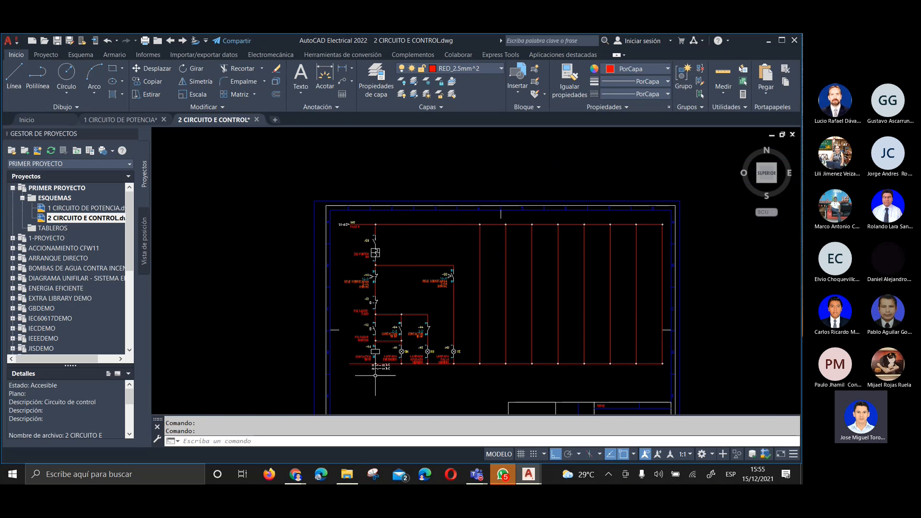
scroll(375, 375, up, 5)
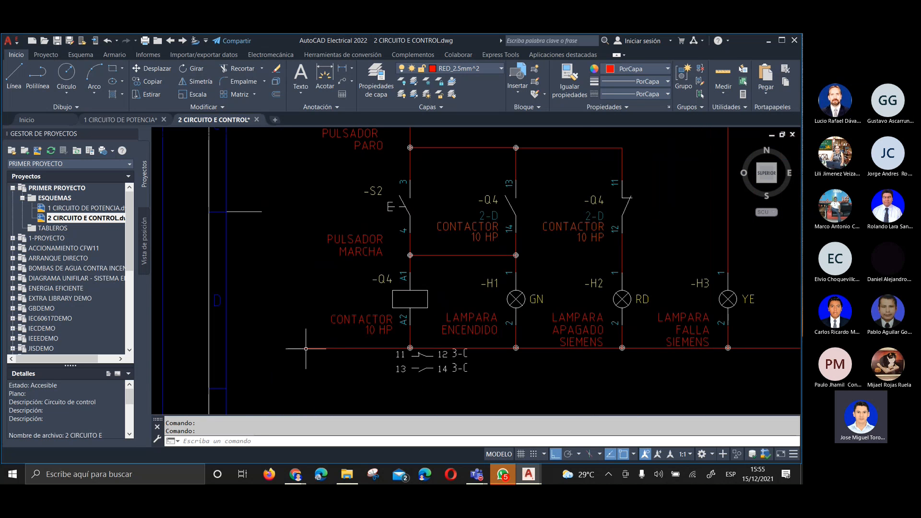
scroll(298, 350, down, 5)
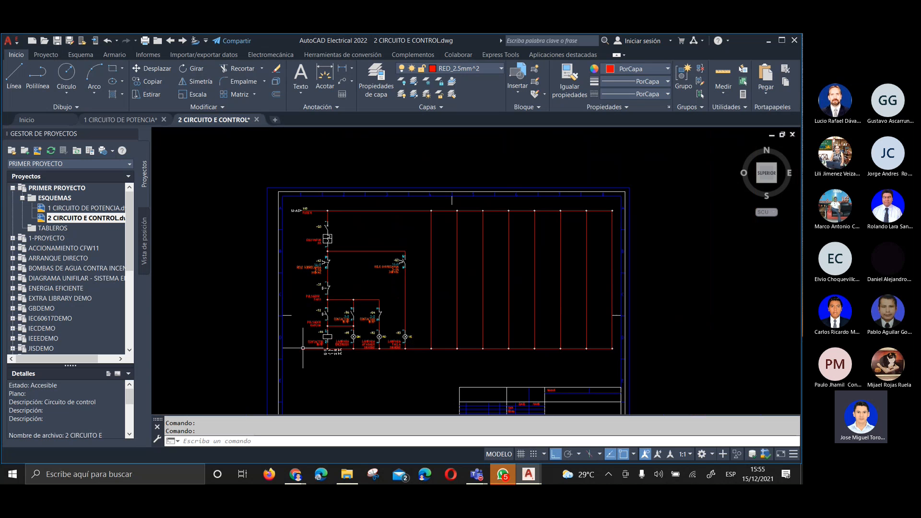
scroll(344, 244, up, 5)
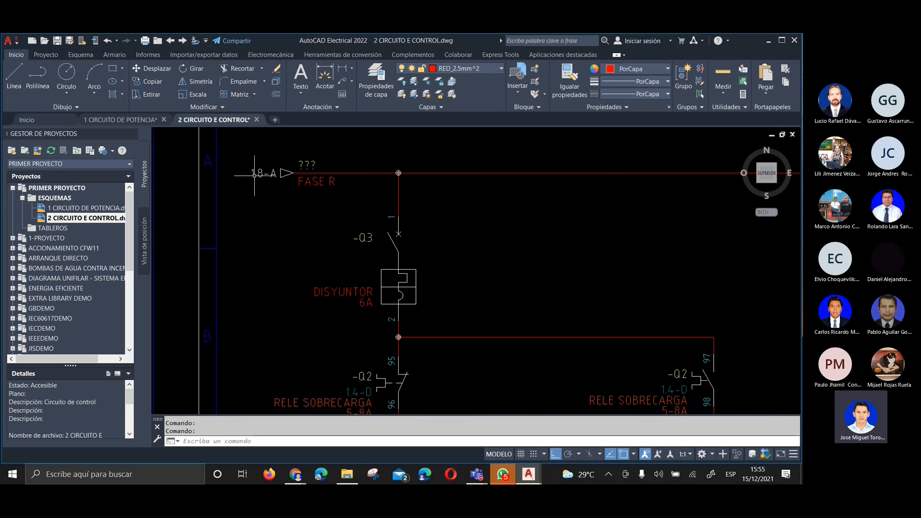
Try to insert a destination signal arrow at the lower rail's open end, linked to project source code SIG001, NEUTRO
scroll(255, 175, down, 3)
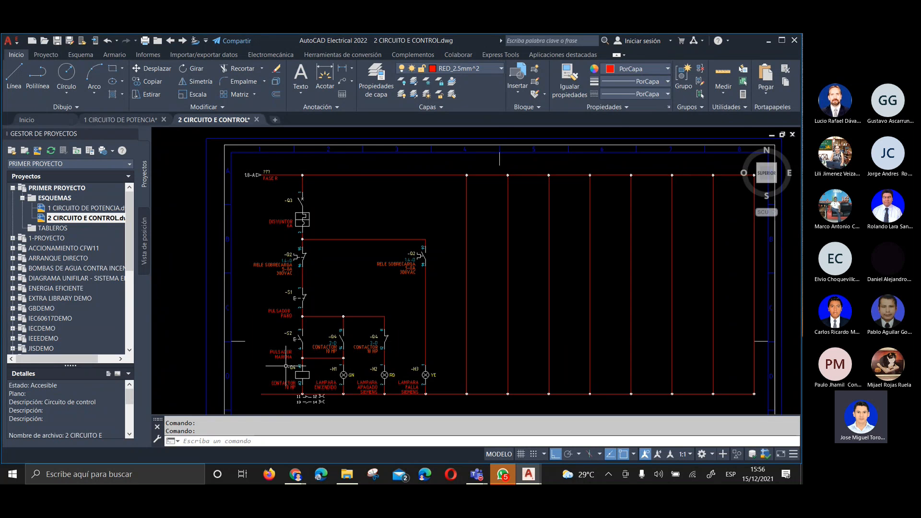
mouse_move(269, 347)
middle_down()
mouse_move(259, 297)
mouse_move(276, 327)
middle_up()
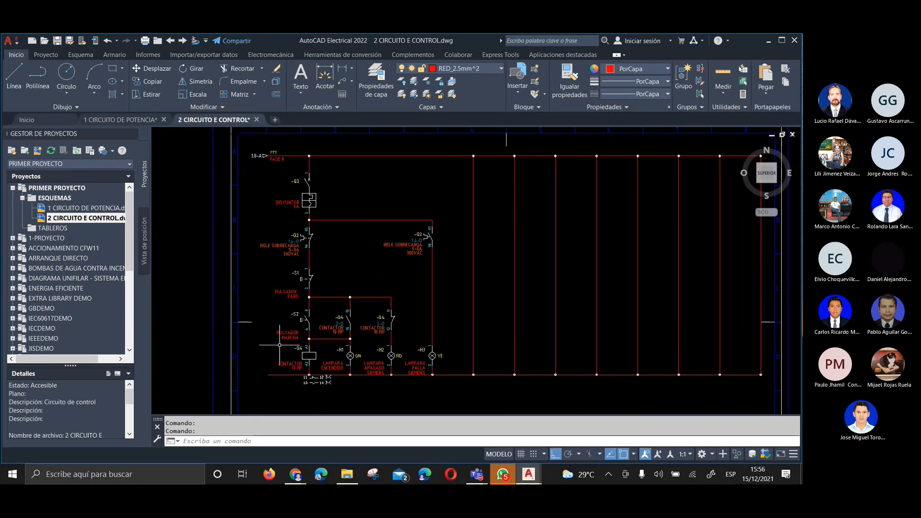
scroll(268, 376, up, 4)
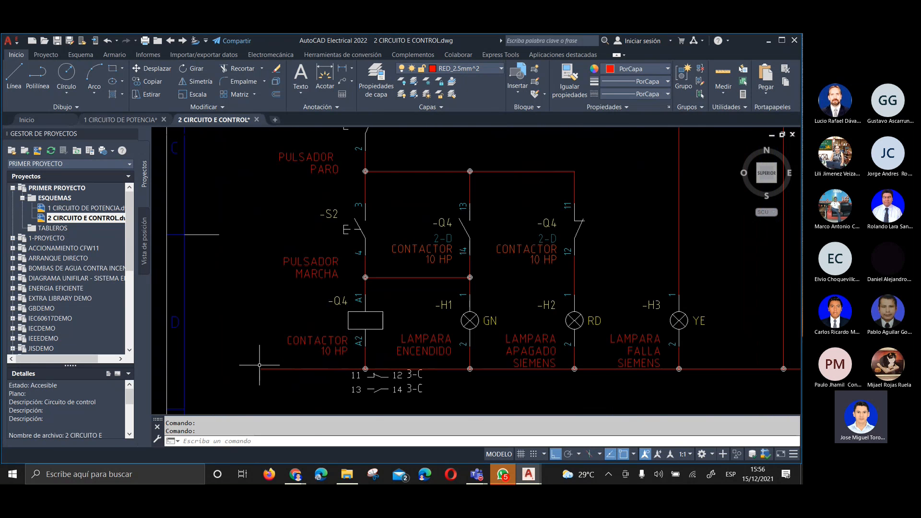
right_click(260, 368)
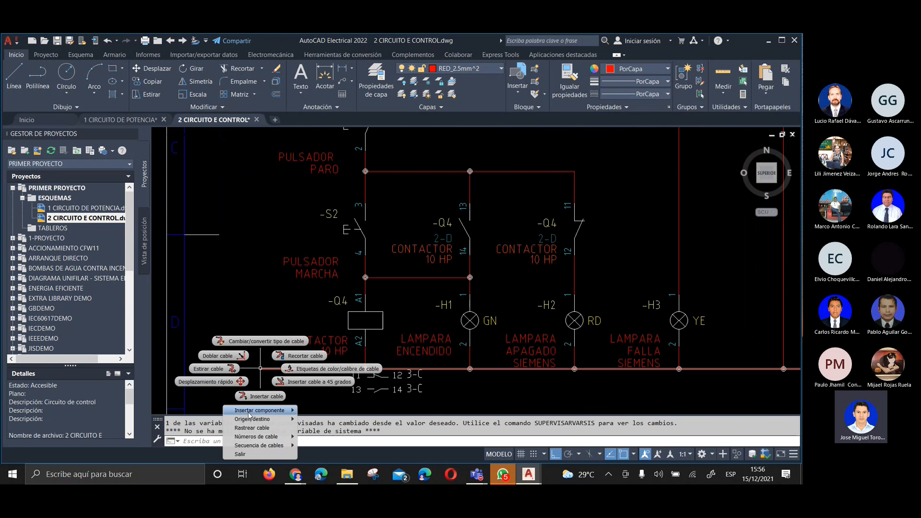
mouse_move(254, 420)
click(340, 428)
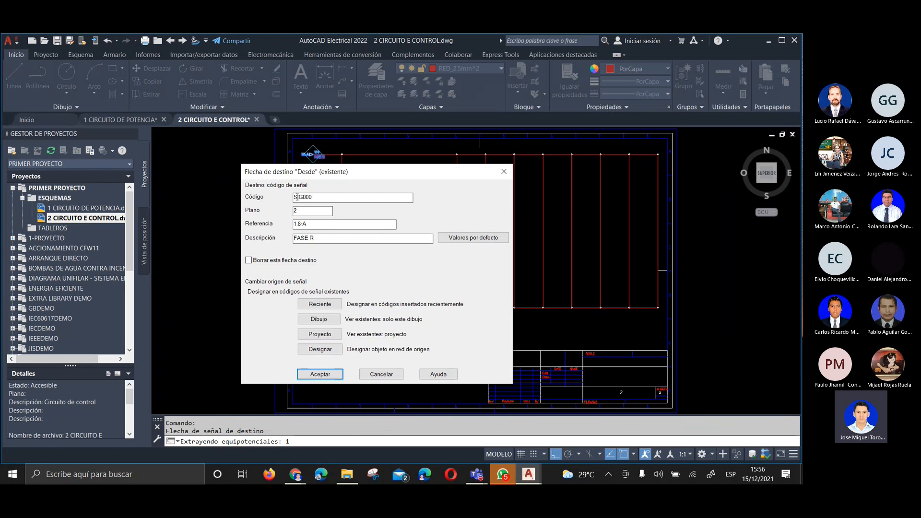
double_click(301, 237)
double_click(301, 237)
drag(341, 173, 389, 282)
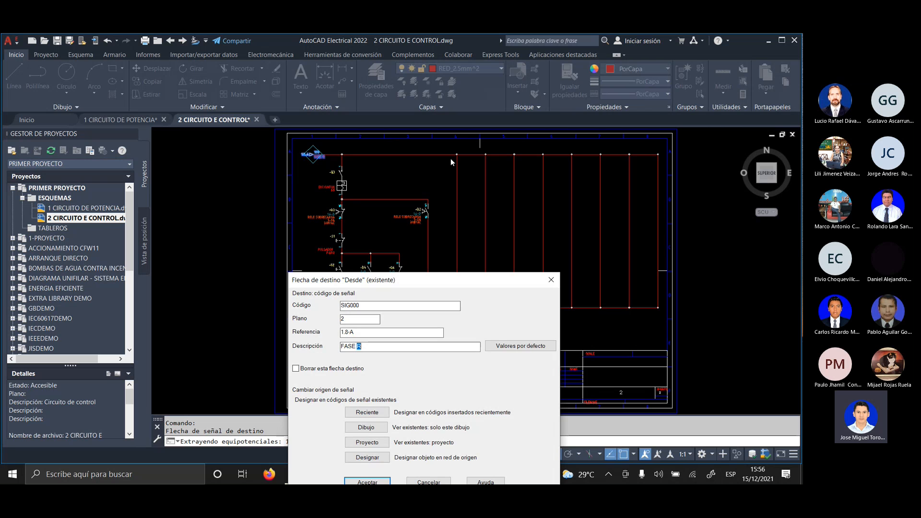
drag(379, 275, 506, 117)
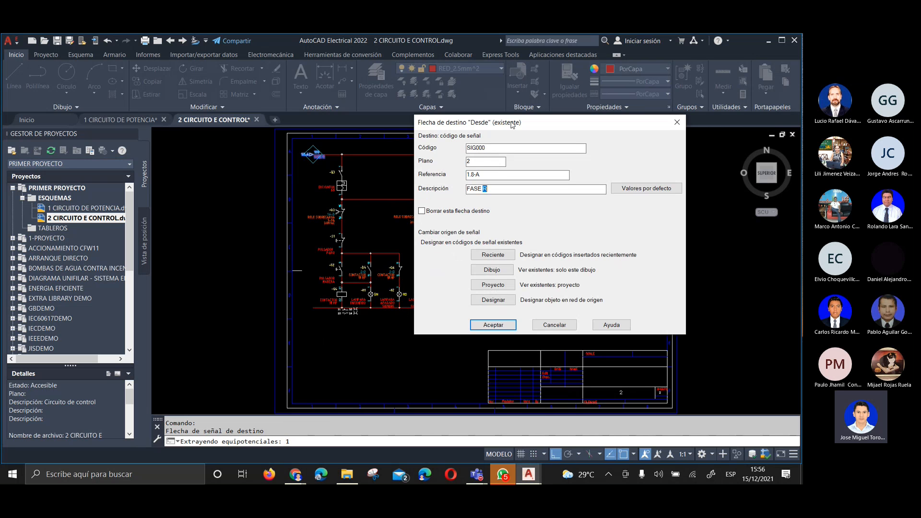
click(489, 284)
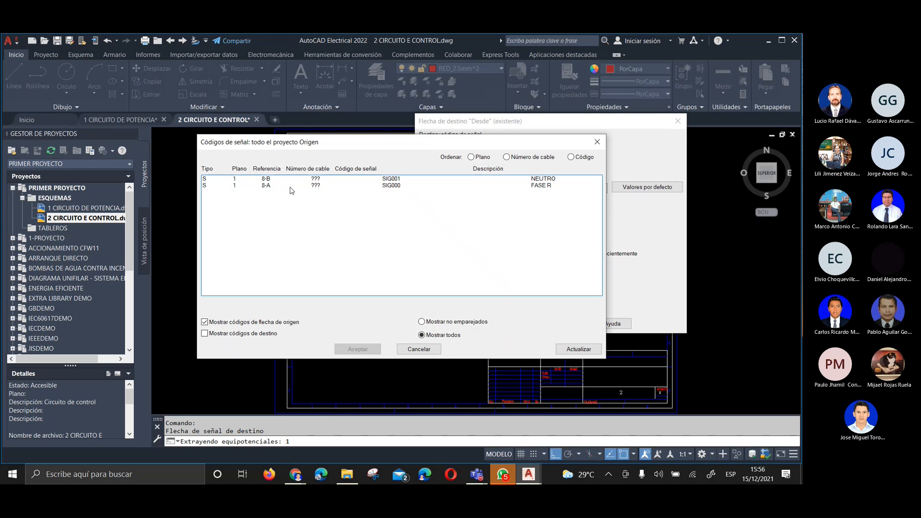
click(473, 179)
click(364, 349)
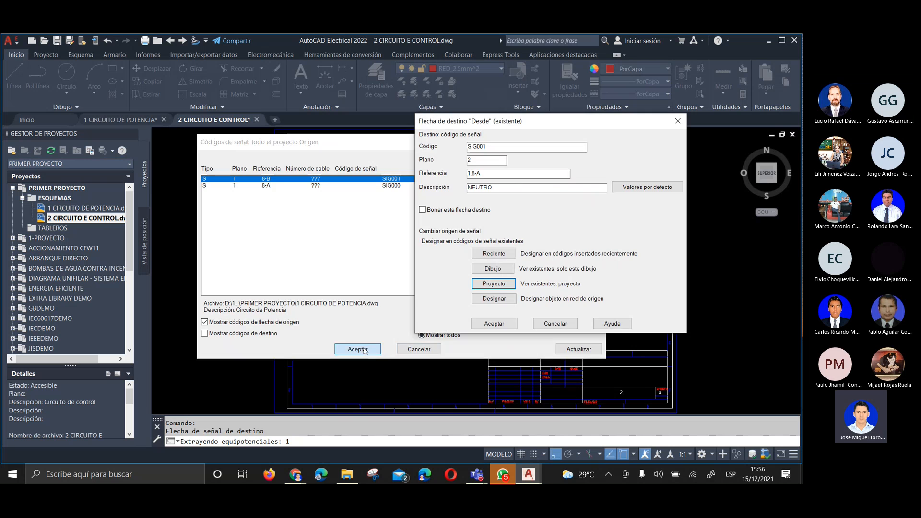
click(494, 324)
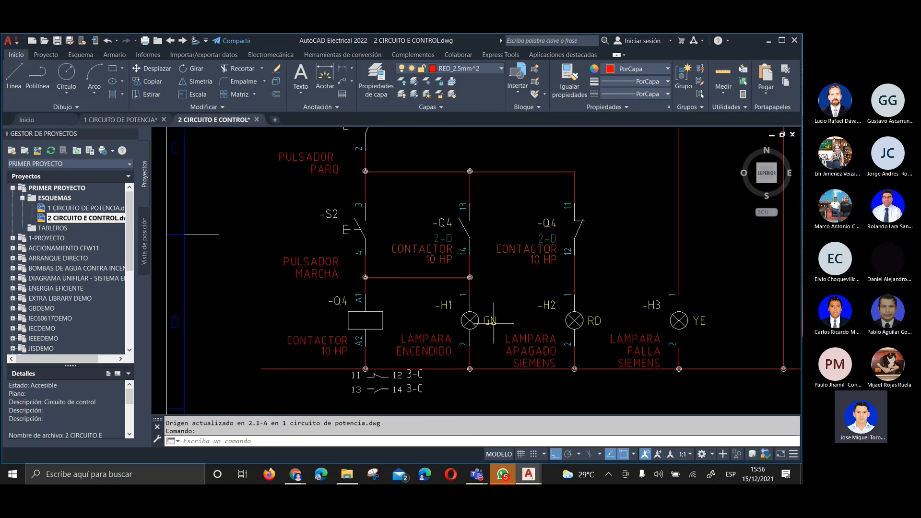
Examine the upper rail's destination arrow, its cross-reference and description, and compare it with the lower rail's open end
scroll(348, 327, down, 4)
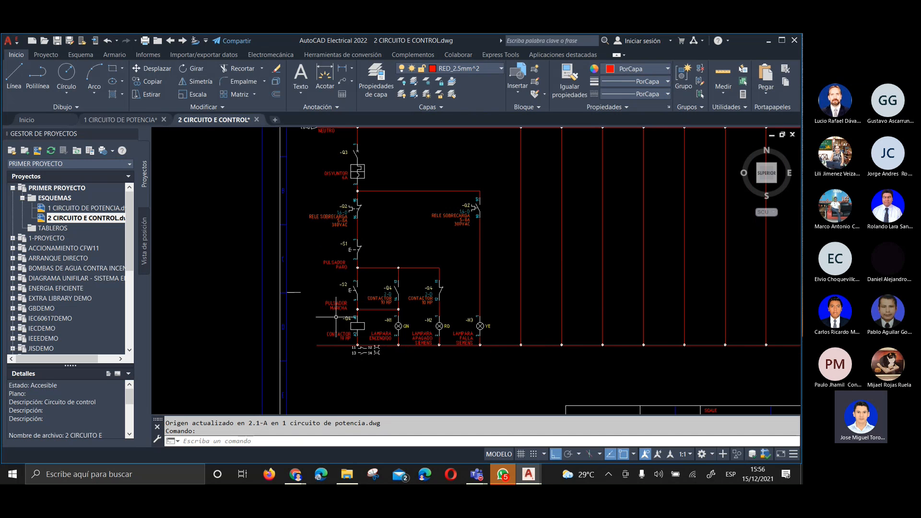
scroll(335, 318, down, 5)
scroll(319, 184, up, 10)
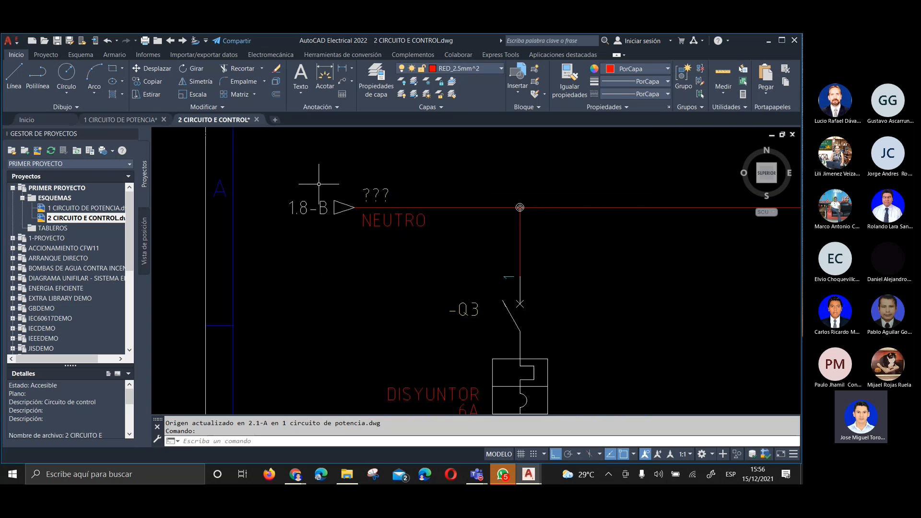
scroll(360, 228, up, 2)
scroll(409, 217, down, 2)
scroll(375, 188, up, 2)
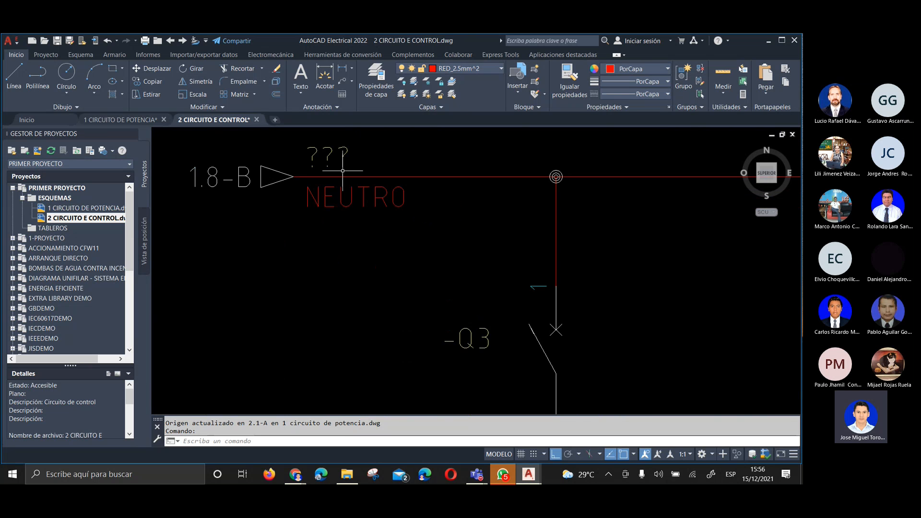
scroll(302, 177, down, 2)
scroll(302, 178, down, 4)
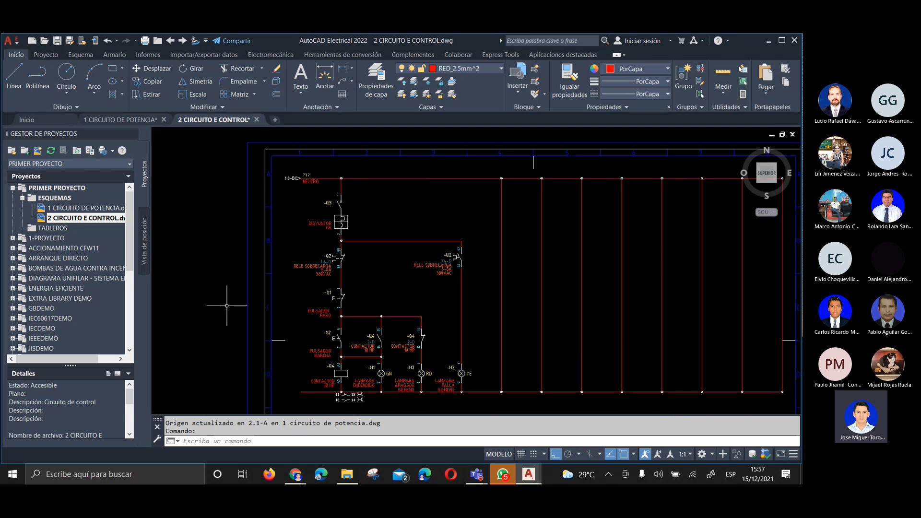
From the lower rail's wire, relink the existing destination signal arrow to project source code SIG000, FASE R
scroll(301, 403, up, 2)
middle_drag(298, 401, 218, 383)
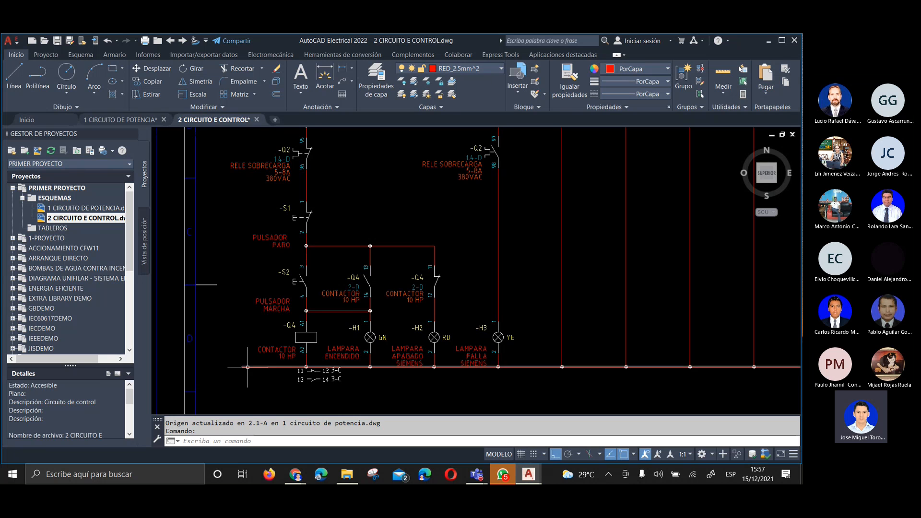
scroll(221, 352, down, 1)
scroll(234, 365, up, 1)
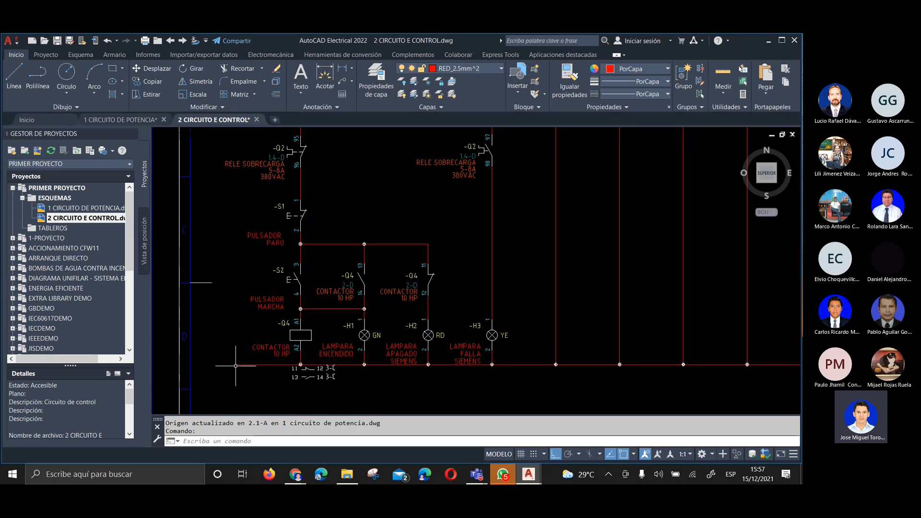
right_click(237, 366)
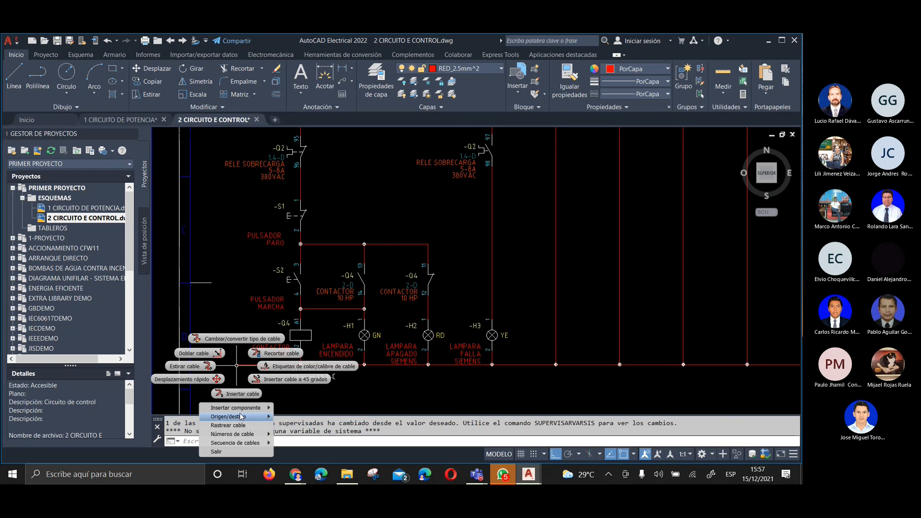
mouse_move(241, 417)
click(288, 426)
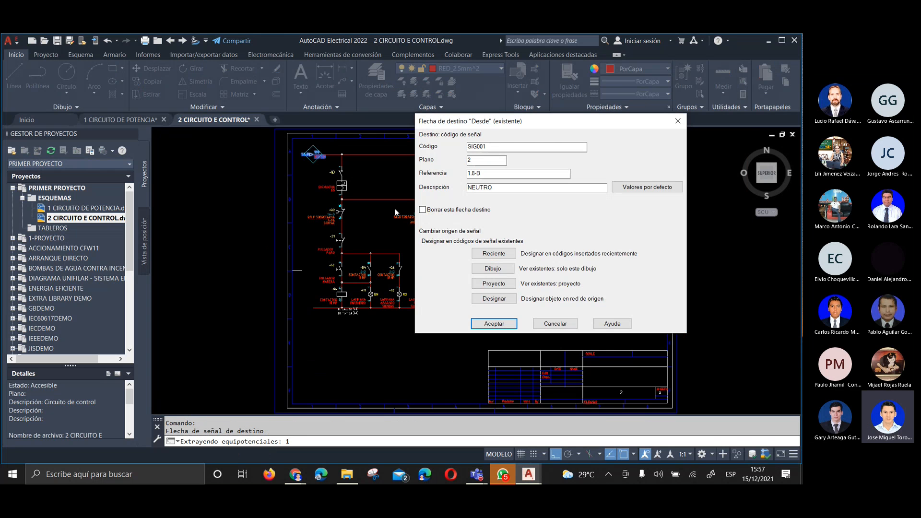
click(490, 285)
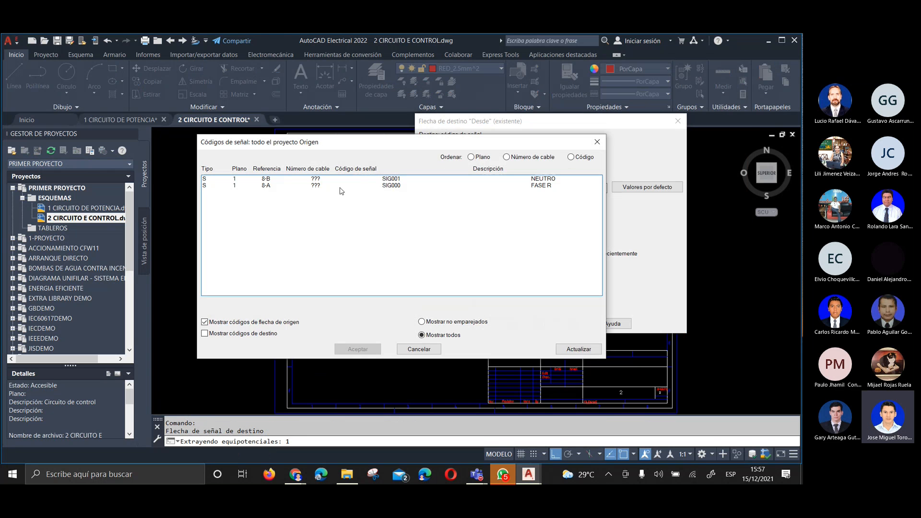
click(491, 187)
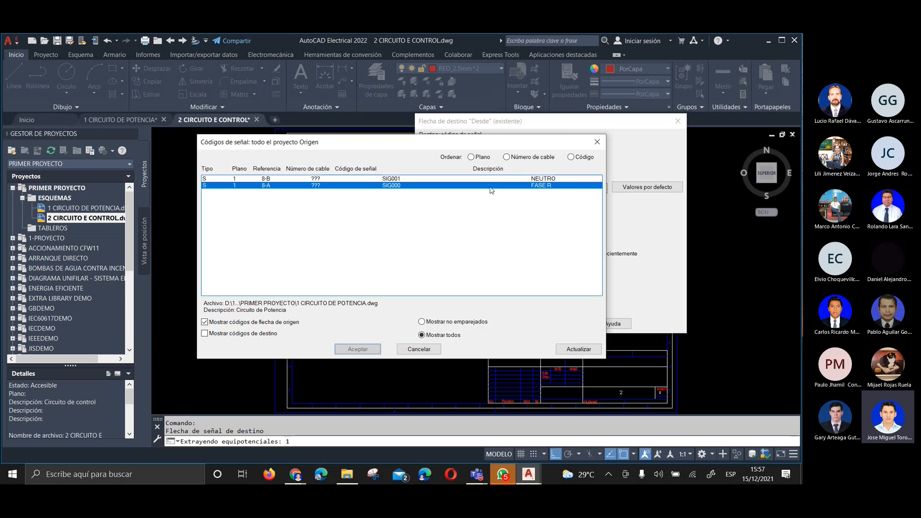
click(360, 349)
click(484, 325)
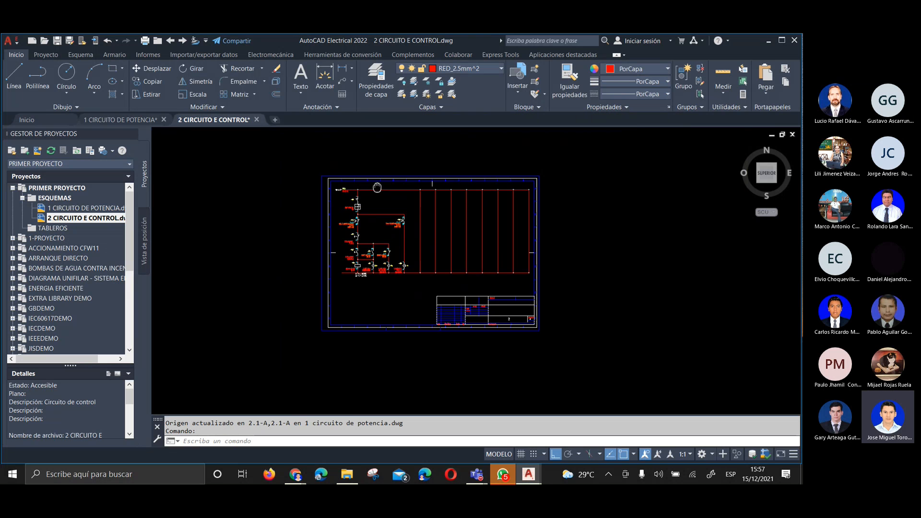
Erase the seven rightmost empty vertical wires between the two rails, including their connection dots
scroll(372, 201, up, 3)
middle_drag(232, 126, 230, 121)
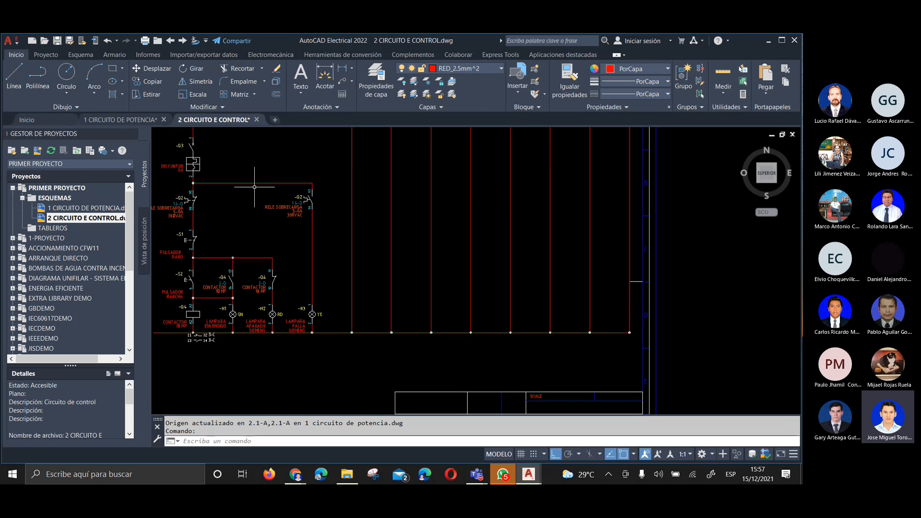
middle_drag(341, 214, 349, 244)
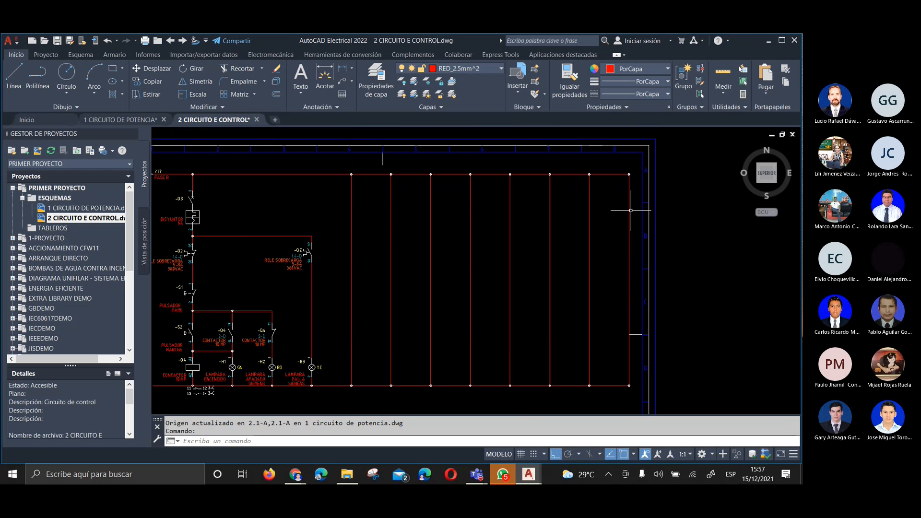
click(374, 167)
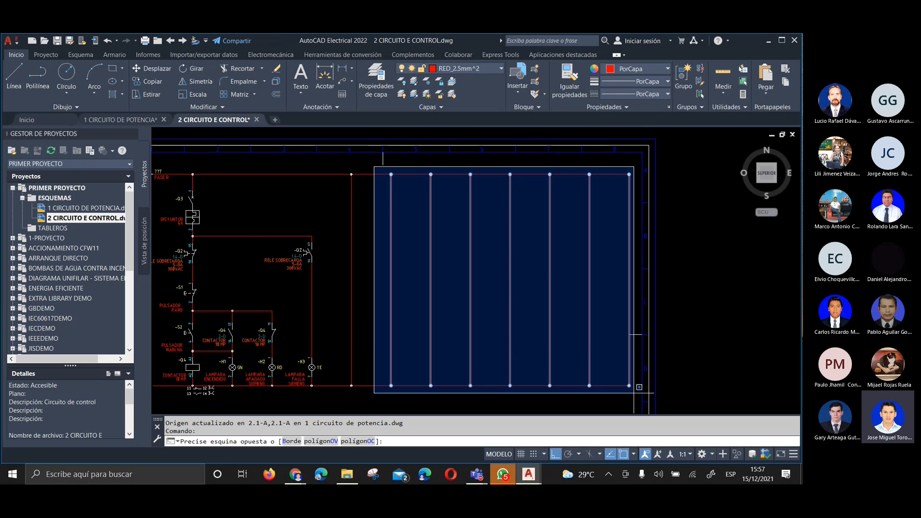
click(654, 413)
key(Delete)
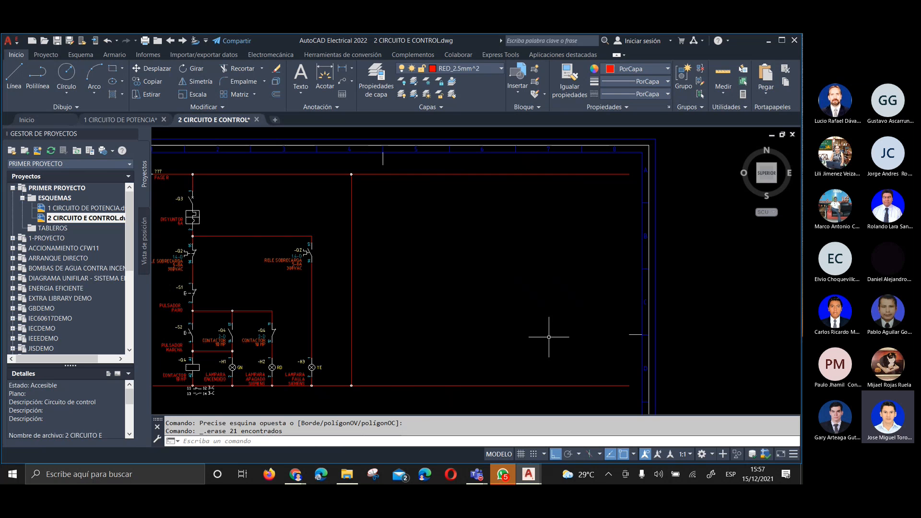
Trim both rails back to the last empty vertical wire and remove that wire
click(439, 173)
key(Delete)
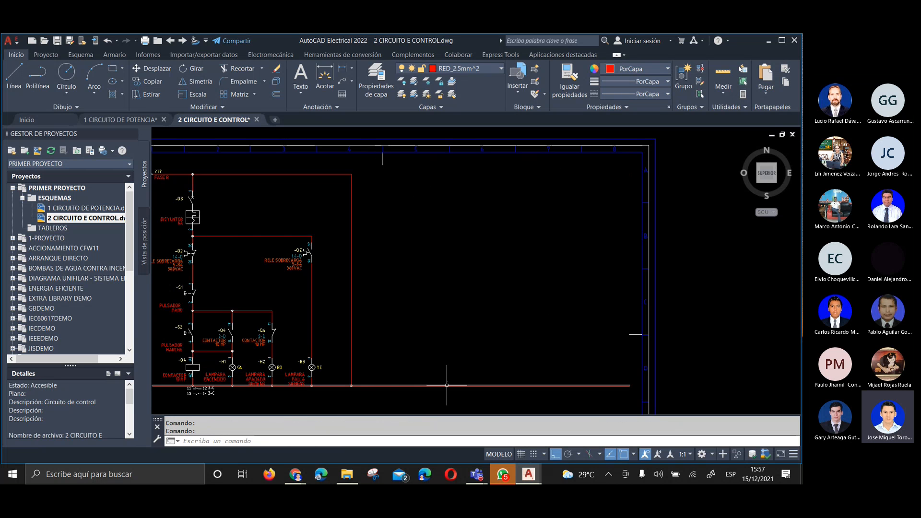
right_click(447, 386)
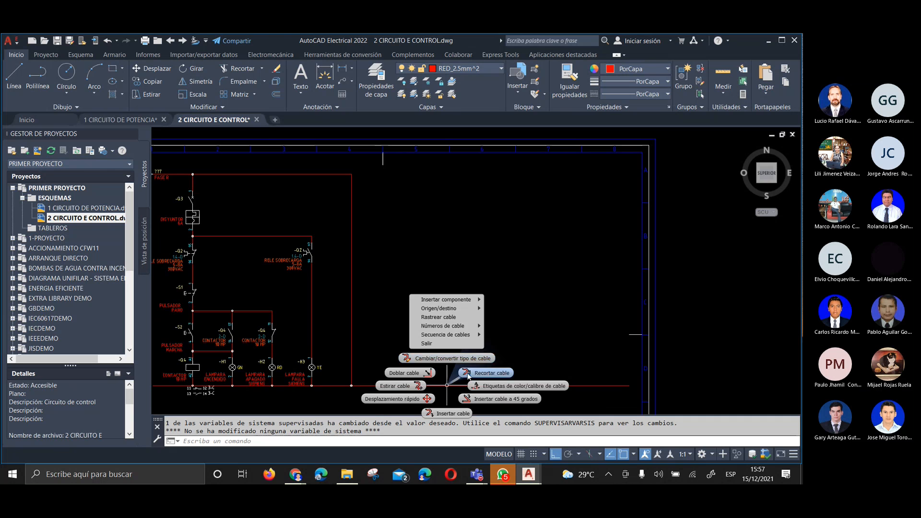
key(Delete)
right_click(352, 269)
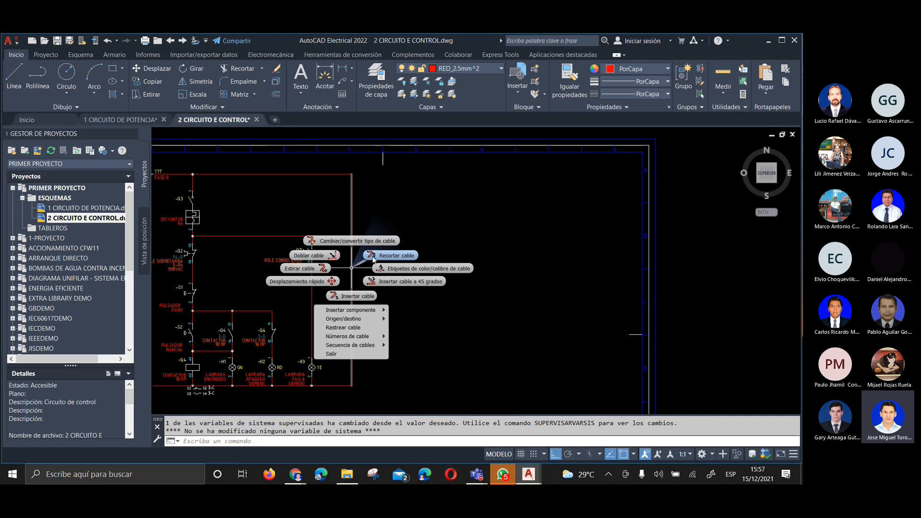
key(Delete)
Examine the shortened control circuit, its FASE R destination arrow and both rails' open ends within the drawing frame
scroll(465, 220, down, 2)
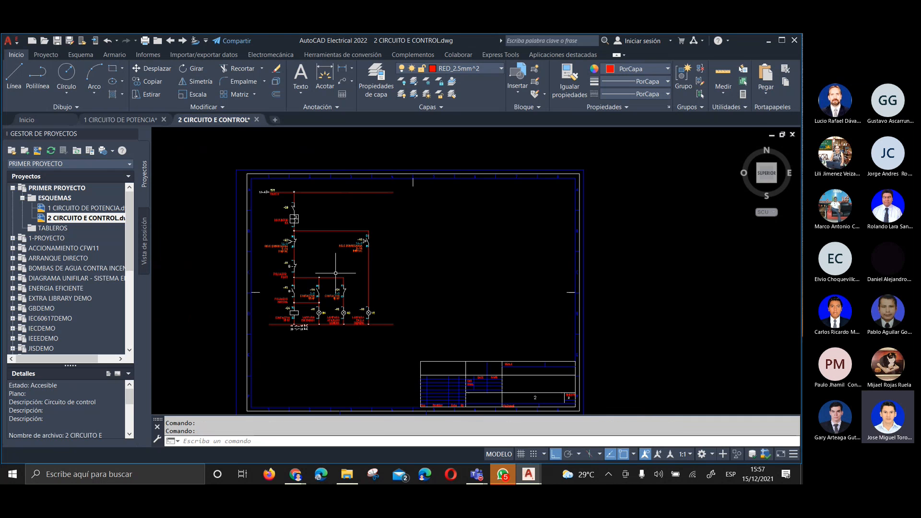
scroll(314, 250, up, 3)
middle_drag(318, 271, 328, 257)
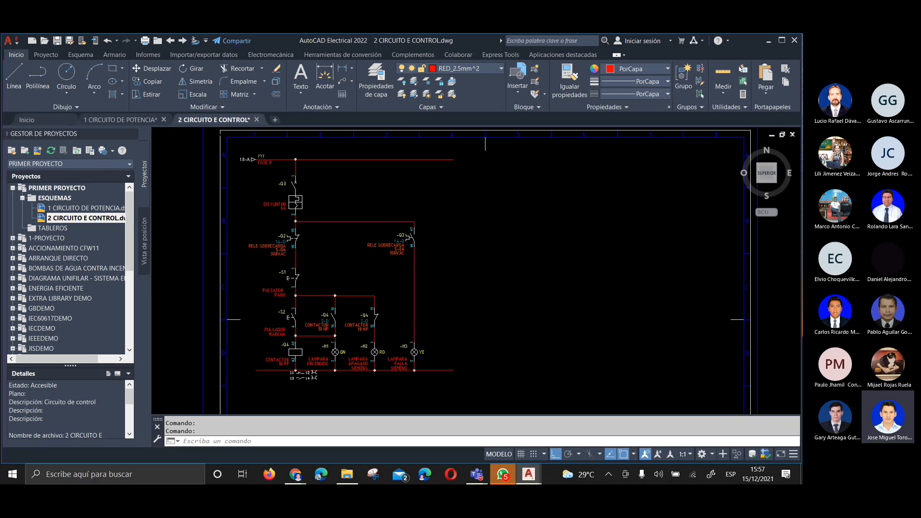
scroll(259, 158, up, 3)
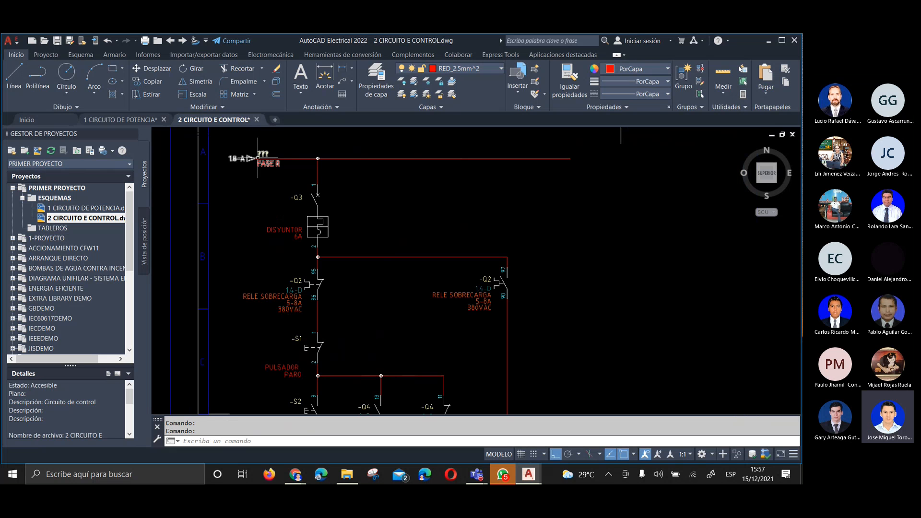
scroll(571, 154, down, 3)
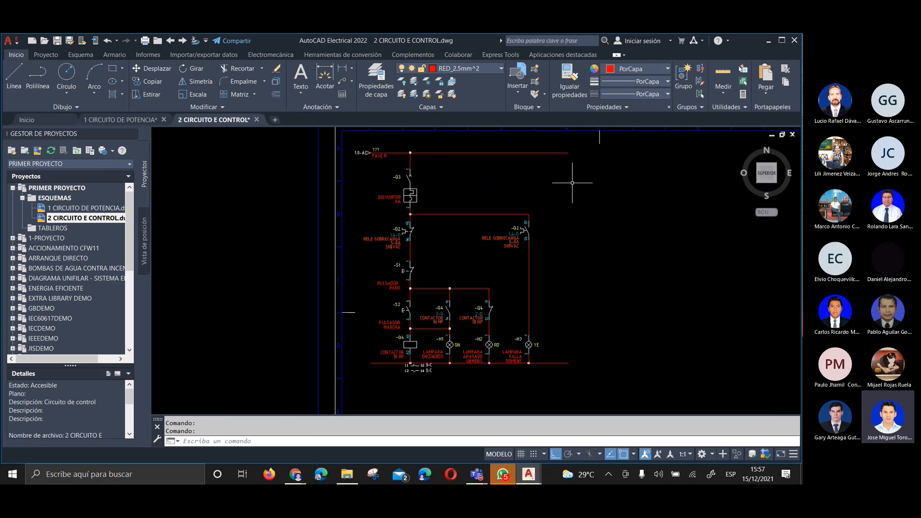
scroll(394, 161, down, 4)
scroll(471, 146, up, 2)
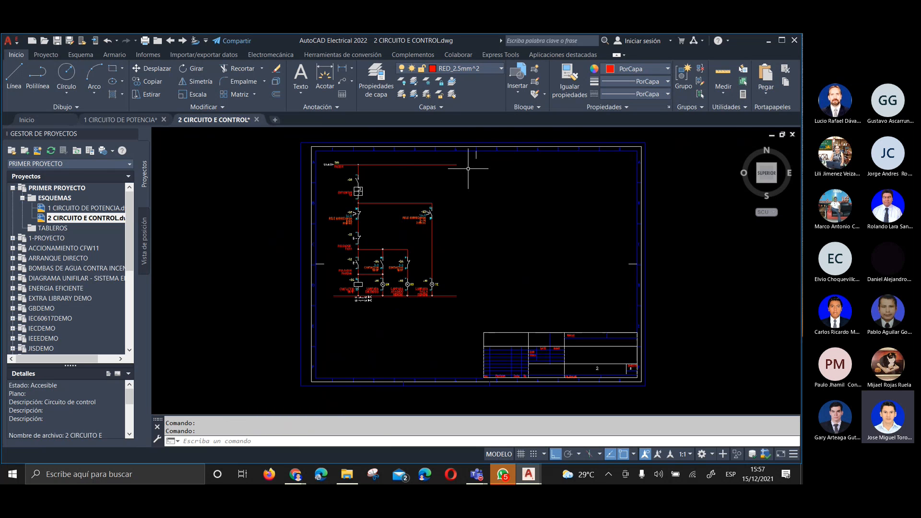
click(468, 169)
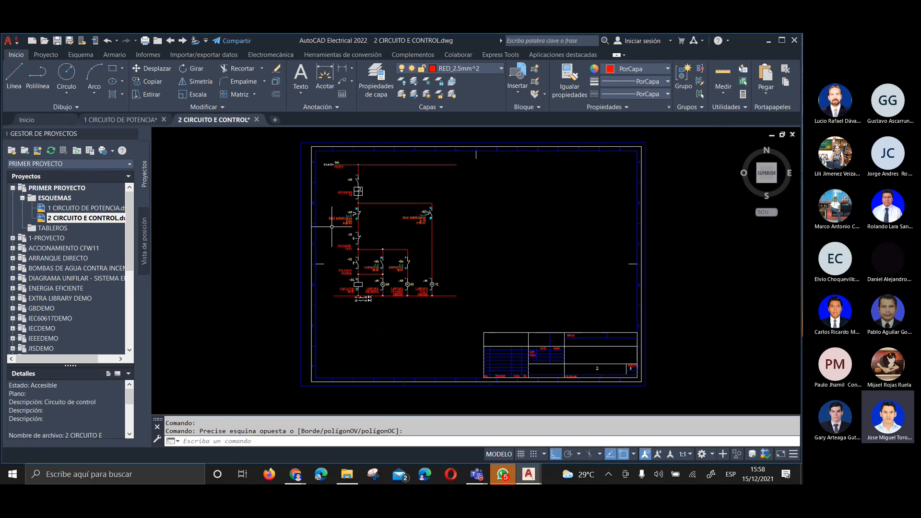
scroll(332, 226, up, 2)
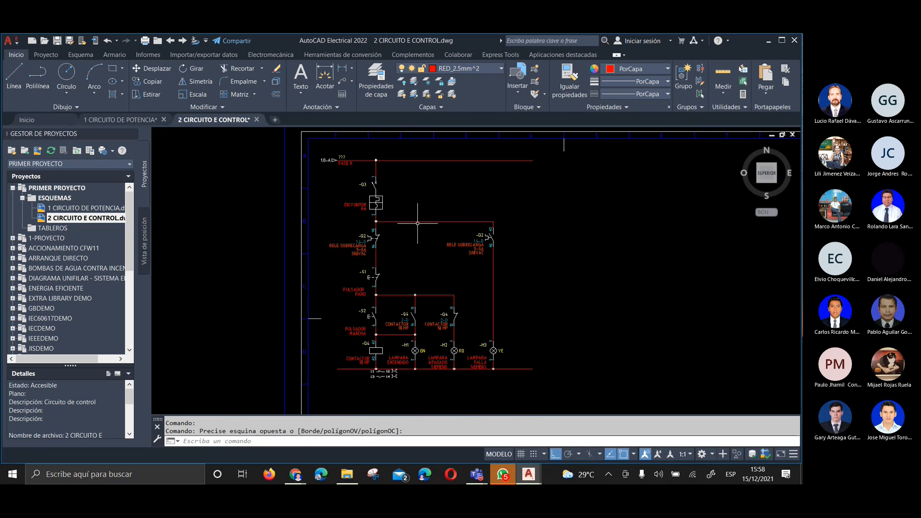
Start a destination signal arrow at the lower rail's open end beside coil -Q4, using project source code SIG001, NEUTRO
middle_drag(421, 236, 423, 245)
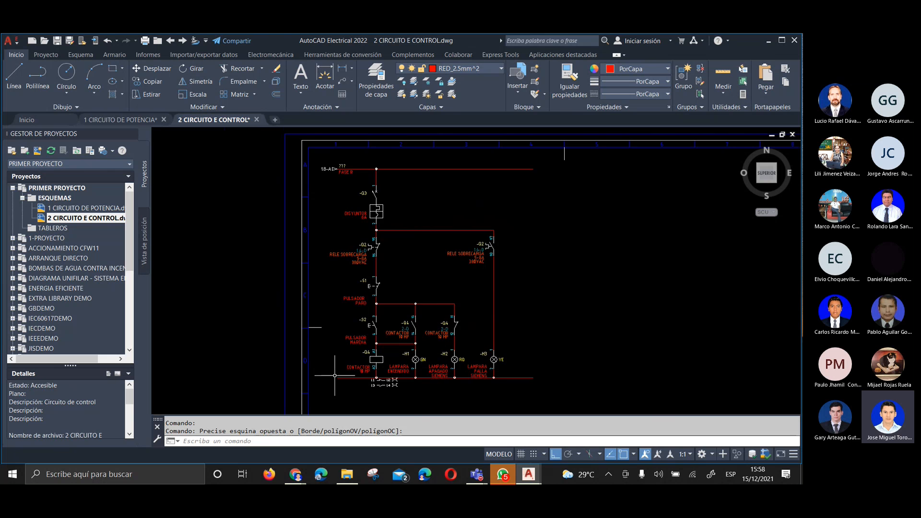
scroll(324, 379, up, 5)
mouse_move(348, 368)
middle_down()
mouse_move(288, 255)
mouse_move(212, 274)
middle_up()
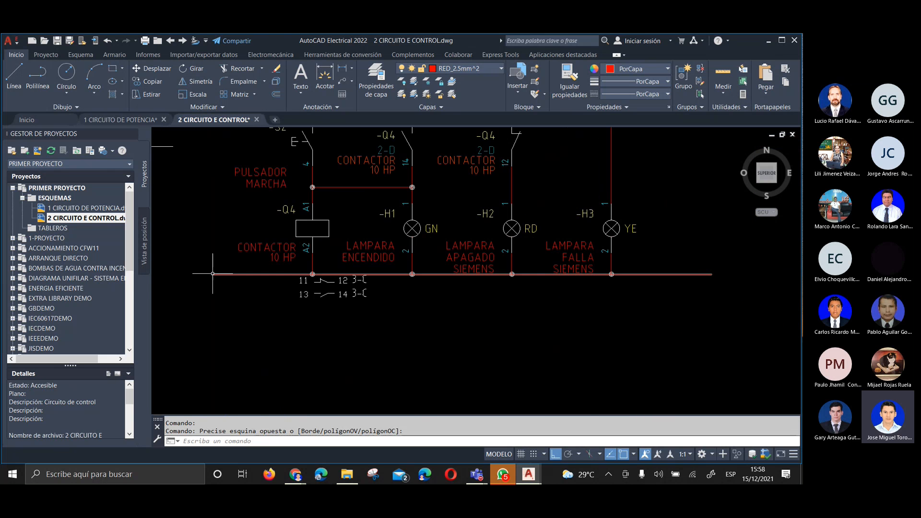
right_click(212, 274)
mouse_move(216, 325)
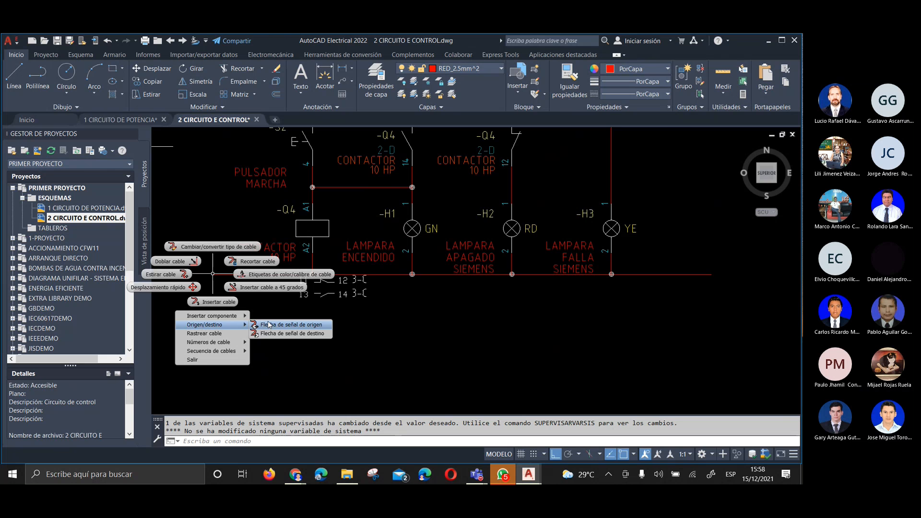
click(307, 333)
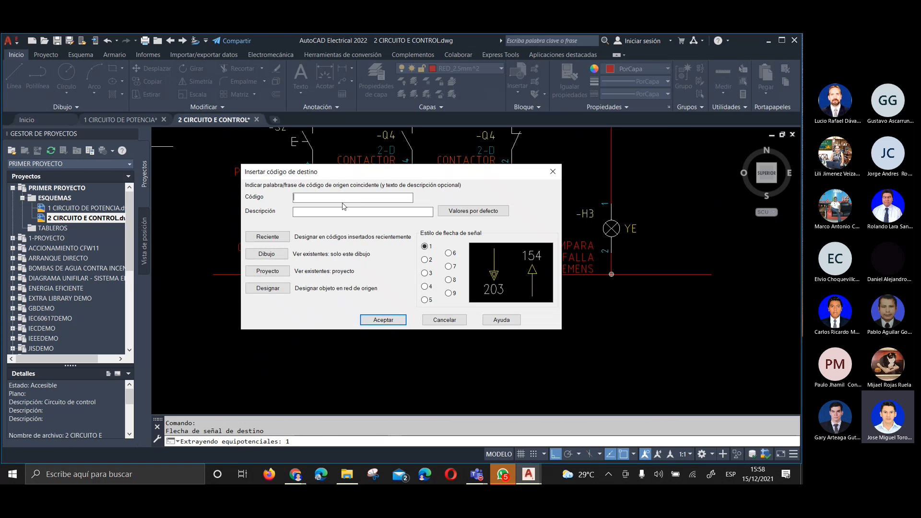
click(281, 269)
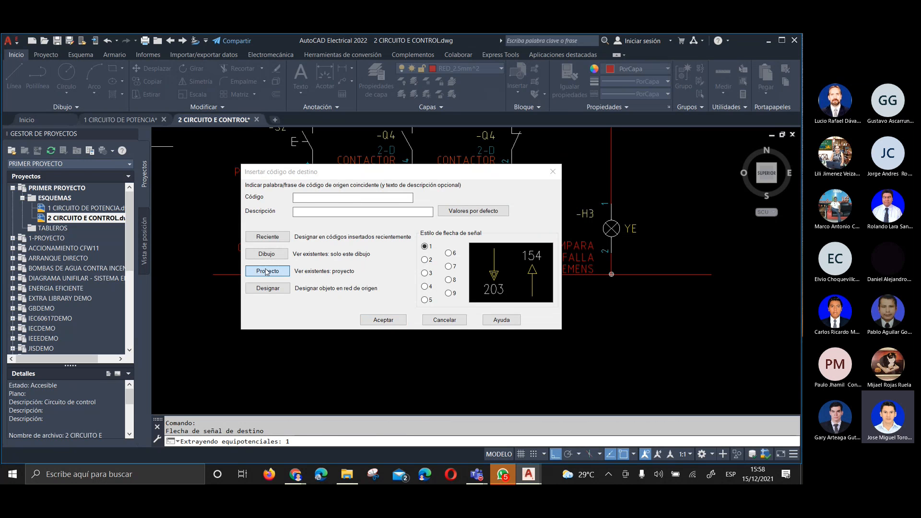
click(535, 181)
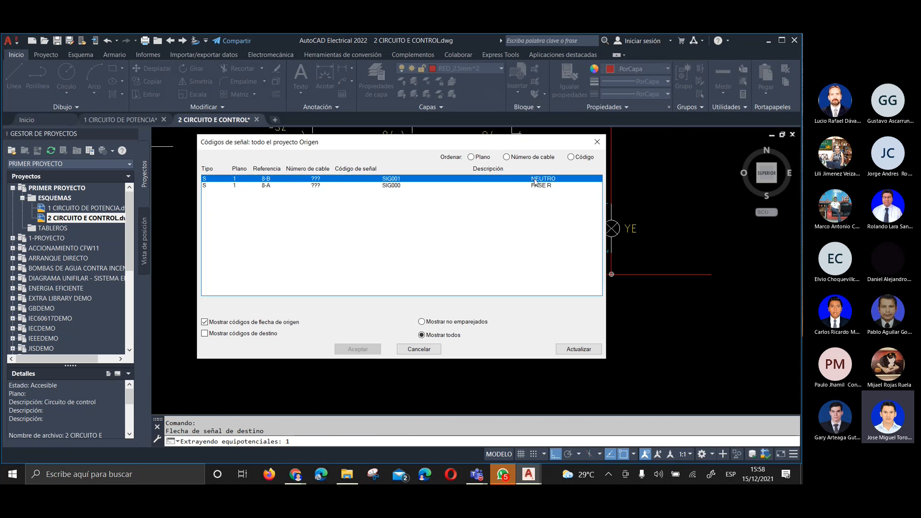
click(360, 350)
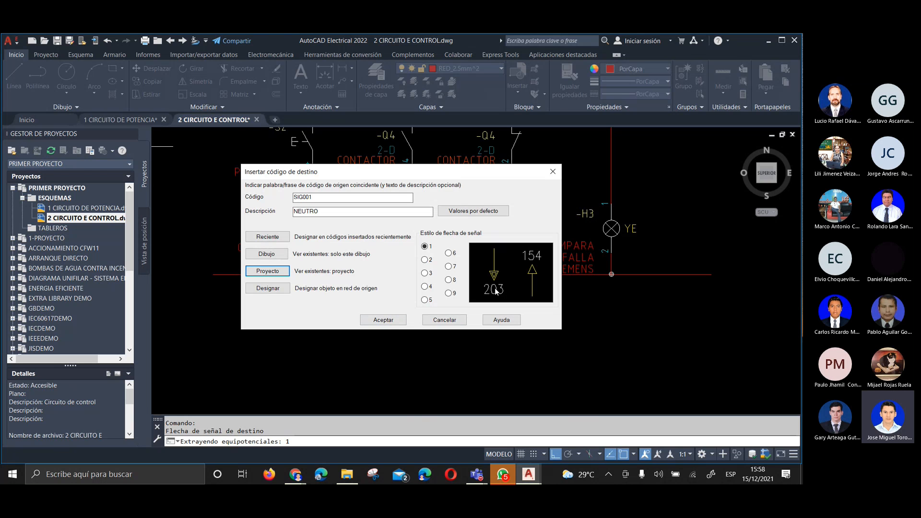
Compare the previews of signal arrow styles 1 to 5 for the NEUTRO destination arrow, ending on style 1
click(424, 261)
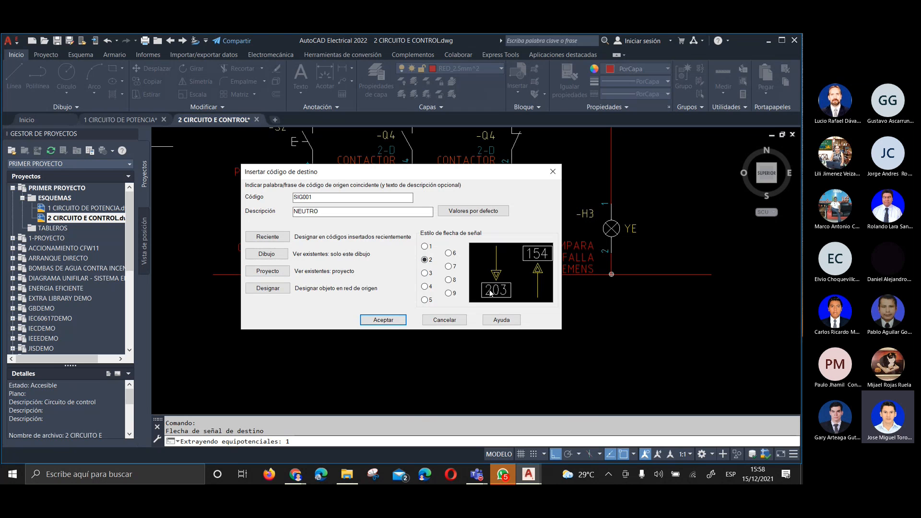
click(425, 274)
click(425, 287)
click(426, 301)
click(426, 289)
click(425, 247)
click(425, 261)
click(425, 273)
click(426, 287)
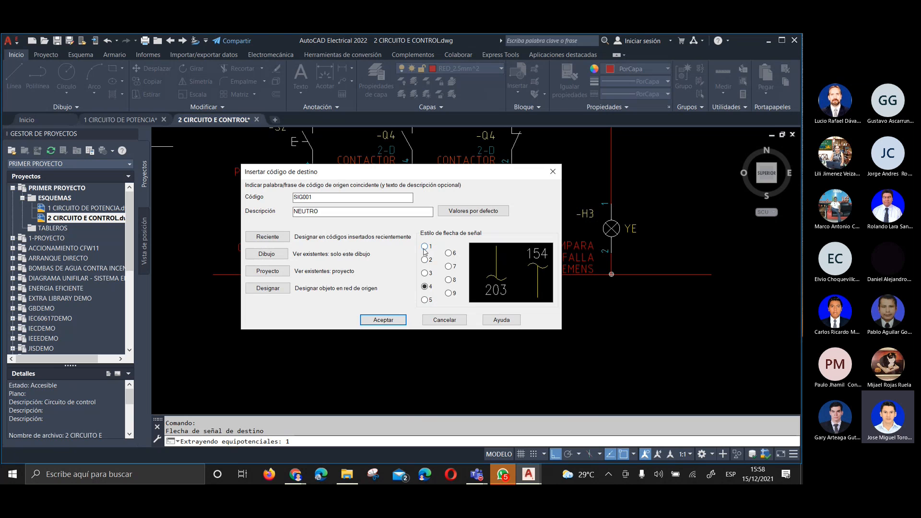
click(425, 247)
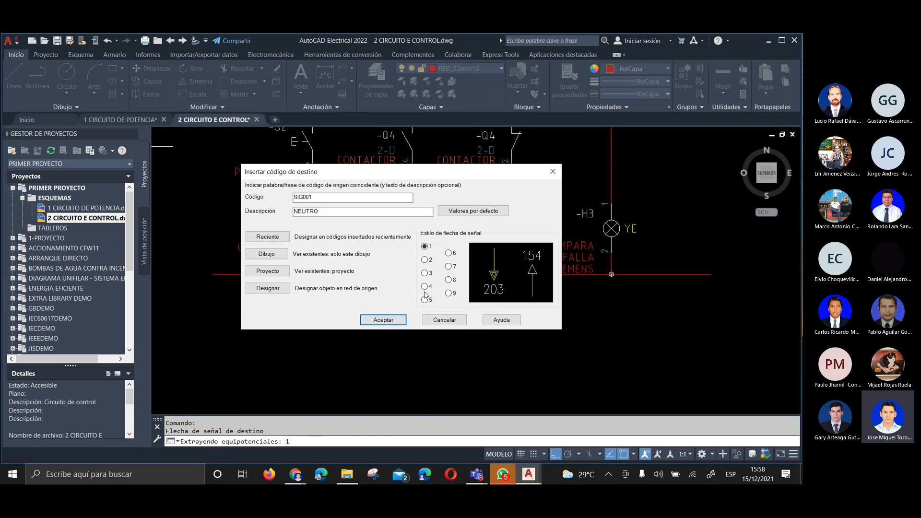
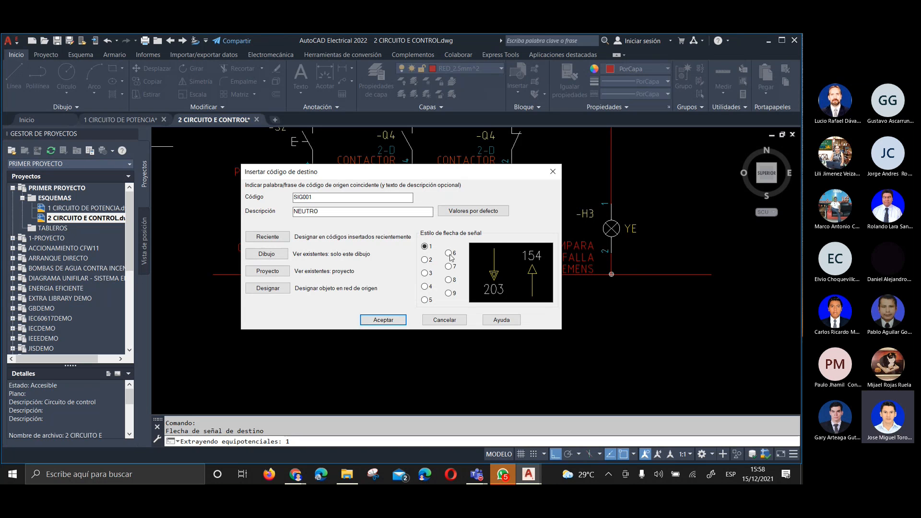
Insert the NEUTRO destination arrow in style 1 on the lower rail and check it against the FASE R arrow
click(382, 319)
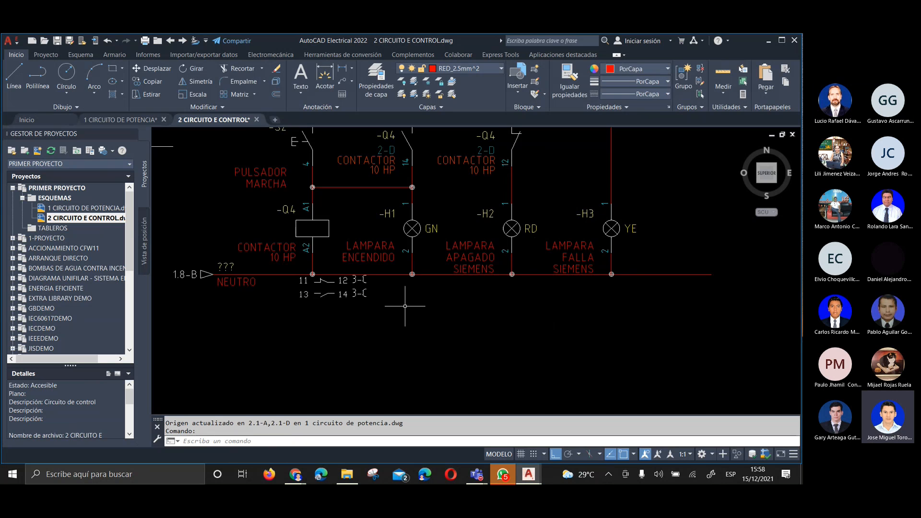
scroll(270, 235, up, 4)
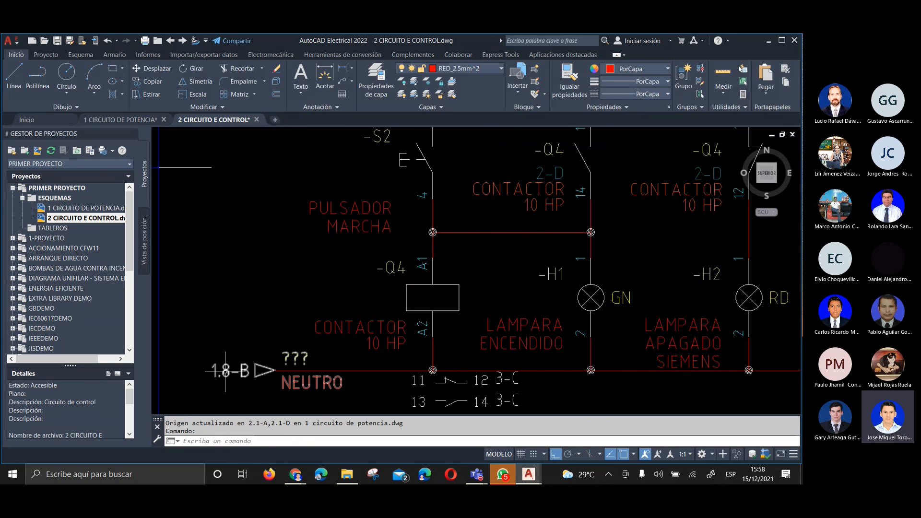
scroll(235, 374, down, 6)
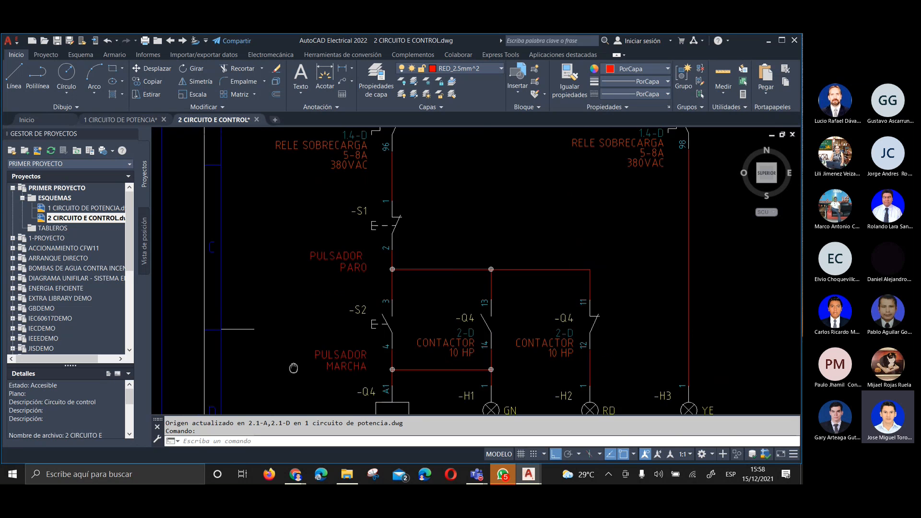
scroll(290, 201, up, 6)
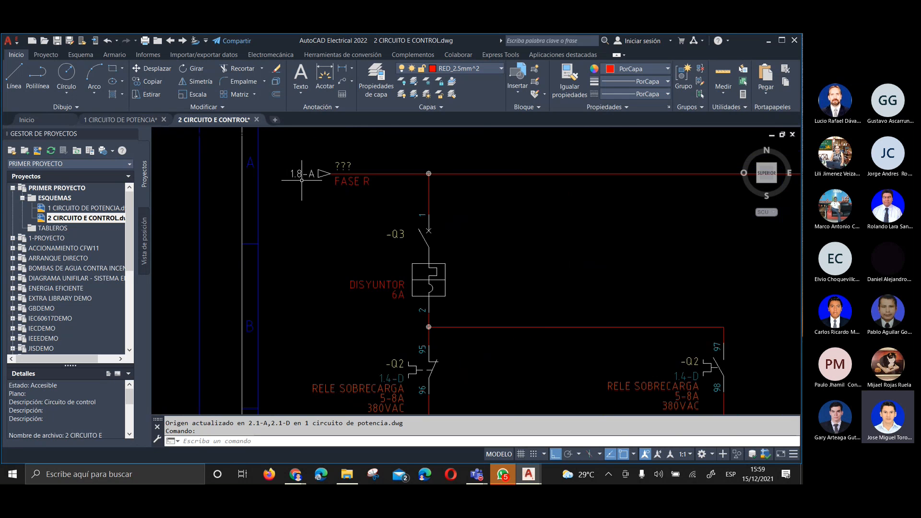
scroll(315, 237, down, 8)
scroll(317, 338, up, 4)
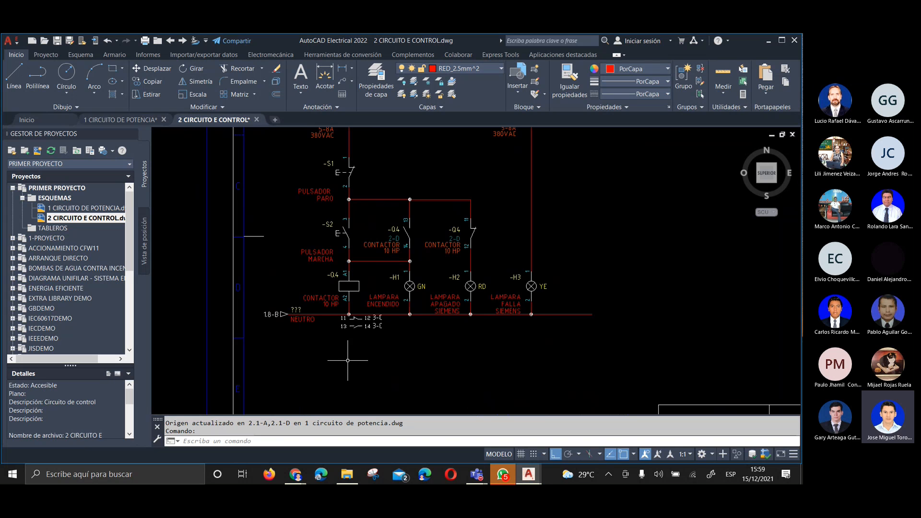
Bring up the 1 CIRCUITO DE POTENCIA drawing and examine the cross-references beside the FASE R and NEUTRO source arrows
click(122, 117)
scroll(511, 216, down, 4)
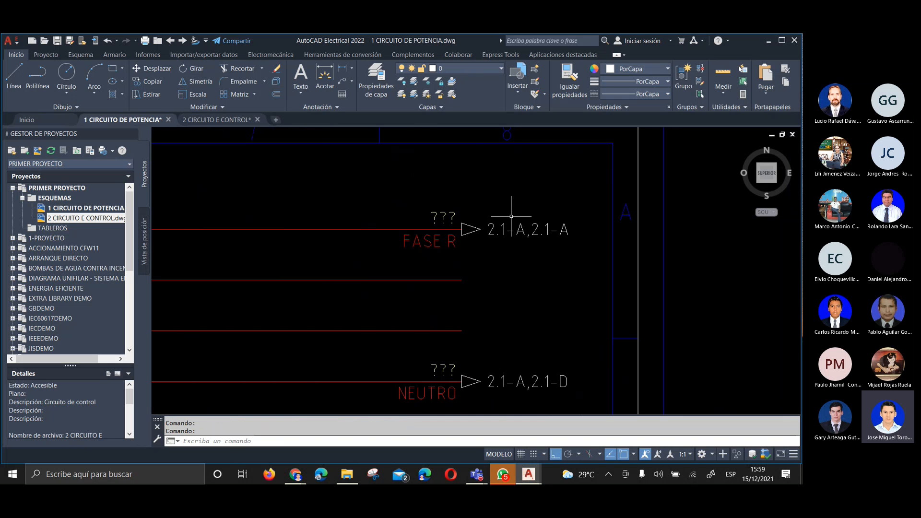
middle_drag(508, 233, 514, 215)
scroll(516, 219, down, 4)
scroll(499, 218, up, 4)
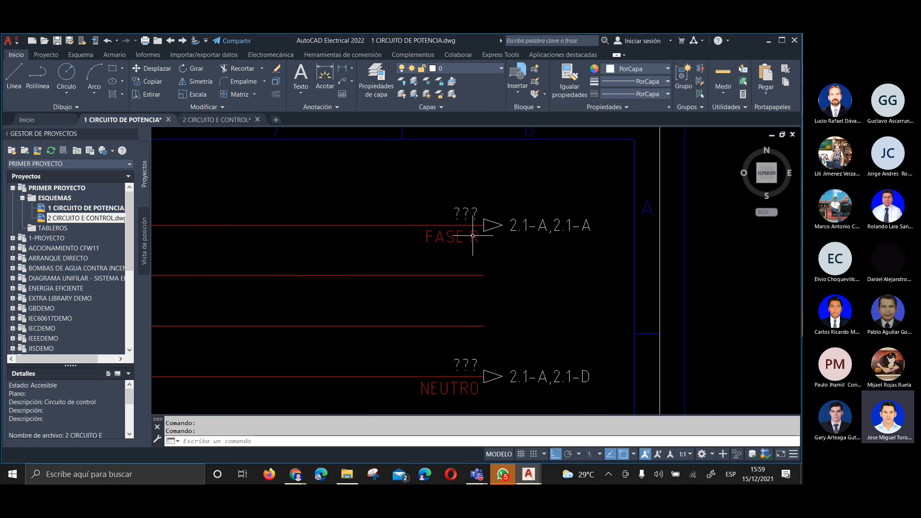
scroll(502, 233, up, 2)
scroll(462, 197, down, 4)
scroll(499, 207, up, 4)
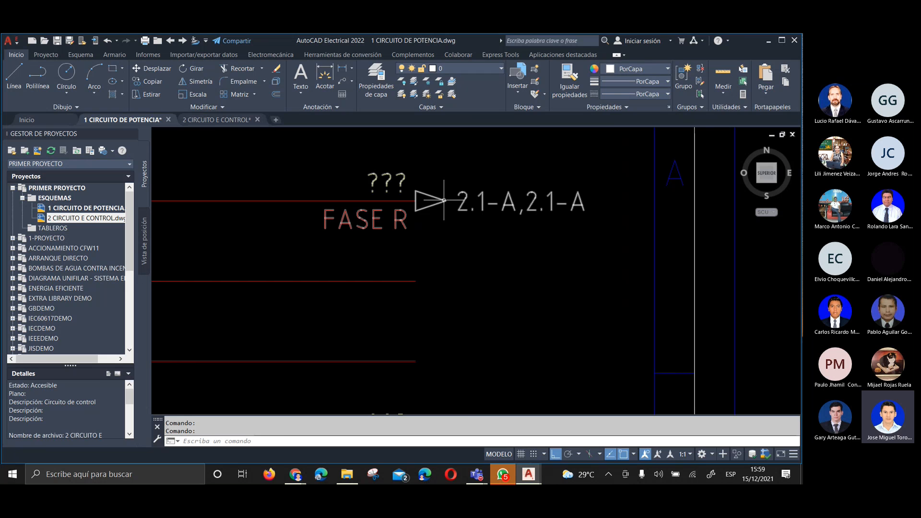
Edit the FASE R source arrow so its reference reads only 2.1-A
right_click(444, 200)
click(442, 176)
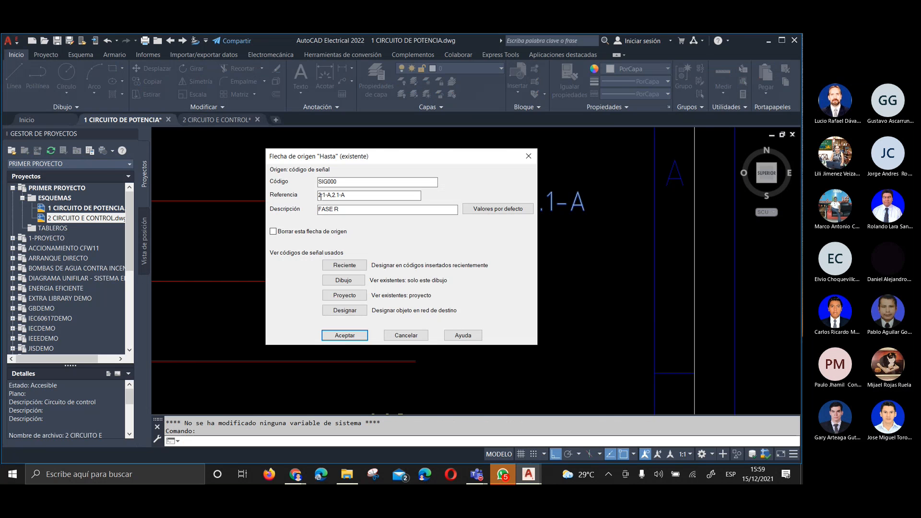
drag(330, 195, 377, 209)
key(BackSpace)
click(353, 340)
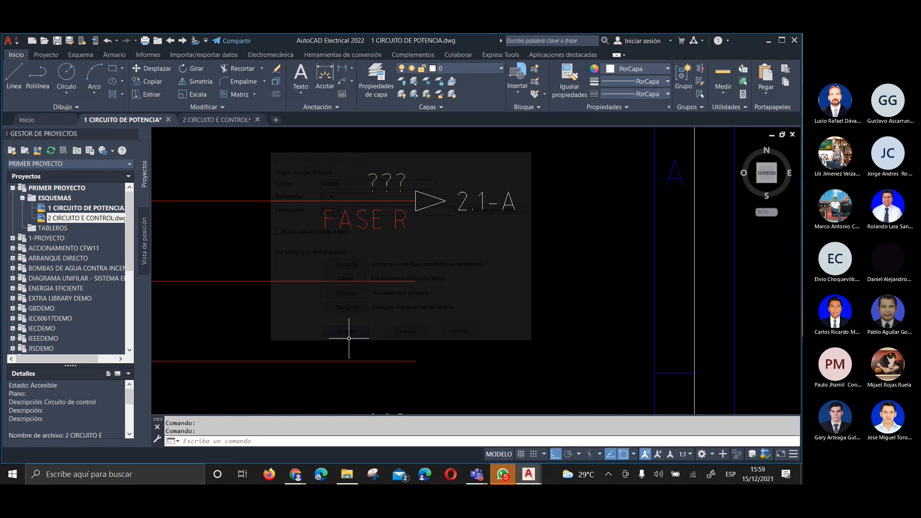
Shorten the NEUTRO source arrow's reference to 2.1-A
scroll(472, 255, up, 2)
right_click(437, 263)
click(432, 238)
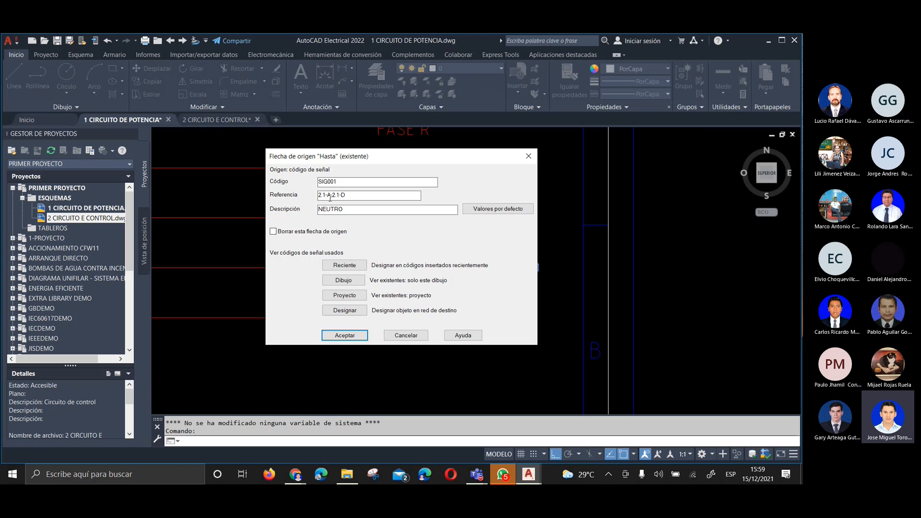
drag(330, 197, 347, 197)
key(BackSpace)
click(345, 336)
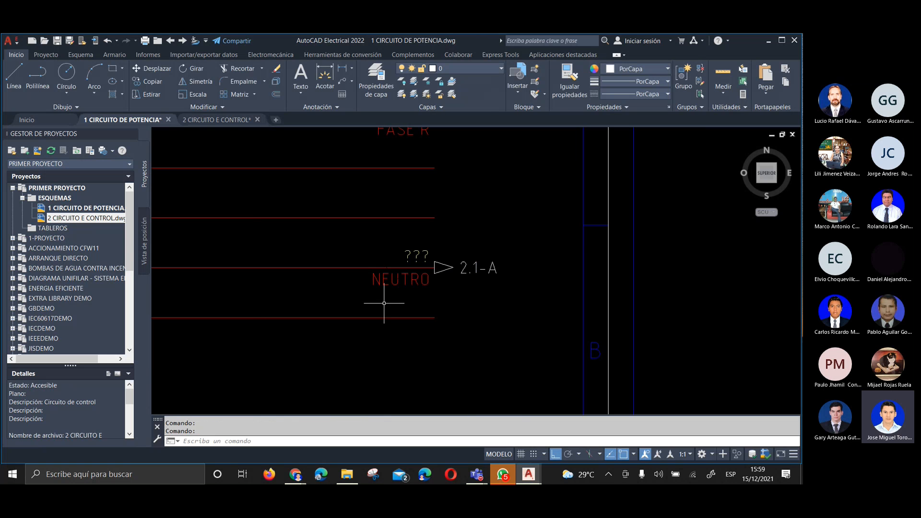
Review the NEUTRO source arrow's code, reference and description, and accept them without changes
scroll(496, 212, down, 2)
scroll(497, 212, up, 4)
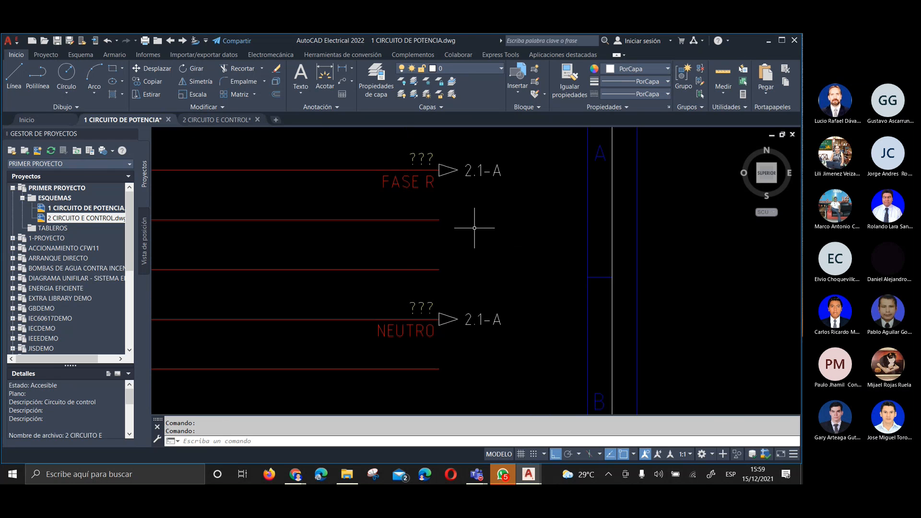
right_click(447, 317)
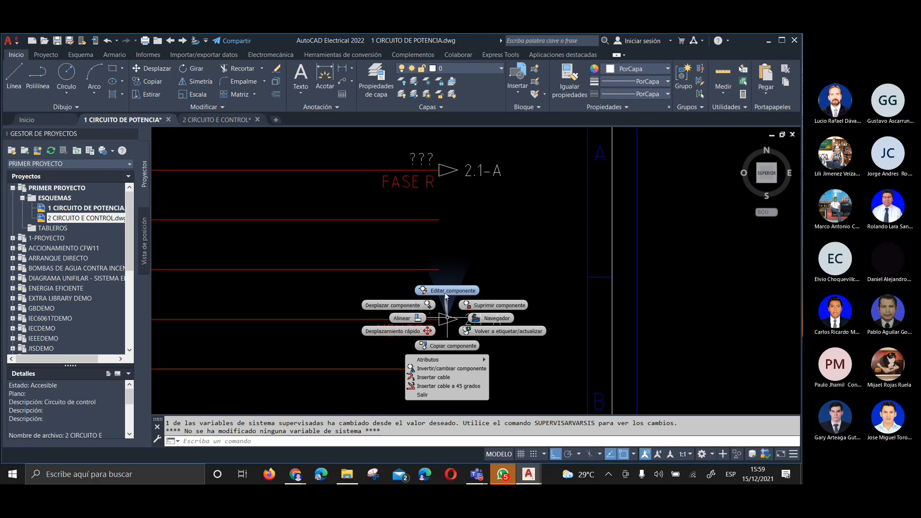
click(445, 292)
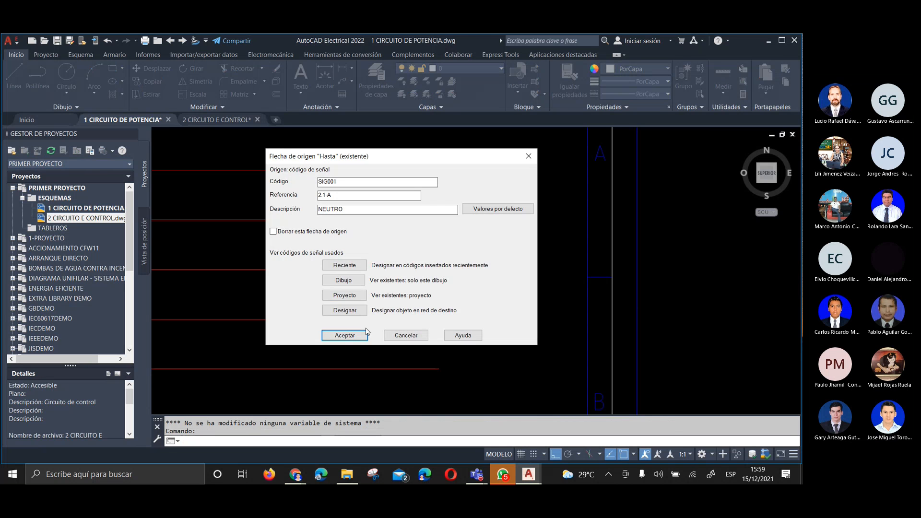
click(345, 335)
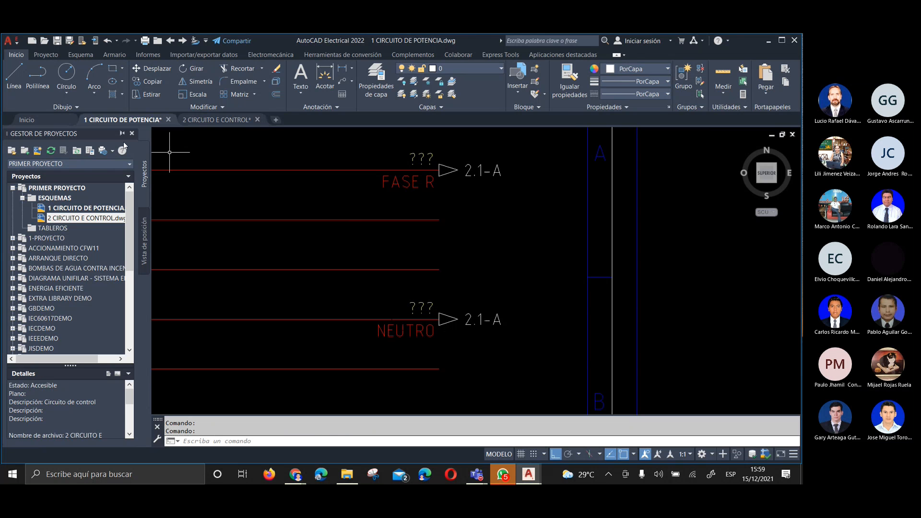
Run the project-wide update on both drawings for component cross-references only, with component retagging, wire and signal retagging and title block update turned off
click(46, 54)
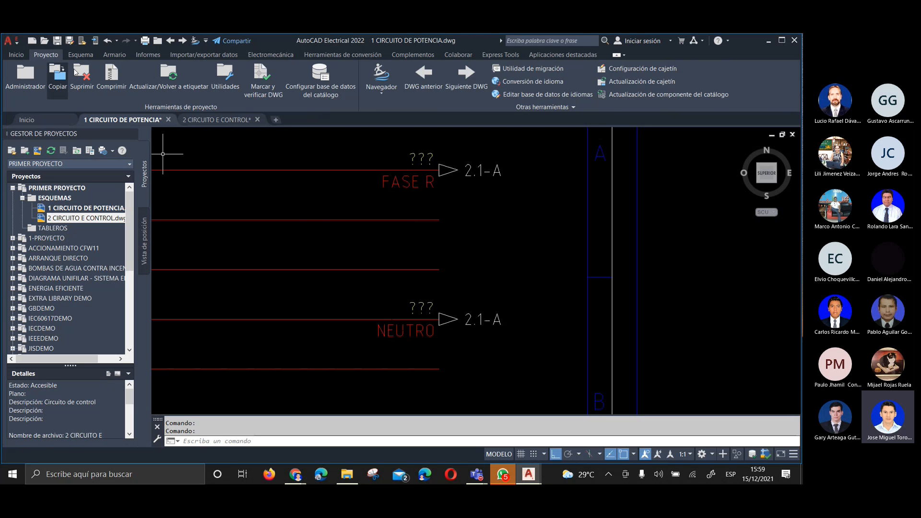
click(168, 76)
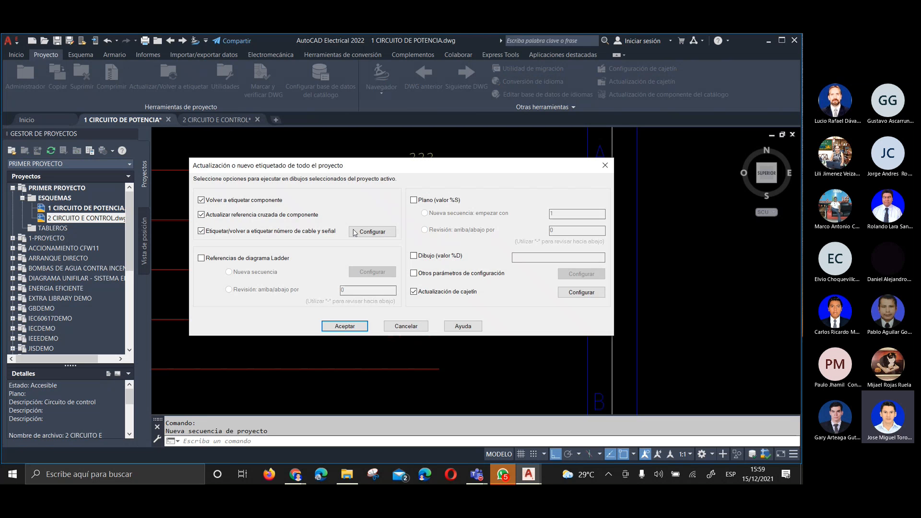
click(201, 201)
click(201, 231)
click(420, 292)
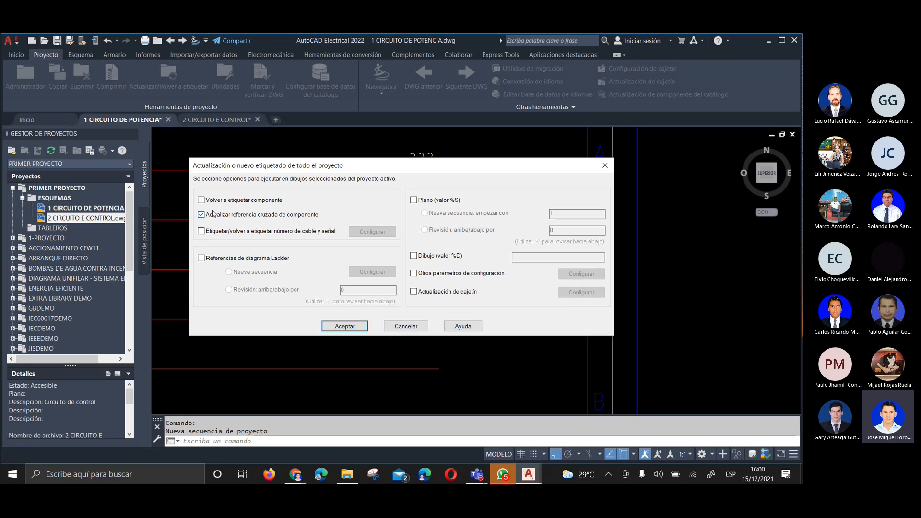
click(345, 326)
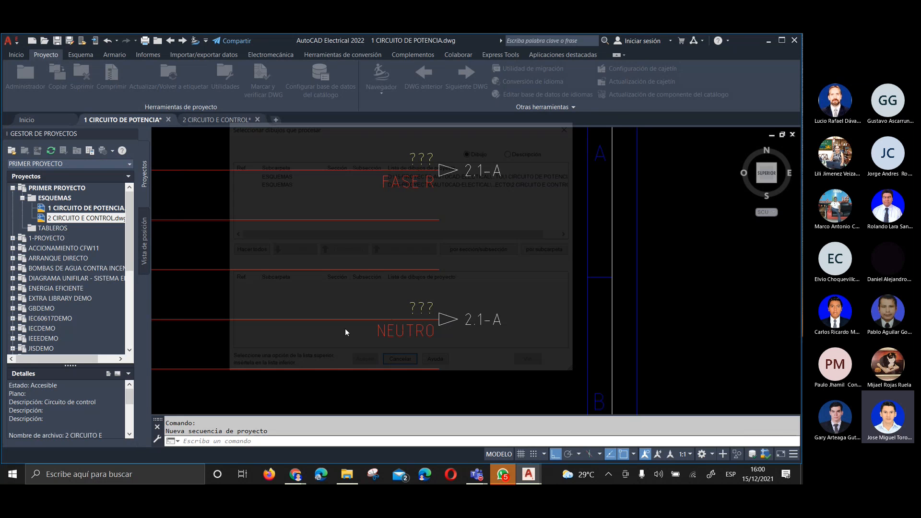
click(245, 250)
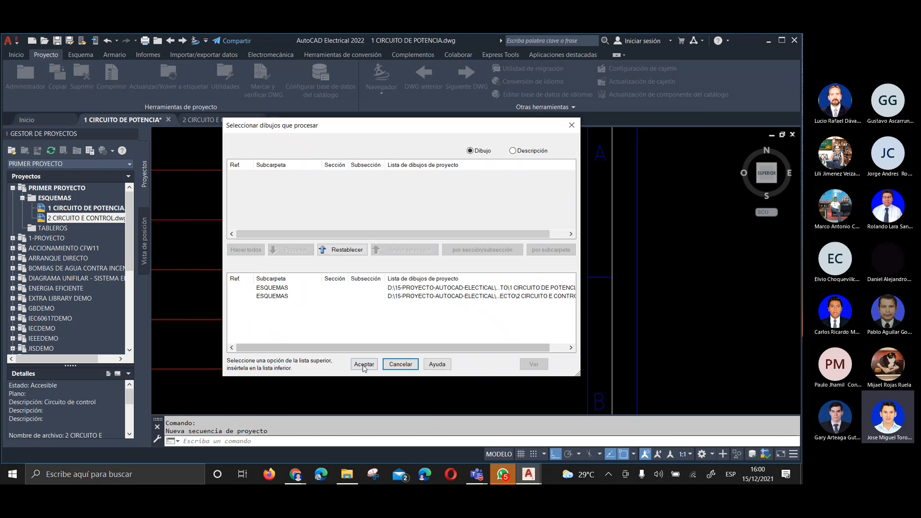
click(364, 365)
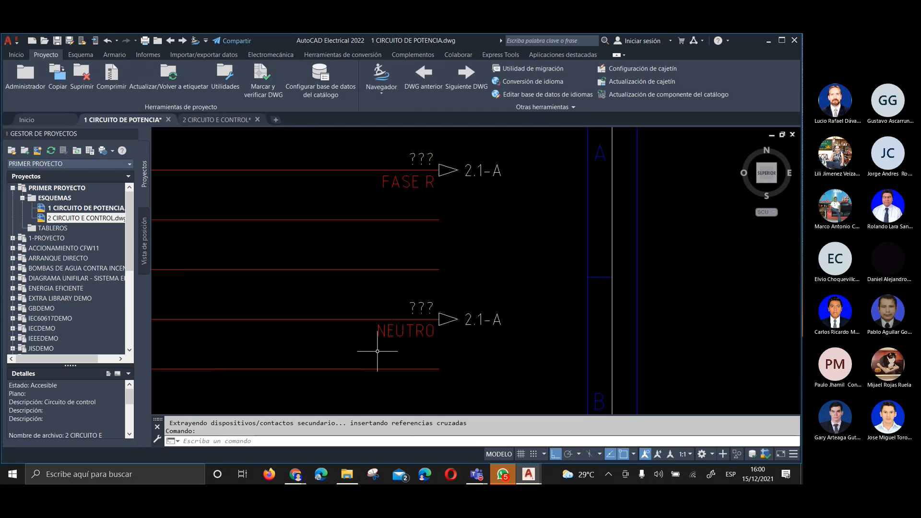
Check the destination arrows in the 2 CIRCUITO E CONTROL drawing and return to the power circuit drawing
click(204, 120)
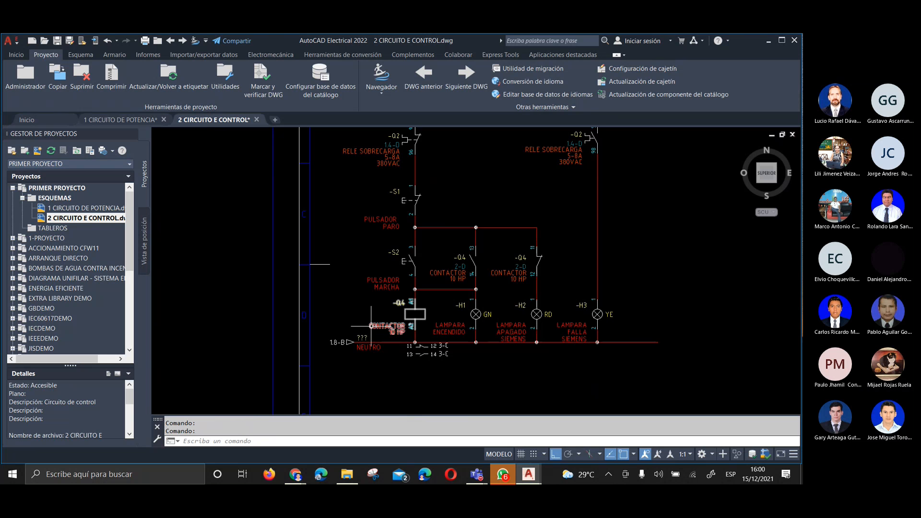
scroll(358, 287, down, 4)
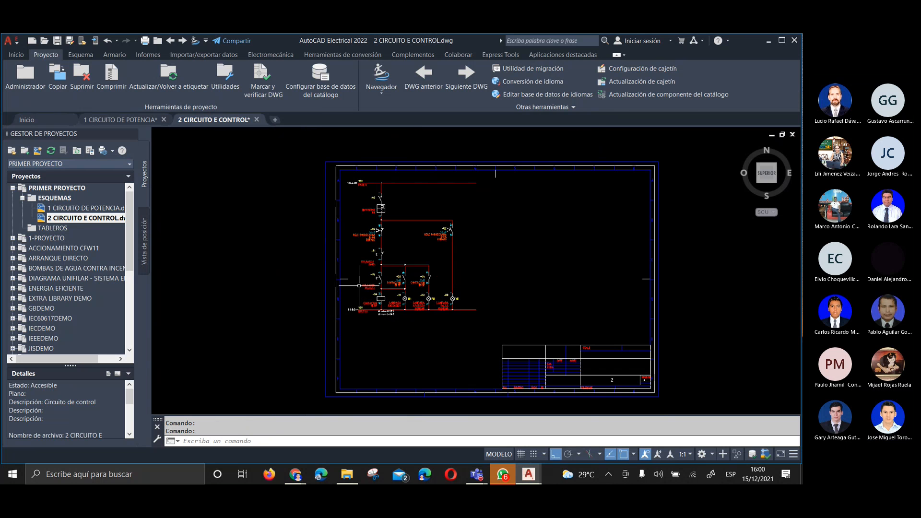
scroll(353, 184, up, 2)
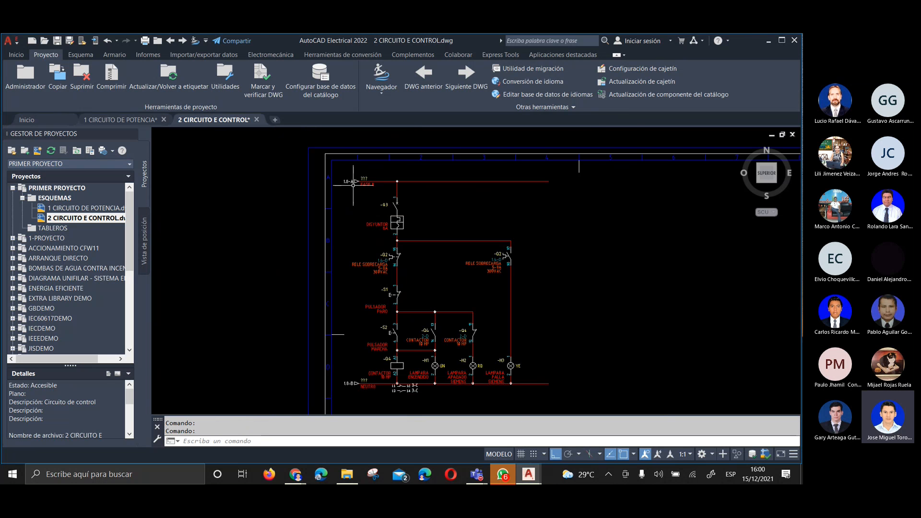
click(141, 119)
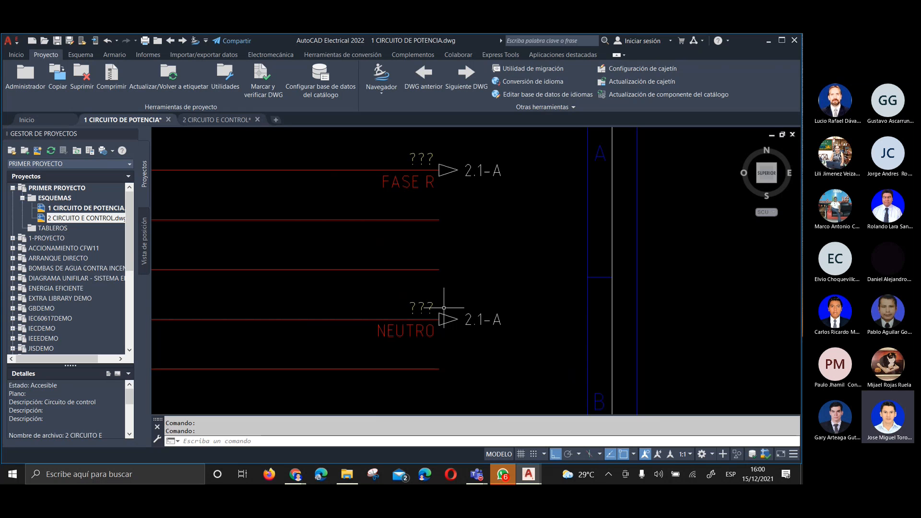
Clear the reference of the FASE R source arrow in the power circuit
right_click(449, 172)
click(446, 147)
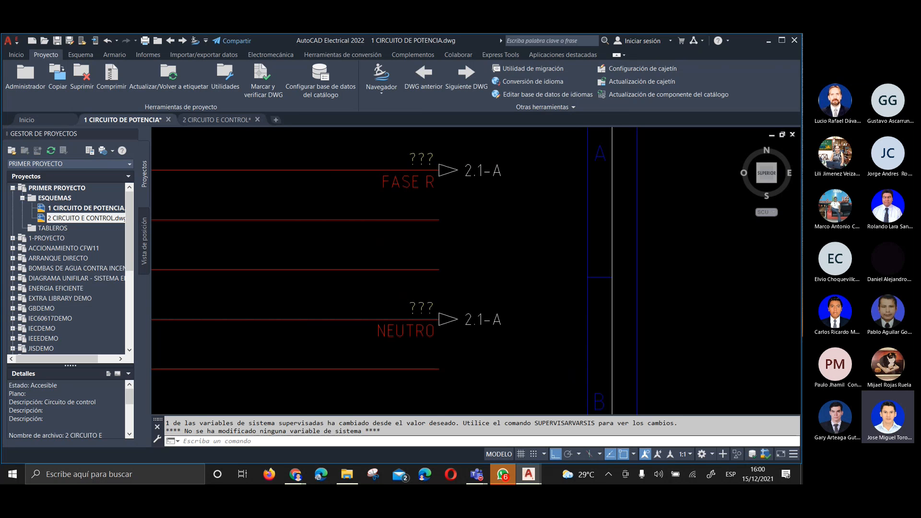
drag(339, 195, 317, 196)
key(Delete)
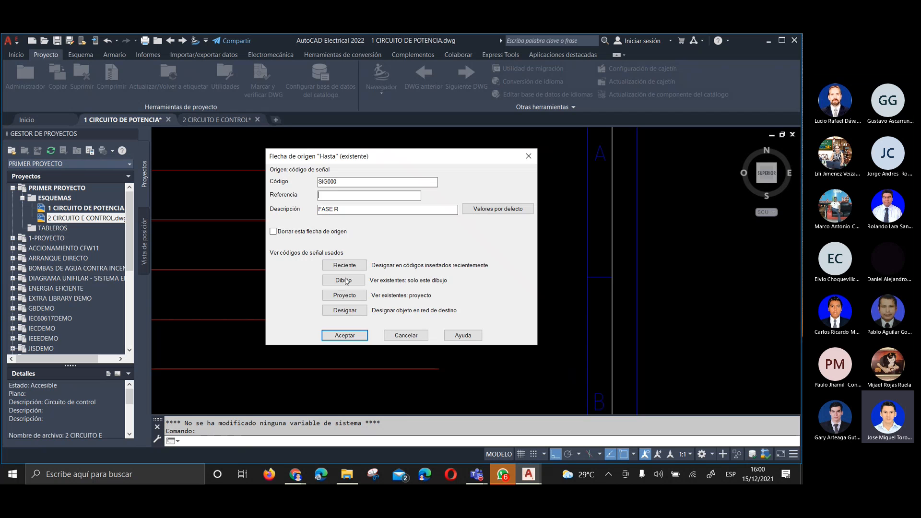
click(347, 334)
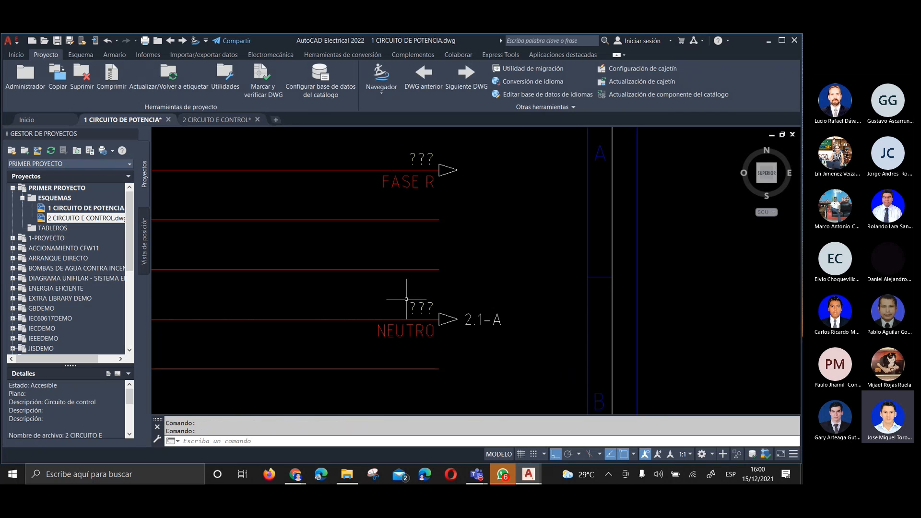
Clear the reference of the NEUTRO source arrow in the power circuit
right_click(449, 315)
click(444, 290)
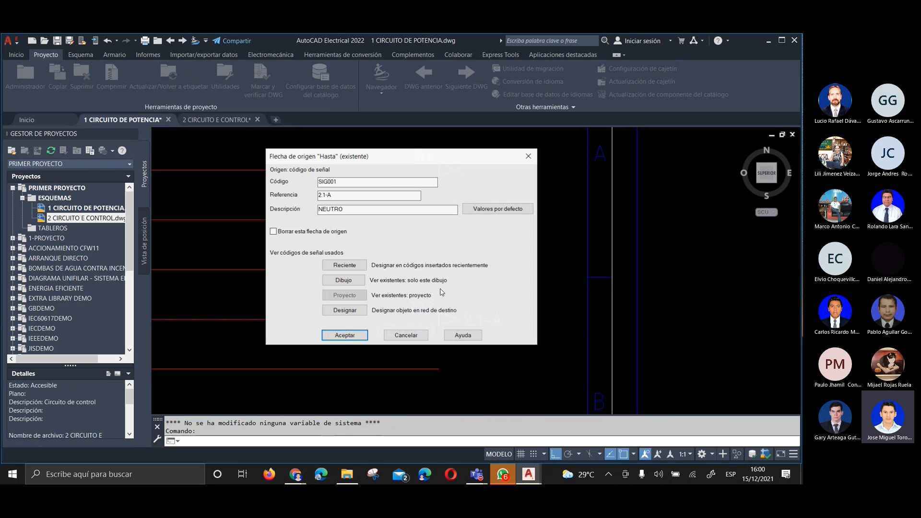
drag(339, 196, 277, 196)
key(Delete)
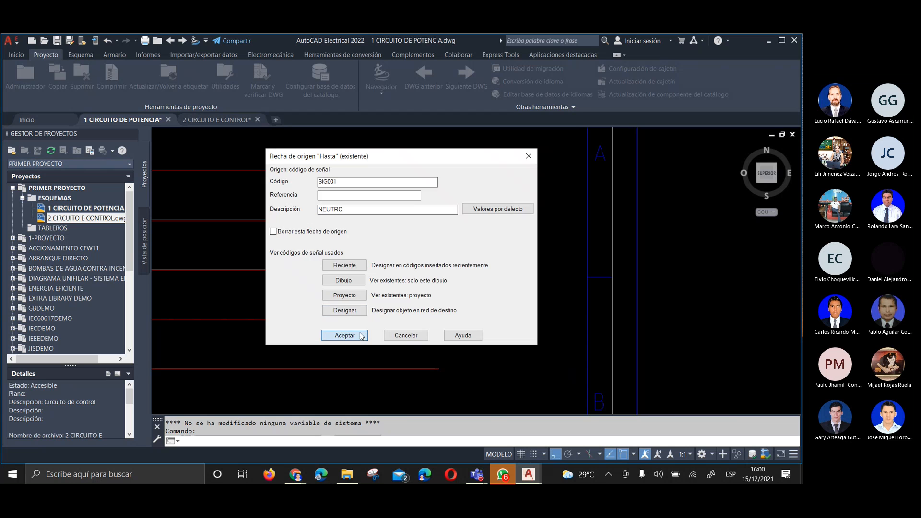
click(344, 335)
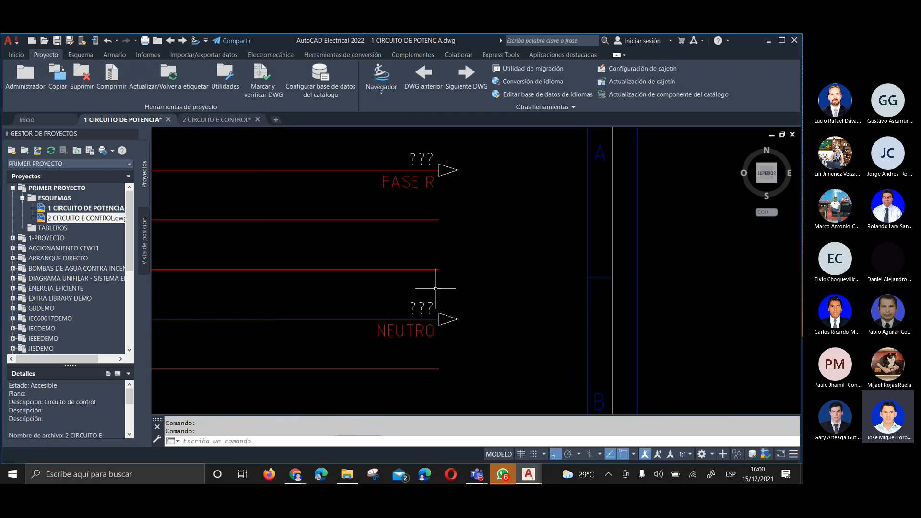
Save the 1 CIRCUITO DE POTENCIA drawing
scroll(449, 304, down, 2)
middle_drag(464, 240, 472, 261)
click(58, 41)
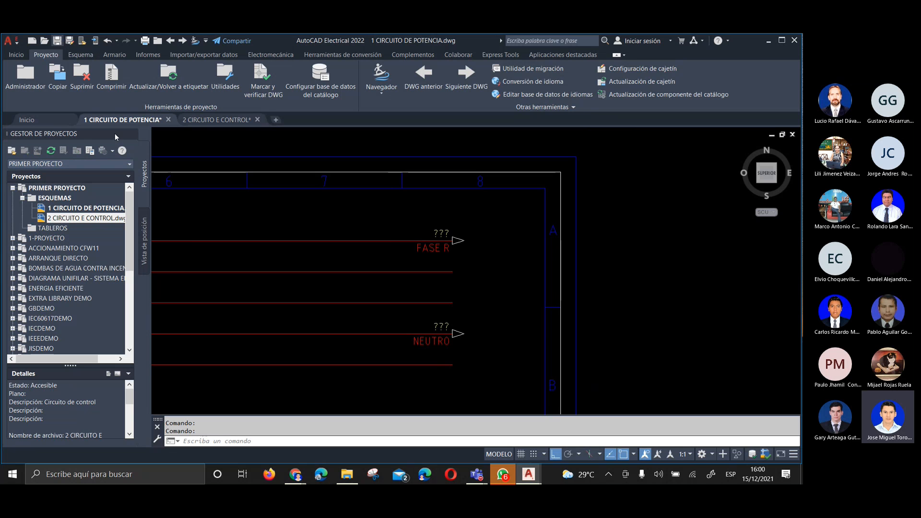
Retag components and update component cross-references project-wide across all PRIMER PROYECTO drawings, and check the power circuit's source arrows
click(169, 72)
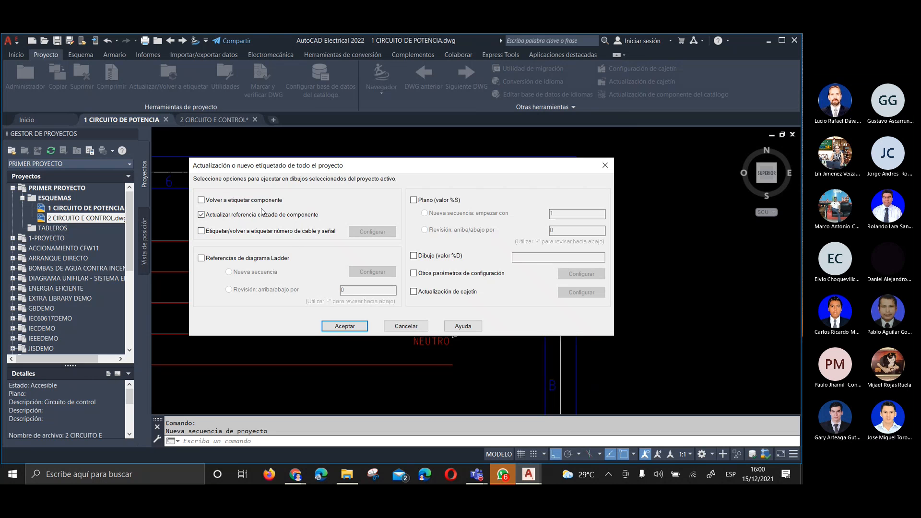
click(235, 201)
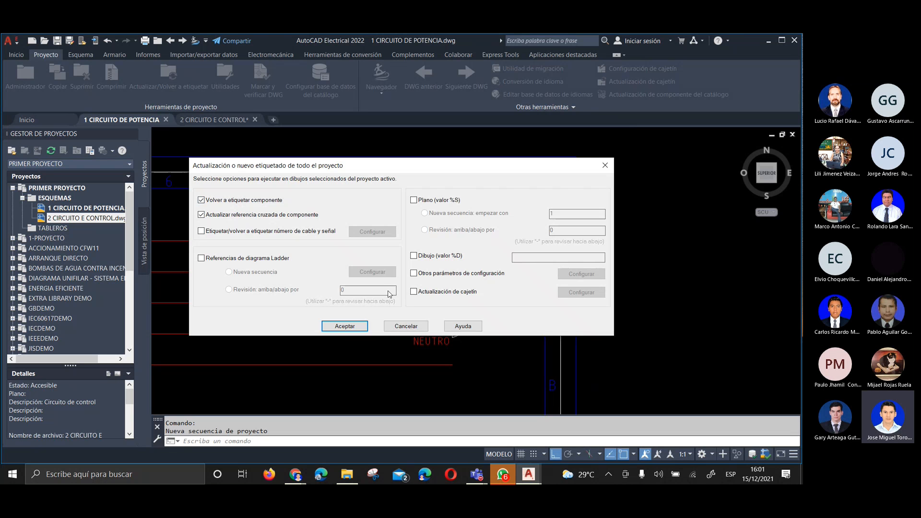
click(347, 330)
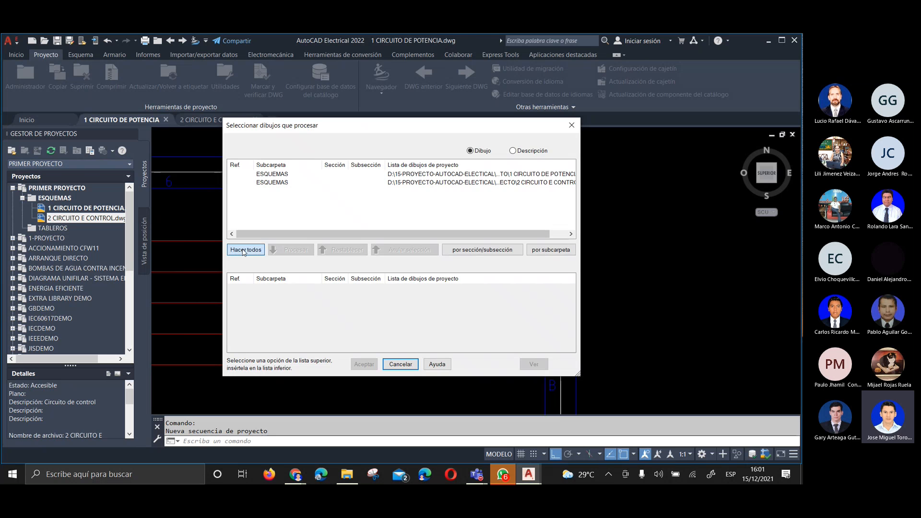
click(244, 251)
click(371, 364)
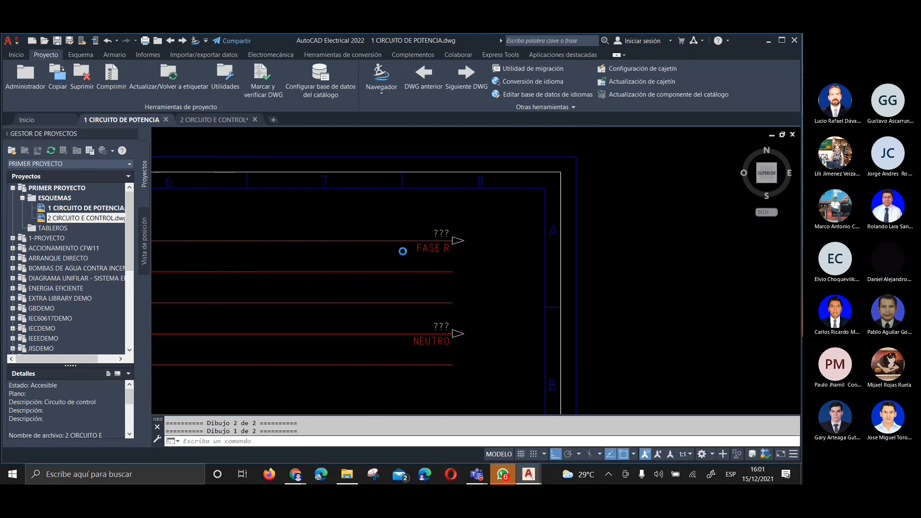
scroll(453, 232, down, 3)
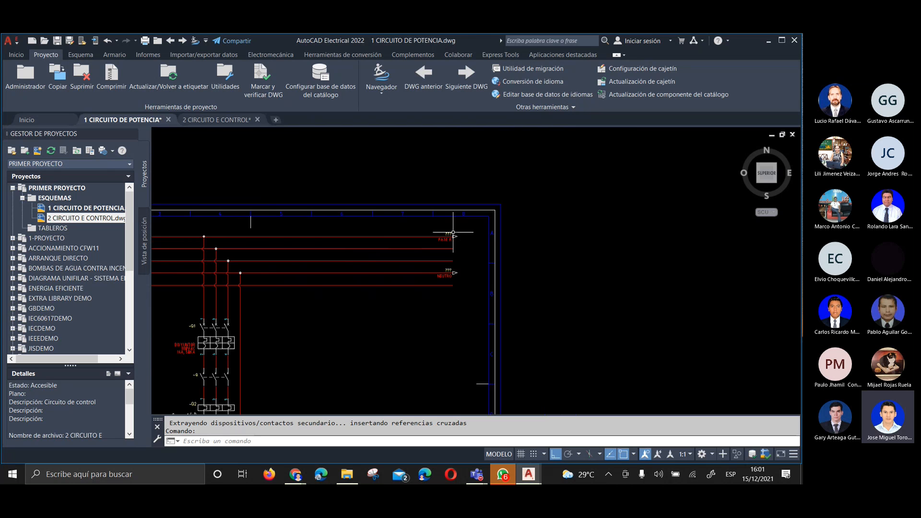
middle_drag(362, 271, 492, 260)
Link the FASE R destination arrow in 2 CIRCUITO E CONTROL to project source signal SIG000 and check its source arrow in the power circuit
click(241, 121)
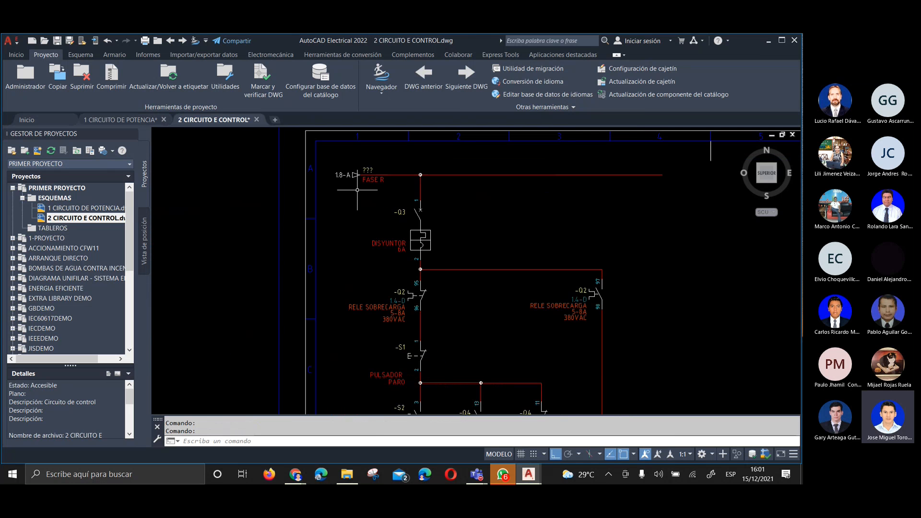
scroll(348, 249, down, 3)
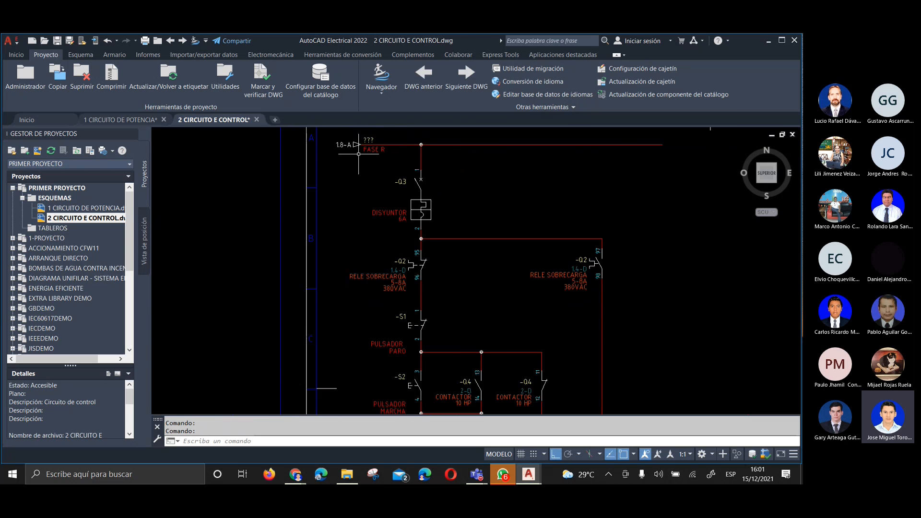
middle_drag(340, 351, 336, 271)
scroll(347, 324, up, 2)
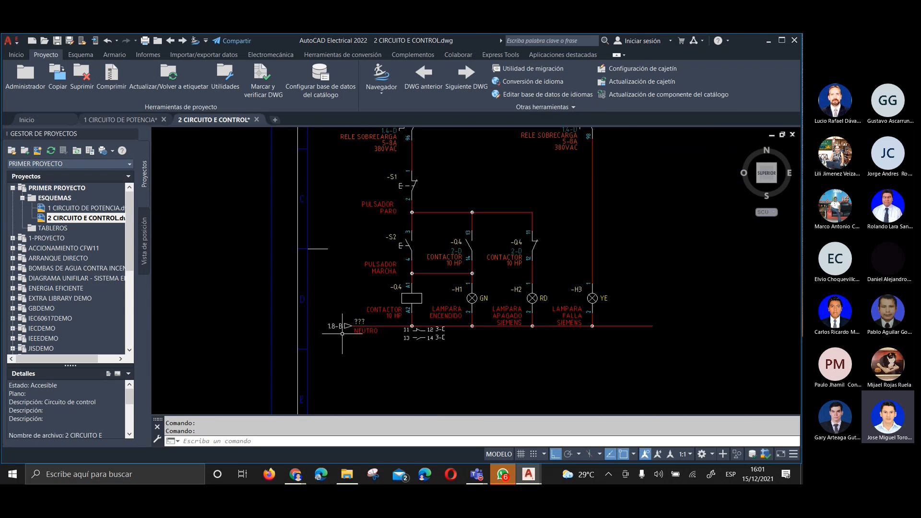
scroll(348, 326, down, 2)
scroll(353, 266, up, 3)
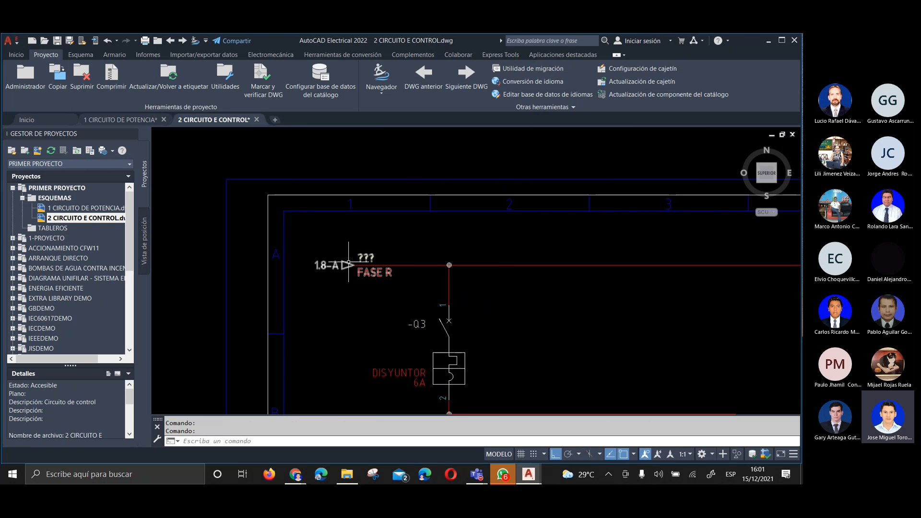
right_click(349, 264)
click(354, 236)
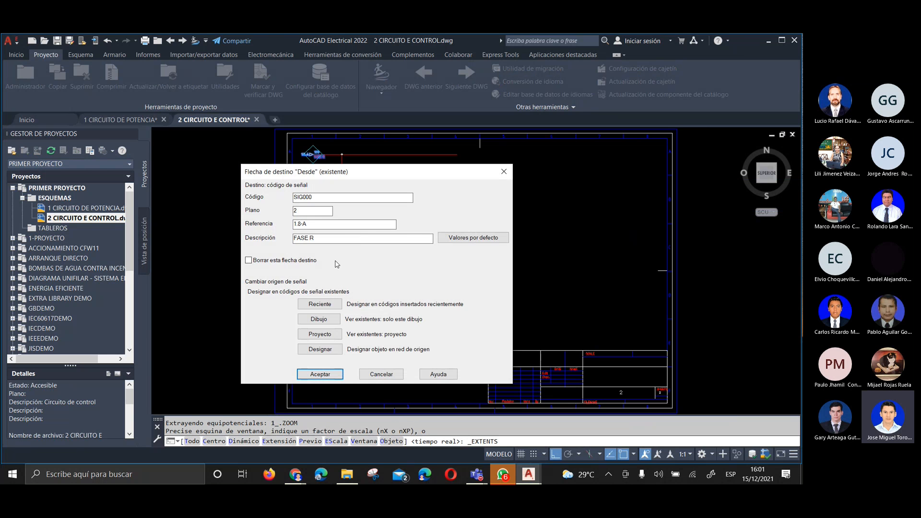
click(320, 334)
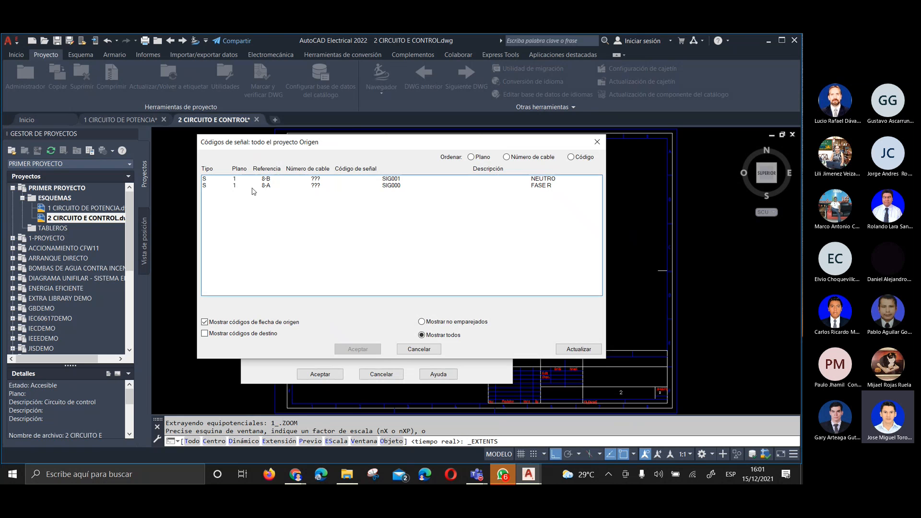
click(478, 185)
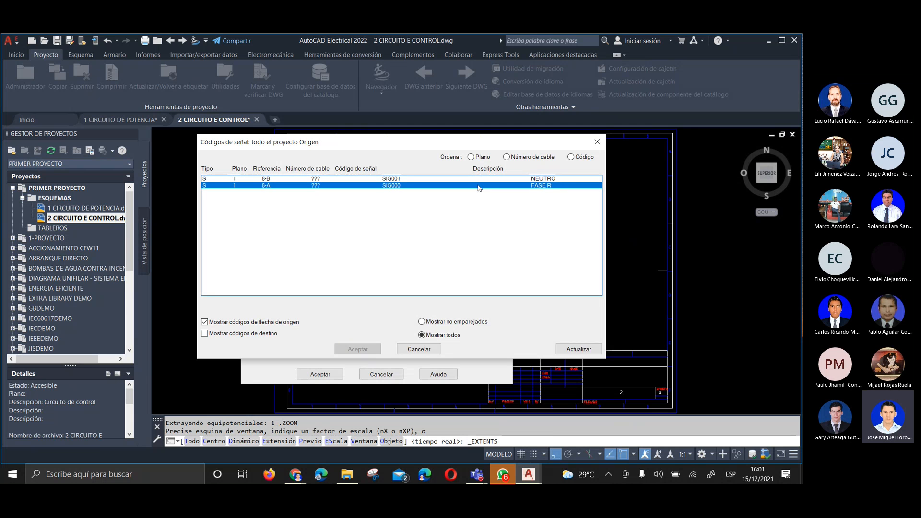
click(368, 350)
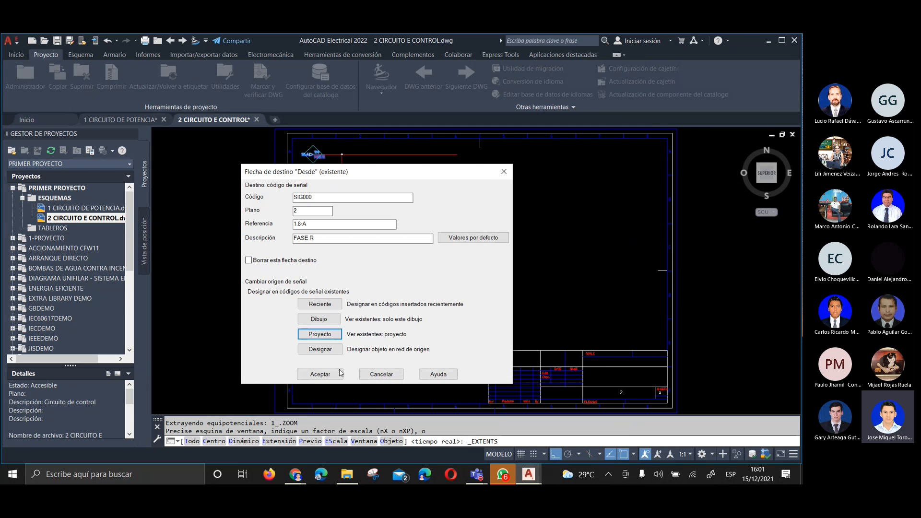
click(340, 373)
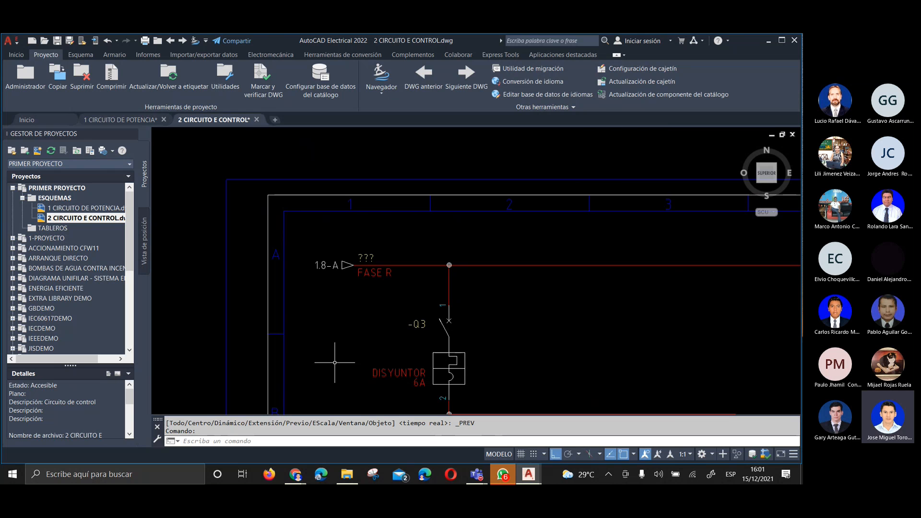
click(134, 119)
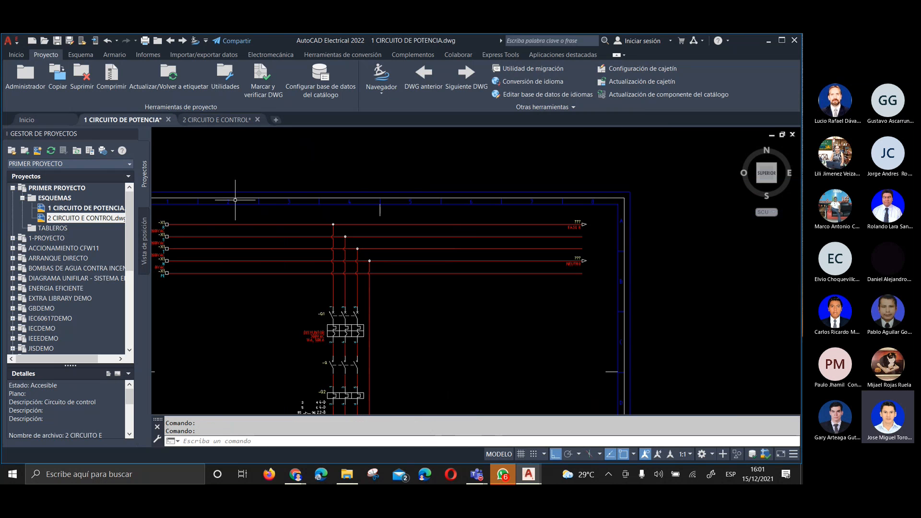
scroll(606, 226, up, 4)
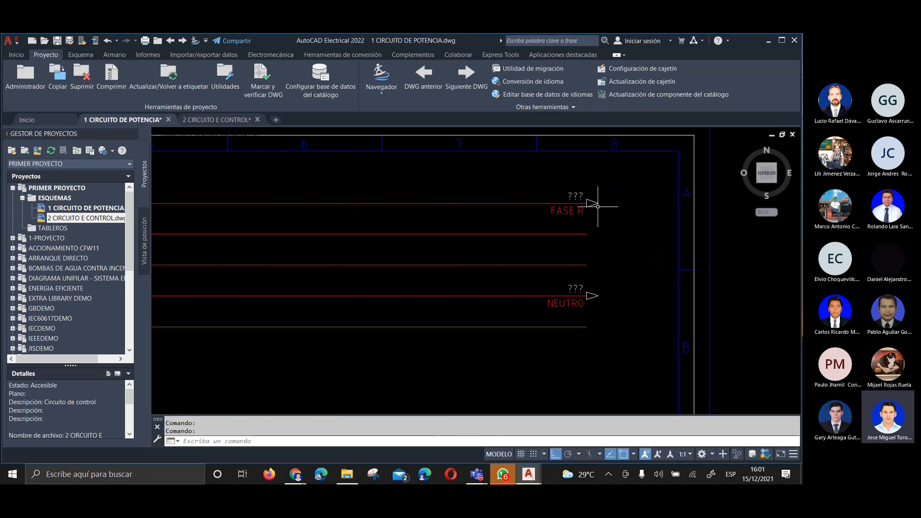
Link the NEUTRO destination arrow in the 2 CIRCUITO E CONTROL drawing to project source signal SIG001
click(210, 123)
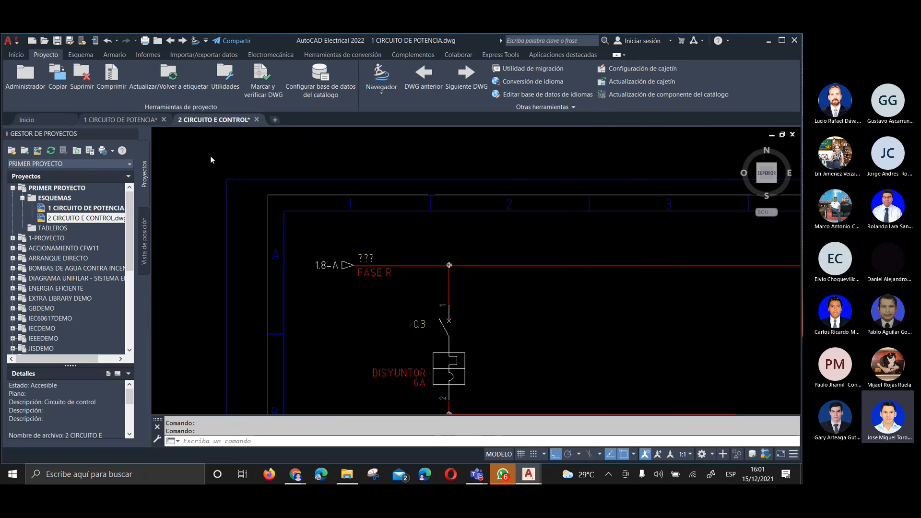
scroll(326, 191, down, 4)
scroll(336, 326, up, 3)
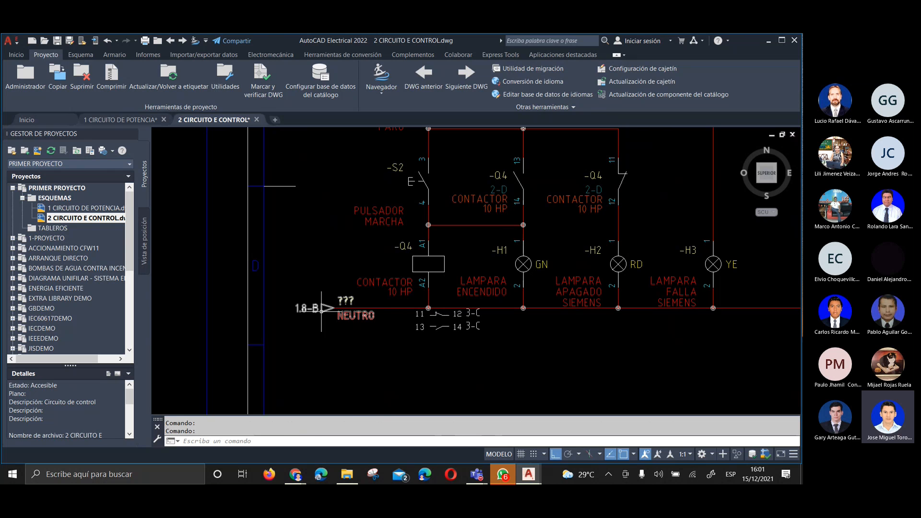
right_click(321, 308)
click(320, 286)
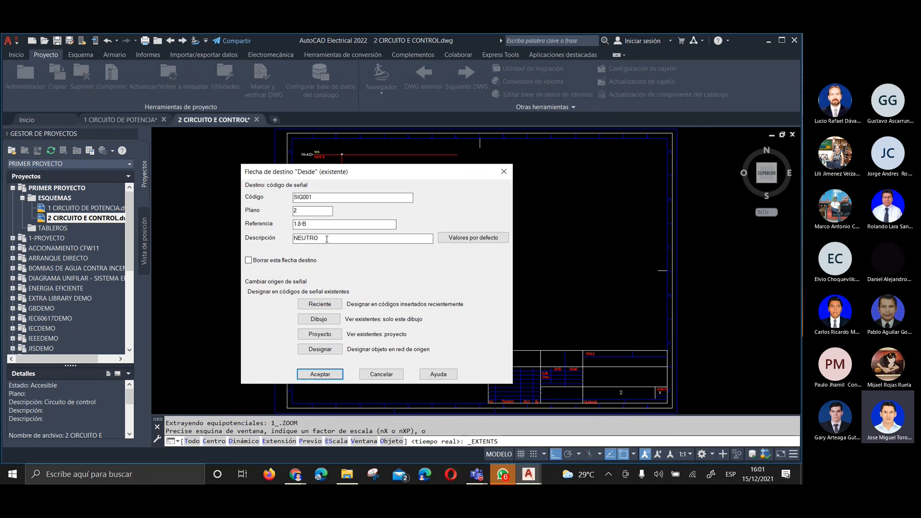
click(319, 334)
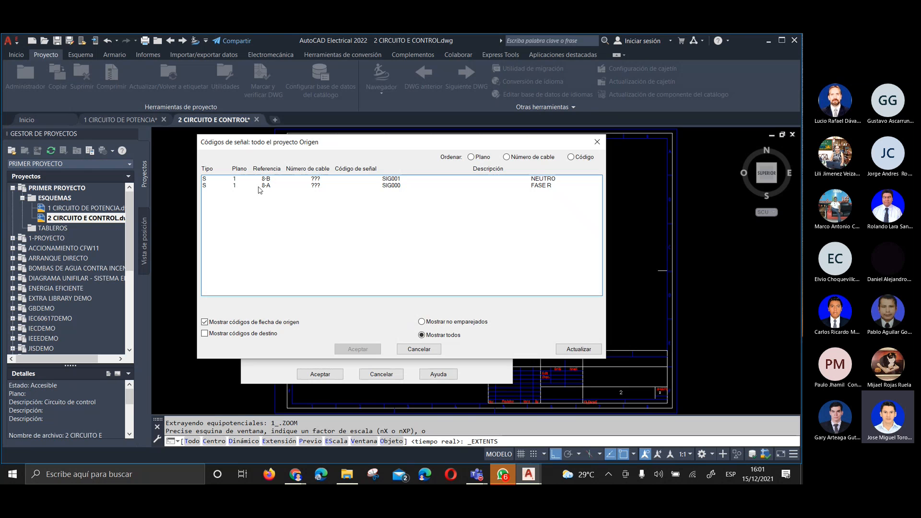
click(256, 179)
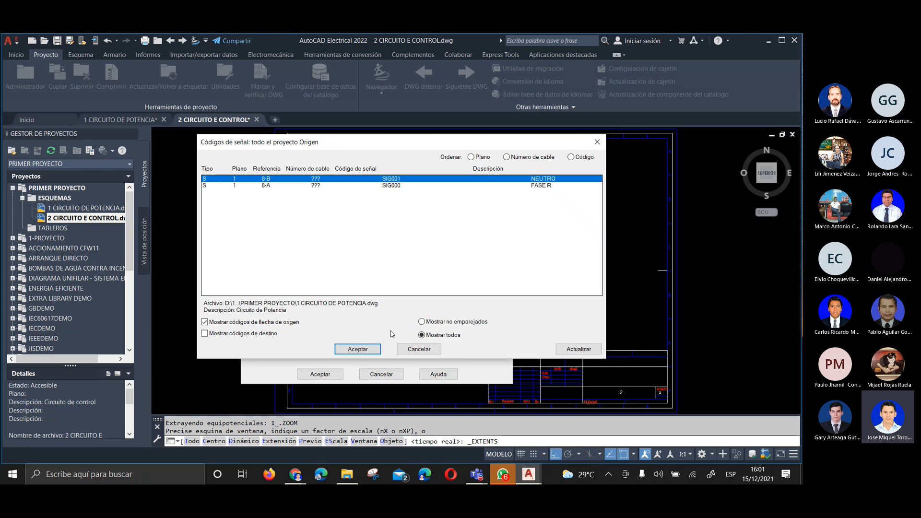
click(358, 350)
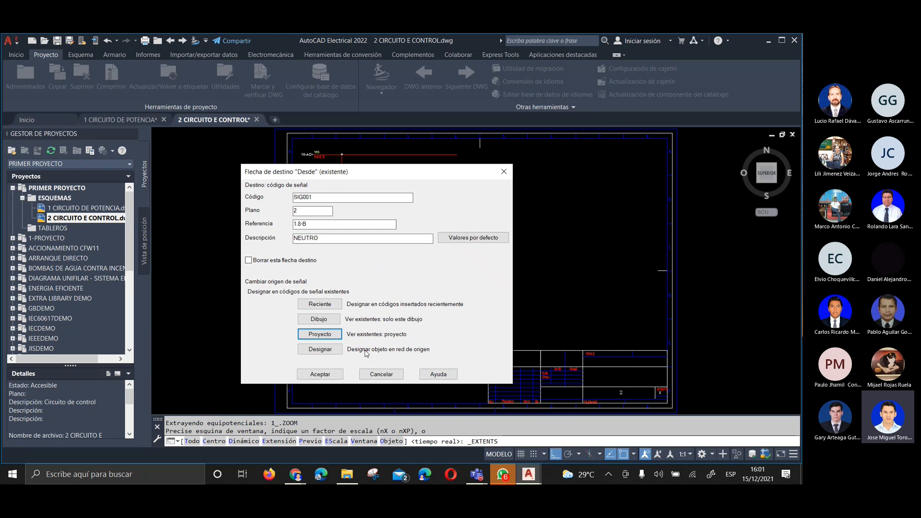
click(320, 373)
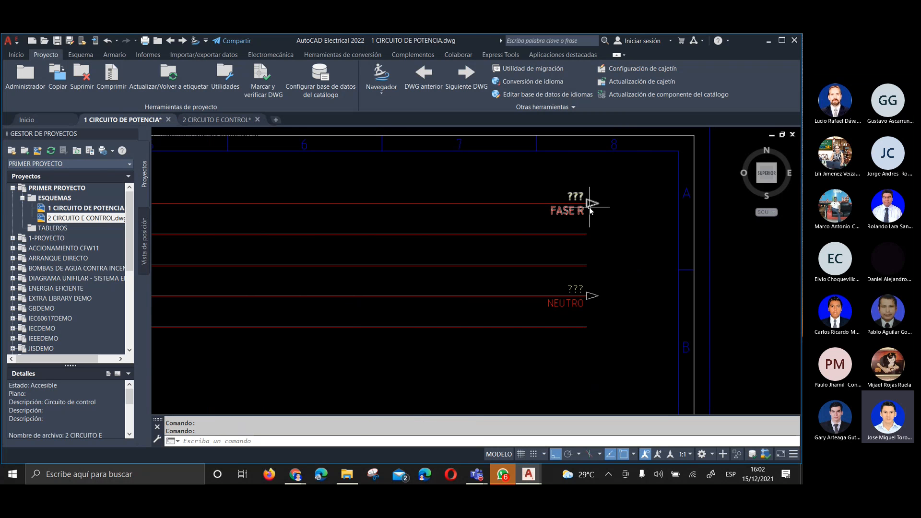
Update the FASE R source arrow in the 1 CIRCUITO DE POTENCIA drawing using project signal code SIG000
right_click(590, 207)
click(578, 184)
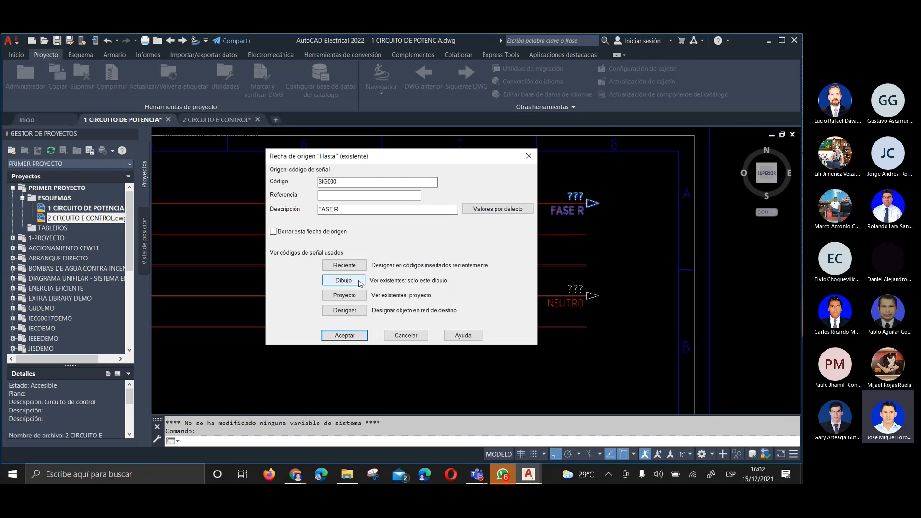
click(341, 296)
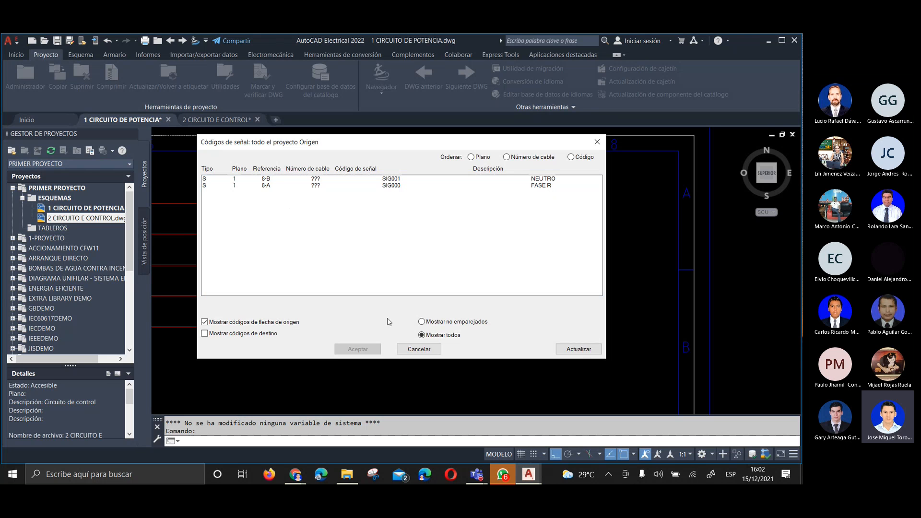
click(409, 352)
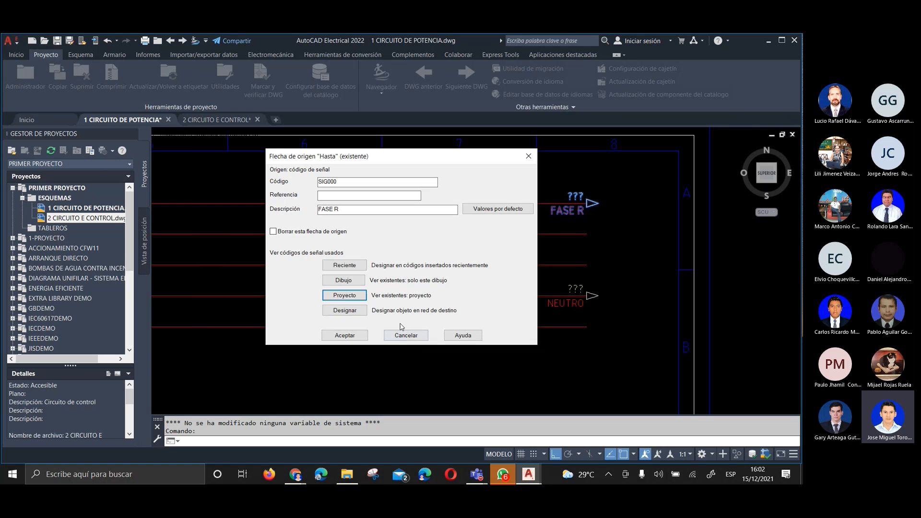
click(343, 297)
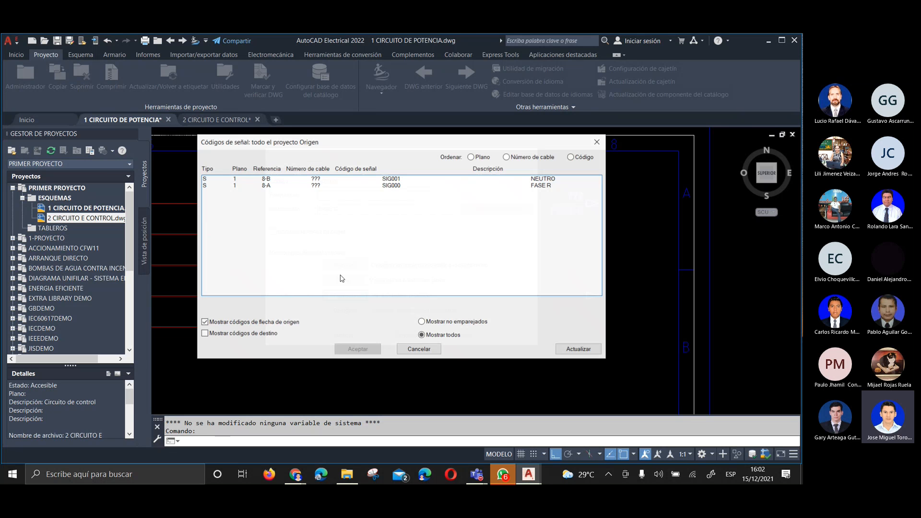
click(422, 186)
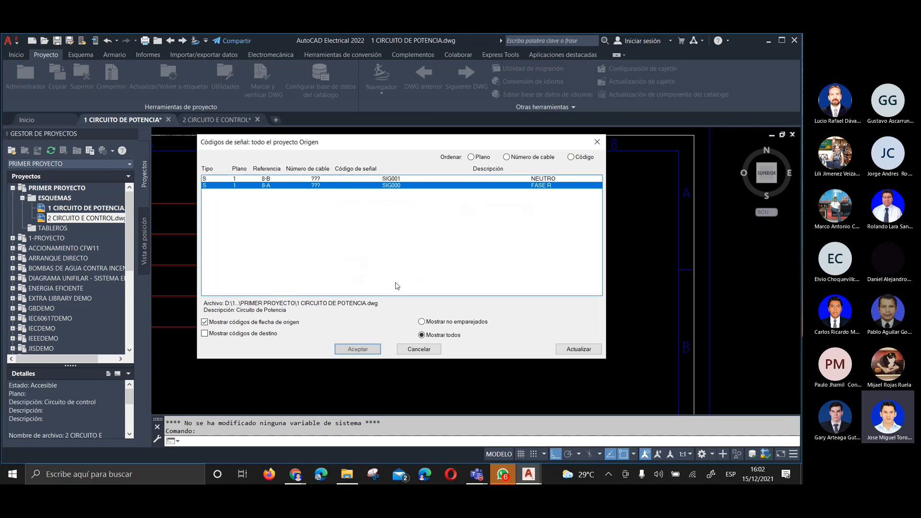
click(358, 349)
click(345, 335)
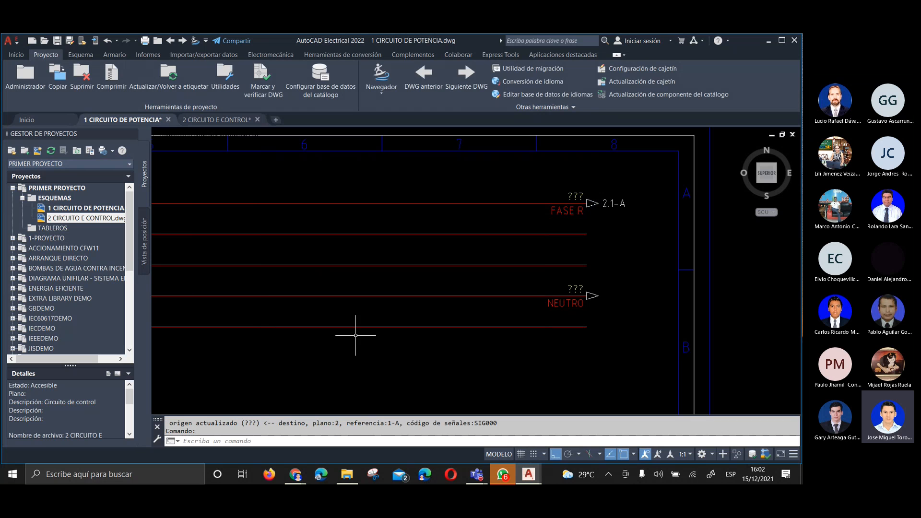
Update the NEUTRO source arrow in the power circuit drawing using project signal code SIG001
right_click(593, 296)
click(596, 269)
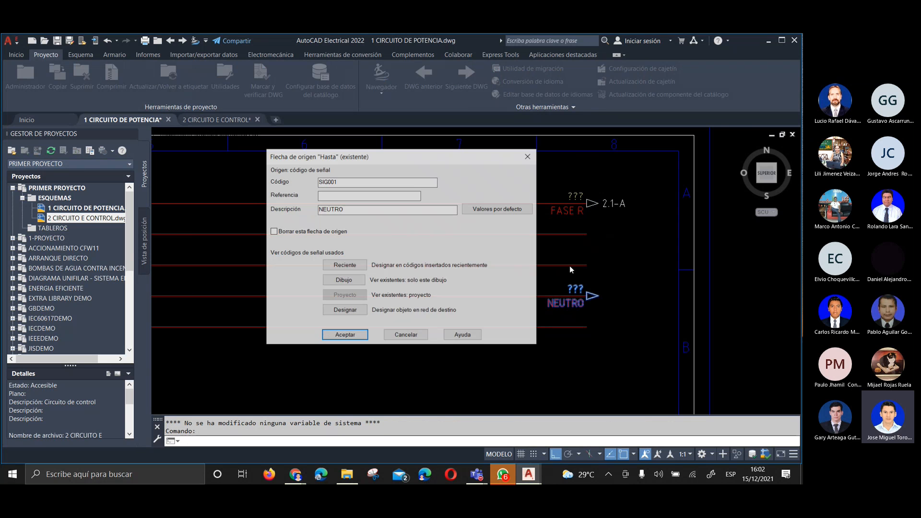
click(343, 296)
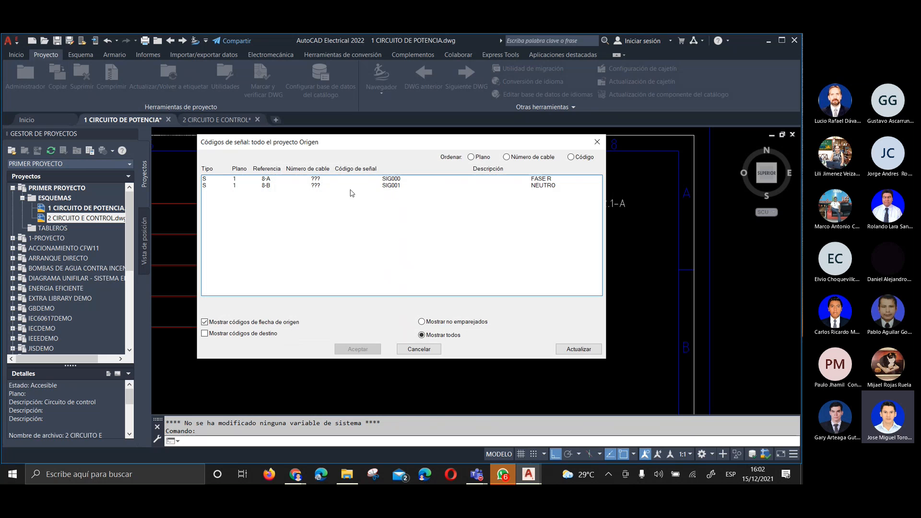
click(405, 186)
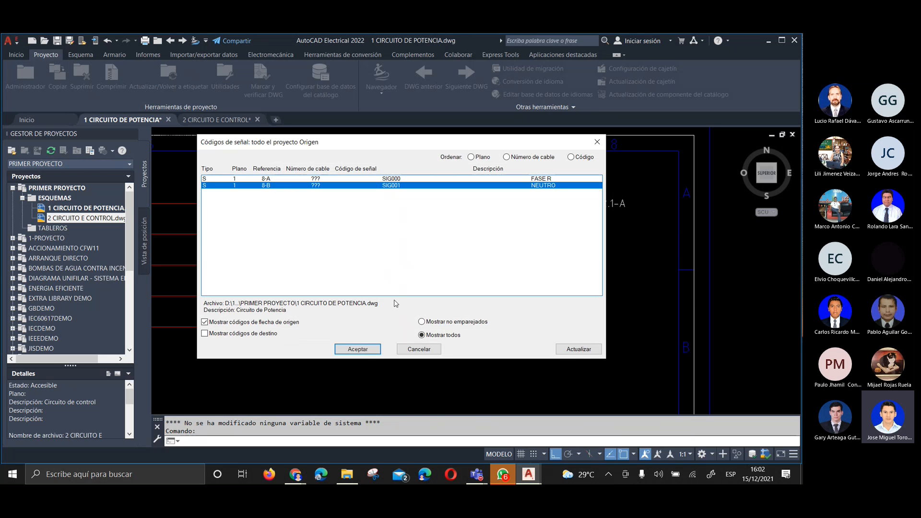
click(357, 349)
click(346, 332)
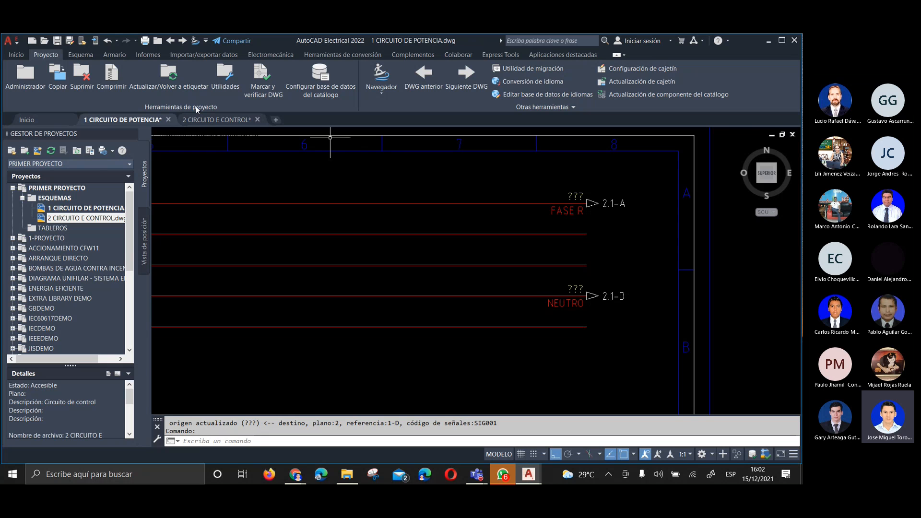
Check the NEUTRO and FASE R destination arrow references in the 2 CIRCUITO E CONTROL drawing
click(205, 120)
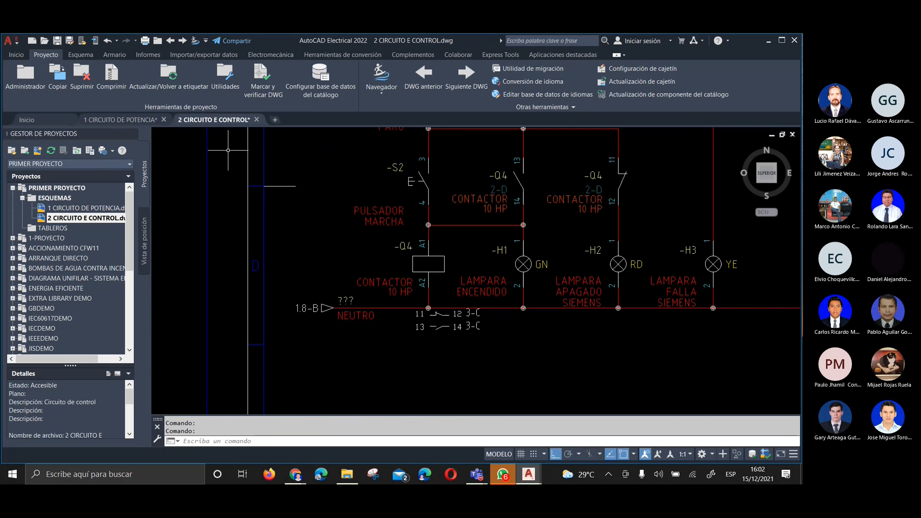
scroll(328, 344, down, 2)
middle_drag(323, 243, 335, 337)
middle_drag(331, 201, 343, 261)
scroll(342, 219, up, 2)
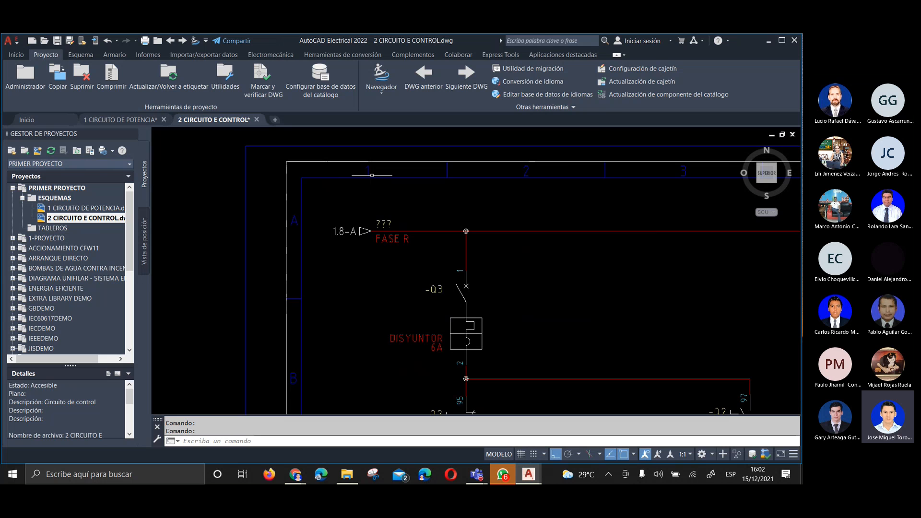
Compare the FASE R and NEUTRO arrow references with the border zones in the control and power circuit drawings
scroll(325, 198, down, 3)
middle_drag(326, 198, 331, 91)
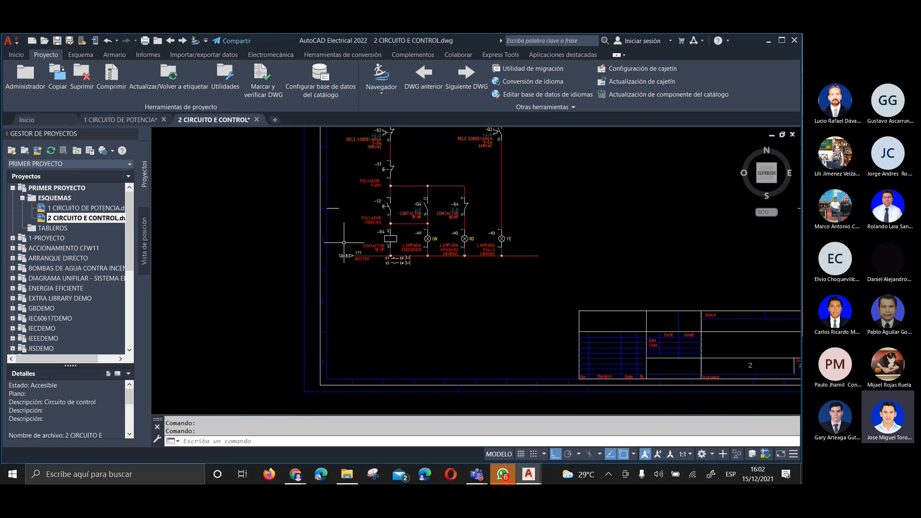
scroll(336, 250, up, 4)
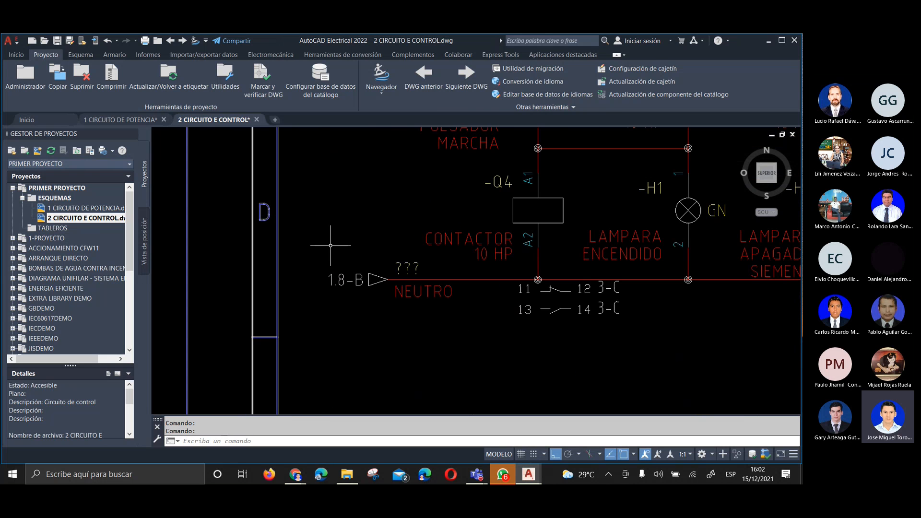
scroll(280, 231, down, 6)
scroll(286, 271, up, 3)
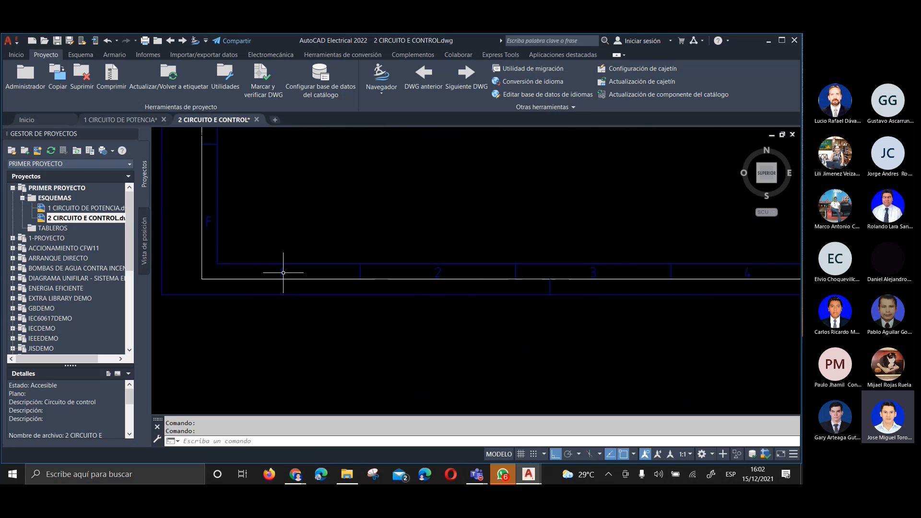
scroll(307, 298, down, 7)
scroll(302, 249, up, 5)
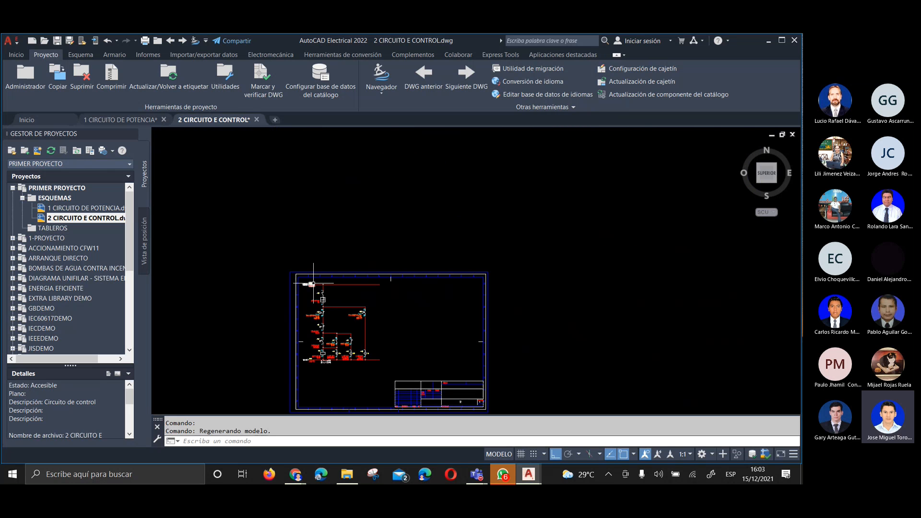
middle_click(263, 336)
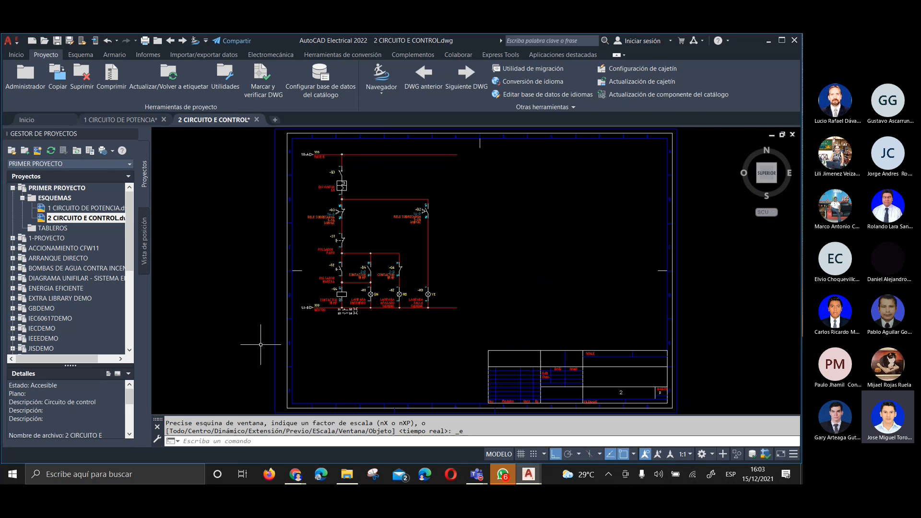
click(129, 119)
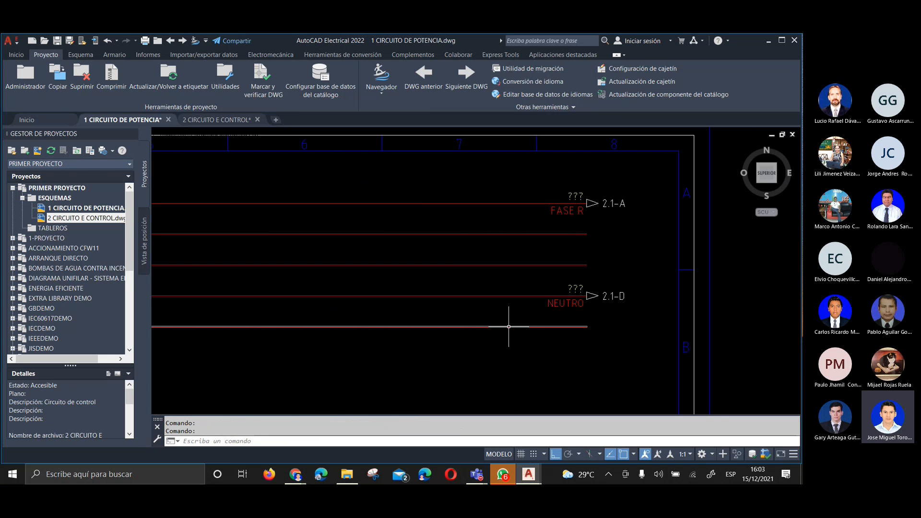
scroll(536, 303, down, 2)
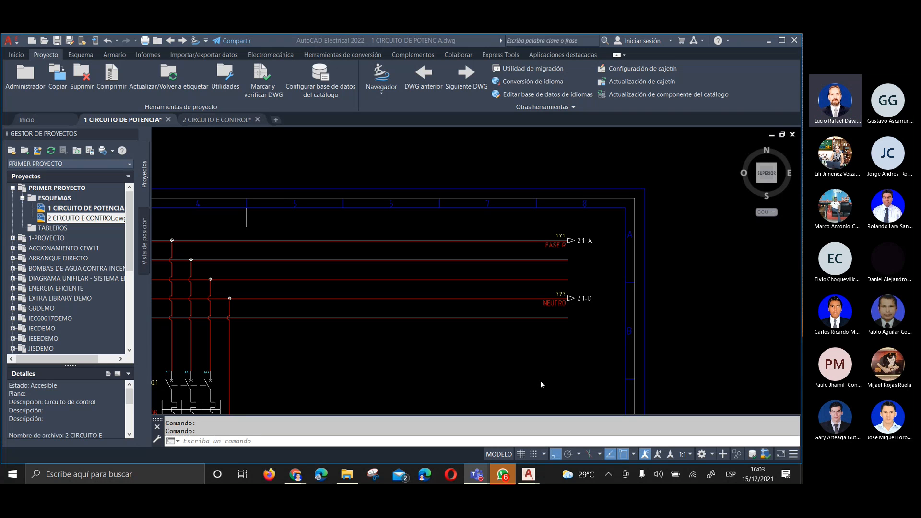
Examine the overload contacts, pushbuttons, contactor and pilot lamps in the 2 CIRCUITO E CONTROL drawing
click(214, 119)
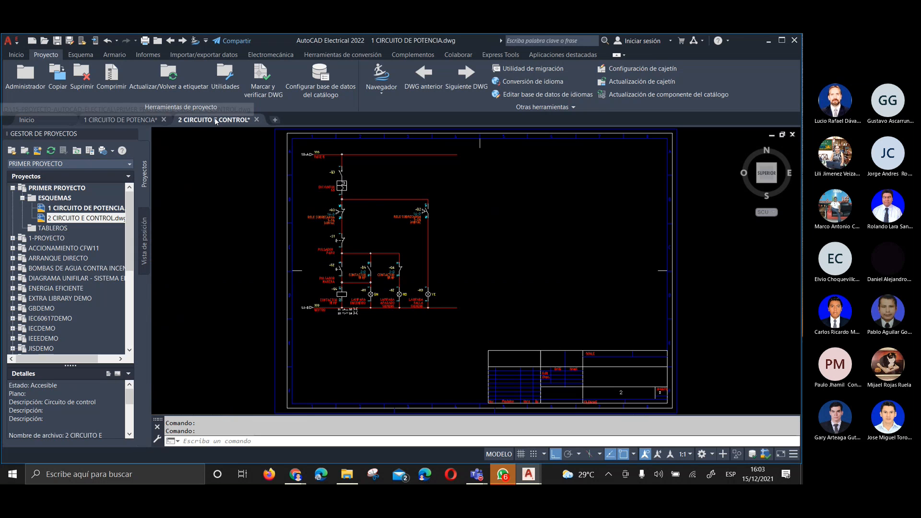
scroll(366, 208, up, 3)
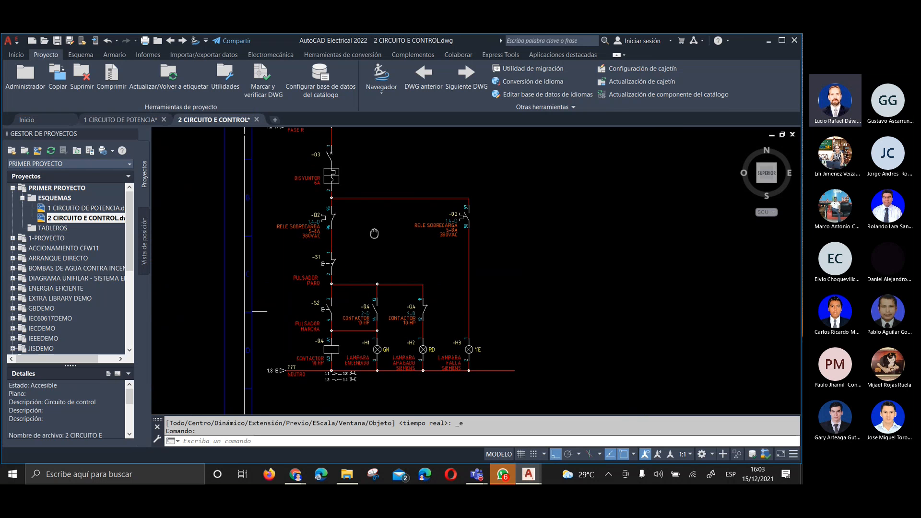
middle_drag(393, 271, 397, 250)
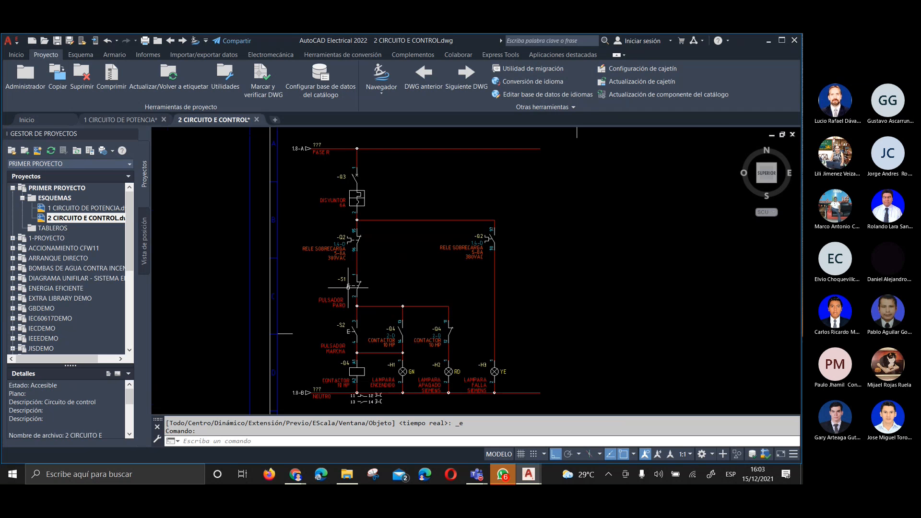
scroll(349, 287, up, 4)
middle_drag(348, 287, 373, 263)
scroll(369, 281, down, 4)
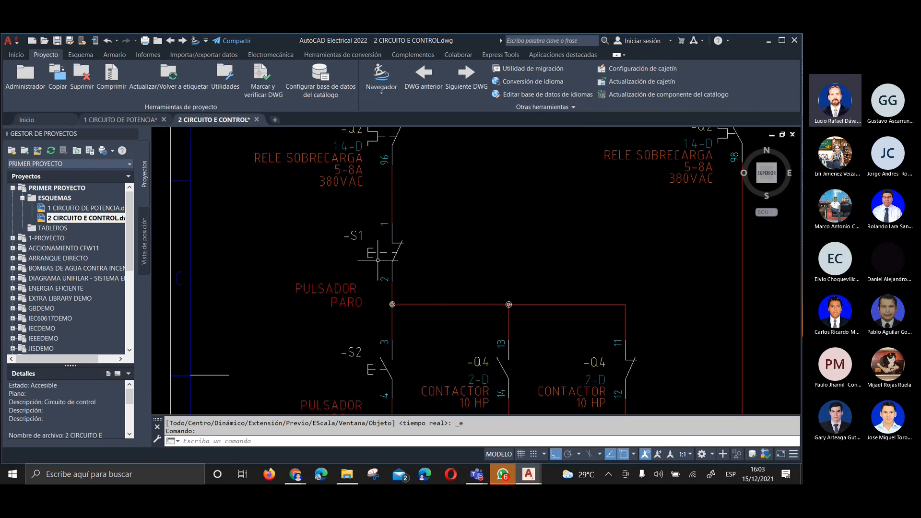
scroll(372, 364, up, 4)
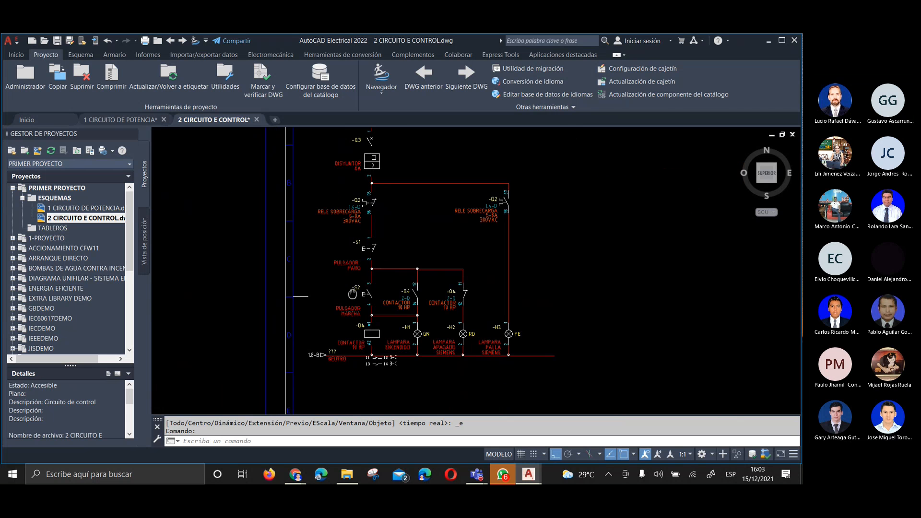
middle_drag(343, 307, 337, 291)
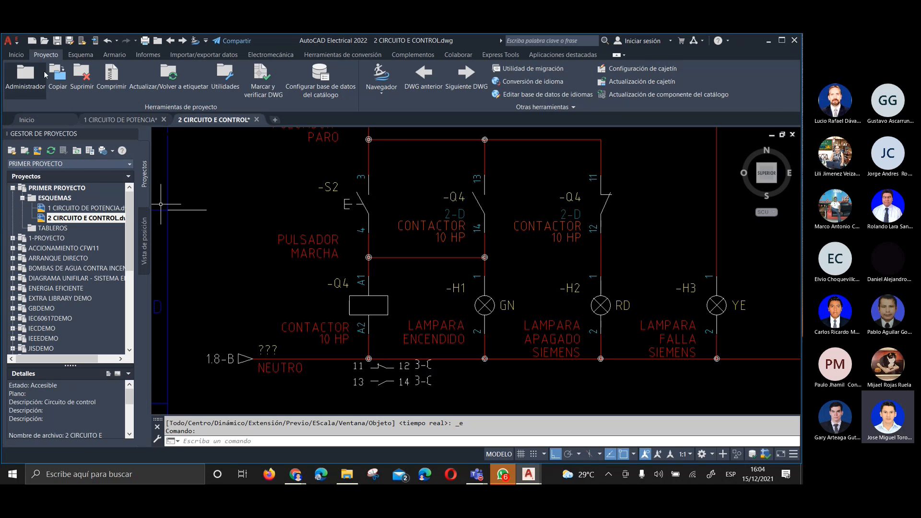
Browse the motor starter symbols in the IEC motor control library and close it without inserting a component
click(80, 55)
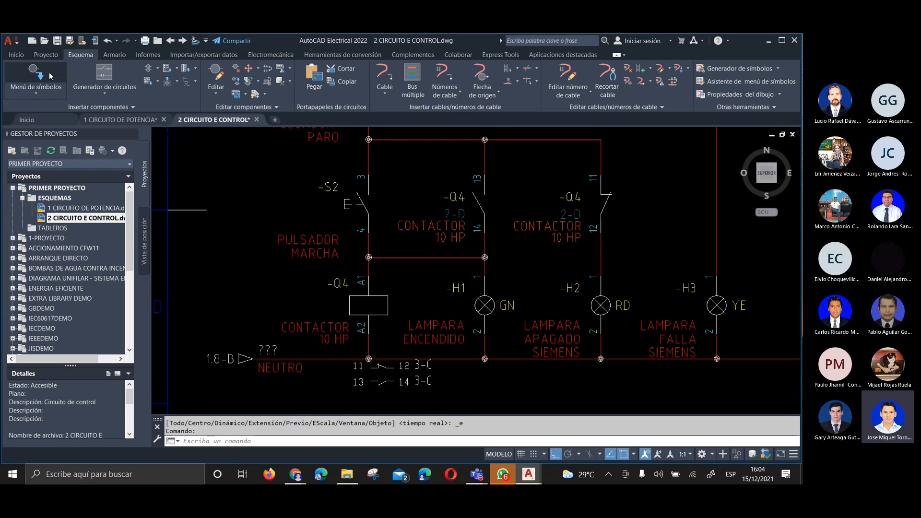
click(50, 75)
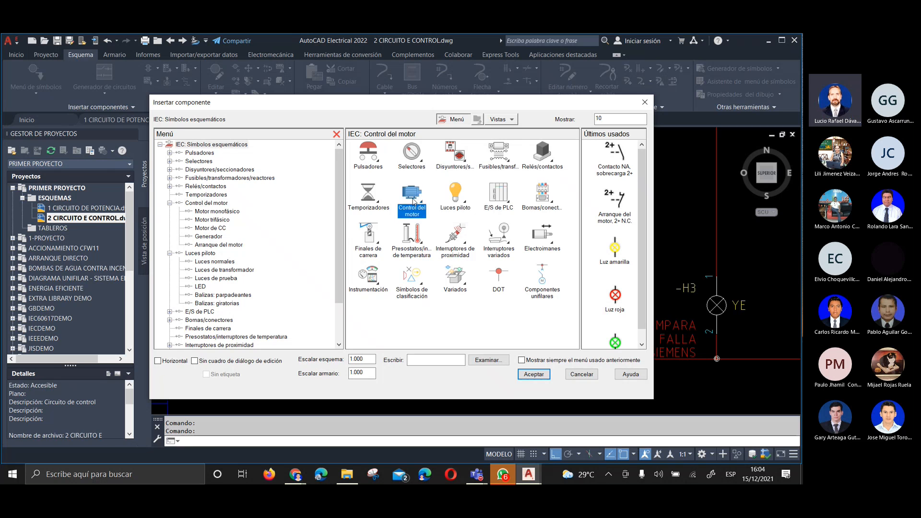
click(412, 196)
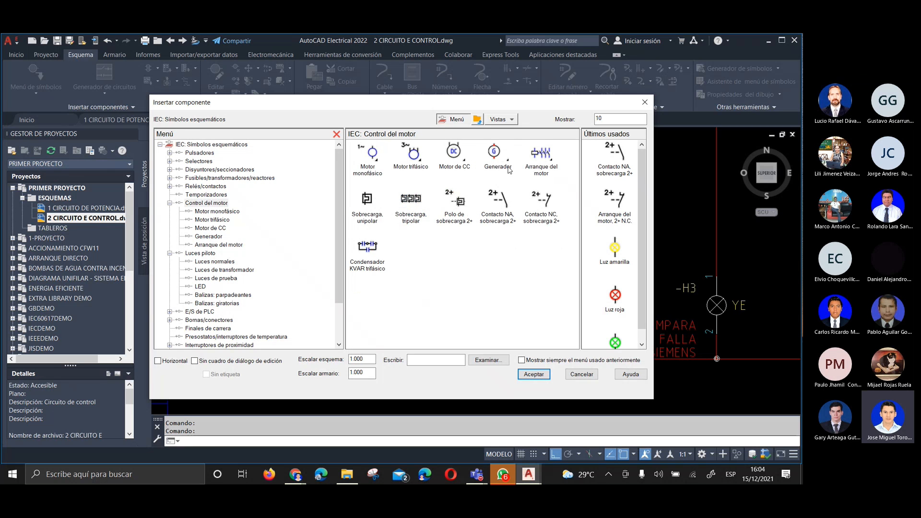
click(543, 161)
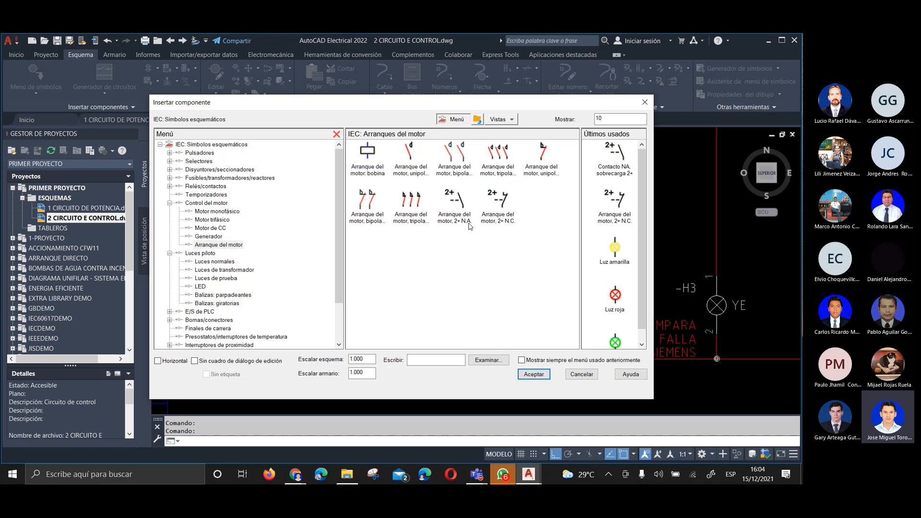
click(645, 102)
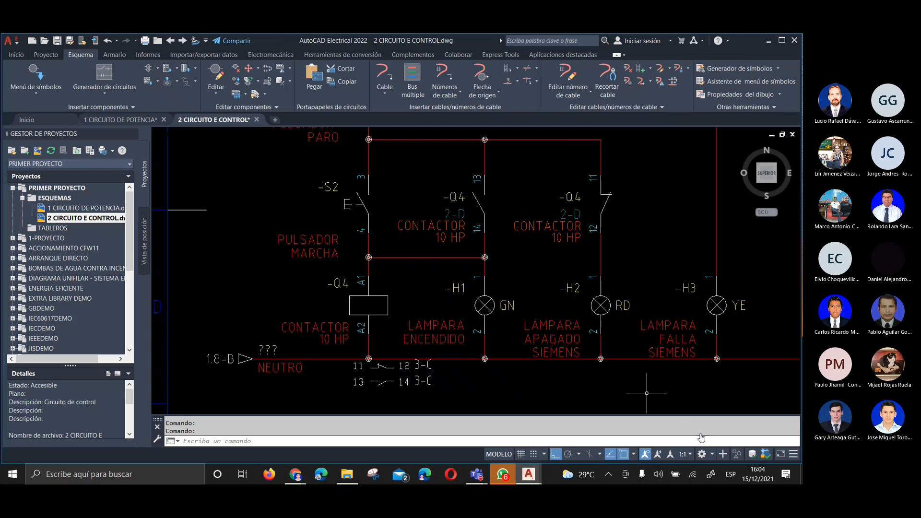
Review the control circuit up to its FASE R arrow and the matching source arrows in 1 CIRCUITO DE POTENCIA
mouse_move(528, 262)
middle_down()
mouse_move(425, 315)
mouse_move(430, 345)
mouse_move(435, 338)
middle_up()
scroll(500, 271, down, 2)
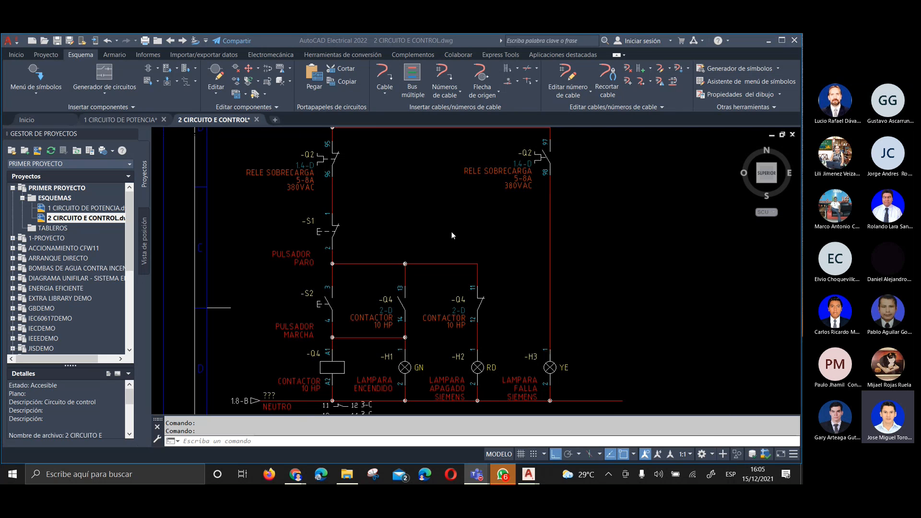
scroll(453, 235, down, 5)
scroll(407, 187, up, 3)
scroll(403, 182, up, 4)
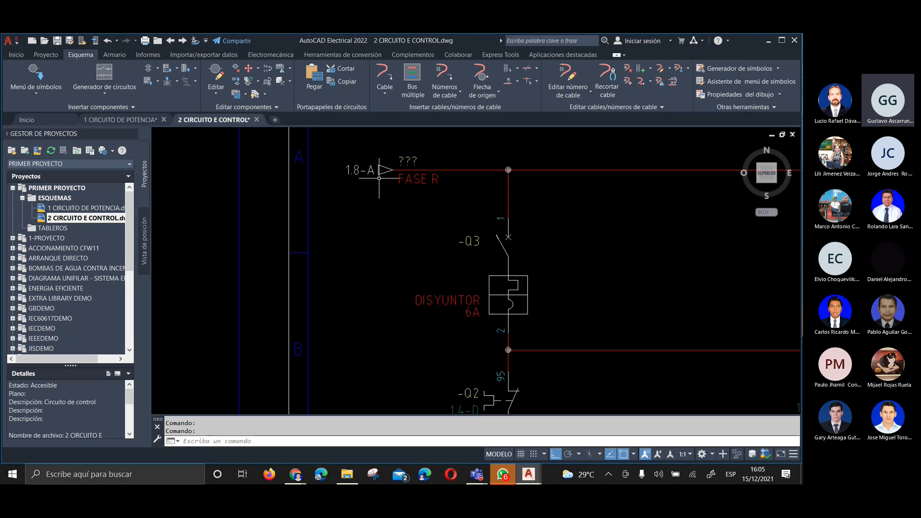
scroll(380, 166, down, 2)
click(146, 120)
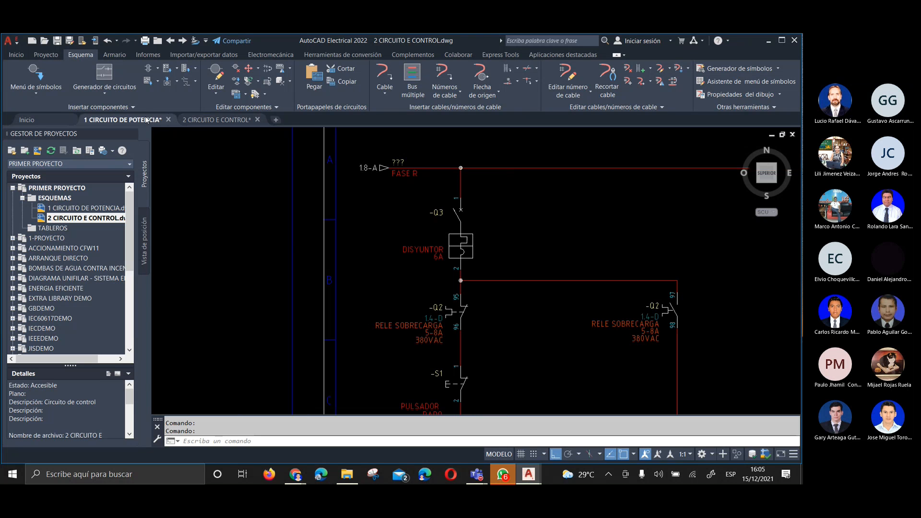
middle_drag(560, 263, 473, 238)
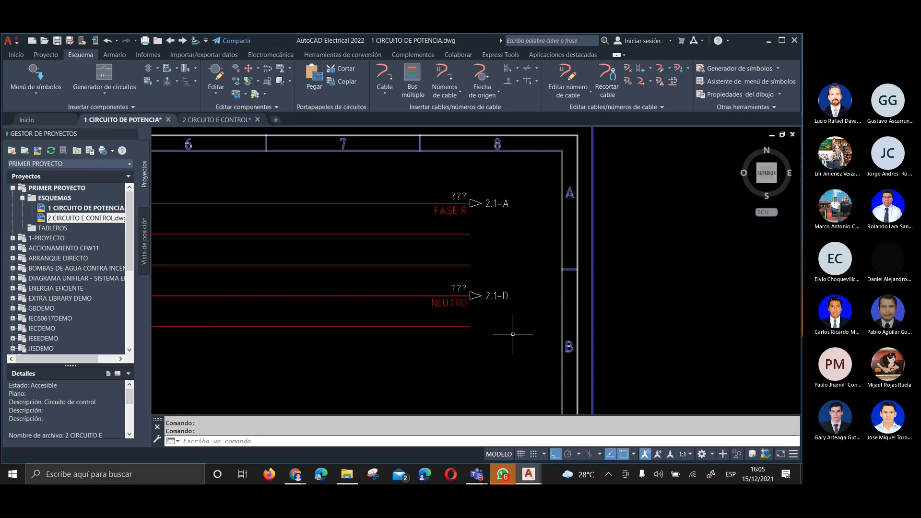
click(686, 411)
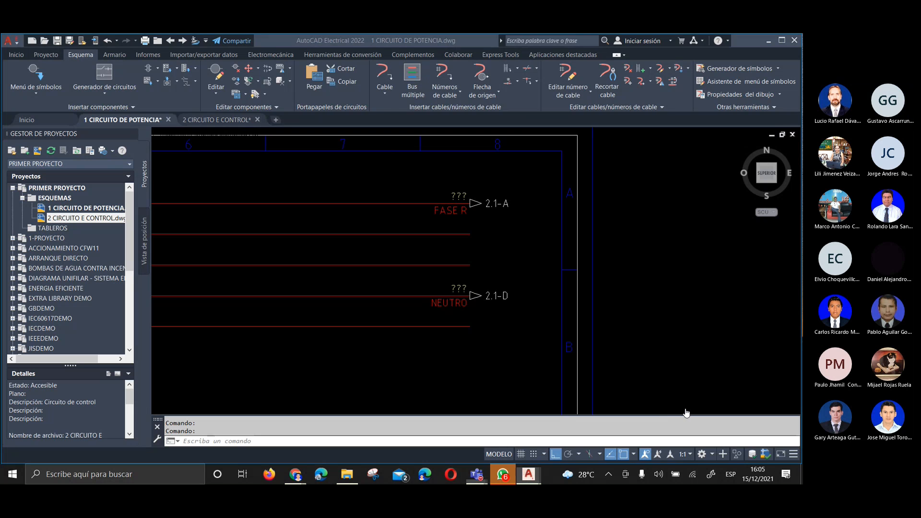
click(651, 53)
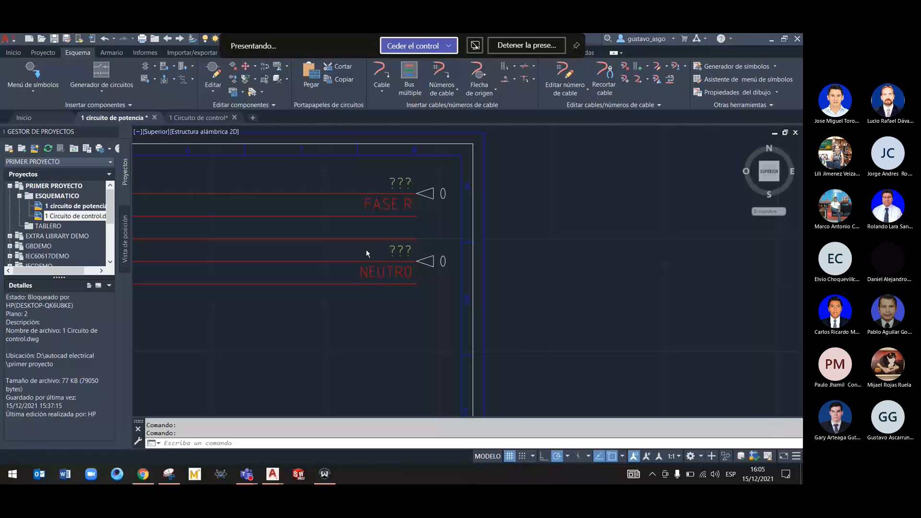
mouse_move(250, 476)
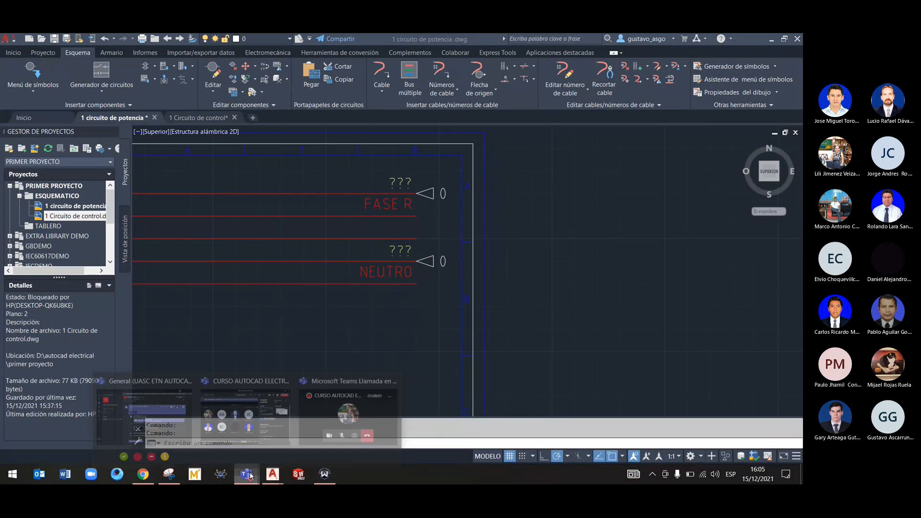
click(346, 420)
click(713, 441)
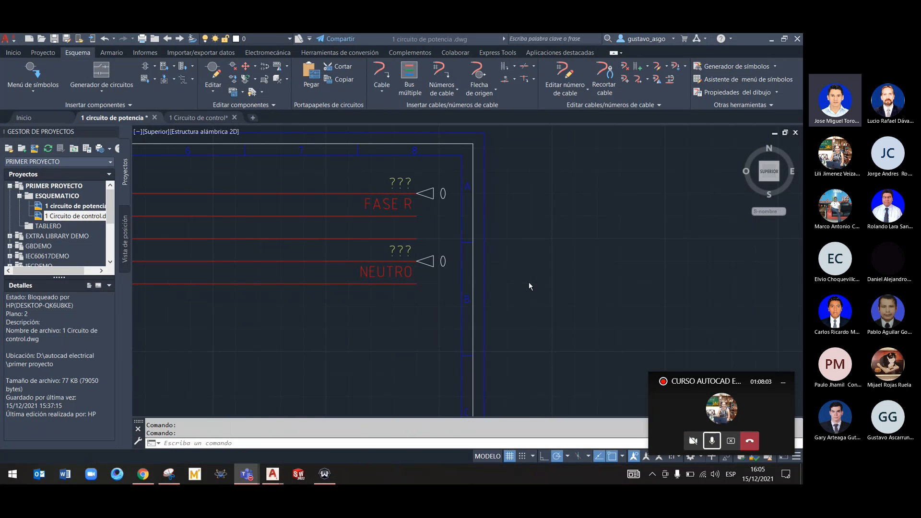
Delete the FASE R signal arrow from the end of its line in the 1 circuito de potencia drawing
click(415, 206)
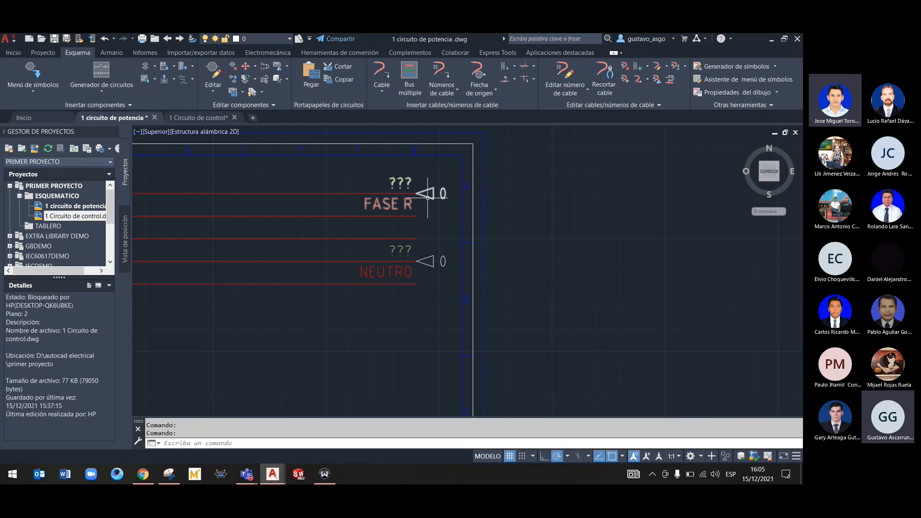
scroll(392, 295, down, 2)
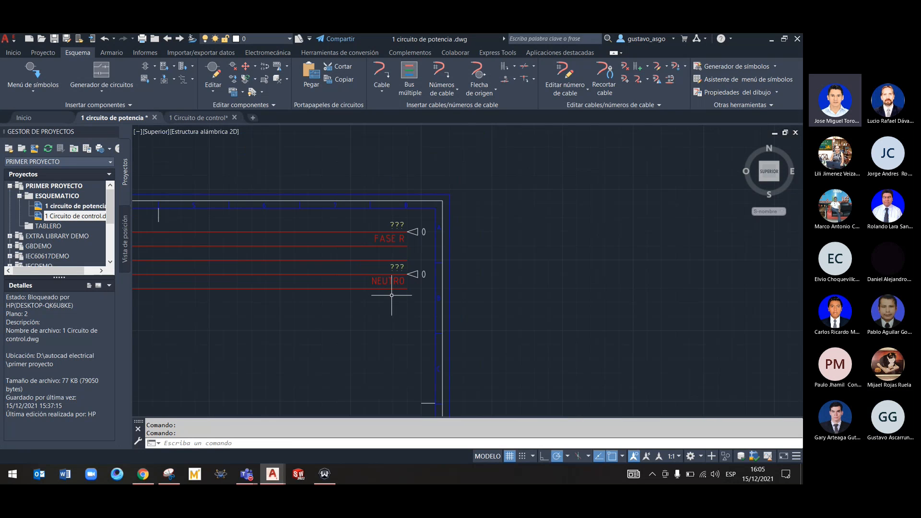
click(417, 231)
key(Escape)
click(418, 234)
key(Escape)
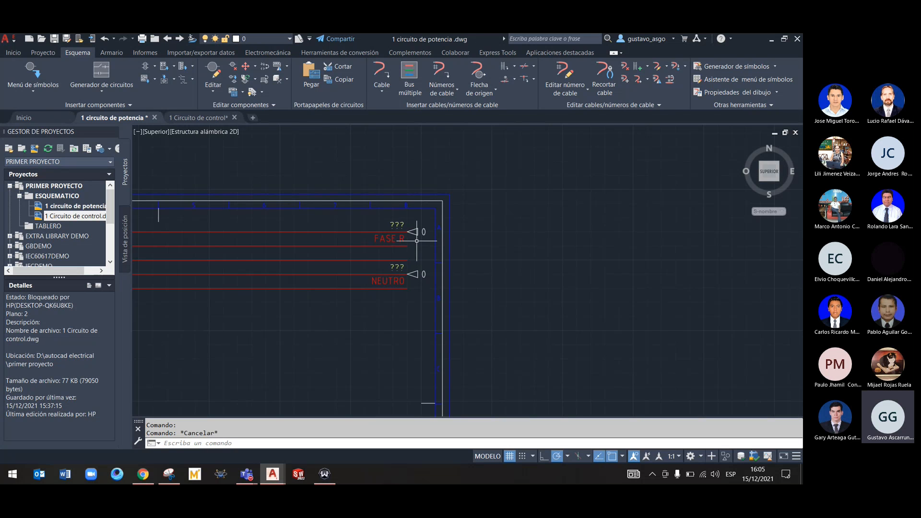
click(417, 234)
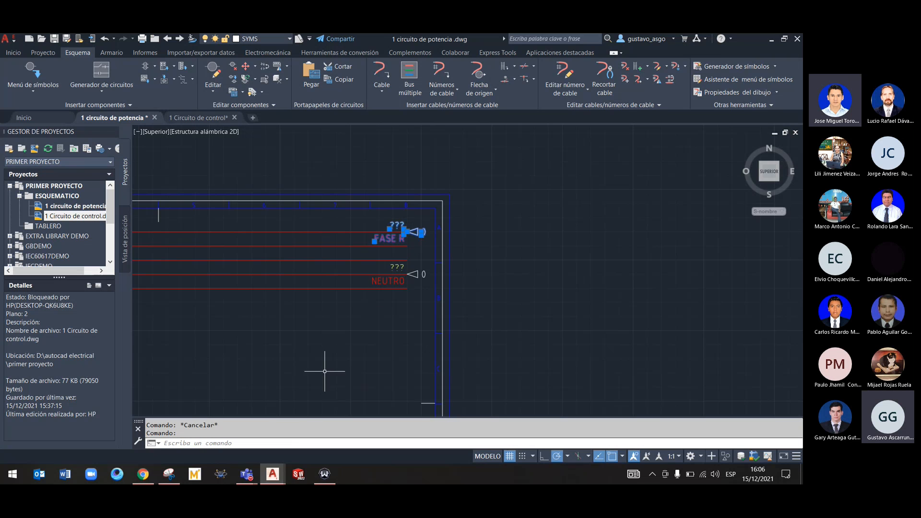
key(Delete)
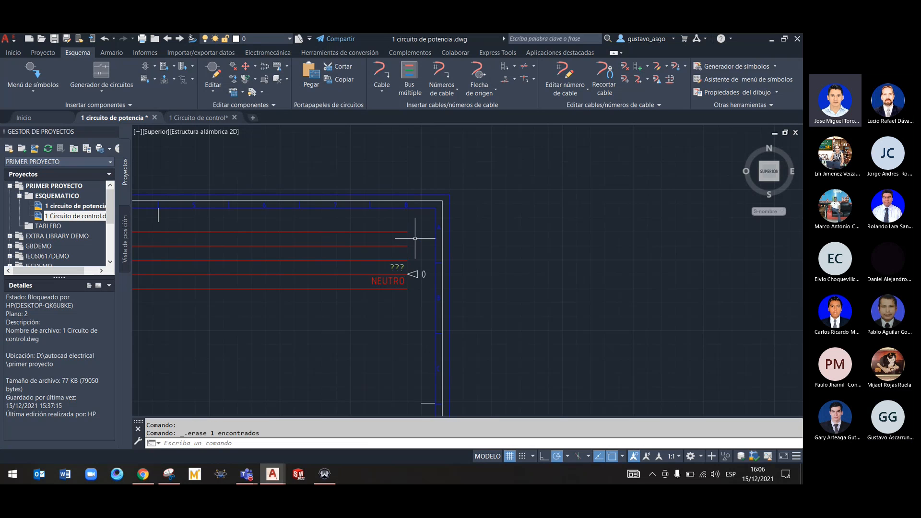
right_click(404, 230)
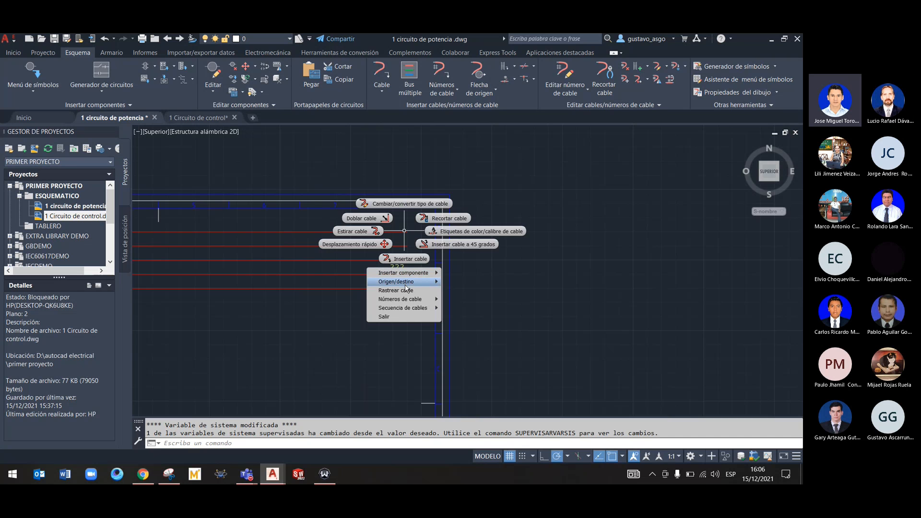
mouse_move(417, 282)
click(460, 290)
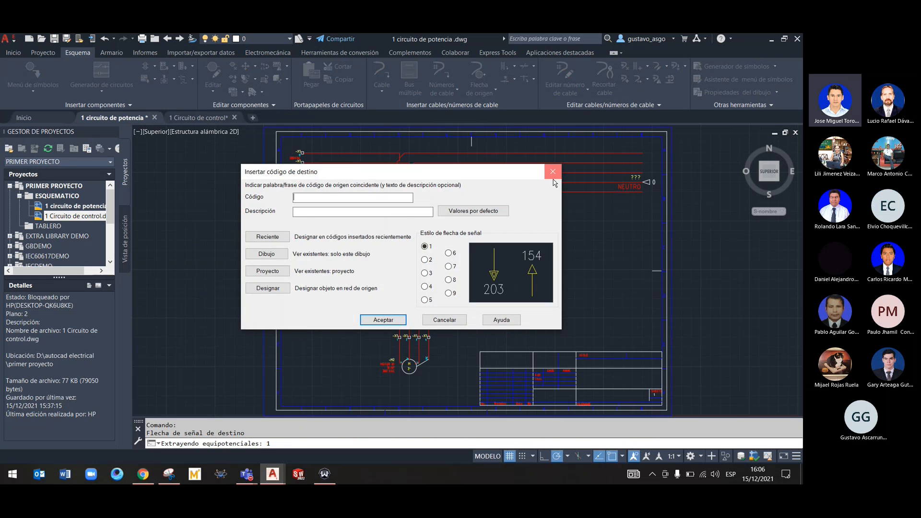
click(553, 172)
right_click(407, 231)
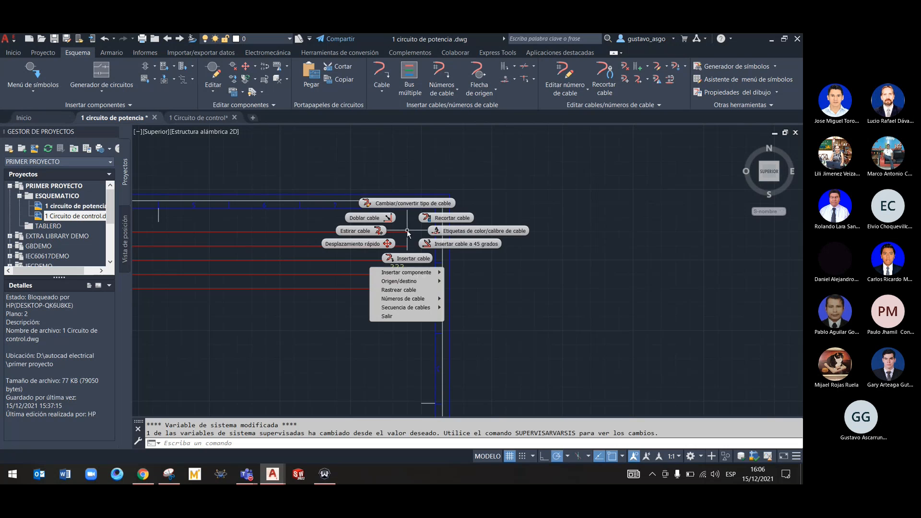
mouse_move(412, 281)
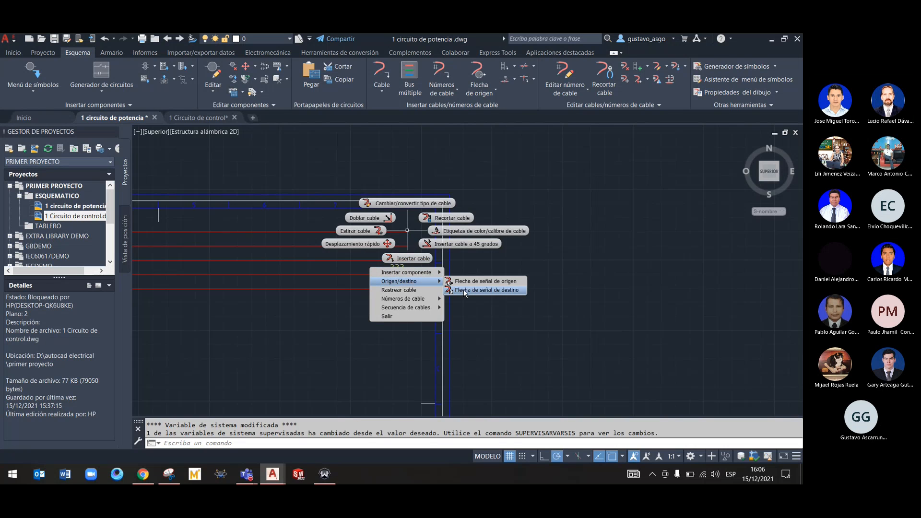
click(467, 281)
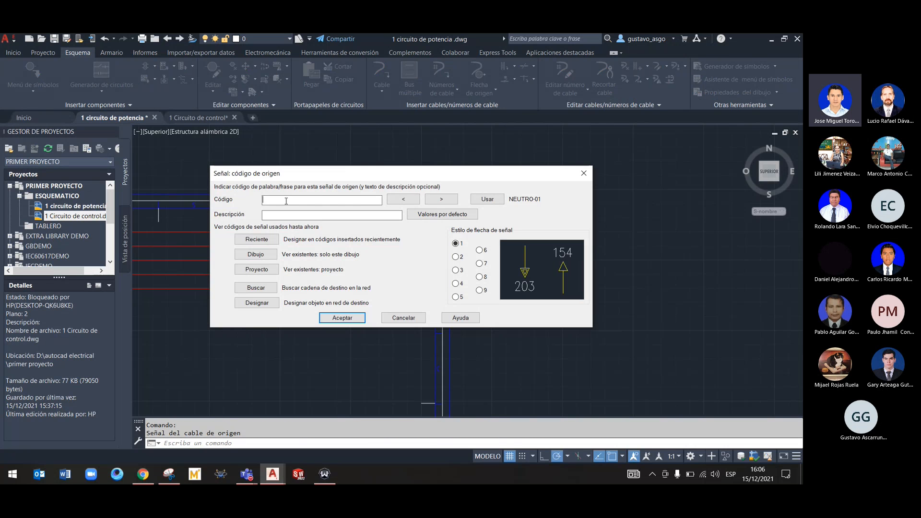
drag(334, 177, 358, 246)
key(BackSpace)
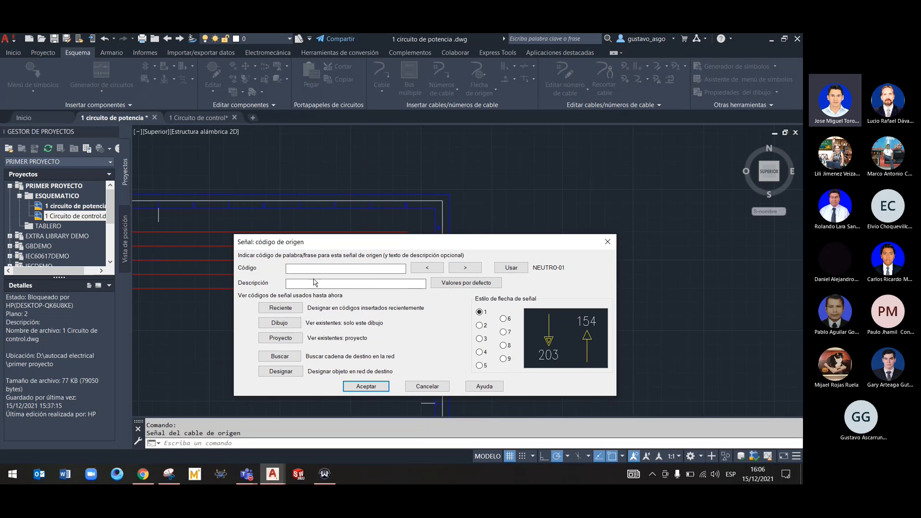
text(Fase )
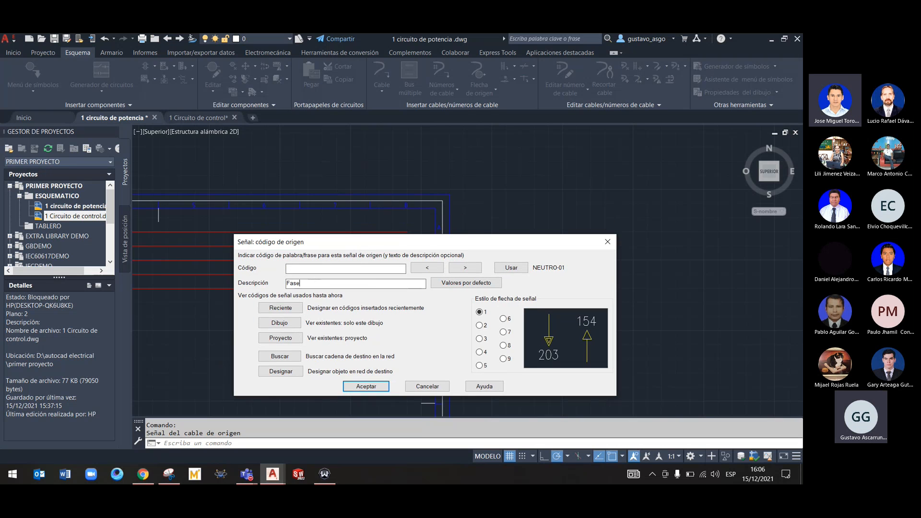
text(ne)
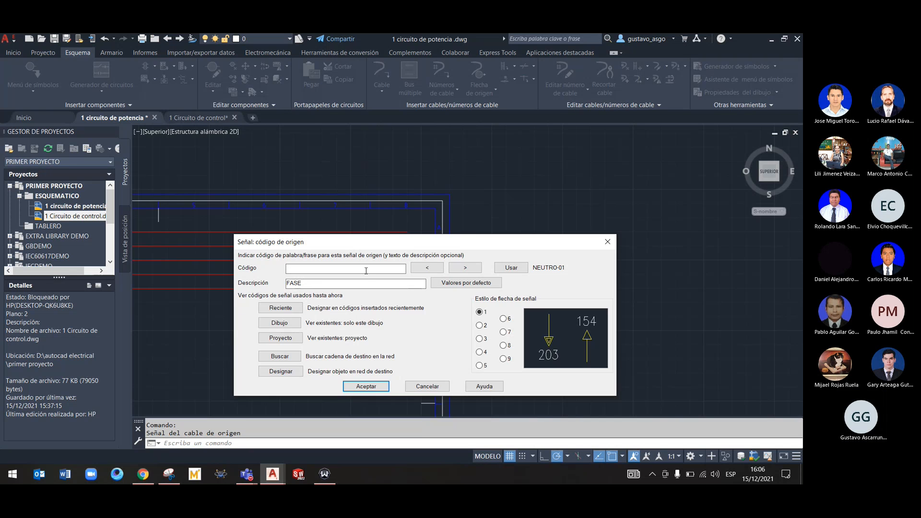
drag(349, 242, 346, 221)
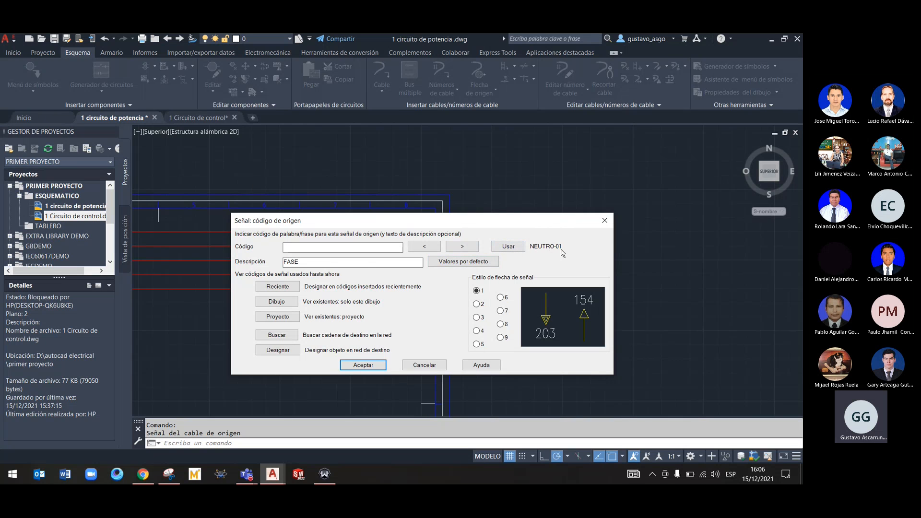
mouse_move(573, 223)
mouse_down()
mouse_move(575, 329)
mouse_move(561, 214)
mouse_up()
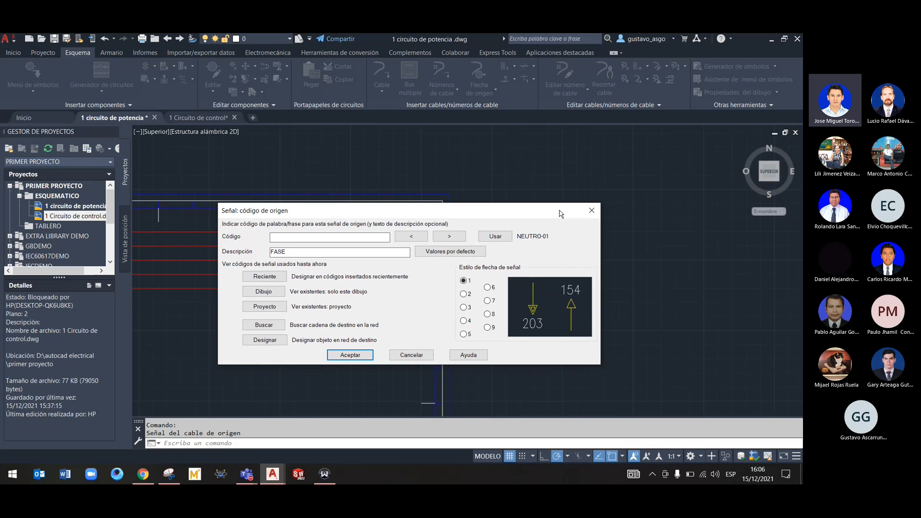
click(410, 355)
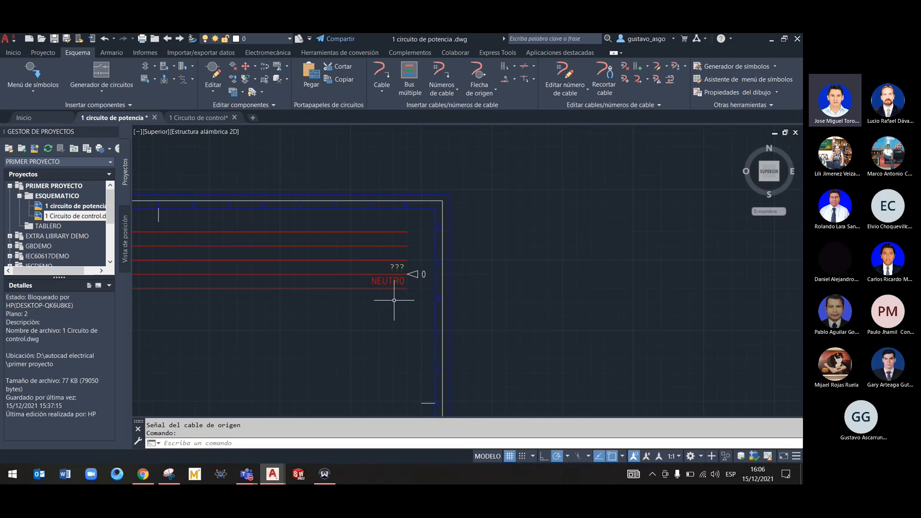
Delete the NEUTRO signal arrow from the end of its line in the 1 circuito de potencia drawing
click(418, 274)
key(Delete)
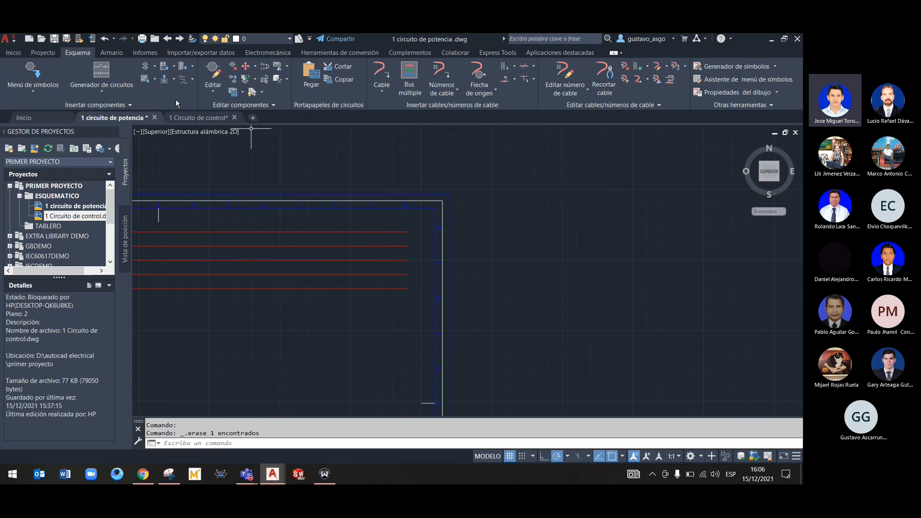
Erase the FASE R and NEUTRO signal arrows from their lines in the 1 Circuito de control drawing
click(200, 117)
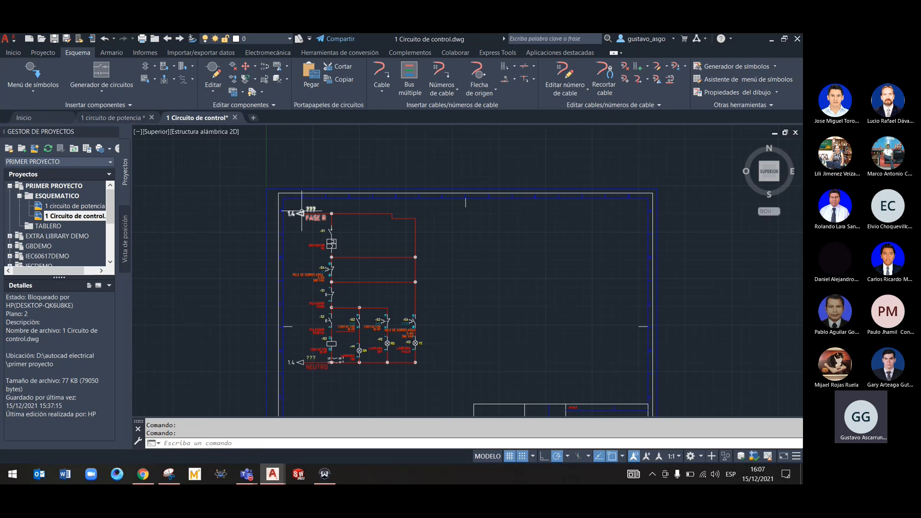
scroll(301, 211, up, 4)
click(303, 216)
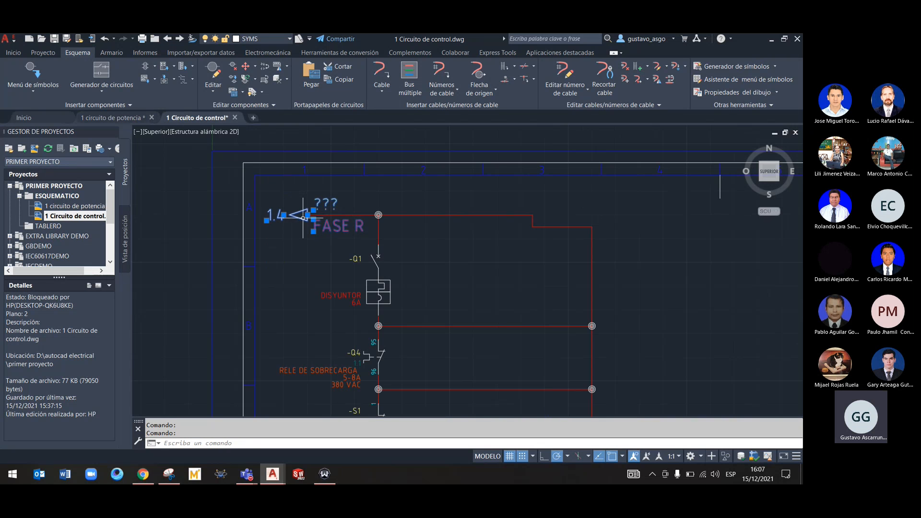
key(Delete)
scroll(304, 214, down, 6)
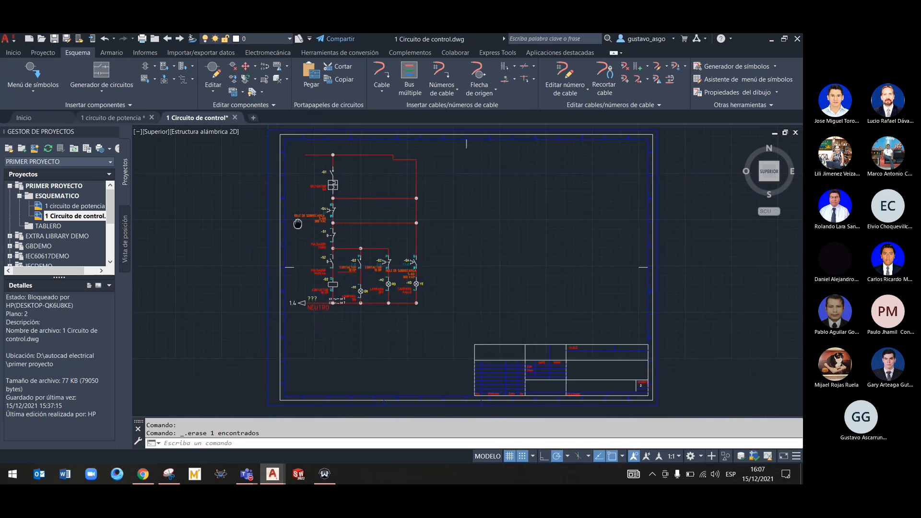
middle_drag(298, 224, 300, 171)
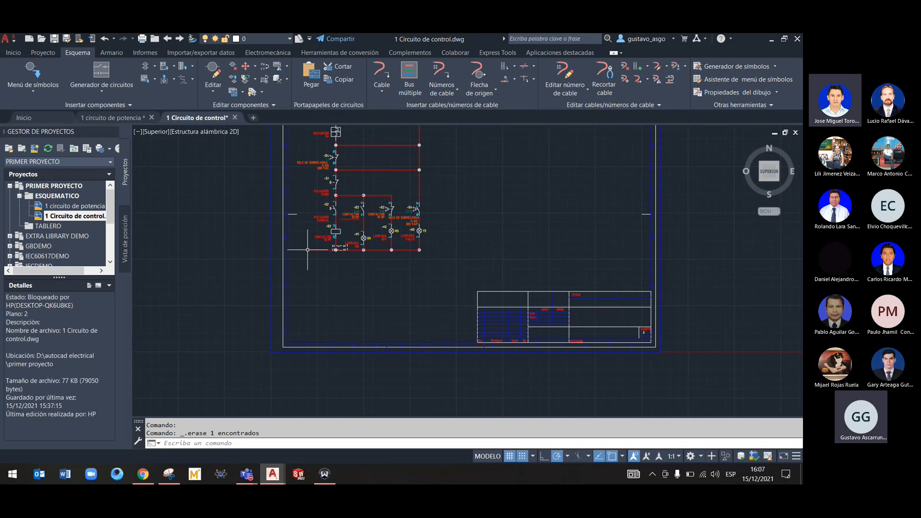
Undo the erasure of the FASE R and NEUTRO signal arrows in the 1 Circuito de control drawing
click(113, 118)
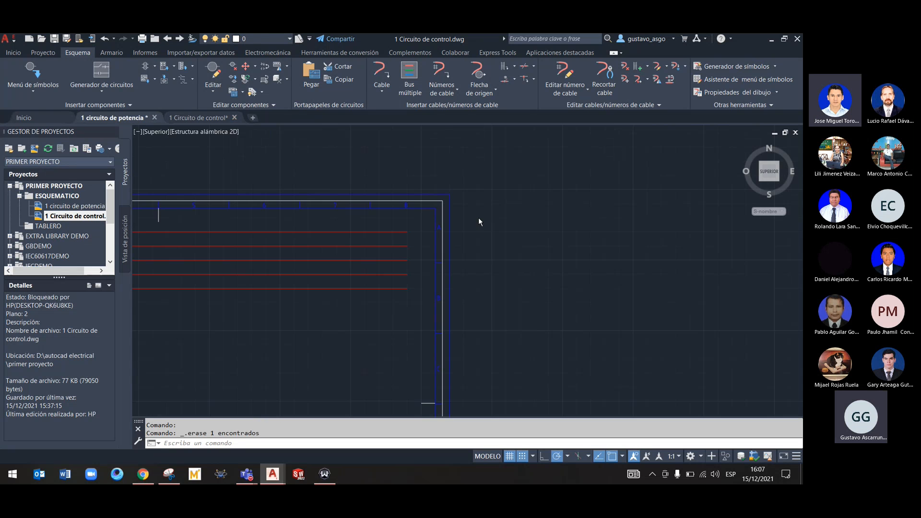
click(181, 118)
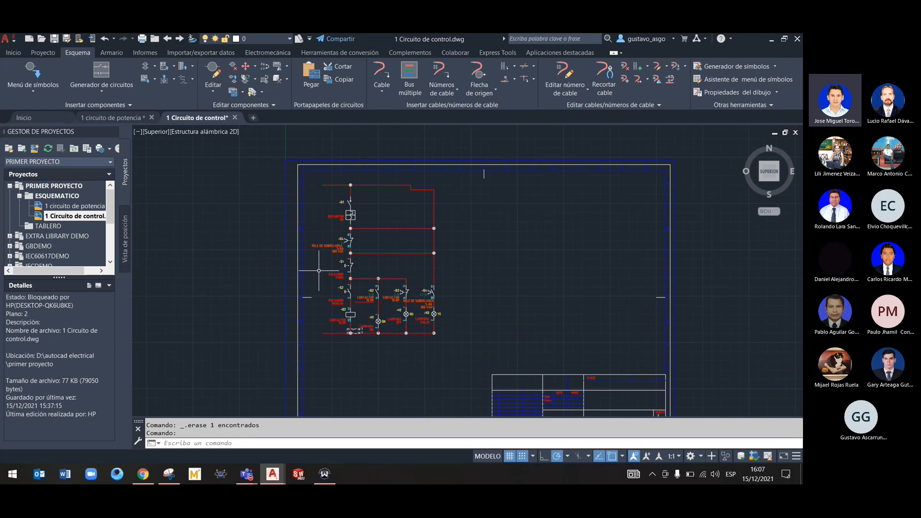
scroll(313, 308, up, 4)
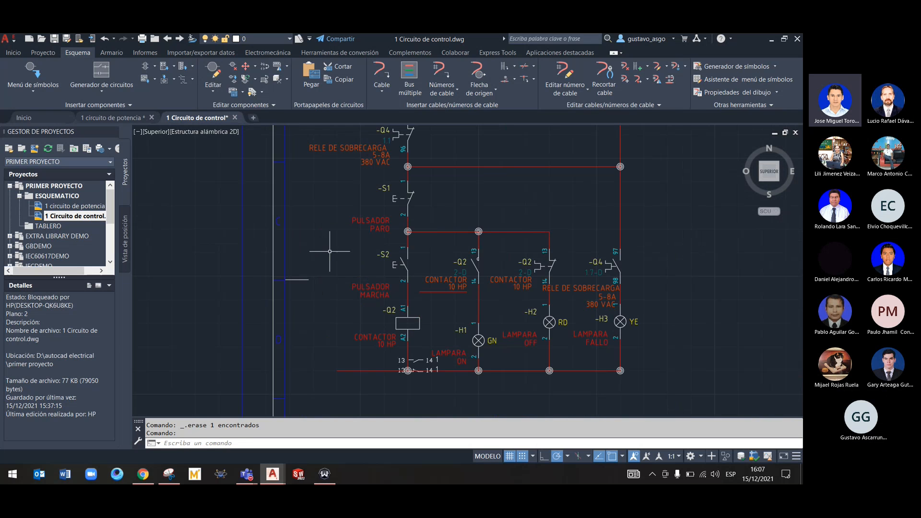
scroll(331, 269, down, 2)
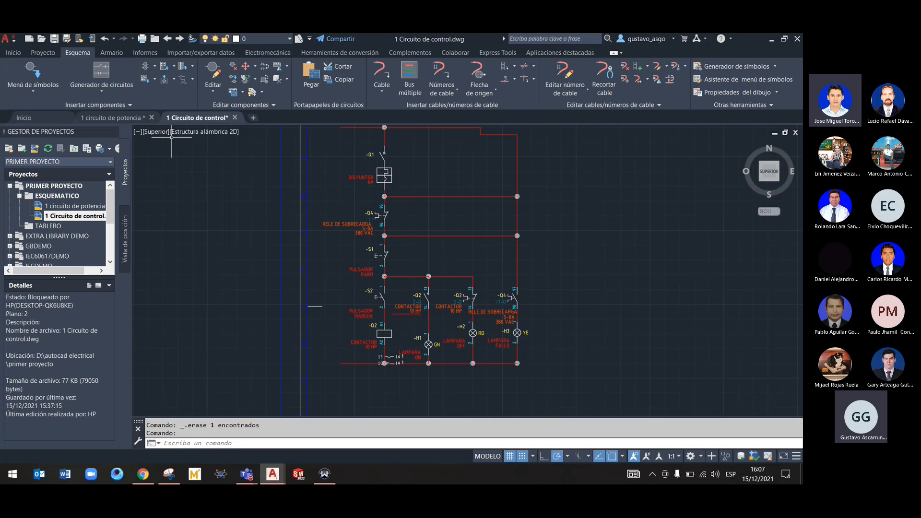
mouse_move(127, 121)
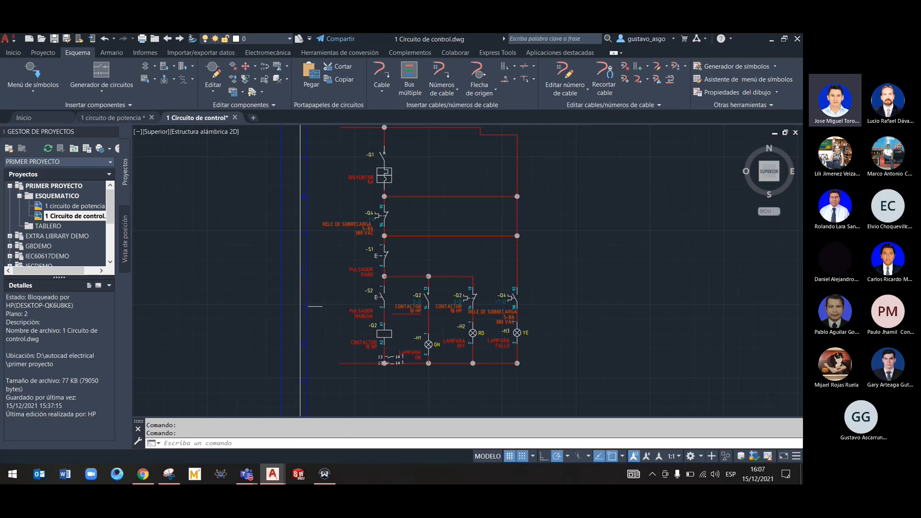
key(ctrl+z)
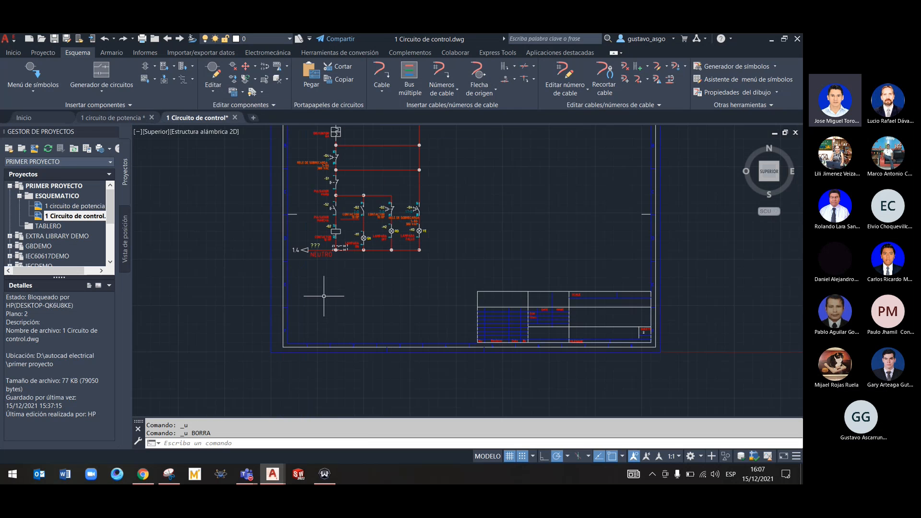
key(ctrl+z)
Remove the FASE R and NEUTRO destination arrows from the control circuit with the Suprimir componente command
right_click(306, 215)
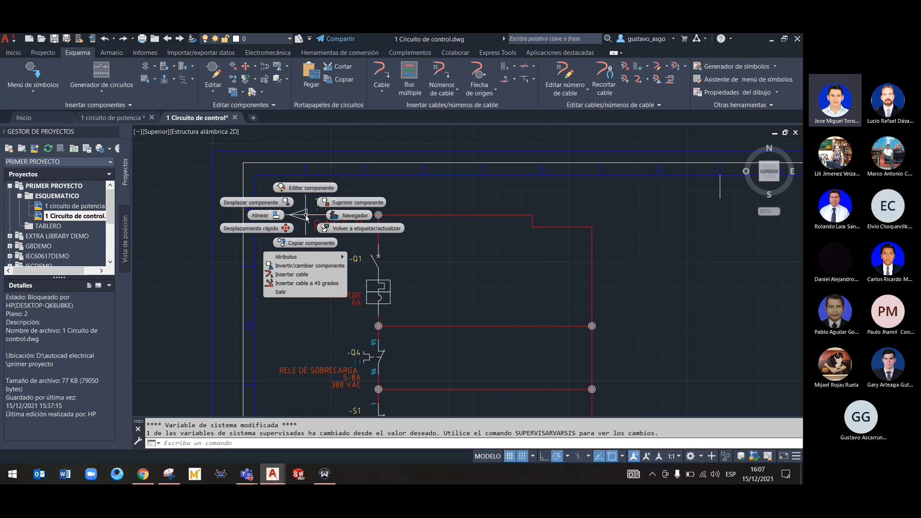
click(420, 196)
right_click(300, 214)
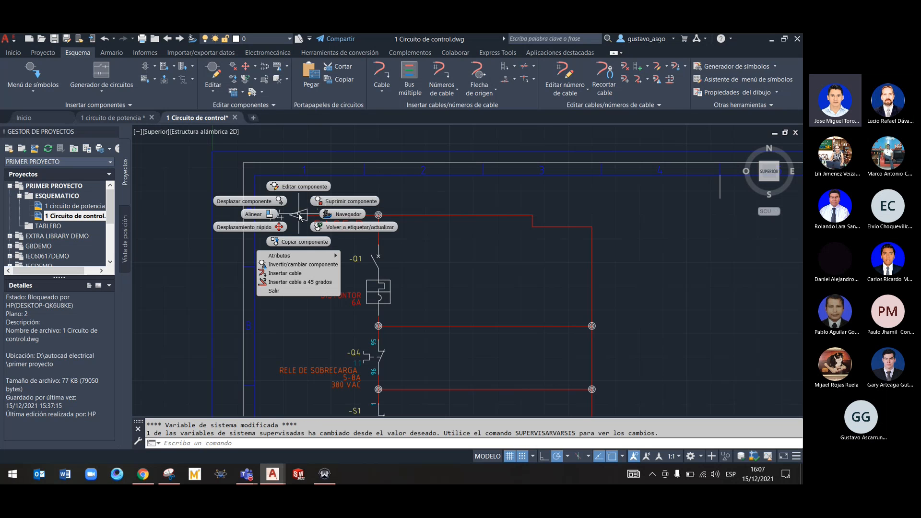
click(339, 202)
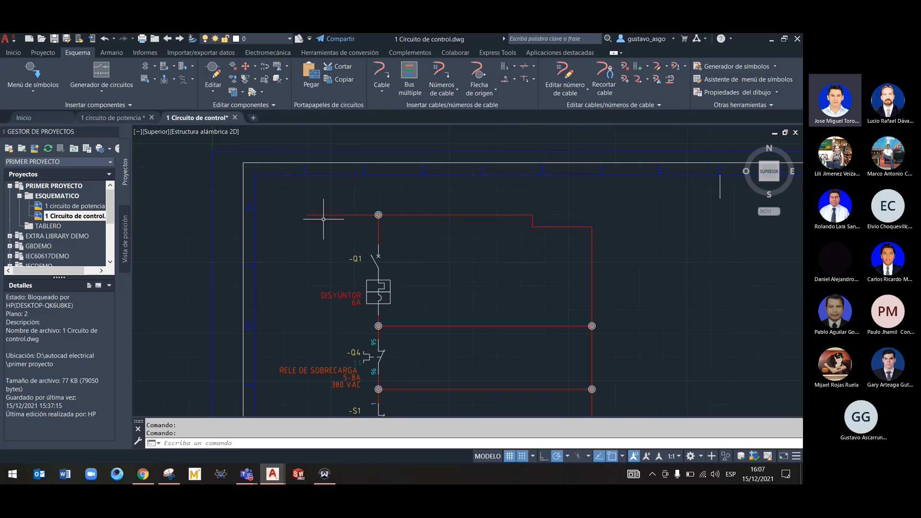
middle_drag(298, 278, 296, 170)
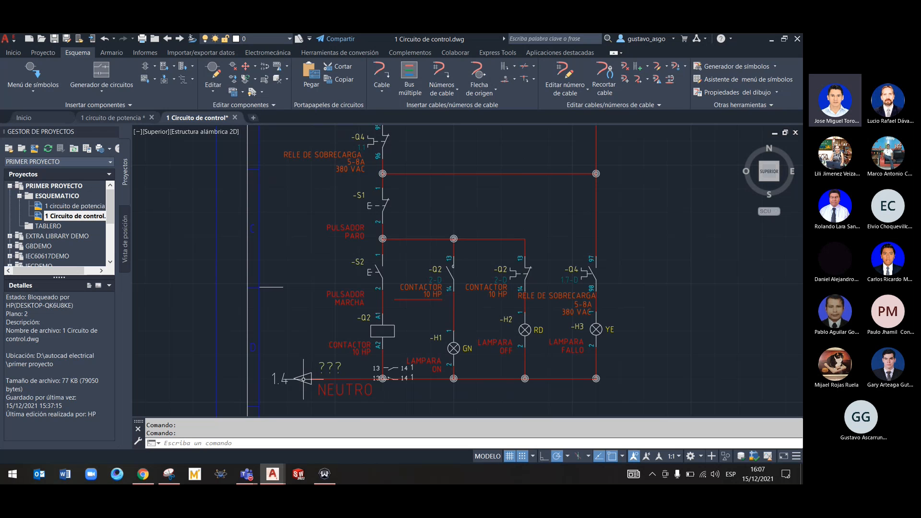
right_click(303, 379)
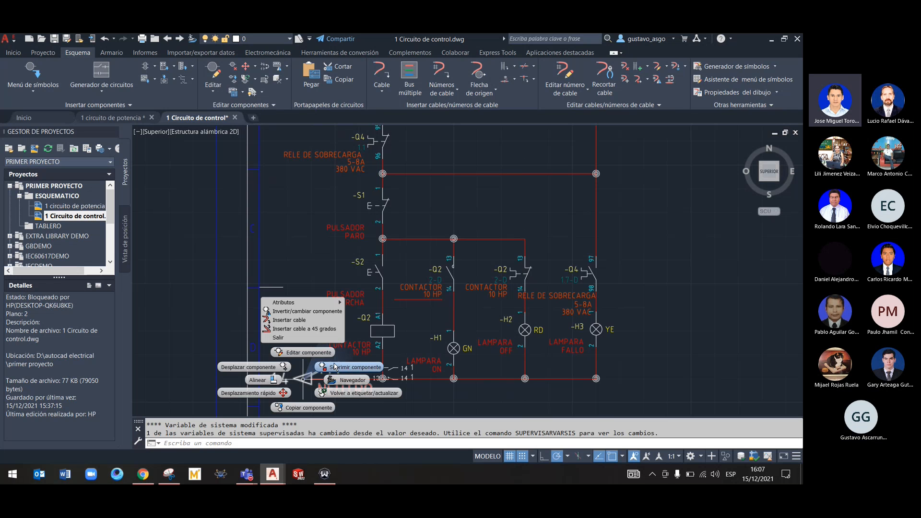
click(355, 367)
middle_click(315, 309)
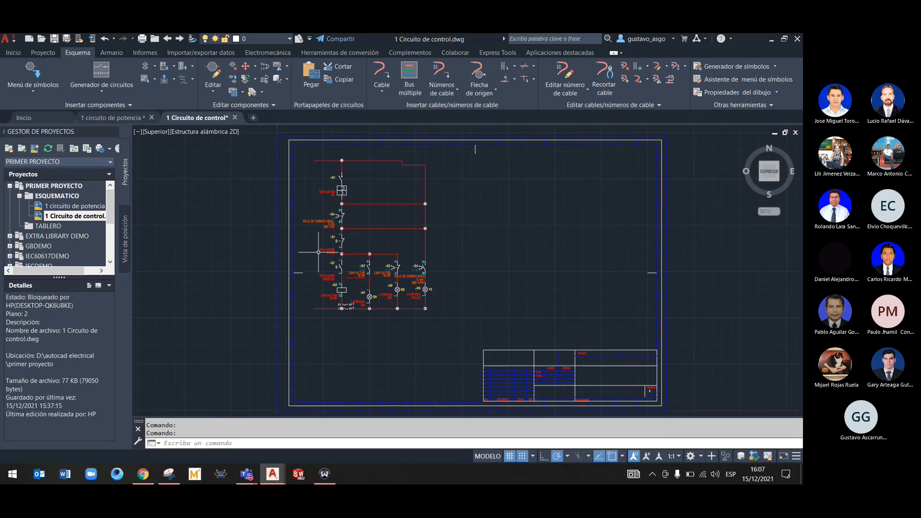
In the 1 circuito de potencia drawing, start a source signal arrow at the right end of the uppermost line with code 1
click(121, 120)
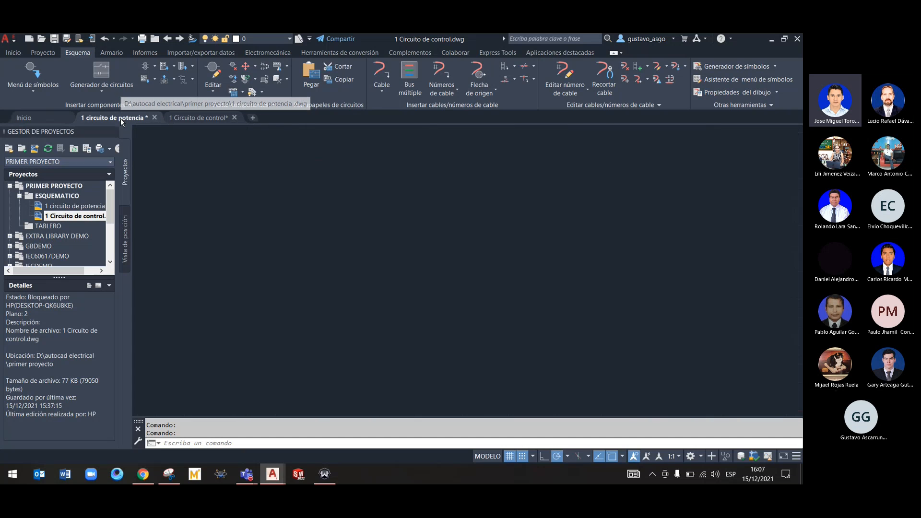
scroll(422, 240, up, 2)
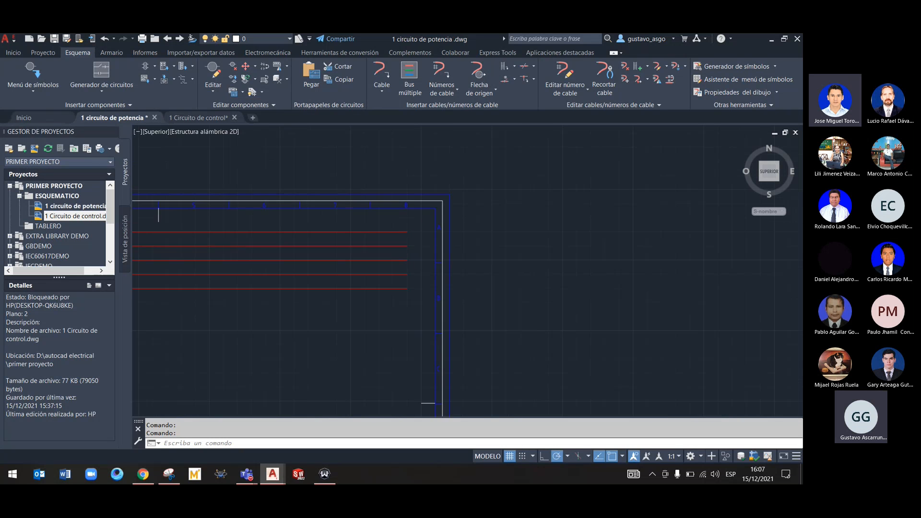
right_click(397, 222)
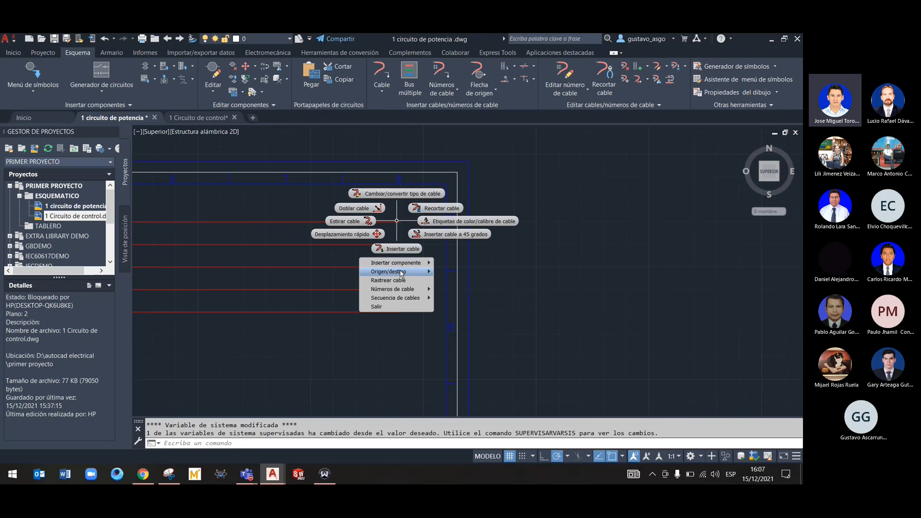
mouse_move(402, 273)
click(451, 272)
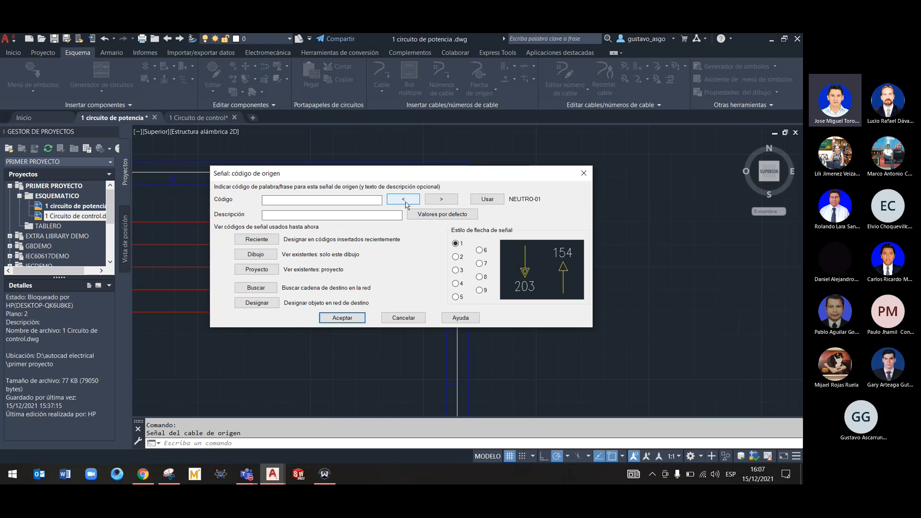
click(487, 201)
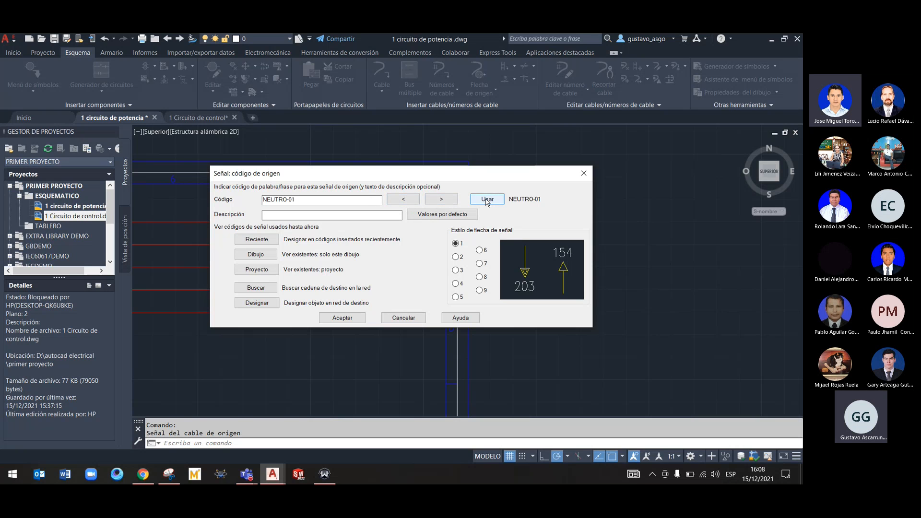
double_click(308, 202)
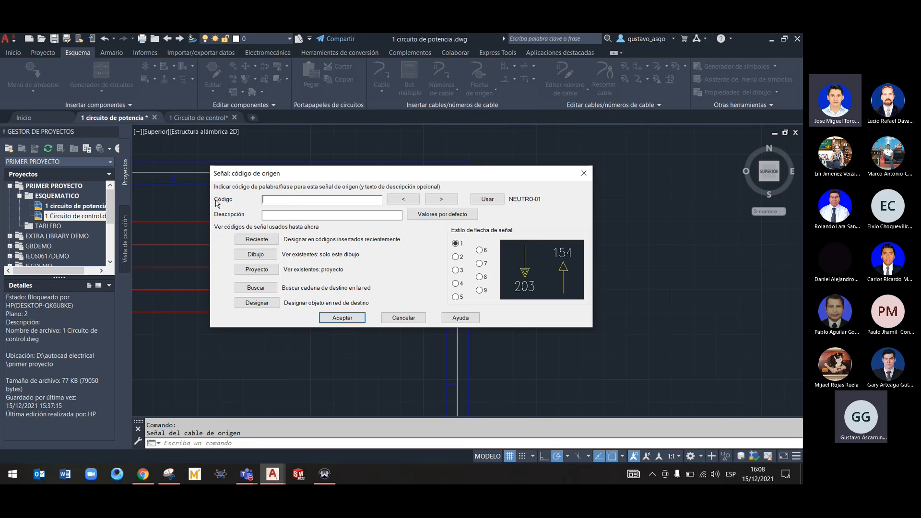
click(443, 202)
click(442, 202)
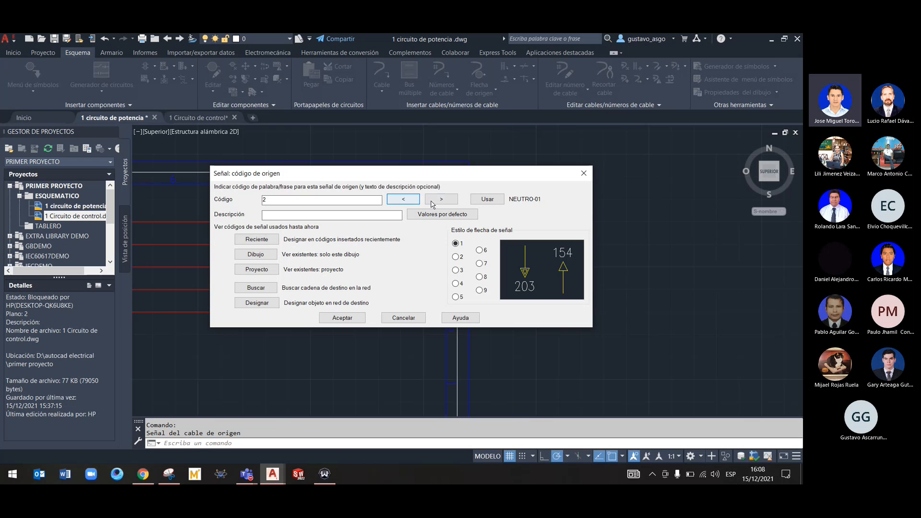
click(404, 199)
Describe the source arrow as FASE R and place it without a matching destination arrow
click(339, 216)
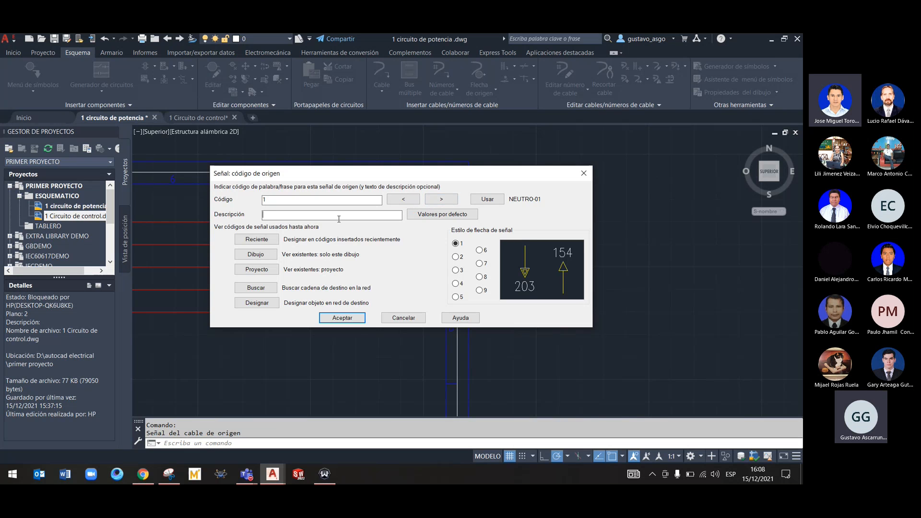
text(FAse)
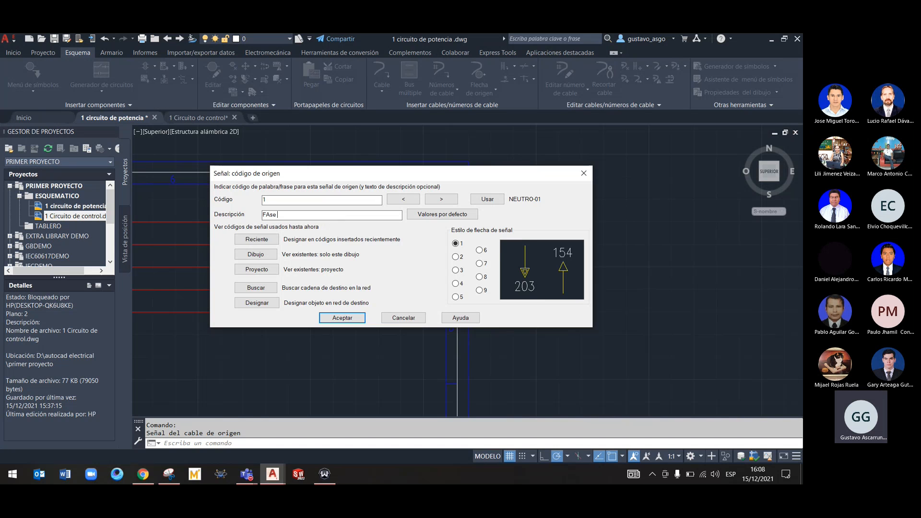
click(339, 318)
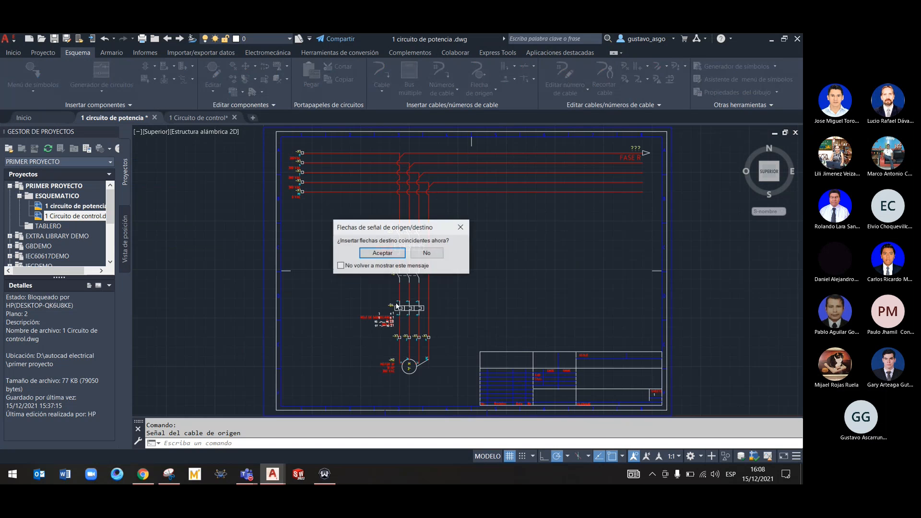
click(382, 253)
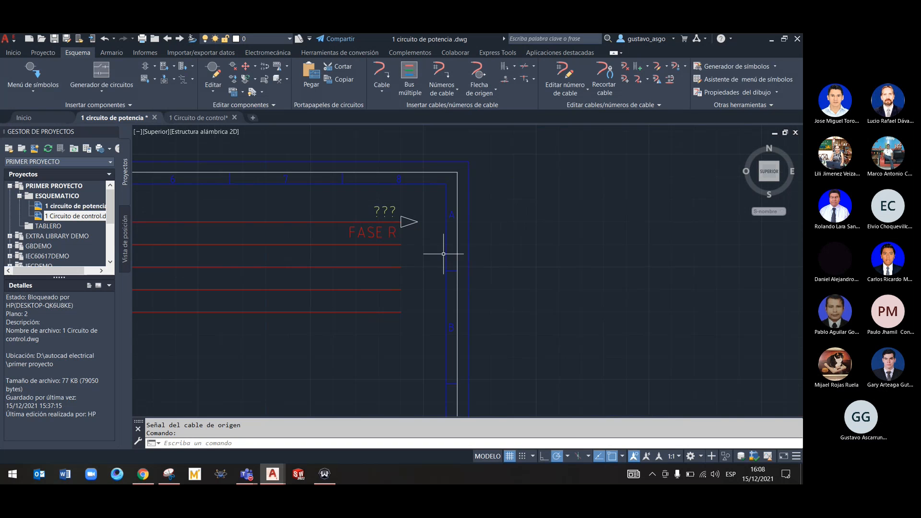
Insert a source signal arrow described as NEUTRO at the right end of the fourth line, without a matching destination arrow
middle_drag(424, 289, 422, 226)
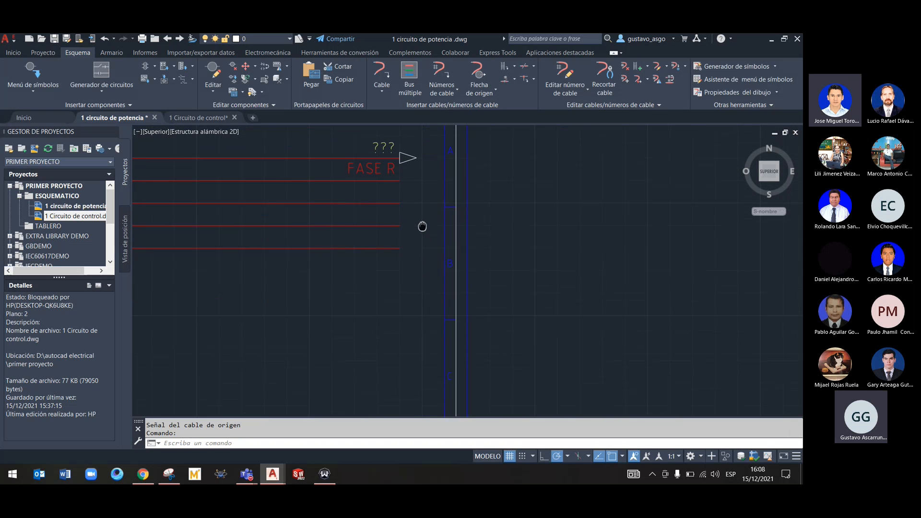
right_click(397, 228)
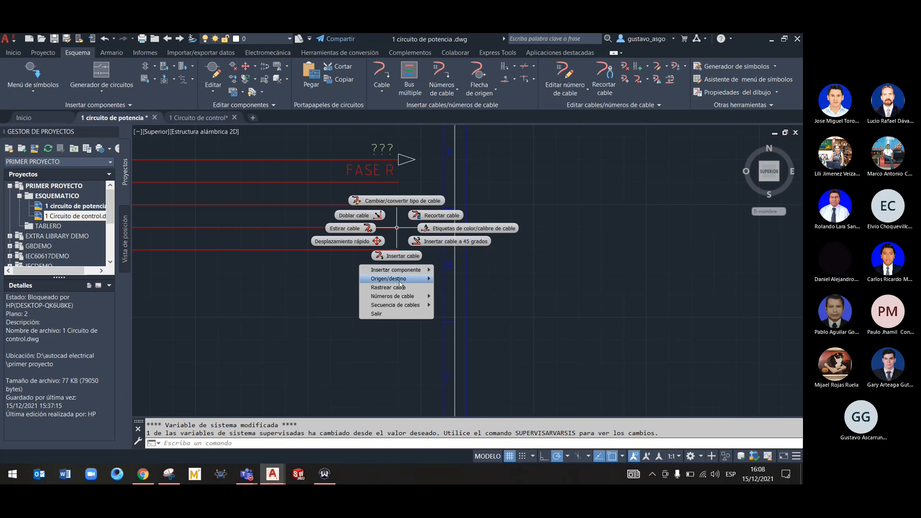
mouse_move(401, 280)
click(462, 280)
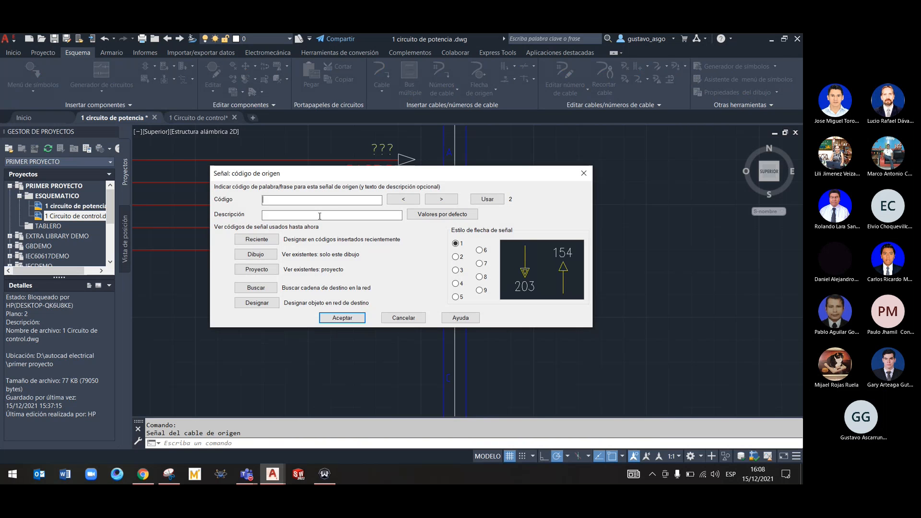
click(436, 201)
click(341, 214)
text(Nuetro)
click(356, 319)
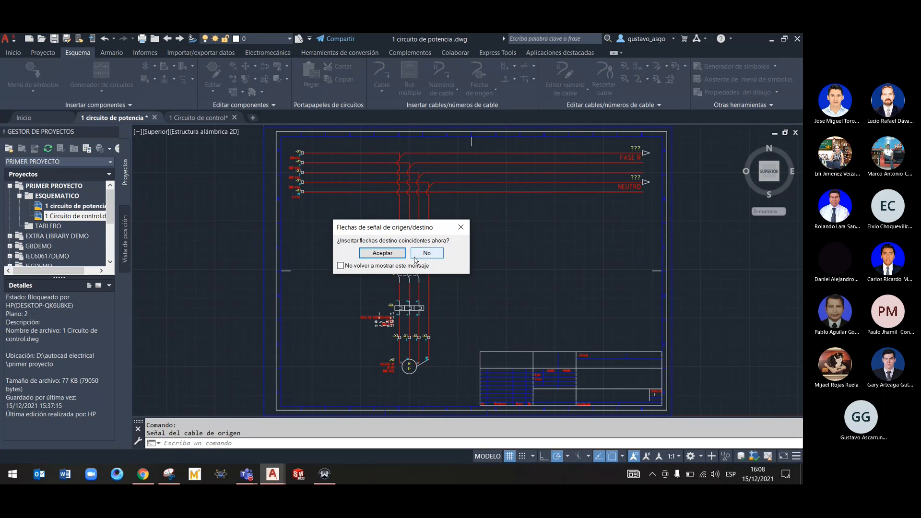
click(426, 253)
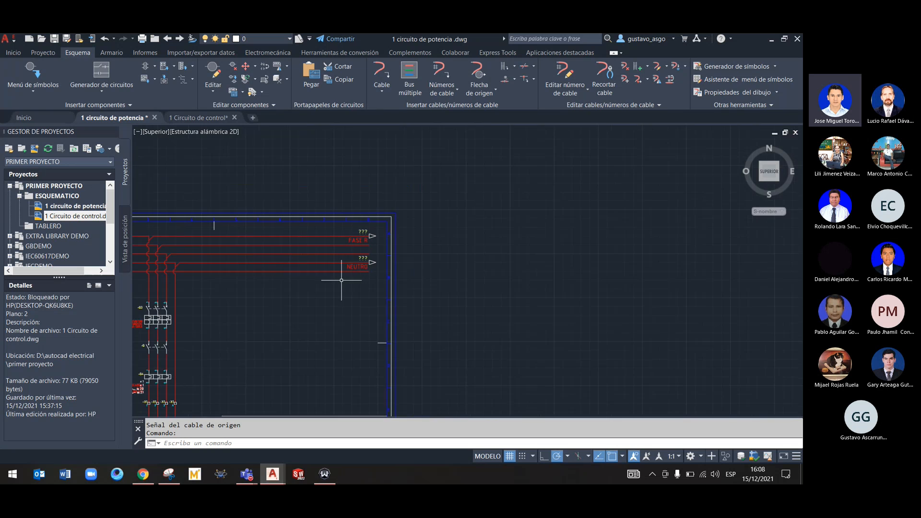
In the 1 Circuito de control drawing, insert a destination arrow on the uppermost line using project signal code 18A, FASE R
click(207, 118)
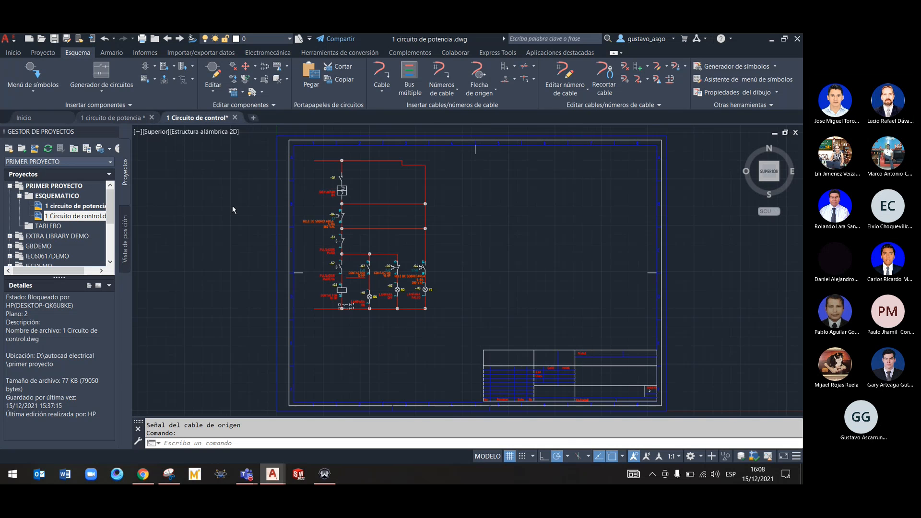
scroll(305, 180, up, 2)
scroll(316, 211, up, 2)
middle_drag(306, 180, 317, 262)
right_click(326, 231)
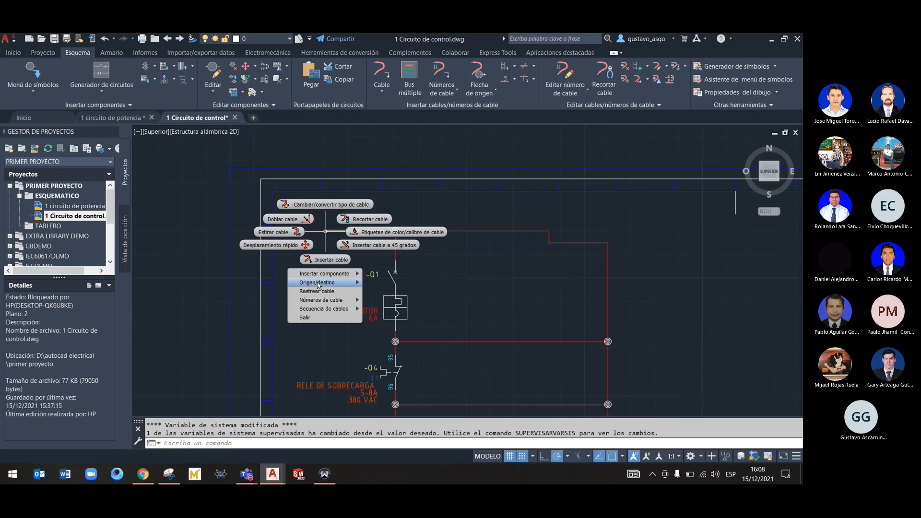
mouse_move(336, 283)
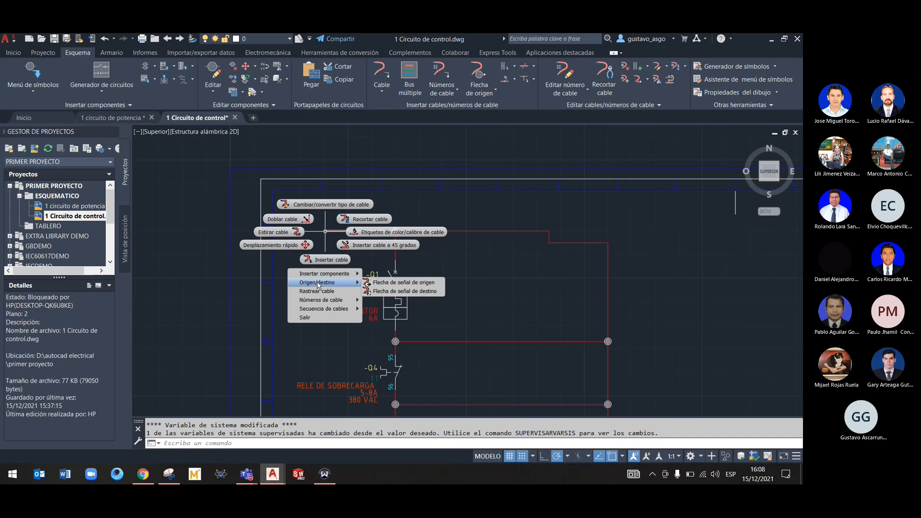
click(406, 292)
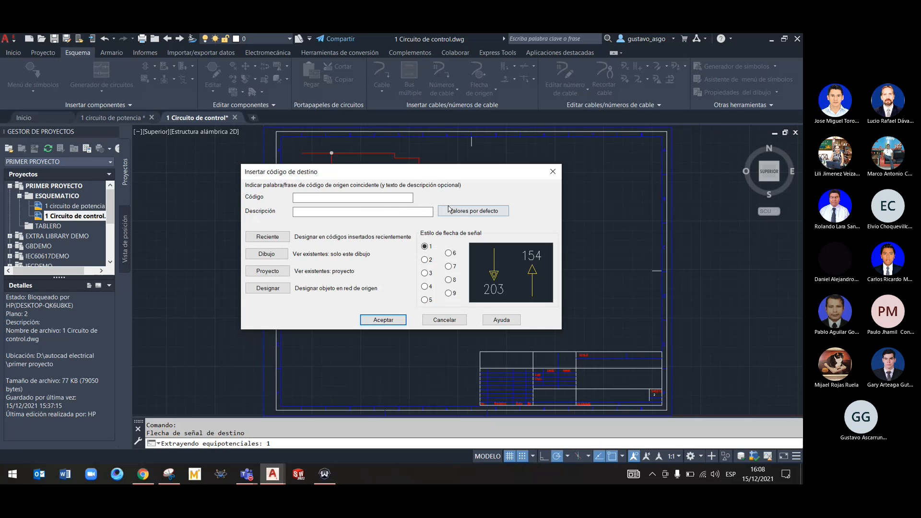
click(267, 271)
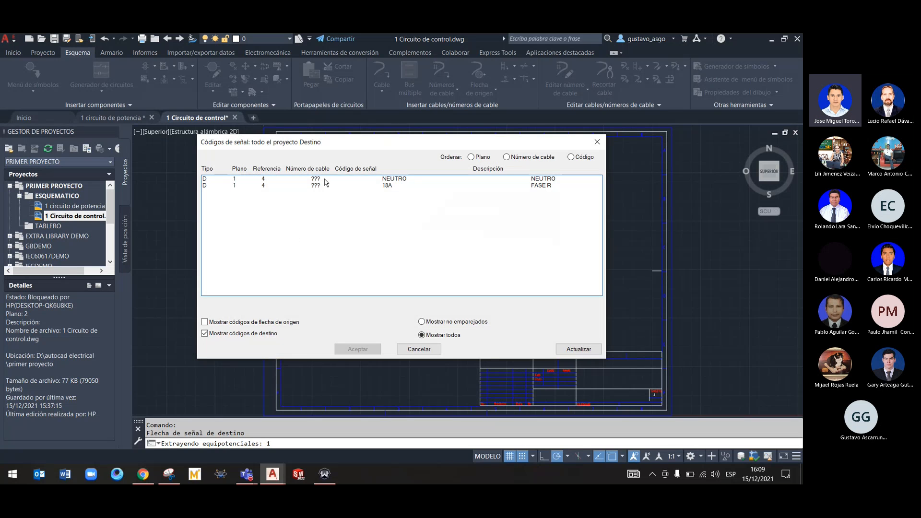
click(319, 186)
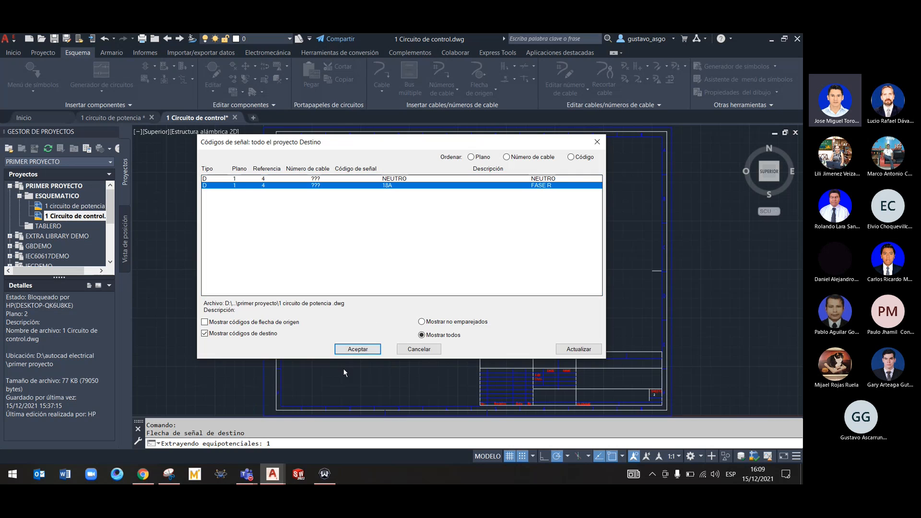
click(358, 348)
click(383, 320)
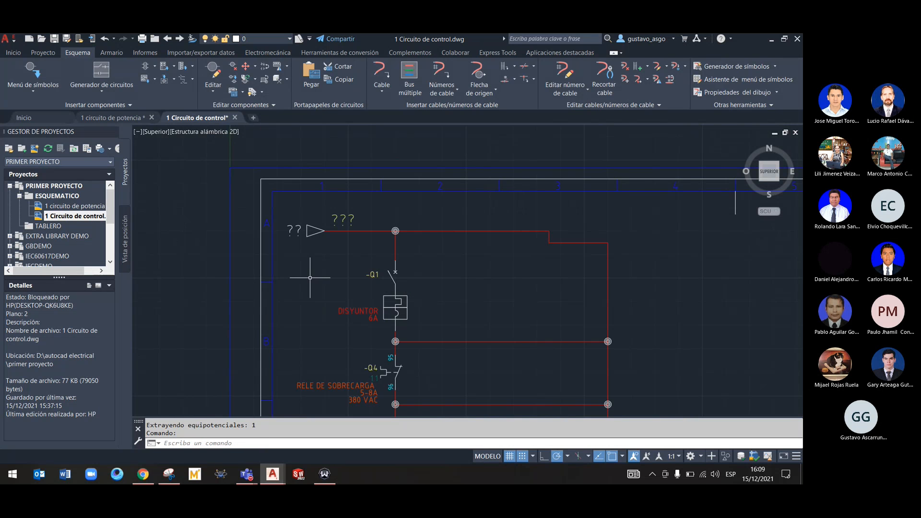
Compare the new destination arrow with the source arrows in the power drawing and inspect its signal code, sheet and reference data
scroll(316, 270, up, 4)
scroll(323, 251, down, 4)
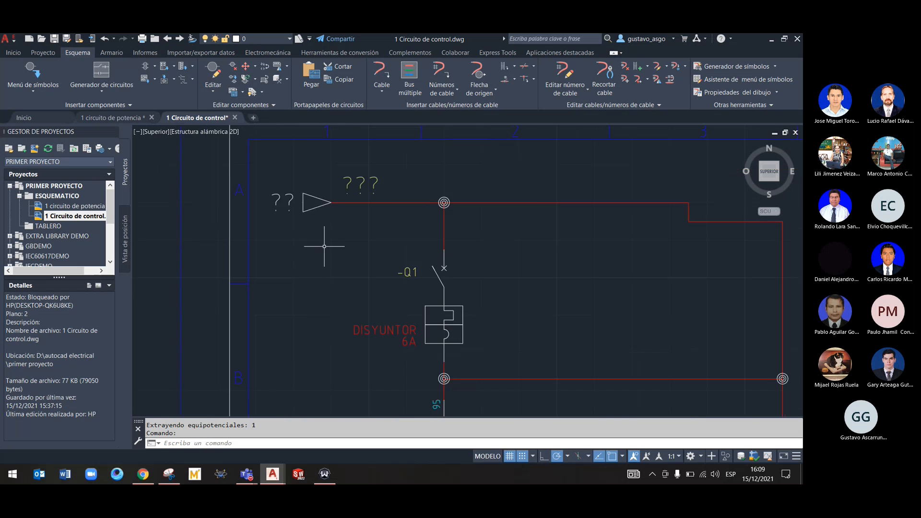
middle_drag(325, 247, 330, 287)
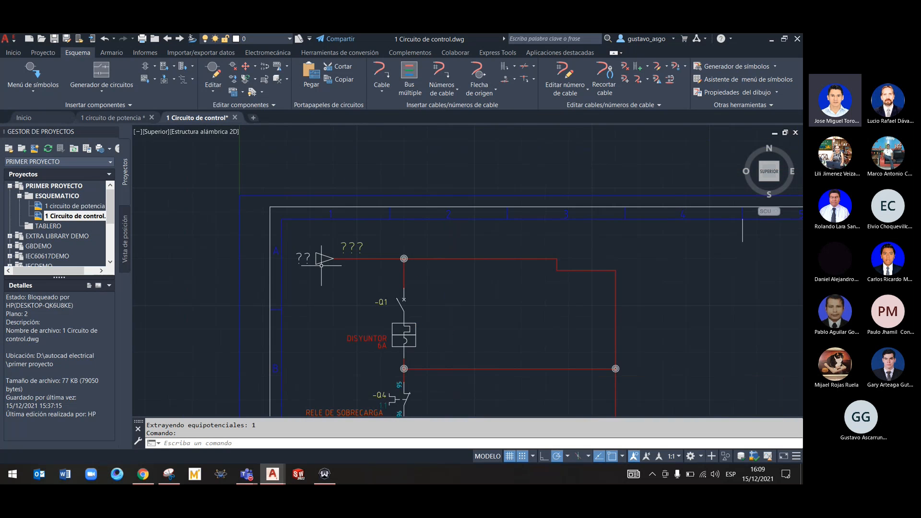
click(125, 120)
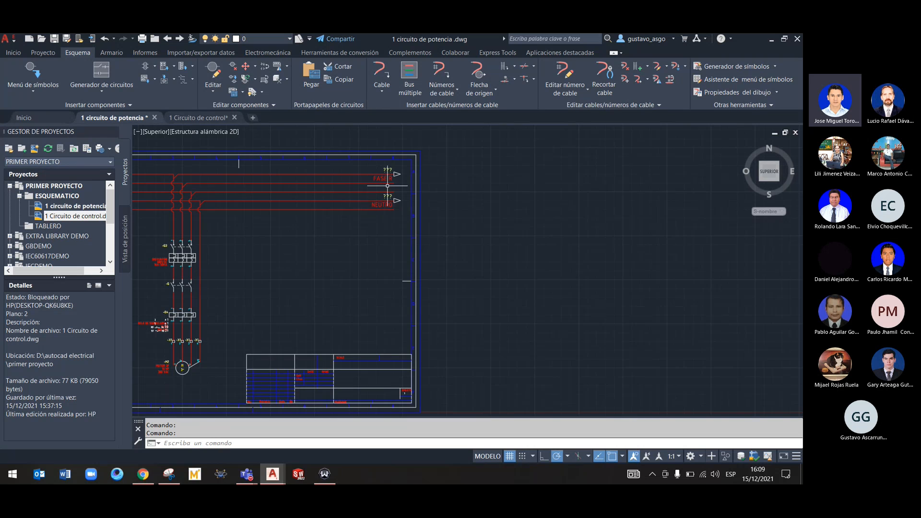
scroll(395, 184, up, 5)
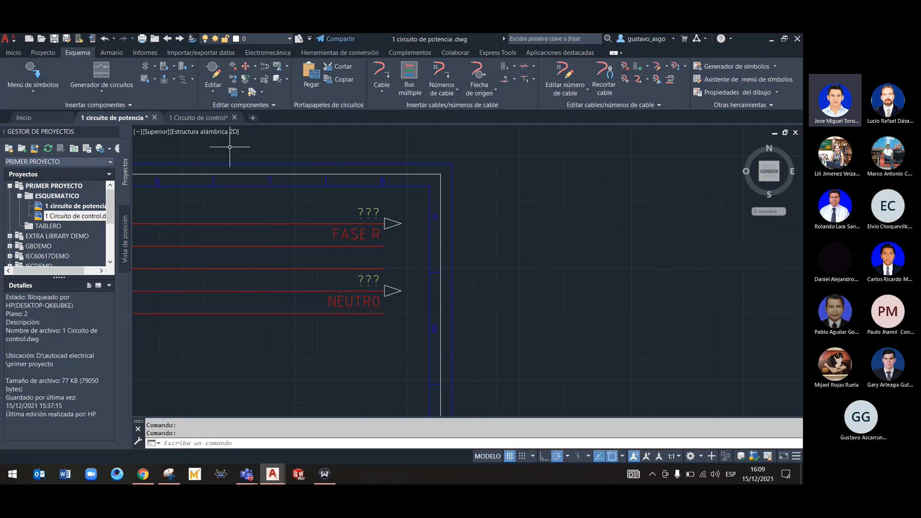
click(198, 119)
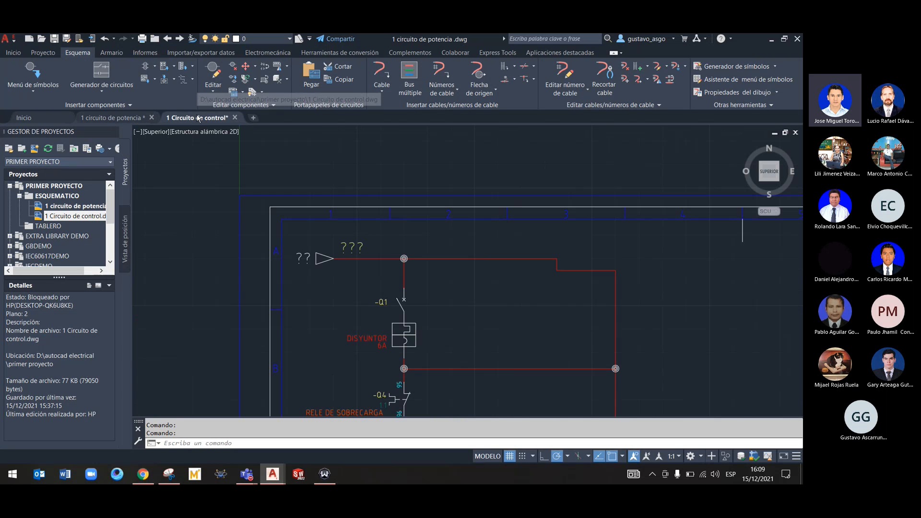
scroll(333, 273, up, 4)
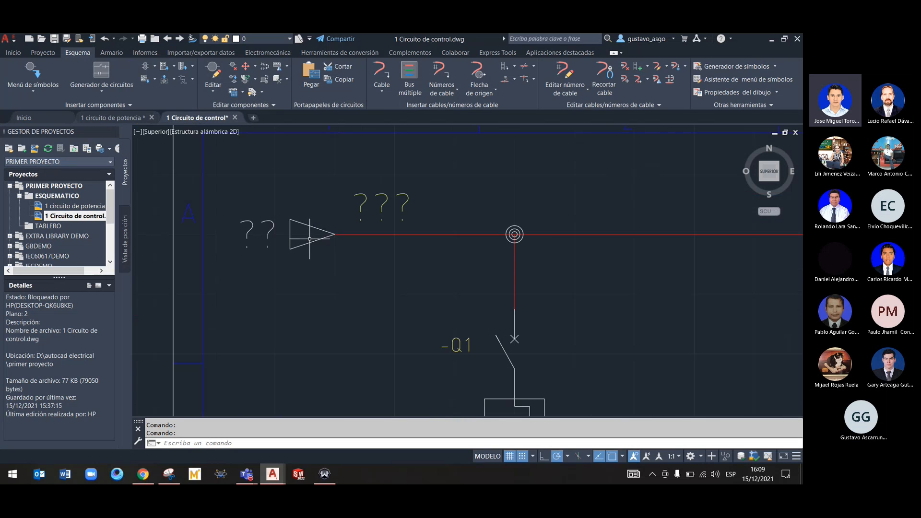
right_click(310, 239)
click(306, 207)
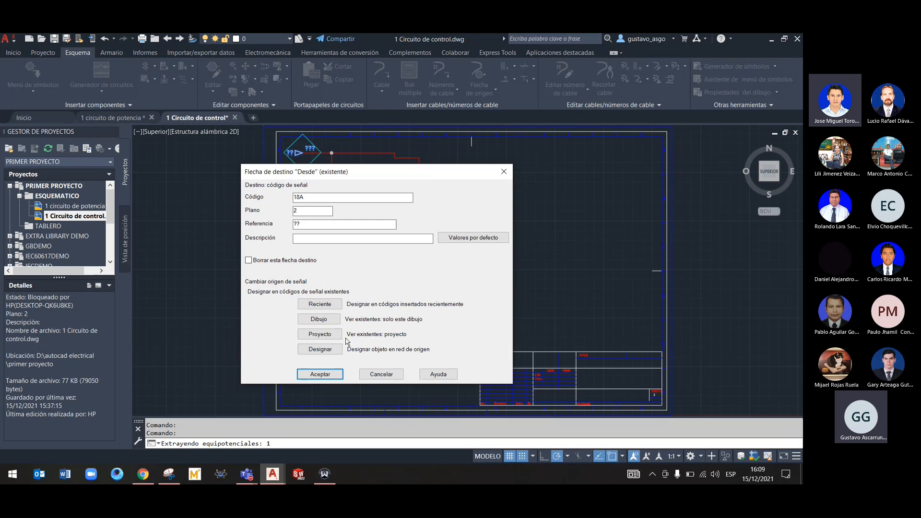
click(390, 375)
Insert a destination signal arrow at the start of the lowermost control line, using project signal code NEUTRO with description NEUTRO
scroll(391, 317, down, 10)
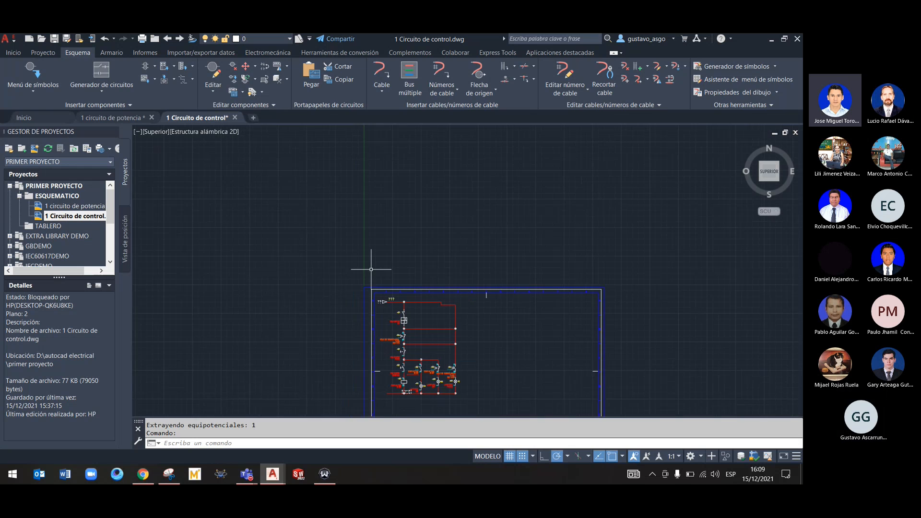
scroll(433, 345, up, 5)
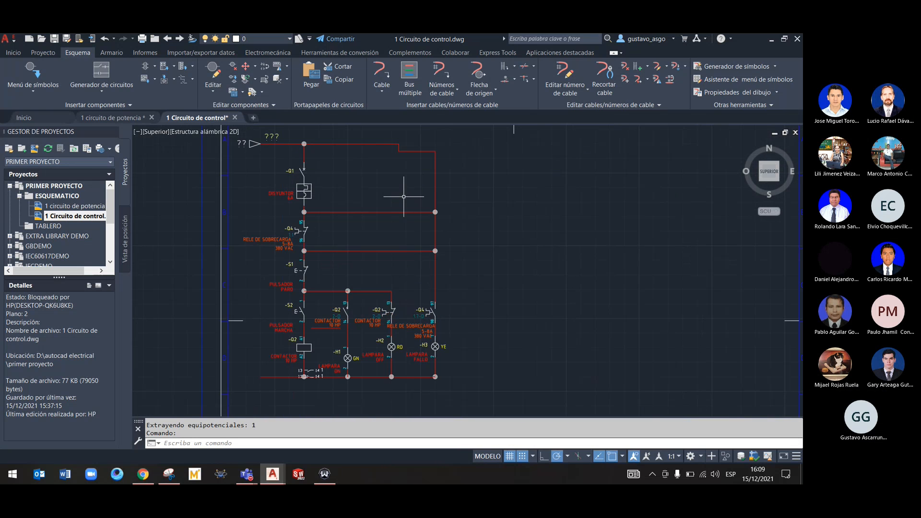
middle_drag(404, 196, 417, 212)
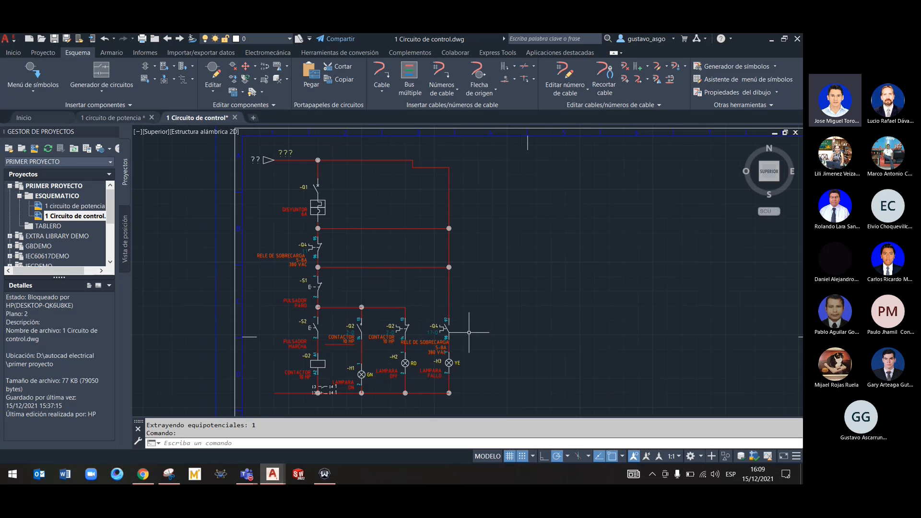
middle_drag(283, 336, 287, 183)
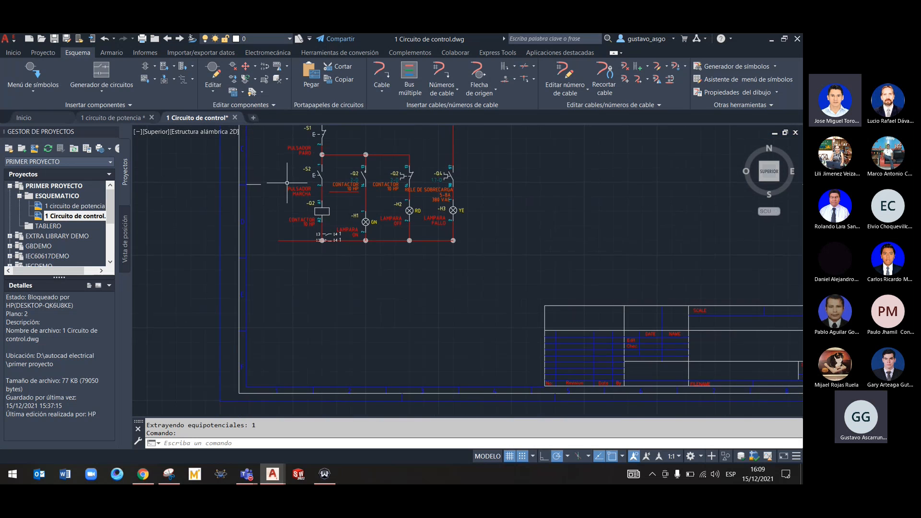
scroll(273, 249, up, 6)
right_click(299, 214)
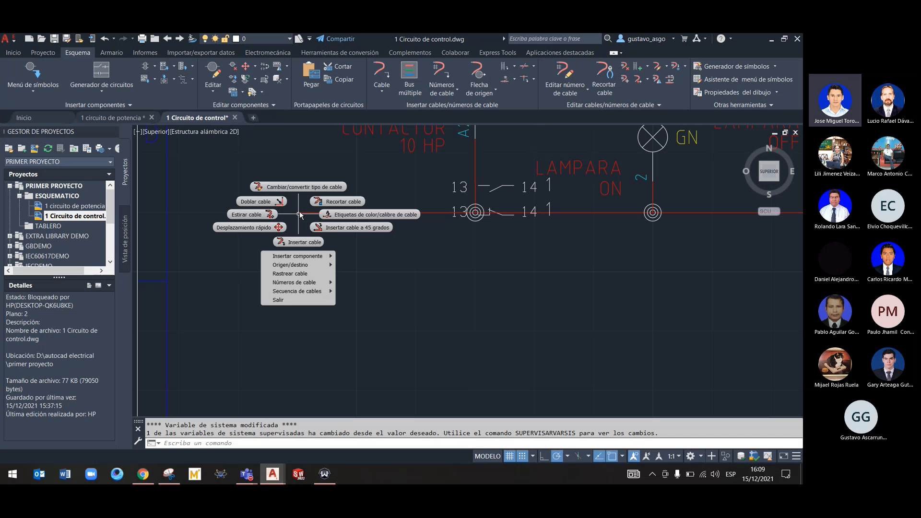
mouse_move(314, 267)
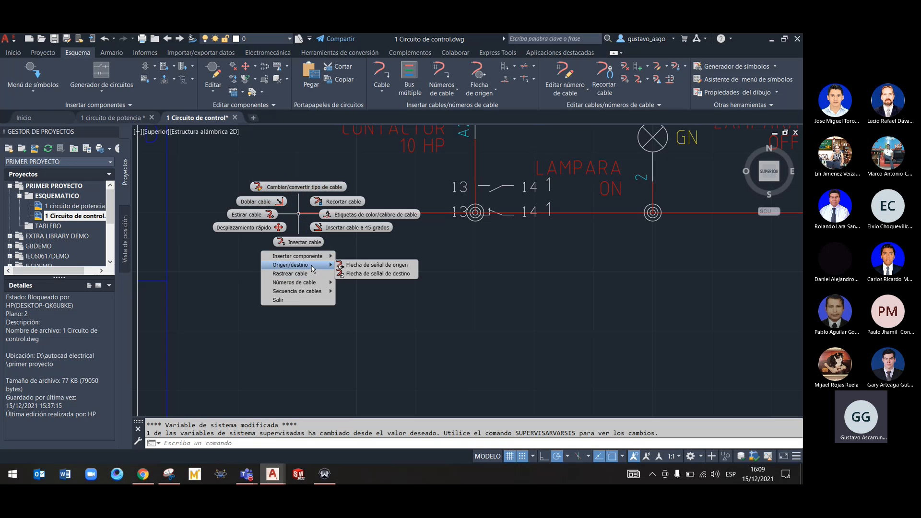
click(354, 275)
click(285, 270)
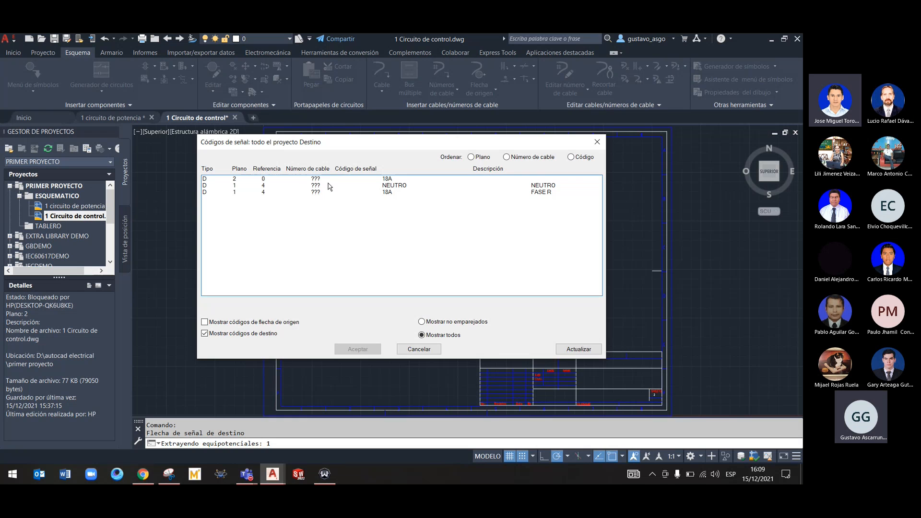
click(328, 185)
click(366, 349)
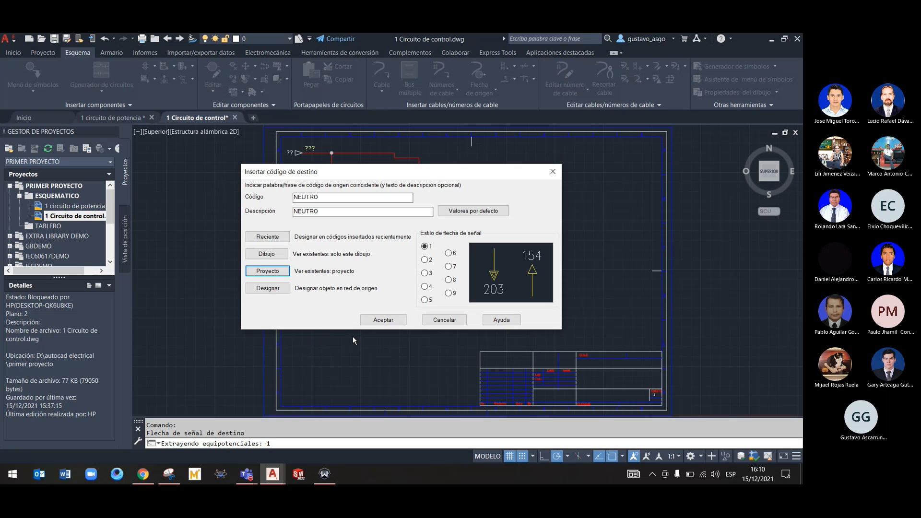
click(382, 319)
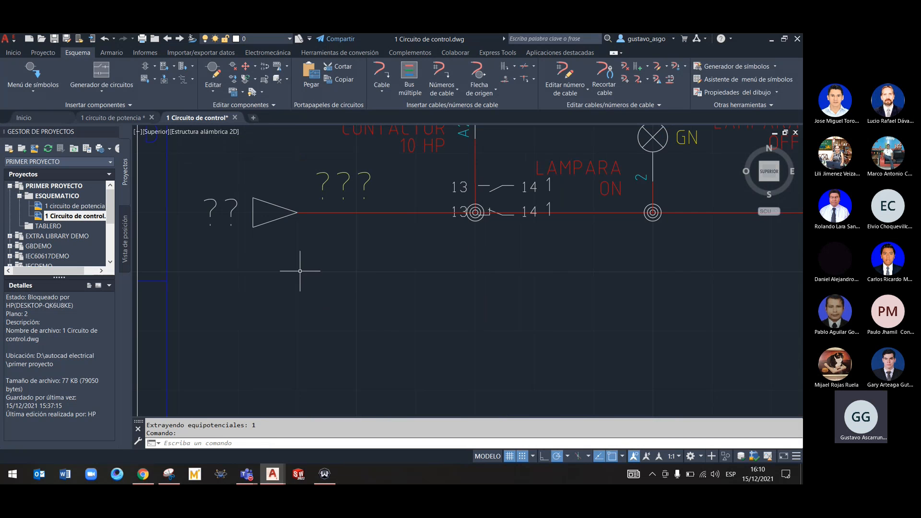
scroll(304, 264, down, 4)
middle_drag(305, 264, 316, 294)
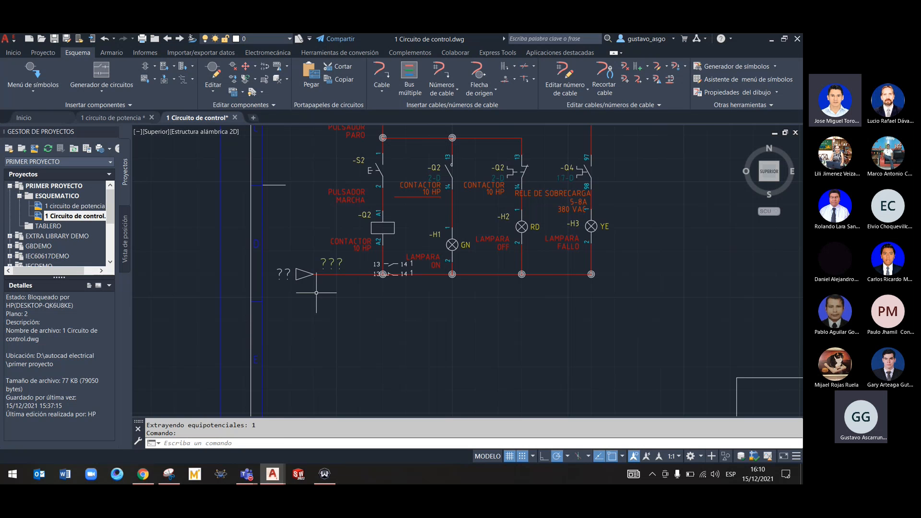
right_click(302, 275)
click(301, 250)
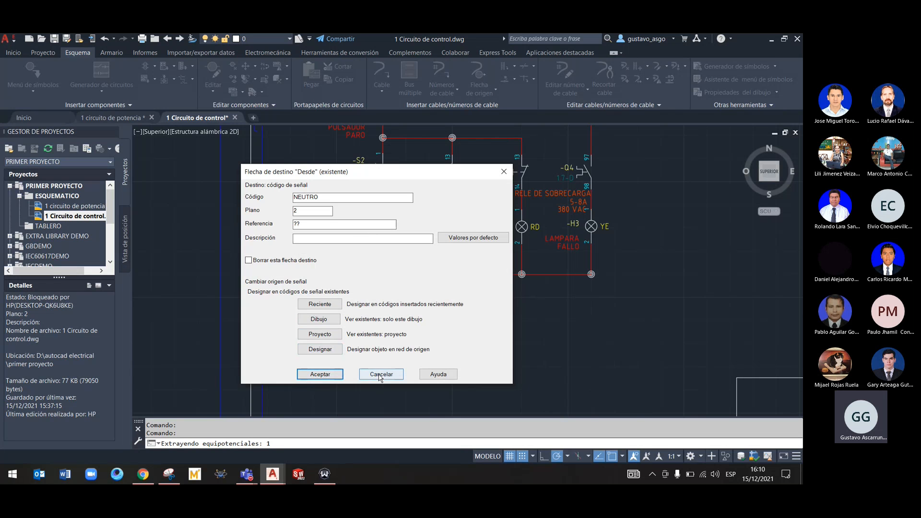
click(382, 375)
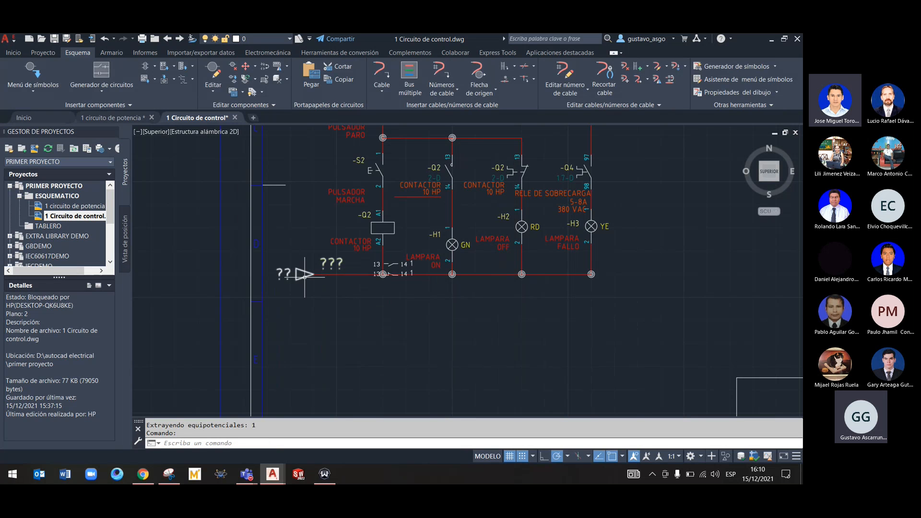
Edit the lowermost line's destination arrow, taking the sheet 1 NEUTRO signal from the project codes and changing its code to 2
right_click(304, 278)
click(302, 252)
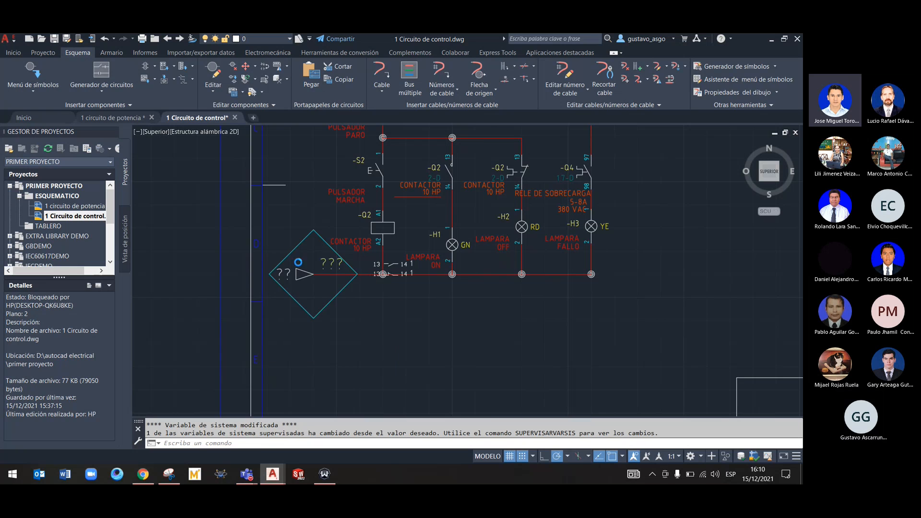
click(320, 334)
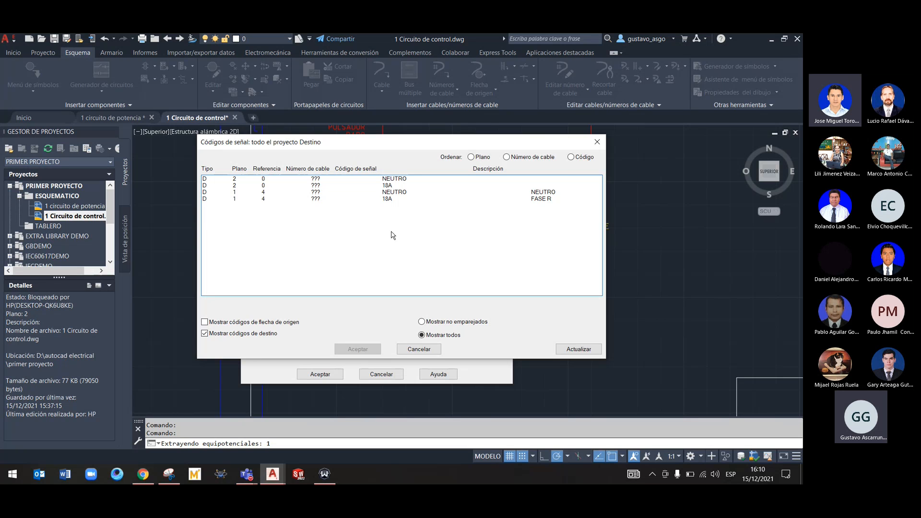
click(370, 192)
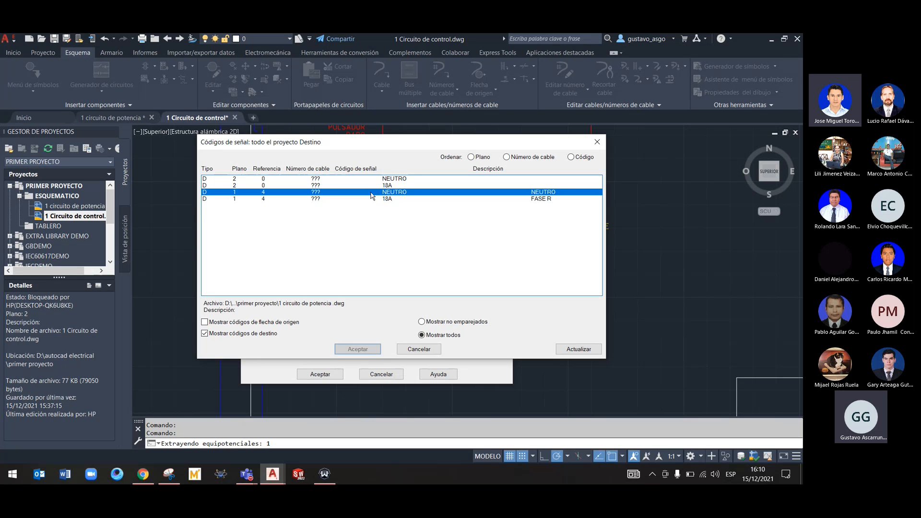
click(358, 349)
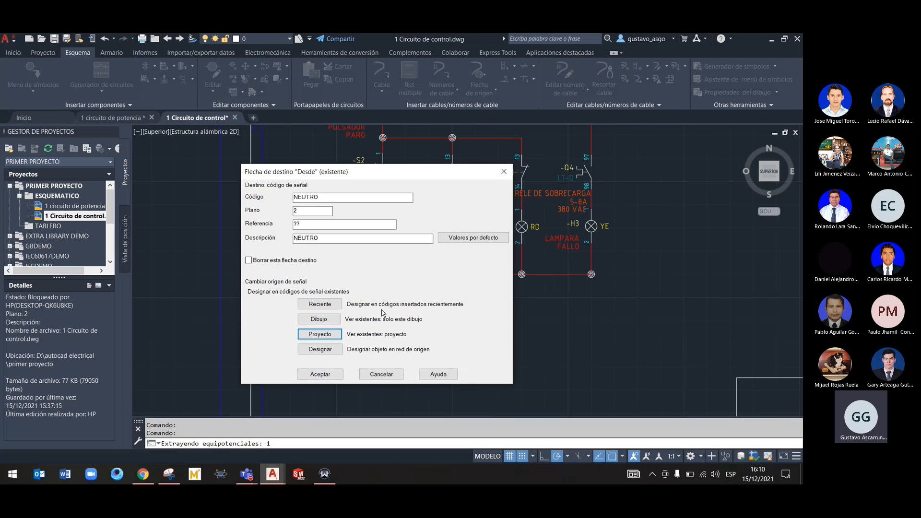
click(321, 197)
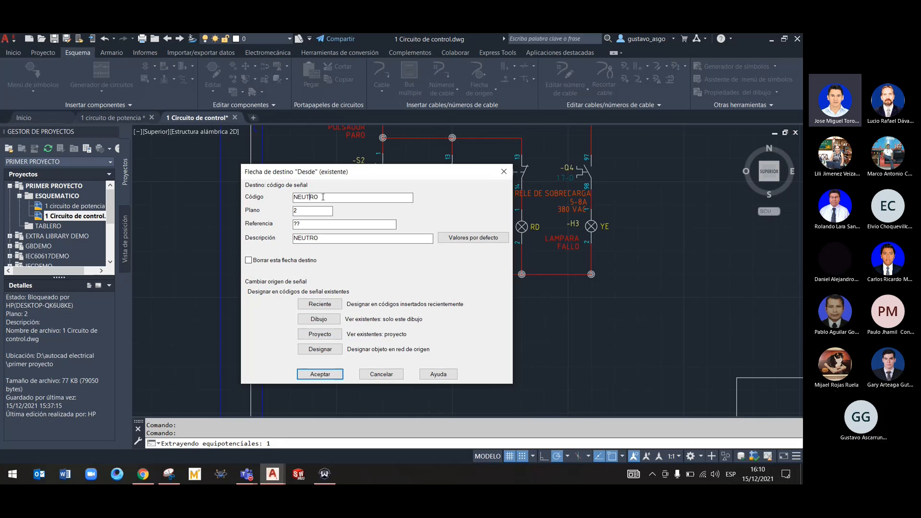
drag(324, 197, 288, 200)
key(BackSpace)
text(2)
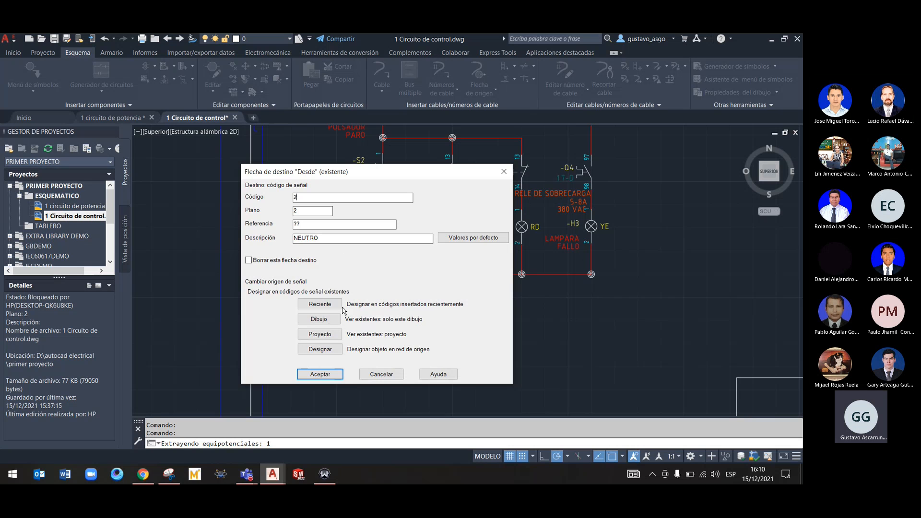
click(320, 375)
Edit the uppermost line's destination arrow, taking the sheet 1 FASE R signal from the project codes and changing its code to 1
scroll(340, 313, down, 2)
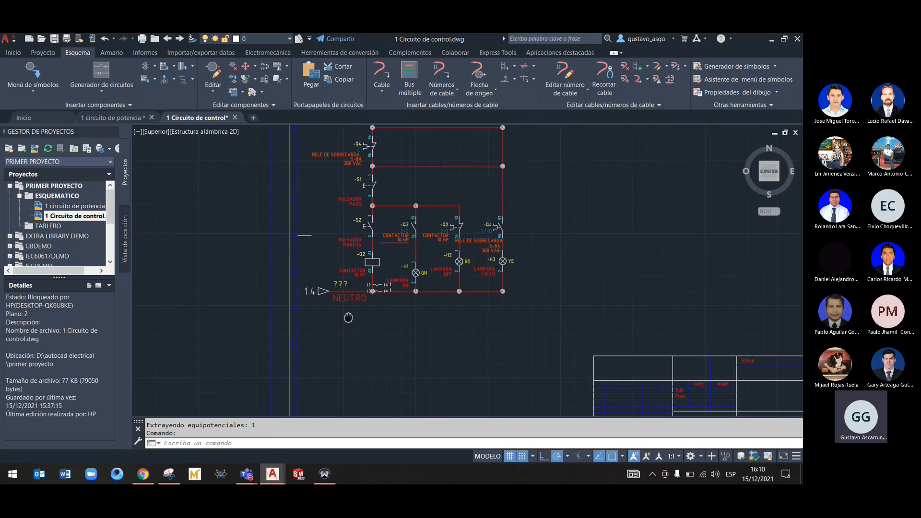
middle_drag(343, 315, 352, 343)
middle_drag(349, 187, 350, 361)
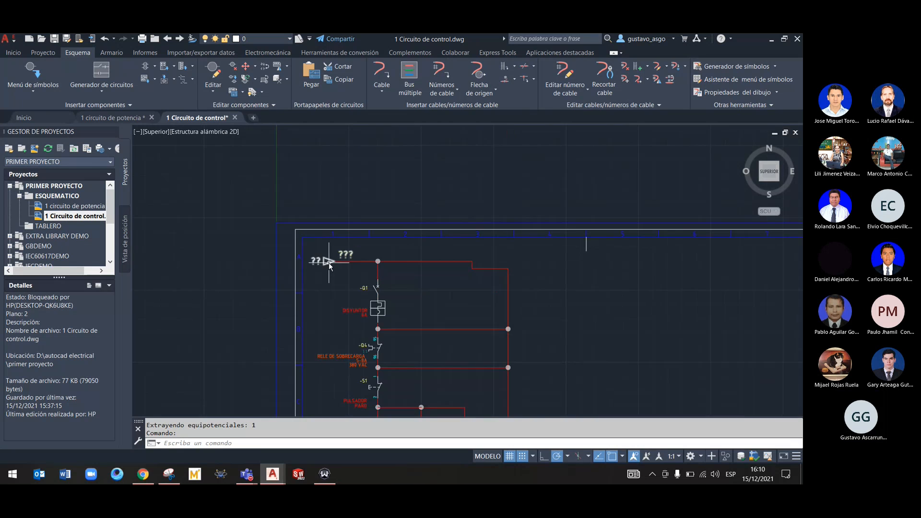
right_click(328, 262)
click(330, 234)
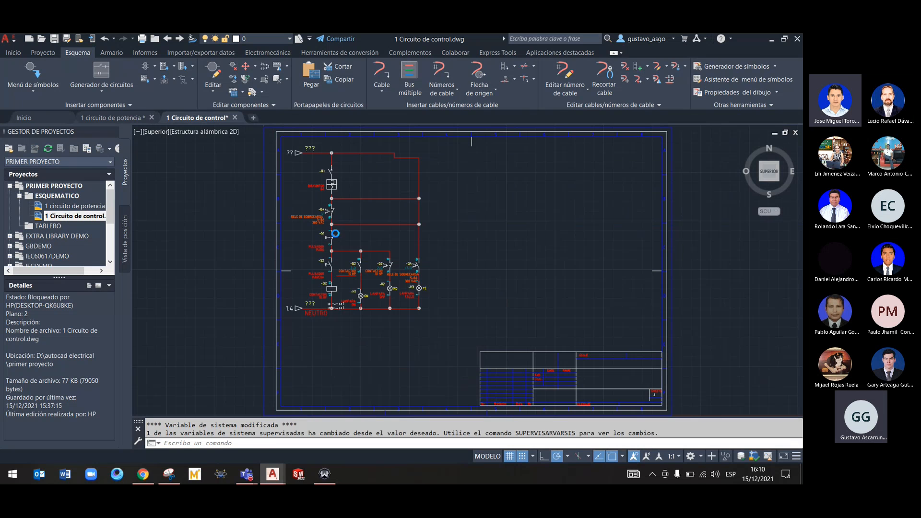
click(320, 335)
click(309, 206)
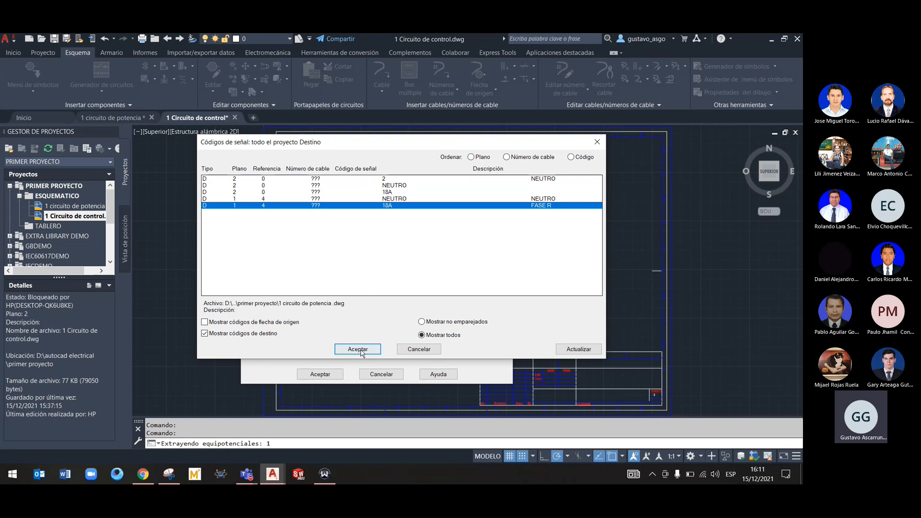
click(358, 349)
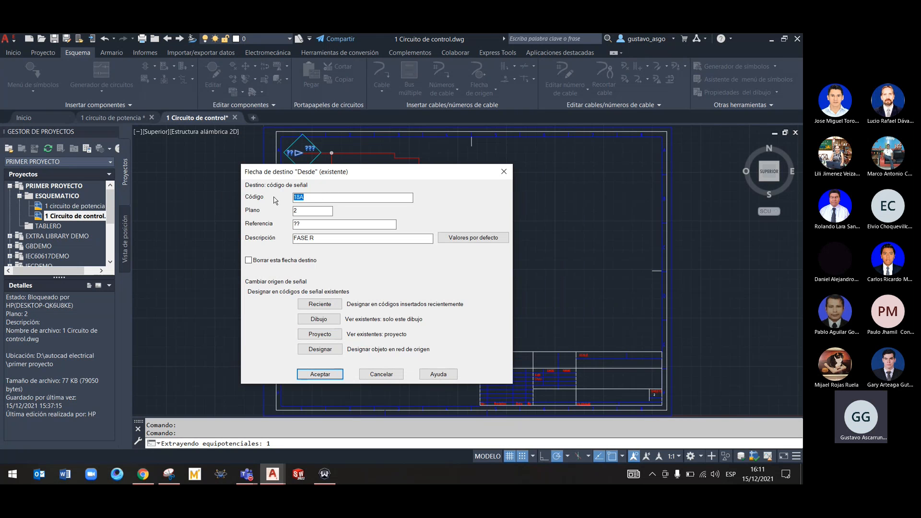
text(1)
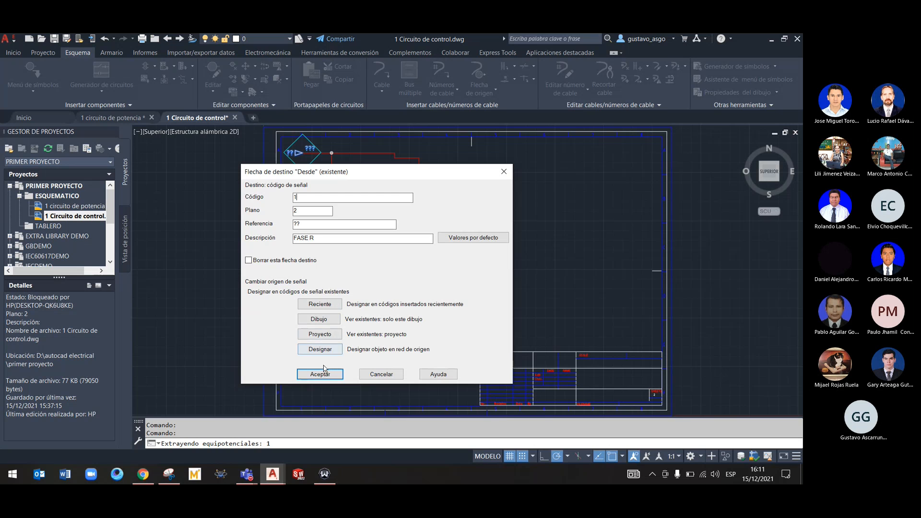
click(320, 374)
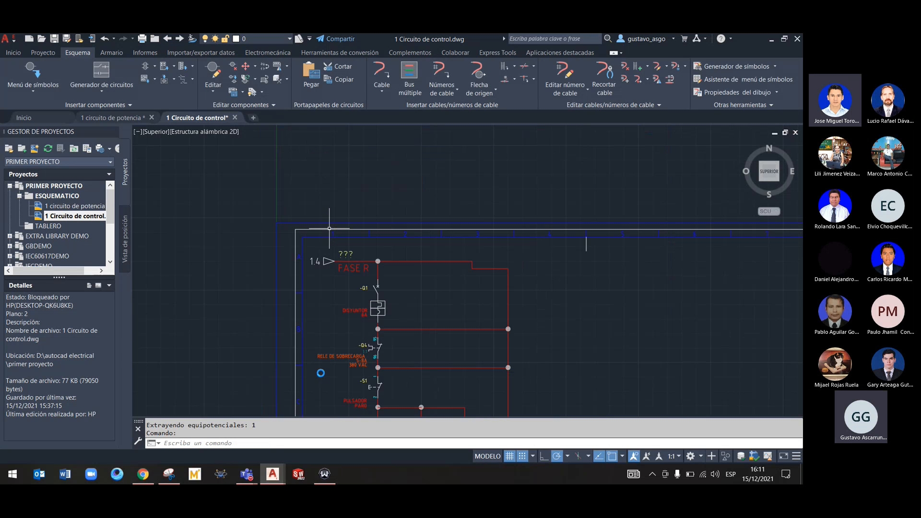
In the 1 circuito de potencia drawing, examine the FASE R source arrow's data and compare the destination signal codes used across the project
click(128, 120)
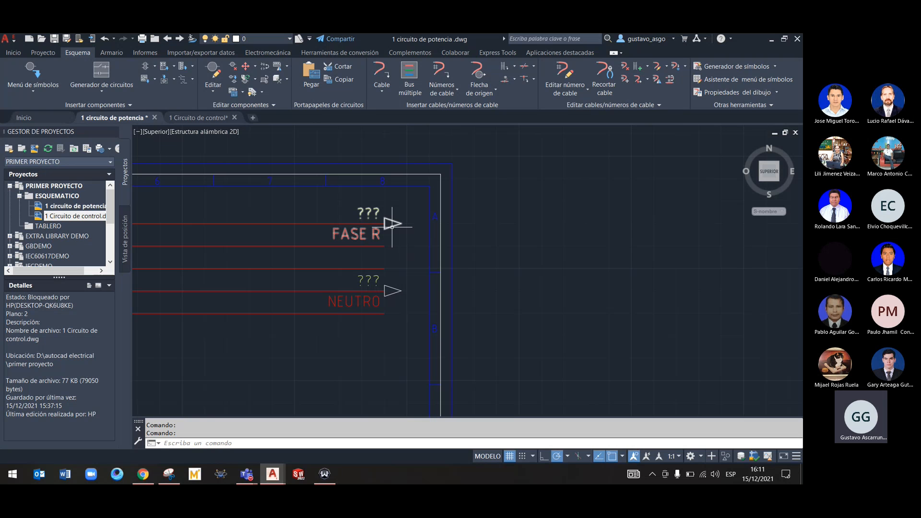
right_click(392, 225)
click(391, 201)
drag(362, 161, 518, 165)
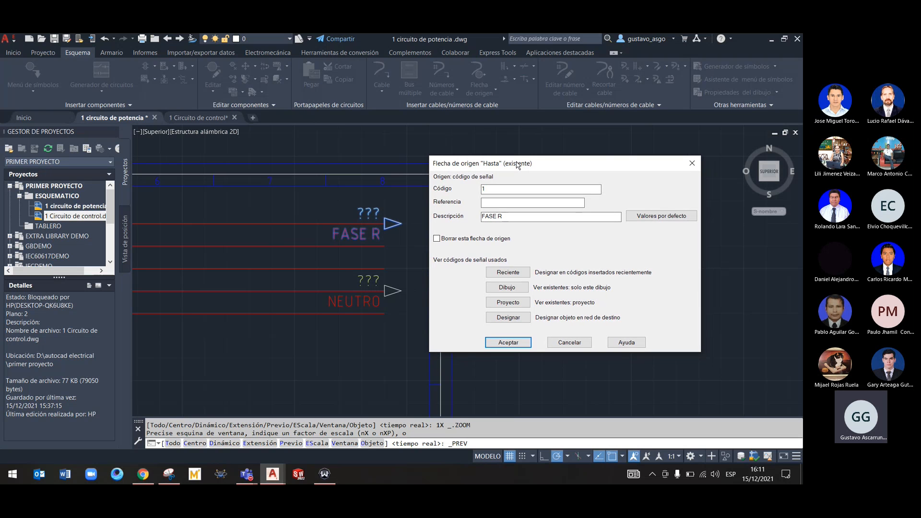
click(515, 303)
drag(407, 152, 630, 151)
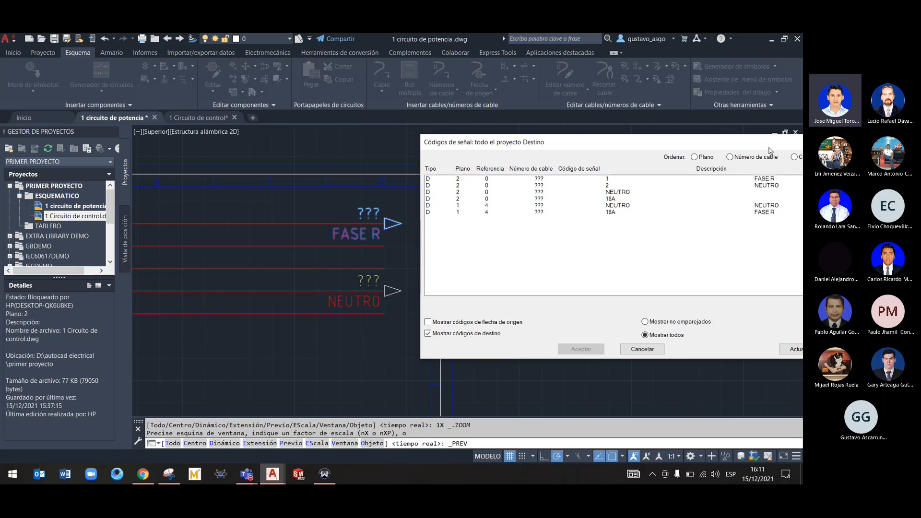
drag(770, 146, 611, 146)
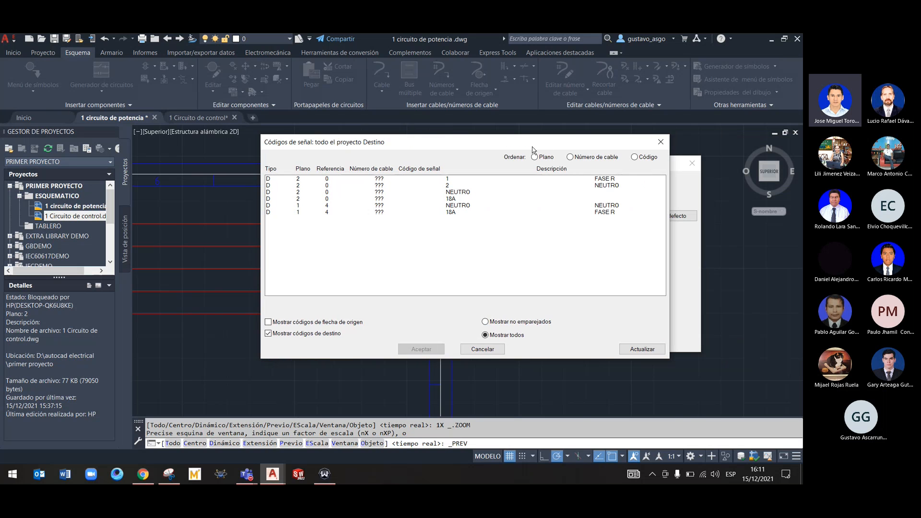
drag(532, 146, 596, 131)
click(387, 195)
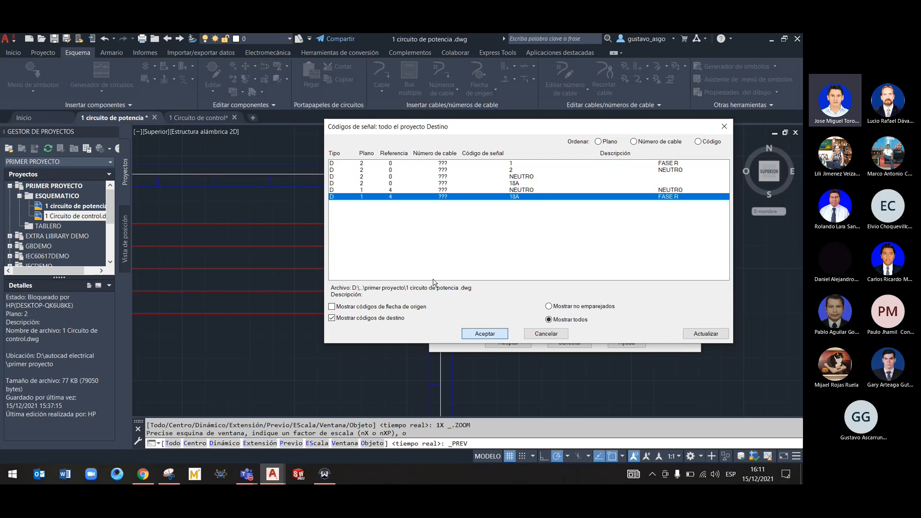
click(402, 162)
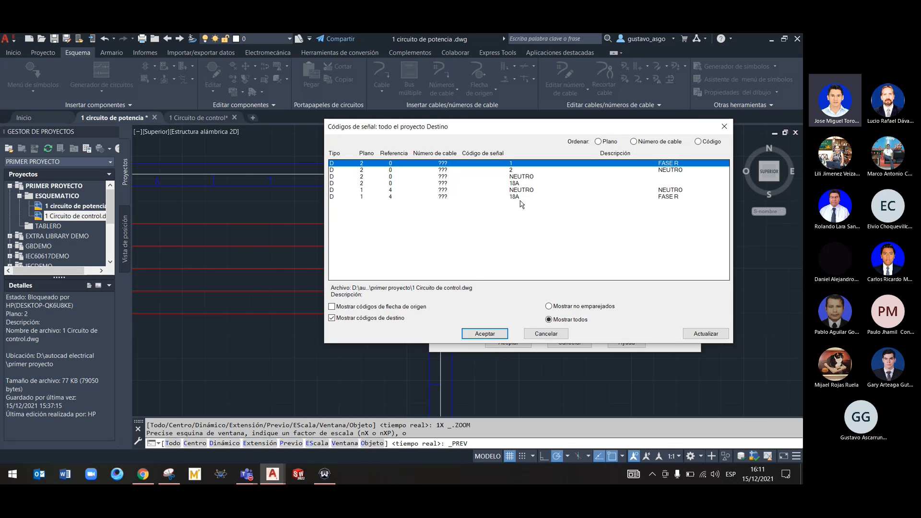
click(529, 336)
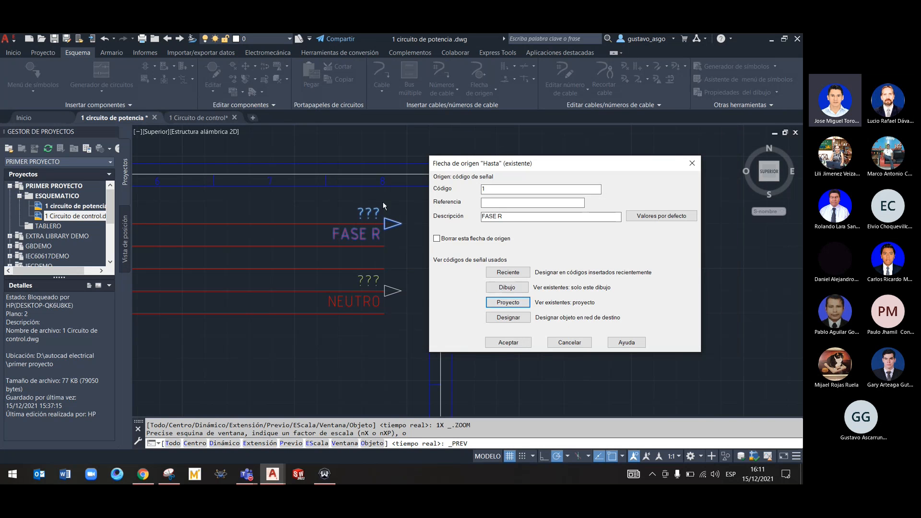
Edit the FASE R source arrow, taking the sheet 1 FASE R signal from the project codes and changing its code to 1
drag(476, 166, 447, 145)
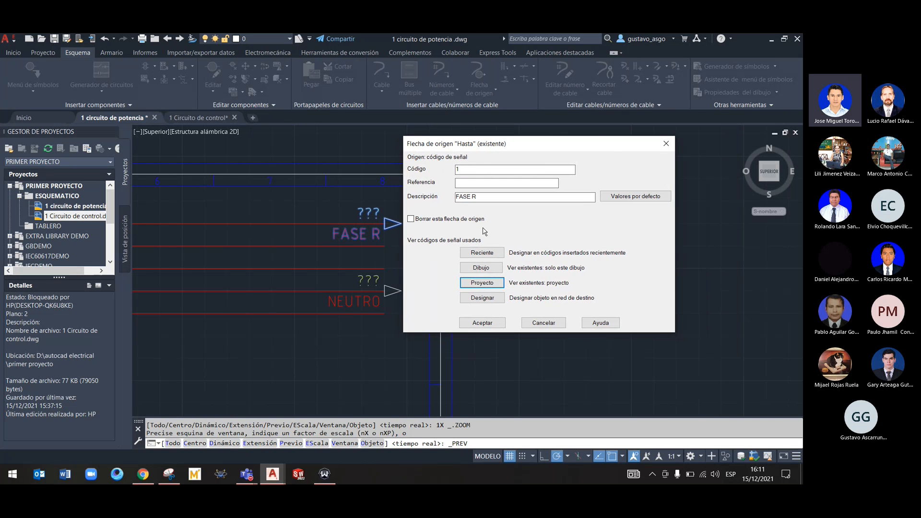
click(497, 282)
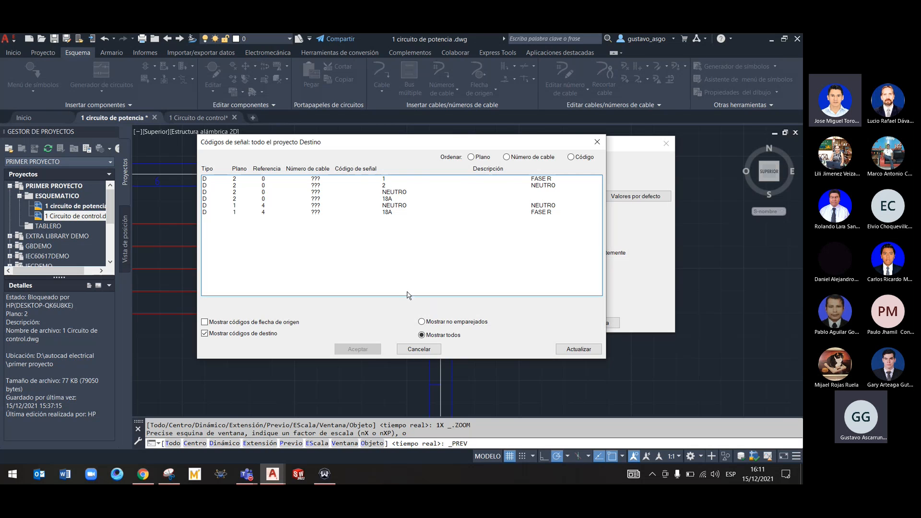
click(236, 207)
click(238, 213)
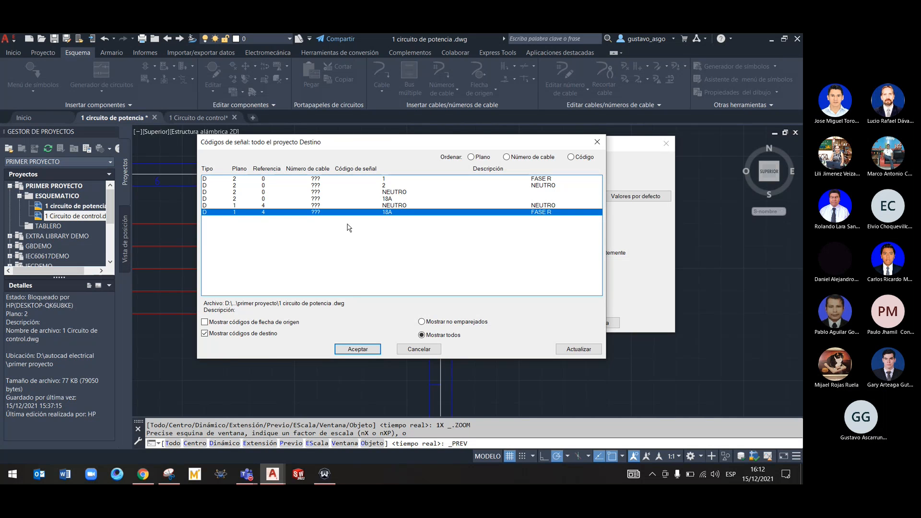
click(357, 349)
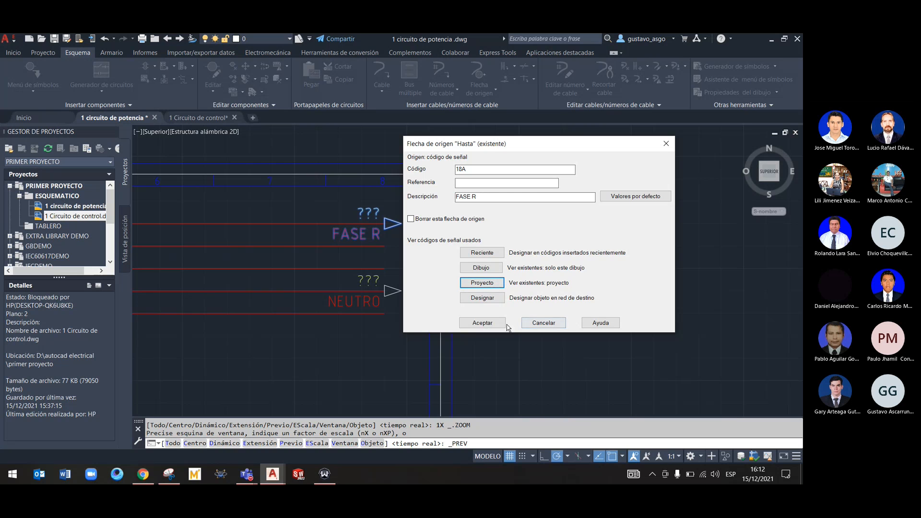
double_click(479, 170)
text(1)
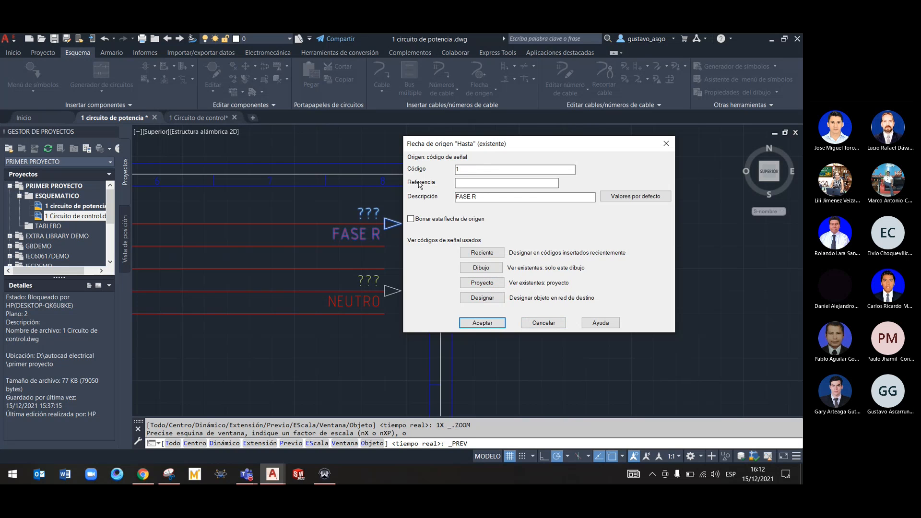
click(482, 323)
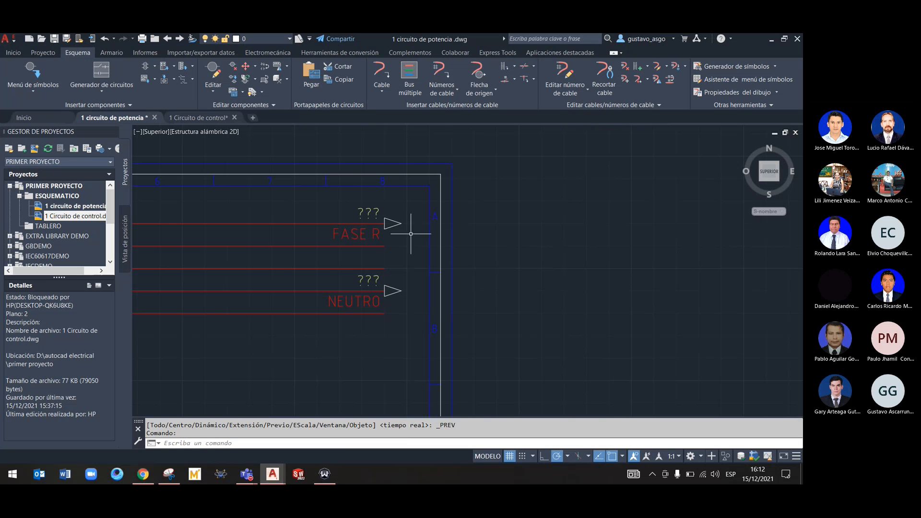
Open the FASE R source arrow for editing again and list the destination signal codes used across the project
right_click(386, 223)
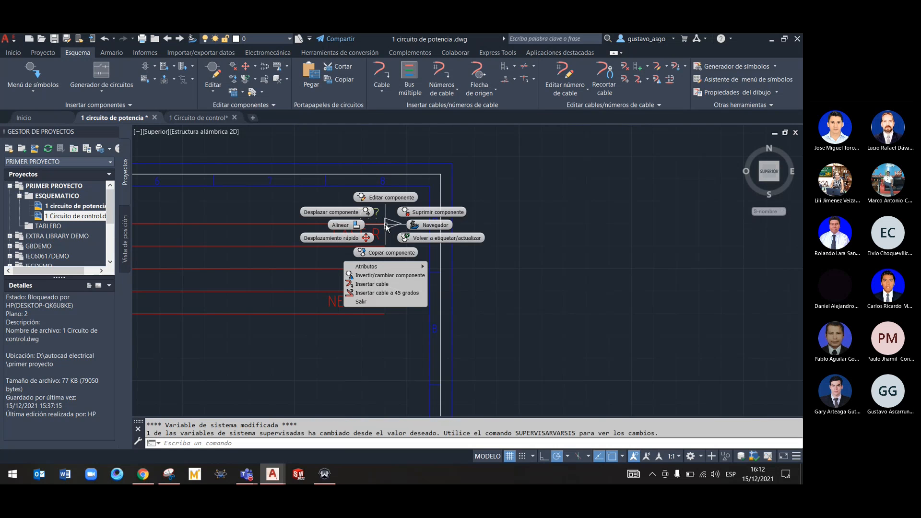
click(388, 198)
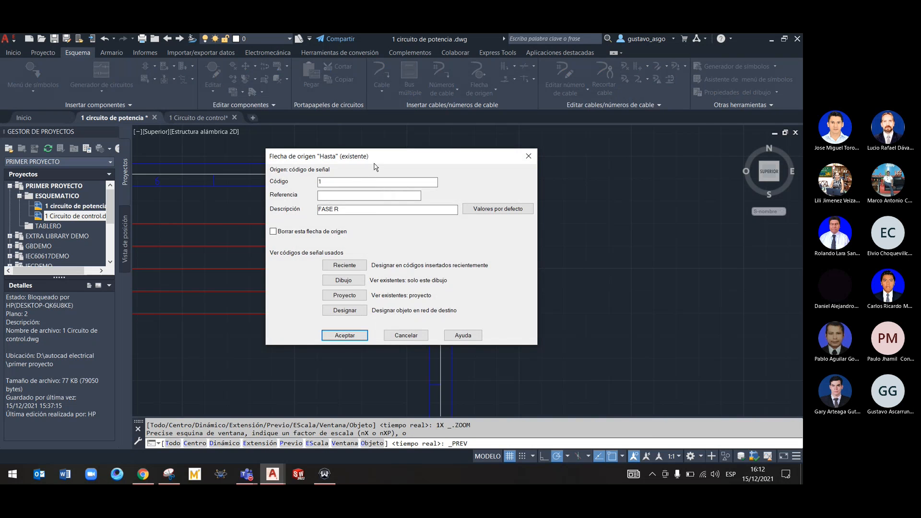
drag(377, 157, 393, 148)
click(361, 288)
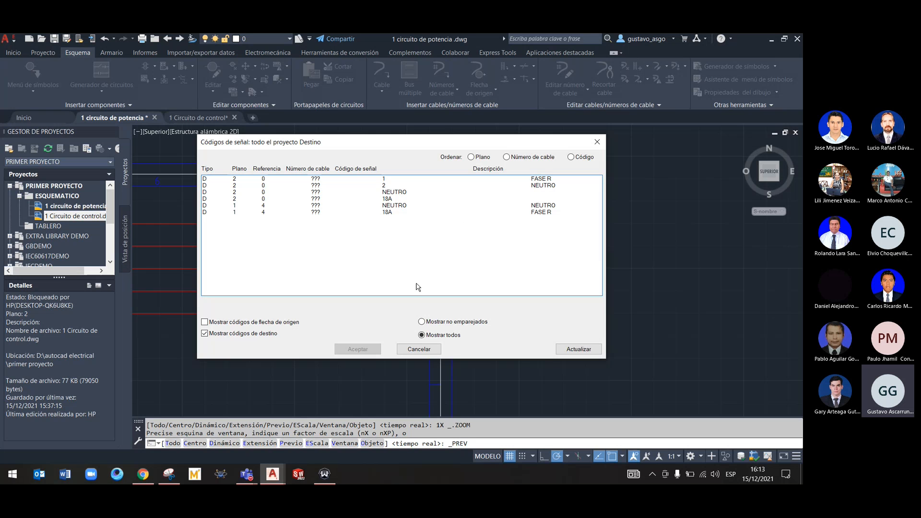
mouse_move(258, 475)
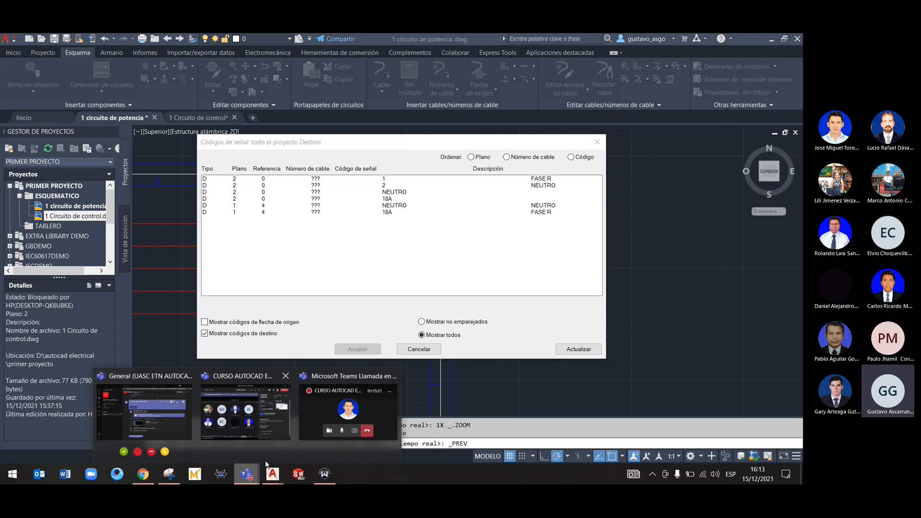
click(336, 455)
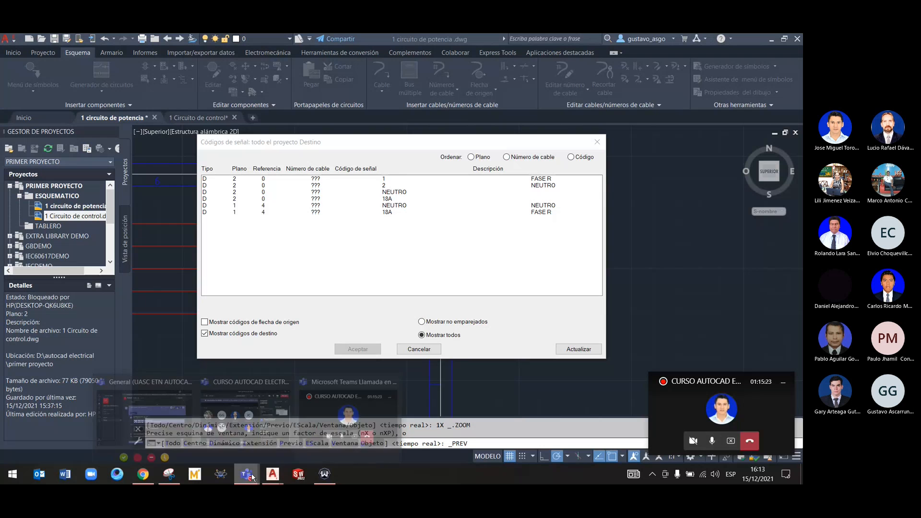
click(268, 435)
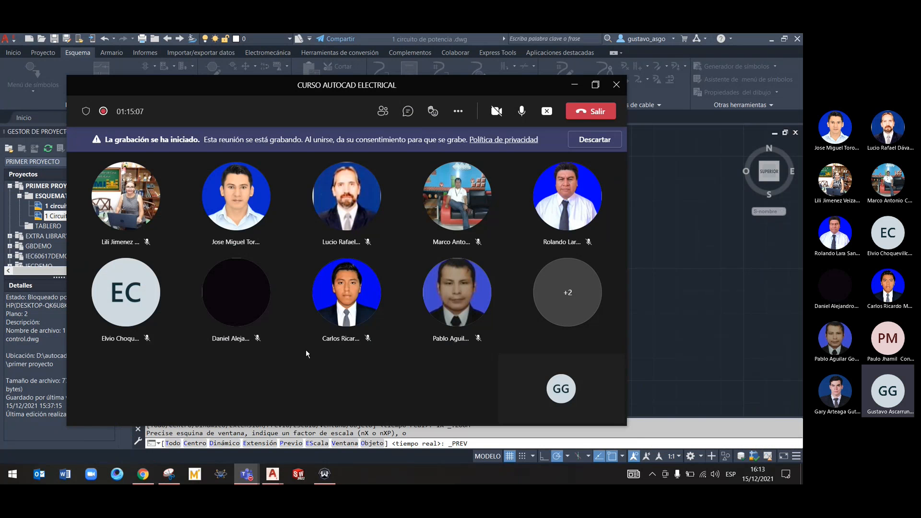
mouse_move(248, 475)
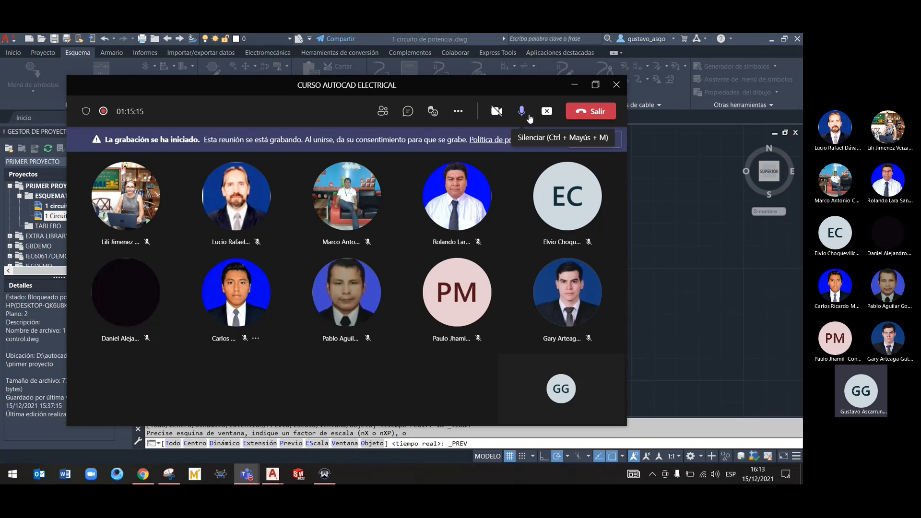
drag(502, 89, 534, 271)
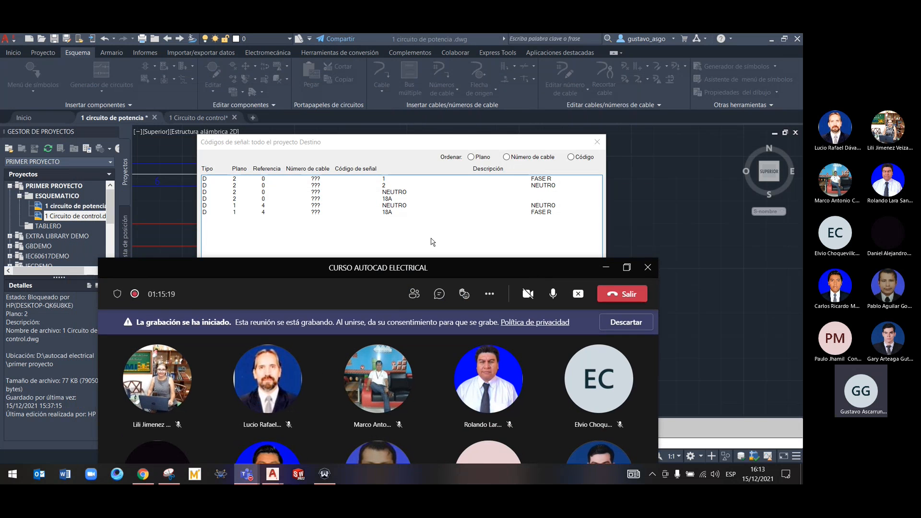
click(434, 242)
drag(344, 149, 427, 146)
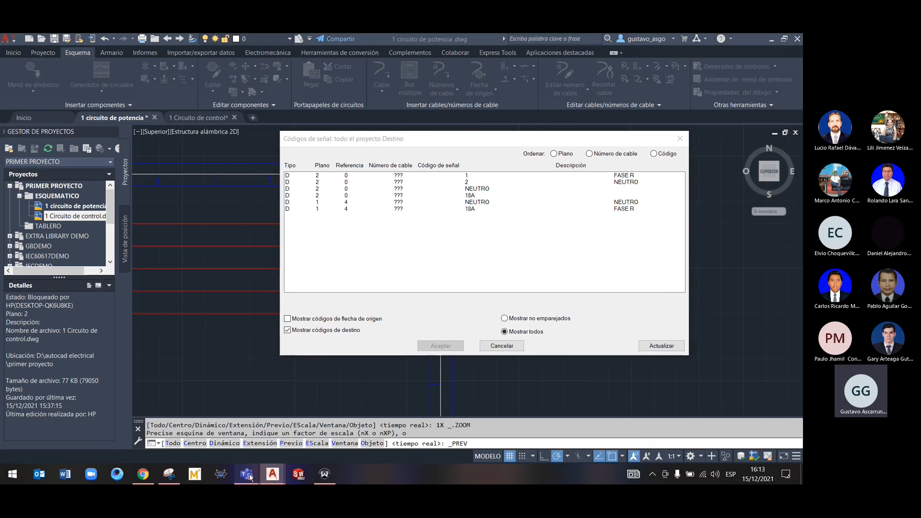
click(288, 436)
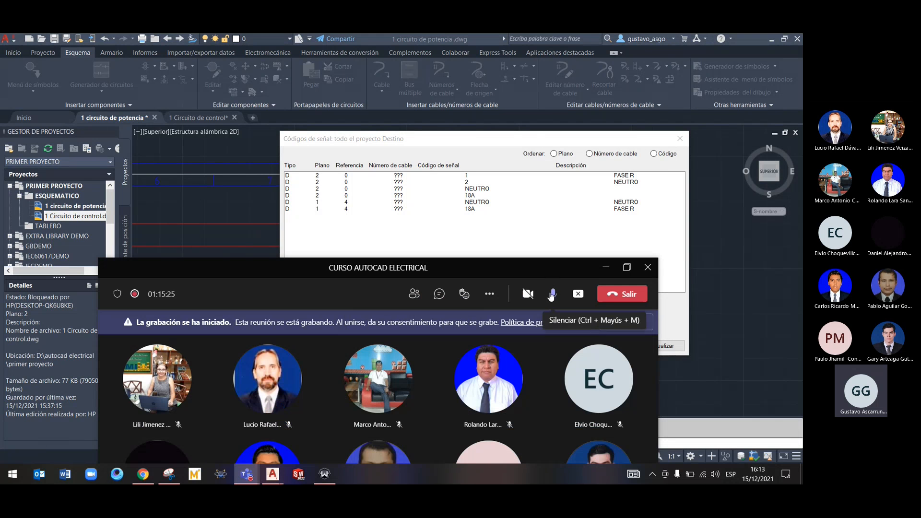
drag(550, 264, 577, 252)
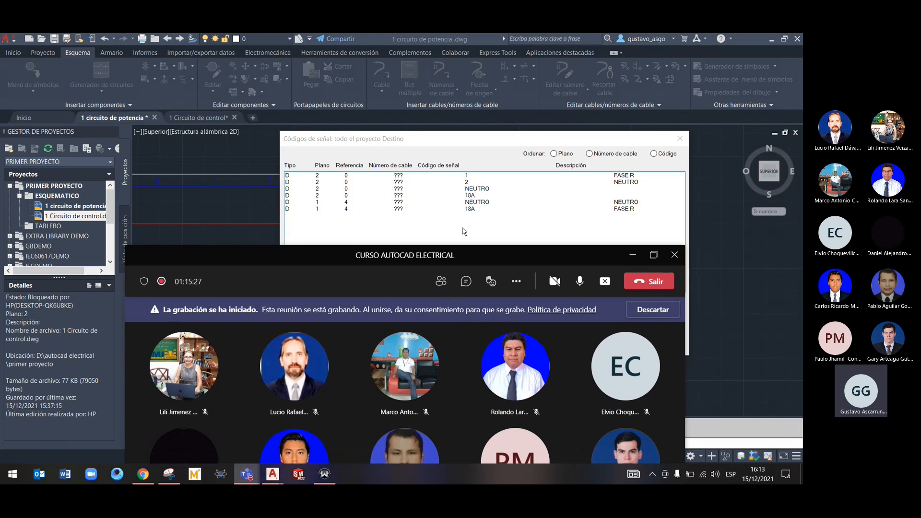
click(394, 240)
Refresh the project's signal code list, saving the power drawing, and leave the FASE R source arrow's data without applying changes
click(662, 346)
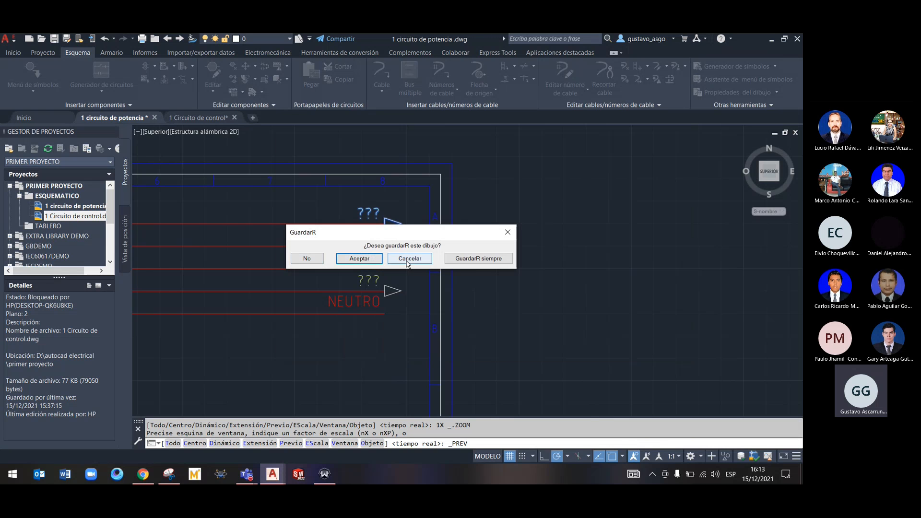
click(360, 258)
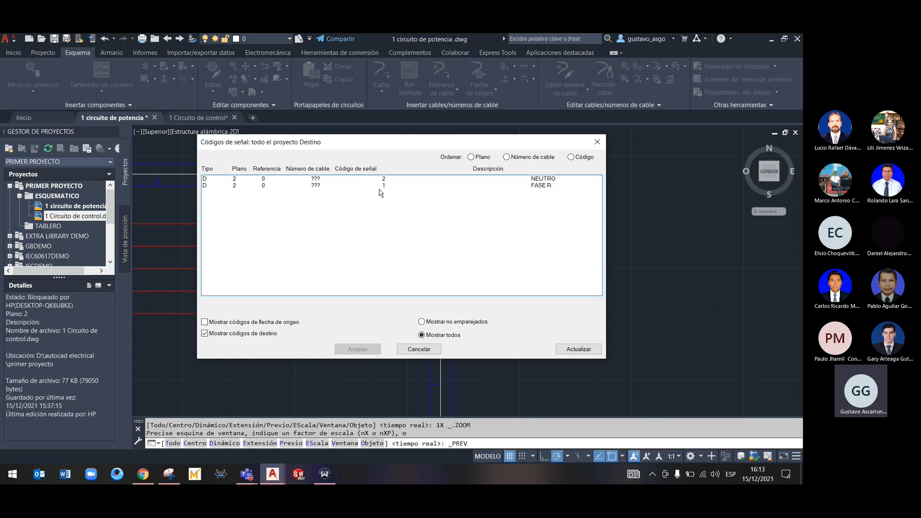
drag(389, 143, 436, 258)
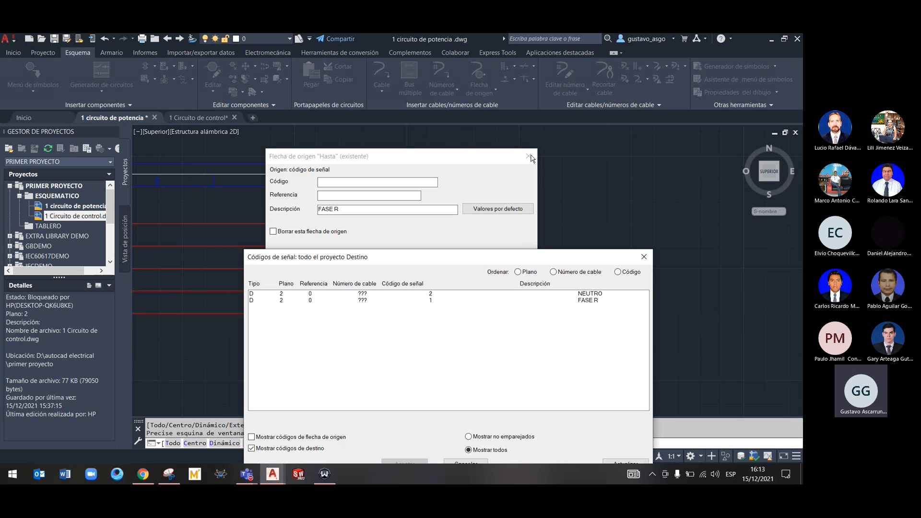
click(644, 256)
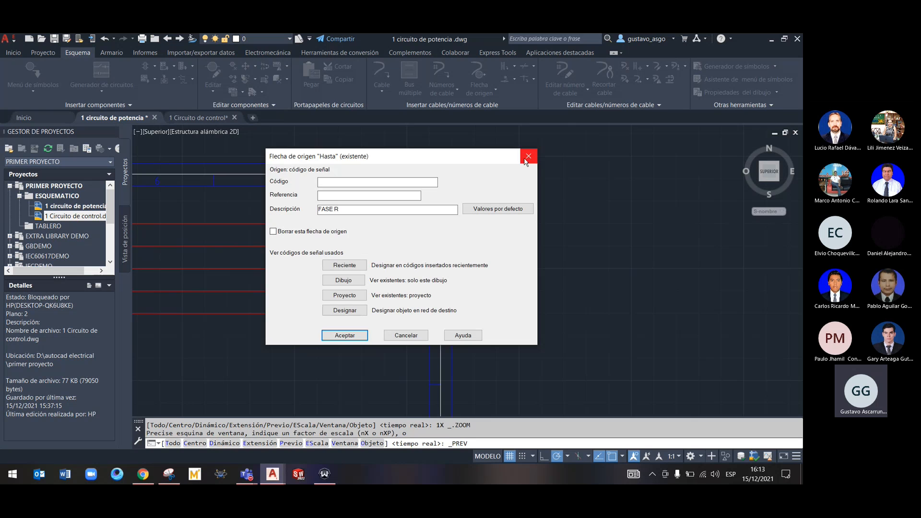
click(528, 157)
Reapply the FASE R source arrow's data with code 1 and the NEUTRO source arrow's data with code 2
right_click(391, 230)
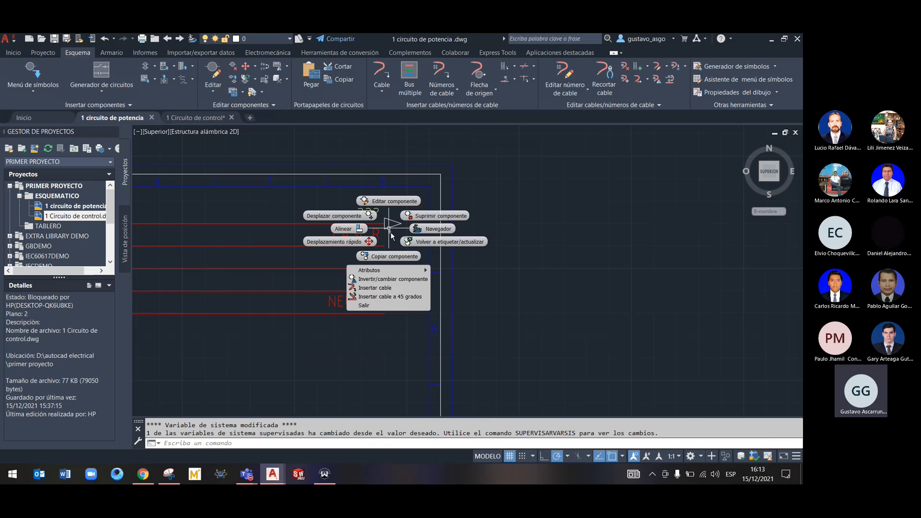
click(388, 202)
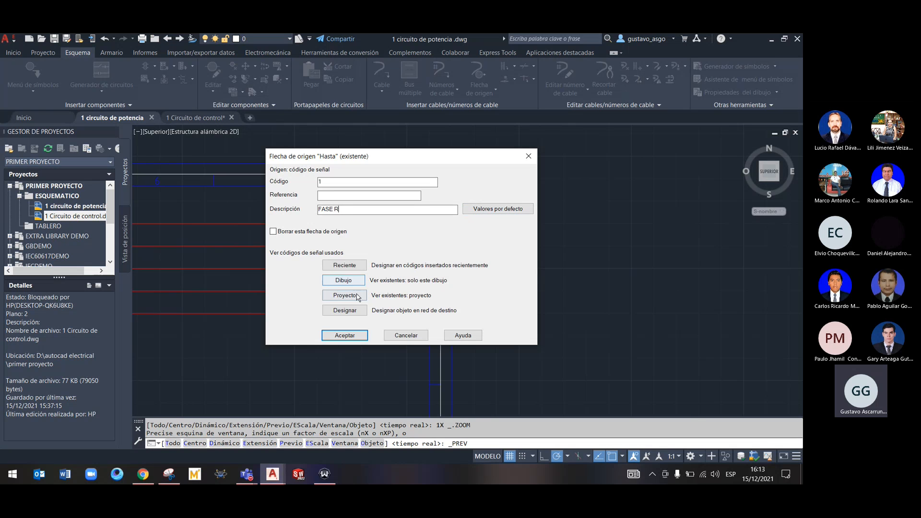
click(355, 336)
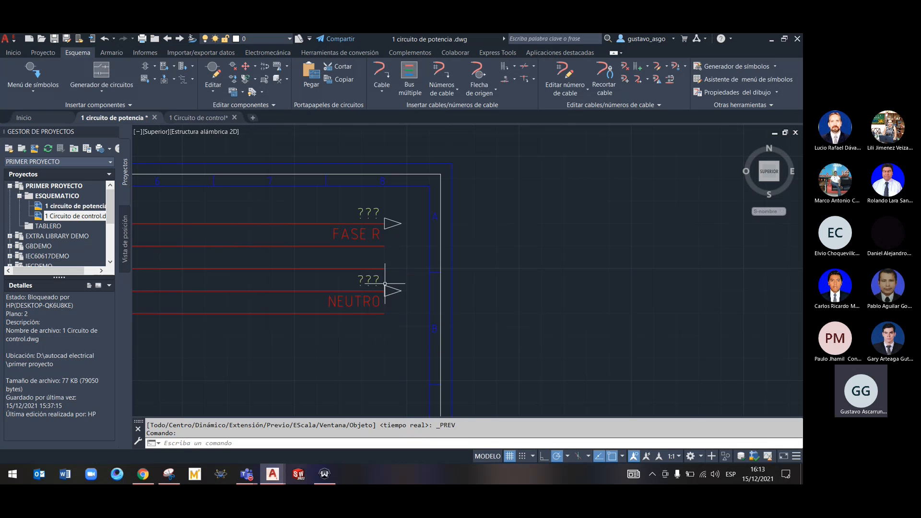
right_click(377, 295)
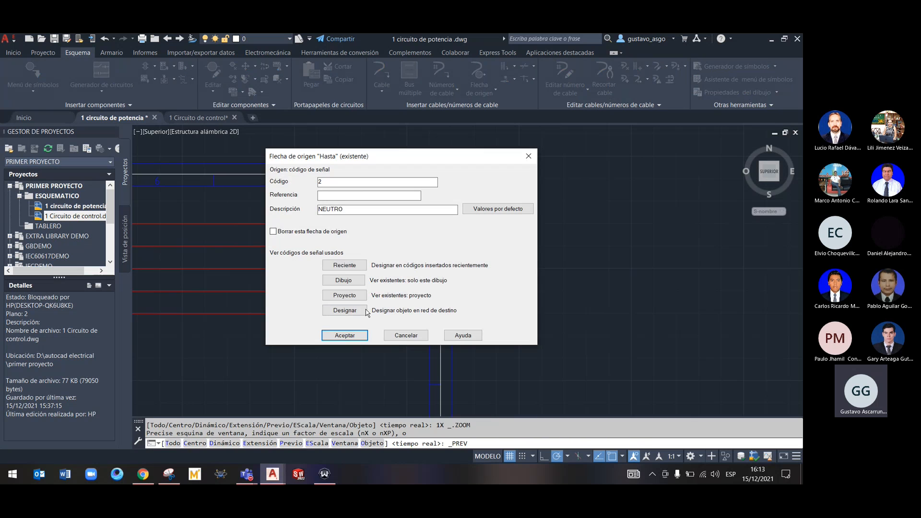
click(347, 331)
In the 1 Circuito de control drawing, open the FASE R destination arrow for editing and list the project's signal codes
click(197, 117)
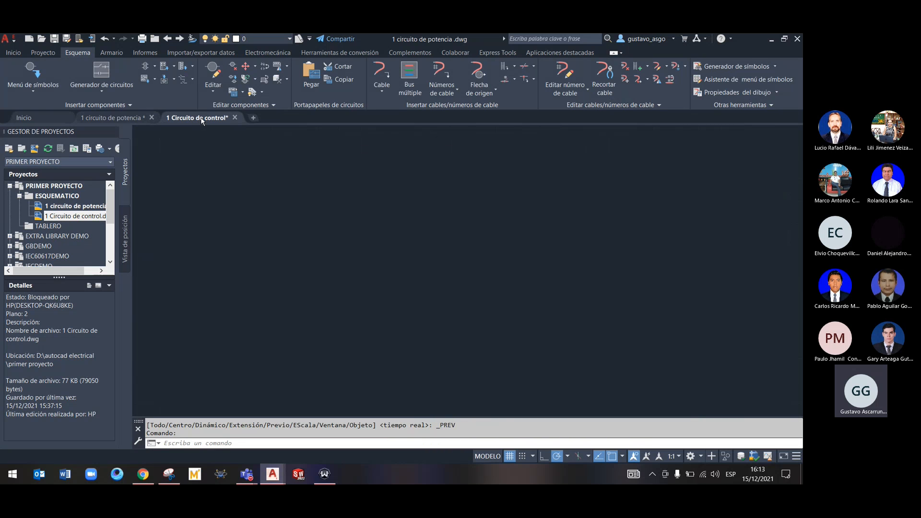
right_click(335, 263)
click(339, 235)
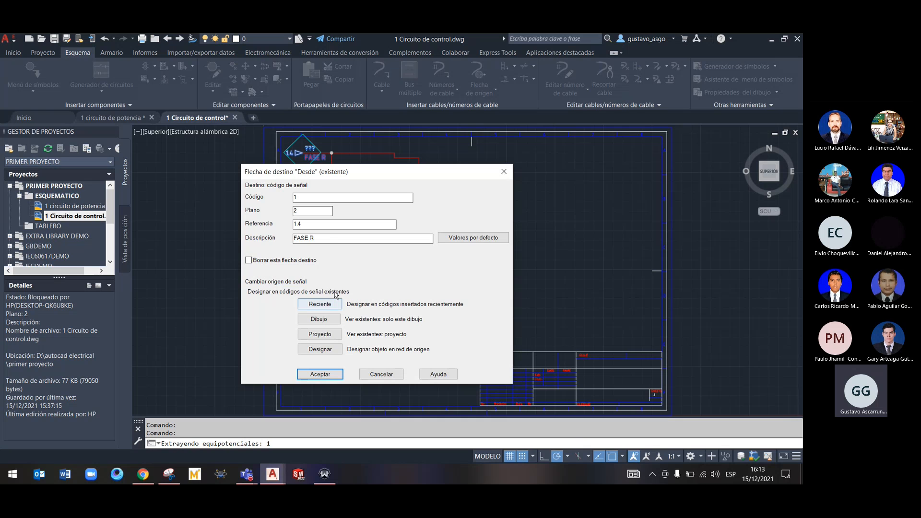
click(330, 339)
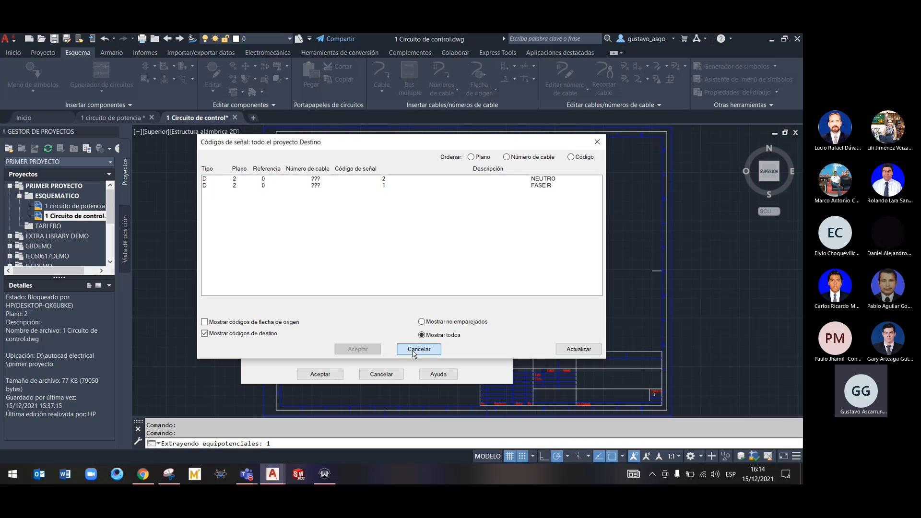
Refresh the project's signal code list, saving the control drawing, and include the source arrow codes in it
click(561, 350)
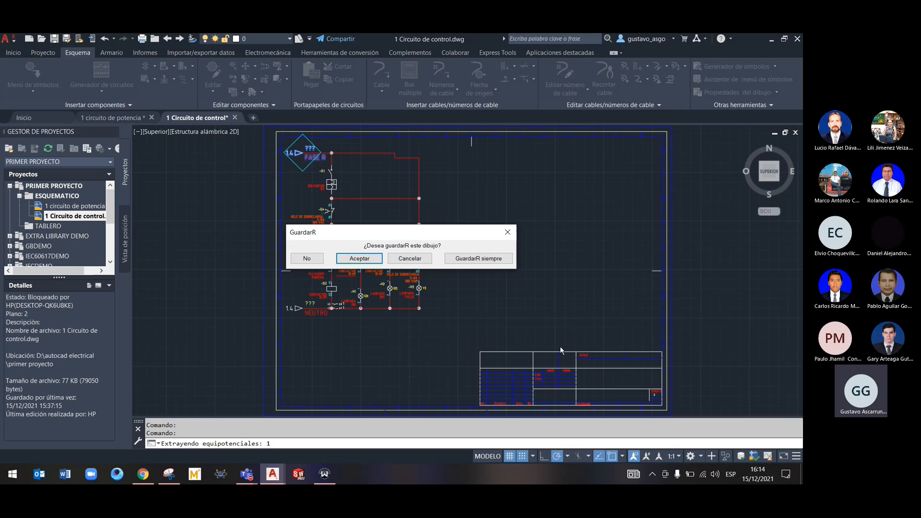
click(376, 262)
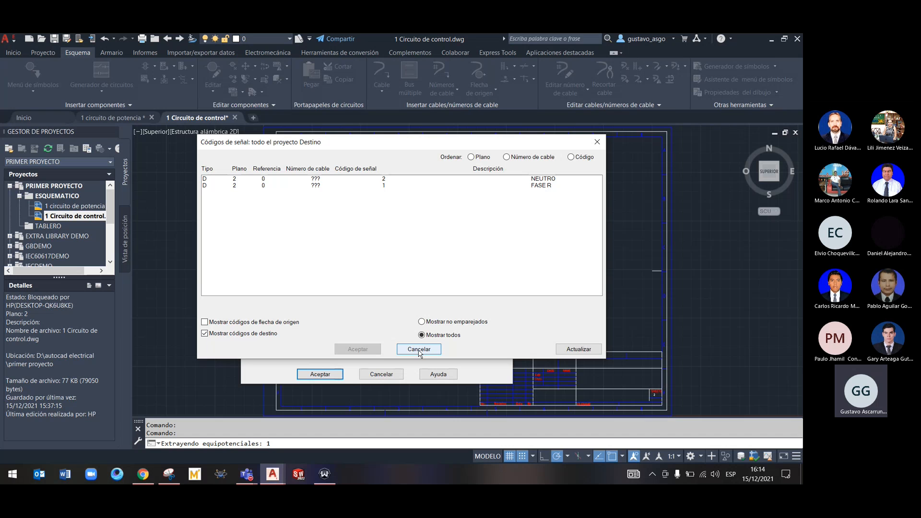
click(260, 322)
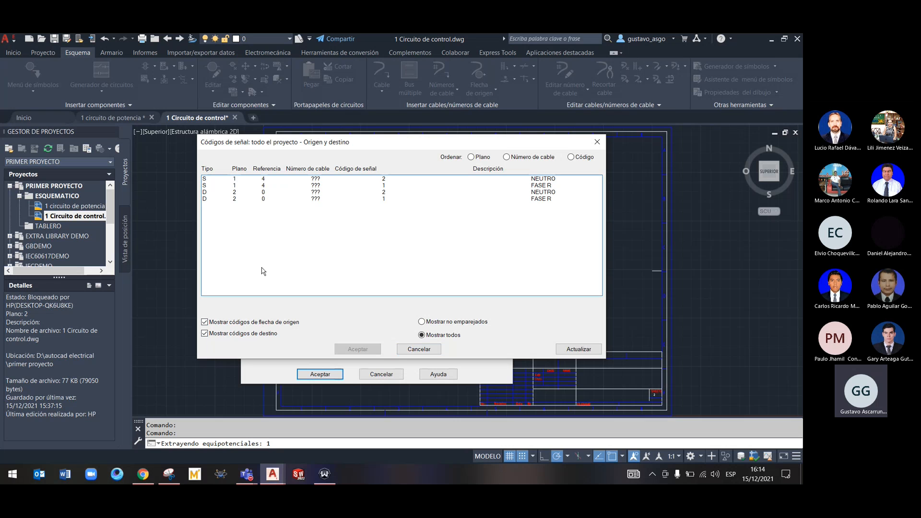
drag(288, 143, 279, 194)
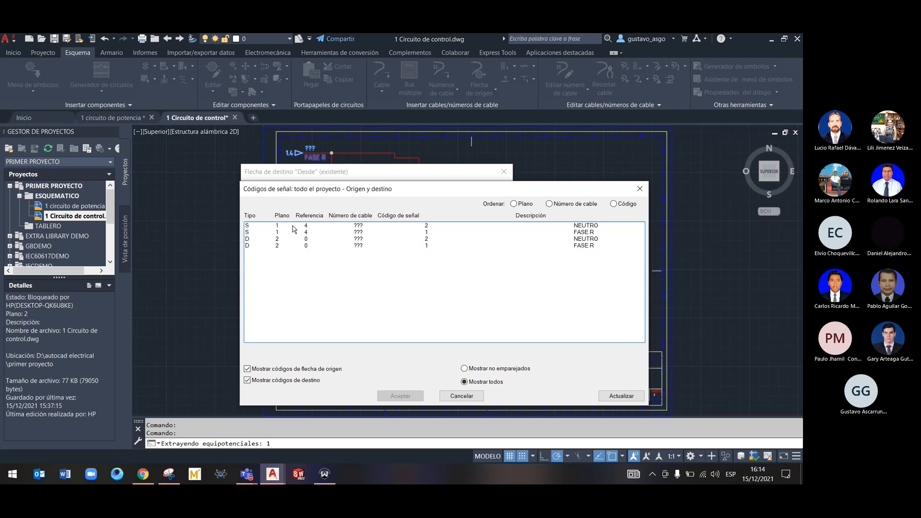
mouse_move(245, 474)
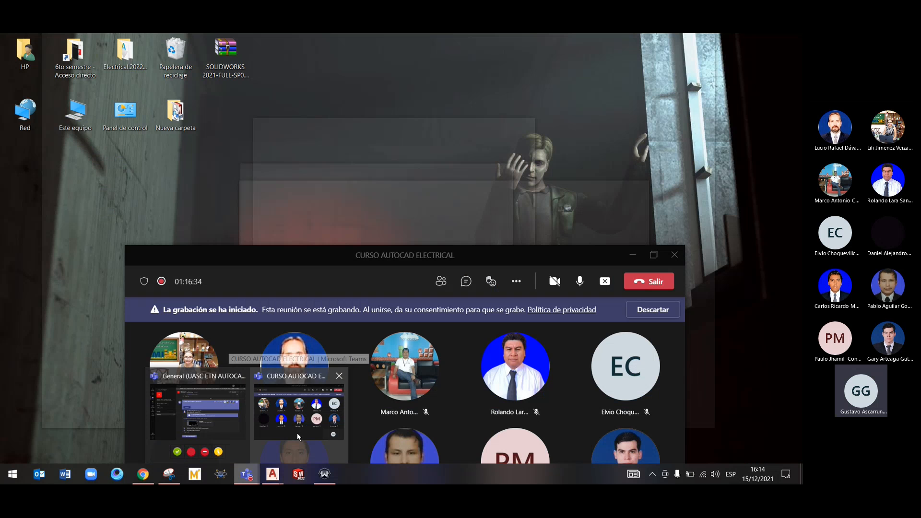
click(297, 437)
click(580, 282)
Link the FASE R destination arrow to the FASE R source with code 1 in the project's signal list and apply it
click(499, 225)
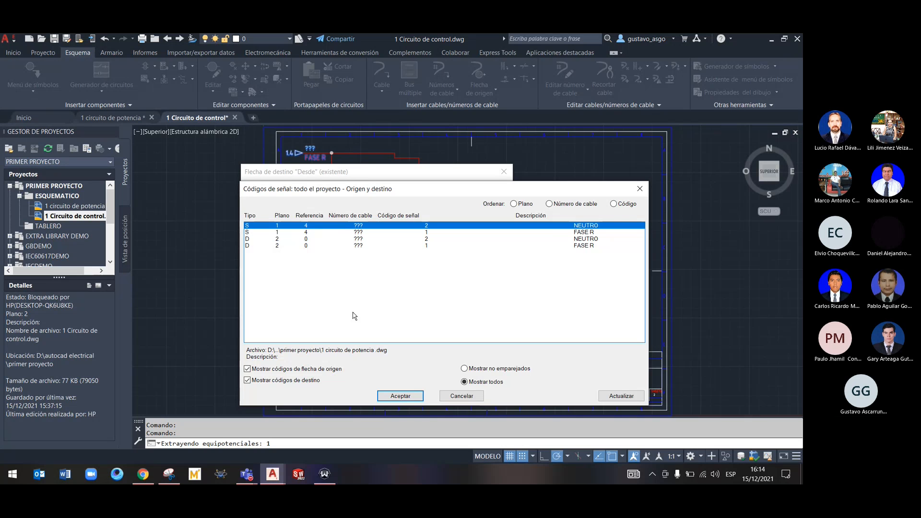
click(395, 233)
click(401, 396)
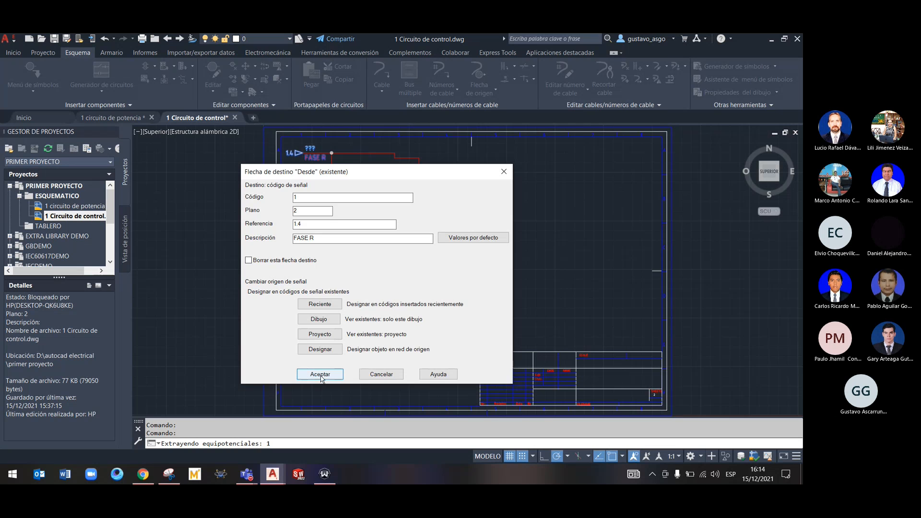
click(320, 374)
Link the NEUTRO destination arrow in the control drawing to the project's NEUTRO source with code 2 and apply it
middle_drag(359, 304, 346, 146)
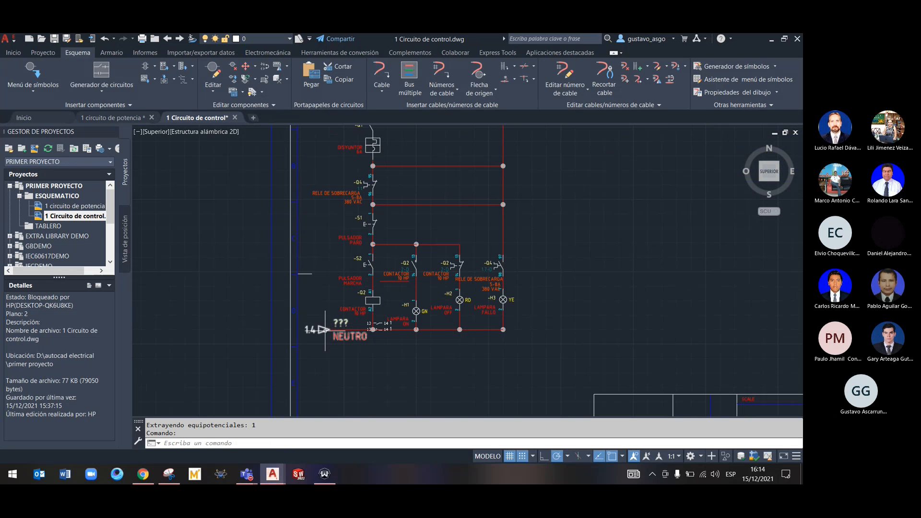
right_click(325, 331)
click(326, 303)
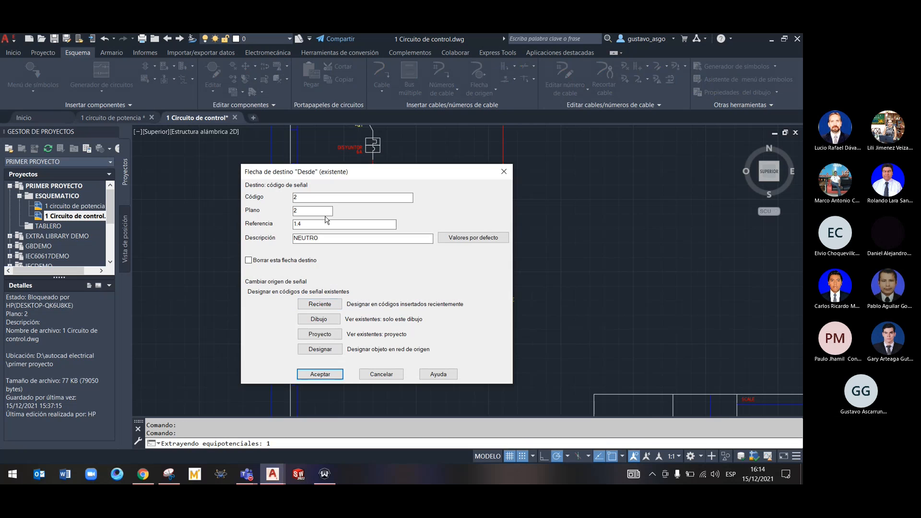
click(318, 335)
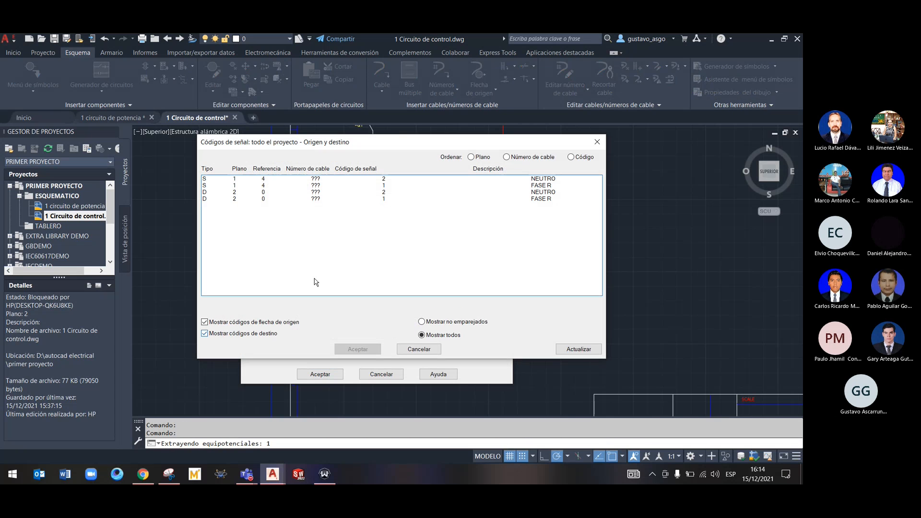
click(259, 186)
click(268, 180)
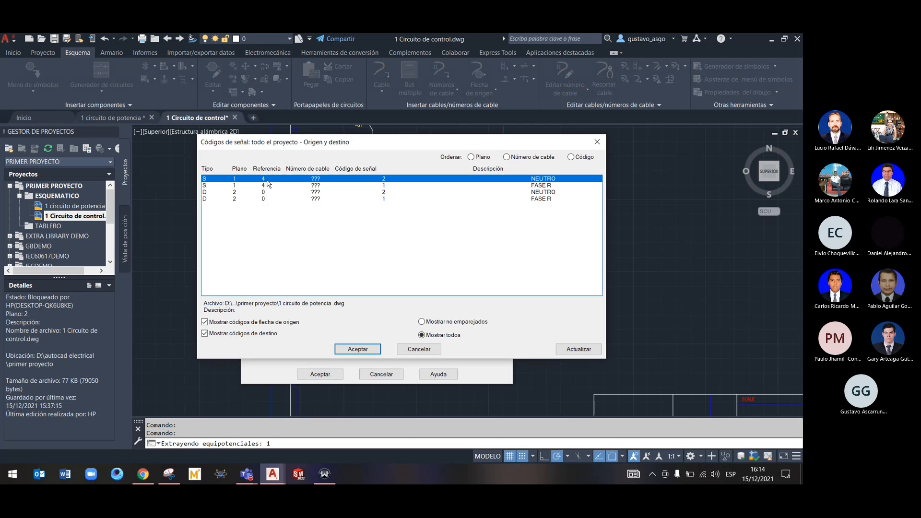
click(358, 349)
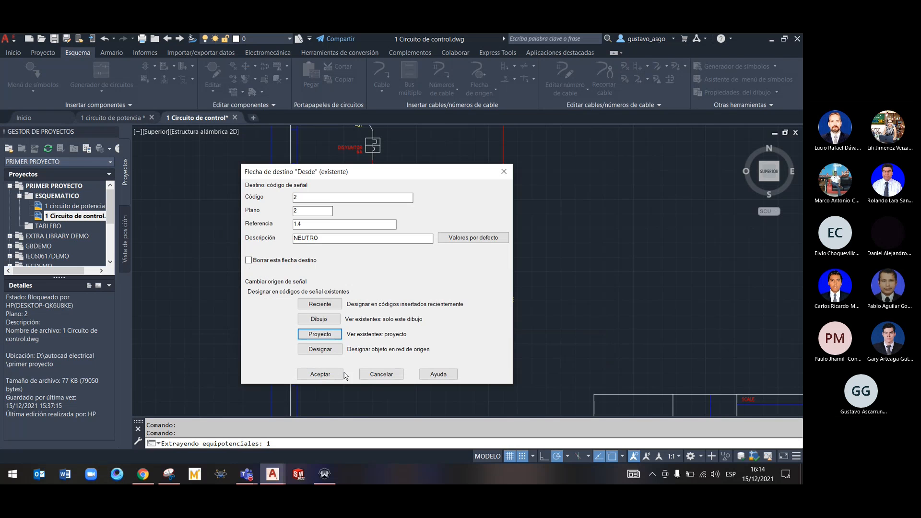
click(320, 374)
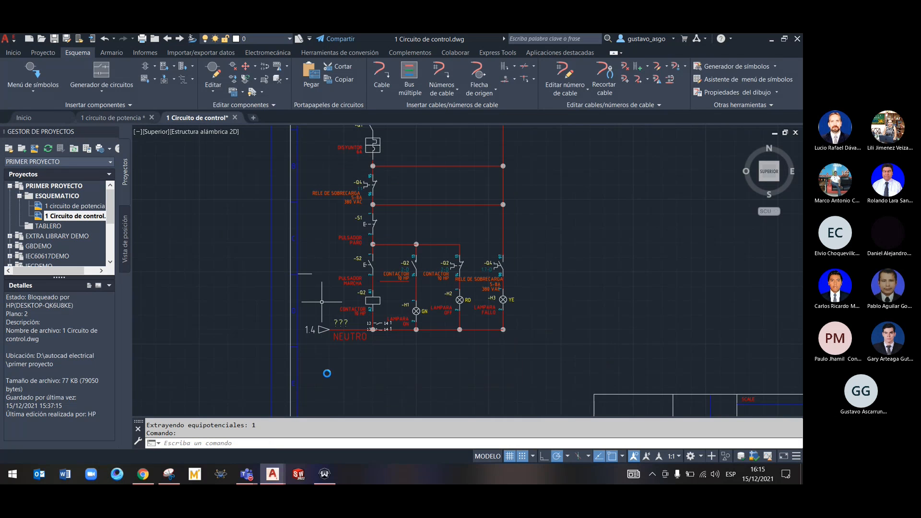
Delete the FASE R and NEUTRO destination arrows from the 1 Circuito de control drawing
click(122, 117)
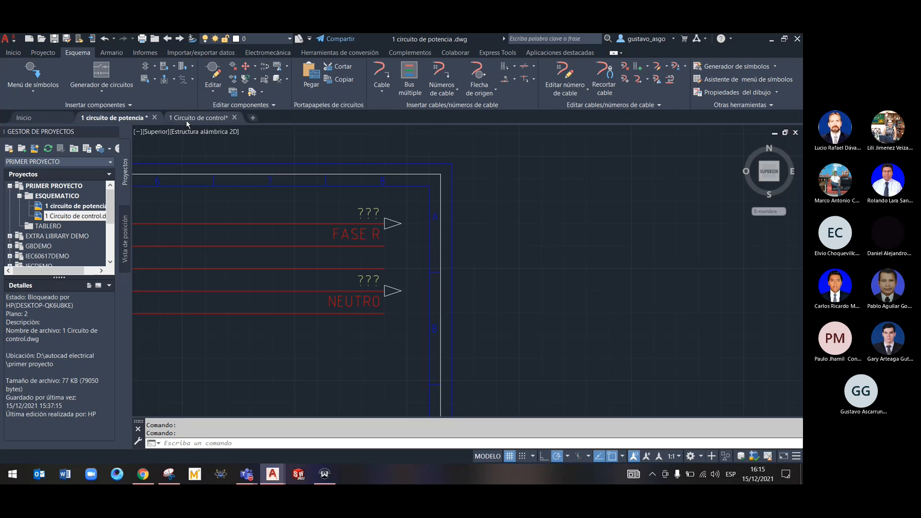
mouse_move(188, 121)
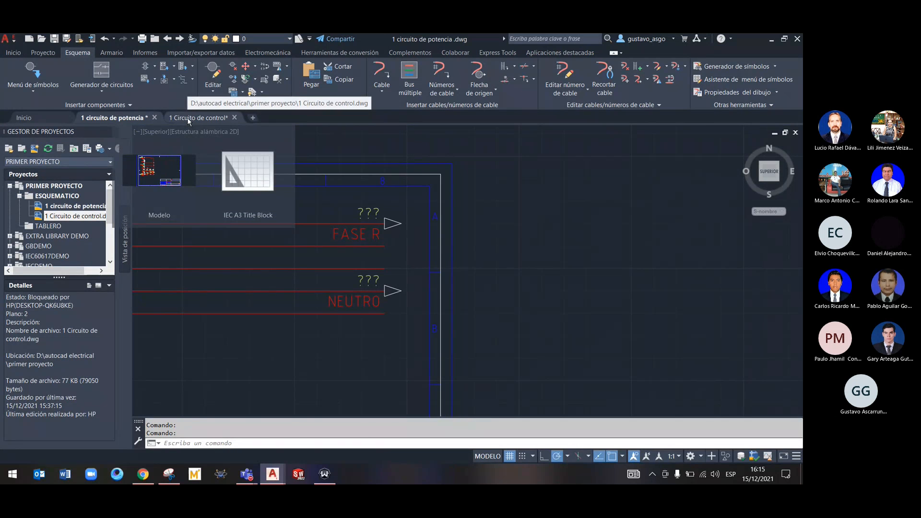
click(188, 119)
right_click(322, 332)
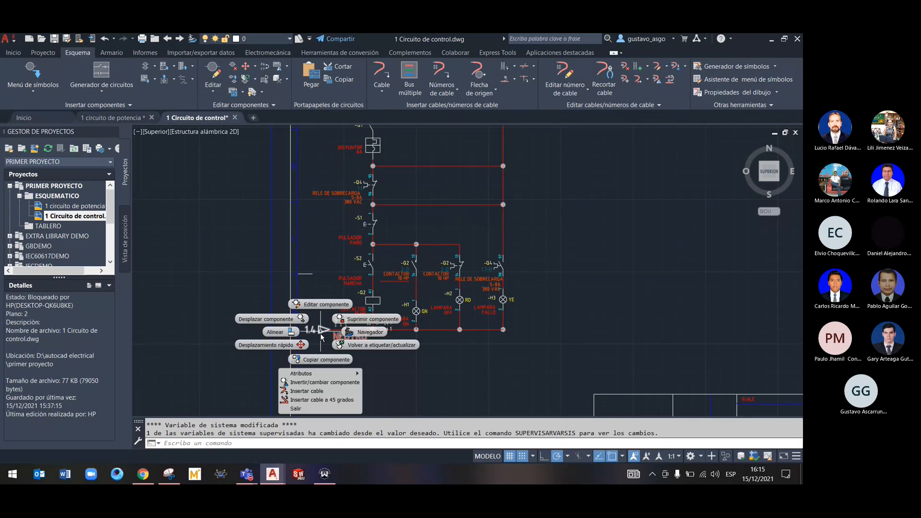
mouse_move(307, 208)
middle_down()
mouse_move(327, 379)
mouse_move(331, 362)
middle_up()
right_click(351, 254)
click(384, 243)
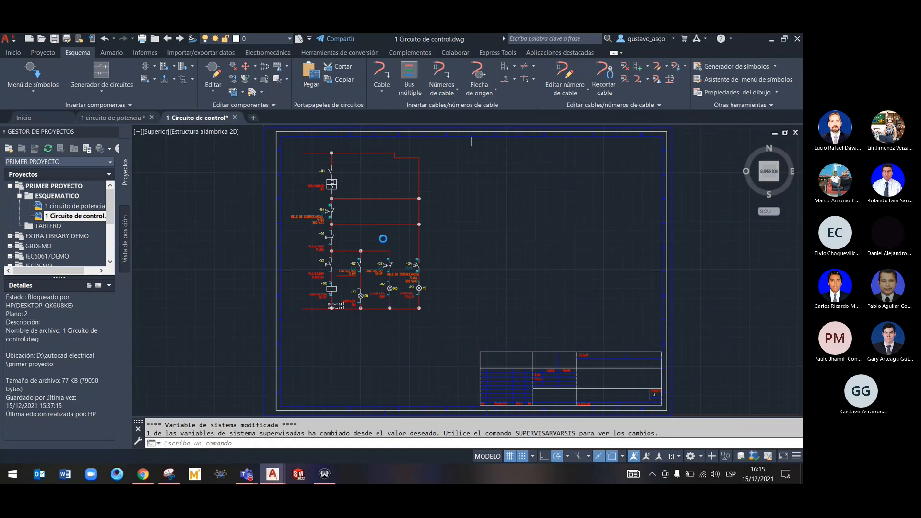
Delete the FASE R and NEUTRO source arrows from the 1 circuito de potencia drawing
click(130, 119)
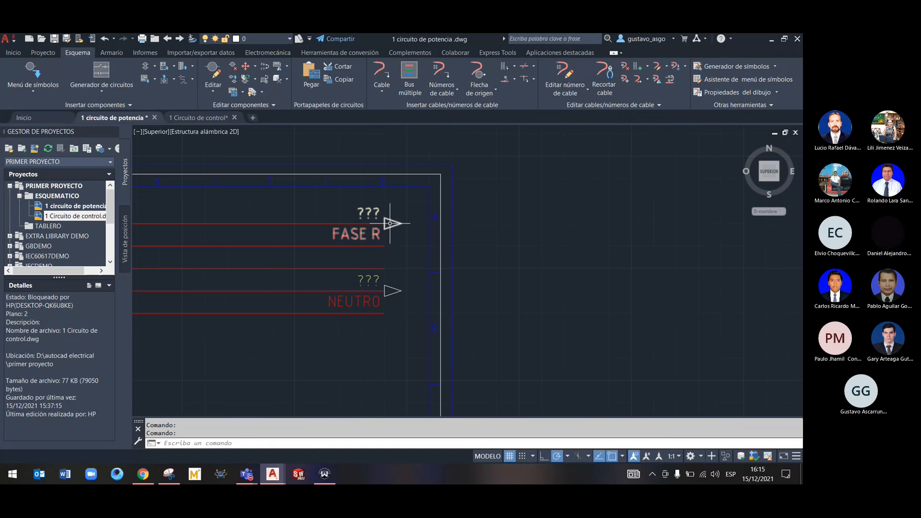
right_click(391, 222)
click(408, 217)
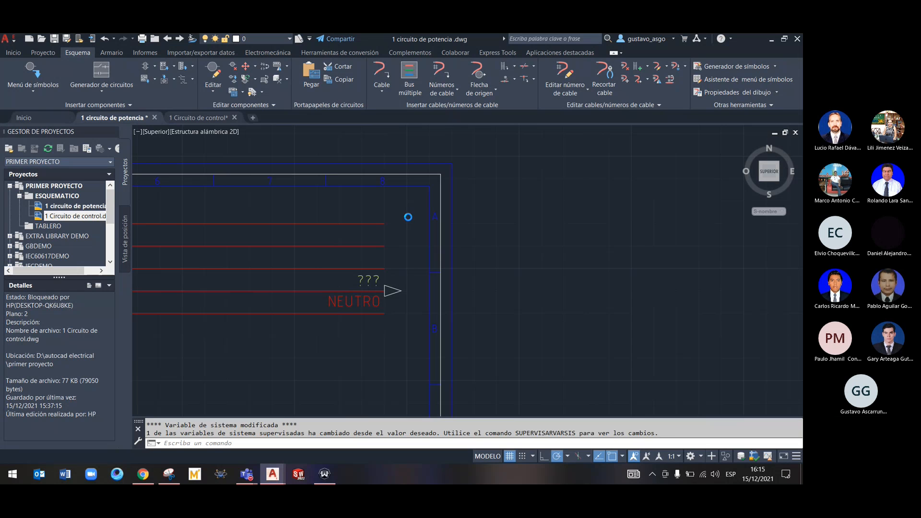
right_click(391, 291)
click(408, 285)
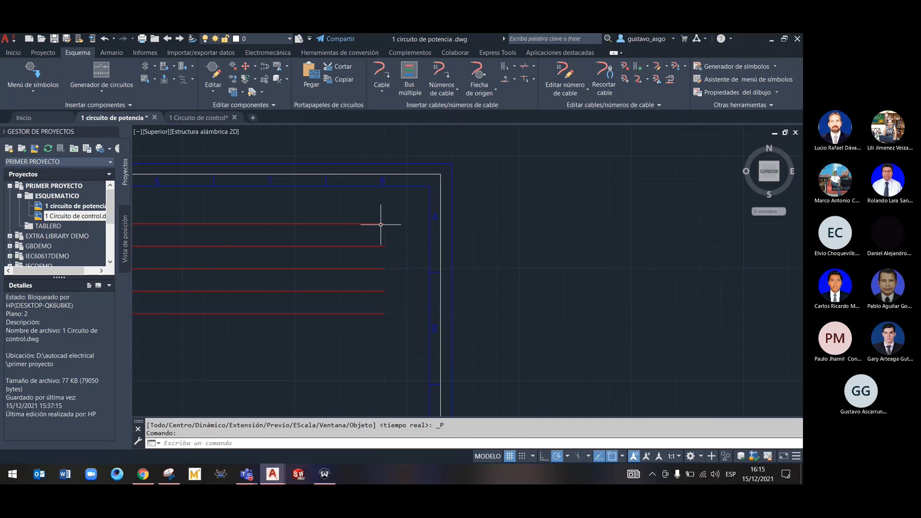
Insert a destination signal arrow at the end of the power drawing's uppermost line with code 1 and description FASE R
right_click(381, 222)
mouse_move(388, 274)
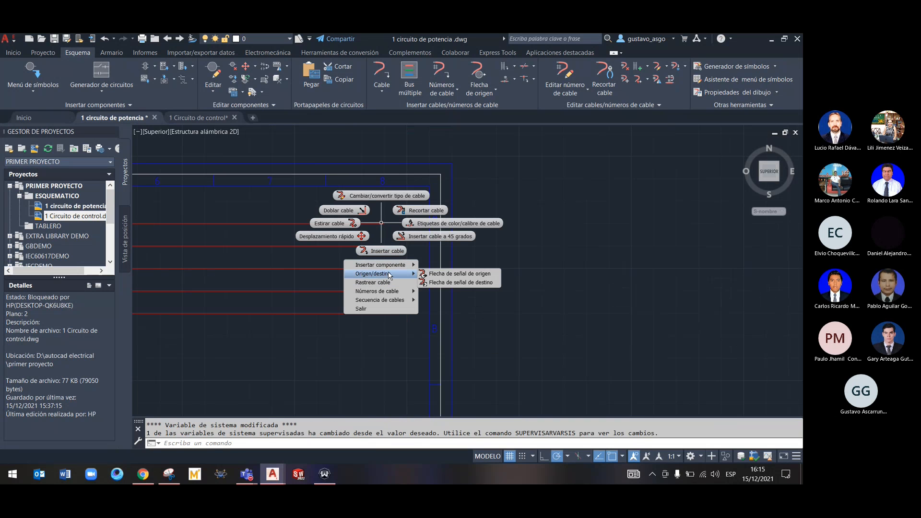
click(456, 282)
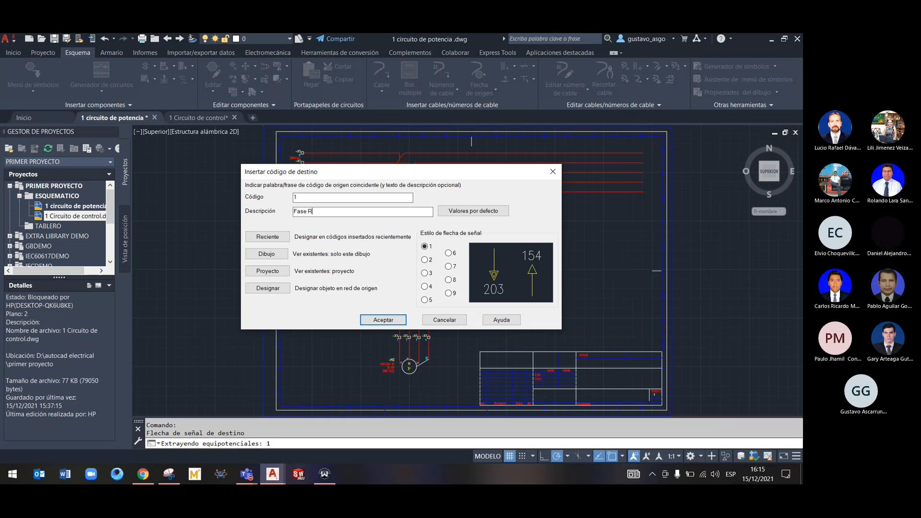
click(379, 320)
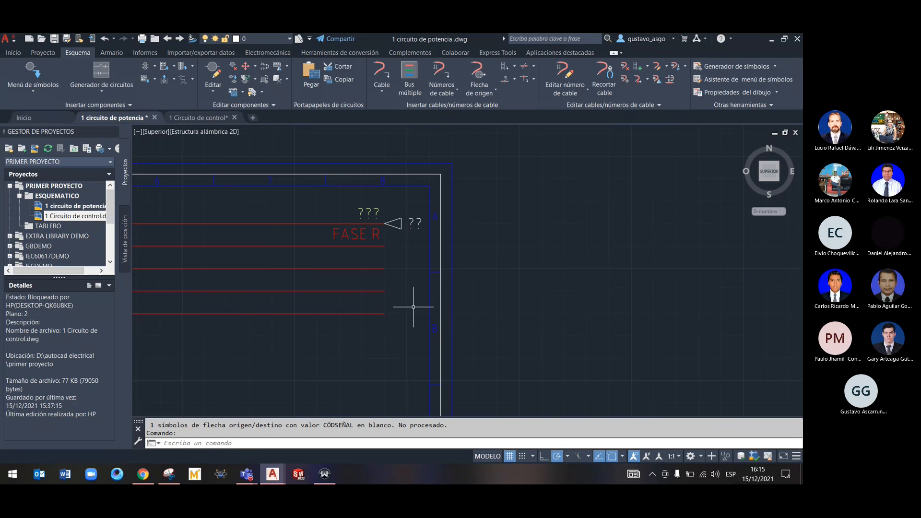
Insert a destination signal arrow at the end of the power drawing's lowest horizontal line with code 2 and description NEUTRO
right_click(378, 313)
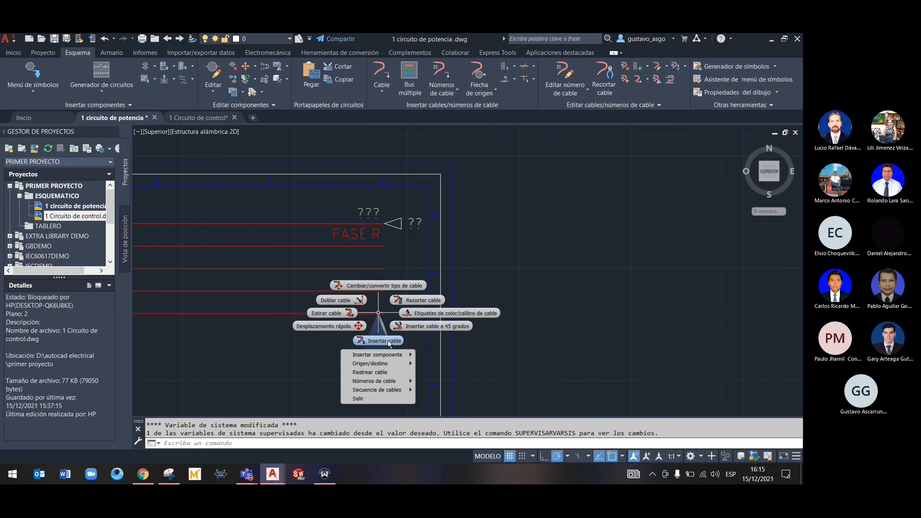
mouse_move(414, 366)
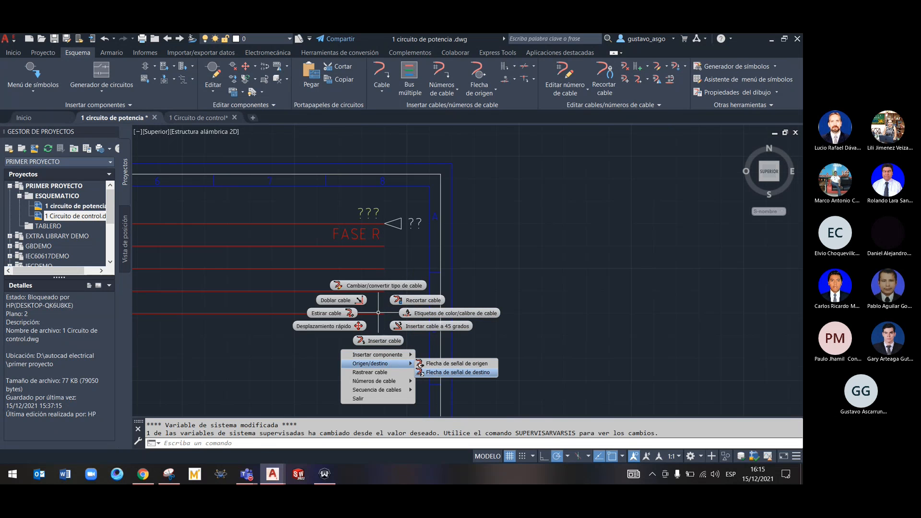
click(459, 373)
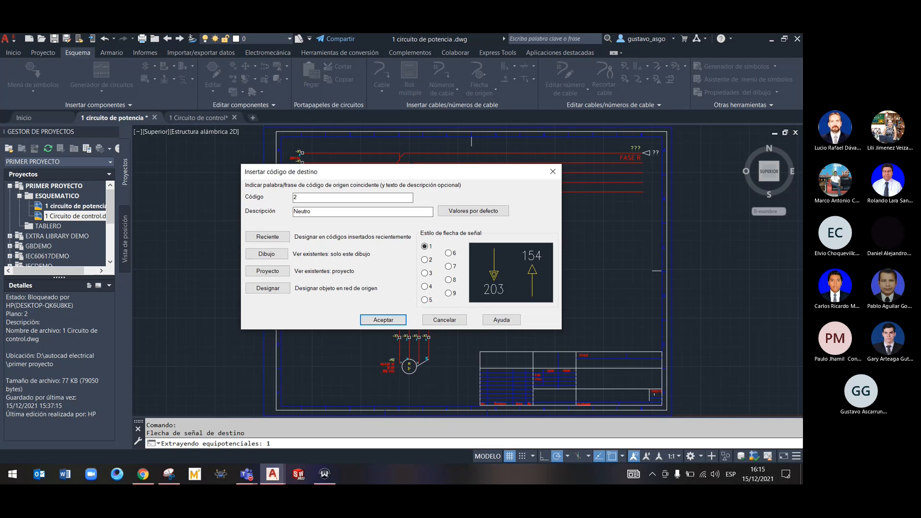
click(383, 320)
In the 1 Circuito de control drawing, start a source signal arrow on the upper wire's free end and set its code to 1
click(202, 117)
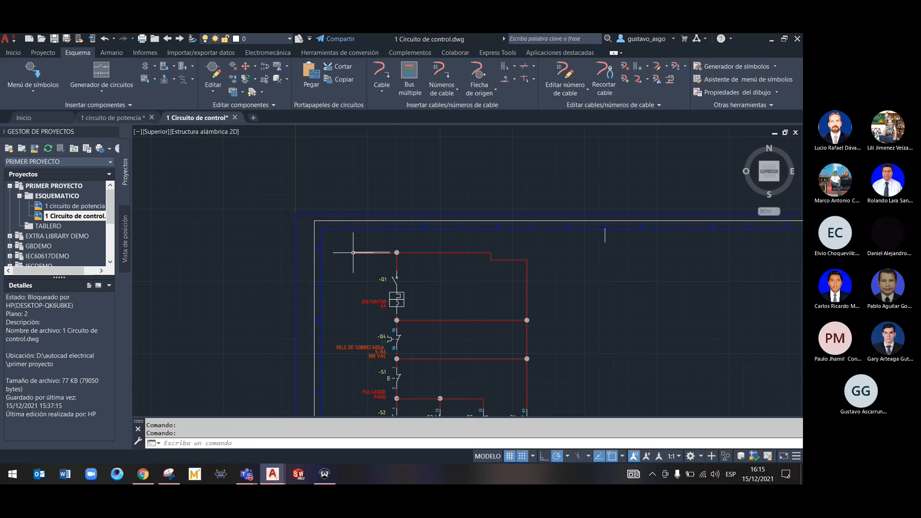
right_click(353, 253)
mouse_move(367, 307)
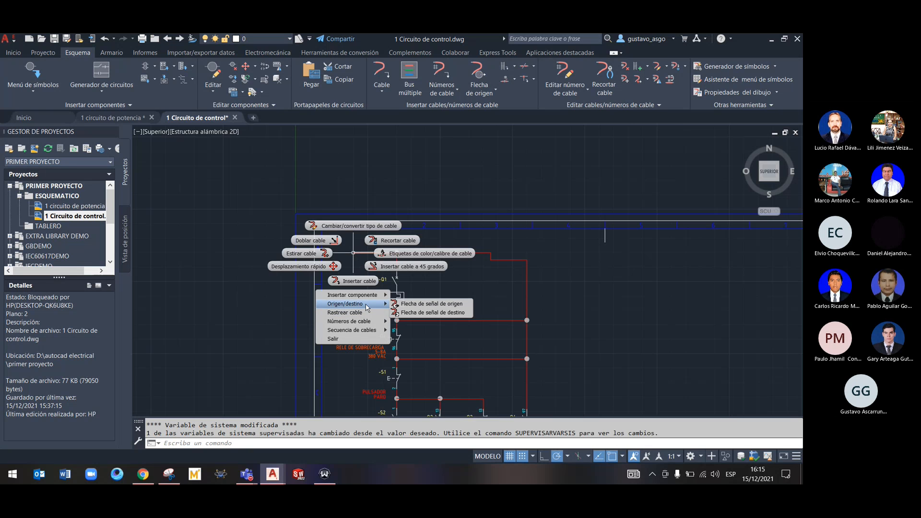
click(423, 306)
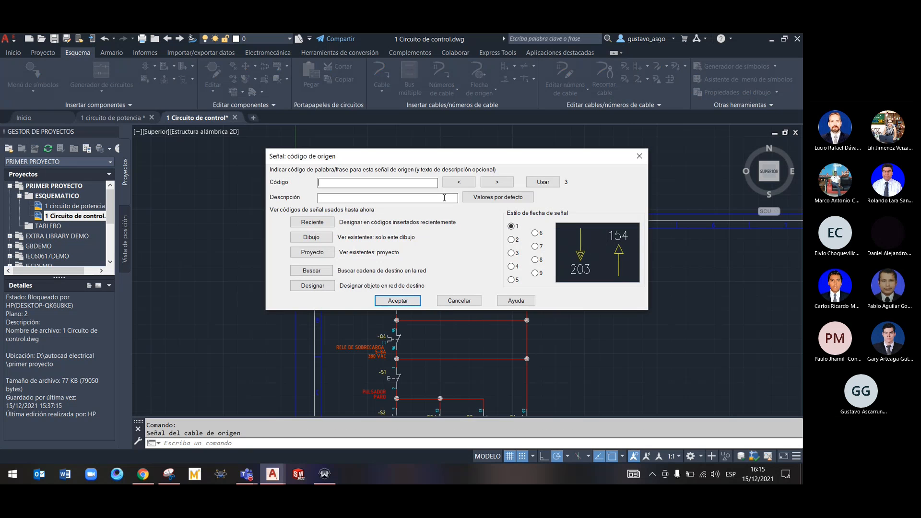
click(467, 186)
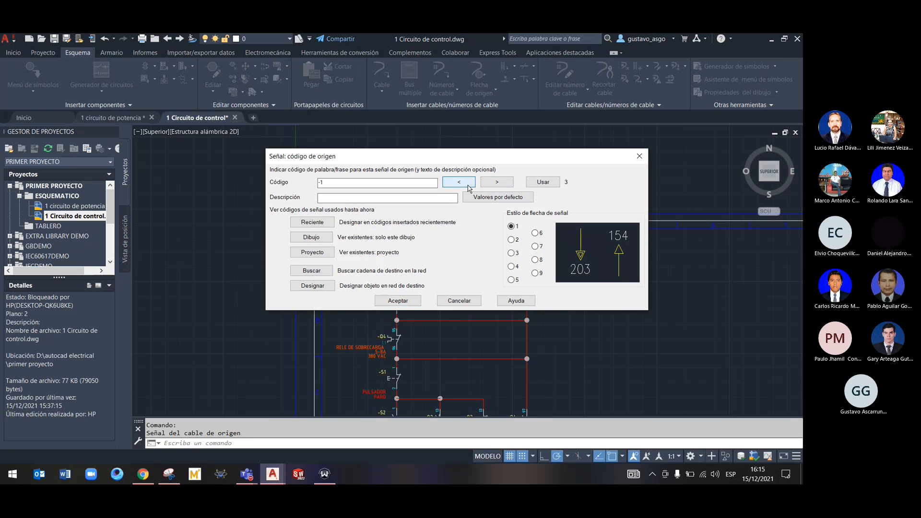
click(488, 186)
drag(346, 183, 304, 174)
text(1)
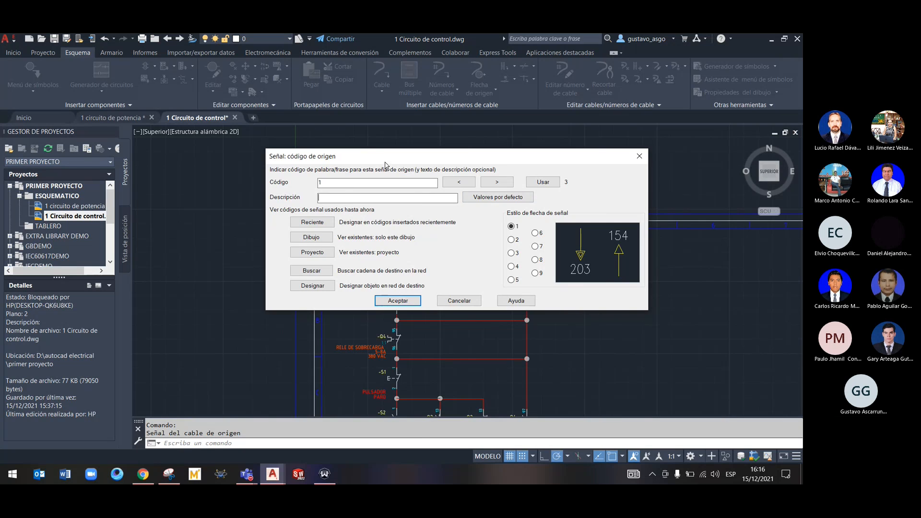
Take the FASE R entry with code 1 from the project's signal codes and place the source arrow with it
drag(384, 158, 463, 159)
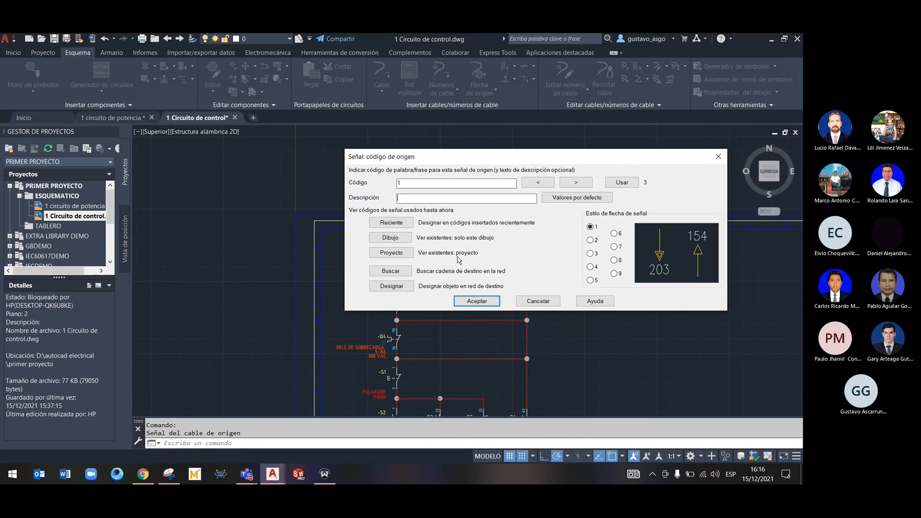
click(399, 255)
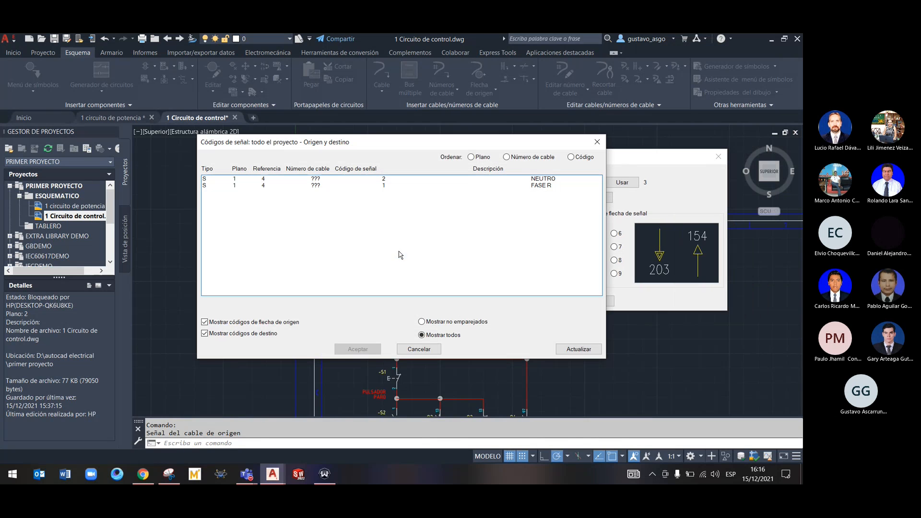
click(263, 186)
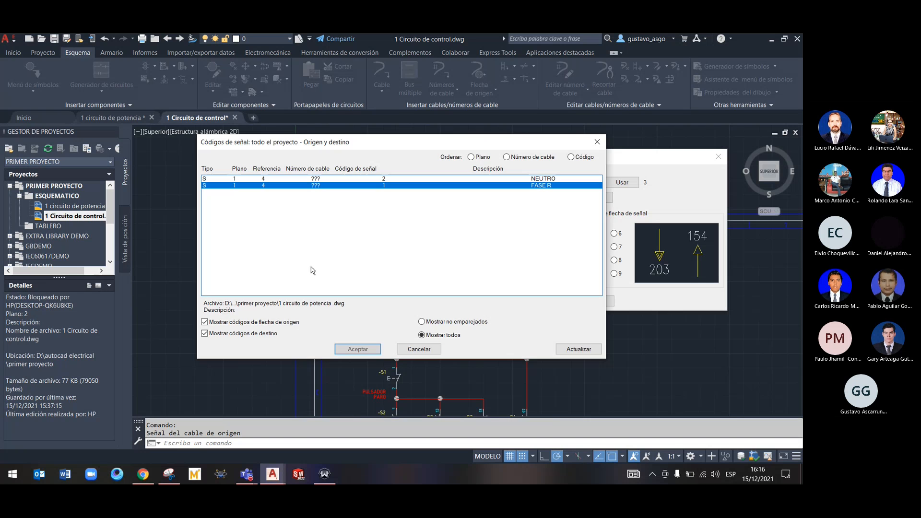
click(369, 350)
click(486, 303)
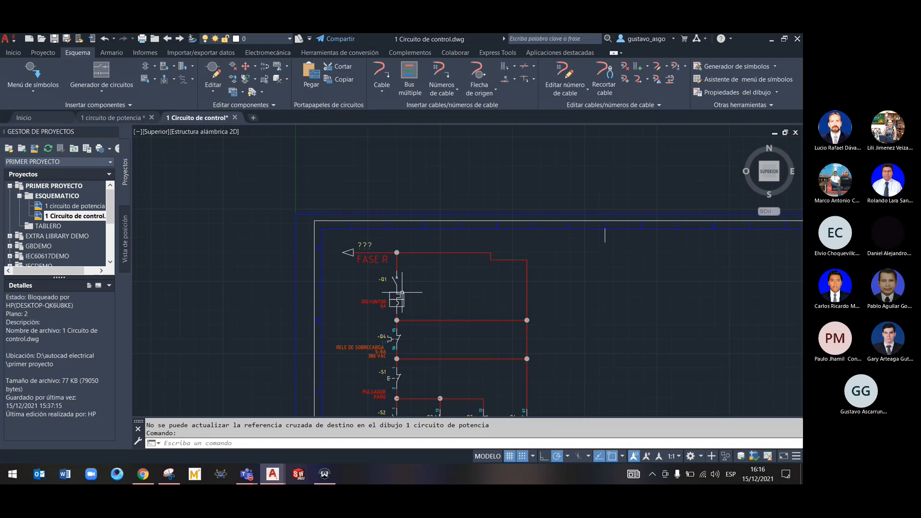
Check the power drawing's destination arrows, and open the control drawing's FASE R source arrow for editing
scroll(347, 288, down, 3)
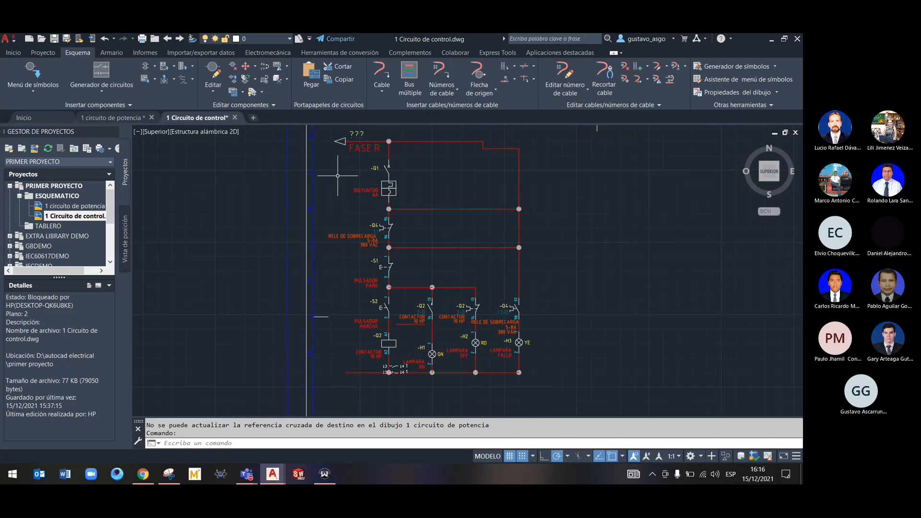
click(103, 119)
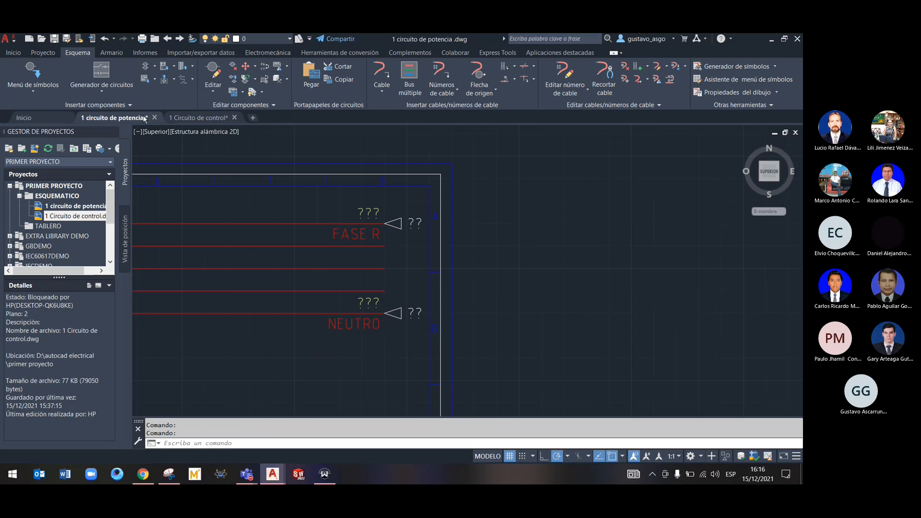
click(184, 120)
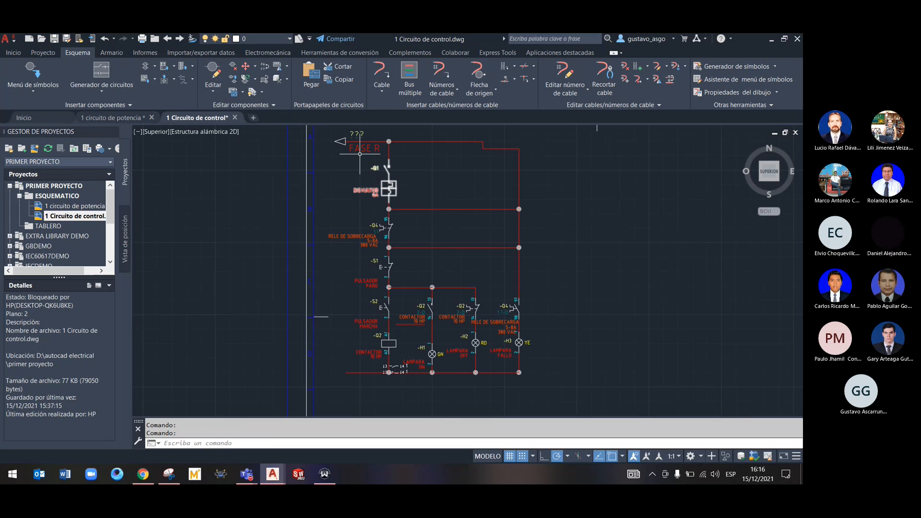
right_click(347, 147)
click(346, 145)
right_click(345, 144)
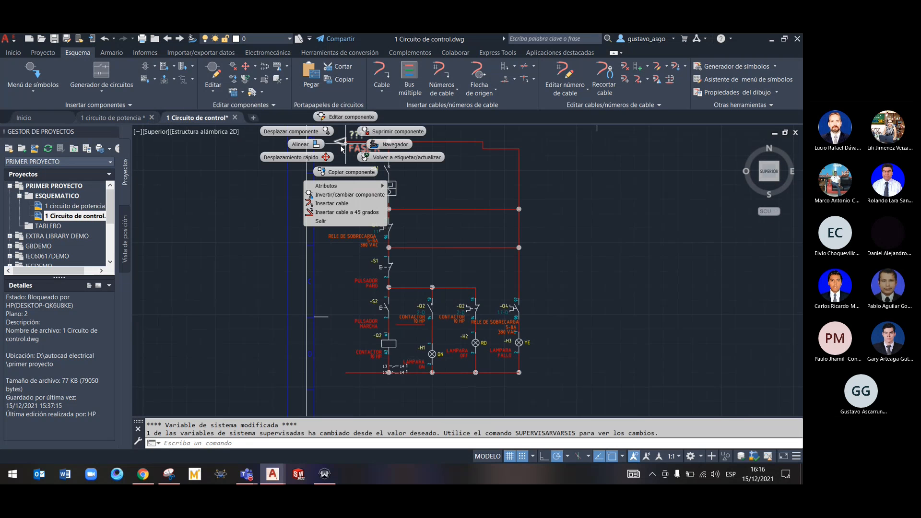
click(350, 117)
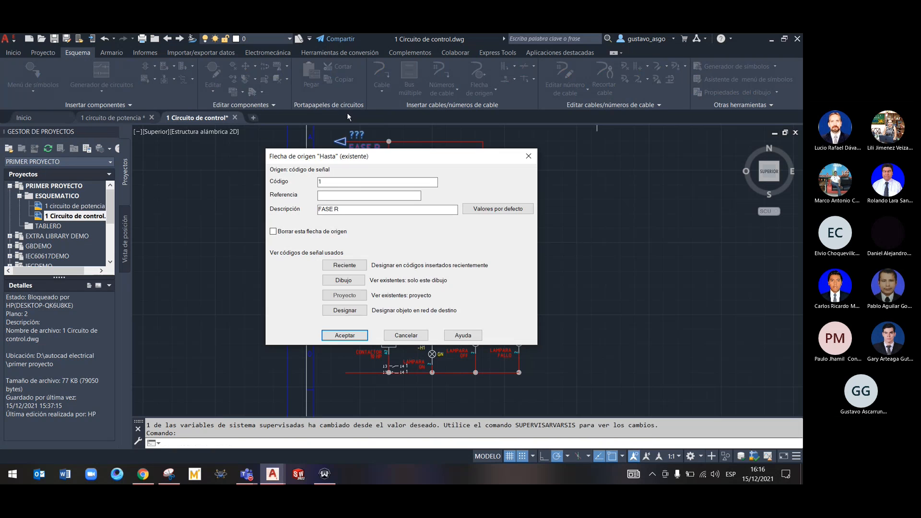
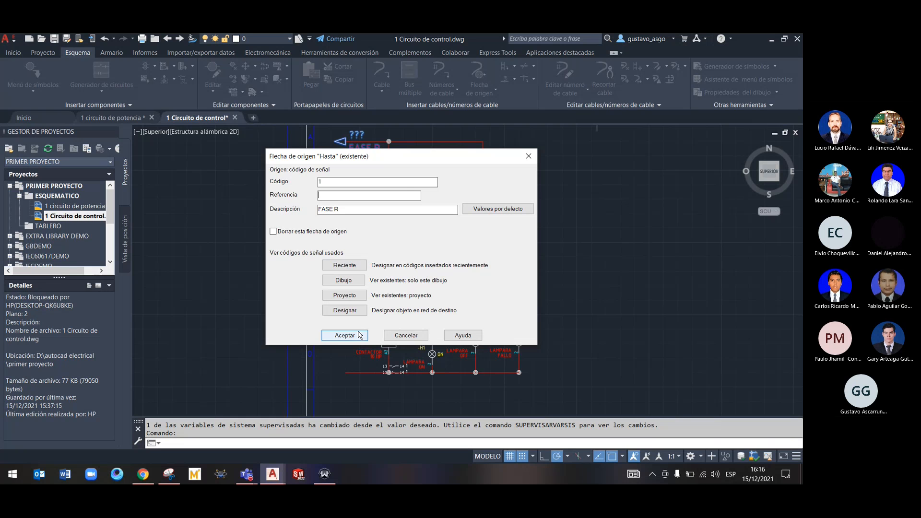
Close the source arrow's settings and delete the FASE R source arrow from the control circuit's top wire
click(360, 335)
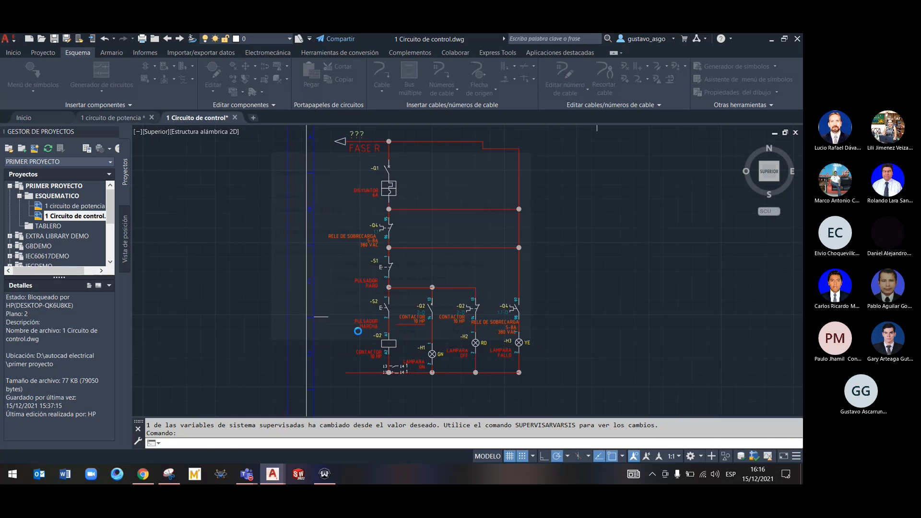
right_click(346, 144)
click(343, 143)
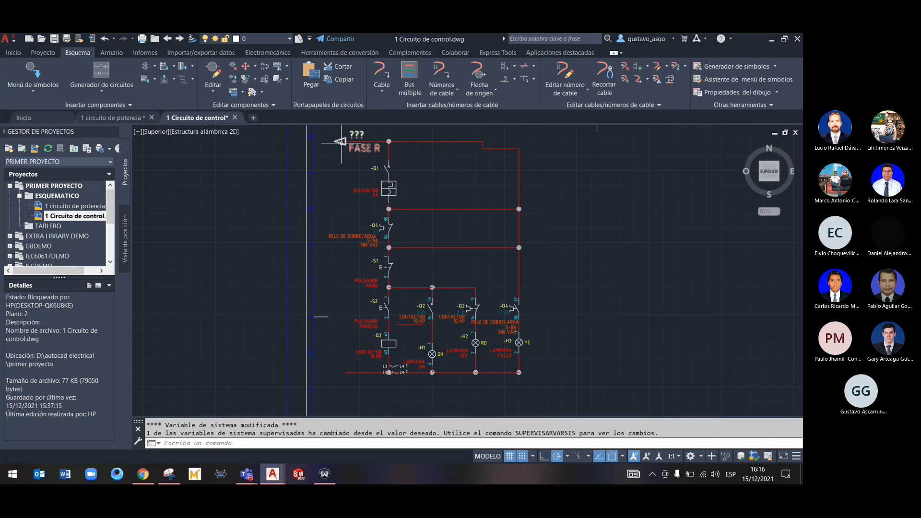
right_click(341, 143)
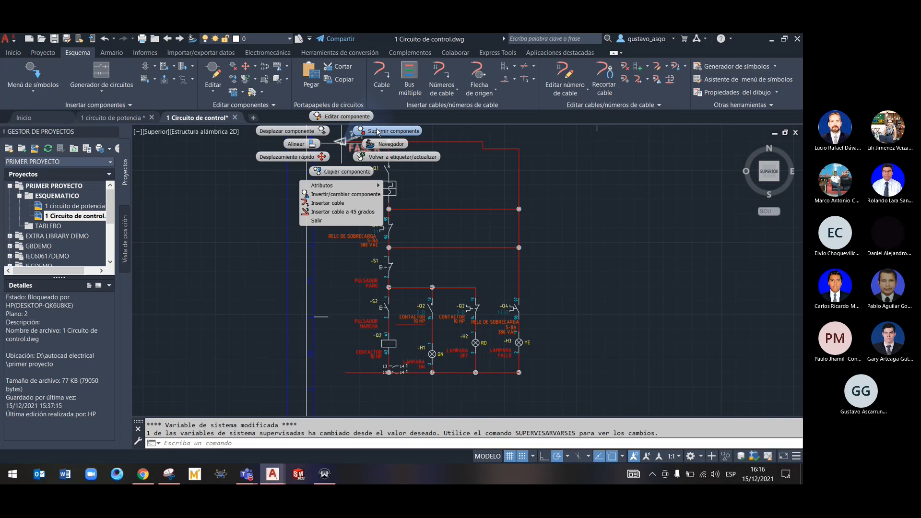
click(379, 132)
Insert a source signal arrow on the control circuit's bottom wire, using the project's existing signal code 2, NEUTRO
middle_drag(347, 373, 339, 265)
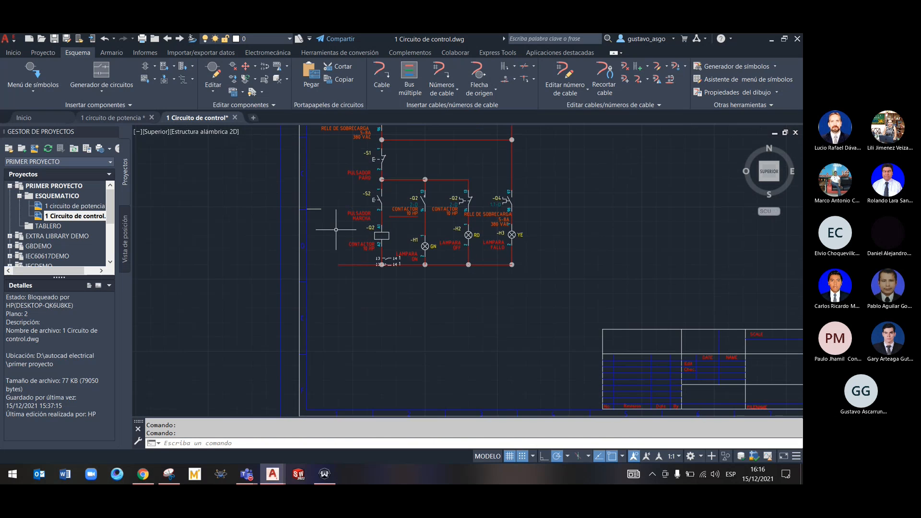
right_click(339, 265)
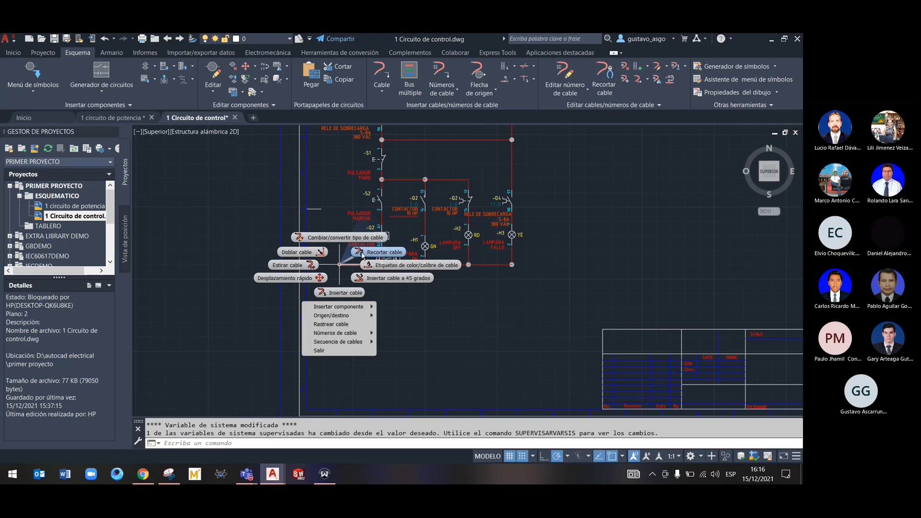
mouse_move(335, 315)
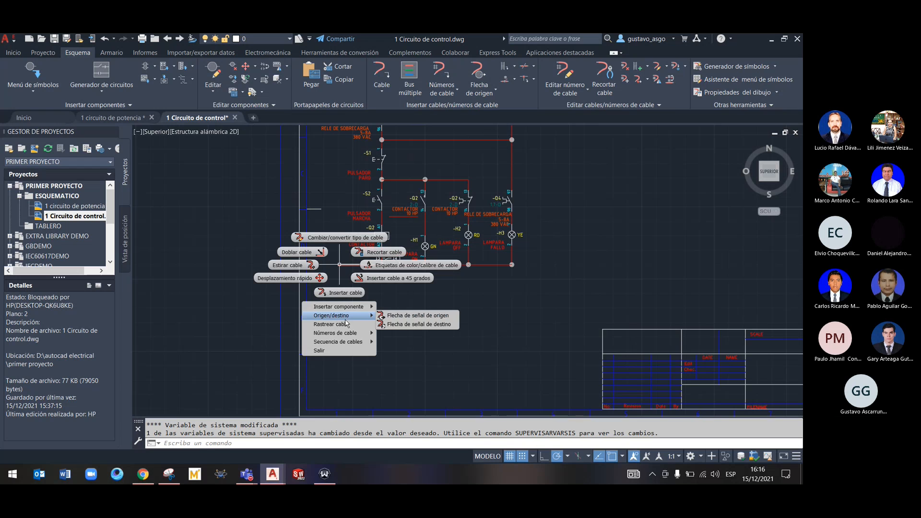
click(423, 318)
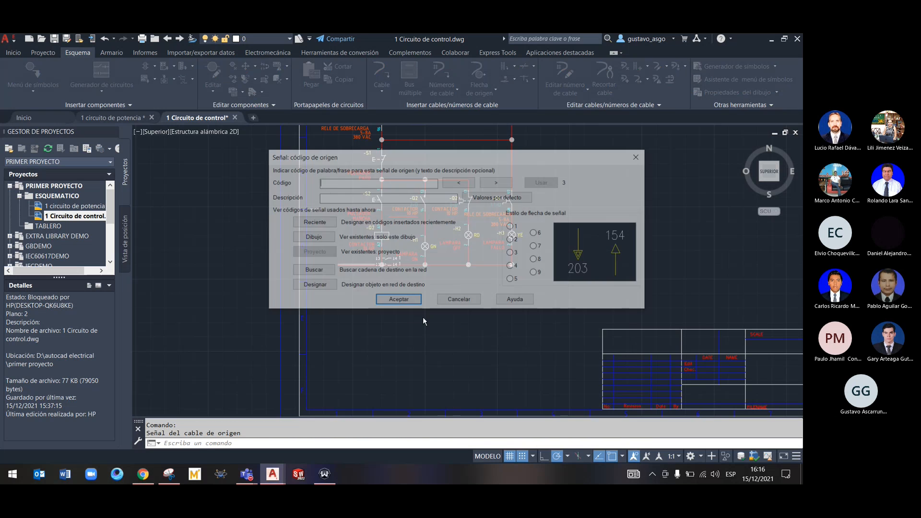
click(467, 185)
click(416, 201)
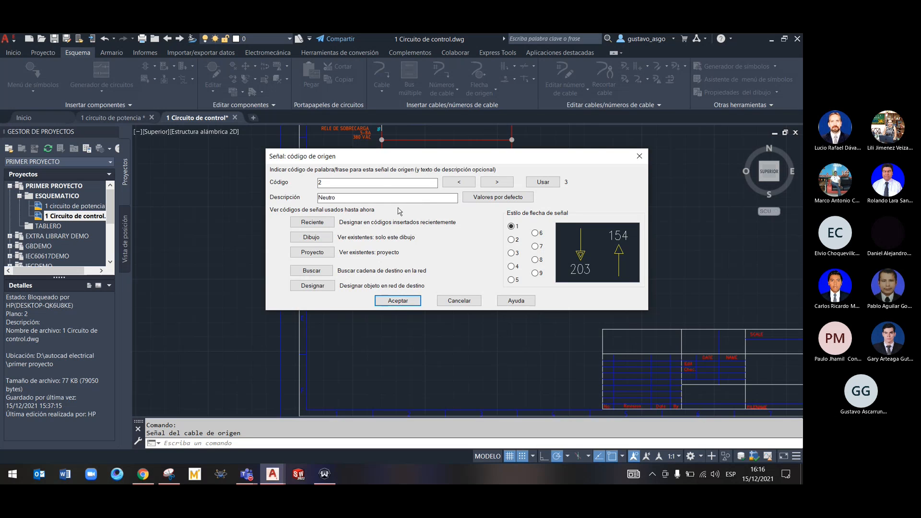
click(312, 252)
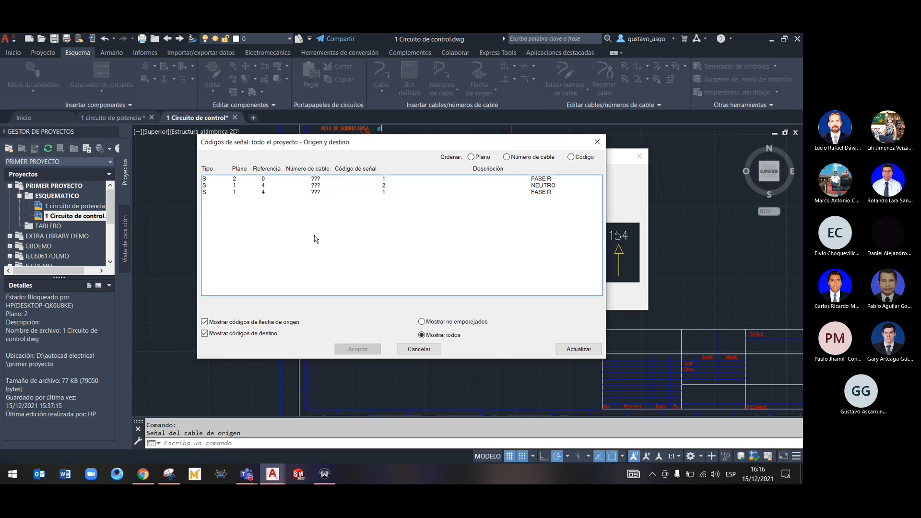
click(274, 186)
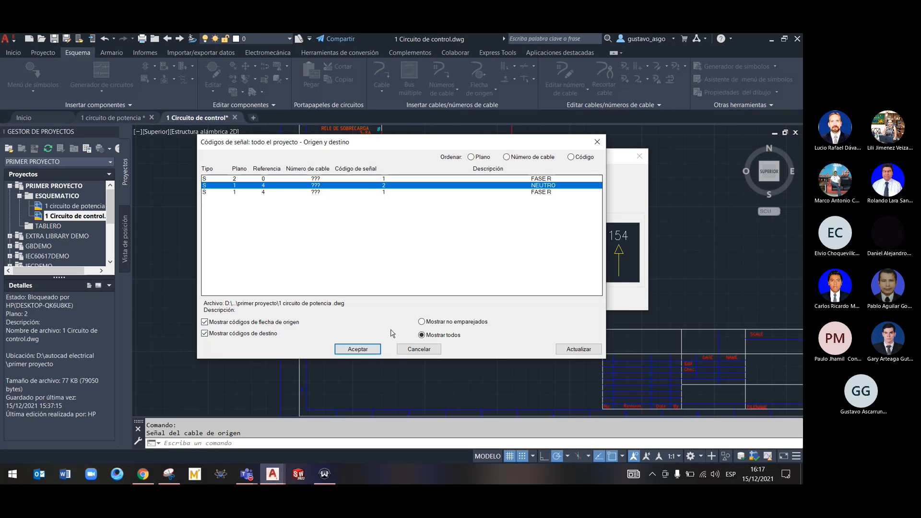
click(358, 349)
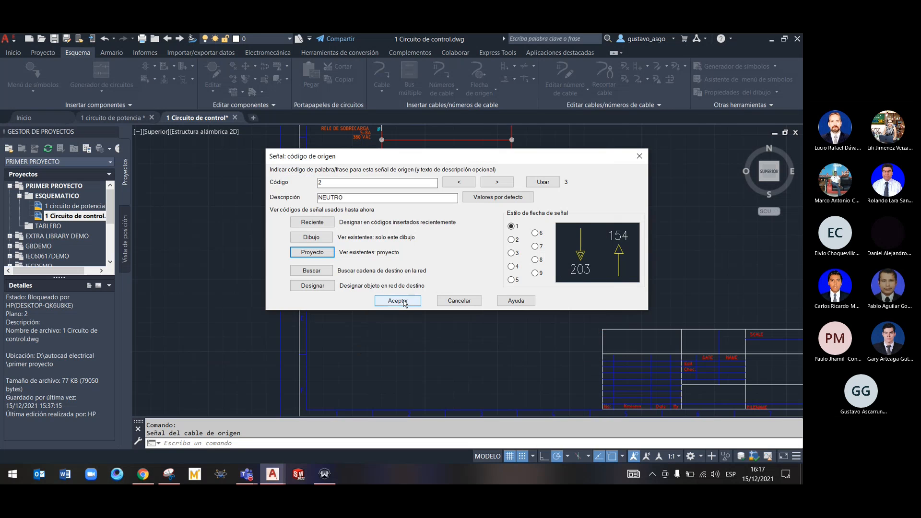
click(398, 300)
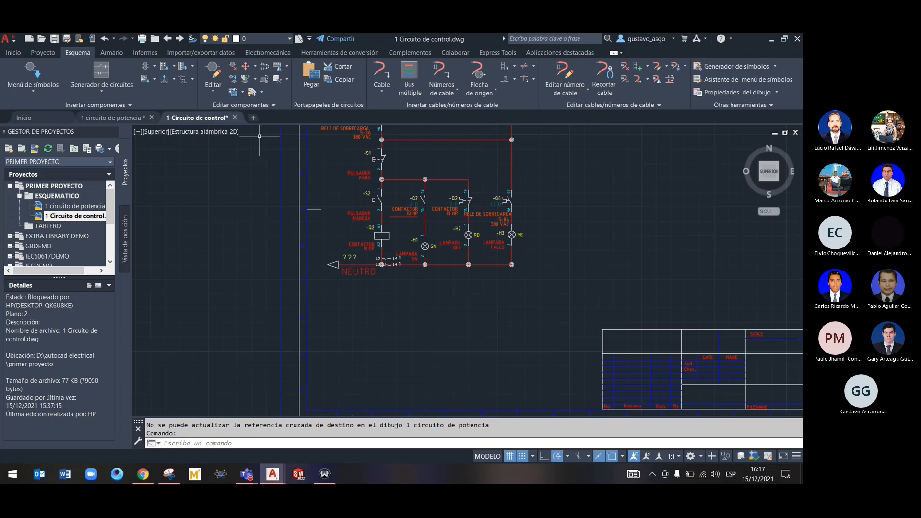
Switch to the 1 circuito de potencia drawing and check the settings of its NEUTRO destination arrow
click(136, 119)
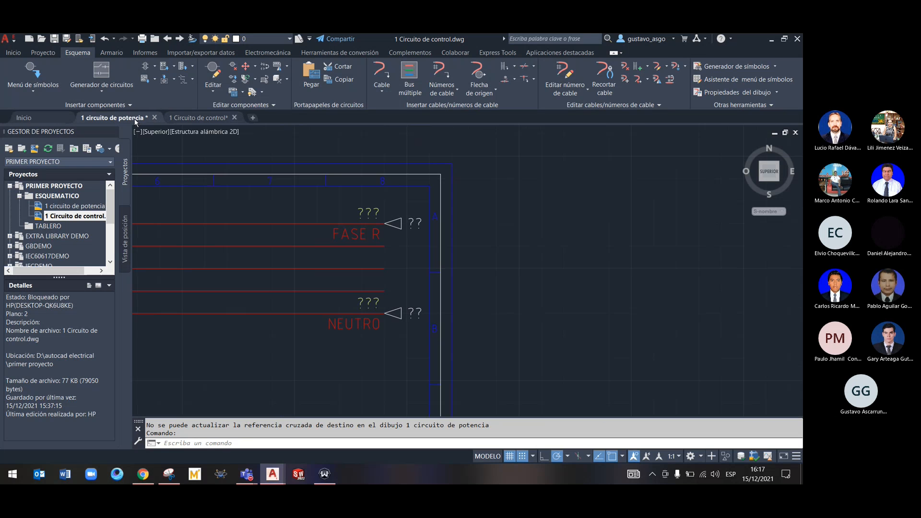
right_click(419, 315)
click(411, 284)
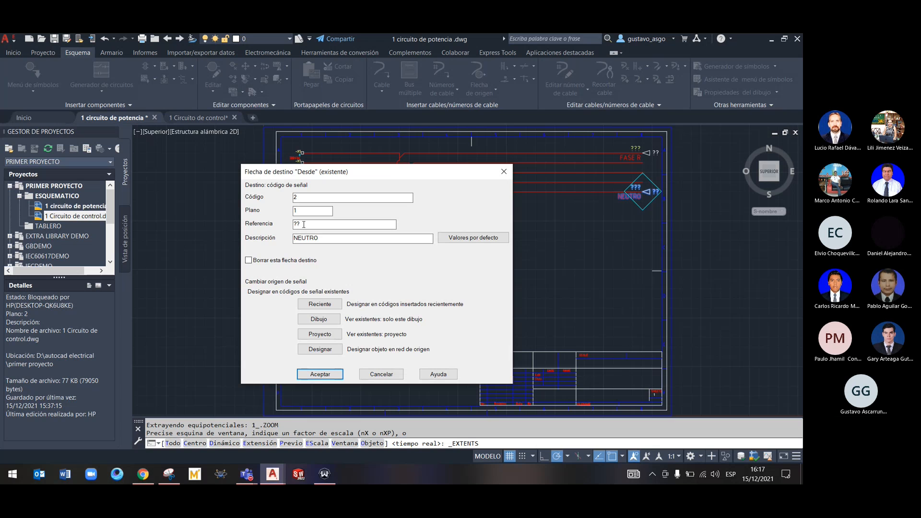
click(331, 376)
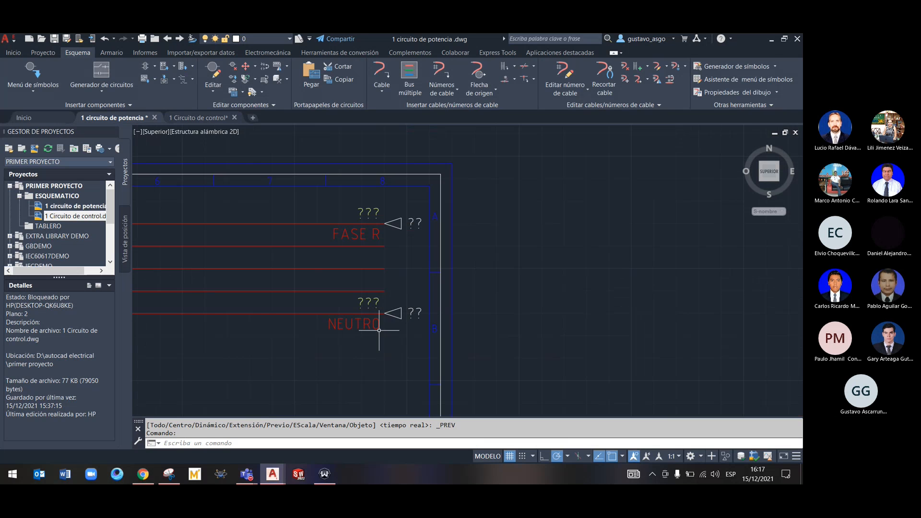
Run a project-wide update on both ESQUEMATICO drawings that renumbers the sheet values in a new sequence starting at 1
click(40, 54)
click(155, 75)
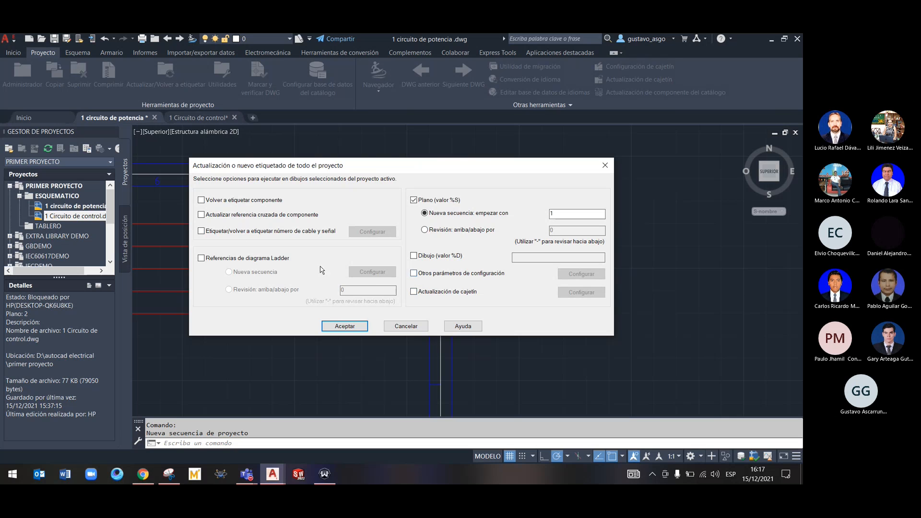
click(340, 328)
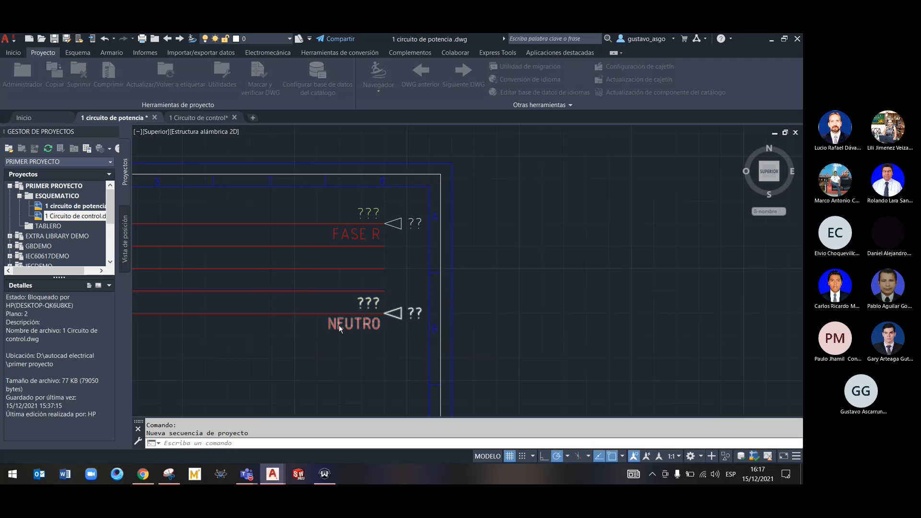
click(218, 244)
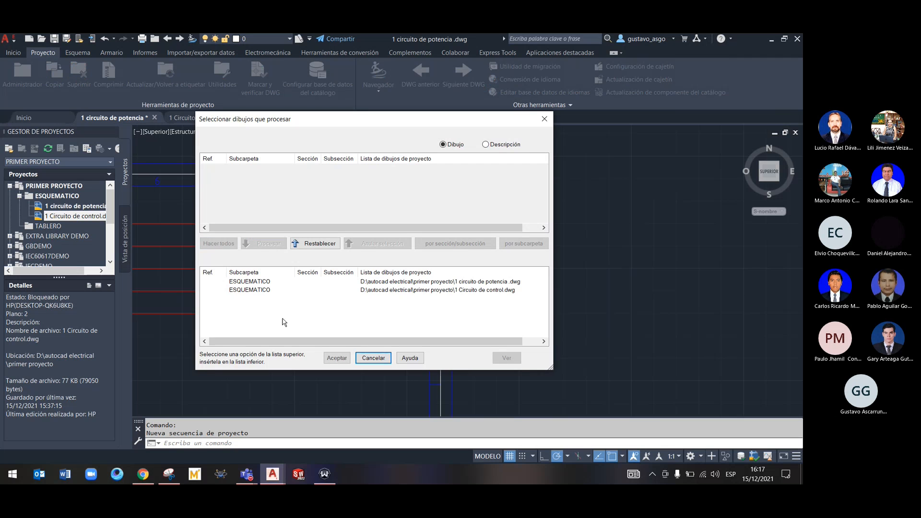
click(337, 358)
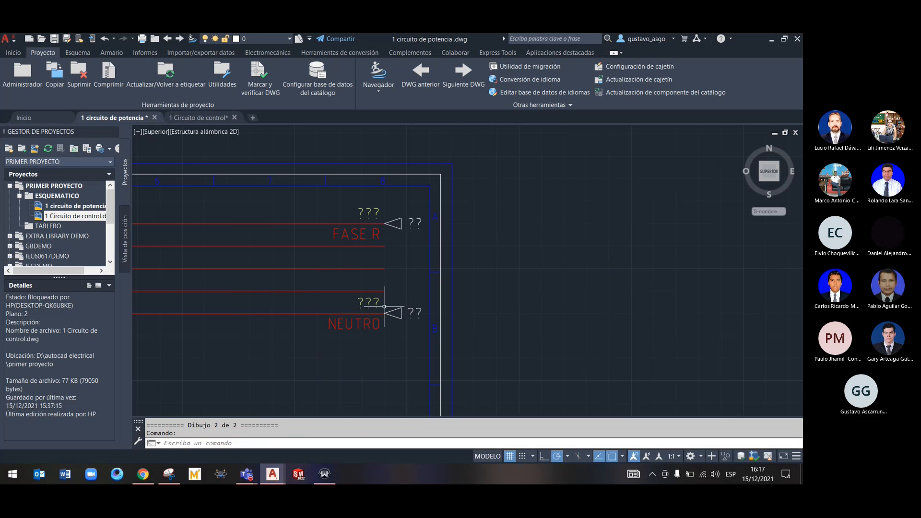
Delete the NEUTRO destination arrow from the lowest wire of the power circuit's supply lines
scroll(399, 288, down, 2)
scroll(403, 291, up, 2)
scroll(325, 284, down, 2)
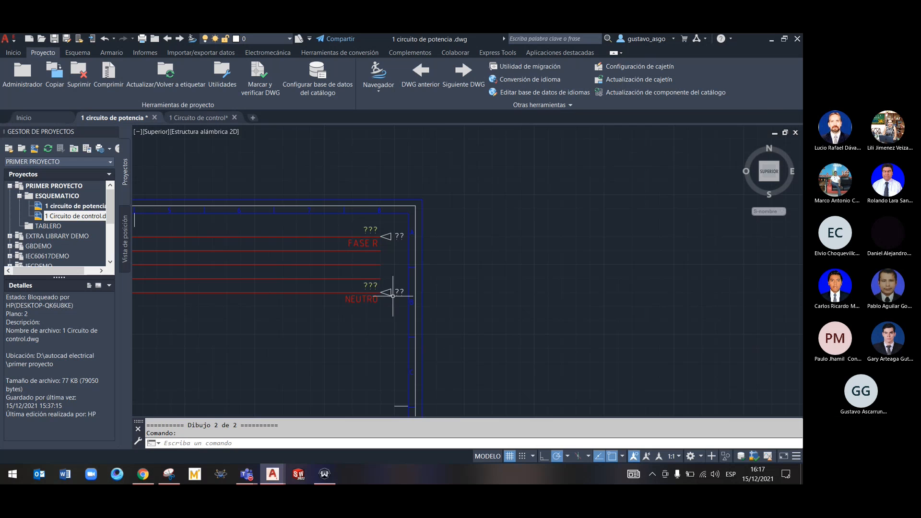
right_click(392, 296)
key(Escape)
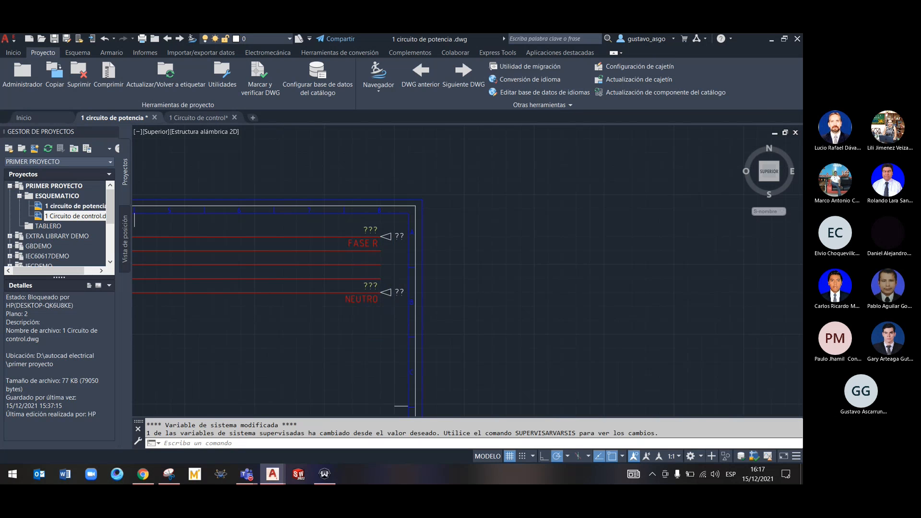
Start inserting a destination signal arrow with code 2 on the fourth supply wire of the power circuit
right_click(379, 279)
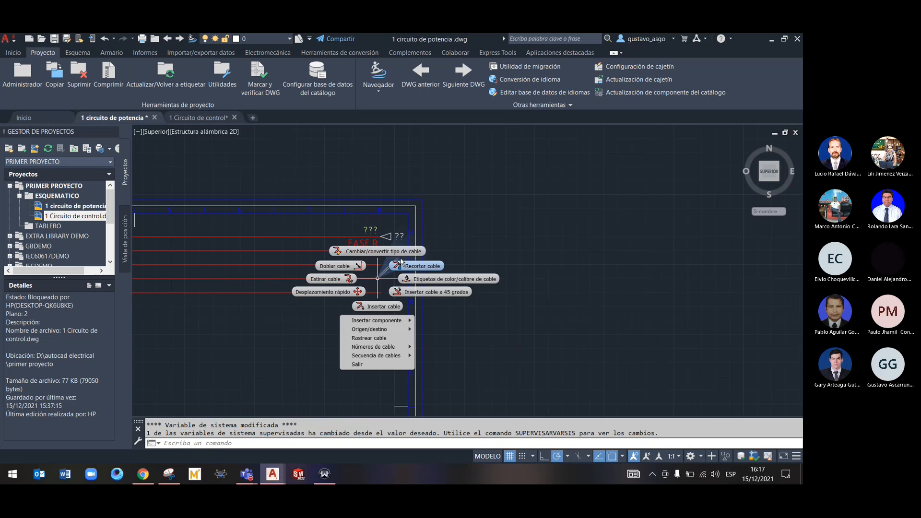
middle_click(419, 312)
click(419, 313)
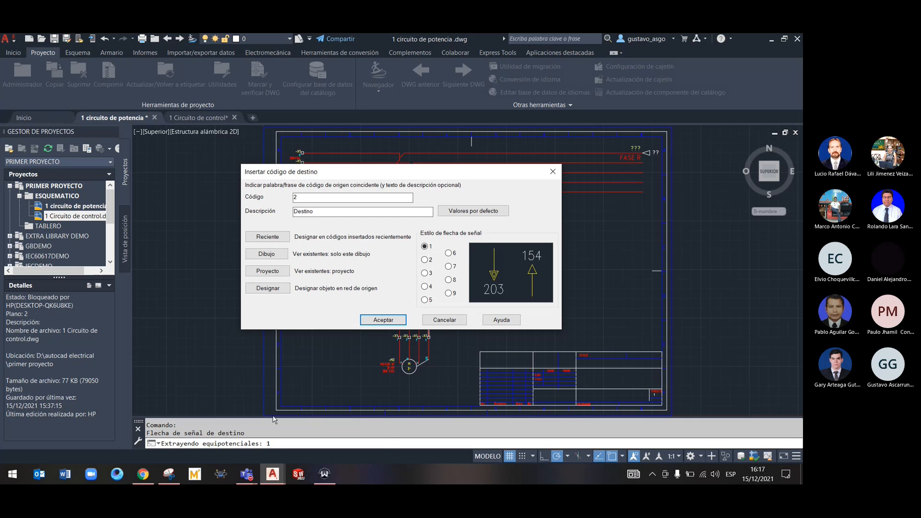
click(247, 474)
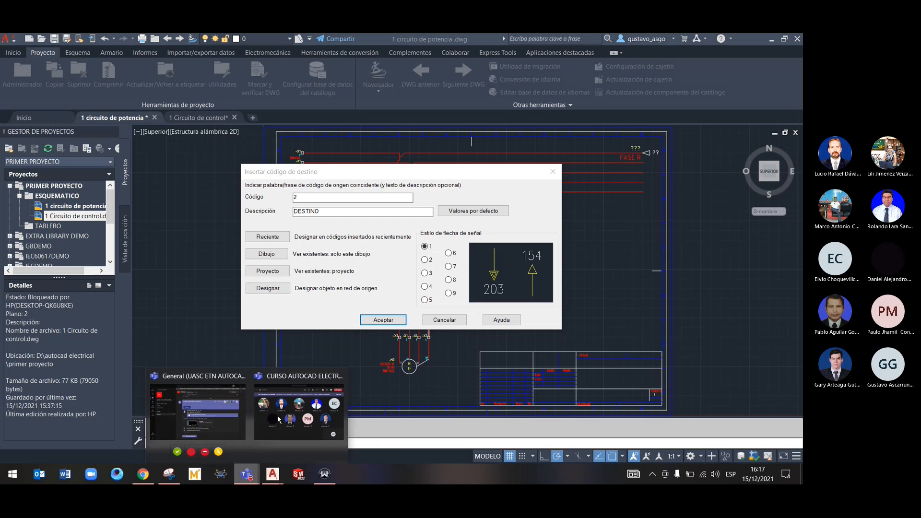
click(277, 416)
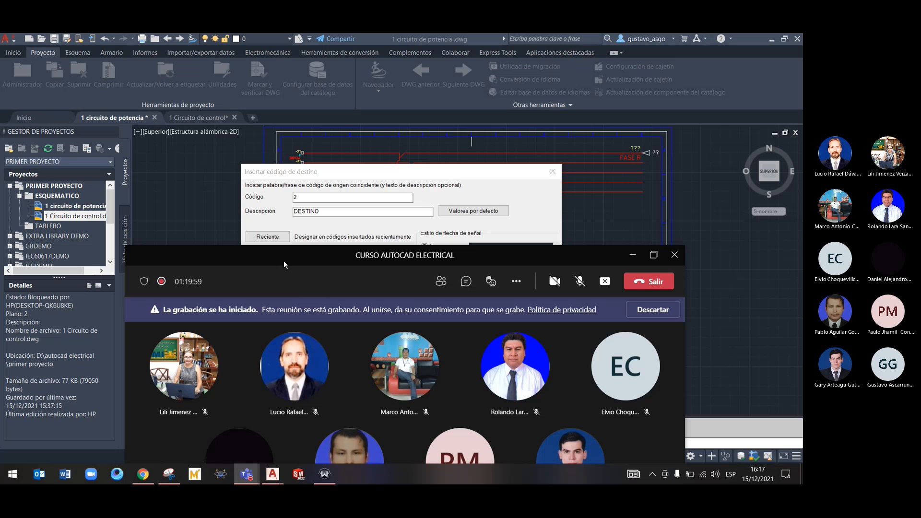
drag(256, 199, 253, 161)
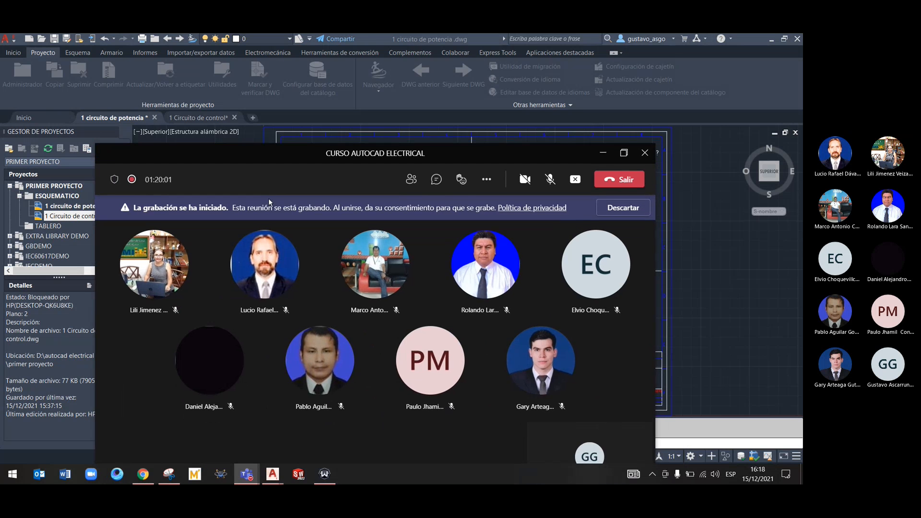
click(686, 281)
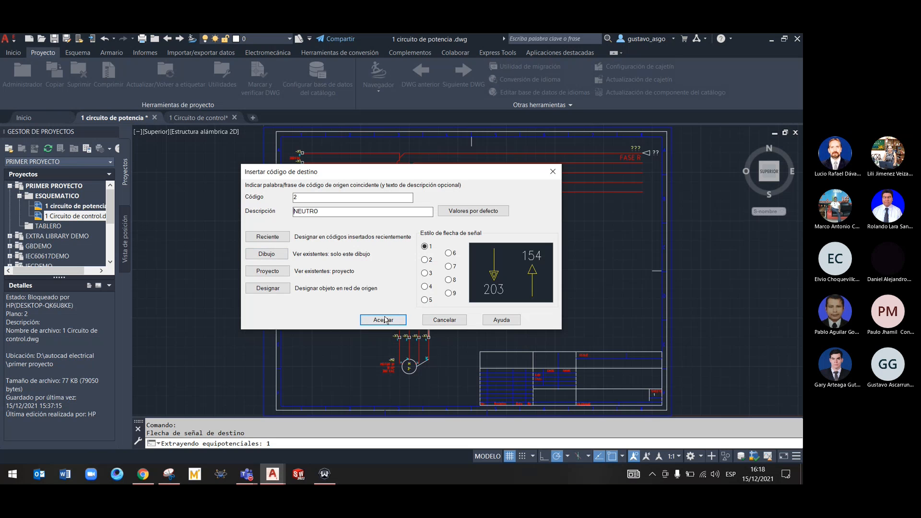
Give the destination arrow the description NEUTRO and finish inserting it
click(391, 319)
scroll(388, 276, up, 4)
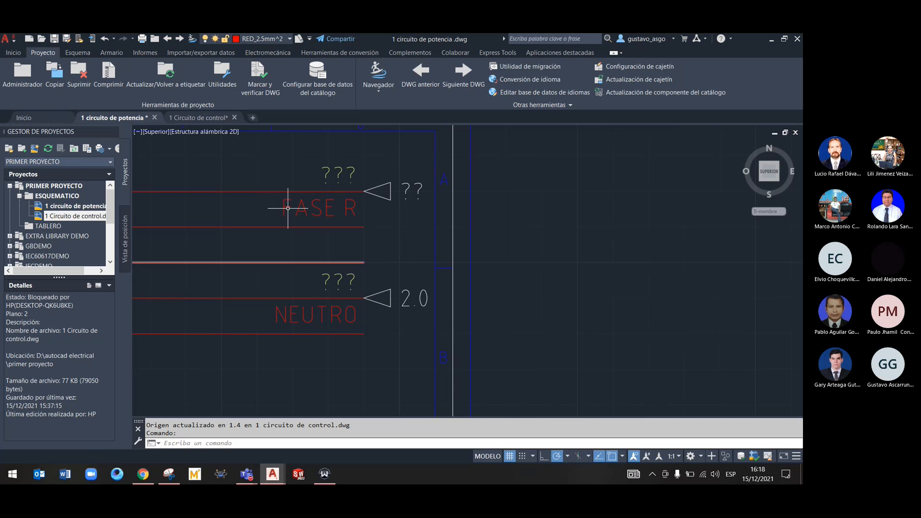
Switch back to the 1 Circuito de control drawing
click(198, 117)
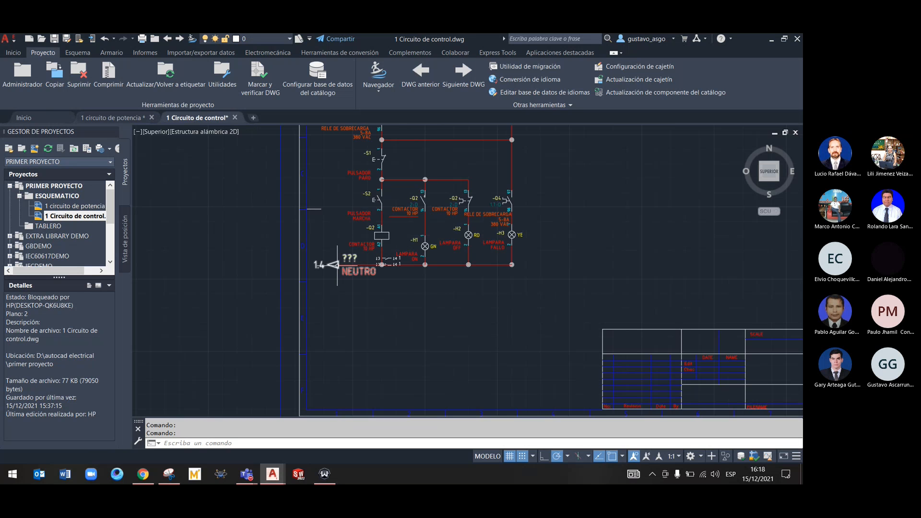
middle_drag(334, 162, 350, 306)
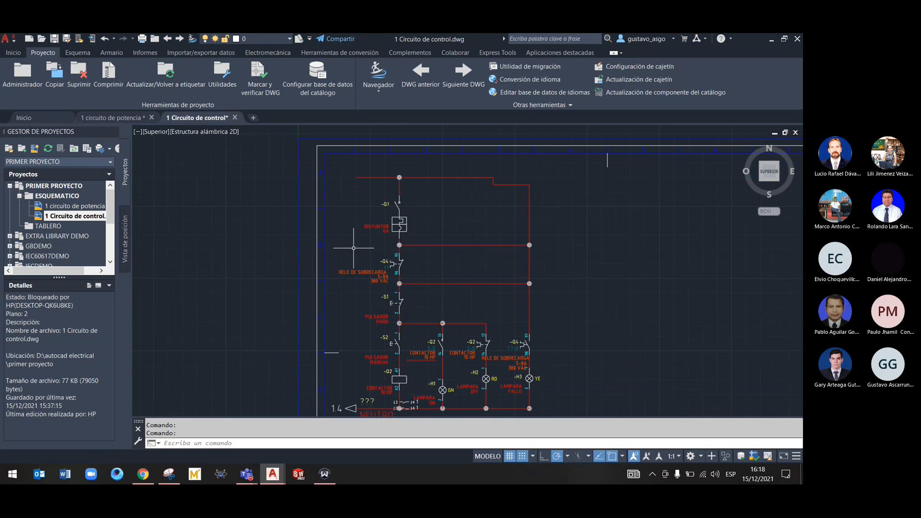
right_click(359, 178)
click(484, 217)
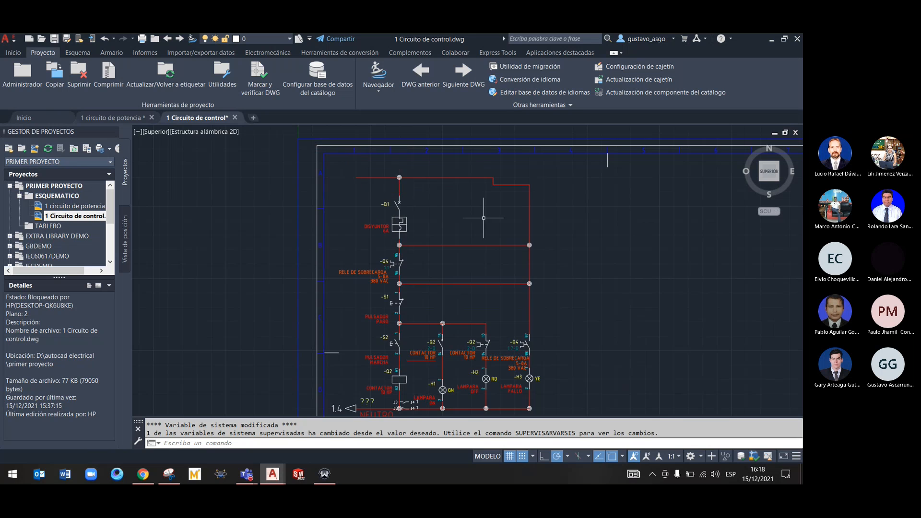
scroll(366, 180, up, 4)
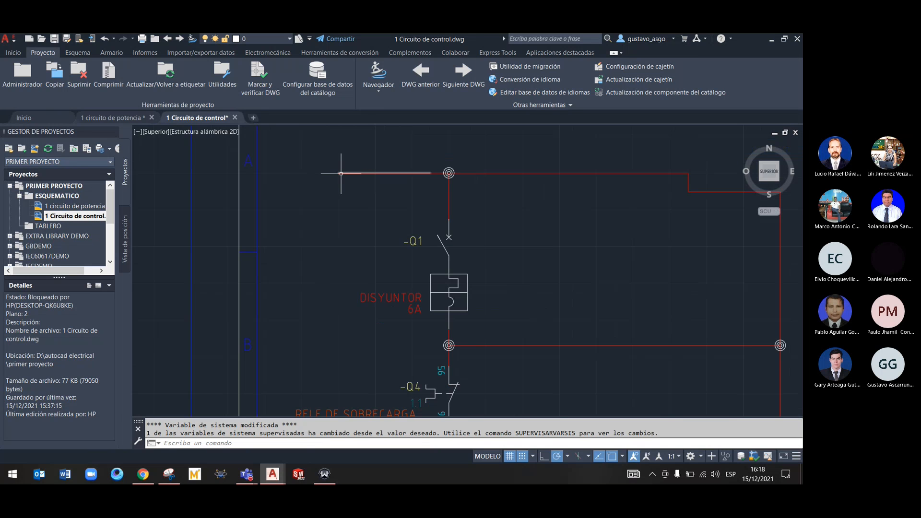
right_click(341, 174)
click(401, 187)
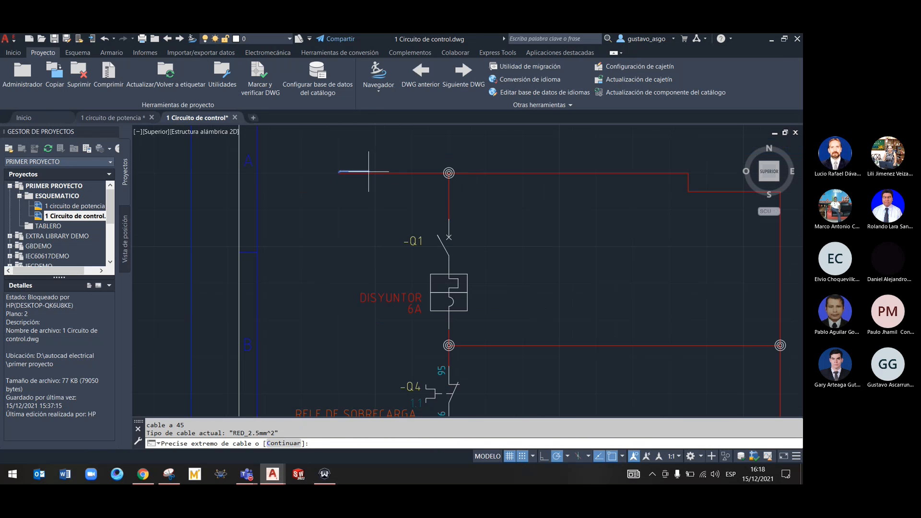
key(Escape)
Insert a source signal arrow on the control circuit's top wire, reusing the project's destination code 1 with description FASE R
right_click(356, 171)
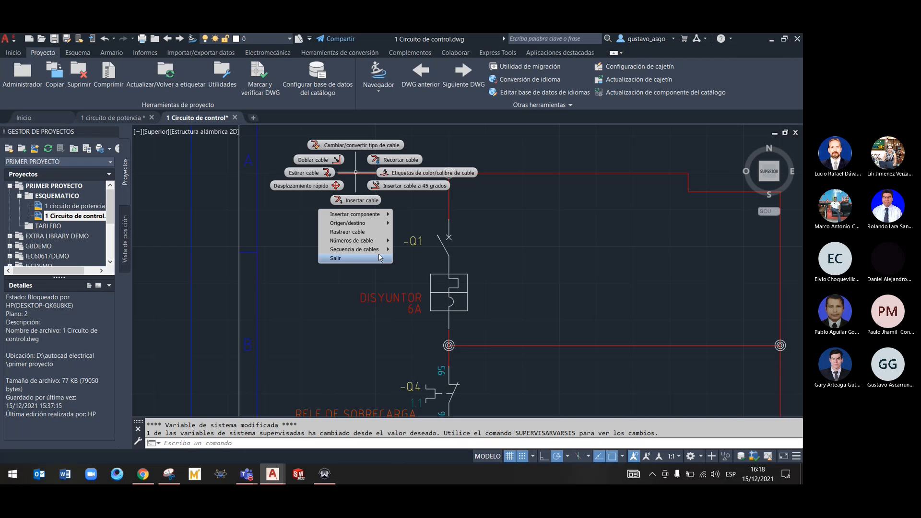
mouse_move(372, 225)
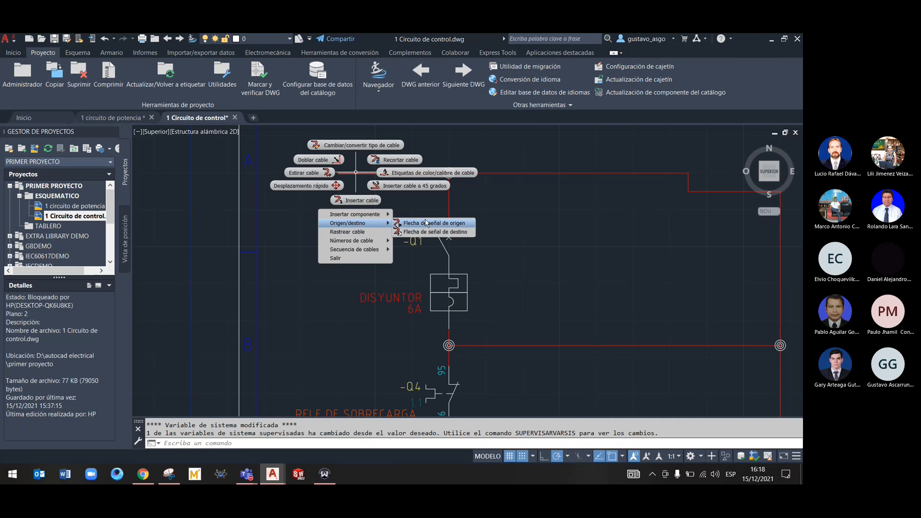
click(423, 224)
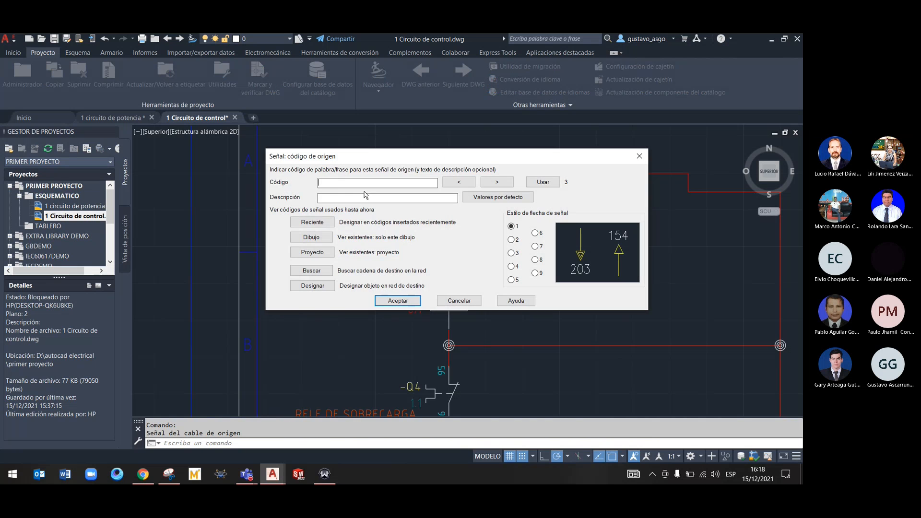
click(471, 181)
click(404, 197)
click(321, 254)
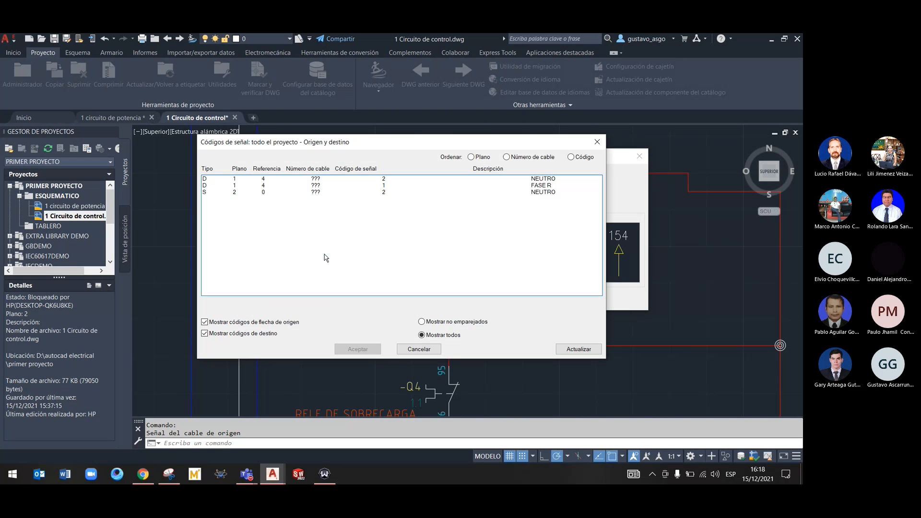
click(264, 186)
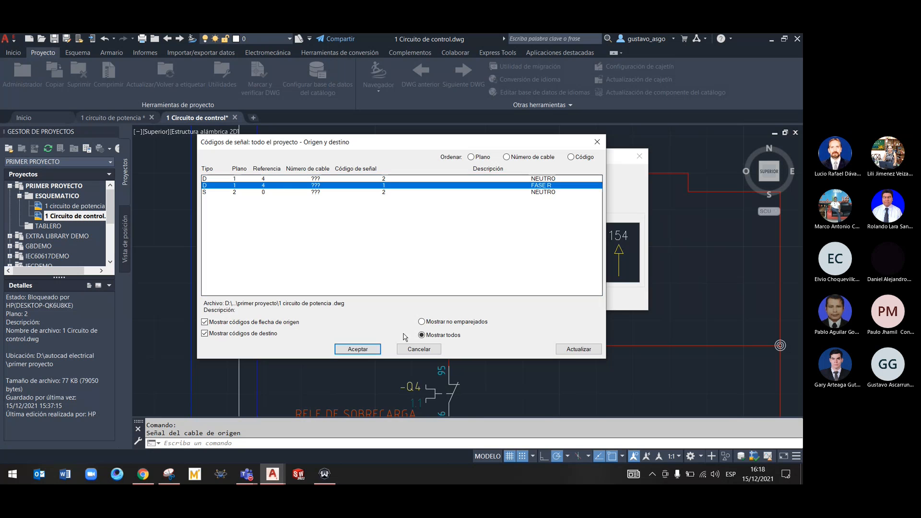
click(381, 350)
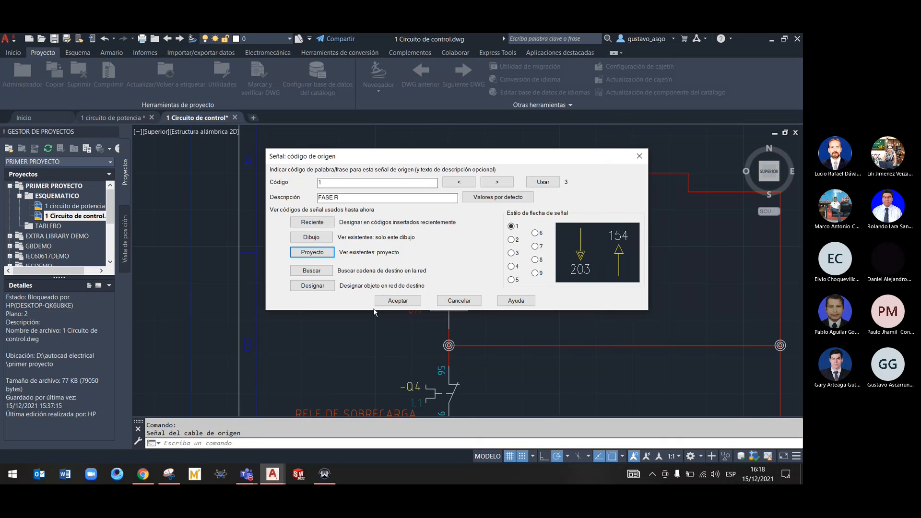
click(398, 301)
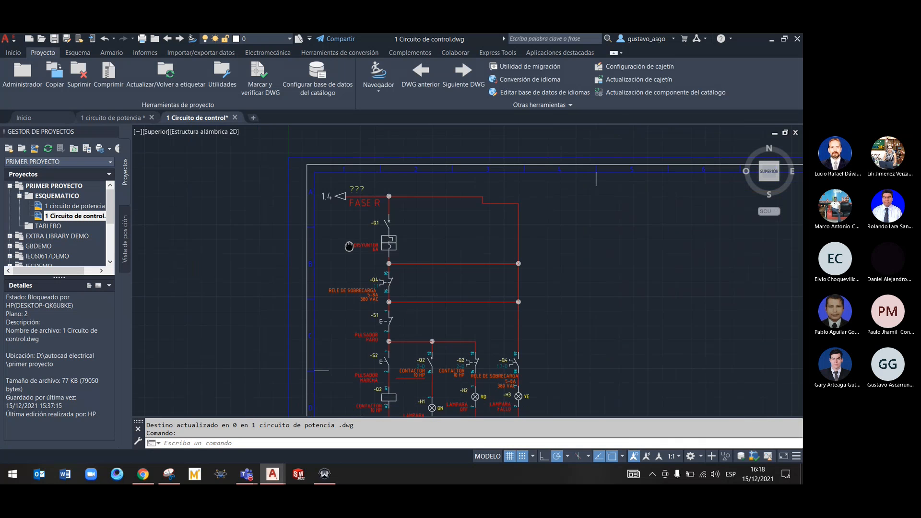
middle_drag(350, 259, 347, 168)
Switch to the 1 circuito de potencia drawing and review the FASE R destination arrow's code, sheet and reference settings
click(126, 117)
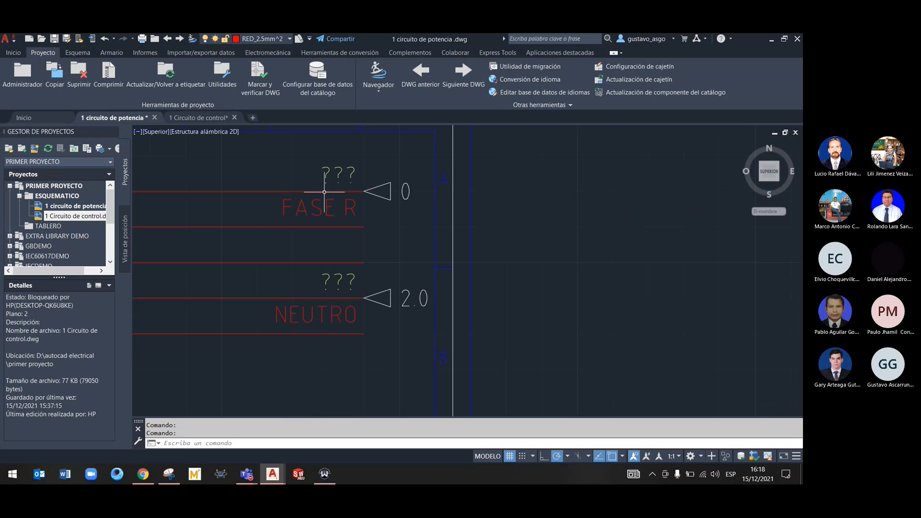
scroll(364, 191, down, 4)
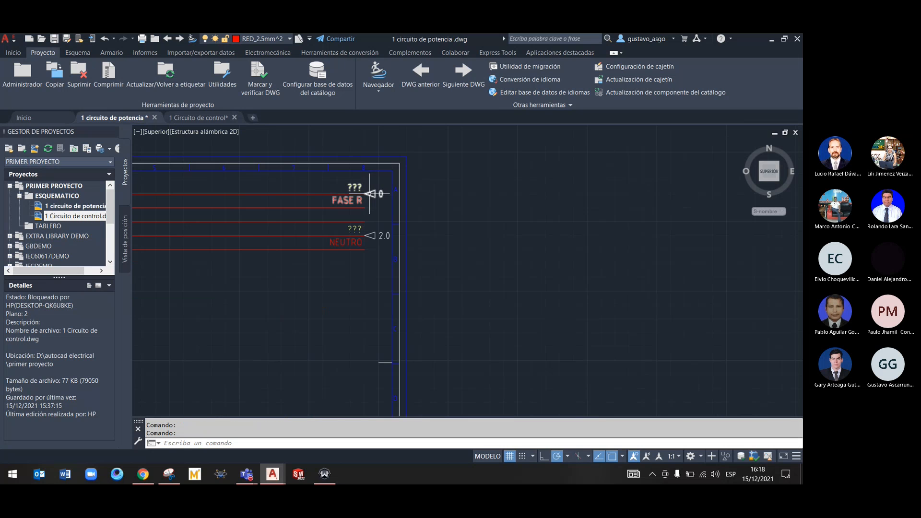
middle_drag(345, 198, 506, 204)
middle_drag(258, 206, 436, 219)
scroll(190, 231, up, 2)
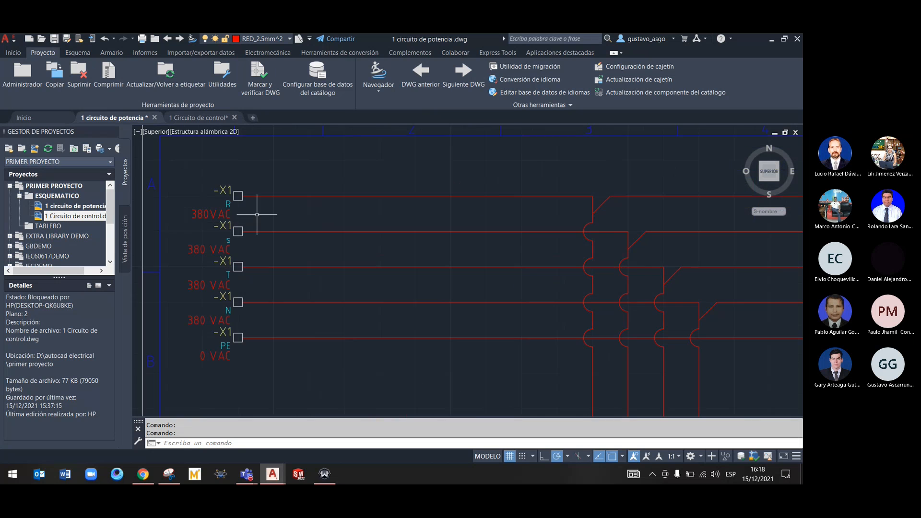
middle_drag(304, 215, 146, 218)
middle_drag(308, 216, 112, 223)
scroll(447, 214, up, 2)
right_click(447, 212)
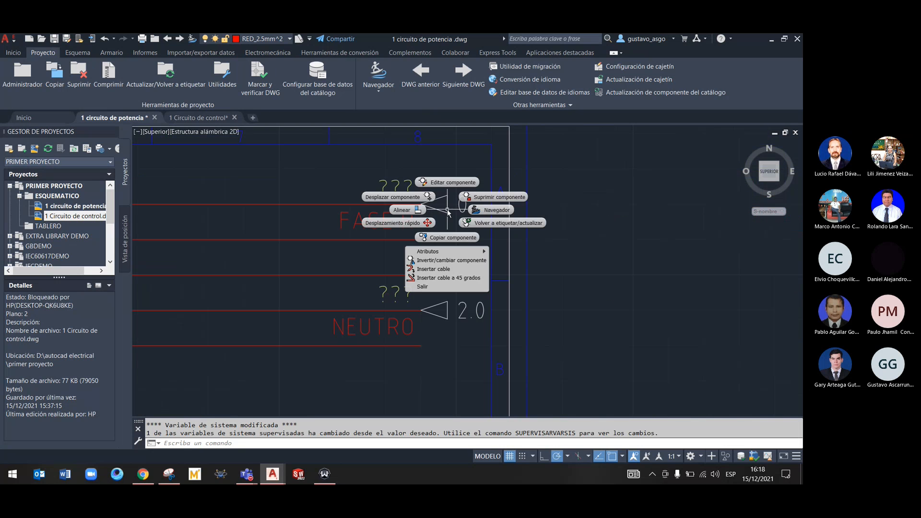
click(440, 184)
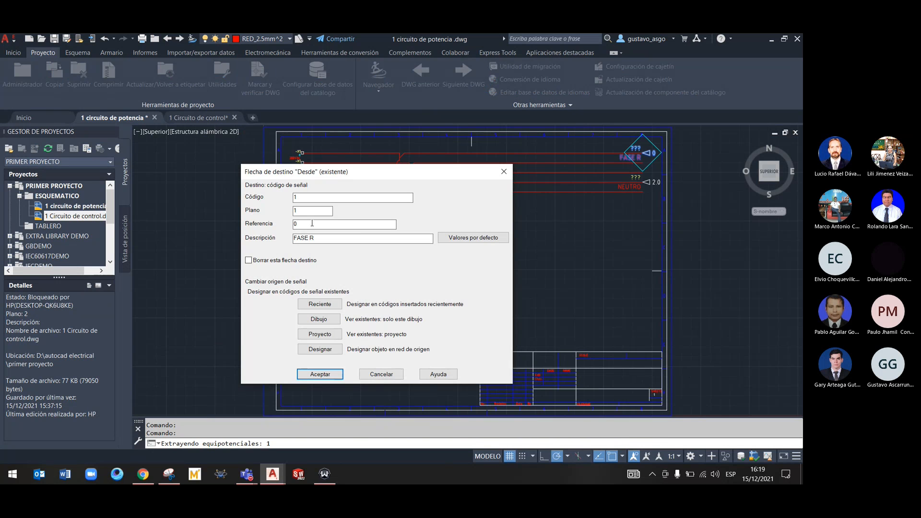
click(504, 172)
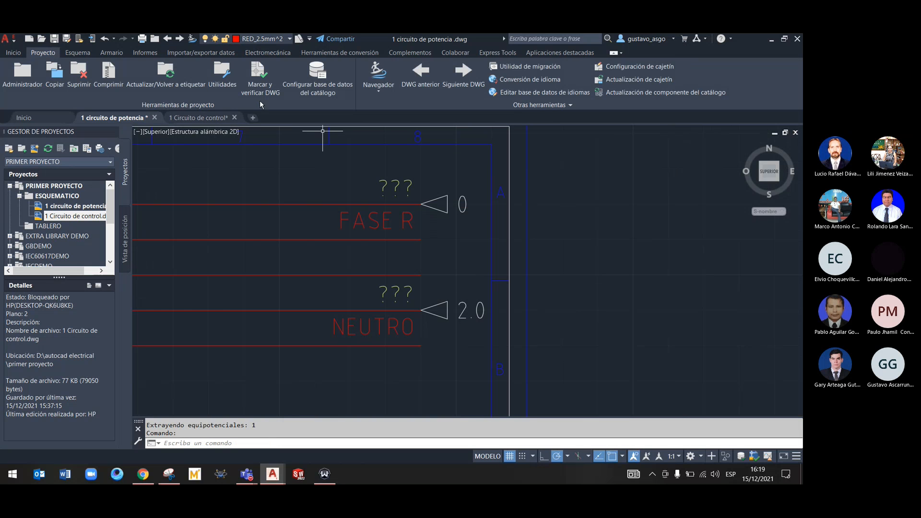
In the 1 Circuito de control drawing, delete the wire stub beside the FASE R source arrow and the arrow itself
click(187, 119)
mouse_move(346, 205)
middle_down()
mouse_move(346, 280)
mouse_move(355, 285)
middle_up()
scroll(364, 247, up, 7)
middle_drag(437, 227, 301, 242)
click(304, 216)
key(Delete)
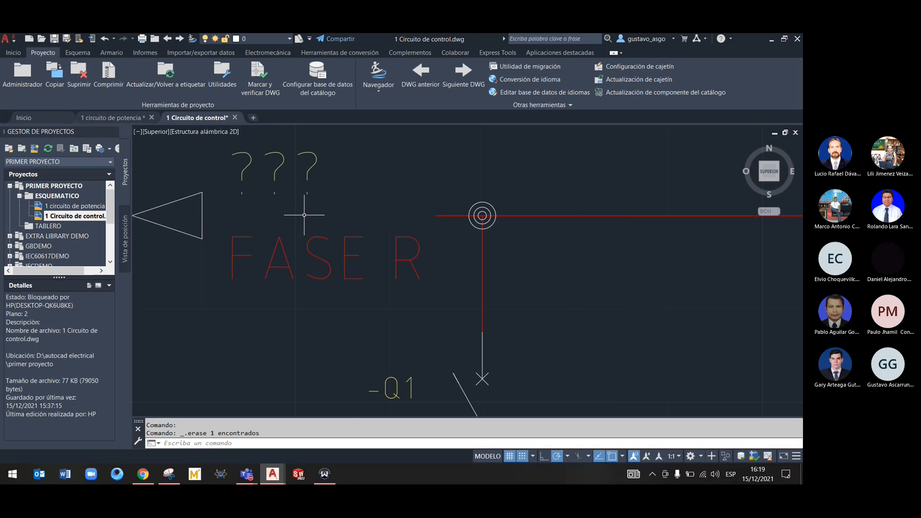
right_click(203, 216)
click(234, 203)
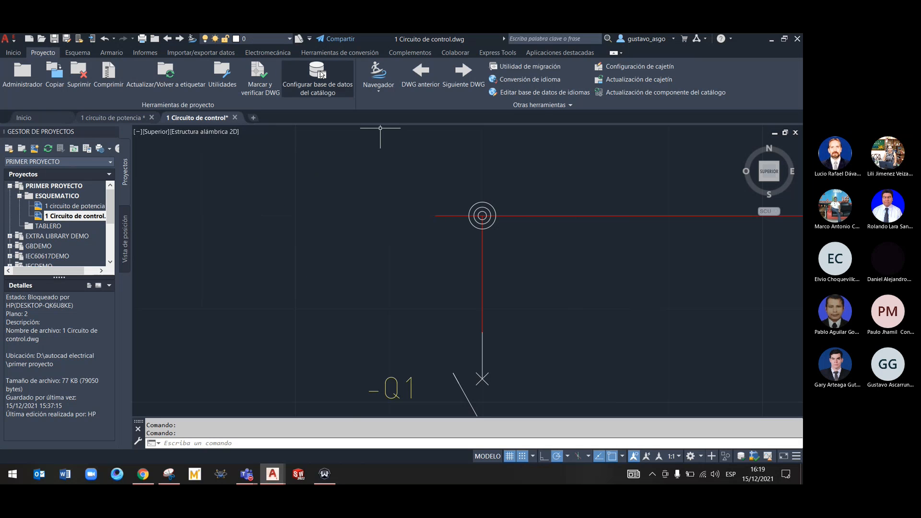
Draw a RED_2.5mm^2 wire extending the control circuit's top line outward from its free end
click(13, 52)
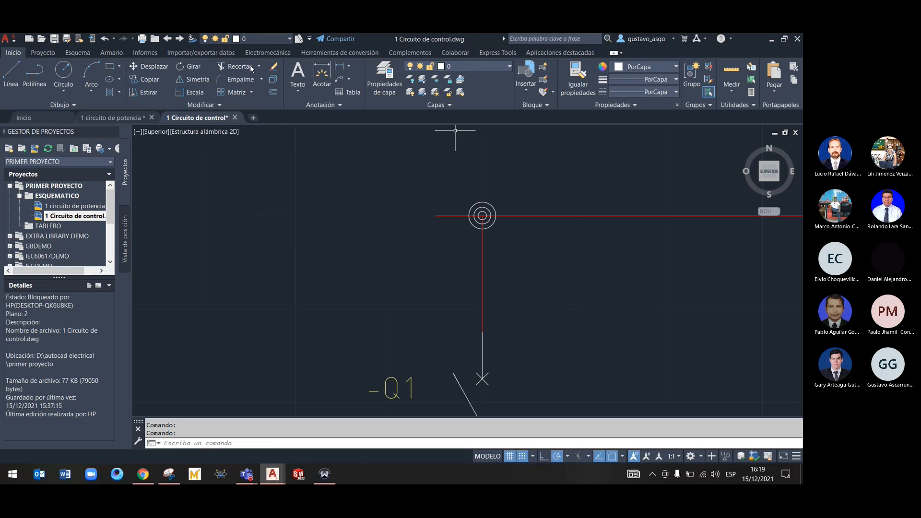
click(78, 53)
click(382, 76)
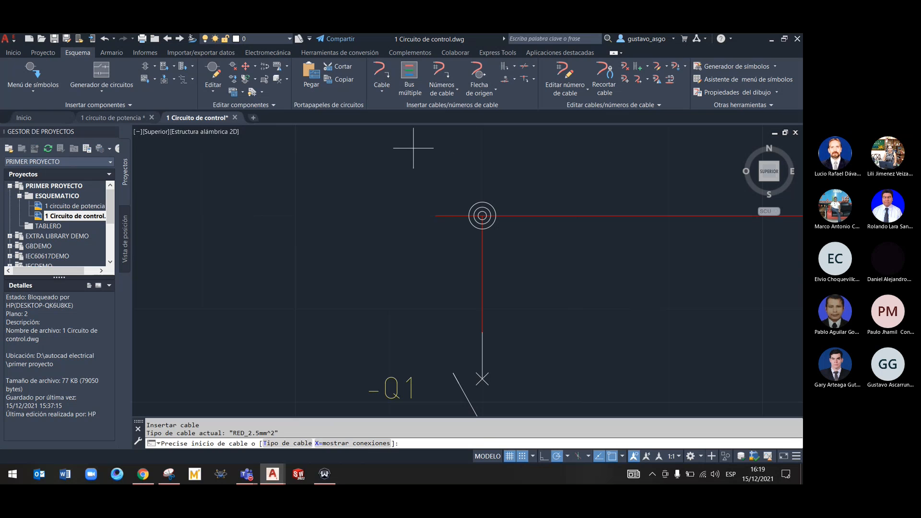
click(436, 215)
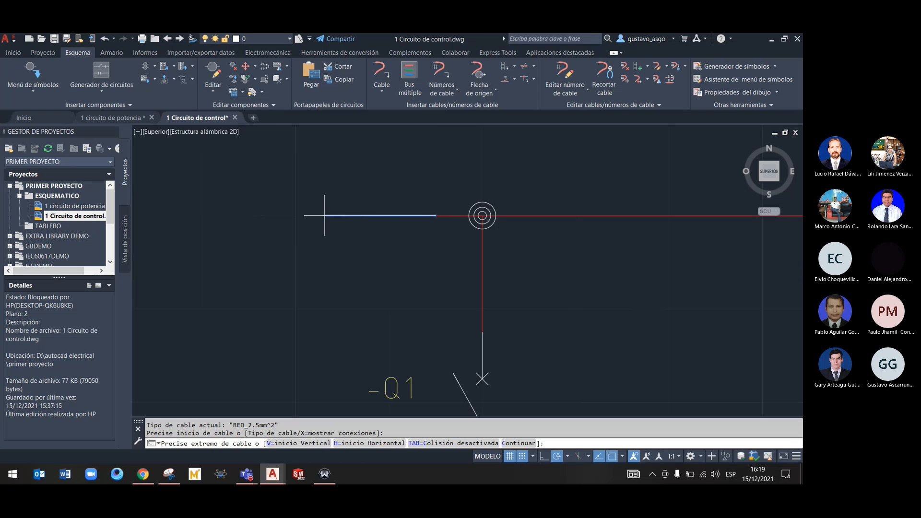
click(271, 216)
key(Escape)
key(Escape)
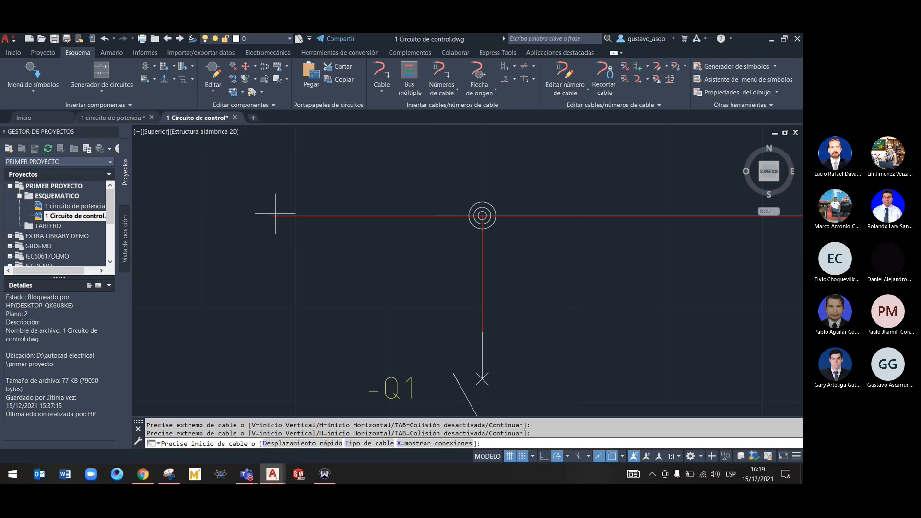
Undo the wire extension and the deletions of the FASE R source arrow and its wire stub
key(ctrl+z)
key(ctrl+z)
key(ctrl+z)
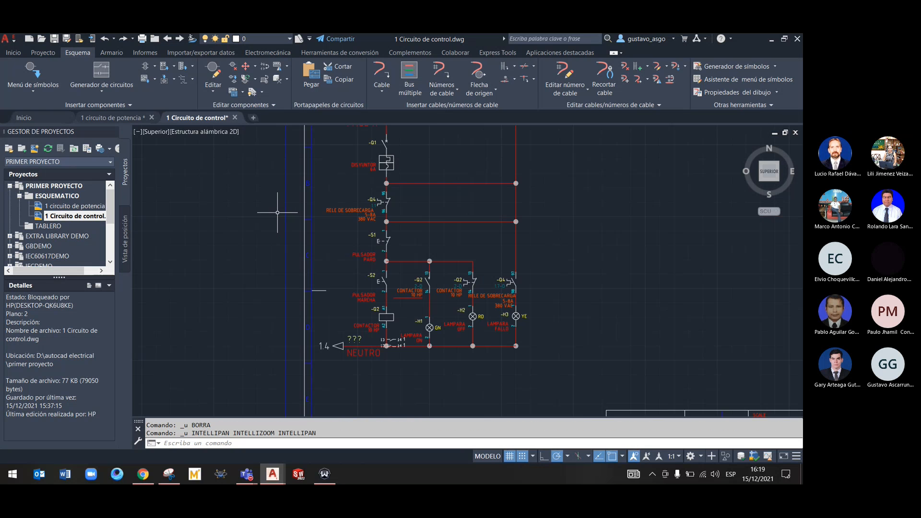
Delete the FASE R source arrow component from the control circuit's top wire
scroll(348, 234, up, 8)
mouse_move(362, 242)
middle_down()
mouse_move(375, 255)
mouse_move(334, 266)
middle_up()
right_click(239, 176)
click(246, 164)
right_click(248, 160)
click(246, 163)
right_click(245, 161)
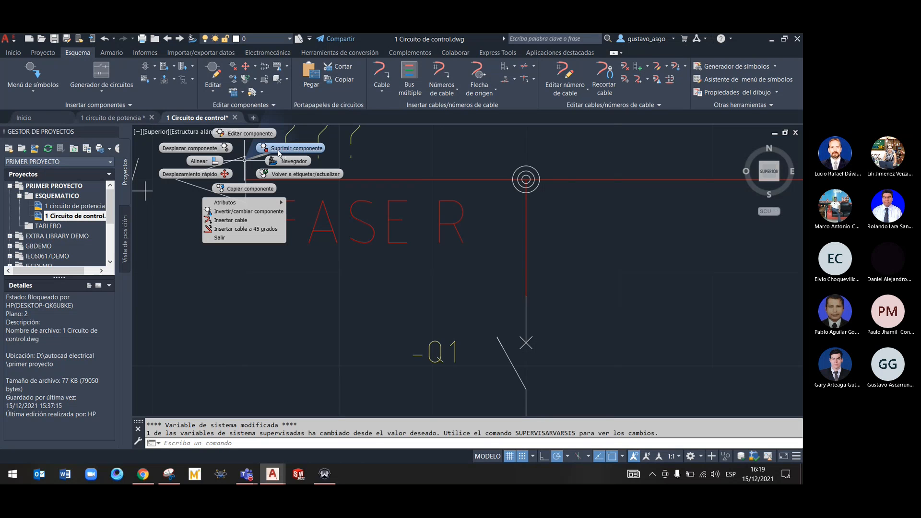
click(279, 149)
Examine the control circuit's wiring from the open end of the top wire down to the NEUTRO source arrow
scroll(427, 197, up, 4)
middle_drag(429, 194, 366, 282)
middle_drag(652, 247, 448, 243)
scroll(371, 247, up, 4)
scroll(372, 247, down, 10)
middle_drag(302, 261, 446, 241)
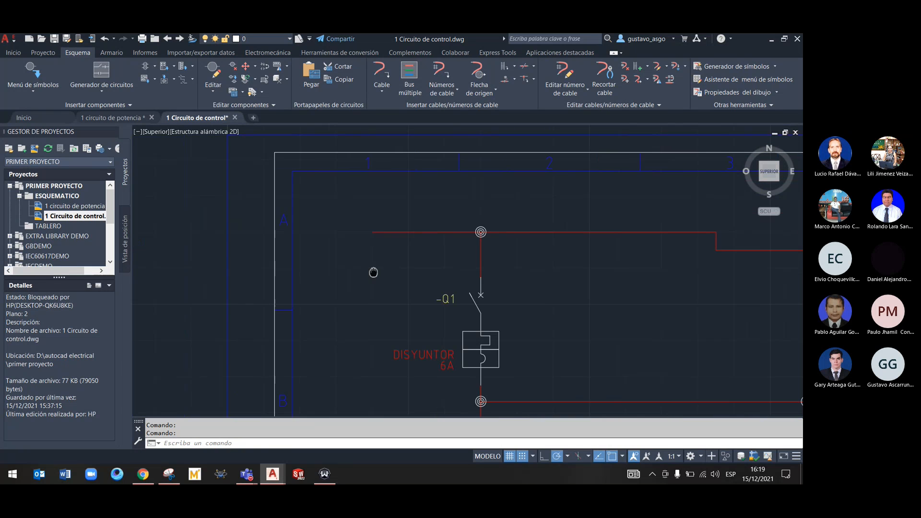
middle_drag(373, 272, 411, 257)
middle_drag(488, 300, 273, 177)
scroll(304, 140, down, 5)
middle_drag(531, 318, 506, 254)
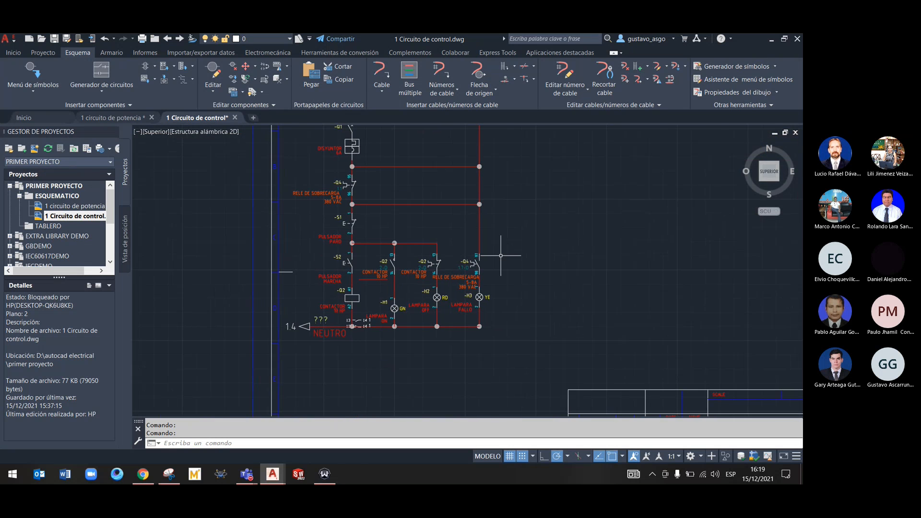
scroll(412, 199, up, 4)
middle_drag(411, 200, 408, 305)
scroll(378, 182, down, 4)
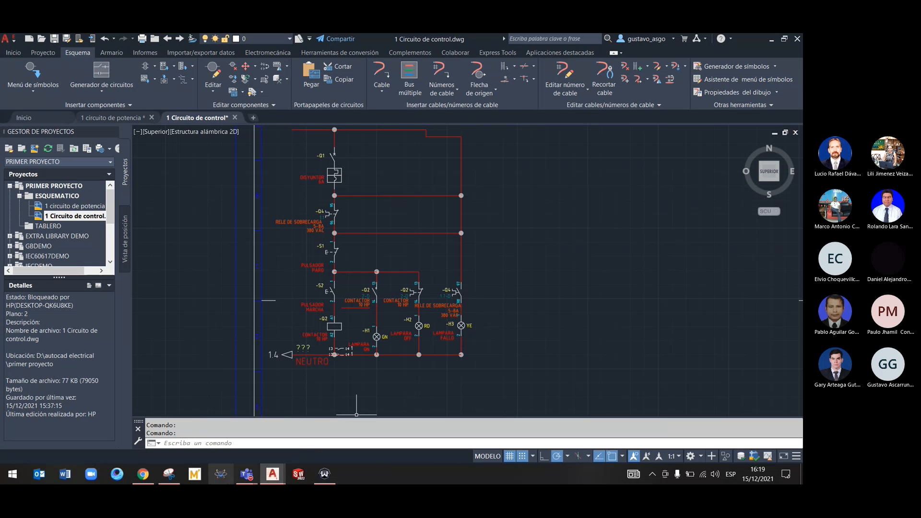
click(169, 474)
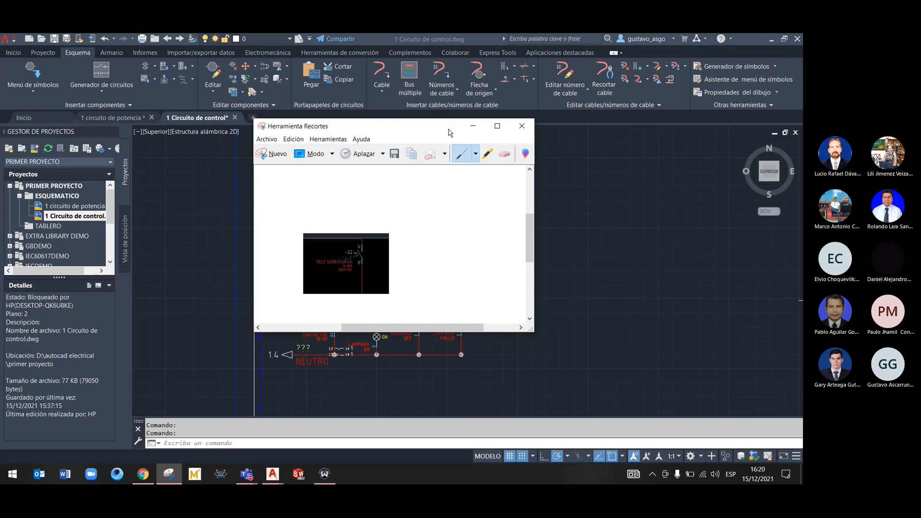
click(474, 126)
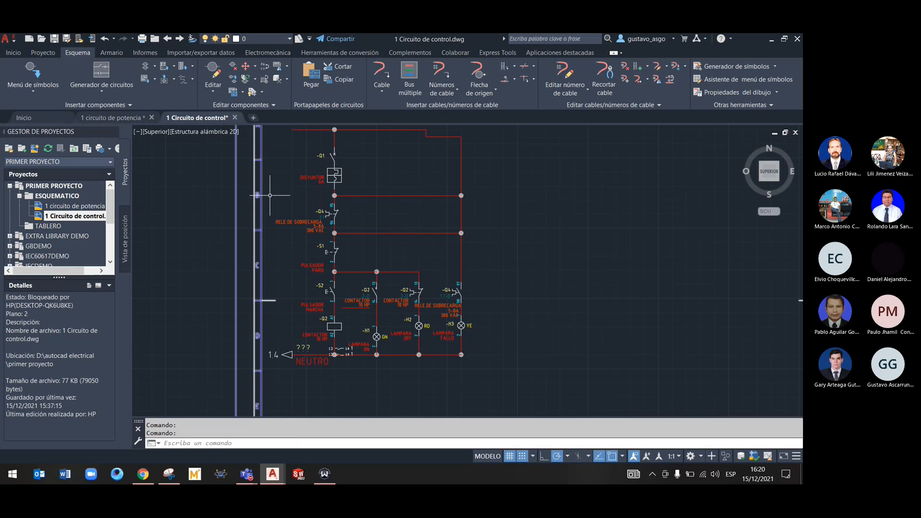
middle_drag(281, 180, 292, 192)
scroll(312, 255, up, 5)
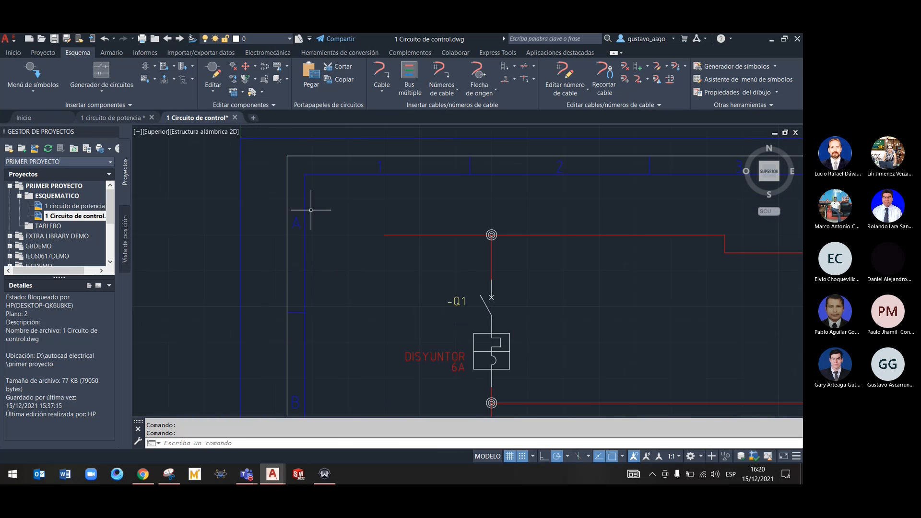
click(29, 72)
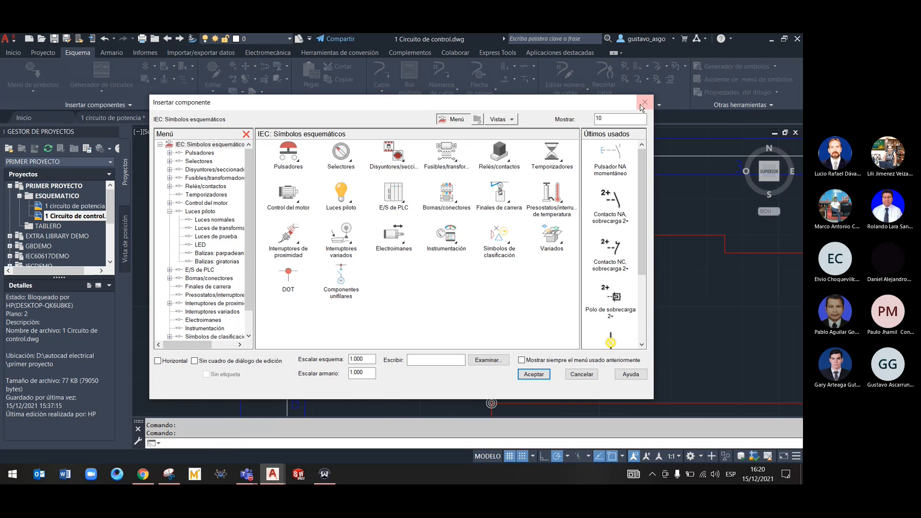
click(645, 102)
Try a source signal arrow with code 1 and description Fase on the control circuit's top wire, checking the project's signal codes
right_click(390, 235)
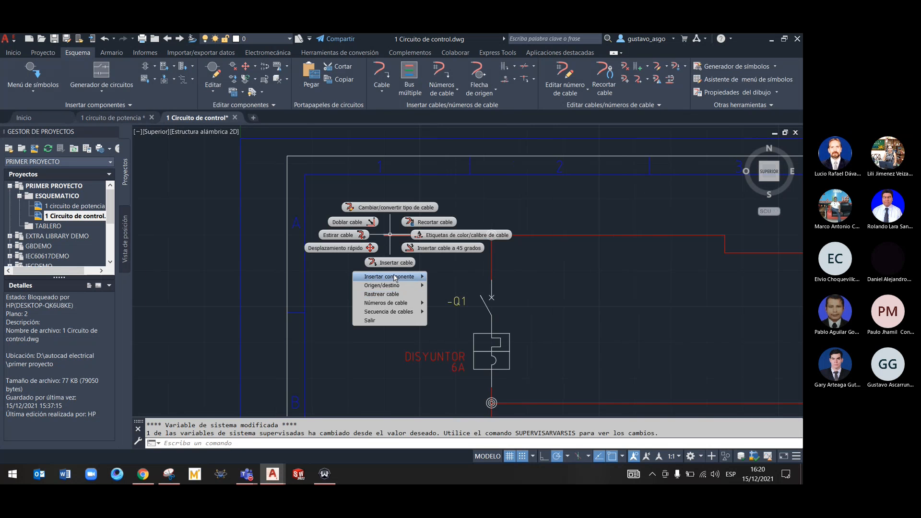
mouse_move(396, 287)
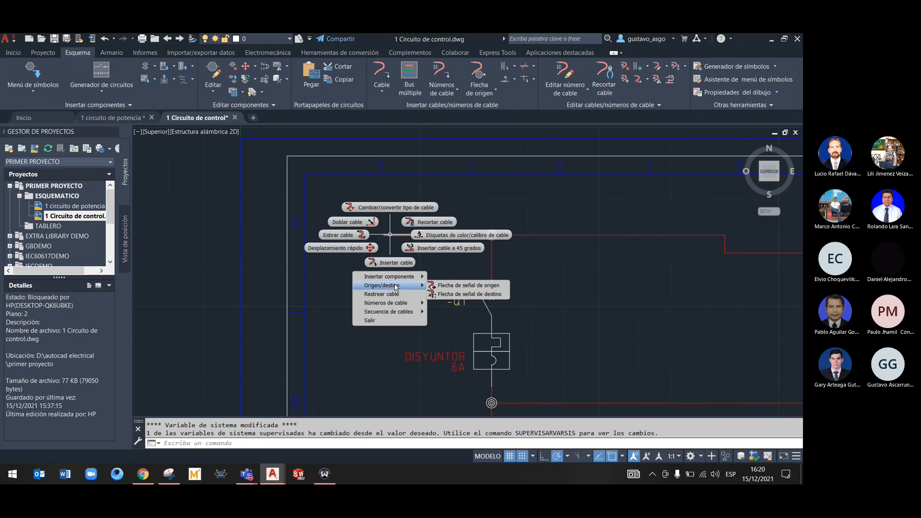
click(473, 286)
click(497, 181)
click(396, 198)
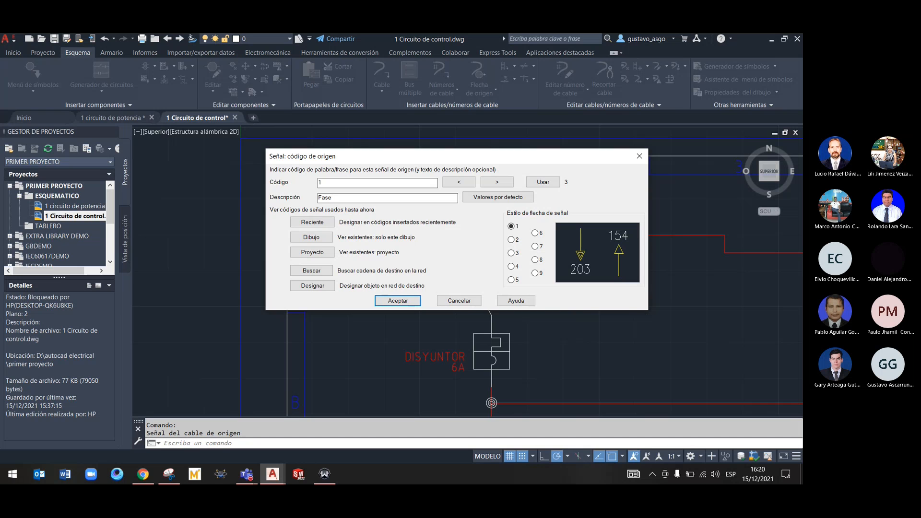
click(316, 253)
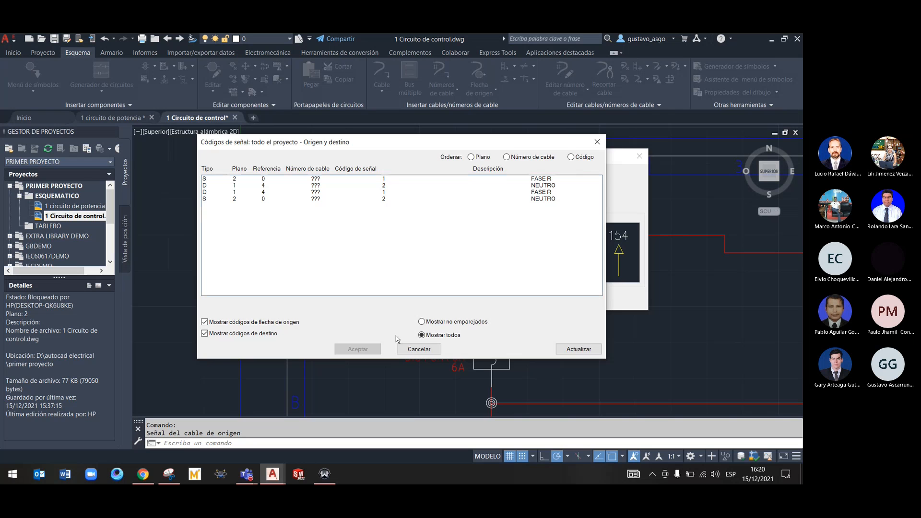
click(420, 349)
click(459, 301)
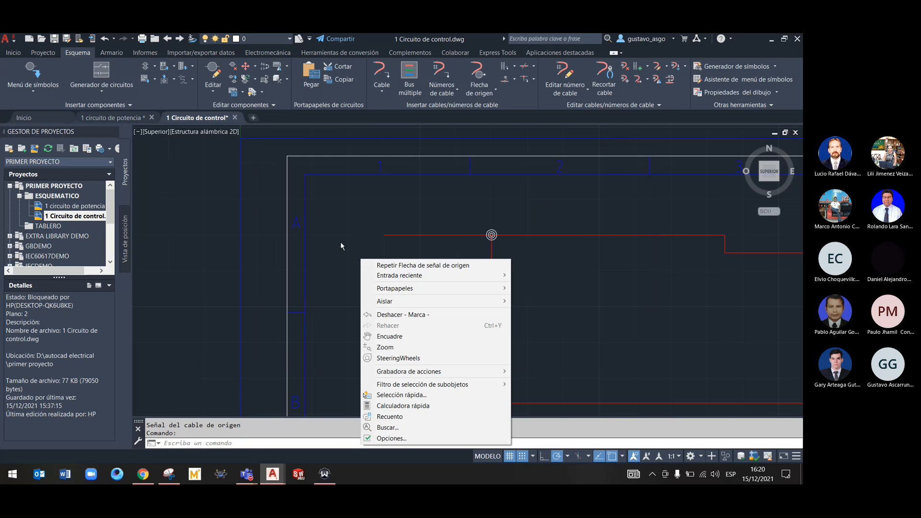
click(340, 244)
Switch to the 1 circuito de potencia drawing and delete the FASE R destination arrow from the uppermost supply wire
scroll(380, 253, down, 5)
click(115, 120)
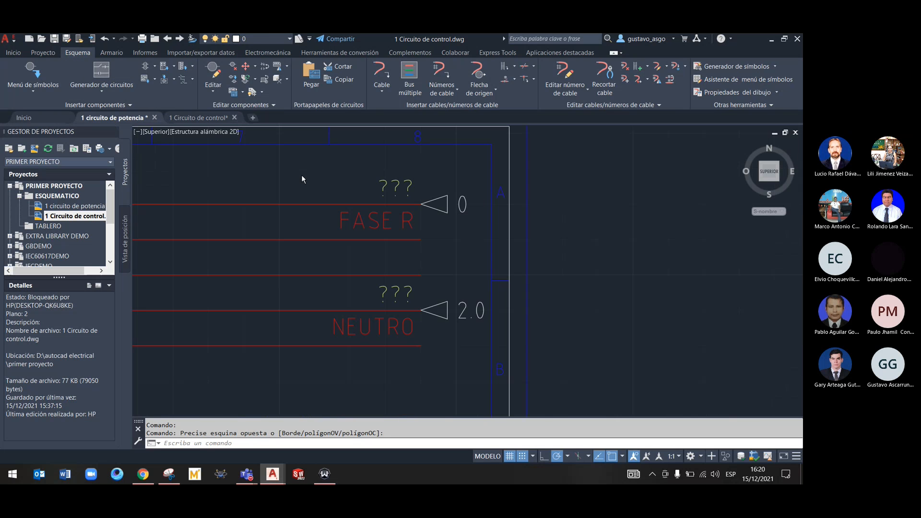
right_click(442, 203)
click(439, 200)
right_click(439, 201)
click(475, 186)
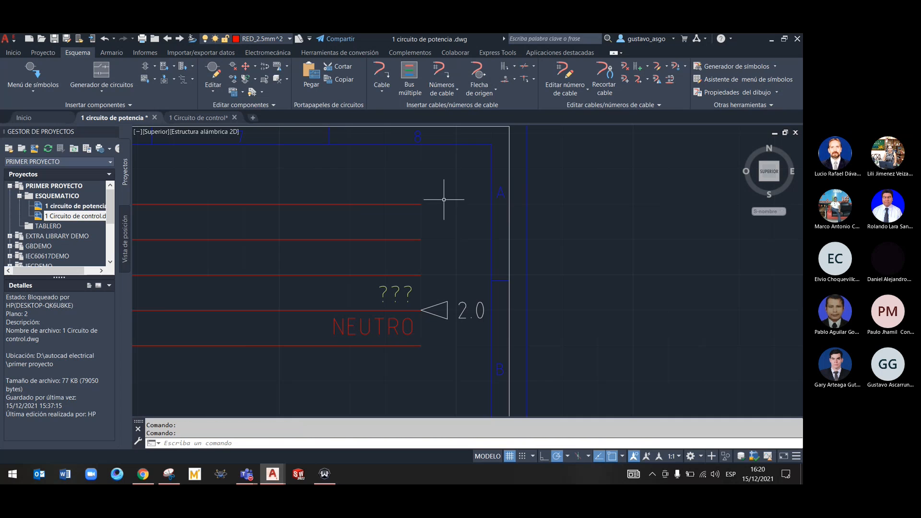
Examine the power circuit's supply wires from the X1 terminals to their open ends beside the NEUTRO destination arrow
right_click(420, 205)
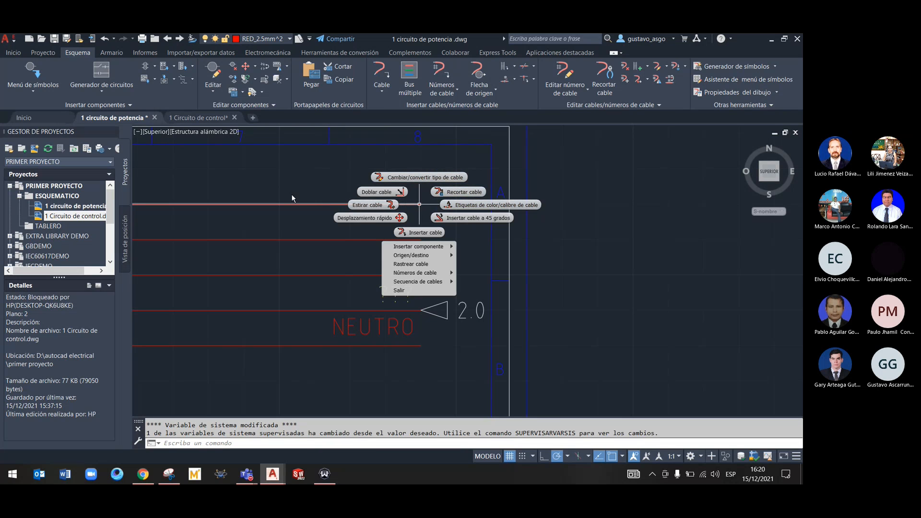
click(303, 178)
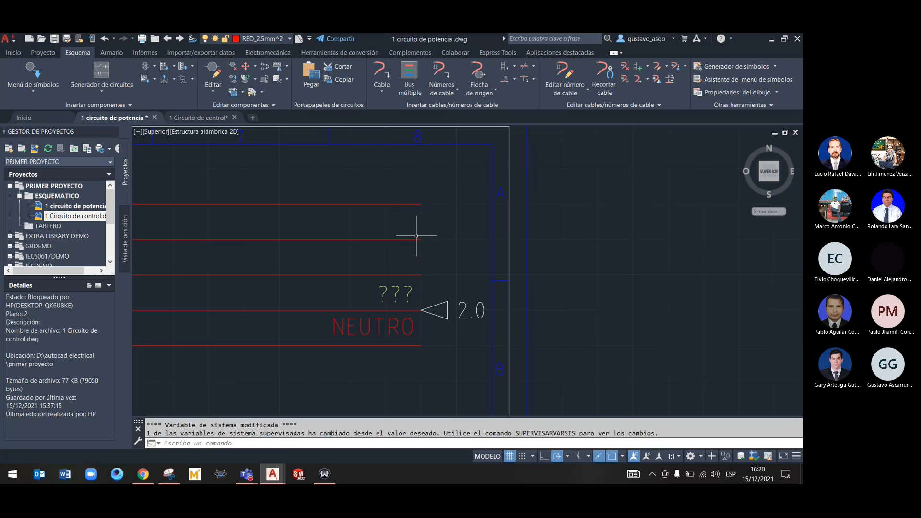
right_click(414, 204)
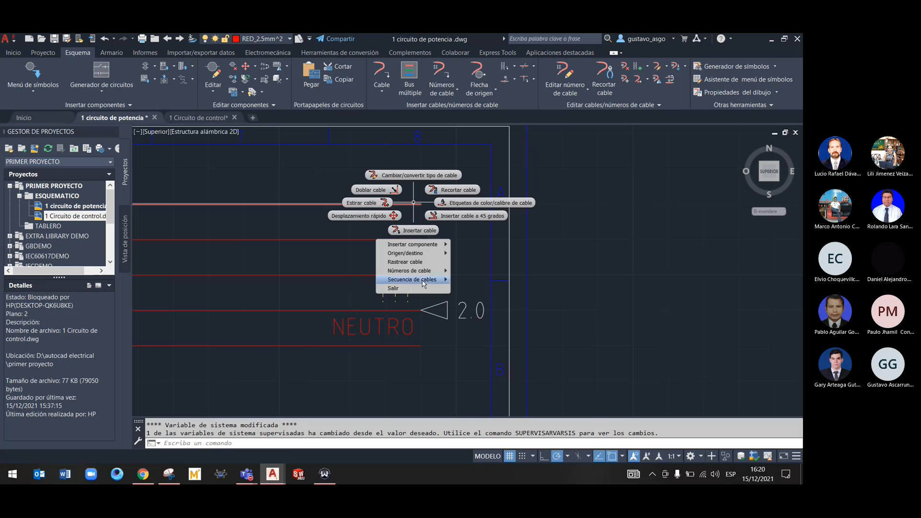
click(316, 289)
scroll(336, 298, down, 5)
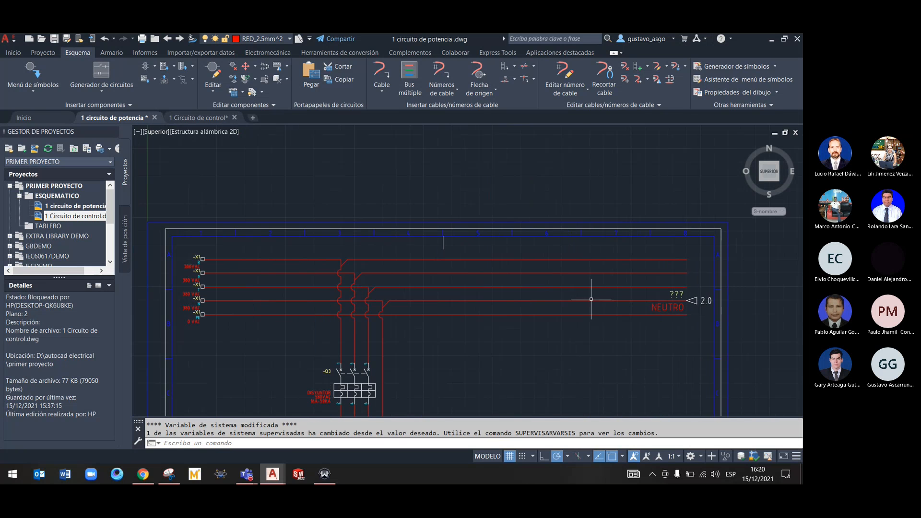
scroll(278, 305, up, 3)
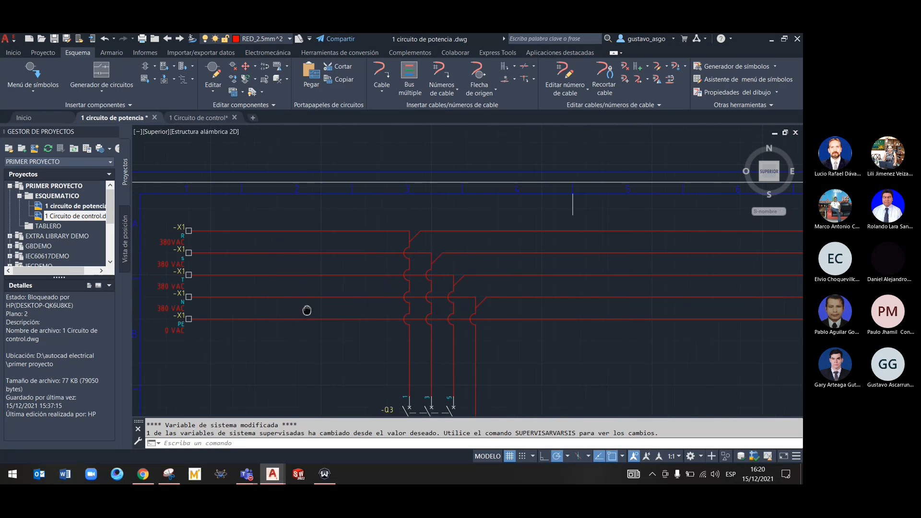
middle_drag(380, 311, 290, 312)
scroll(331, 264, down, 4)
scroll(489, 266, up, 5)
middle_drag(505, 262, 420, 260)
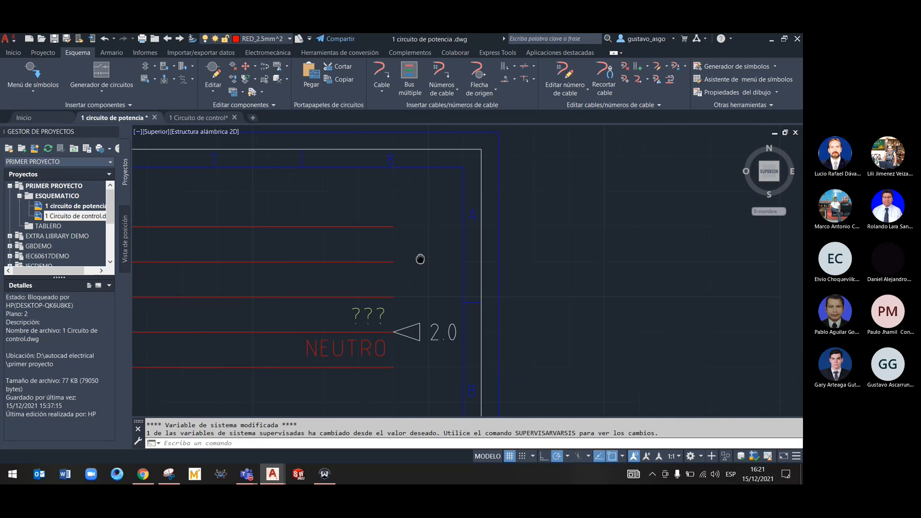
right_click(385, 223)
mouse_move(387, 273)
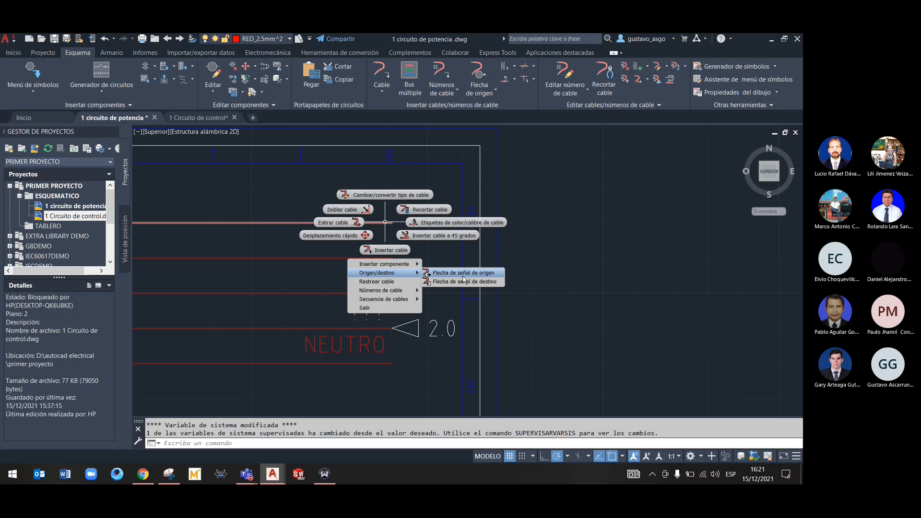
click(463, 273)
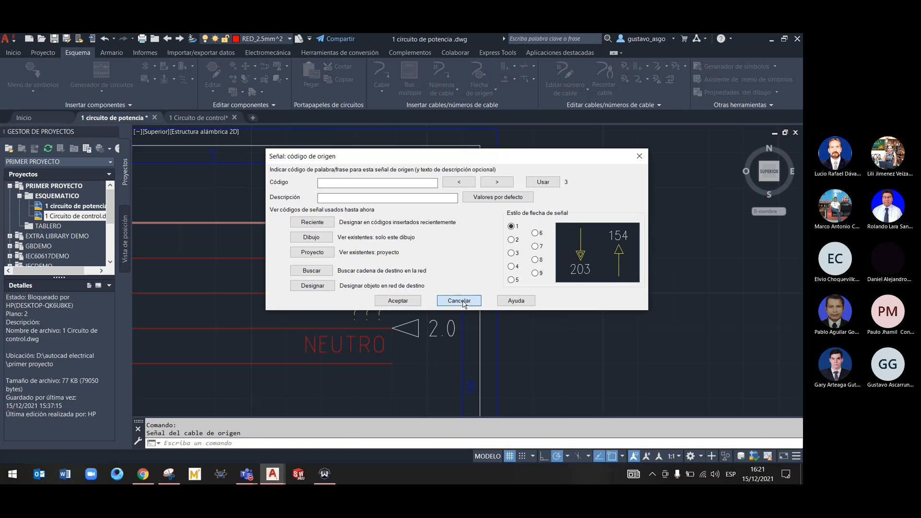
click(468, 300)
right_click(383, 224)
click(433, 239)
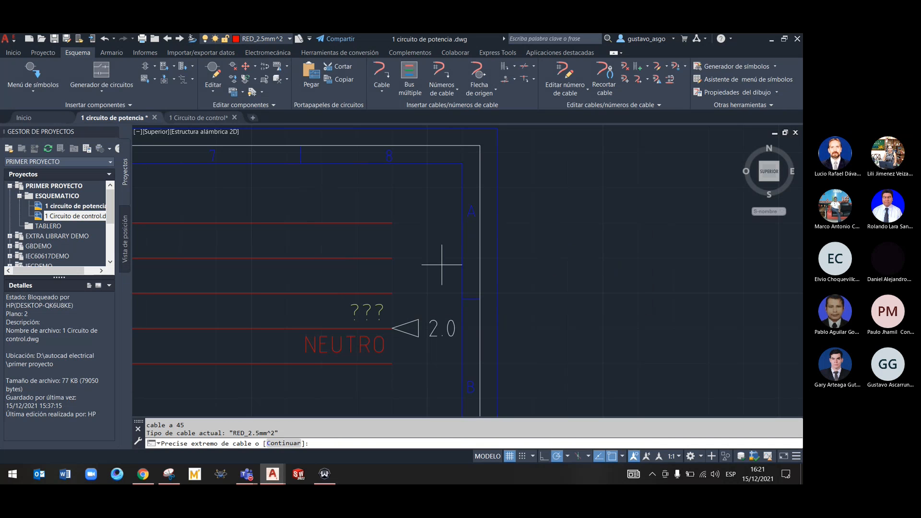
key(Escape)
Insert a destination signal arrow with code 1 and description Fase R at the open end of the uppermost supply wire
right_click(390, 222)
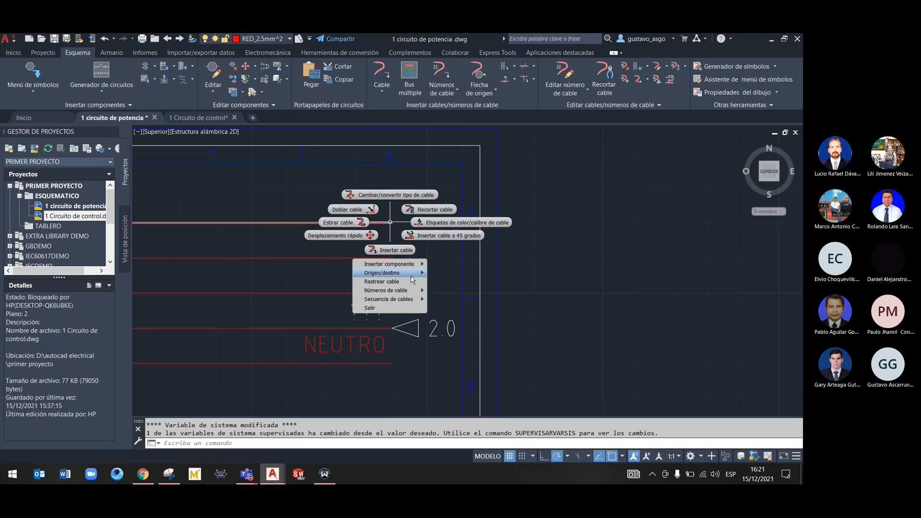
mouse_move(411, 277)
click(450, 285)
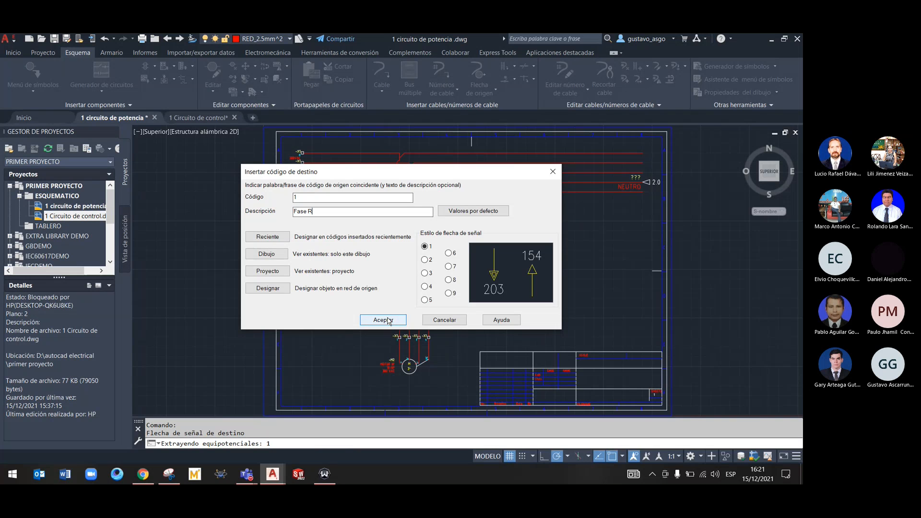
click(383, 320)
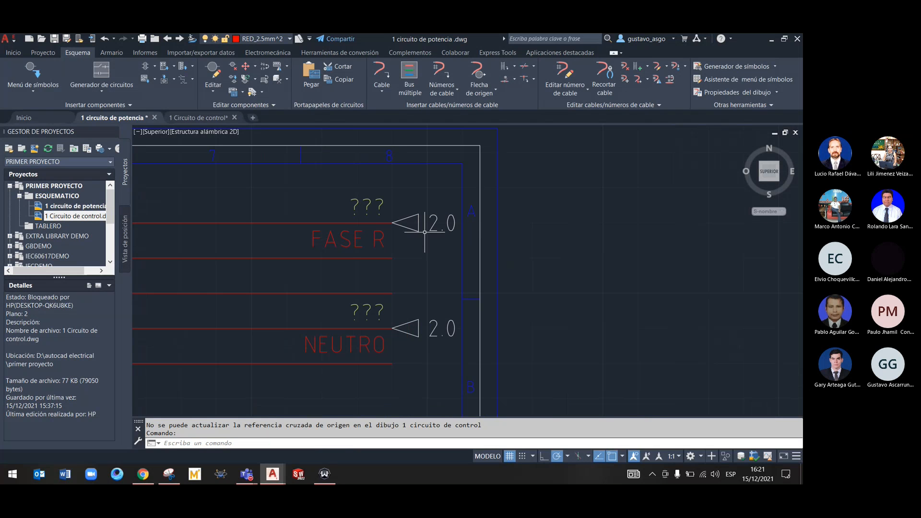
click(209, 118)
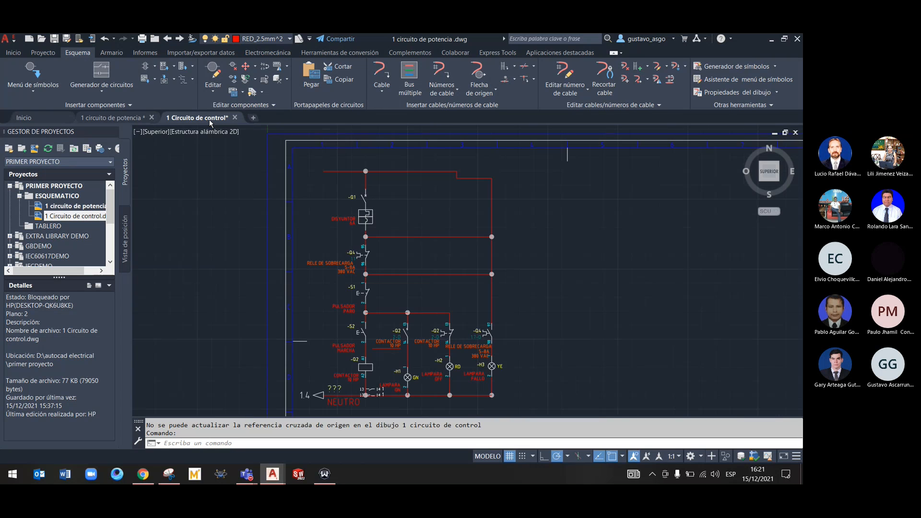
right_click(309, 214)
click(316, 192)
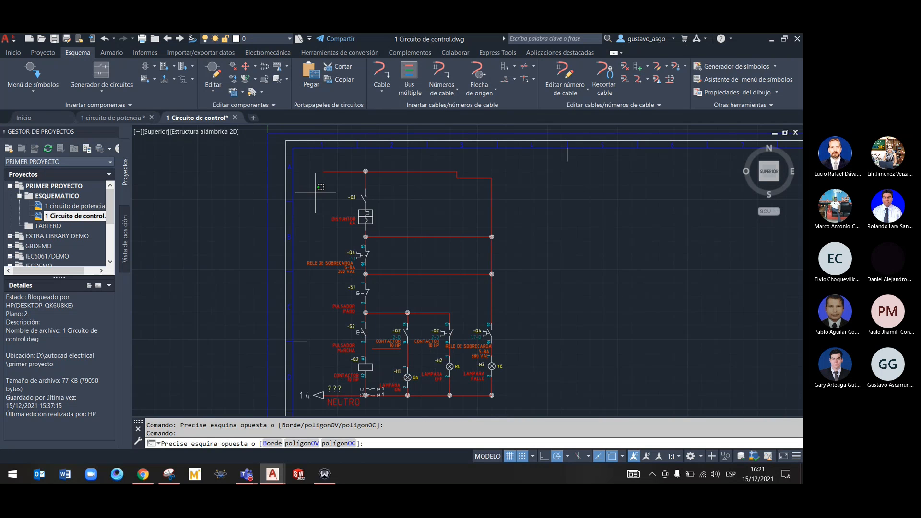
key(Escape)
Return to the 1 circuito de potencia drawing and delete the FASE R destination arrow from the uppermost supply wire
click(113, 118)
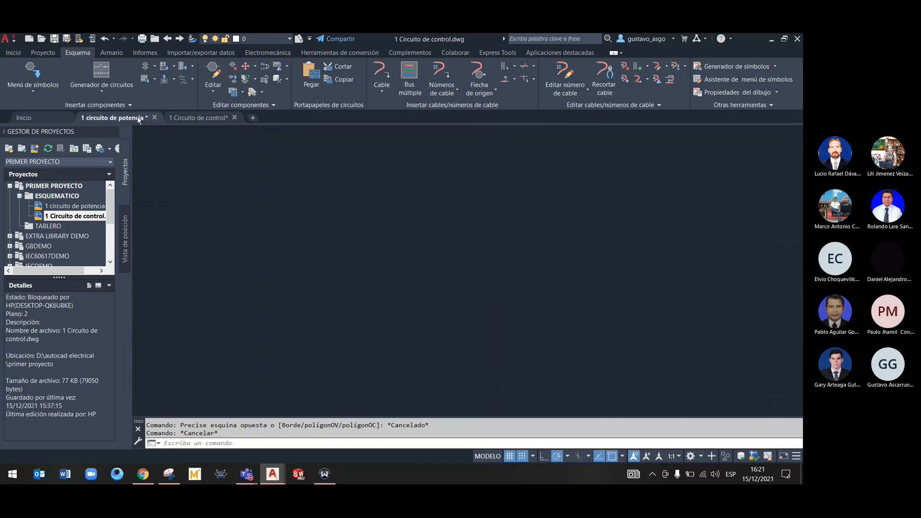
right_click(416, 228)
click(416, 201)
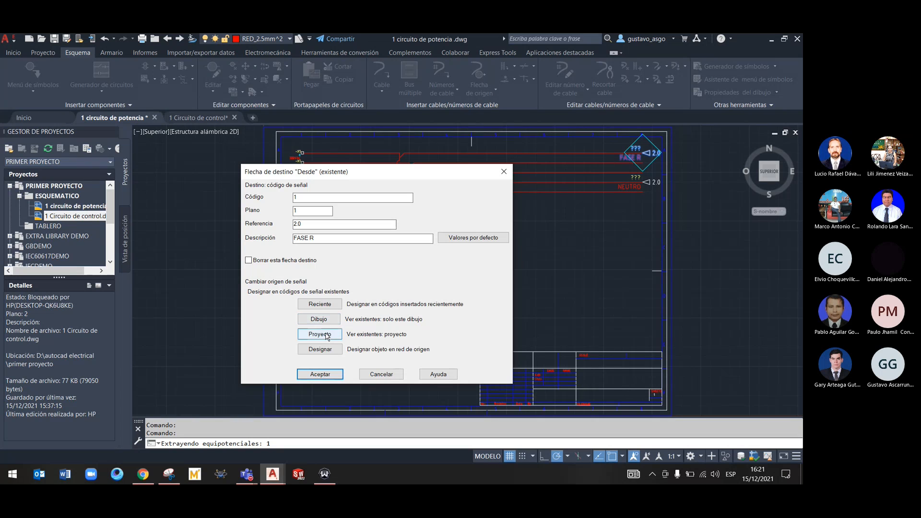
click(268, 261)
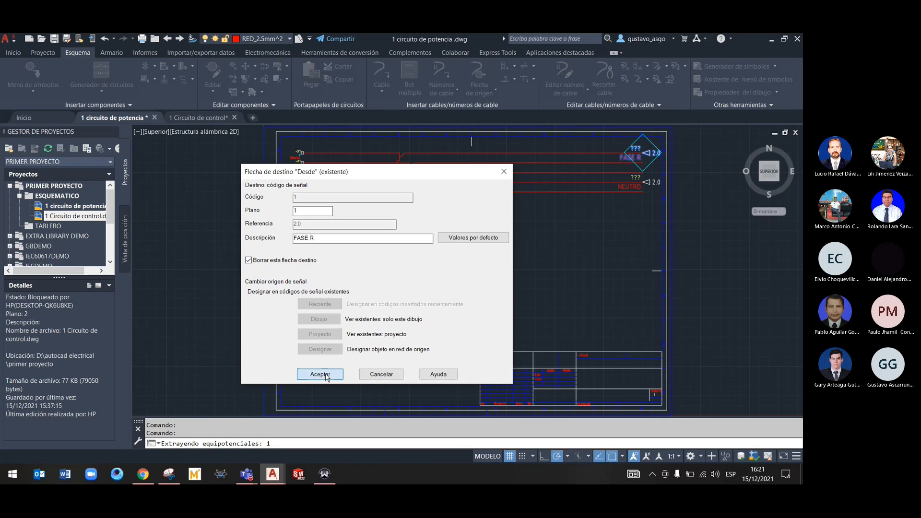
click(308, 374)
right_click(392, 224)
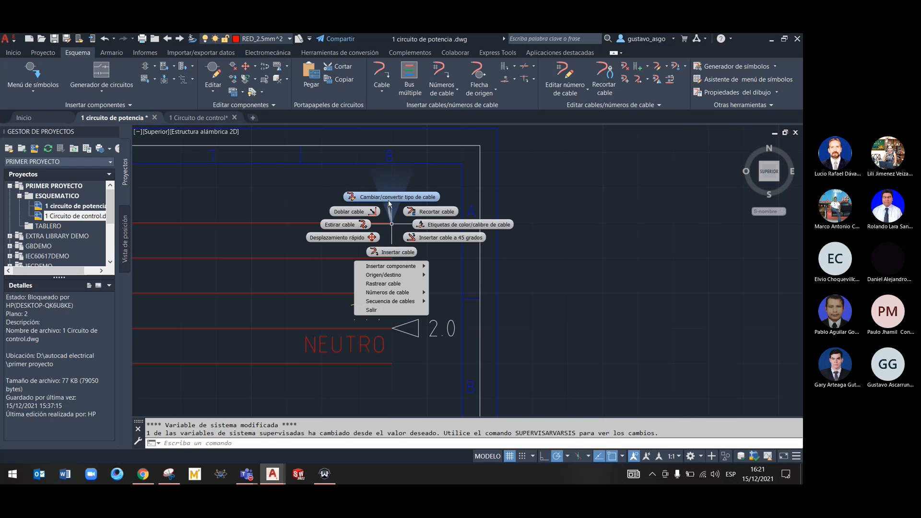
key(Escape)
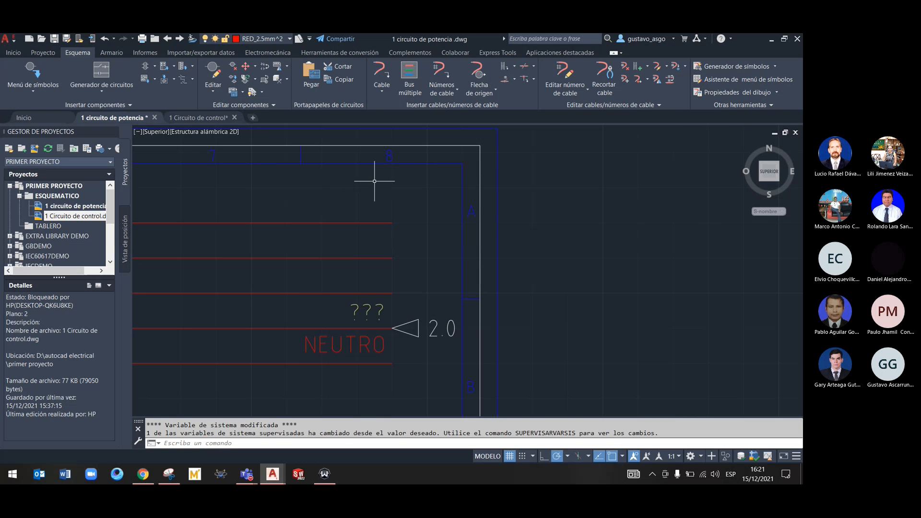
right_click(388, 224)
click(352, 212)
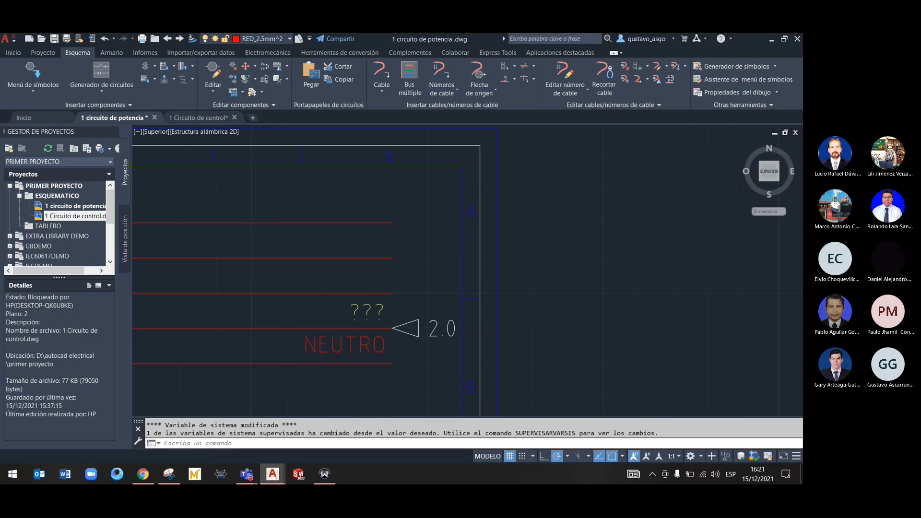
right_click(389, 223)
mouse_move(391, 273)
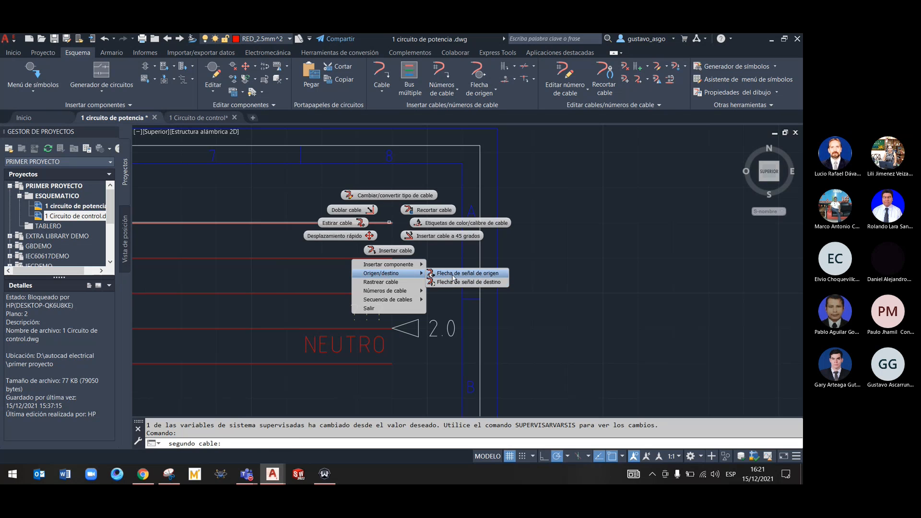
click(453, 274)
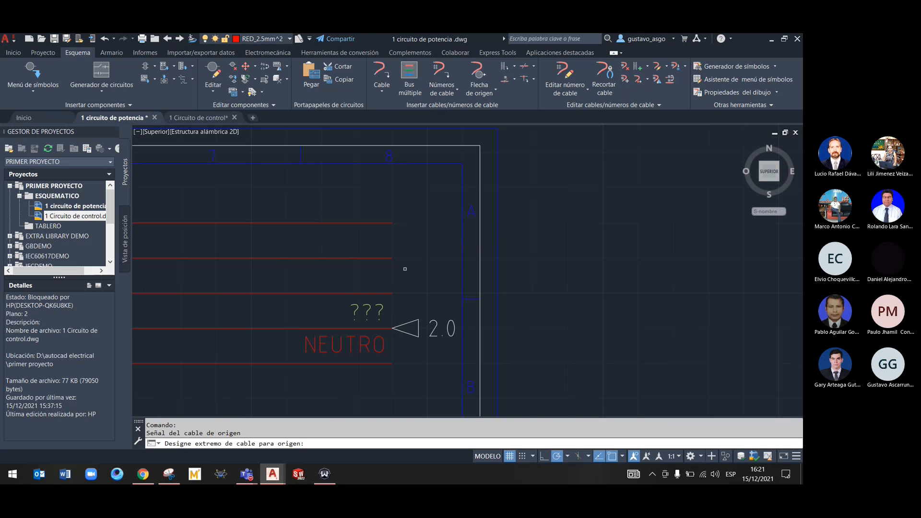
Add a destination signal arrow with code 1 and description fase R to the end of the uppermost supply wire
right_click(385, 222)
mouse_move(408, 277)
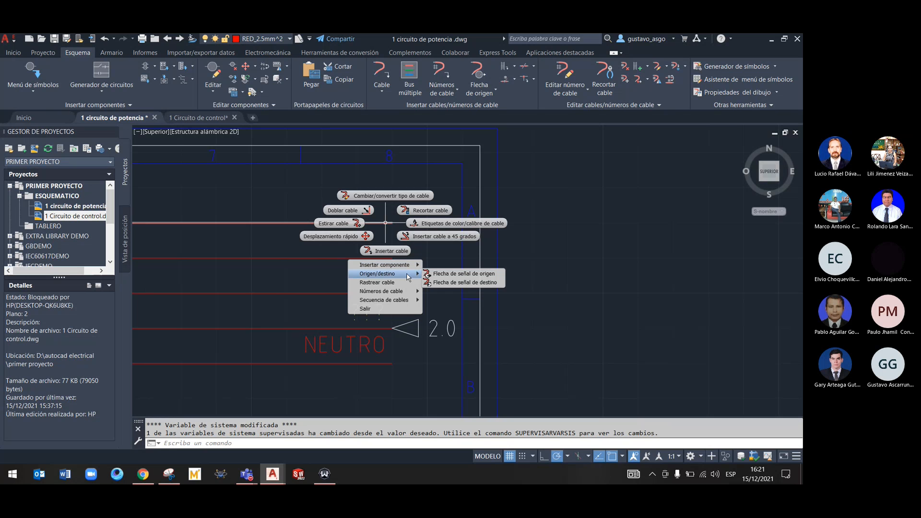
click(453, 282)
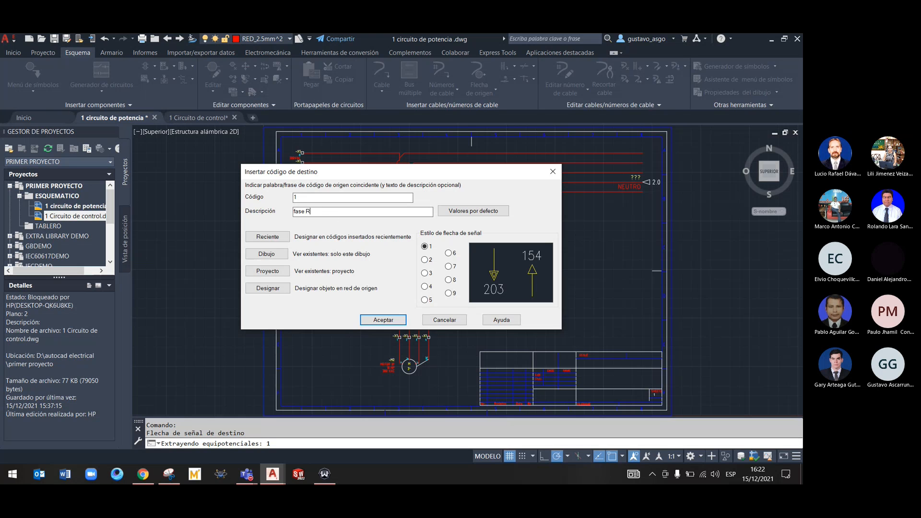
click(387, 318)
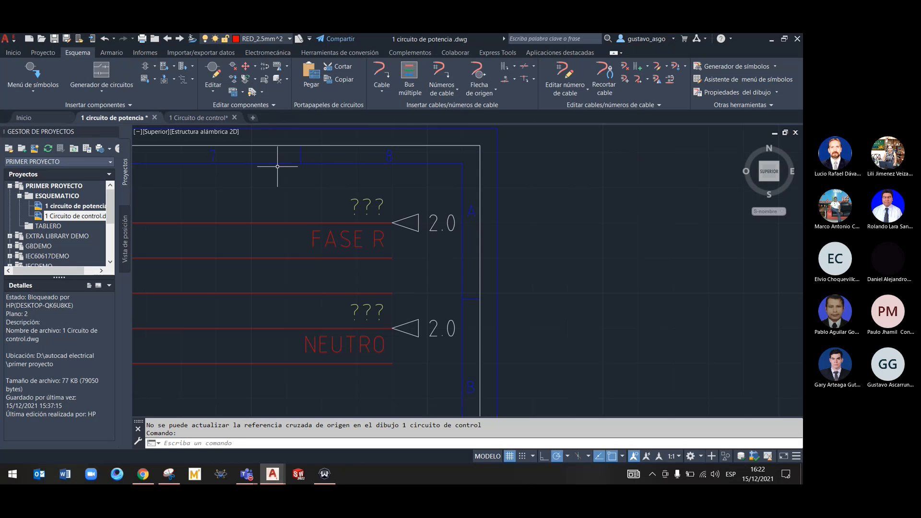
From the 1 Circuito de control drawing, update the sheet values of both project drawings with a new sequence starting at 1
click(202, 117)
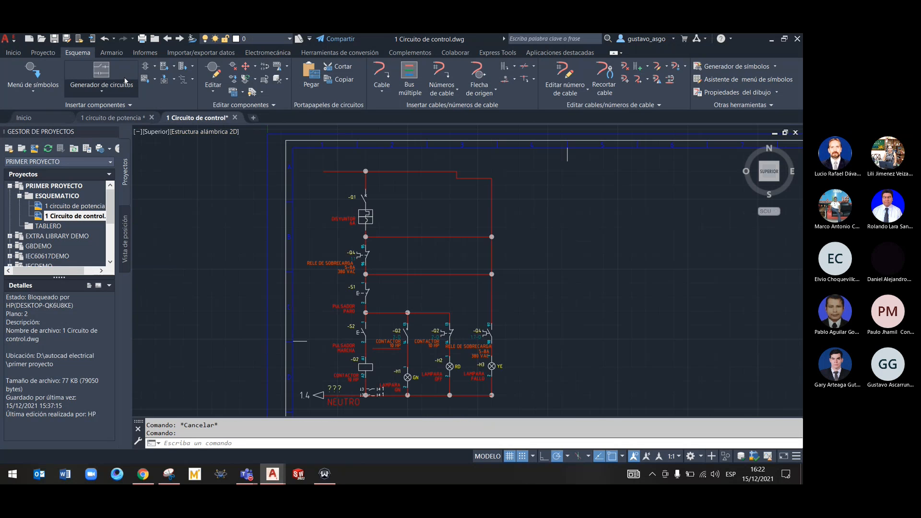
click(43, 52)
click(182, 84)
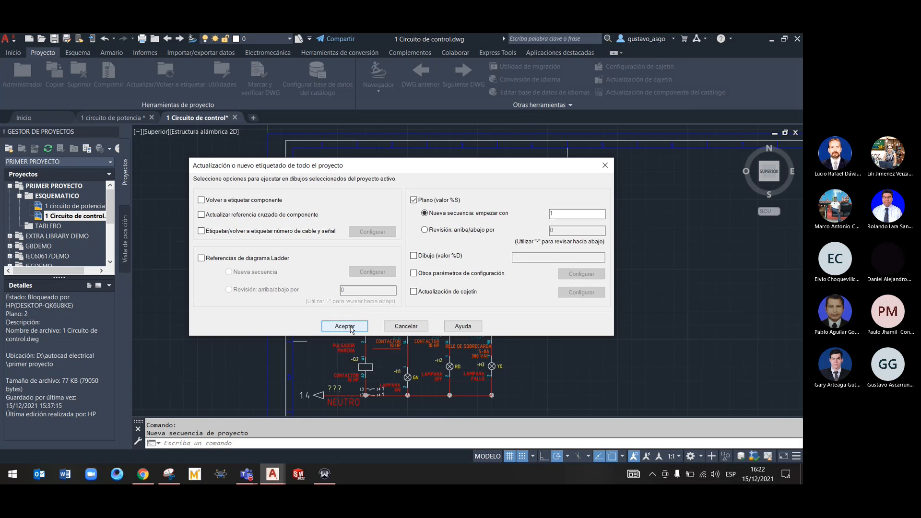
click(347, 327)
click(219, 243)
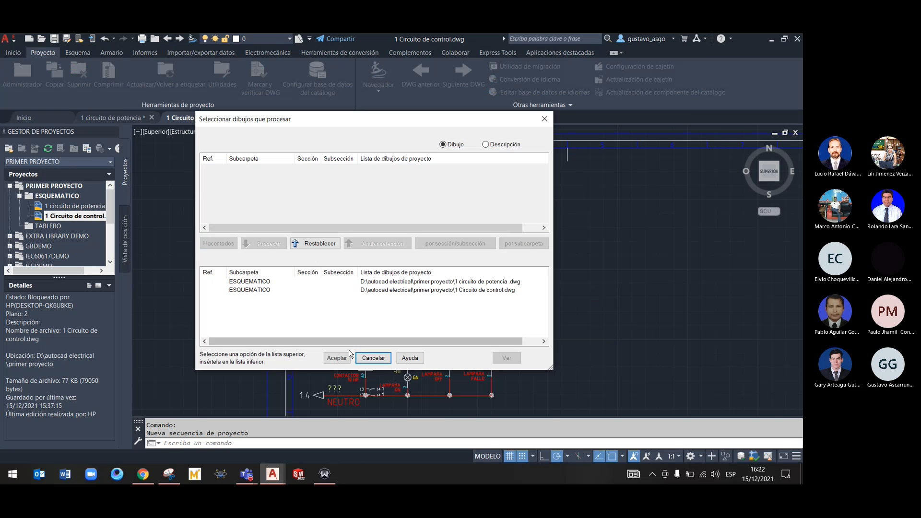
click(337, 358)
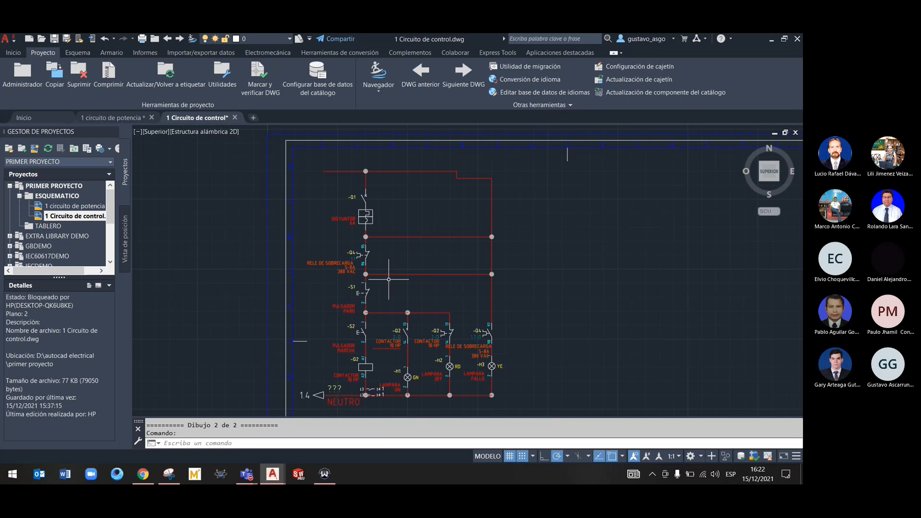
scroll(379, 273, up, 4)
scroll(269, 245, down, 5)
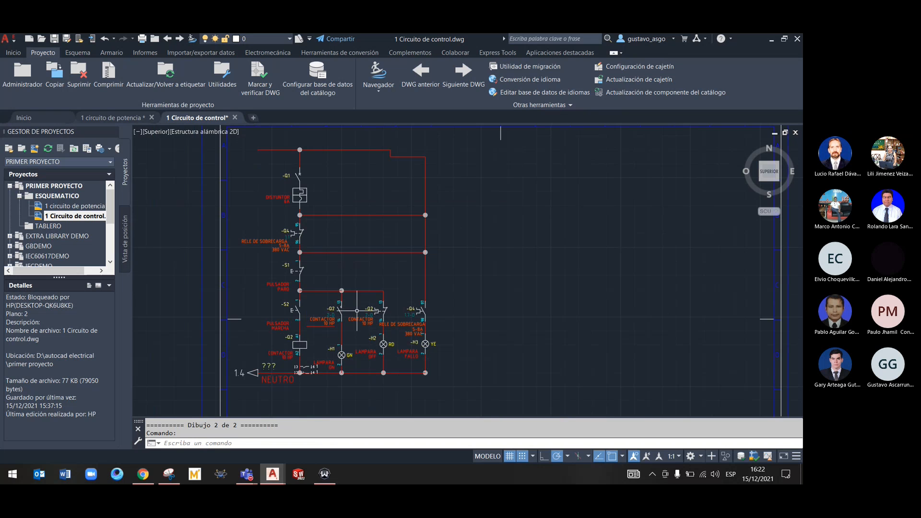
scroll(255, 211, up, 4)
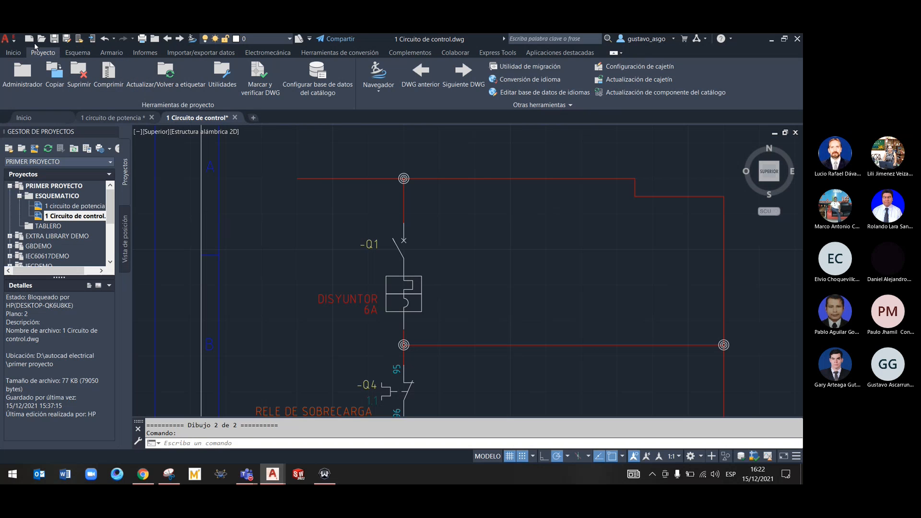
right_click(300, 177)
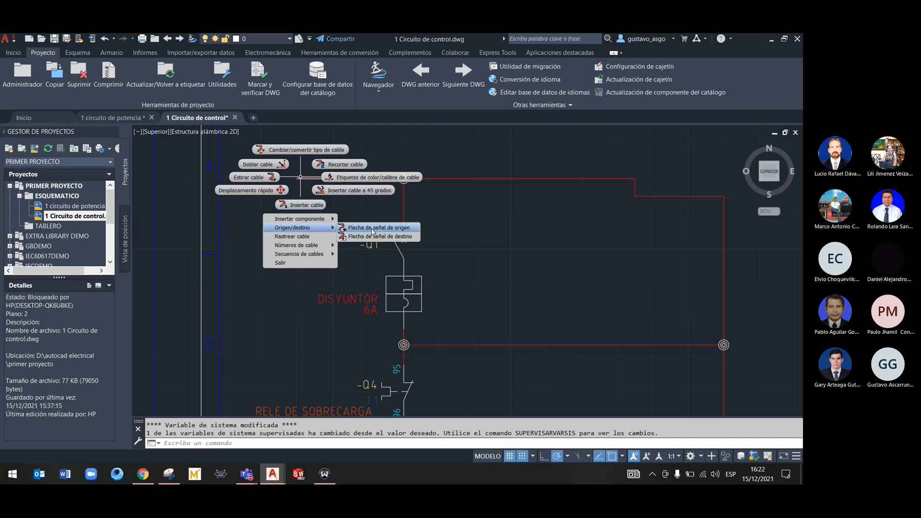
key(Escape)
In the 1 circuito de potencia drawing, inspect the project-wide signal codes from the FASE R destination arrow, comparing unpaired entries with all entries
click(113, 118)
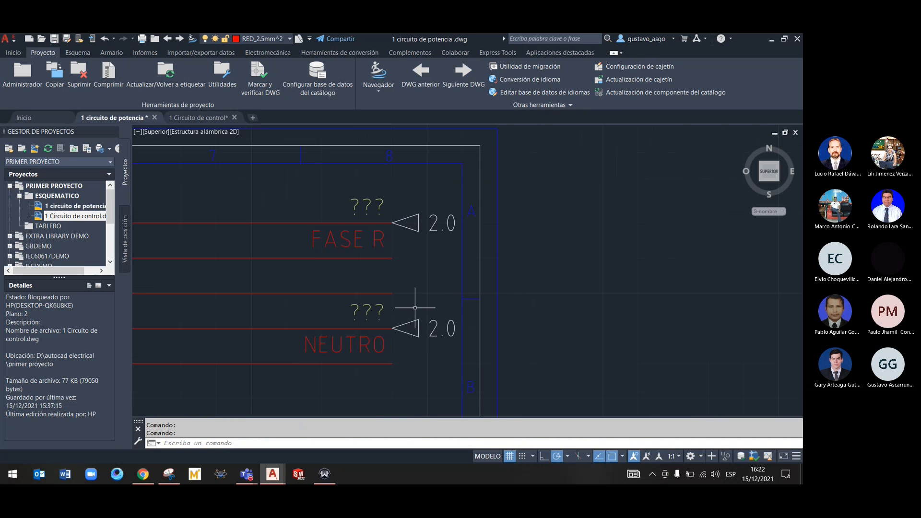
right_click(434, 224)
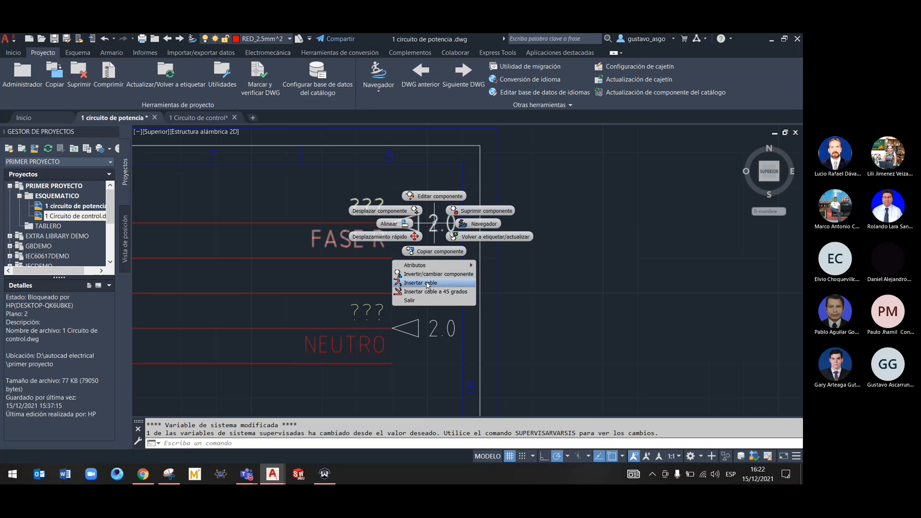
click(295, 204)
right_click(407, 225)
click(408, 197)
click(320, 334)
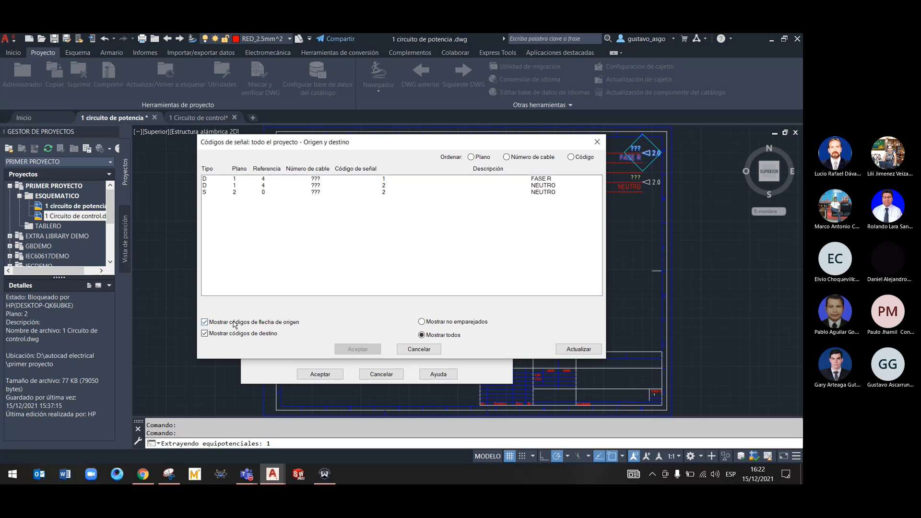
click(422, 322)
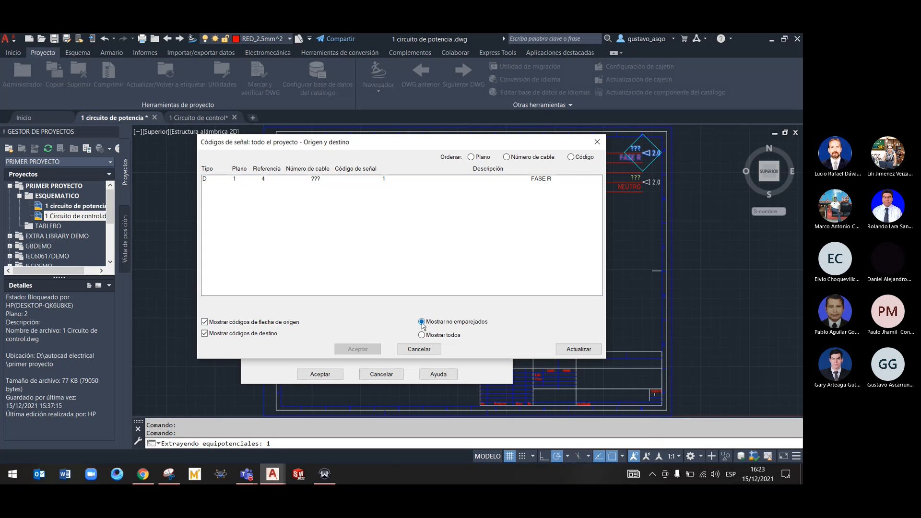
click(422, 335)
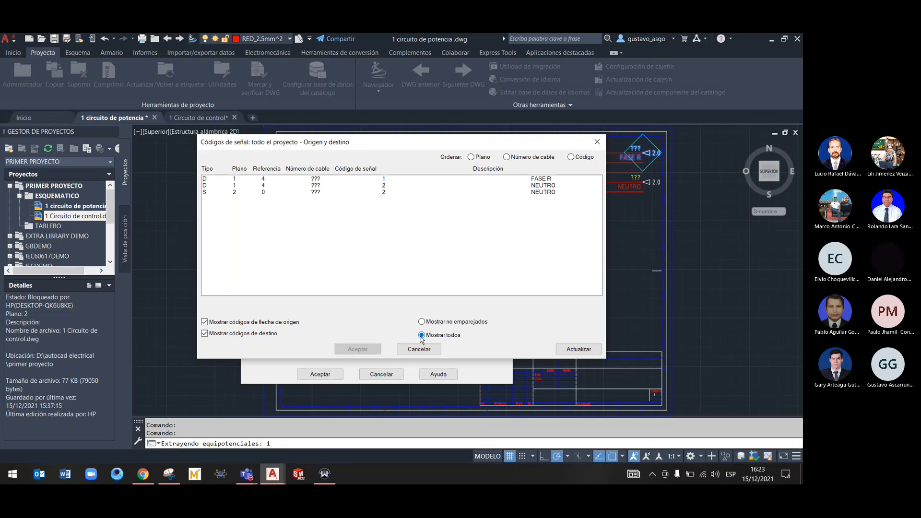
click(420, 352)
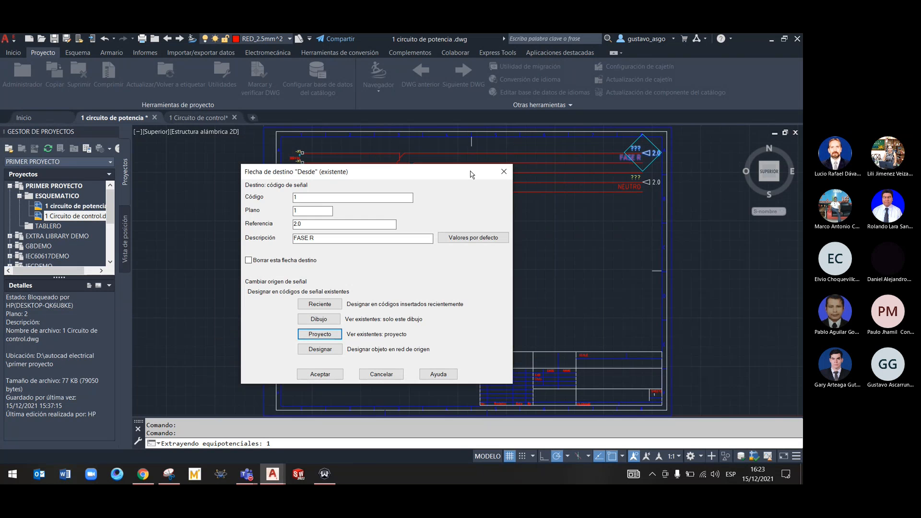
click(504, 172)
In the 1 Circuito de control drawing, insert a source signal arrow with code 1 and description FASE R on the uppermost wire, without matching destination arrows
click(190, 117)
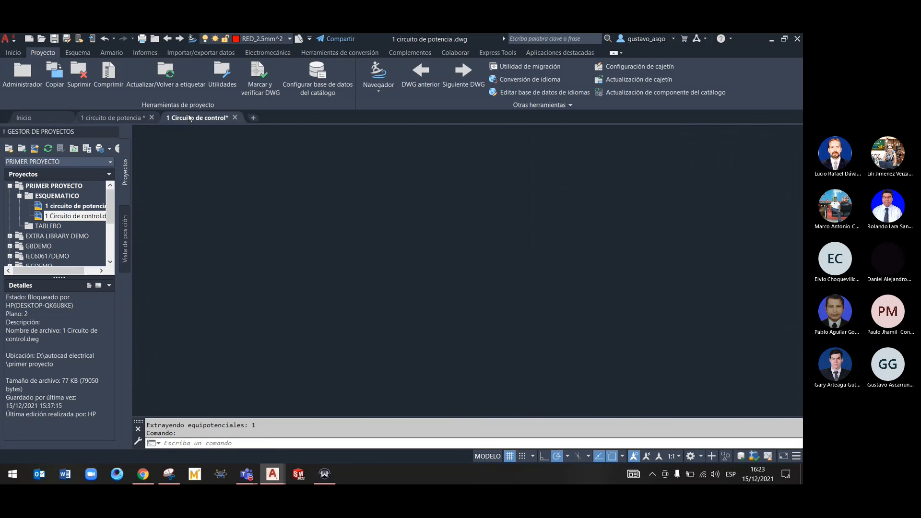
right_click(299, 178)
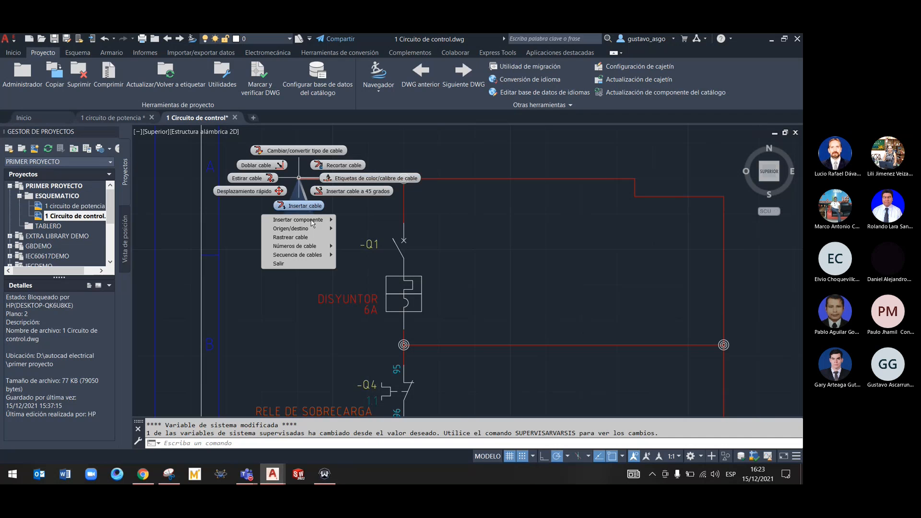
mouse_move(298, 228)
click(354, 229)
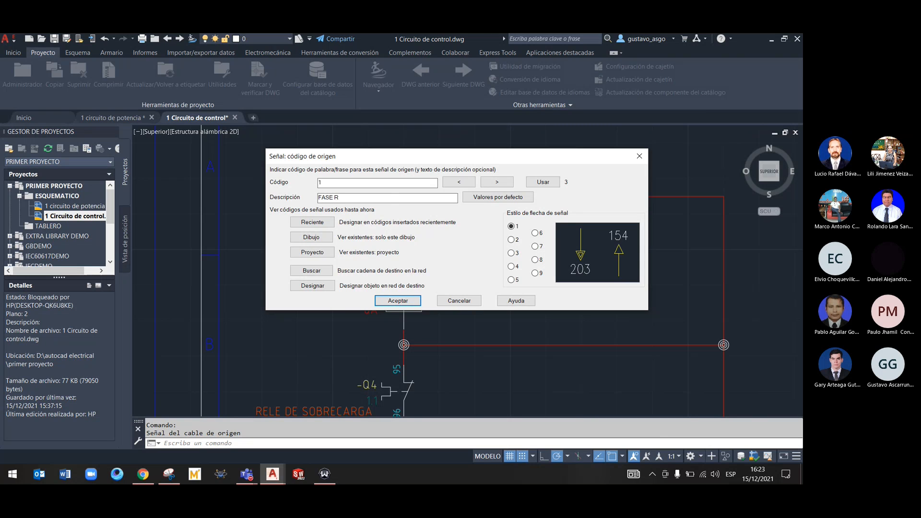
click(398, 301)
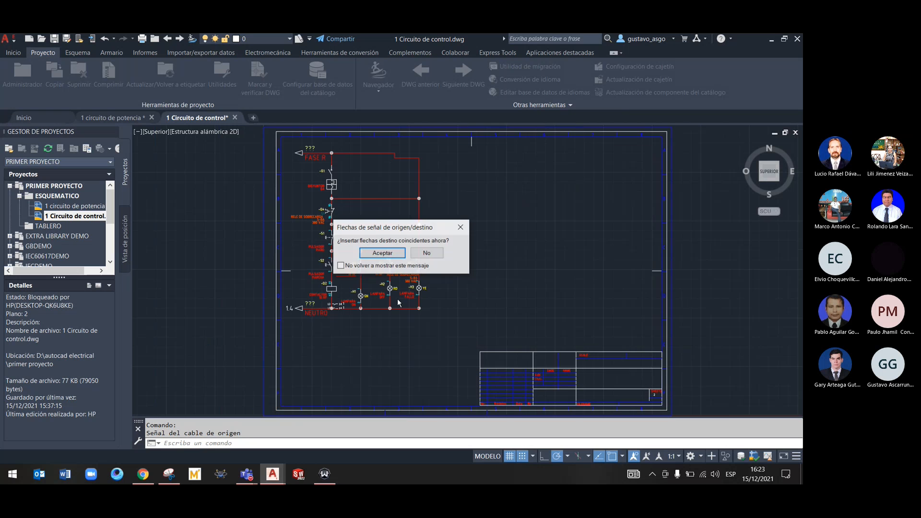
click(427, 253)
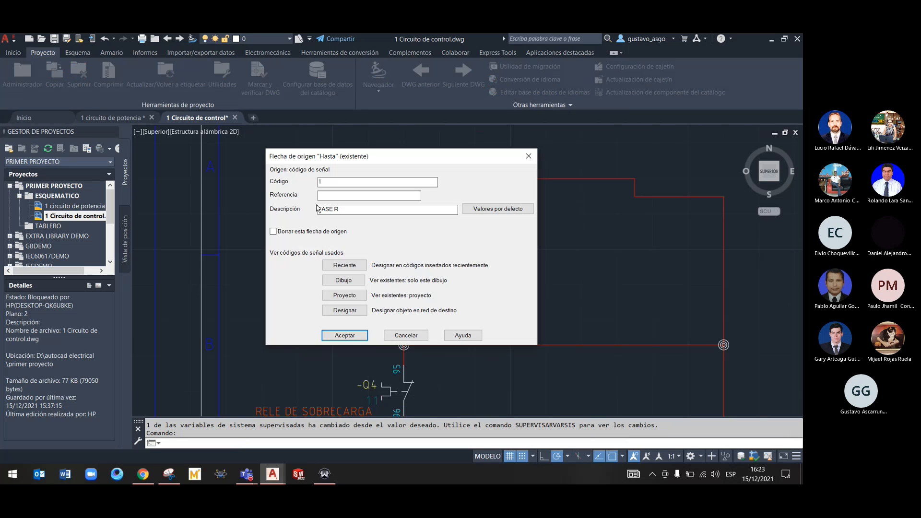
Link the FASE R source arrow to the code 1 destination arrow on sheet 1, chosen from the project's signal codes
click(344, 296)
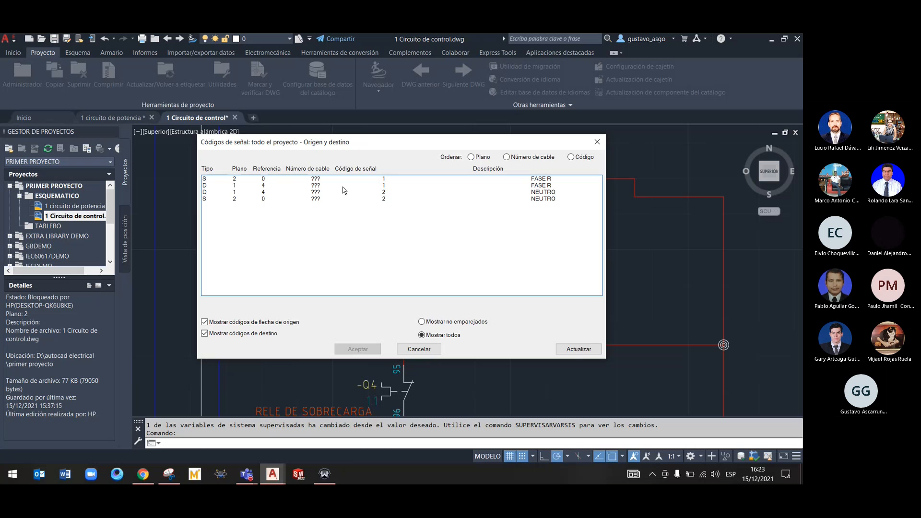
click(246, 186)
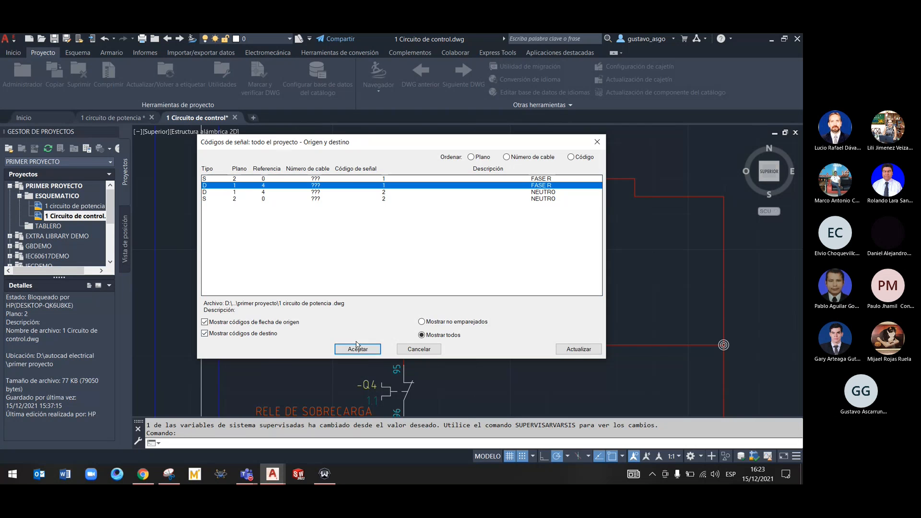
click(358, 348)
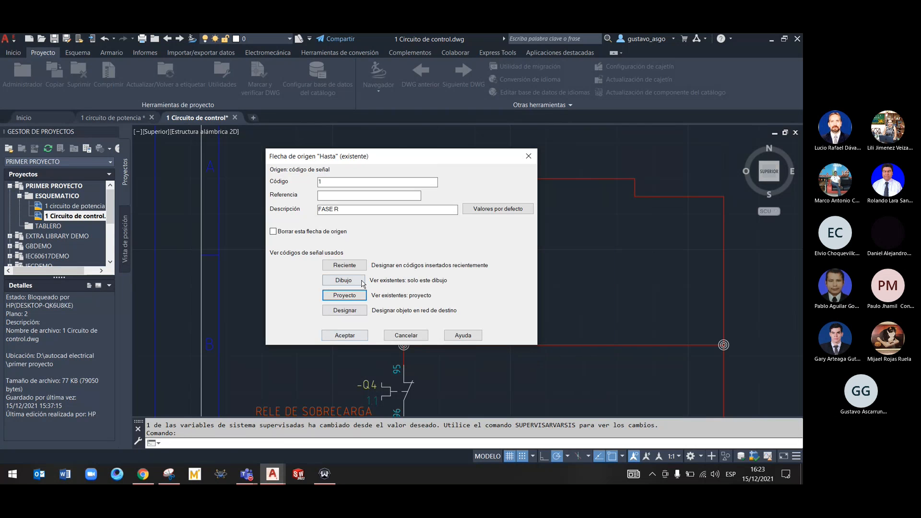
click(344, 335)
scroll(273, 144, down, 5)
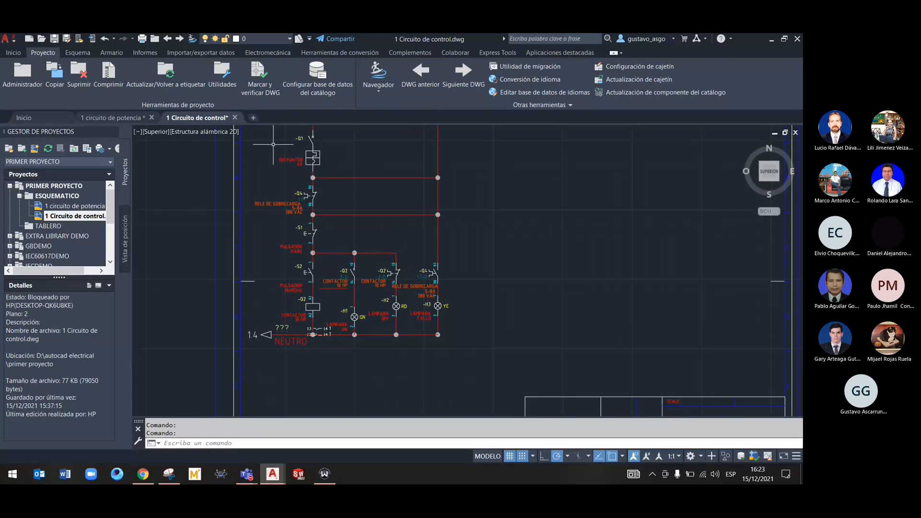
click(126, 118)
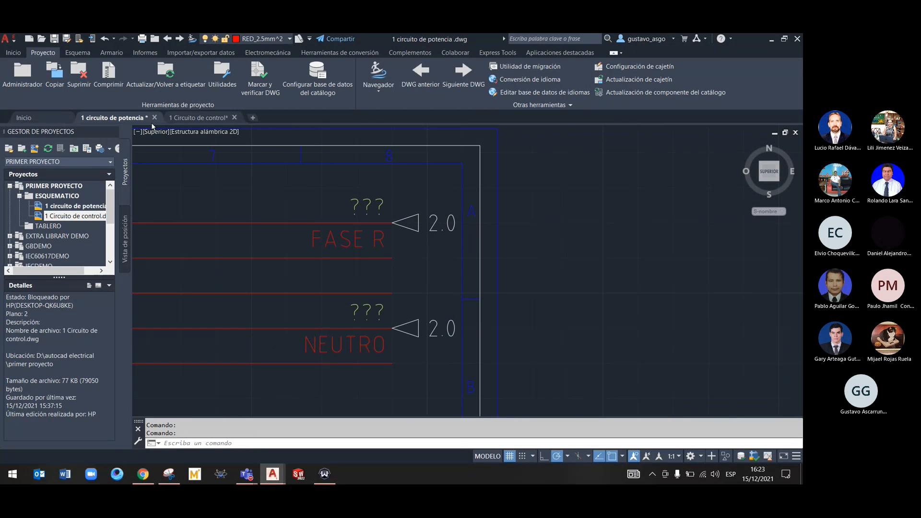
click(199, 118)
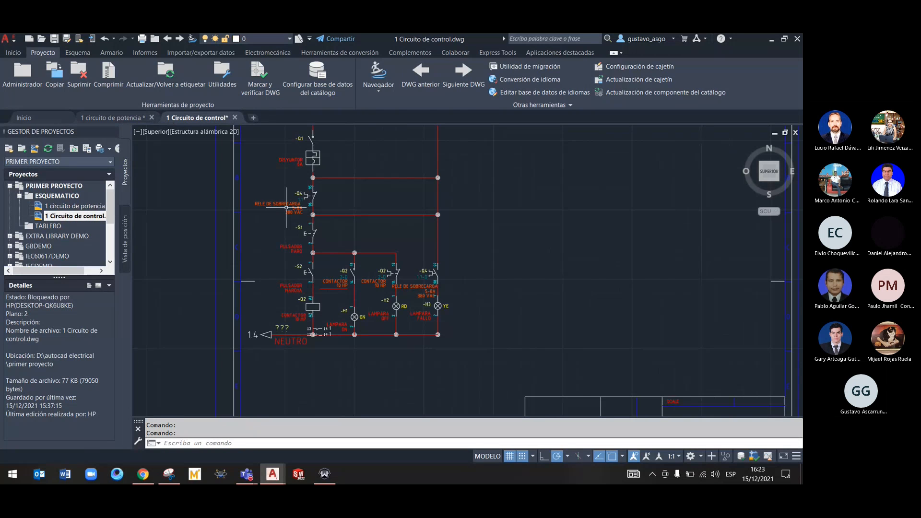
Delete the FASE R and NEUTRO source signal arrows from the 1 Circuito de control drawing
middle_drag(247, 243, 288, 323)
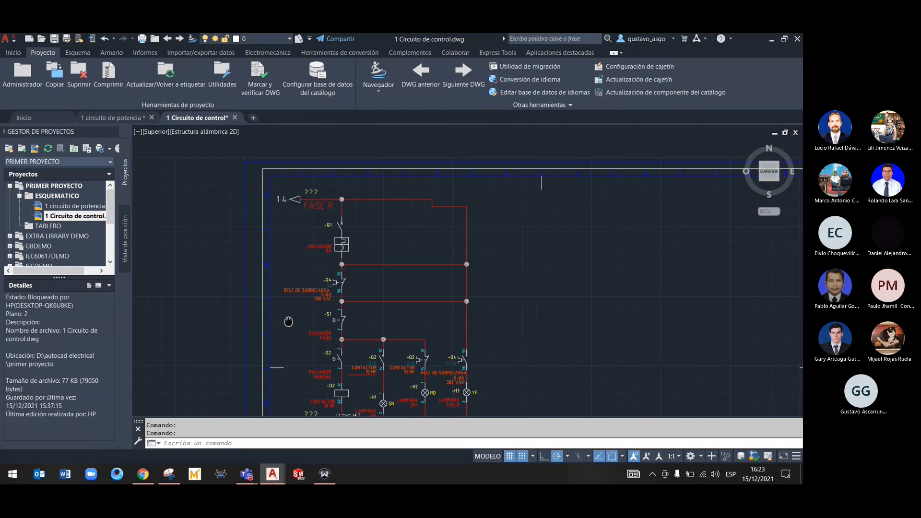
right_click(563, 251)
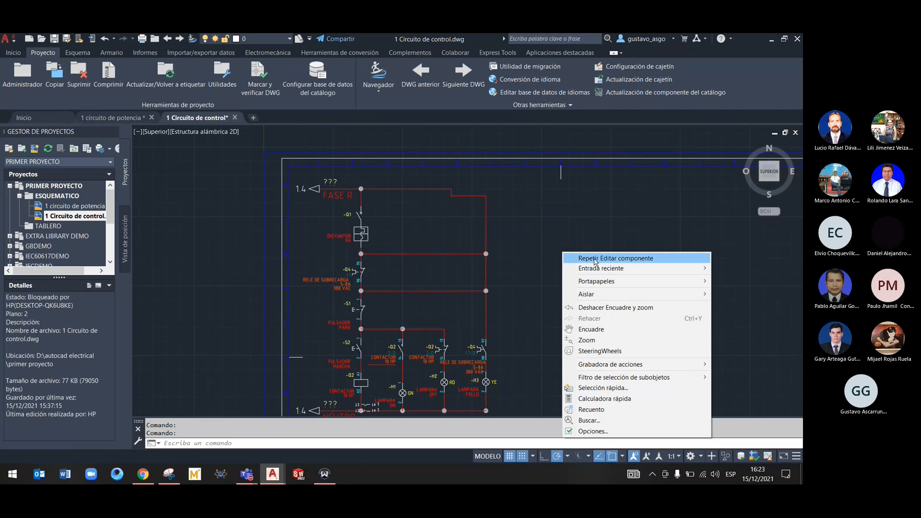
click(544, 208)
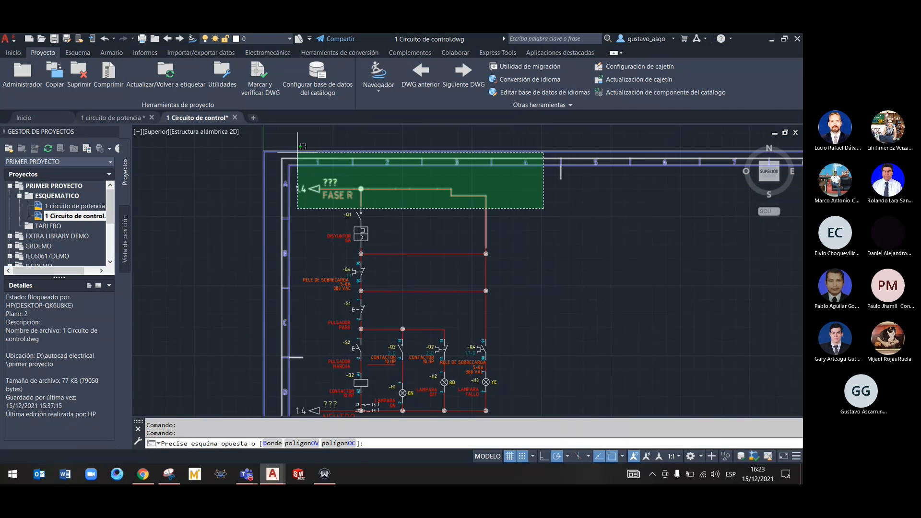
key(Escape)
click(318, 191)
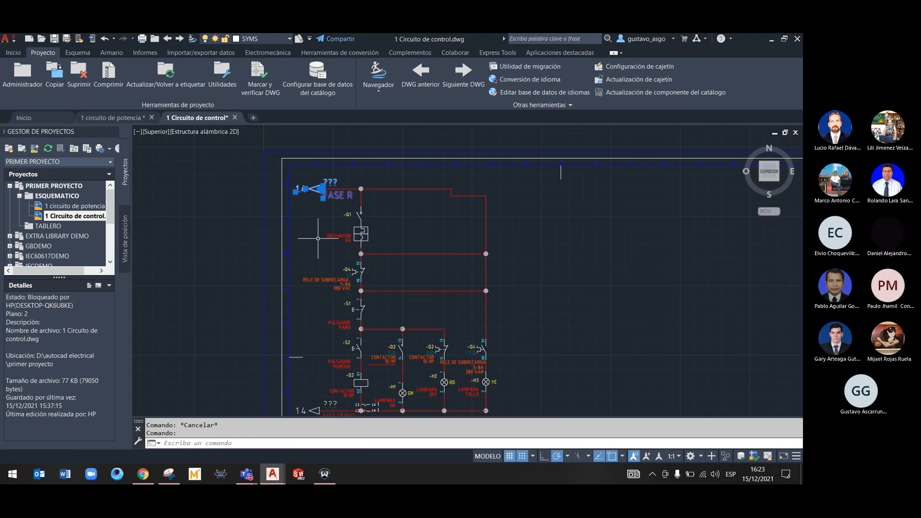
key(Delete)
scroll(319, 239, down, 3)
scroll(307, 259, up, 7)
click(341, 374)
key(Delete)
Delete the NEUTRO and FASE R destination signal arrows from the supply wires in the 1 circuito de potencia drawing
click(127, 120)
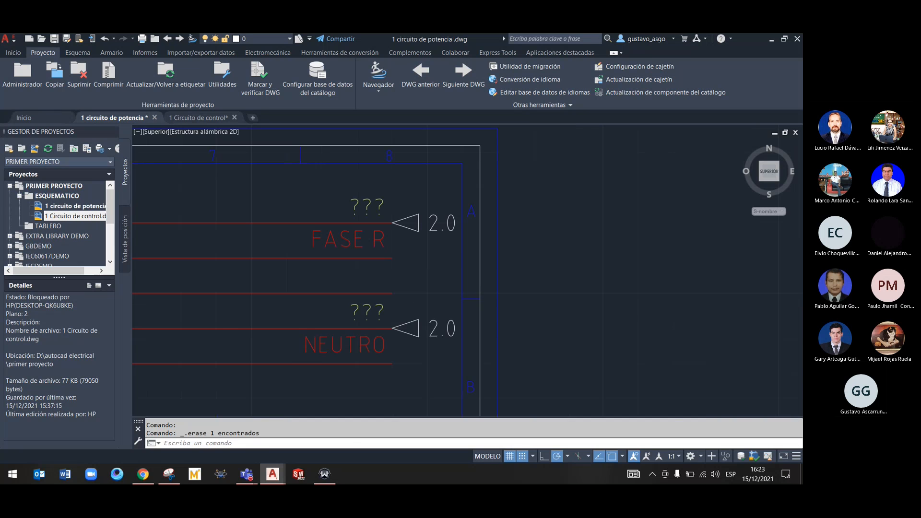
click(410, 327)
click(419, 330)
click(418, 317)
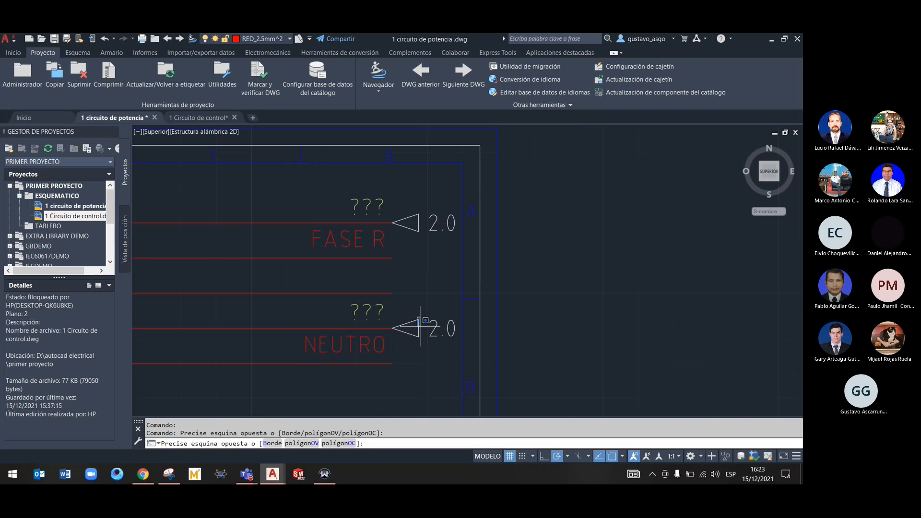
click(421, 329)
click(420, 328)
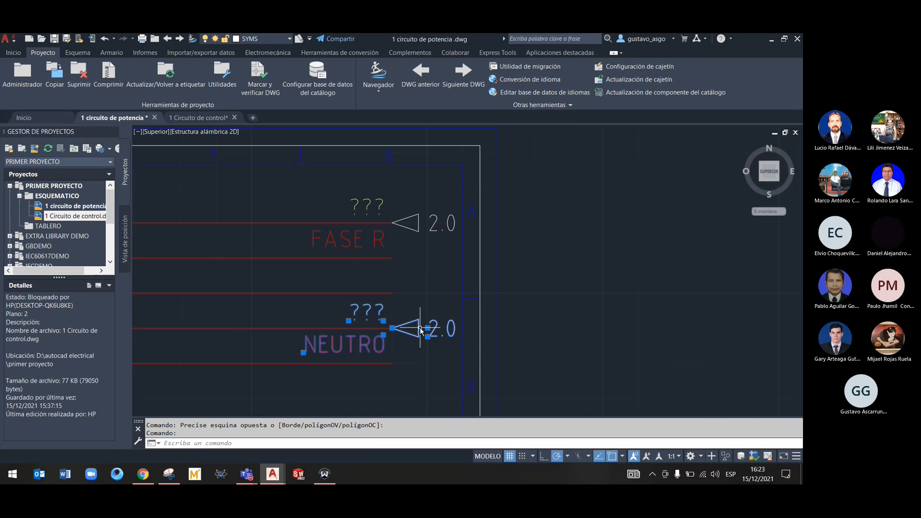
right_click(424, 328)
click(456, 315)
right_click(414, 227)
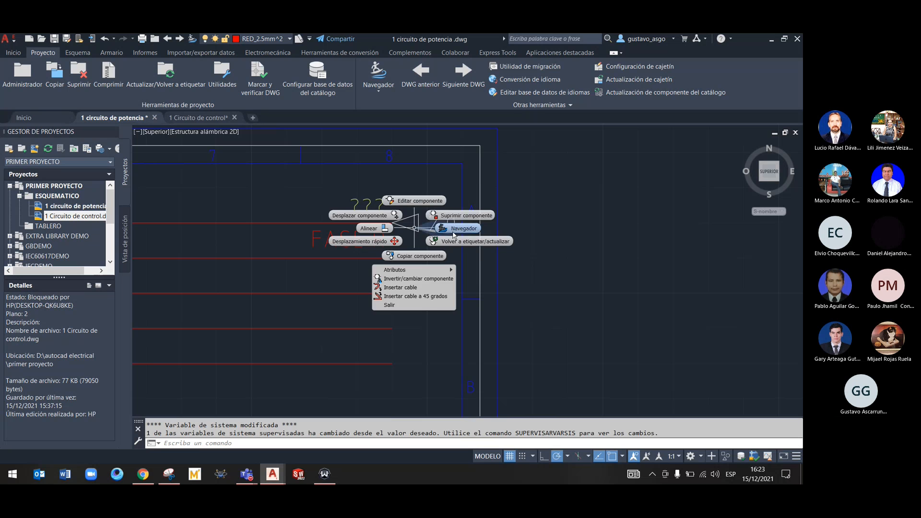
click(456, 214)
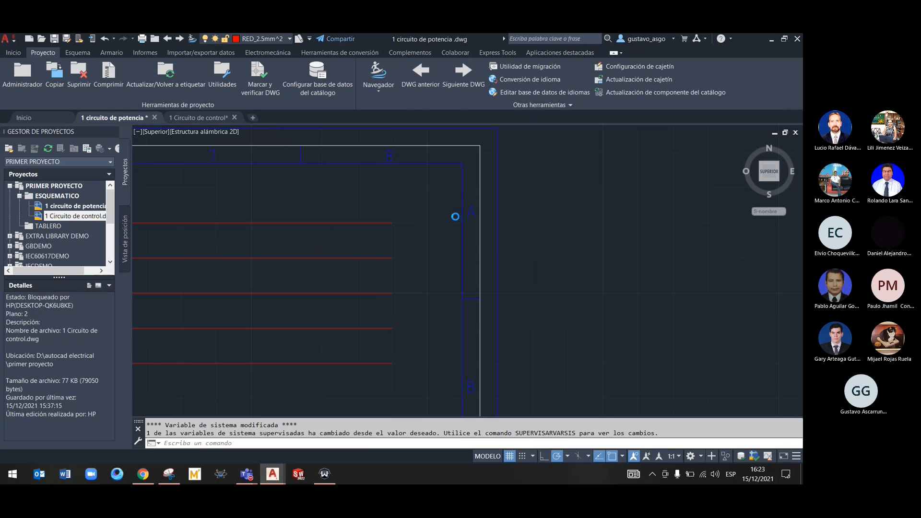
Check the project's signal codes through a destination arrow insertion on the uppermost supply wire, leaving without placing the arrow
right_click(390, 225)
mouse_move(399, 276)
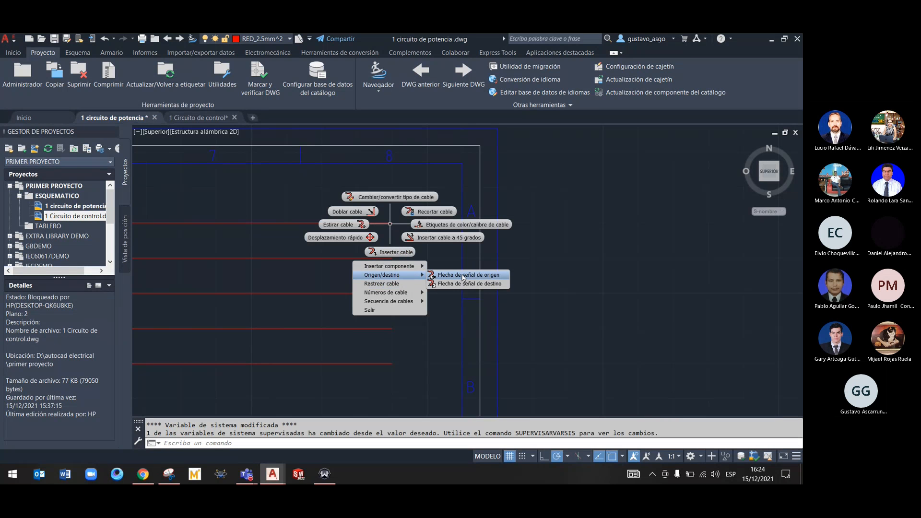
click(472, 285)
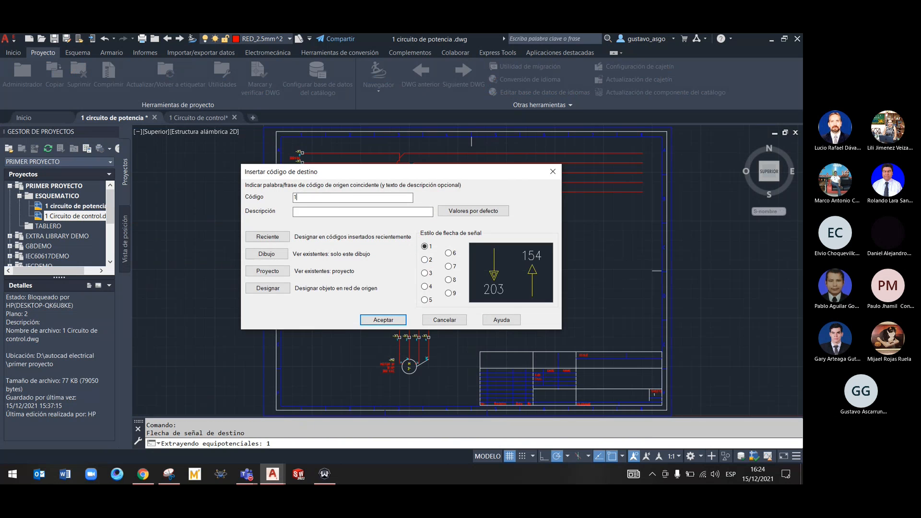
click(268, 272)
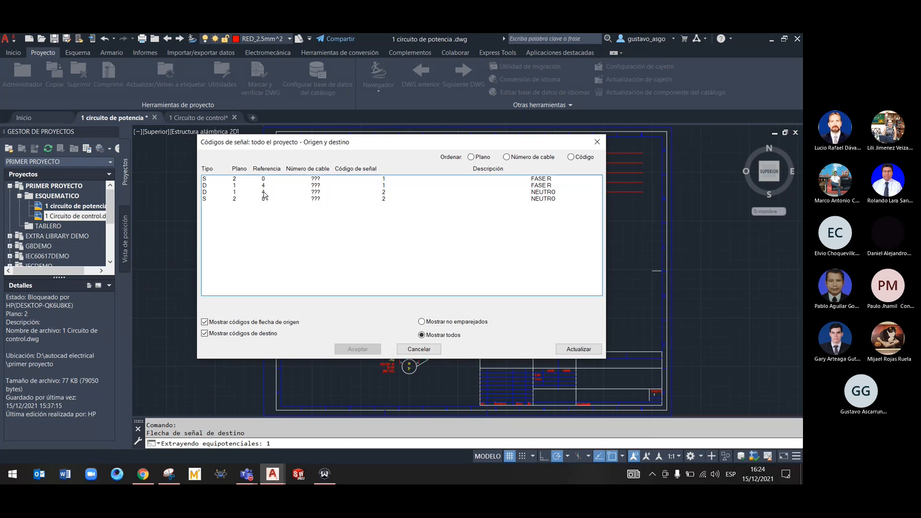
click(597, 142)
click(555, 172)
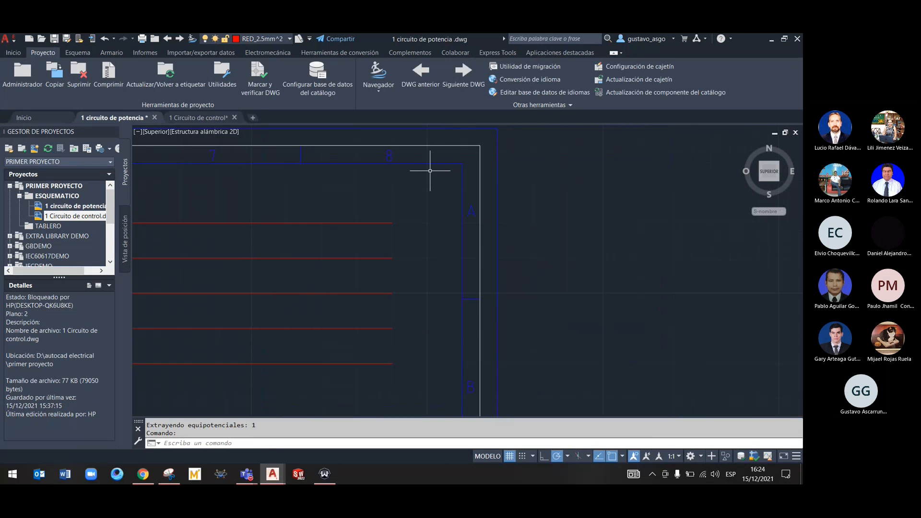
Update the sheet values of both project drawings from the 1 circuito de potencia drawing, using a new sequence starting at 1
click(166, 73)
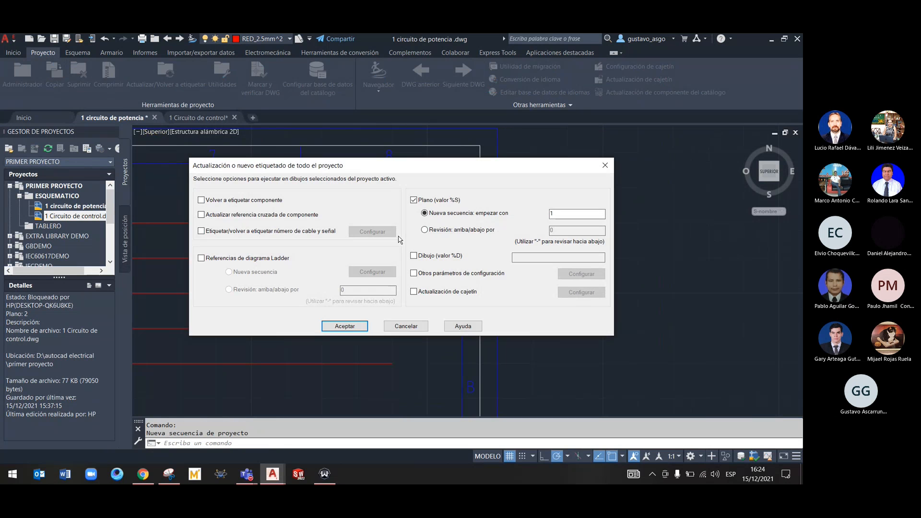
click(329, 321)
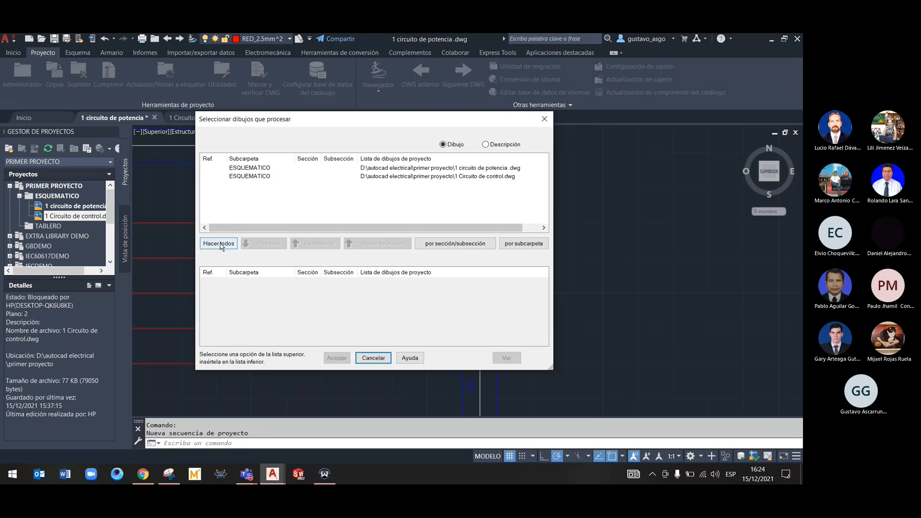
click(219, 244)
click(337, 358)
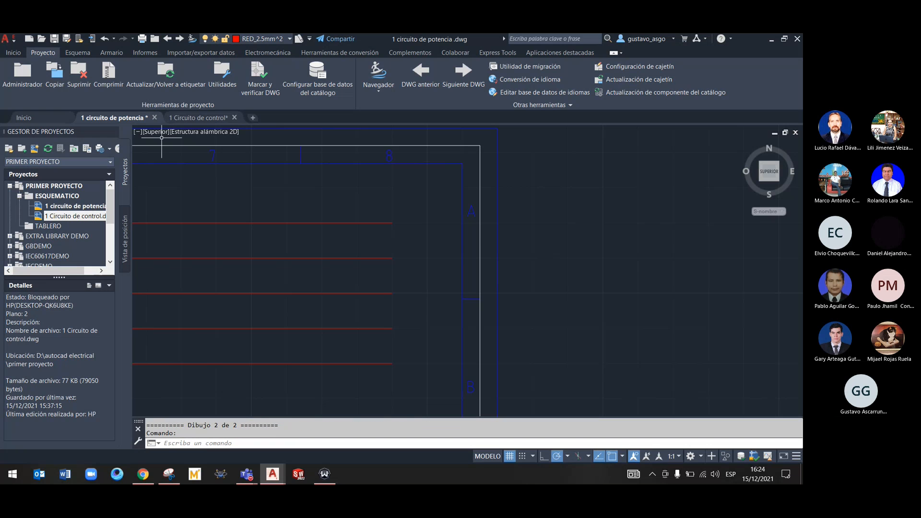
Refresh the project's signal code list through a destination arrow insertion on the uppermost supply wire, saving the drawing and leaving without an arrow
right_click(386, 222)
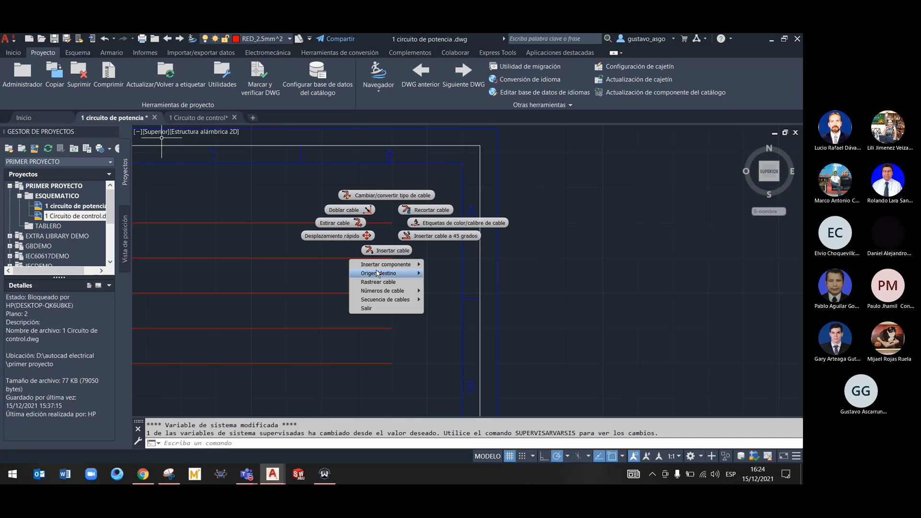
mouse_move(389, 273)
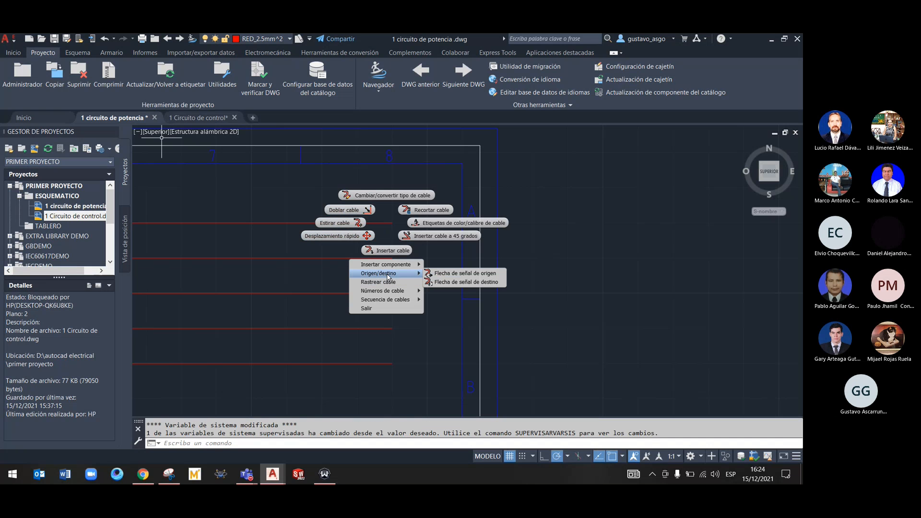
click(443, 283)
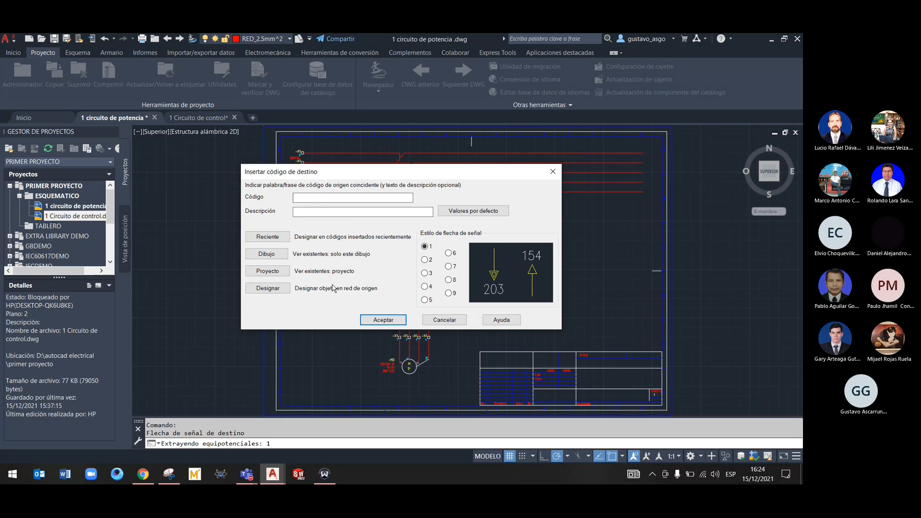
click(269, 269)
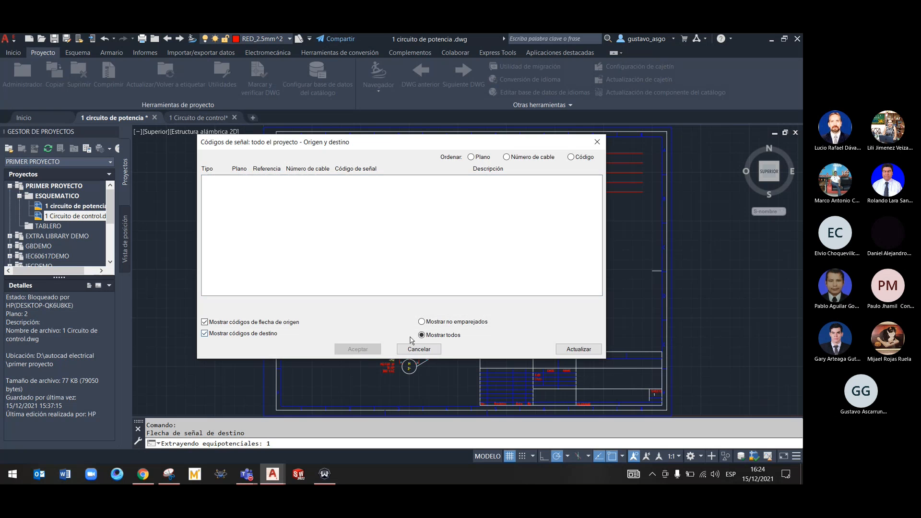
click(419, 347)
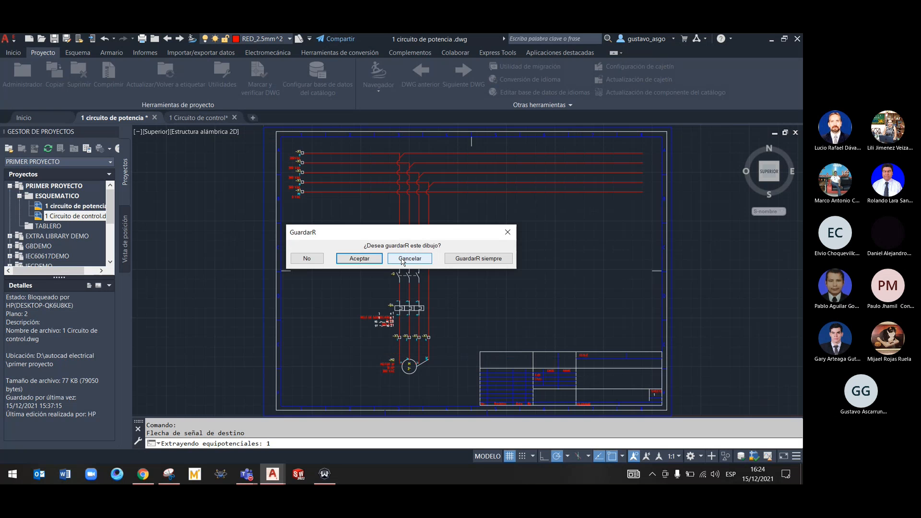
click(359, 259)
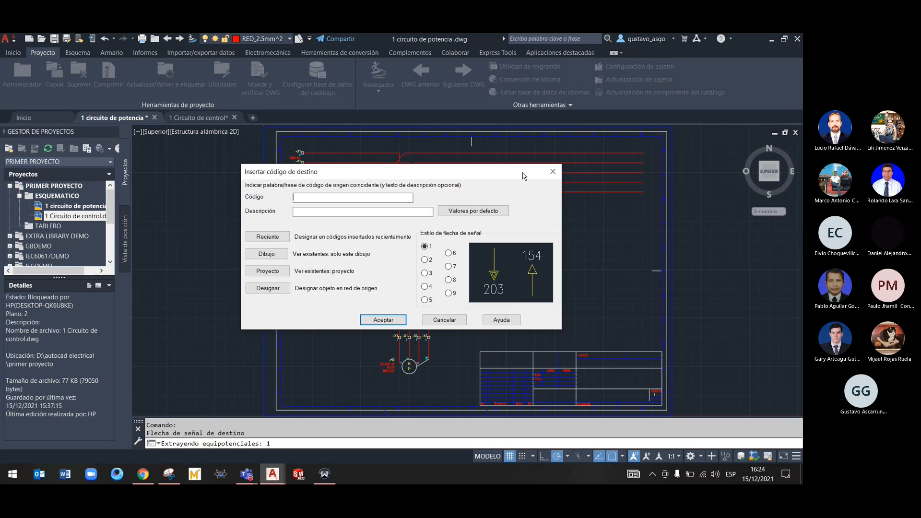
click(553, 171)
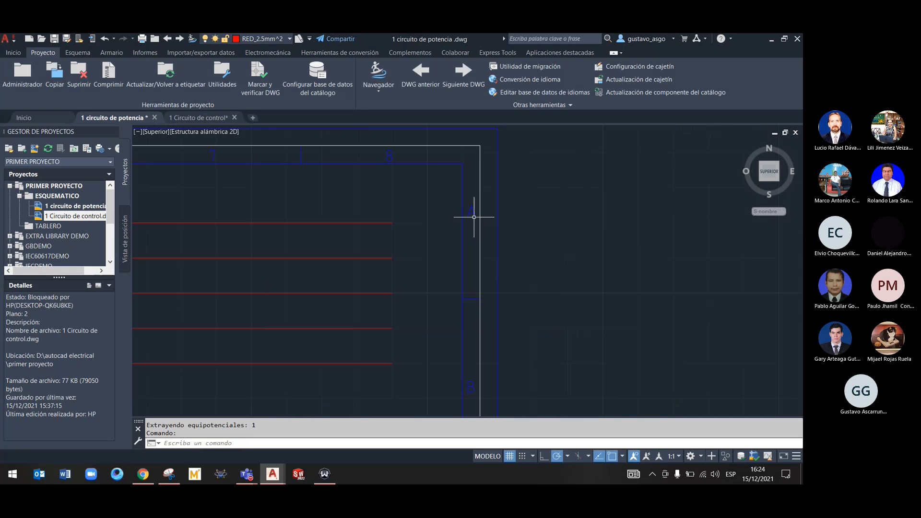
Insert a destination signal arrow with code 1 and description FASE R at the end of the uppermost supply wire
right_click(388, 223)
mouse_move(389, 275)
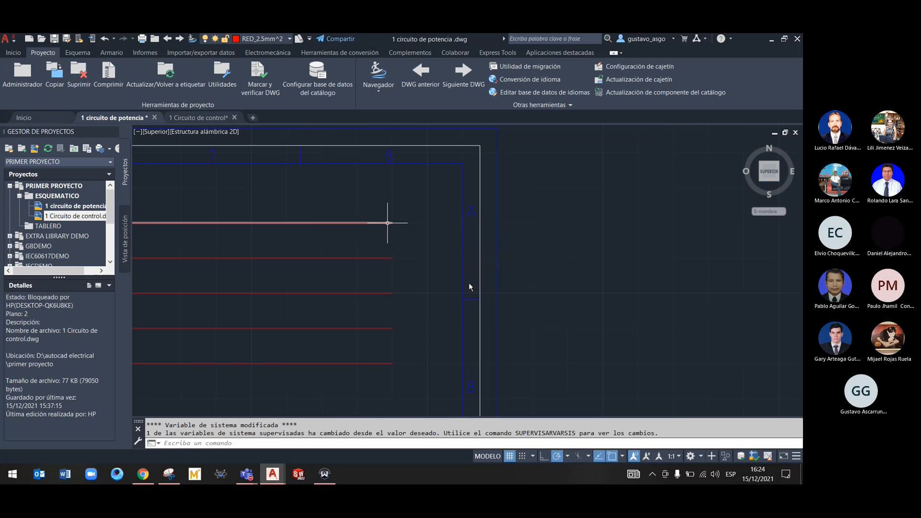
click(453, 285)
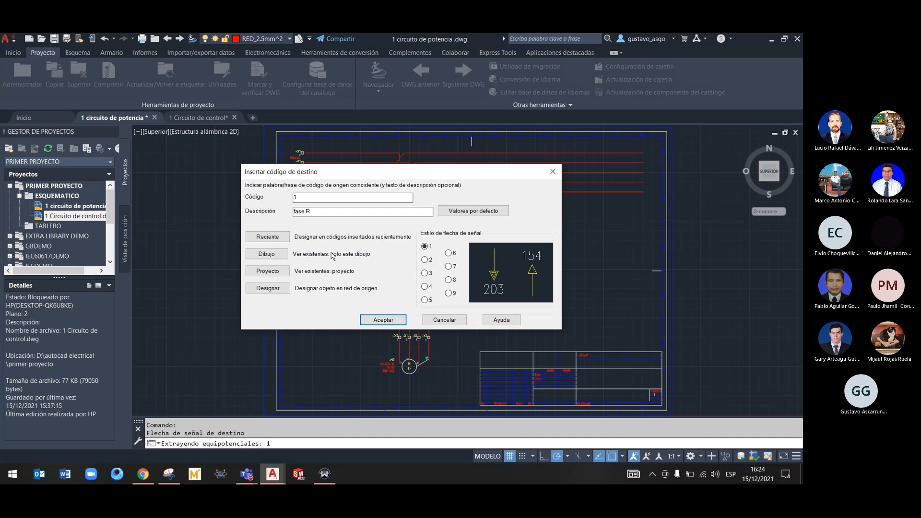
click(383, 320)
middle_drag(416, 319, 411, 251)
right_click(386, 259)
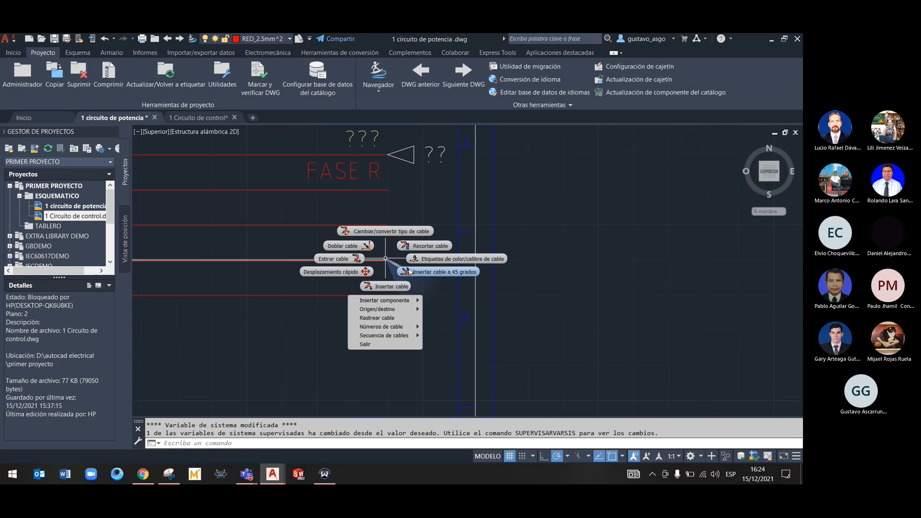
mouse_move(419, 311)
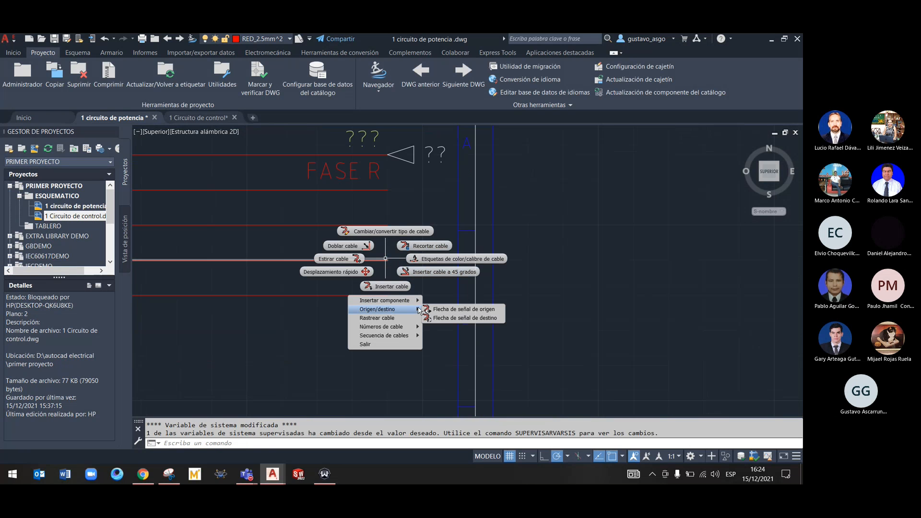
click(461, 313)
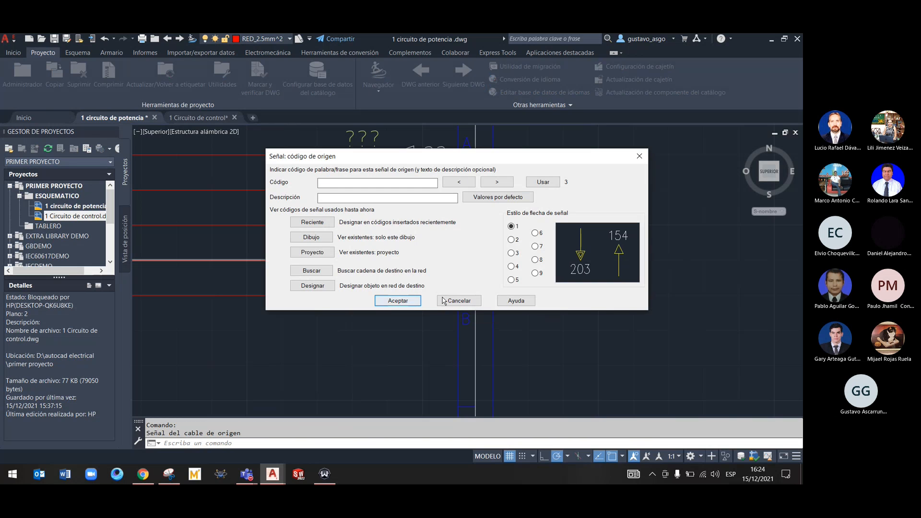
click(480, 301)
Insert a destination signal arrow with code 2 and description NEUTRO at the end of the fourth supply wire
right_click(374, 261)
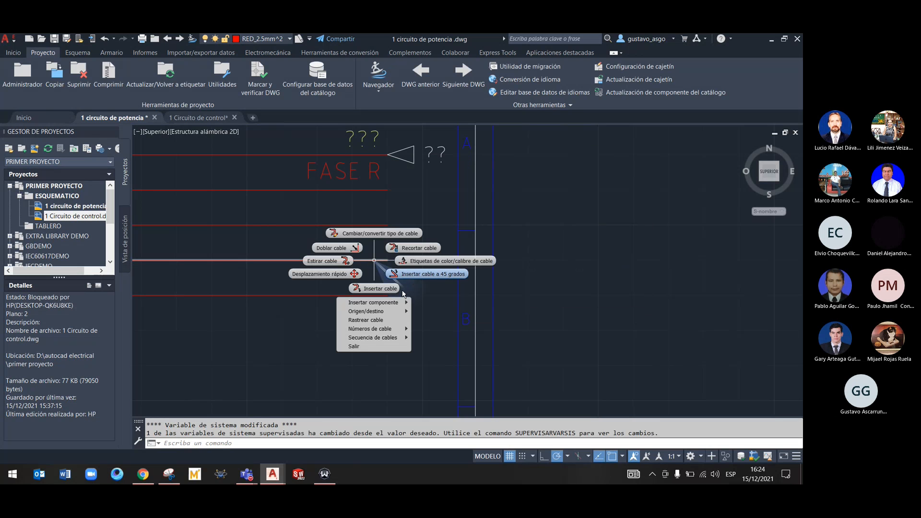
mouse_move(379, 311)
click(451, 323)
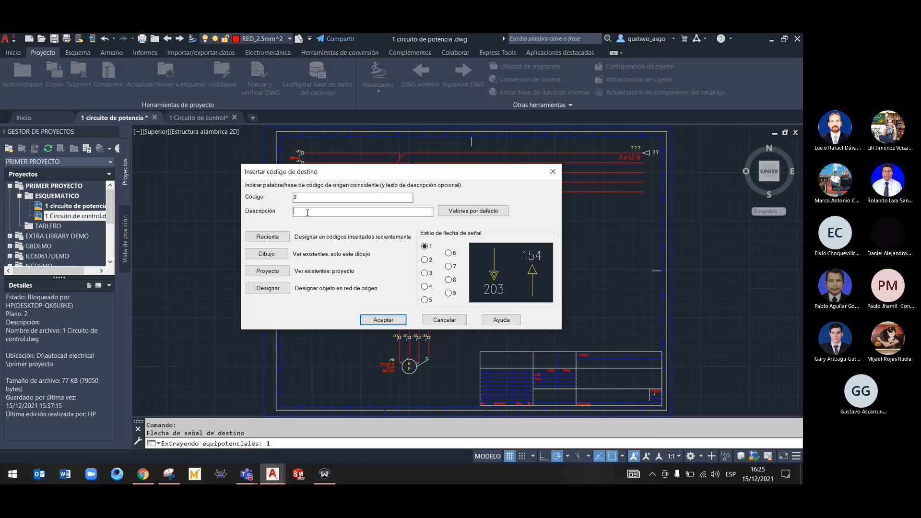
drag(323, 174, 362, 216)
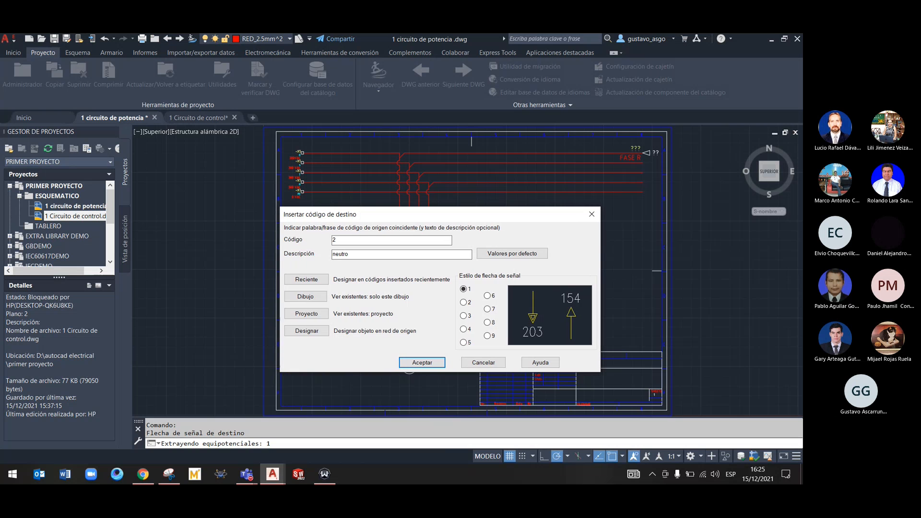
click(422, 363)
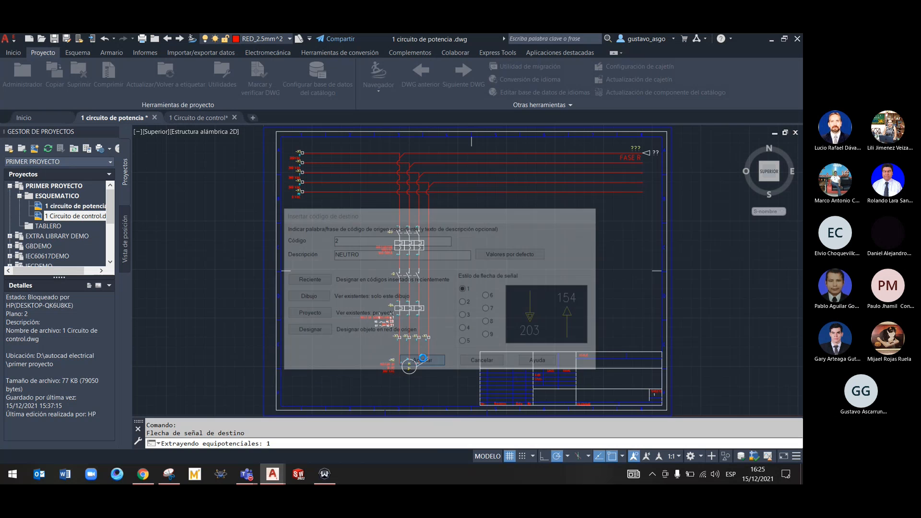
In the 1 Circuito de control drawing, insert a source signal arrow on the open wire end above -Q1, using the project's code 1, FASE R
click(186, 119)
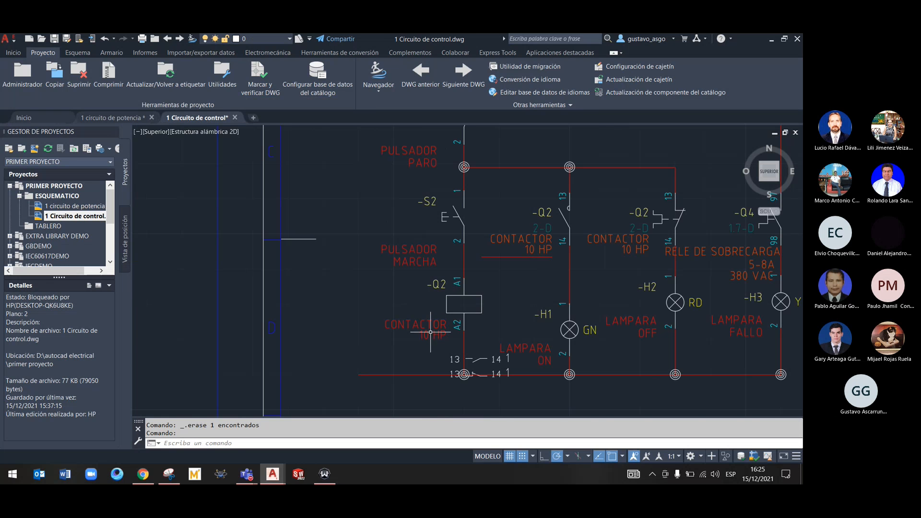
mouse_move(350, 212)
middle_down()
mouse_move(349, 305)
mouse_move(349, 296)
mouse_move(366, 301)
middle_up()
mouse_move(365, 174)
middle_down()
mouse_move(369, 320)
mouse_move(379, 270)
middle_up()
middle_drag(388, 193, 386, 281)
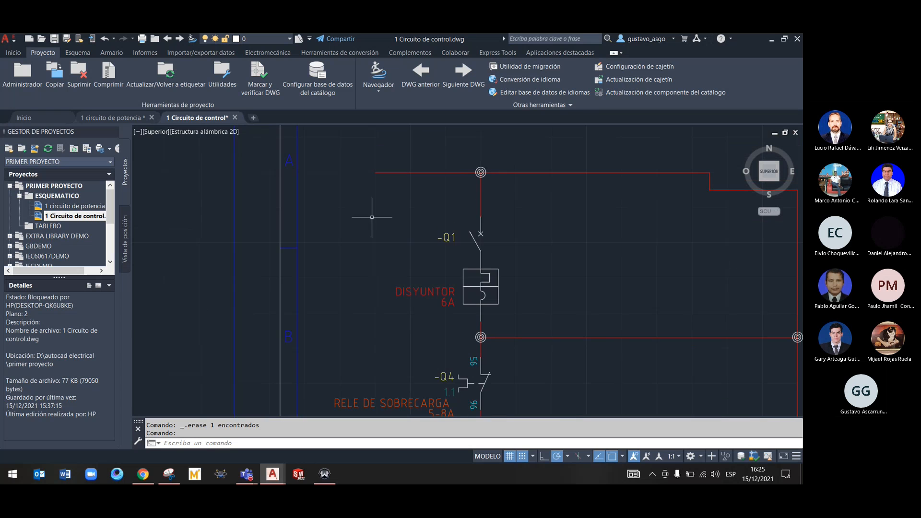
right_click(378, 171)
mouse_move(385, 221)
click(436, 224)
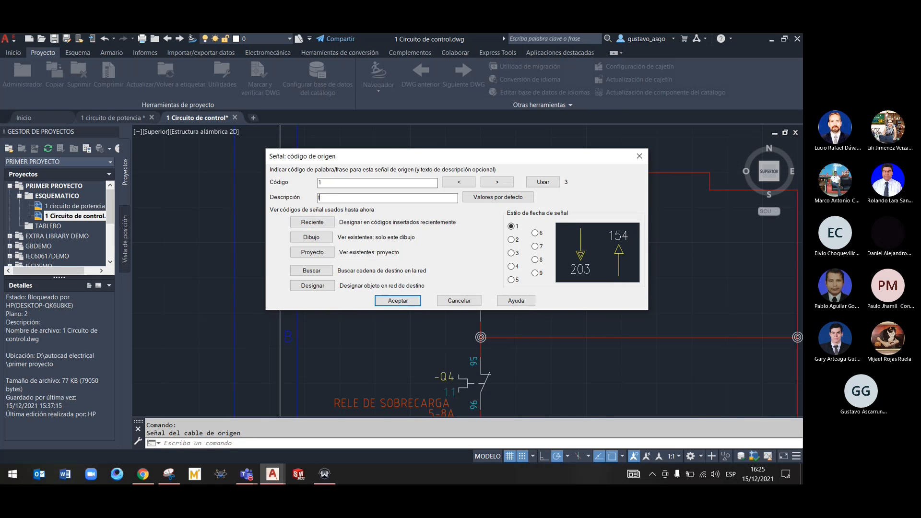
right_click(334, 199)
click(323, 201)
click(322, 256)
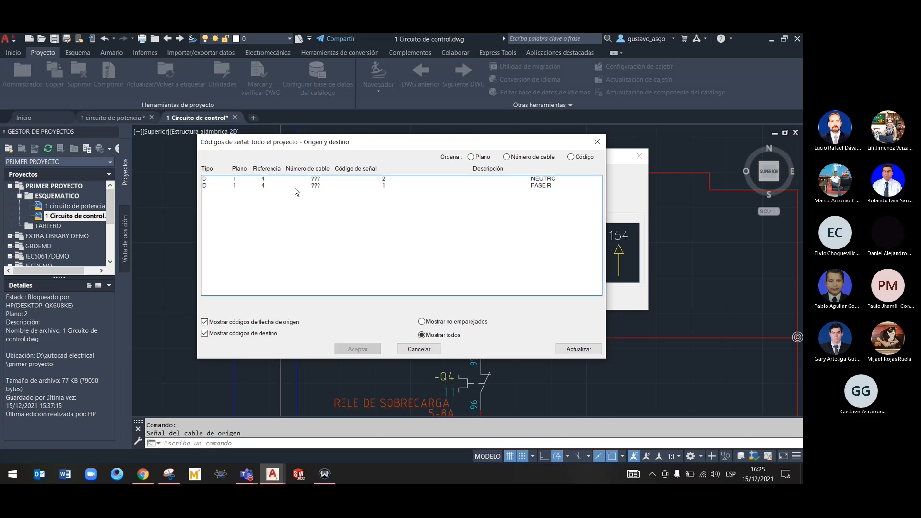
click(296, 186)
click(358, 349)
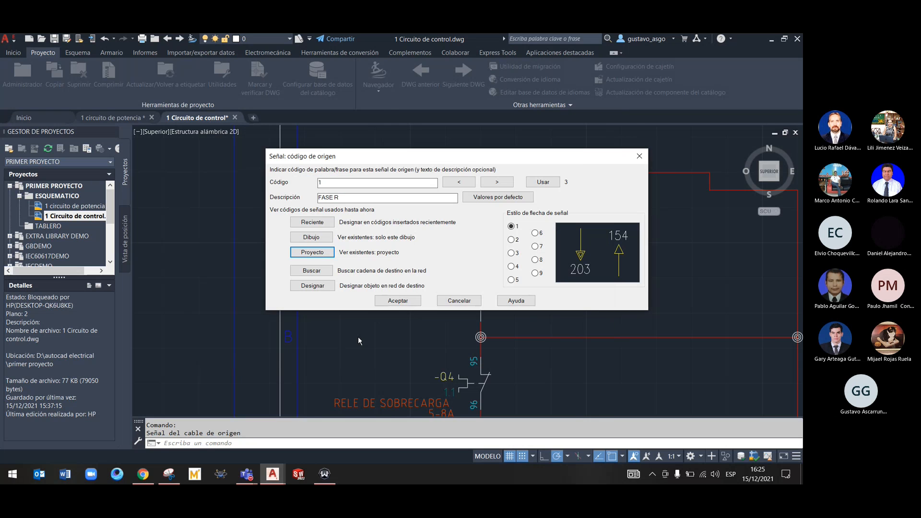
click(397, 300)
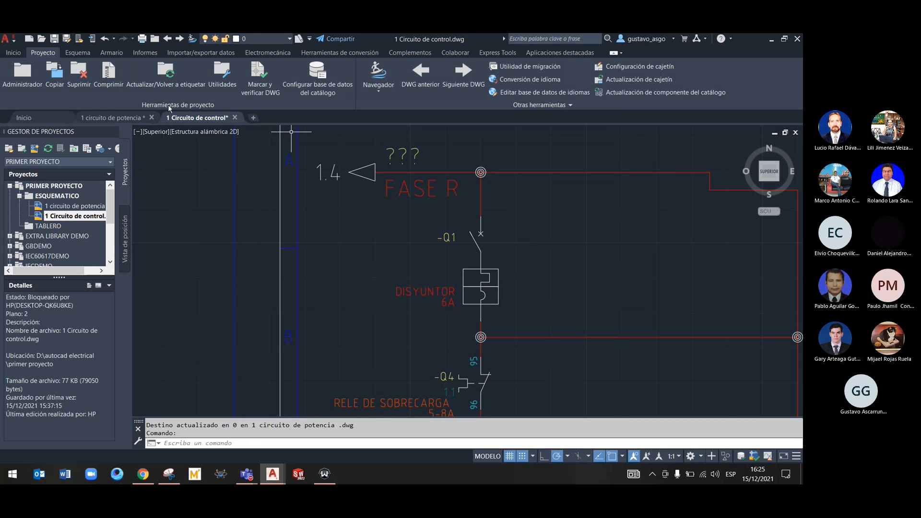
Insert a source signal arrow on the open end of the lowest control wire, using the project's code 2, NEUTRO
click(125, 119)
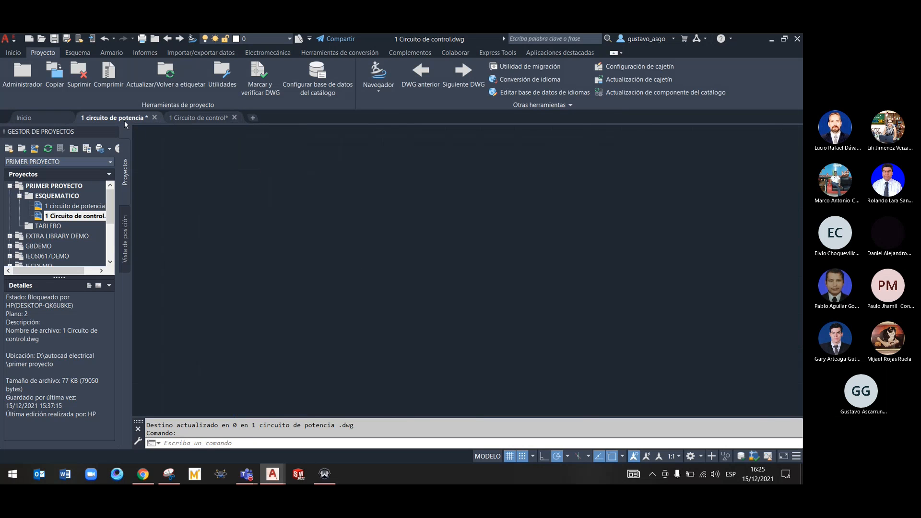
click(206, 120)
mouse_move(332, 321)
middle_down()
mouse_move(337, 218)
mouse_move(309, 209)
mouse_move(305, 118)
mouse_move(321, 221)
mouse_move(320, 194)
middle_up()
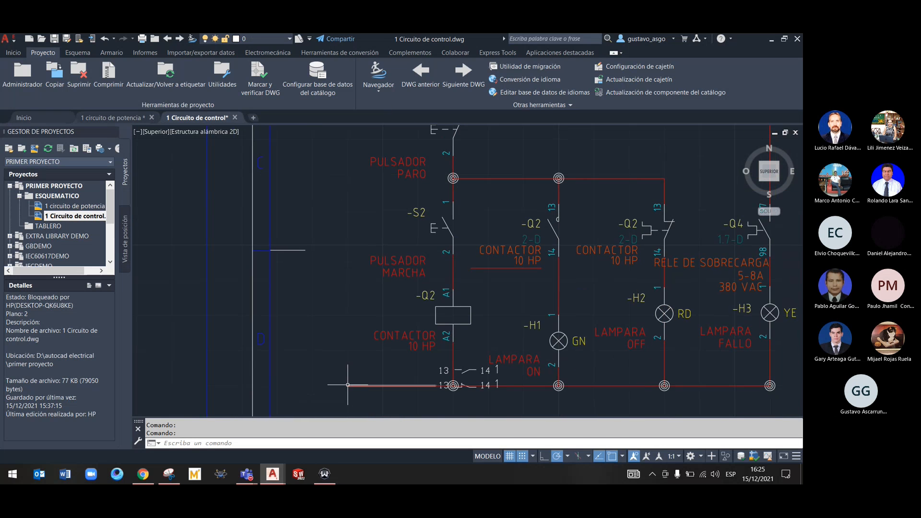
right_click(348, 385)
mouse_move(363, 310)
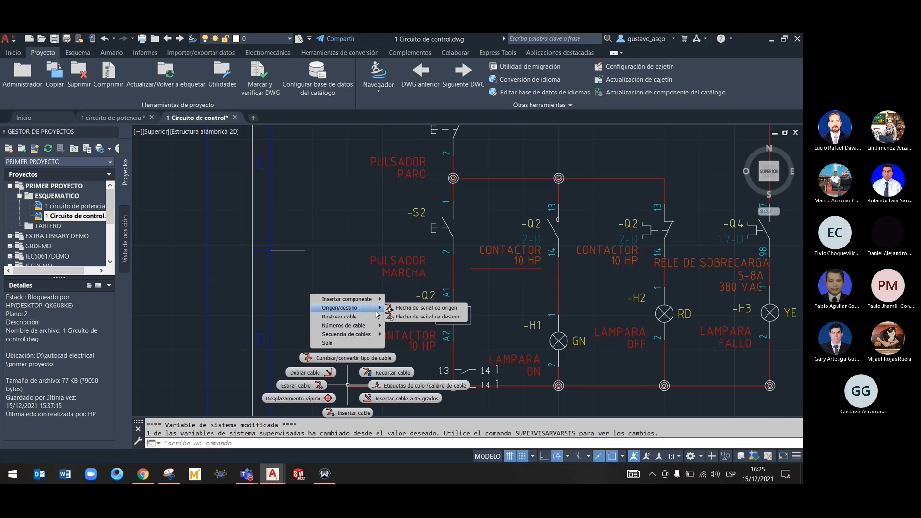
click(437, 310)
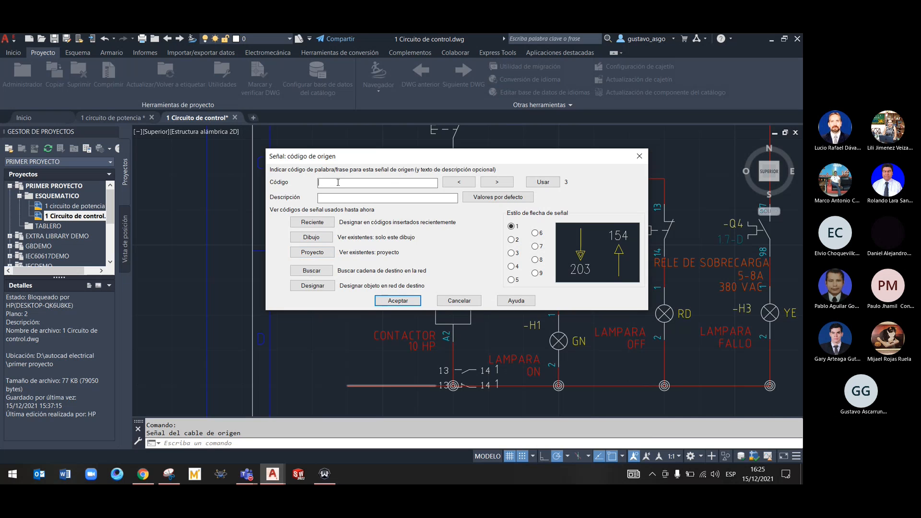
click(313, 252)
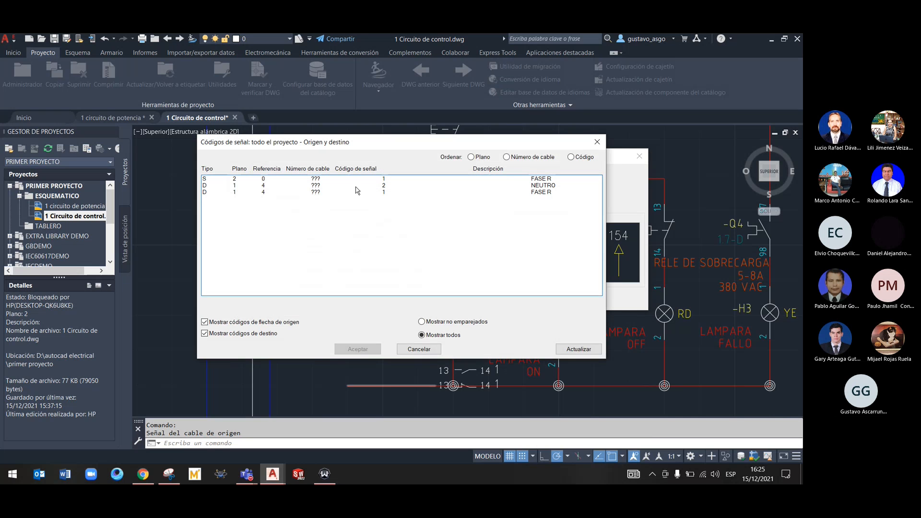
click(356, 186)
click(358, 349)
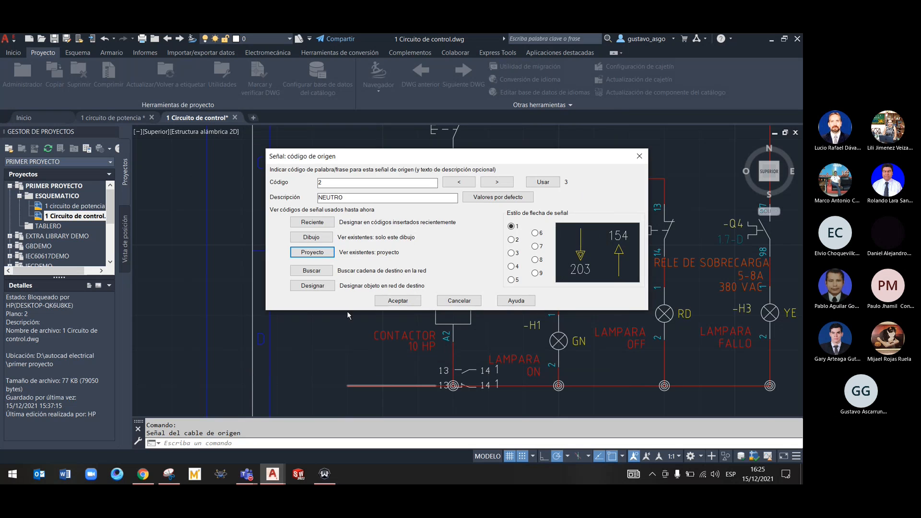
click(397, 300)
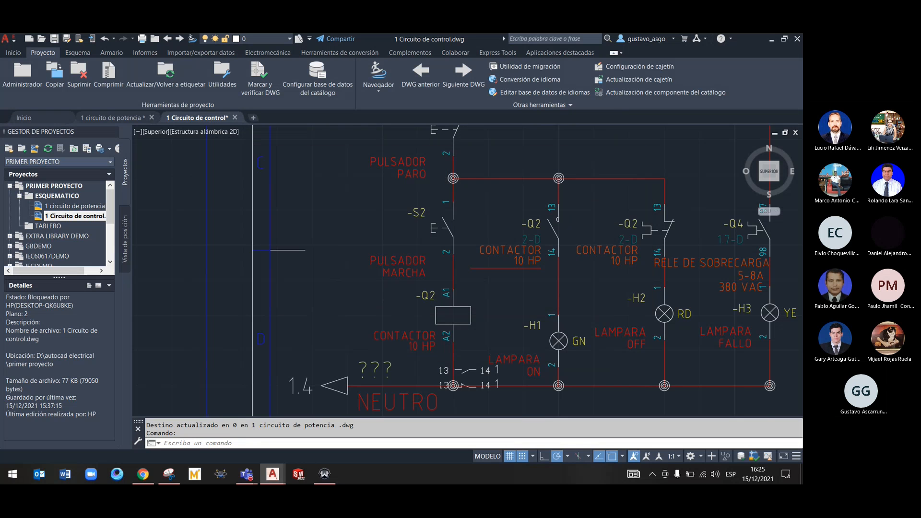
Delete the FASE R source signal arrow from the uppermost wire of the control drawing
middle_drag(334, 209, 342, 332)
scroll(359, 306, down, 6)
scroll(357, 304, up, 8)
mouse_move(359, 234)
middle_down()
mouse_move(362, 319)
mouse_move(359, 312)
middle_up()
right_click(384, 209)
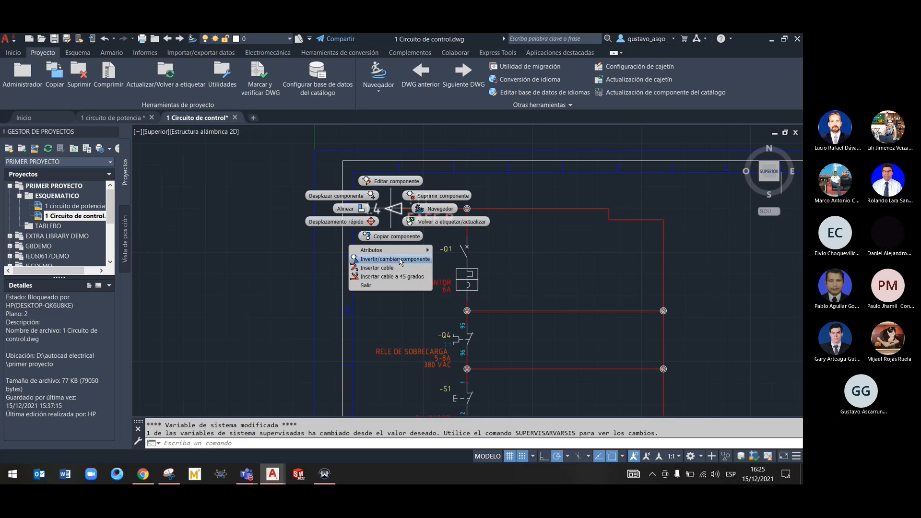
click(428, 197)
right_click(405, 208)
click(404, 208)
Insert a source signal arrow on the uppermost control wire, using code 1, FASE R, from the refreshed project signal list and saving the drawing
right_click(404, 208)
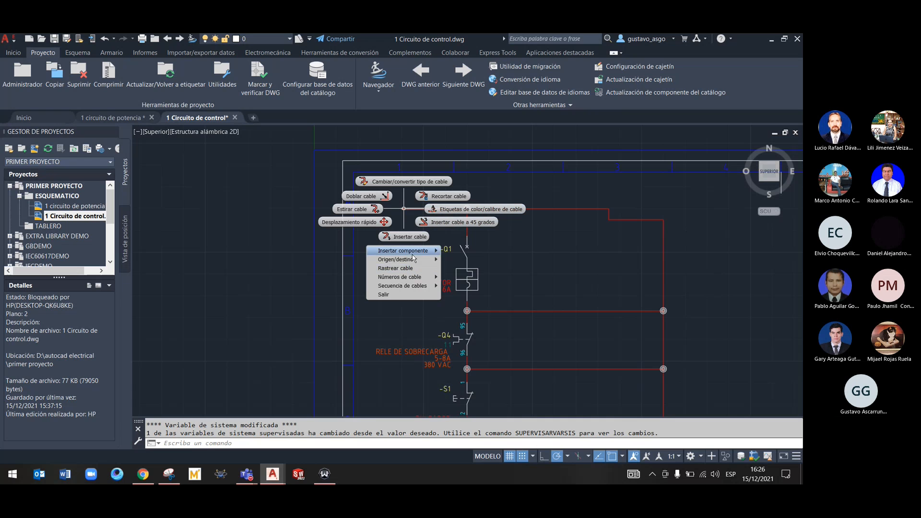
mouse_move(411, 261)
click(459, 260)
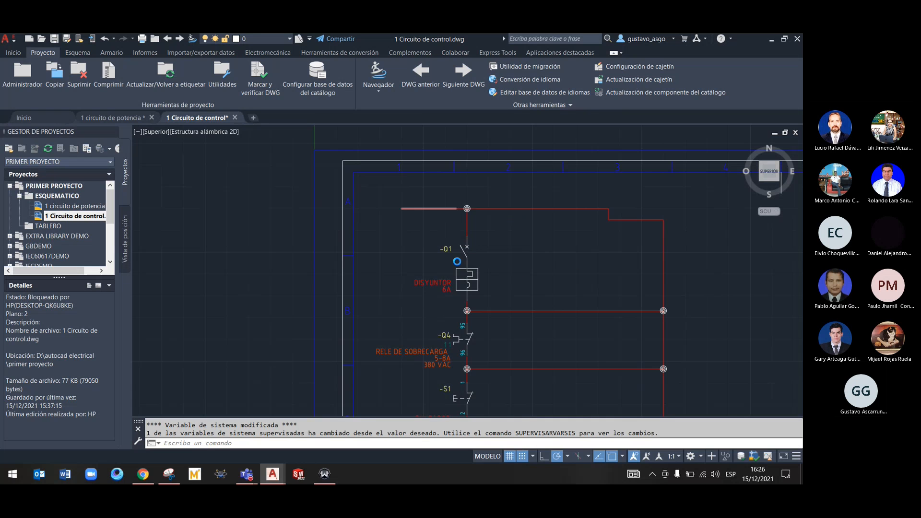
click(325, 251)
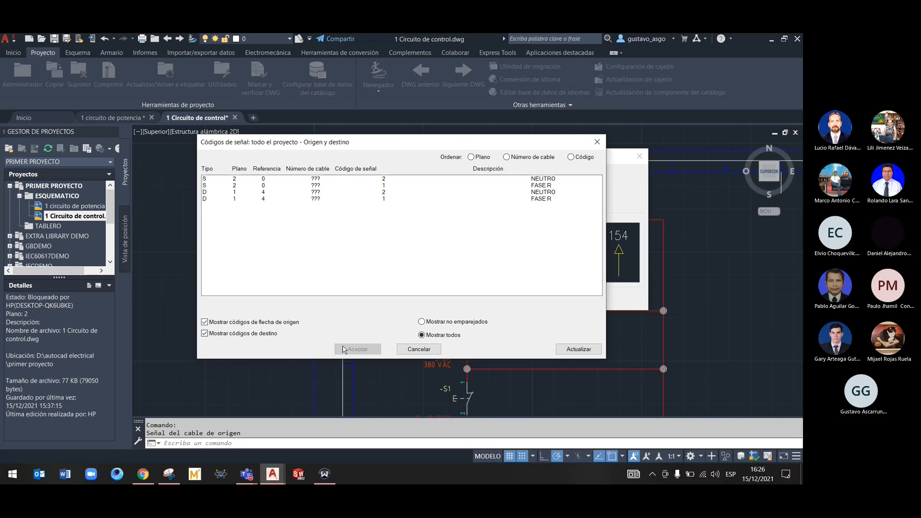
click(581, 349)
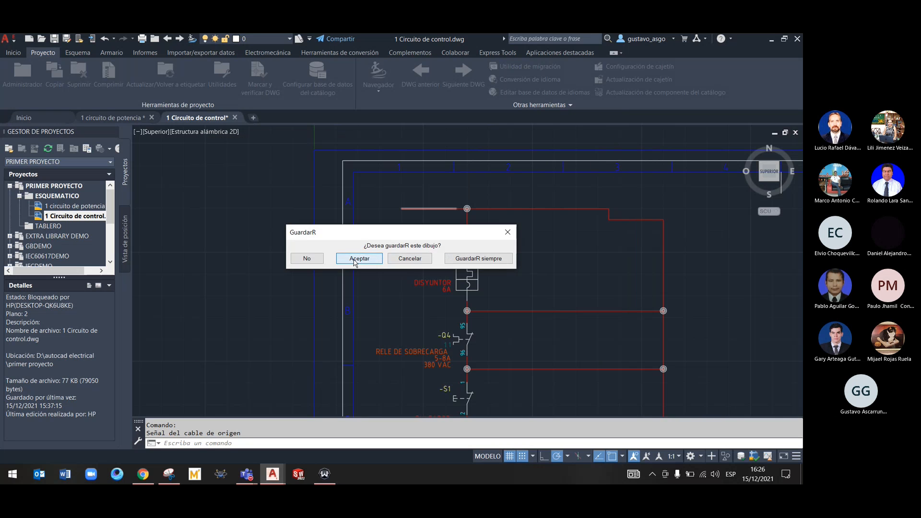
click(377, 260)
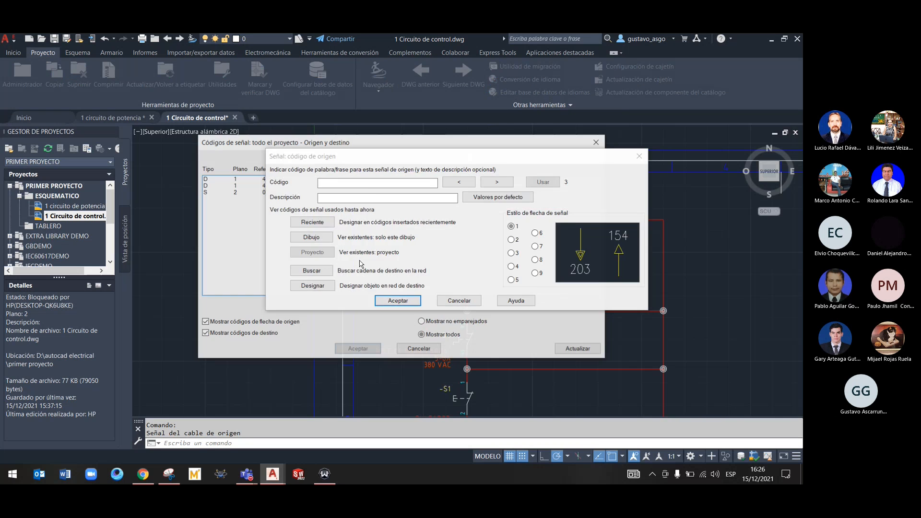
click(273, 192)
click(294, 180)
click(298, 186)
click(357, 349)
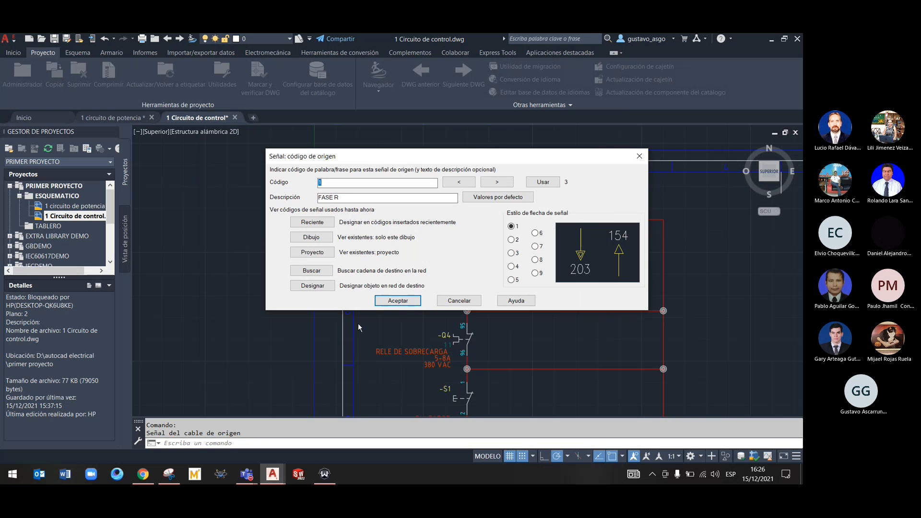
click(407, 299)
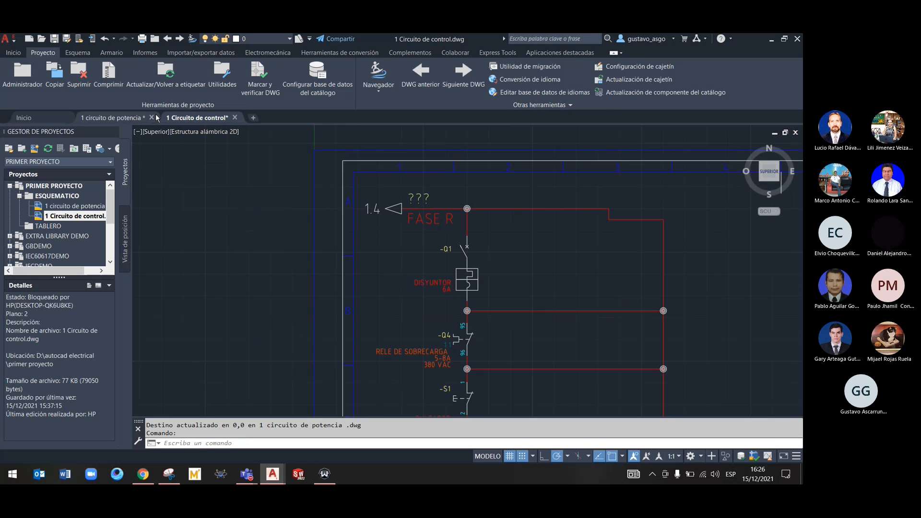
Check the arrow references in the power drawing, and review the properties of the NEUTRO source arrow in the control drawing
scroll(348, 211, down, 3)
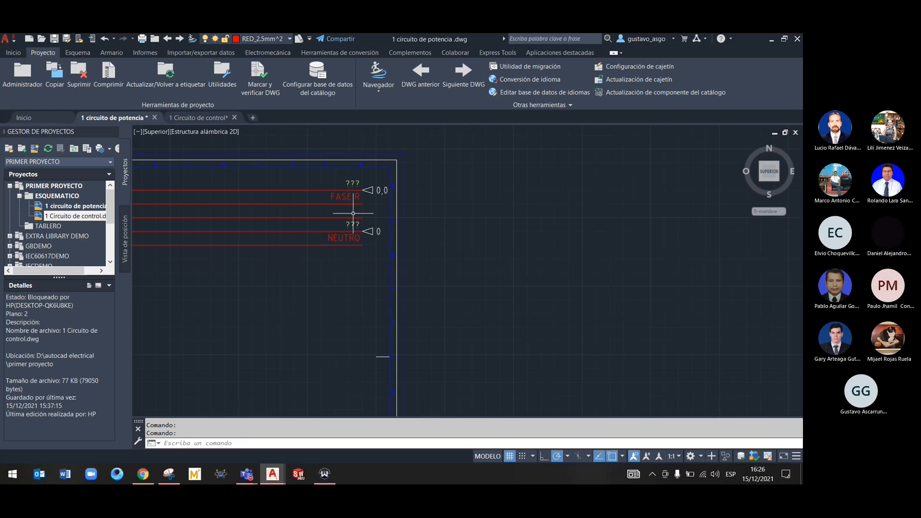
click(186, 117)
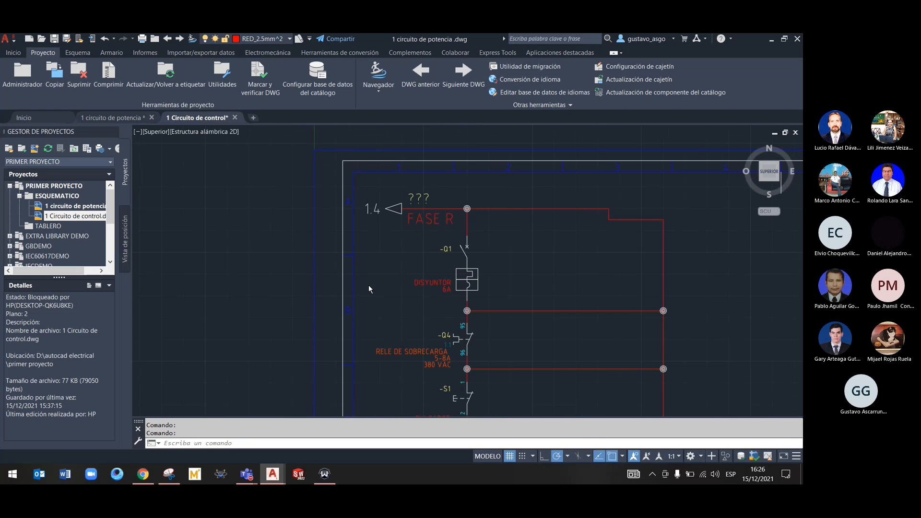
middle_drag(365, 283, 347, 194)
middle_drag(372, 312, 355, 168)
right_click(363, 322)
click(366, 292)
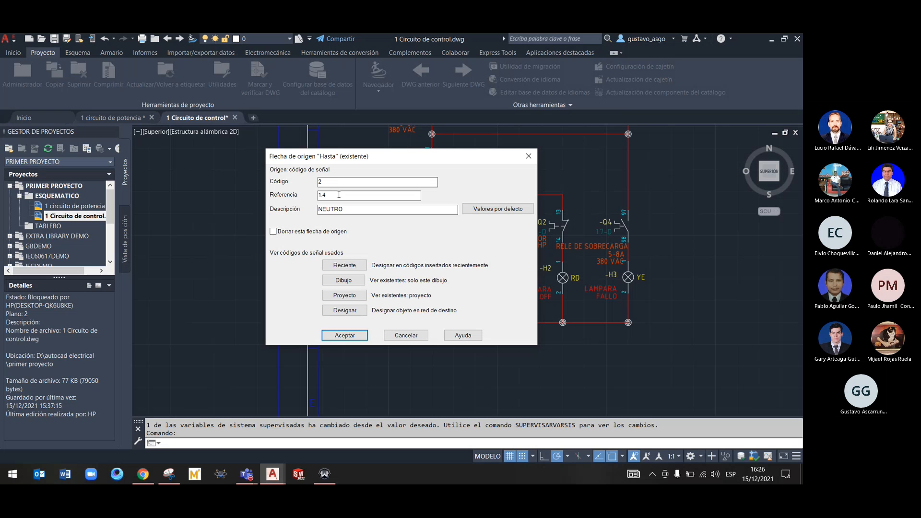
click(358, 335)
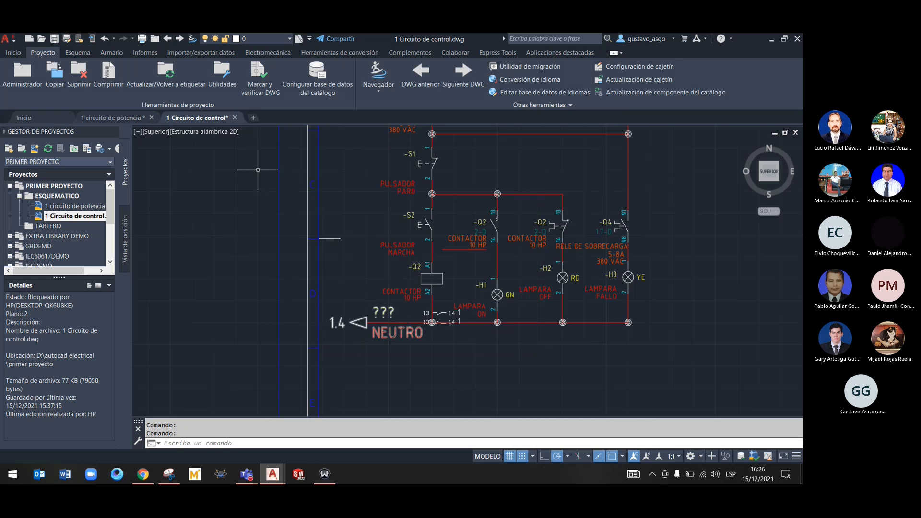
In the 1 circuito de potencia drawing, open the NEUTRO destination arrow for editing and refresh the project's signal codes, saving the drawing
click(120, 117)
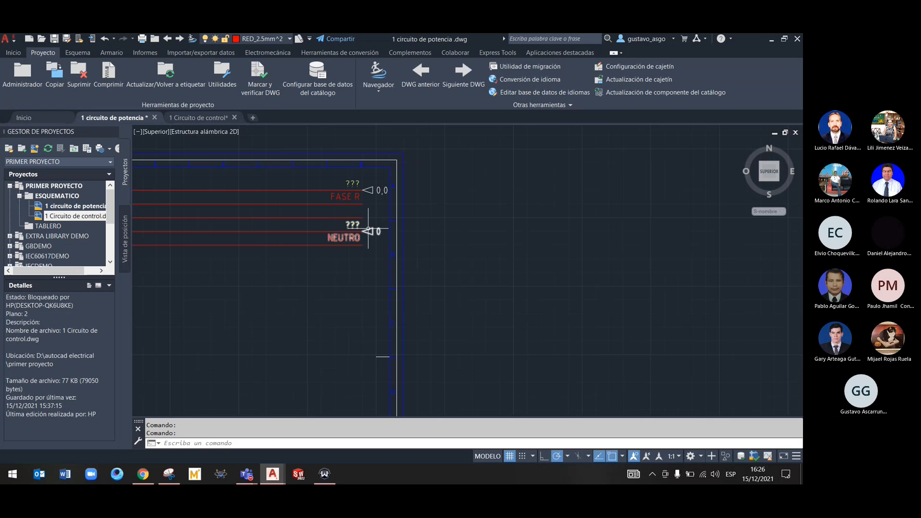
right_click(371, 229)
click(372, 200)
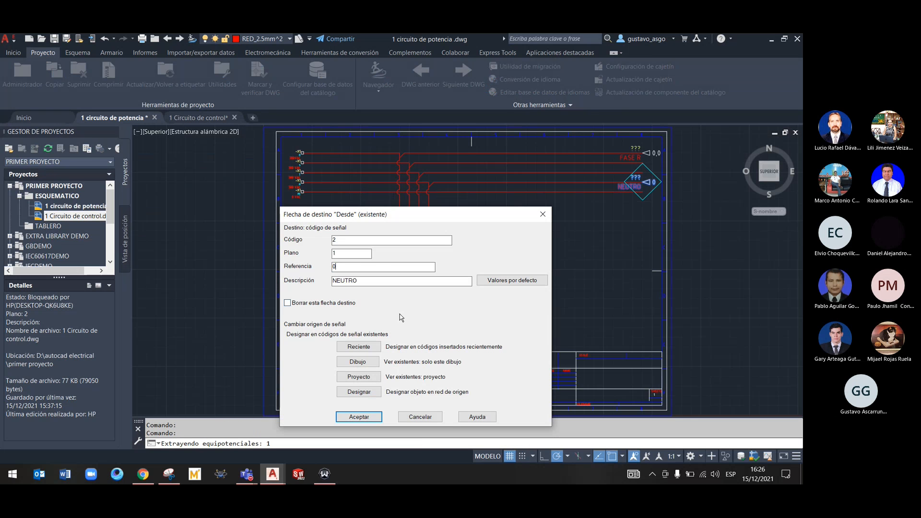
click(376, 382)
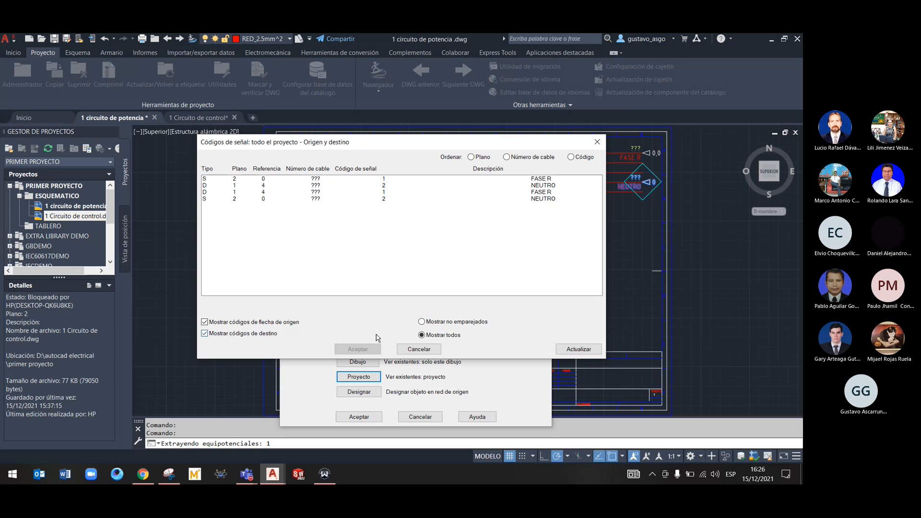
click(570, 352)
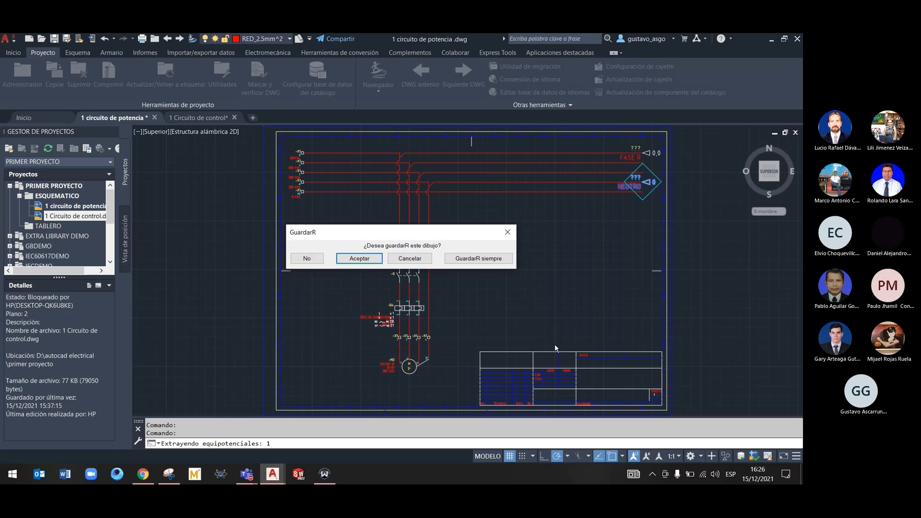
click(363, 260)
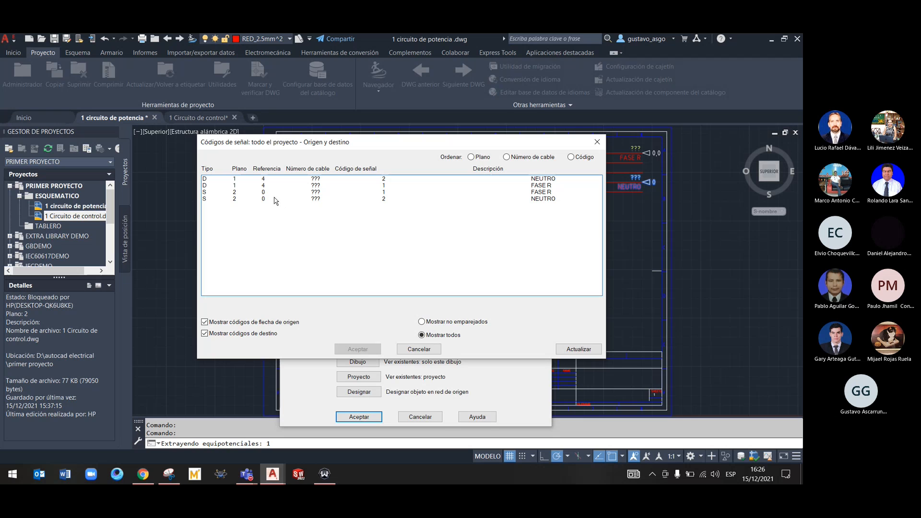
Examine the source and destination entries for FASE R and NEUTRO in the project's signal code list
click(325, 192)
click(352, 179)
click(352, 193)
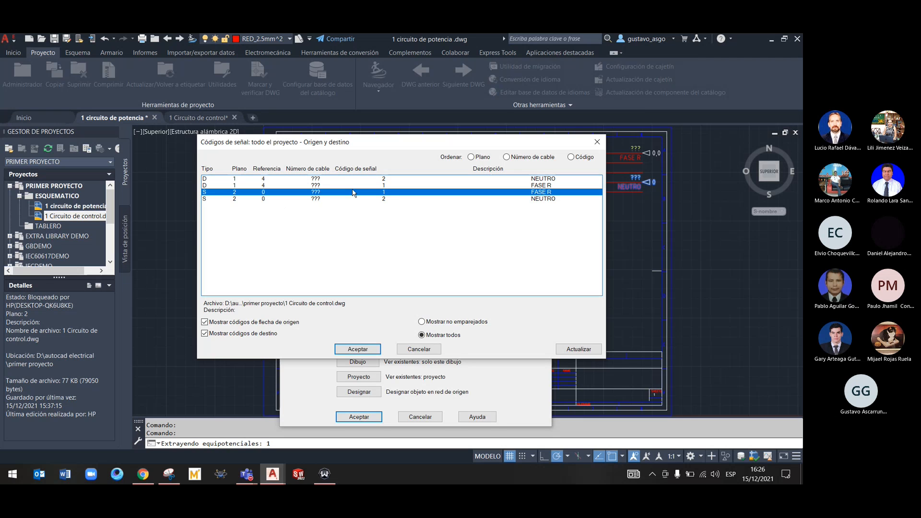
click(337, 186)
click(335, 193)
key(Up)
click(327, 193)
mouse_move(343, 146)
mouse_down()
mouse_move(384, 180)
mouse_move(326, 146)
mouse_up()
Hide the source arrow codes and assign the project's destination code 2, NEUTRO, to the destination arrow being edited
click(245, 324)
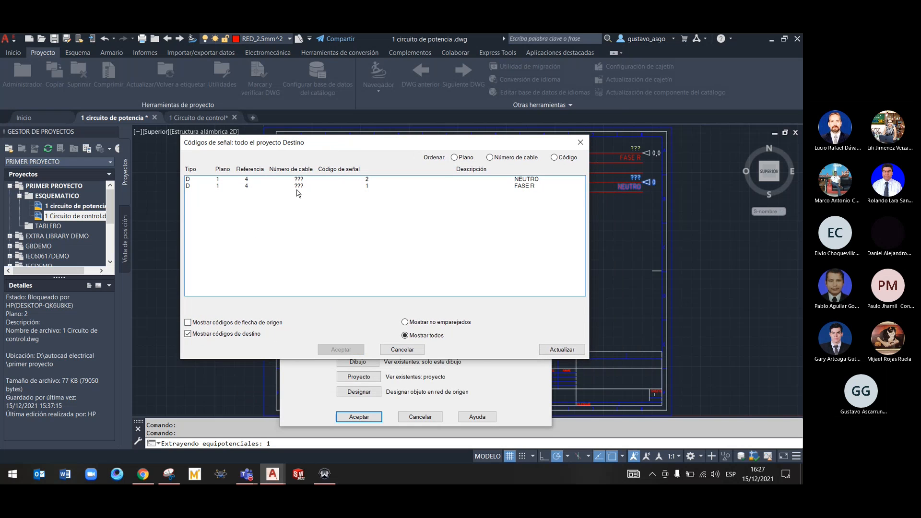
click(249, 186)
click(249, 179)
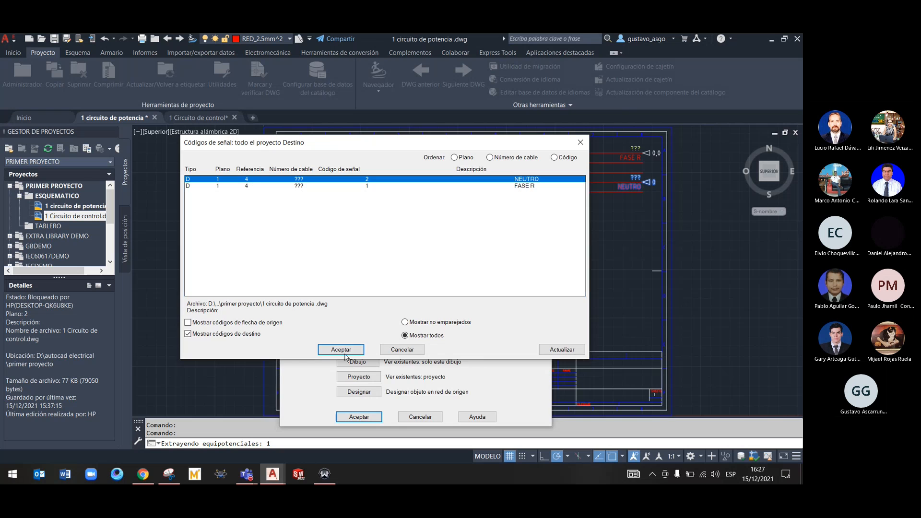
click(342, 350)
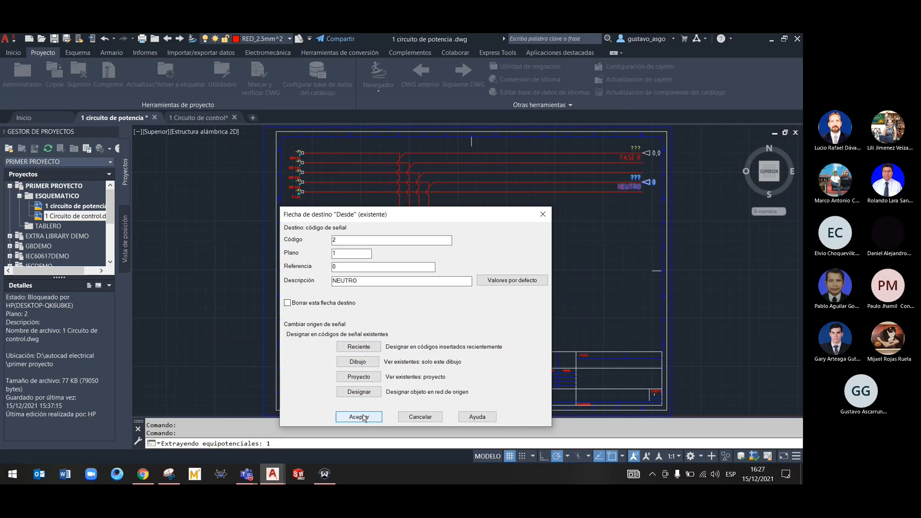
click(359, 418)
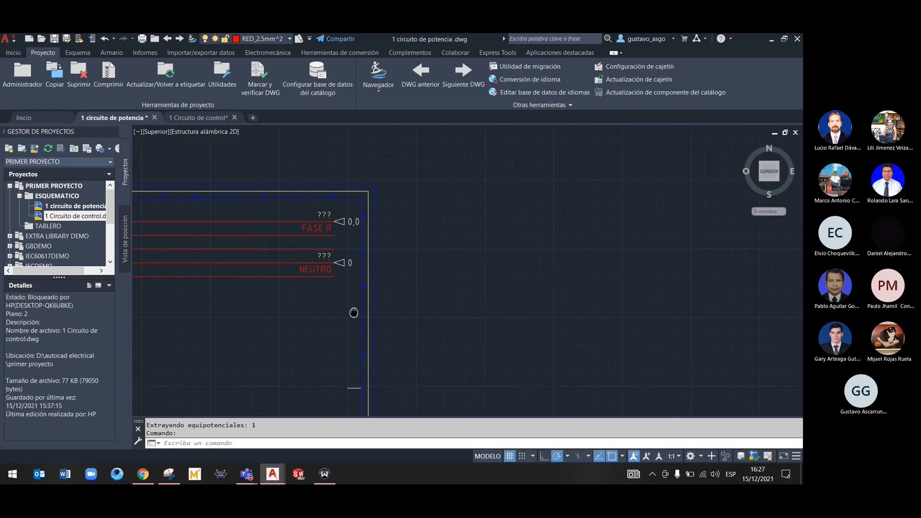
Recheck the NEUTRO destination arrow's properties against the project's destination codes, and close without changing it
right_click(341, 263)
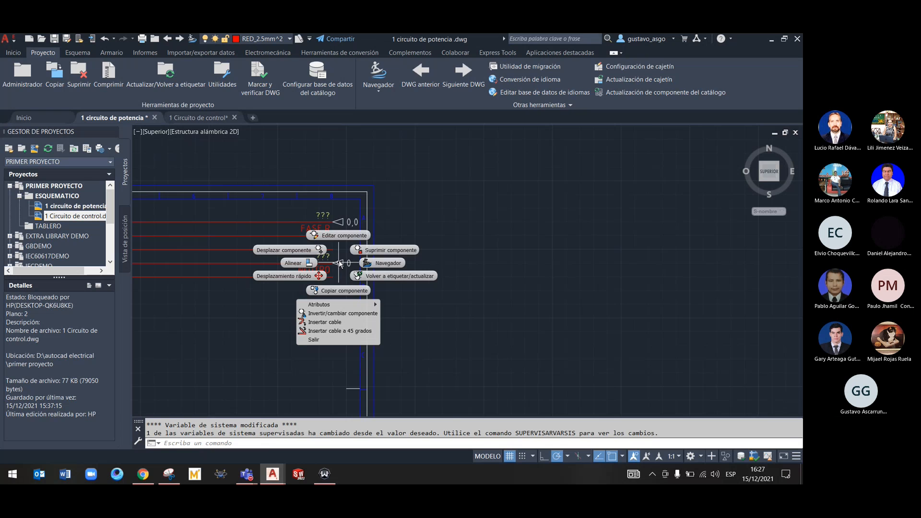
click(347, 234)
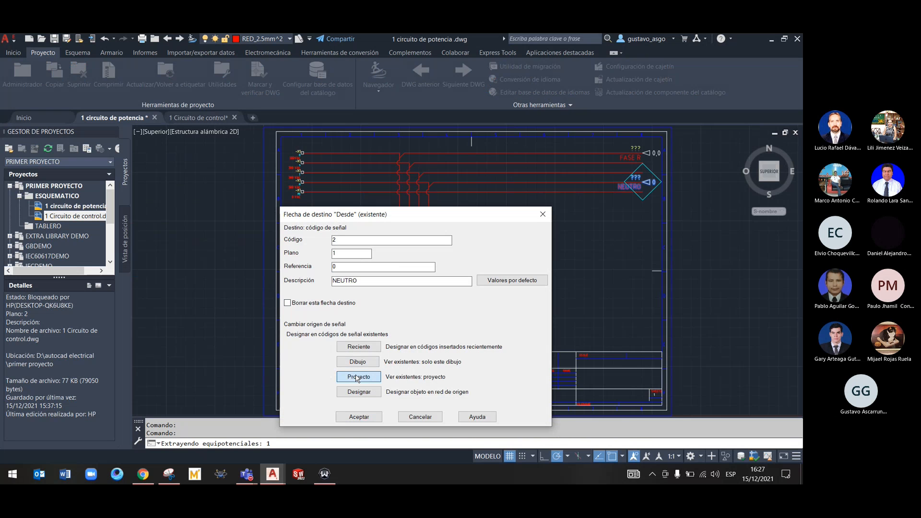
click(356, 377)
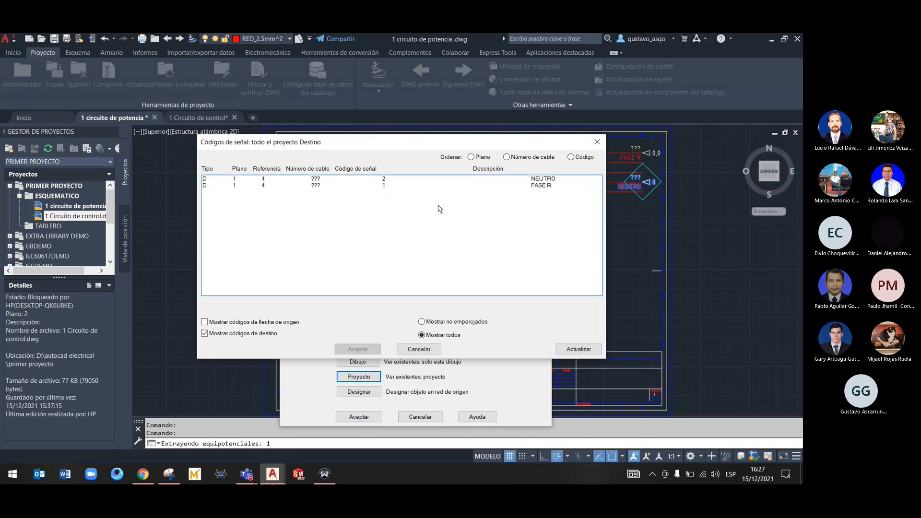
click(372, 179)
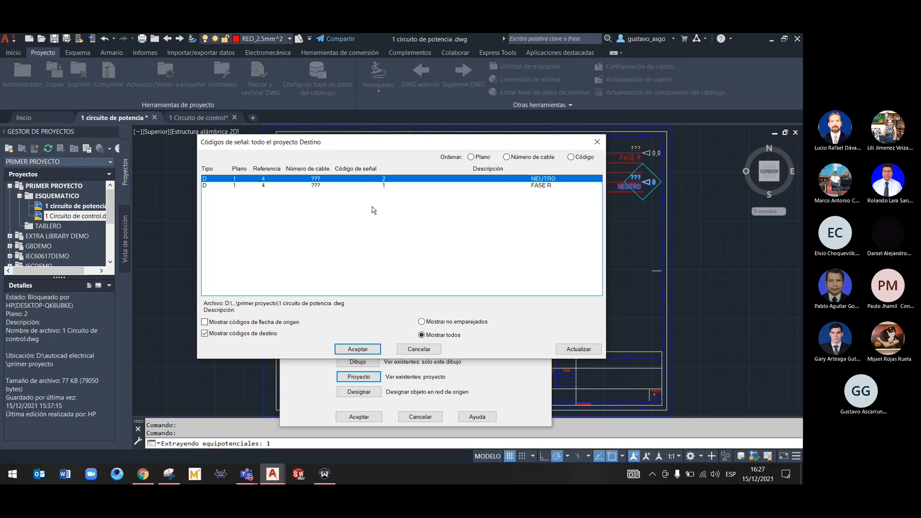
click(422, 350)
click(540, 218)
middle_drag(547, 239, 469, 246)
In the 1 Circuito de control drawing, open the NEUTRO source arrow for editing and view the default description values
click(197, 126)
click(199, 119)
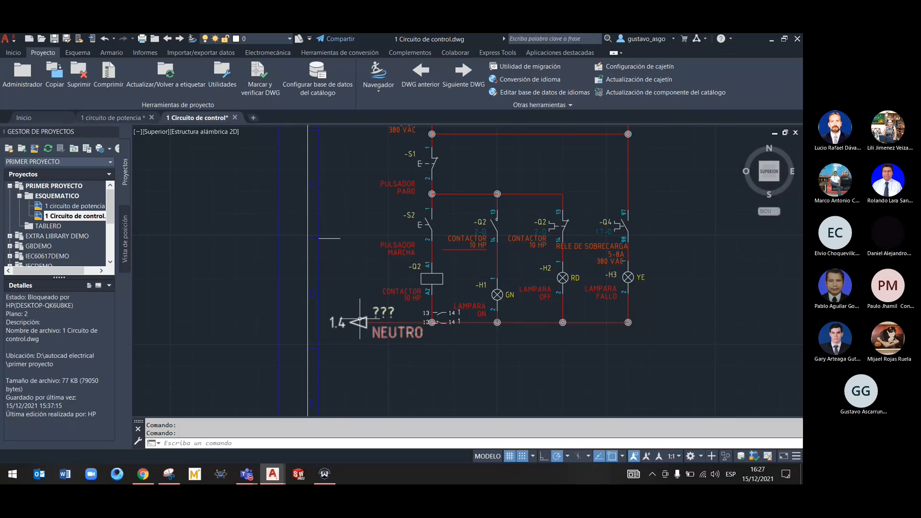
right_click(360, 320)
click(364, 294)
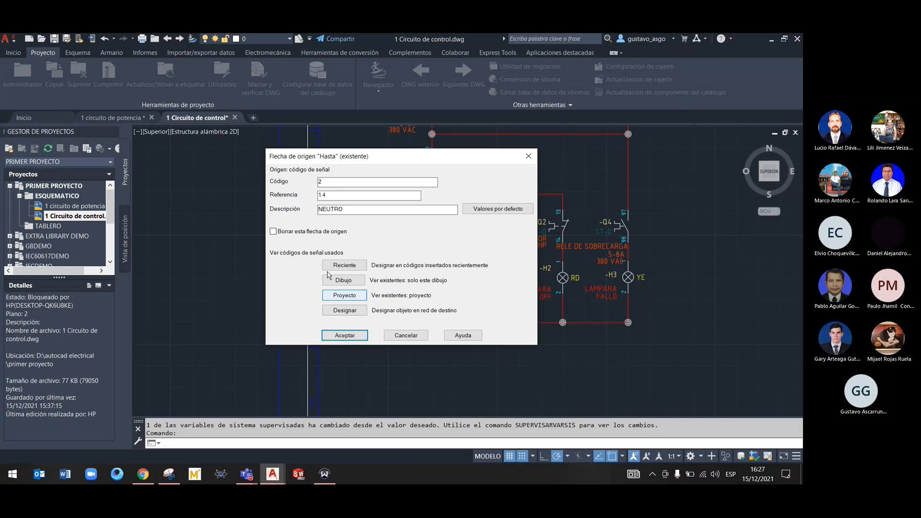
click(485, 210)
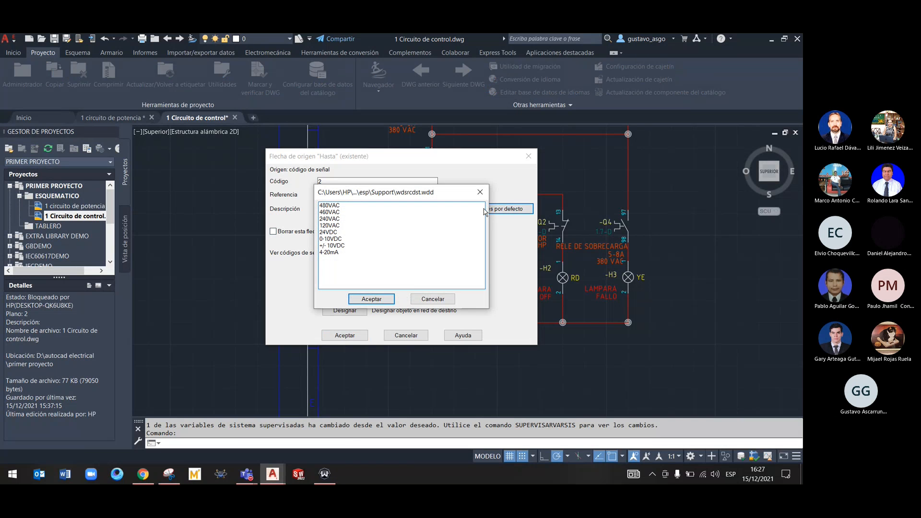
click(479, 192)
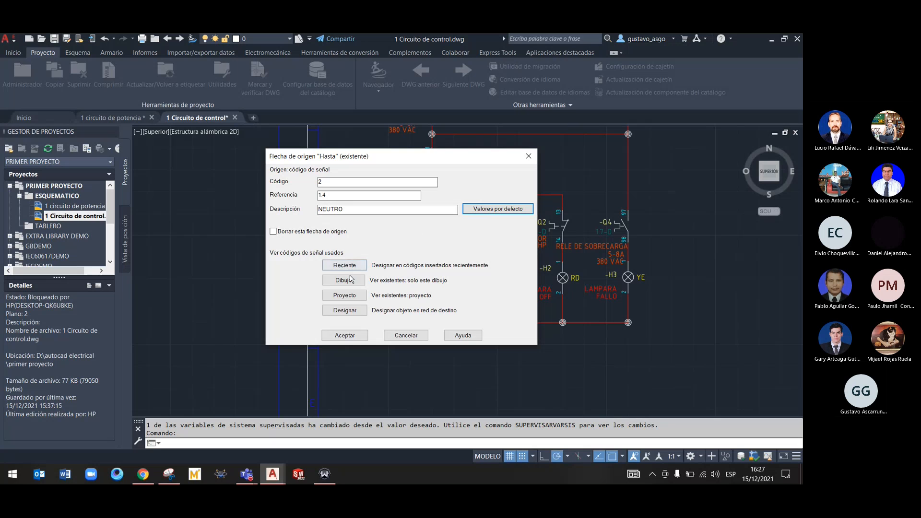
Review the project's destination codes and its source codes for the NEUTRO source arrow, and cancel the edit
click(349, 299)
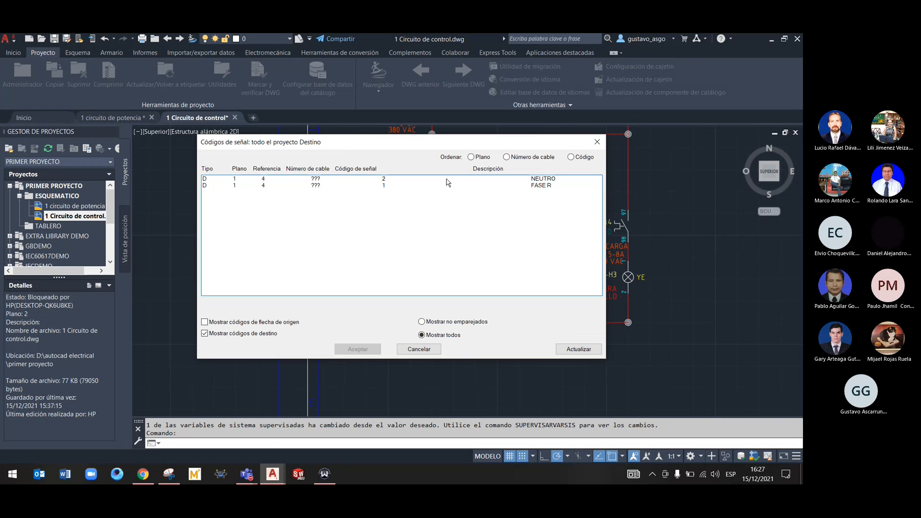
click(360, 179)
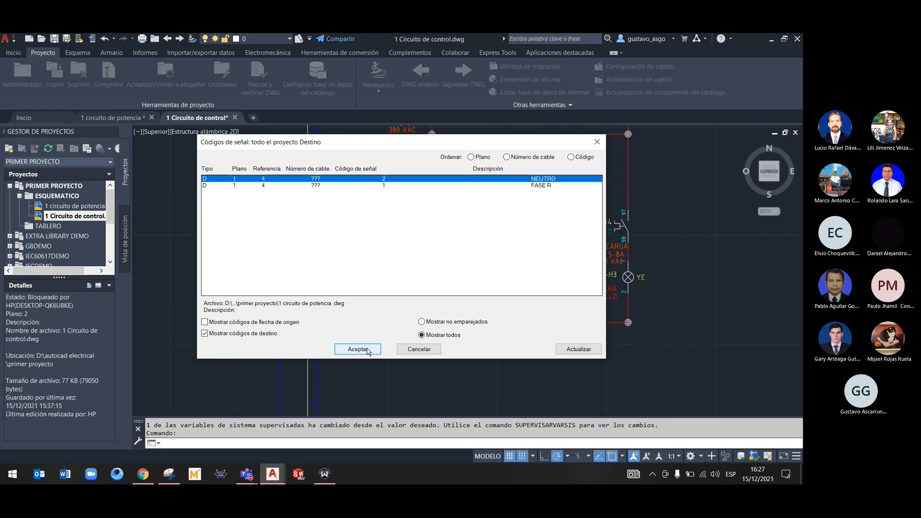
click(264, 322)
click(264, 334)
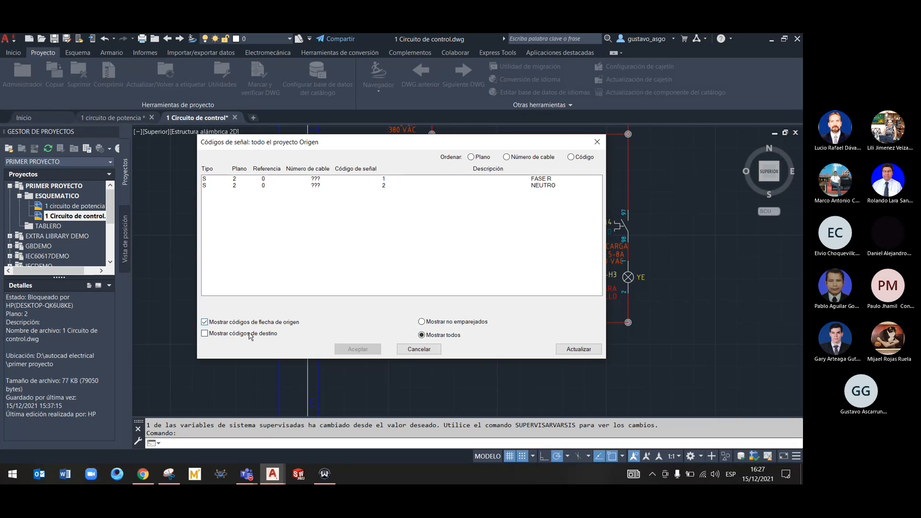
click(417, 350)
click(406, 335)
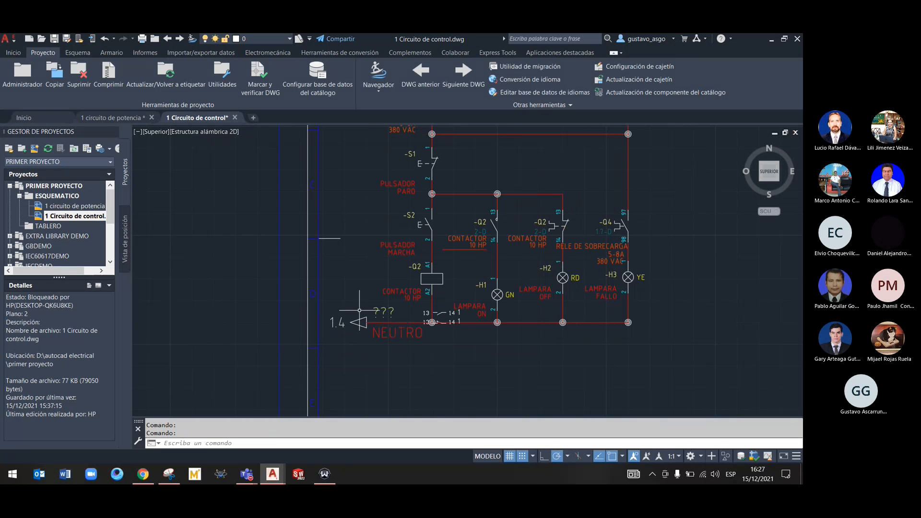
Return to the 1 circuito de potencia drawing, and switch to the Teams meeting CURSO AUTOCAD ELECTRICAL to stop sharing the screen
click(124, 118)
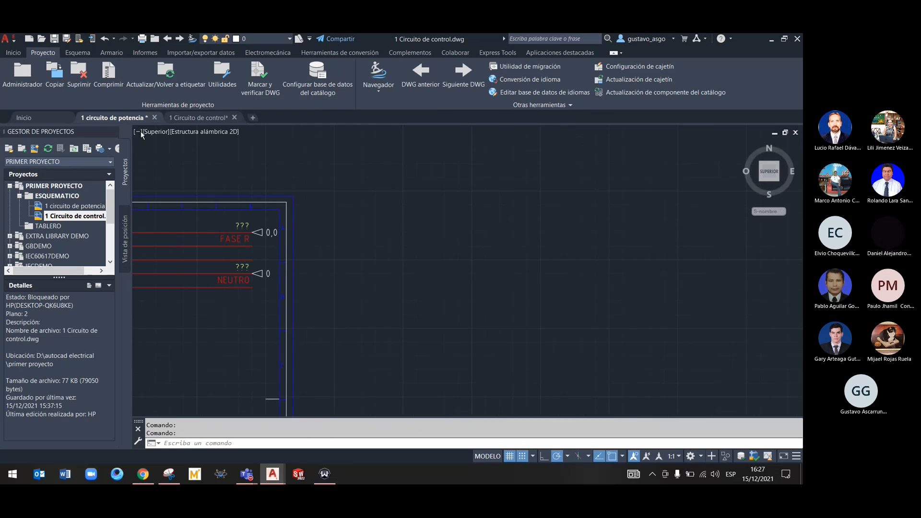
middle_drag(219, 309, 325, 313)
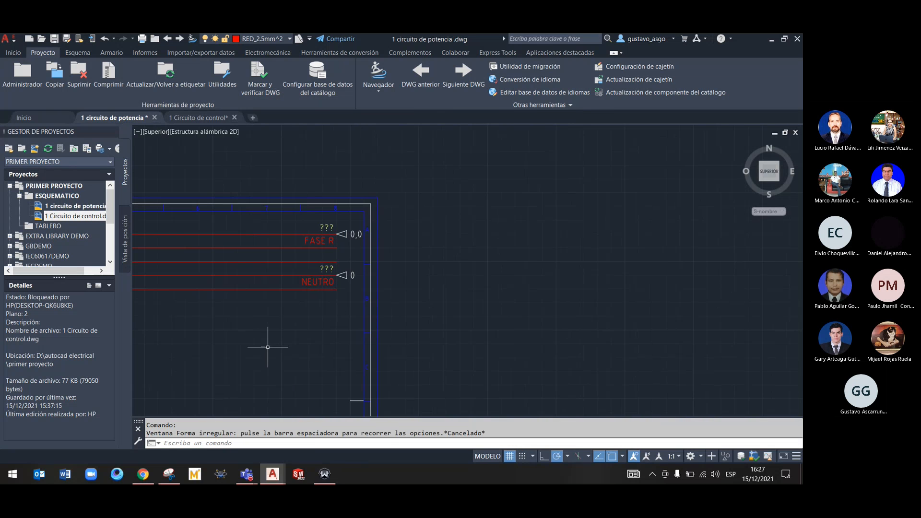
click(249, 479)
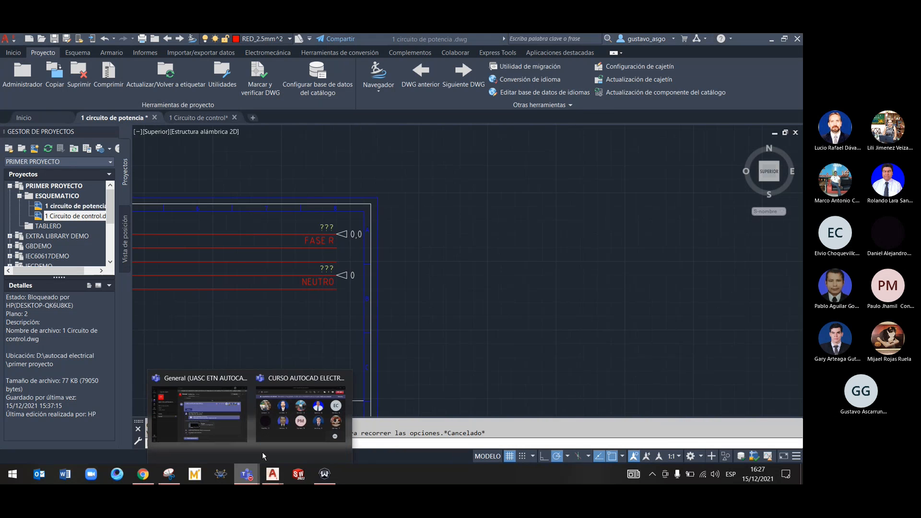
click(273, 418)
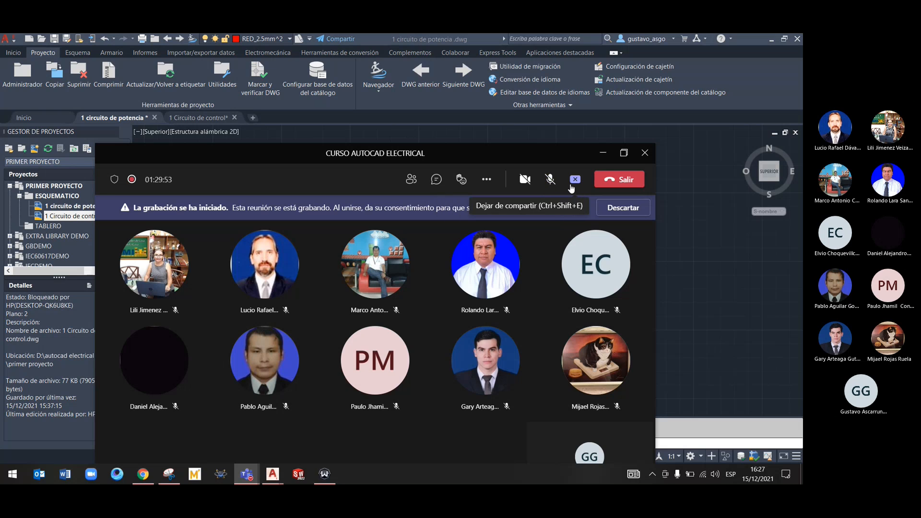
click(573, 186)
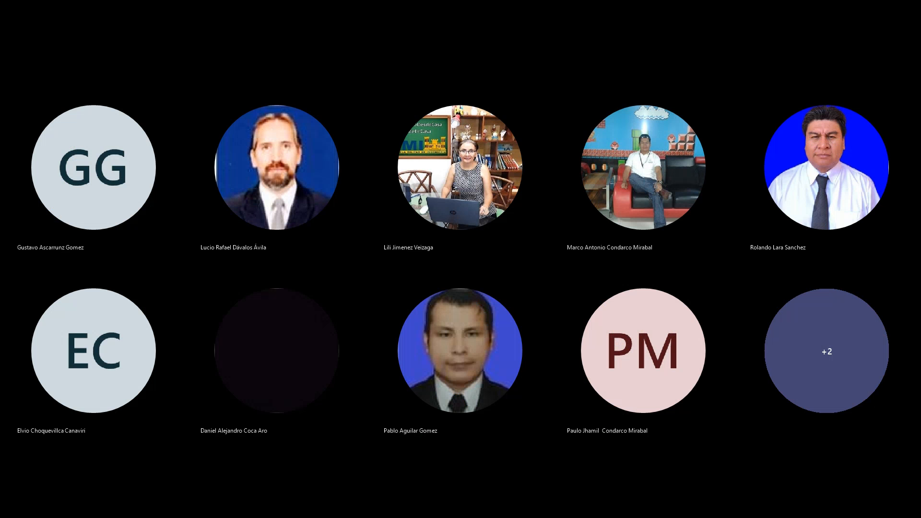